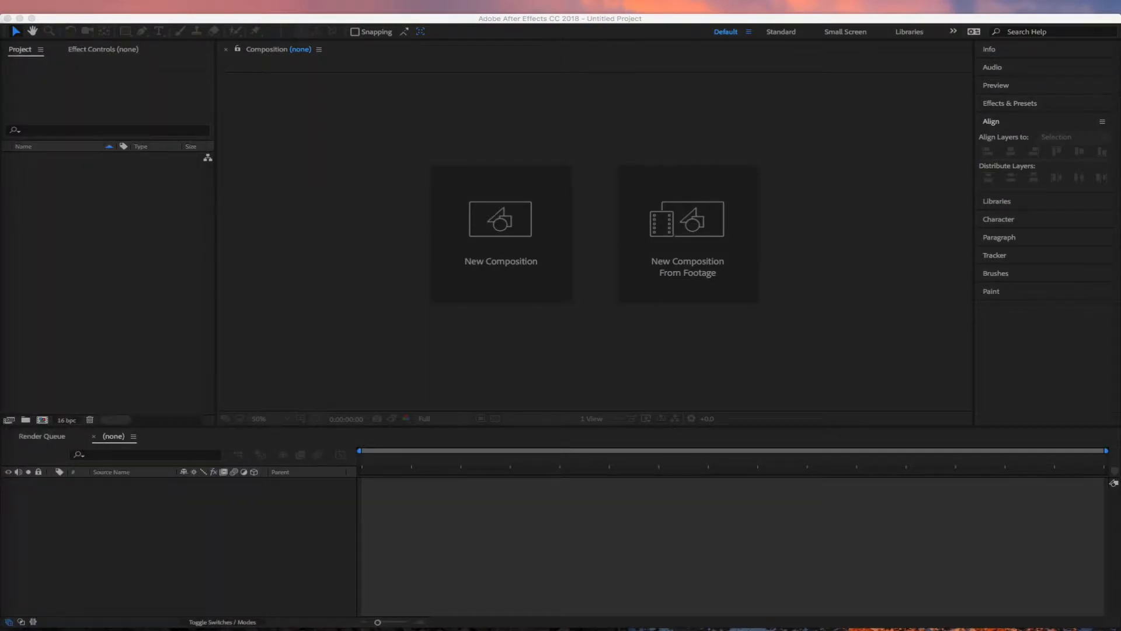
# Start a new composition using the HDTV 1080 24 preset
pyautogui.click(79, 231)
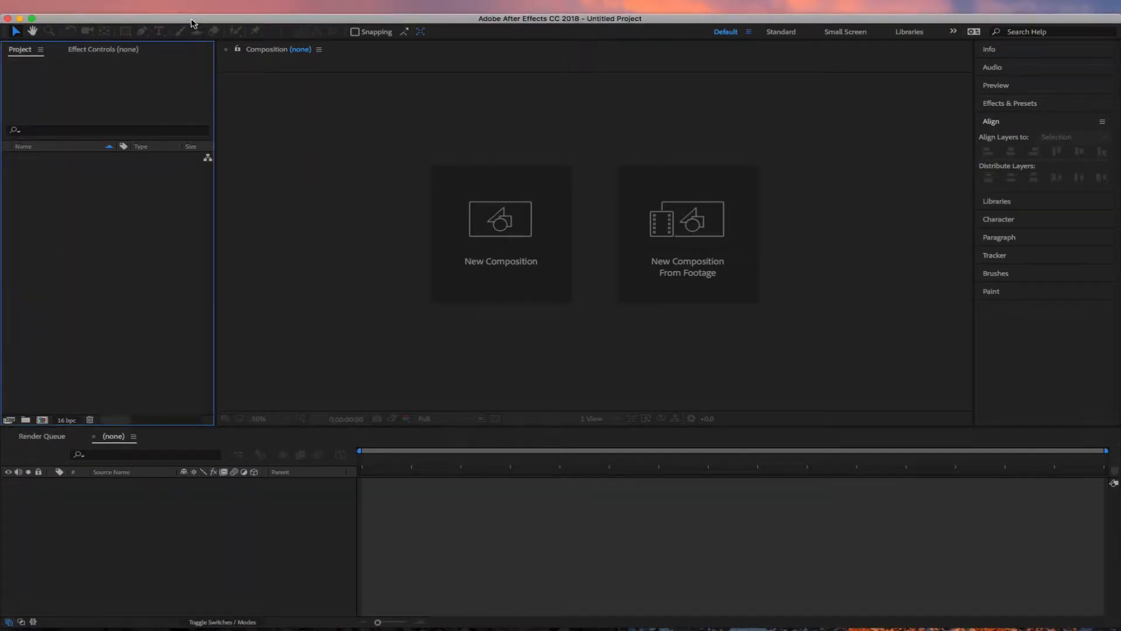
pyautogui.click(502, 219)
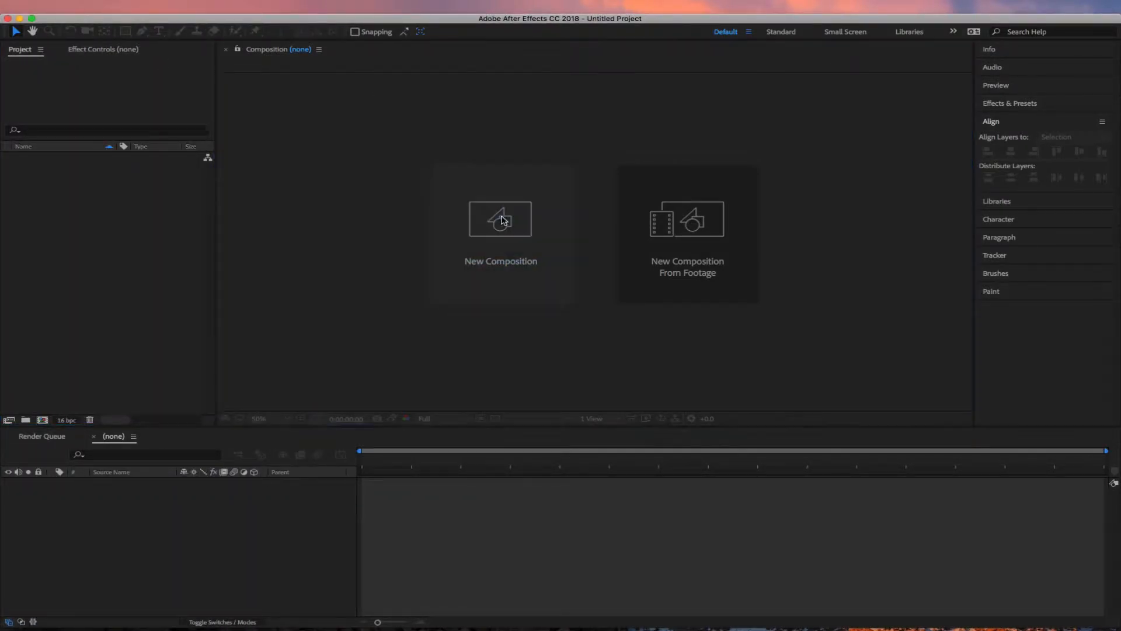
pyautogui.click(175, 179)
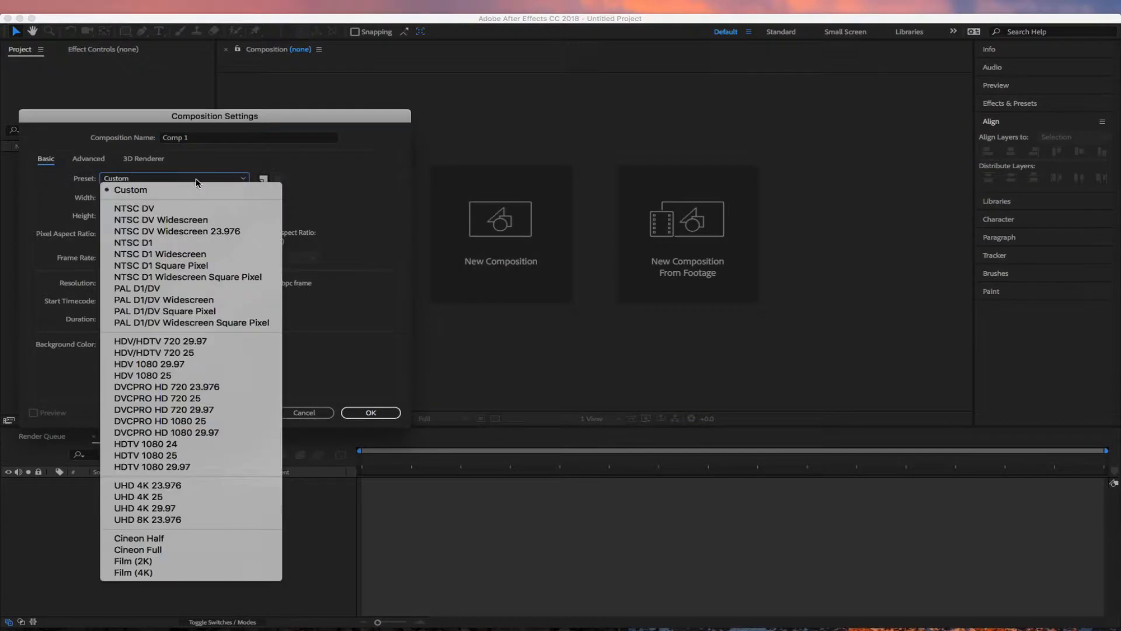
pyautogui.click(192, 443)
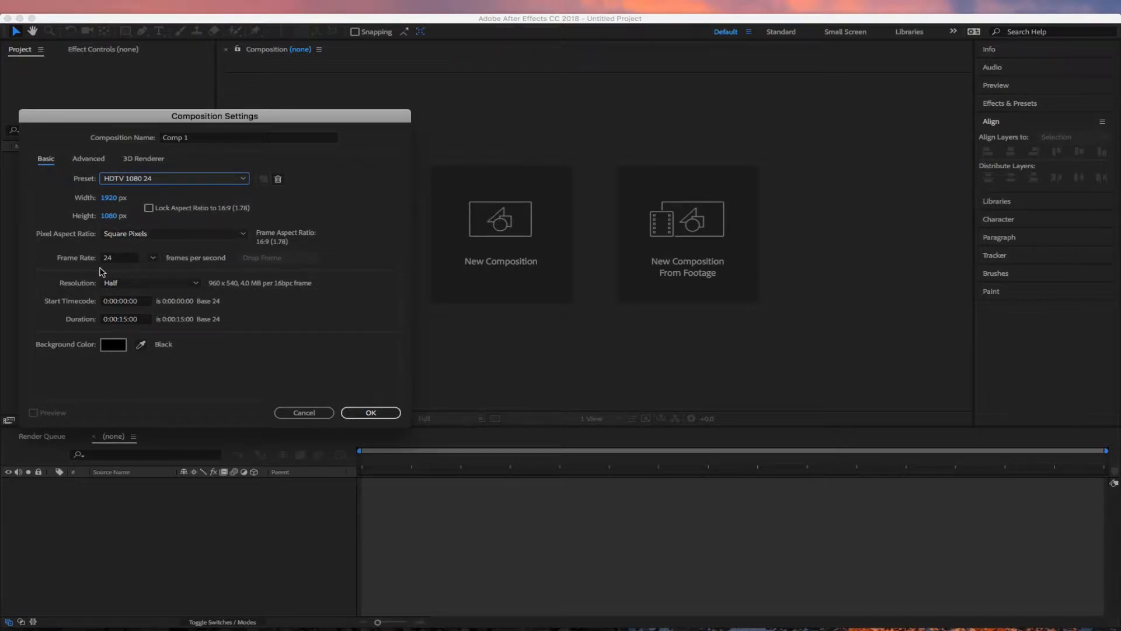
pyautogui.moveTo(189, 119); pyautogui.dragTo(564, 36)
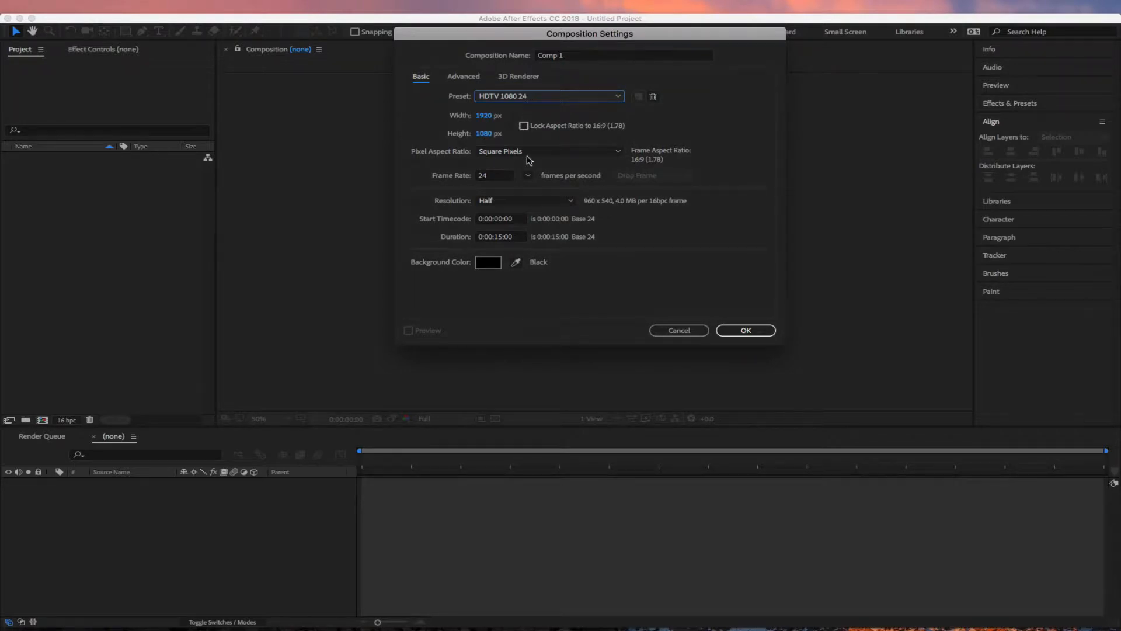
# Set the duration to 0:00:07:00, name it with the assignment code and author's name, and create it
pyautogui.click(502, 238)
pyautogui.press('BackSpace')
pyautogui.press('BackSpace')
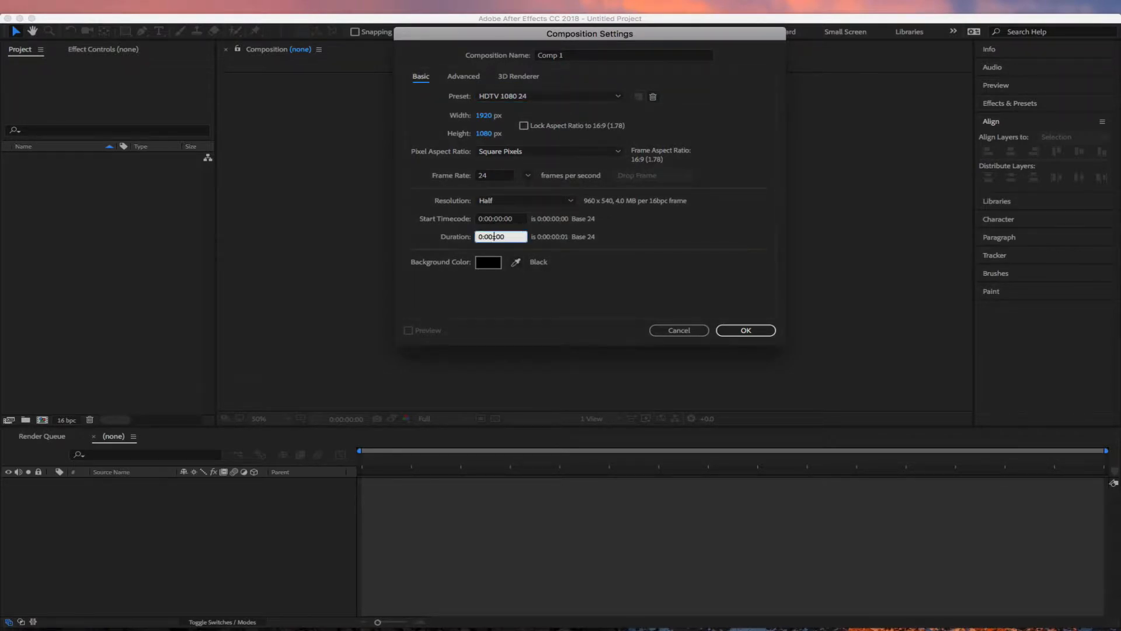
pyautogui.write('07:00')
pyautogui.click(672, 236)
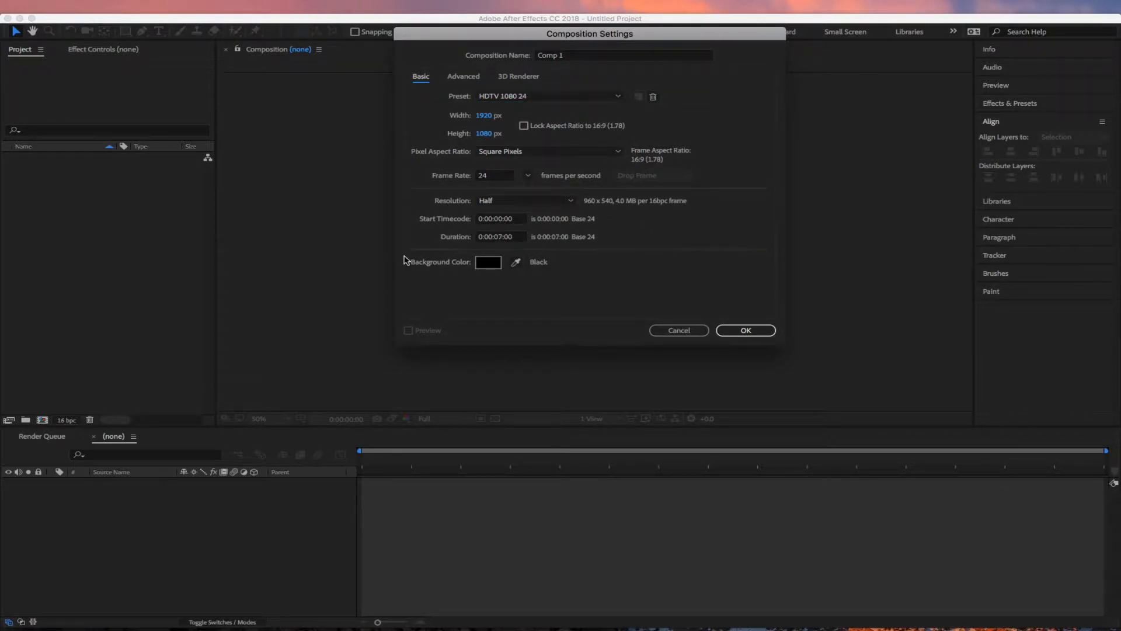
pyautogui.moveTo(587, 55); pyautogui.dragTo(502, 65)
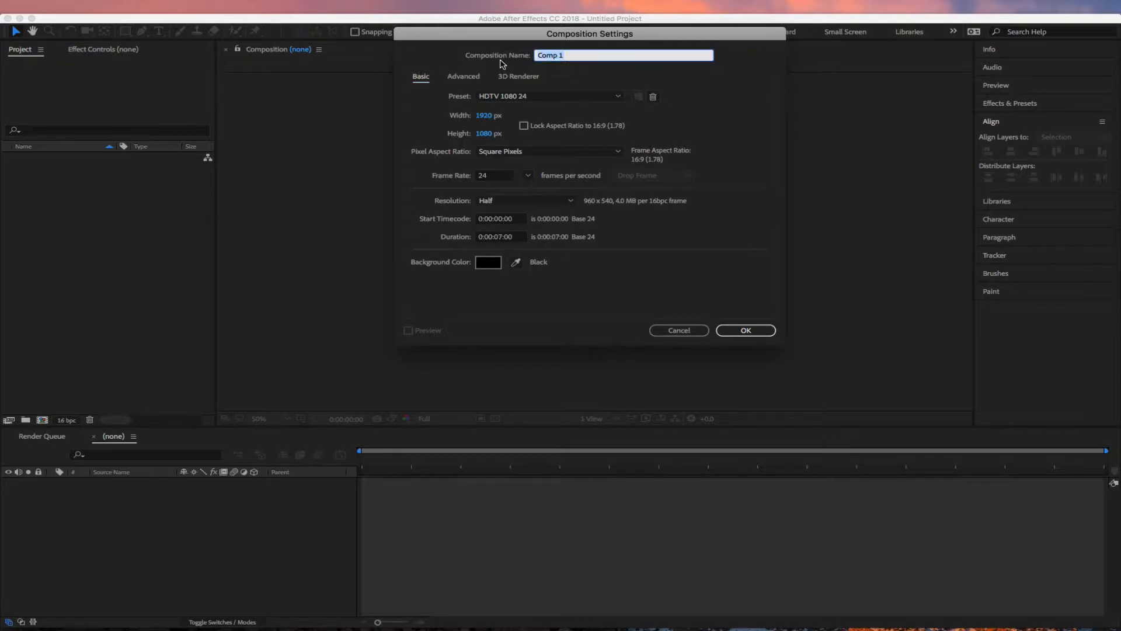
pyautogui.write('RandallW3_')
pyautogui.press('Right')
pyautogui.press('Right')
pyautogui.press('Right')
pyautogui.write('_Todd')
pyautogui.press('Return')
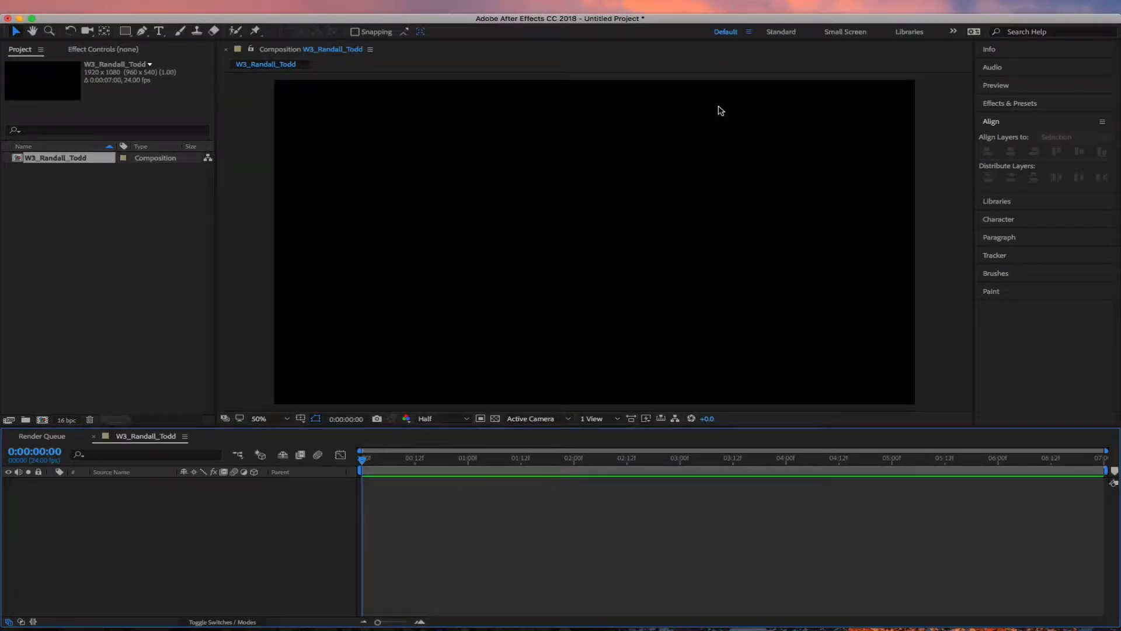
# Maximize the After Effects window so it fills the whole screen
pyautogui.click(23, 247)
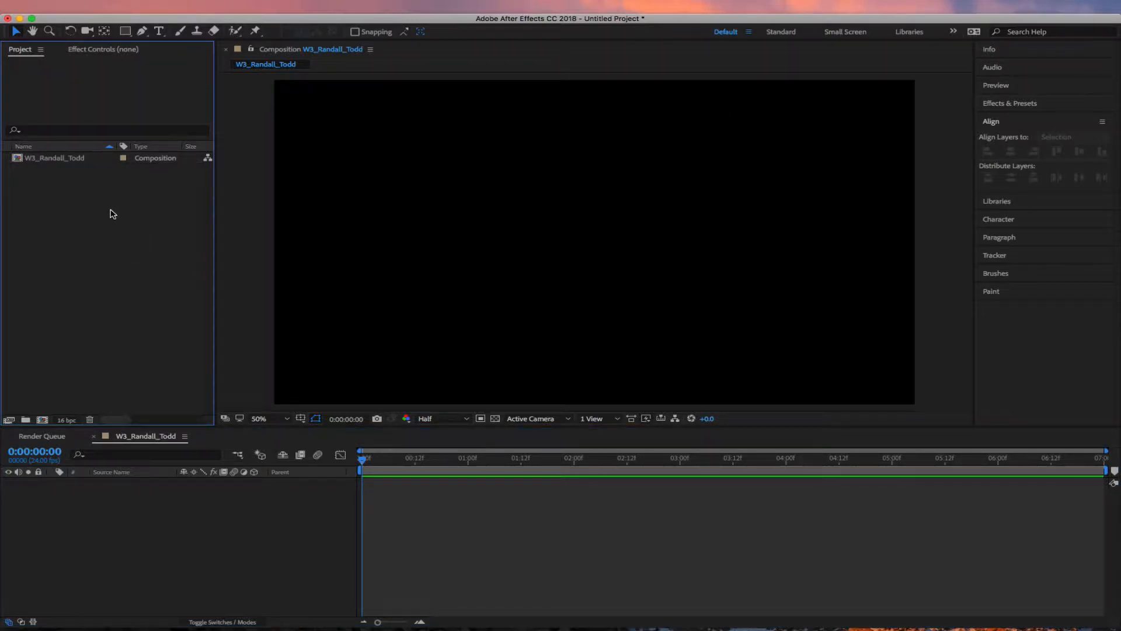
pyautogui.doubleClick(100, 18)
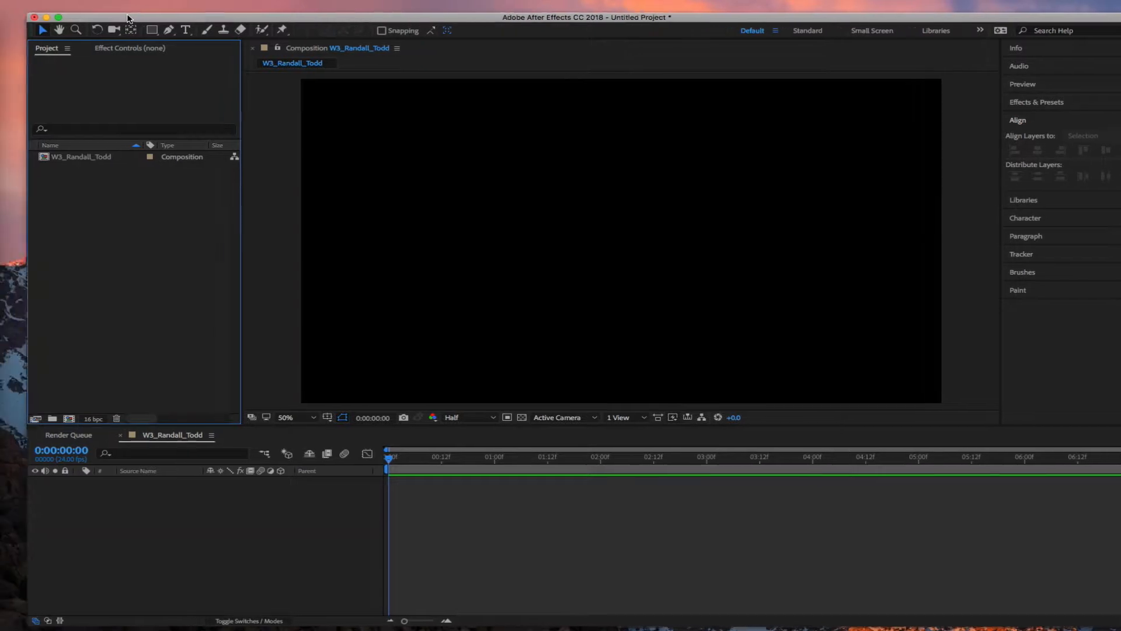
pyautogui.click(30, 5)
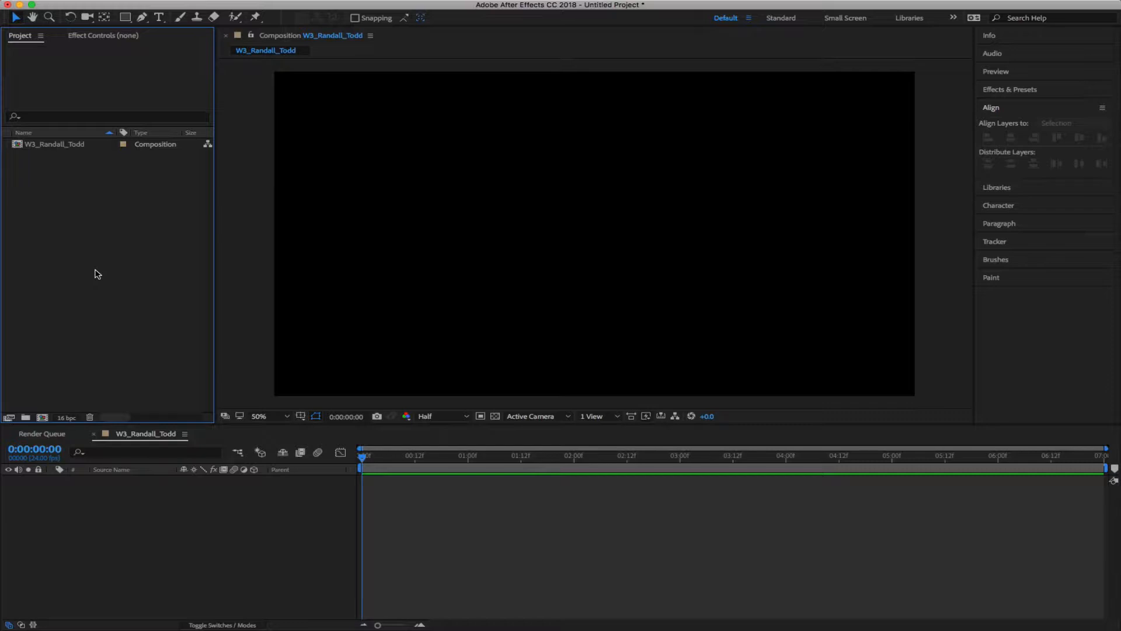
# Add a white 'AWESOME' text layer to the composition
pyautogui.click(159, 18)
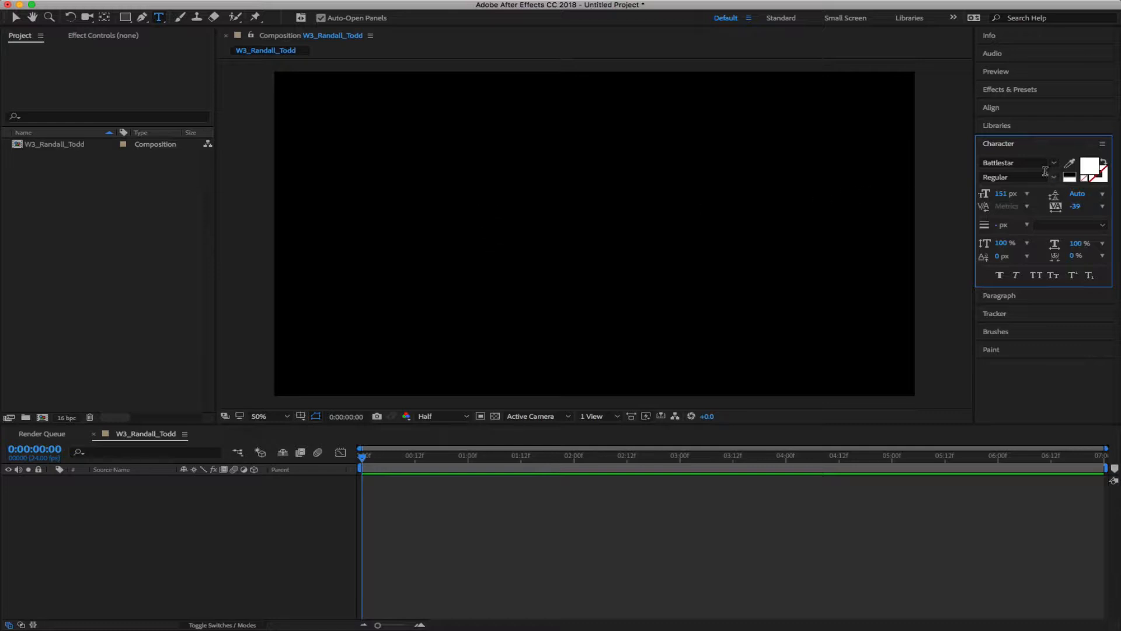
pyautogui.click(411, 259)
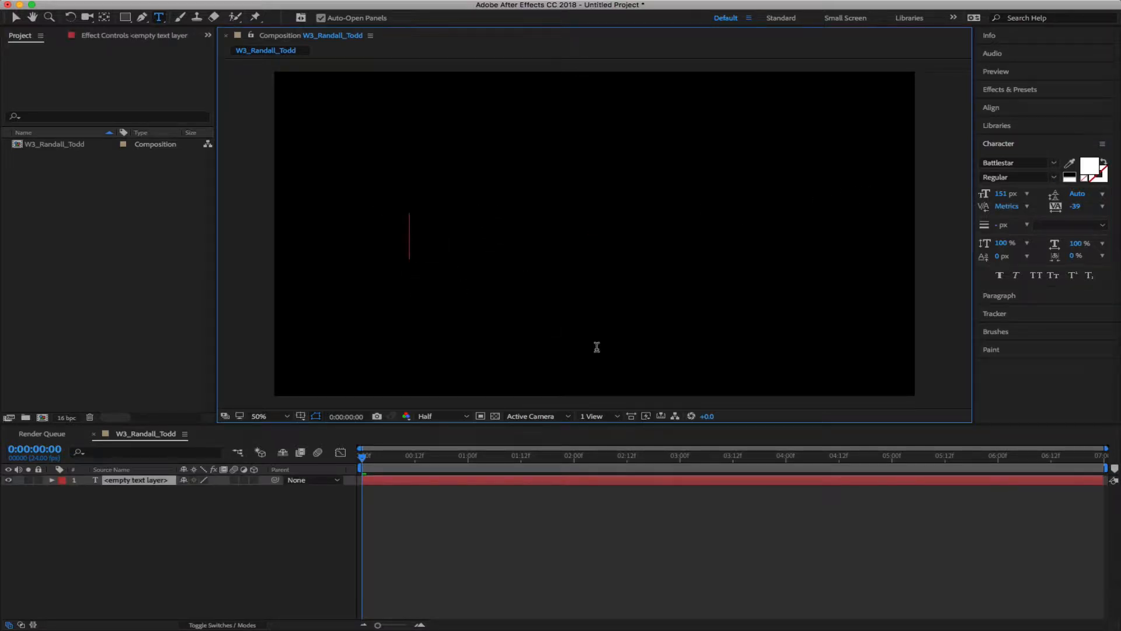
pyautogui.write('AWESOME')
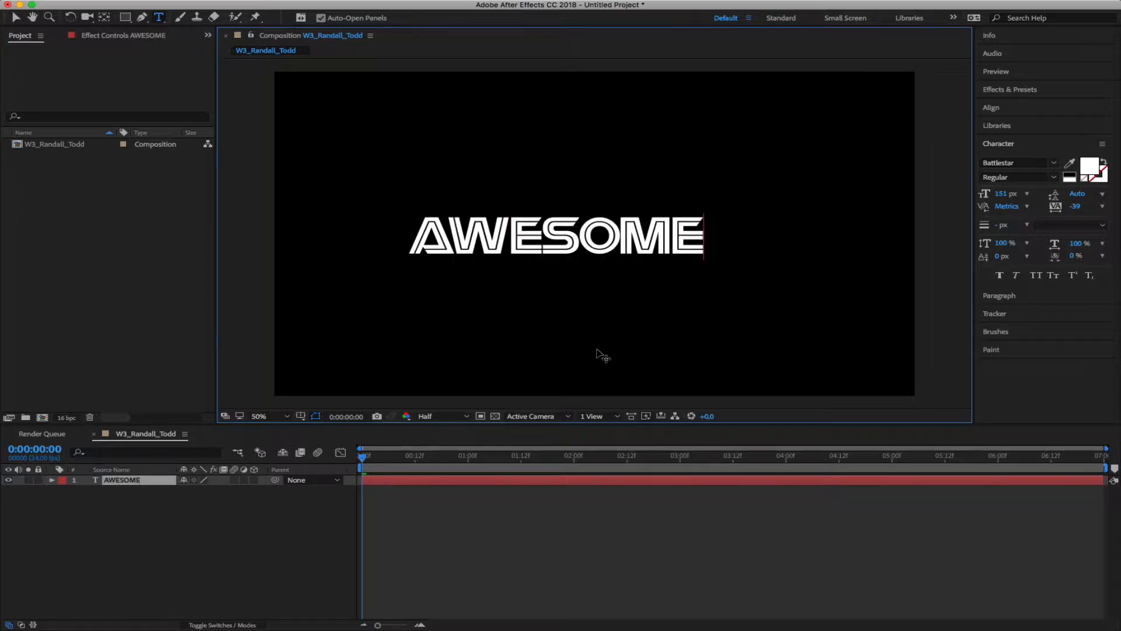
pyautogui.press('KP_Enter')
pyautogui.press('v')
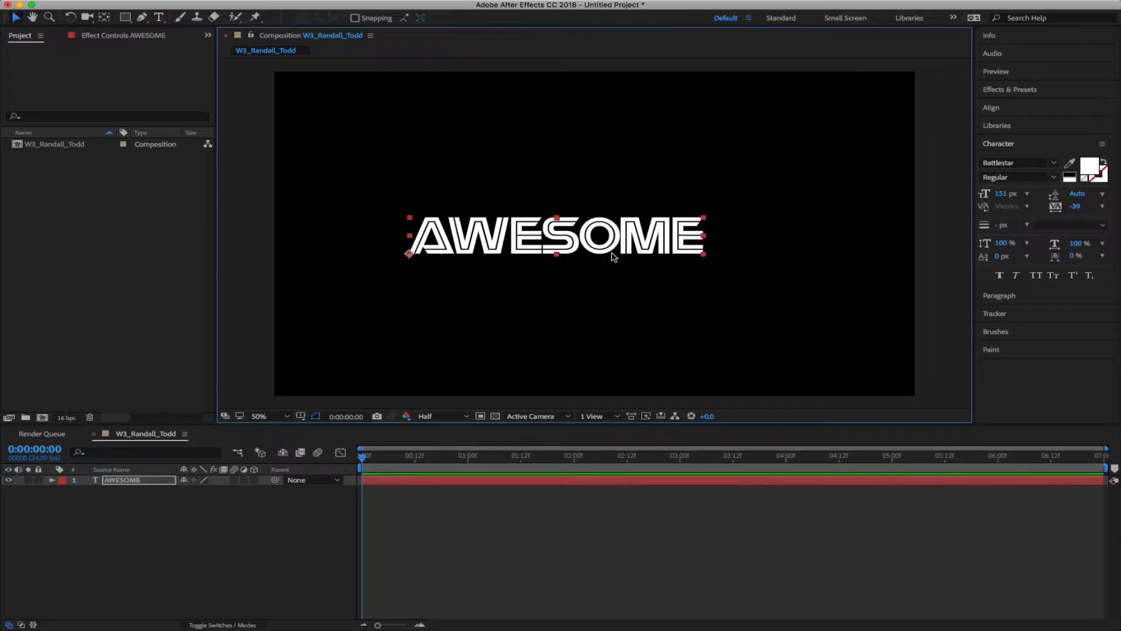
pyautogui.moveTo(610, 248); pyautogui.dragTo(647, 237)
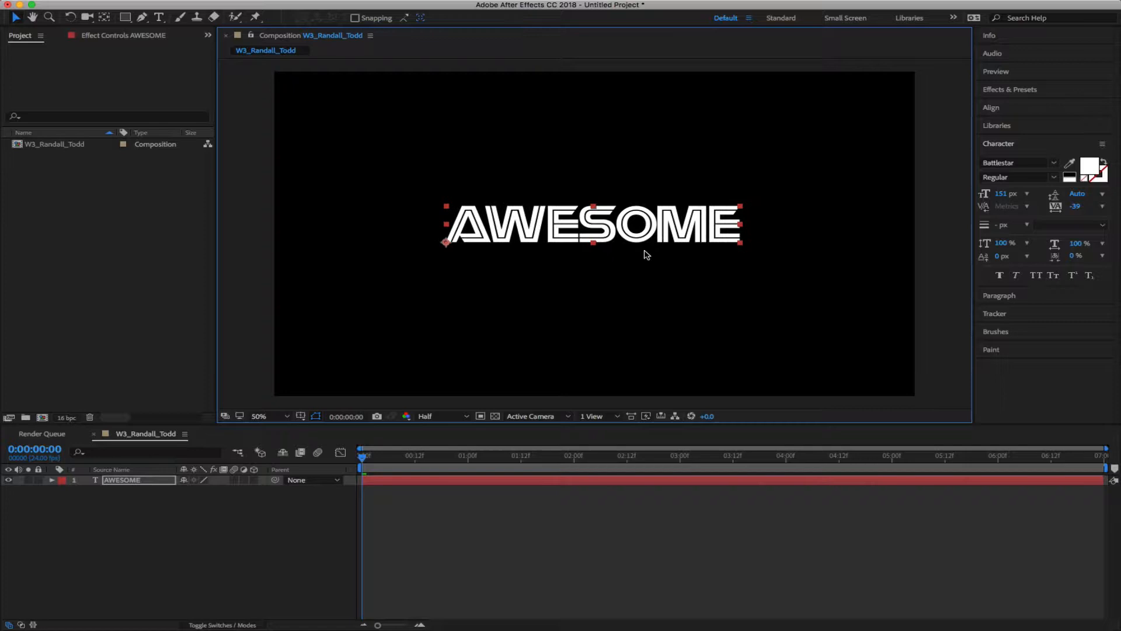
# Centre the AWESOME title horizontally and vertically in the composition with the Align panel
pyautogui.click(223, 524)
pyautogui.click(1007, 109)
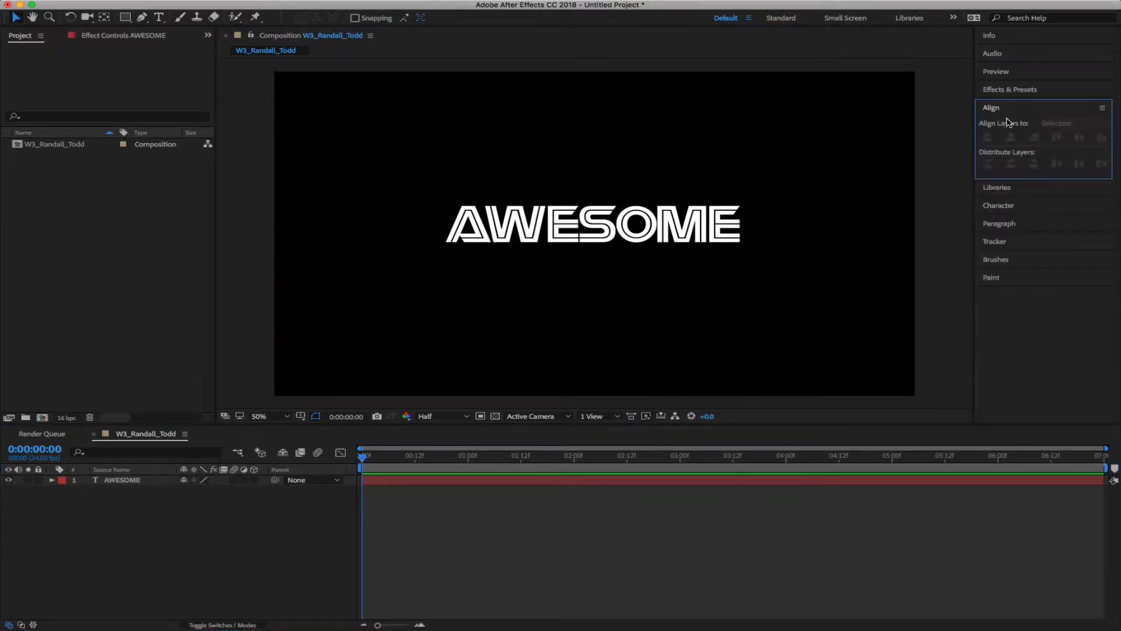
pyautogui.click(124, 481)
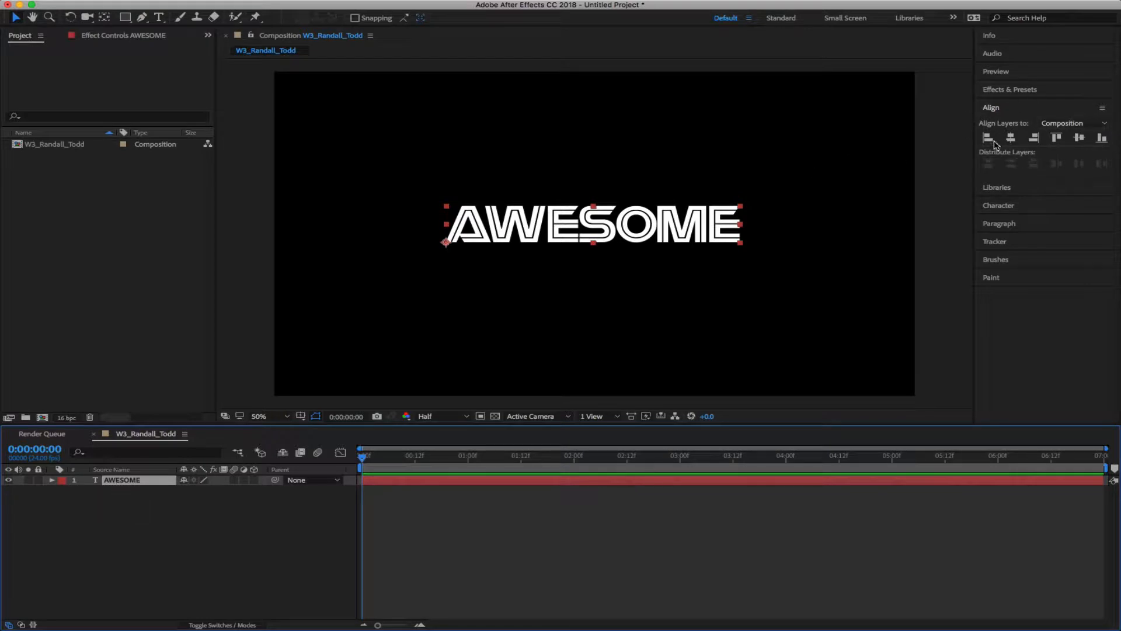
pyautogui.click(1014, 138)
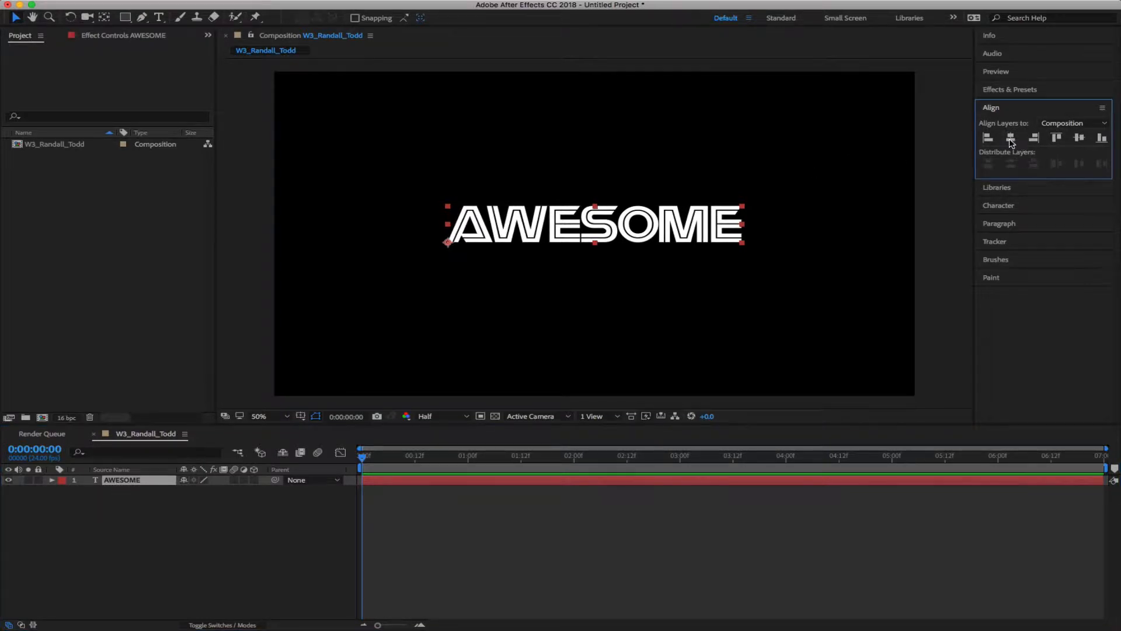
pyautogui.click(1086, 141)
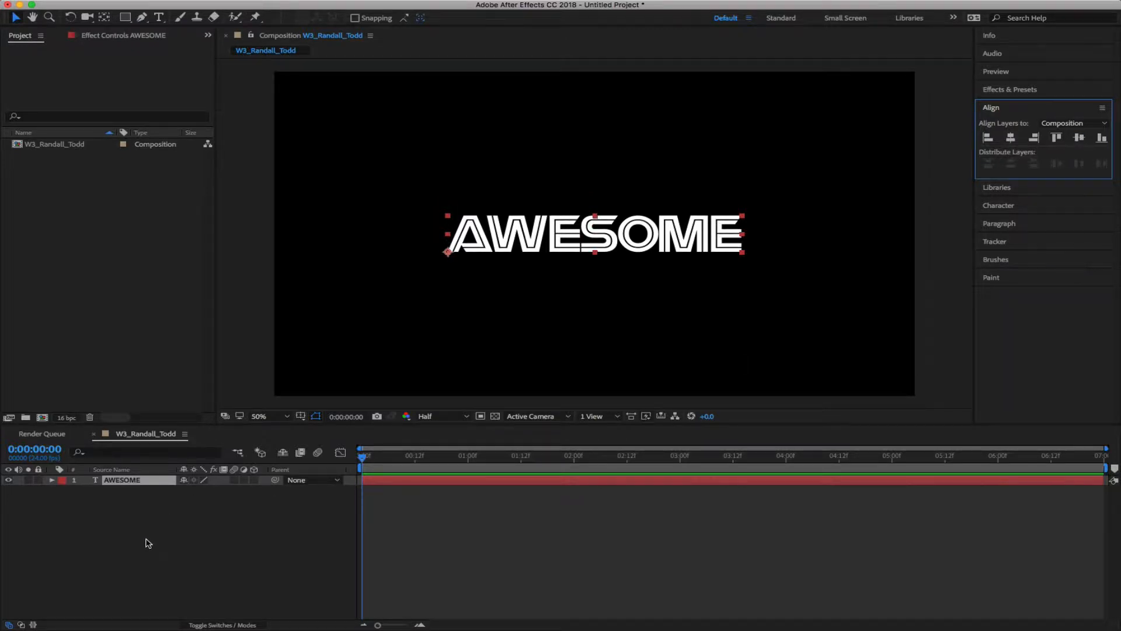
pyautogui.click(181, 547)
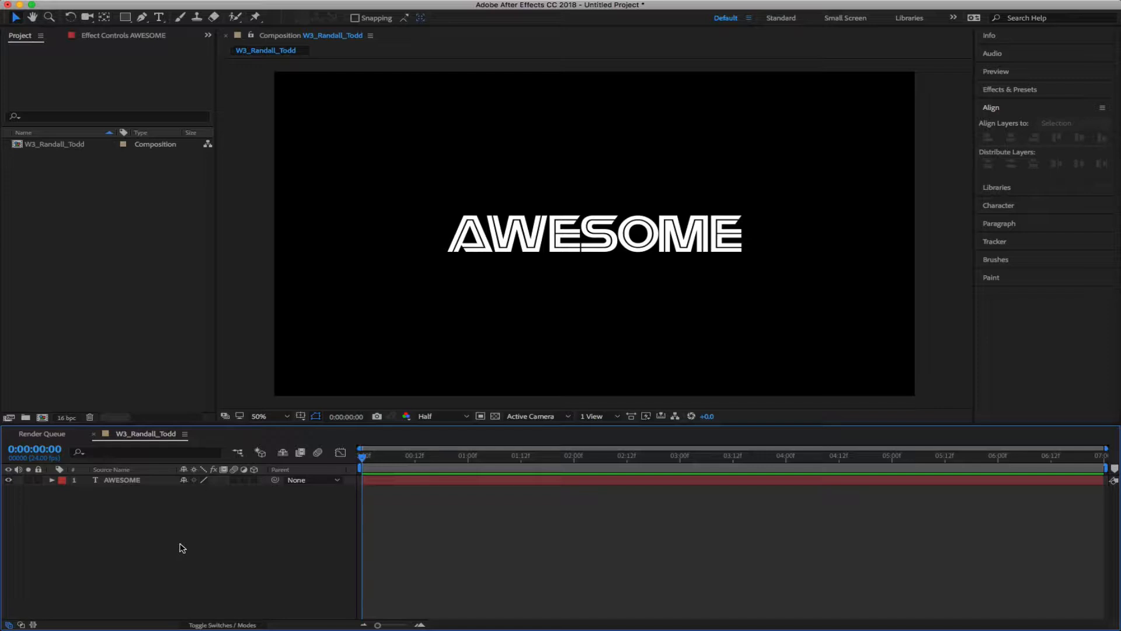
# In Effects & Presets, expand Animation Presets > Text > 3D Text and select 3D Bouncing In Centered
pyautogui.click(1058, 89)
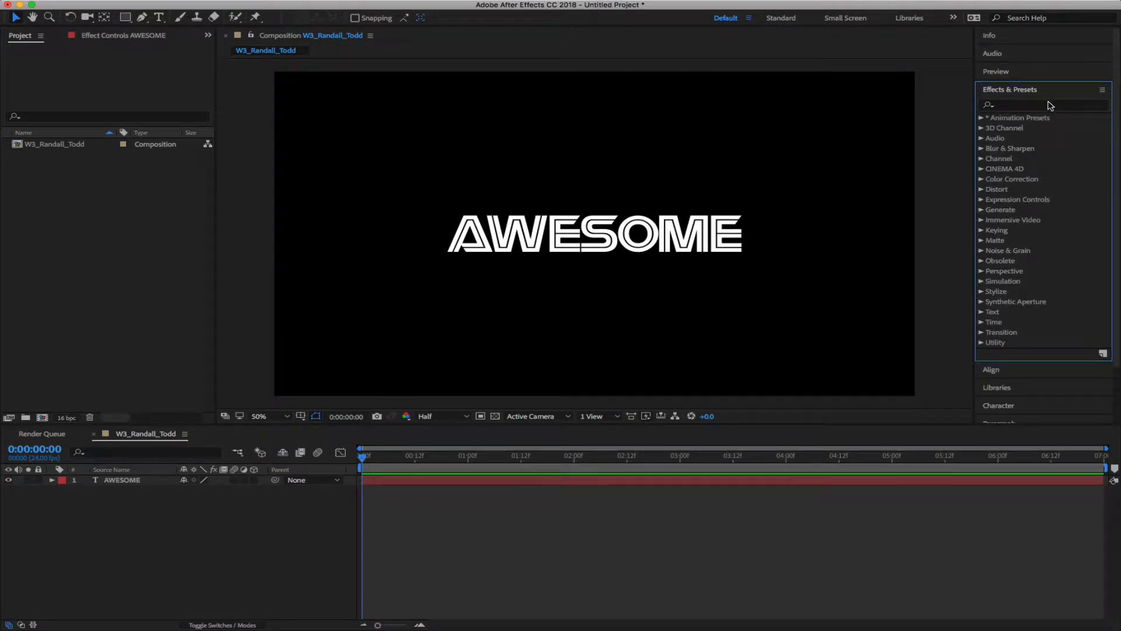
pyautogui.click(981, 118)
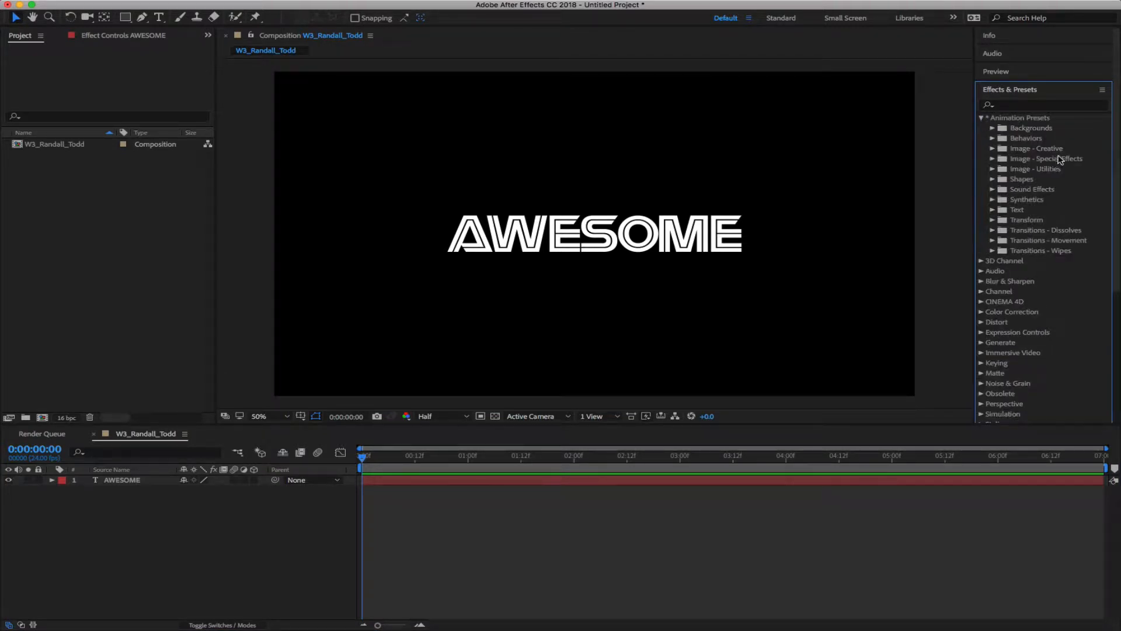
pyautogui.click(982, 117)
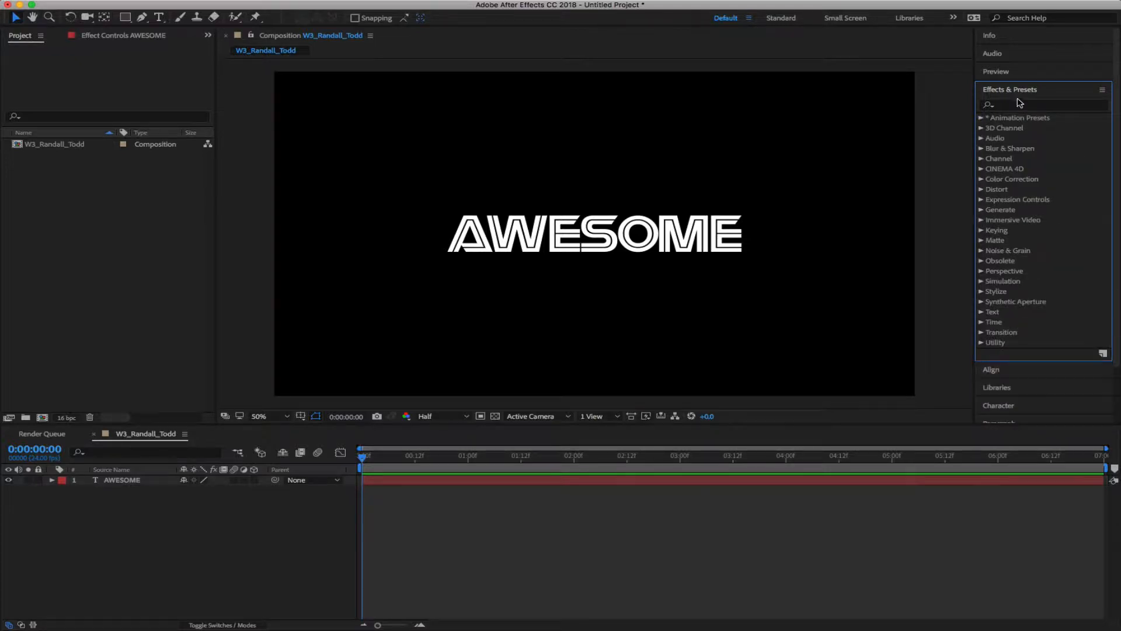
pyautogui.click(982, 118)
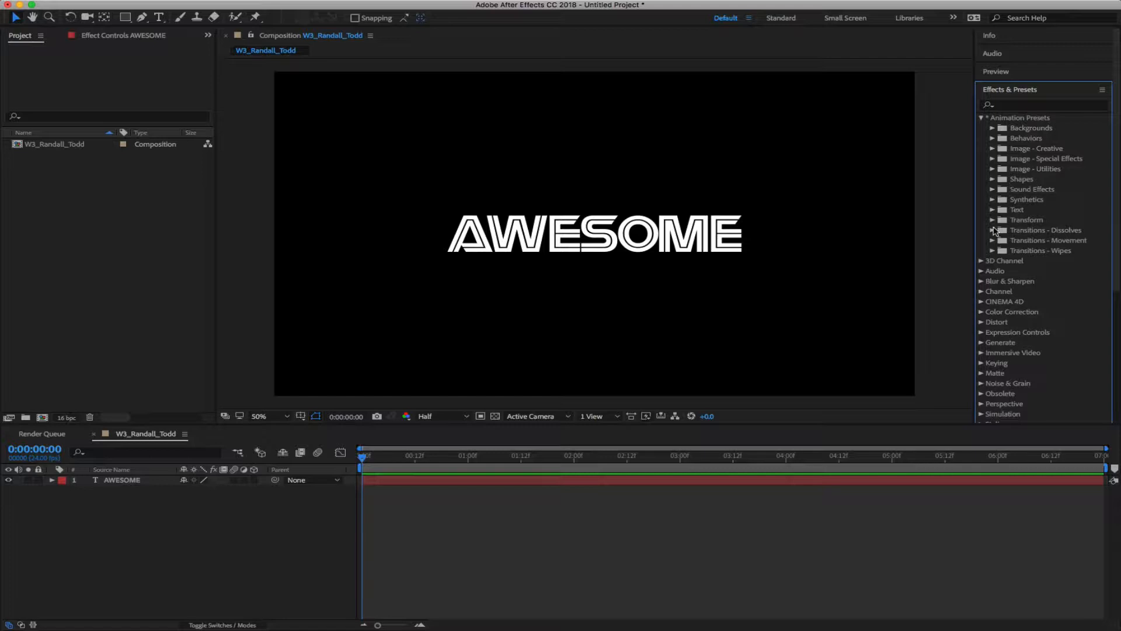
pyautogui.click(992, 211)
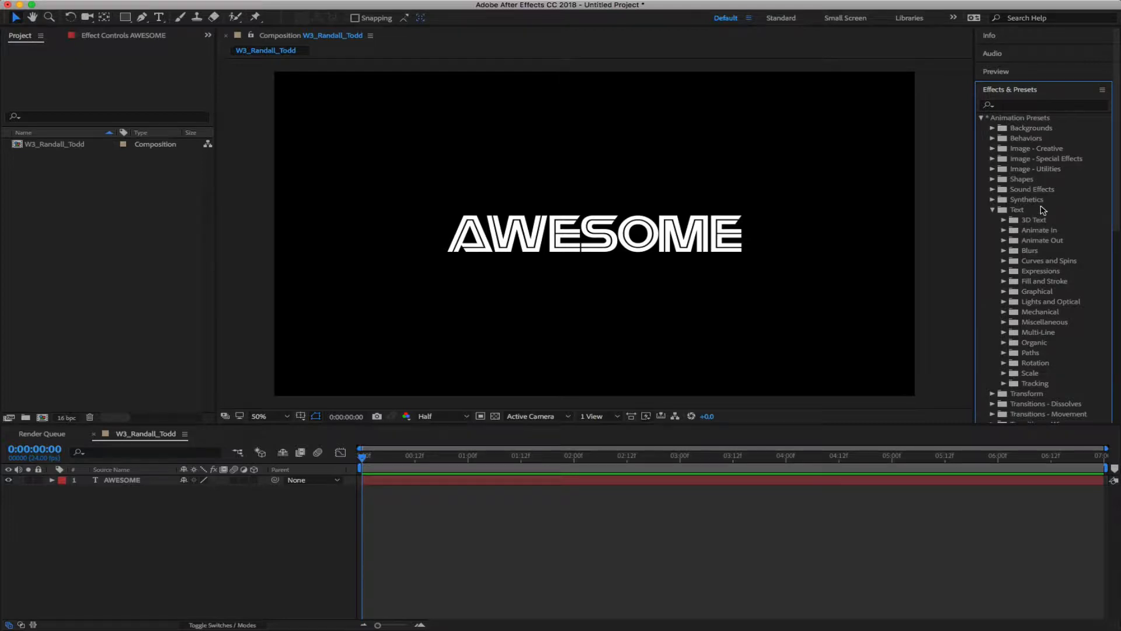
pyautogui.scroll(-3, 1043, 211)
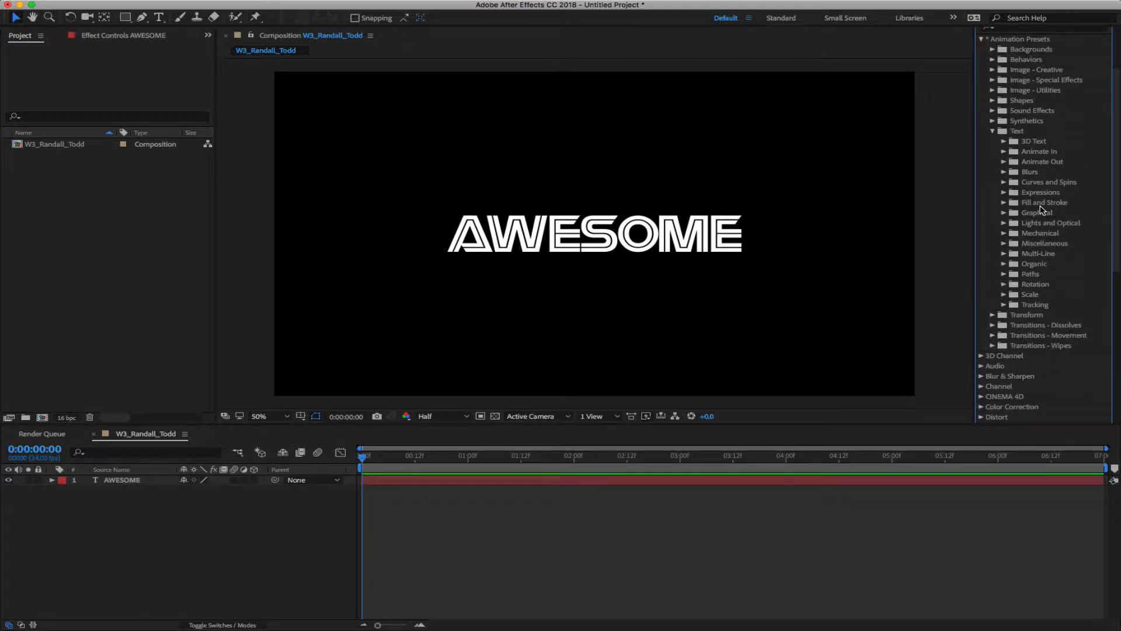
pyautogui.click(1003, 141)
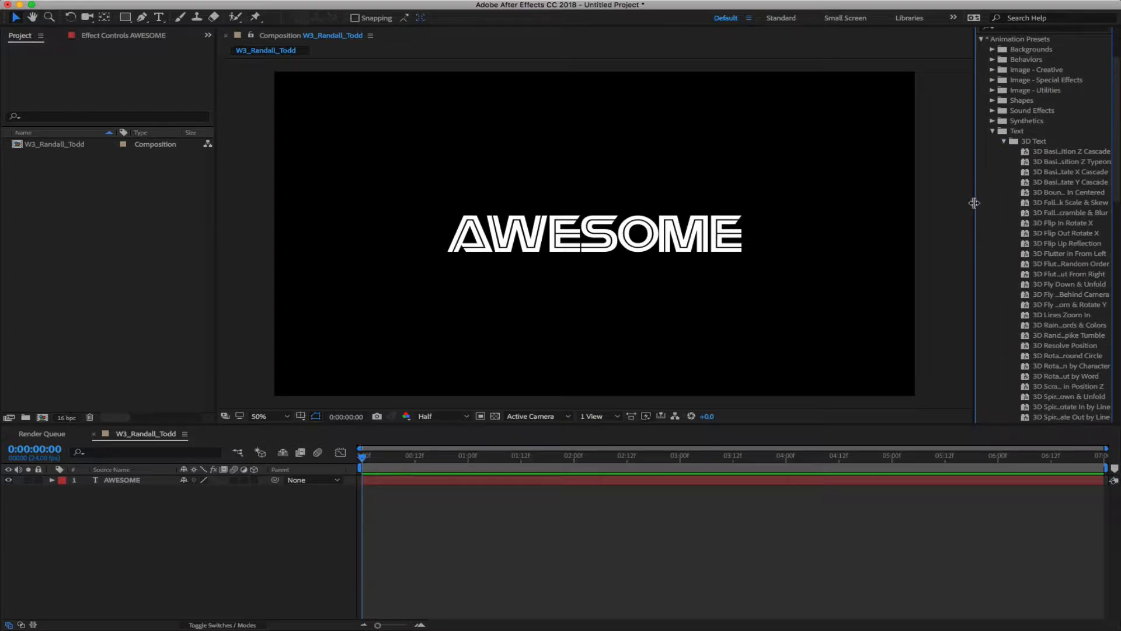
pyautogui.moveTo(974, 202); pyautogui.dragTo(919, 203)
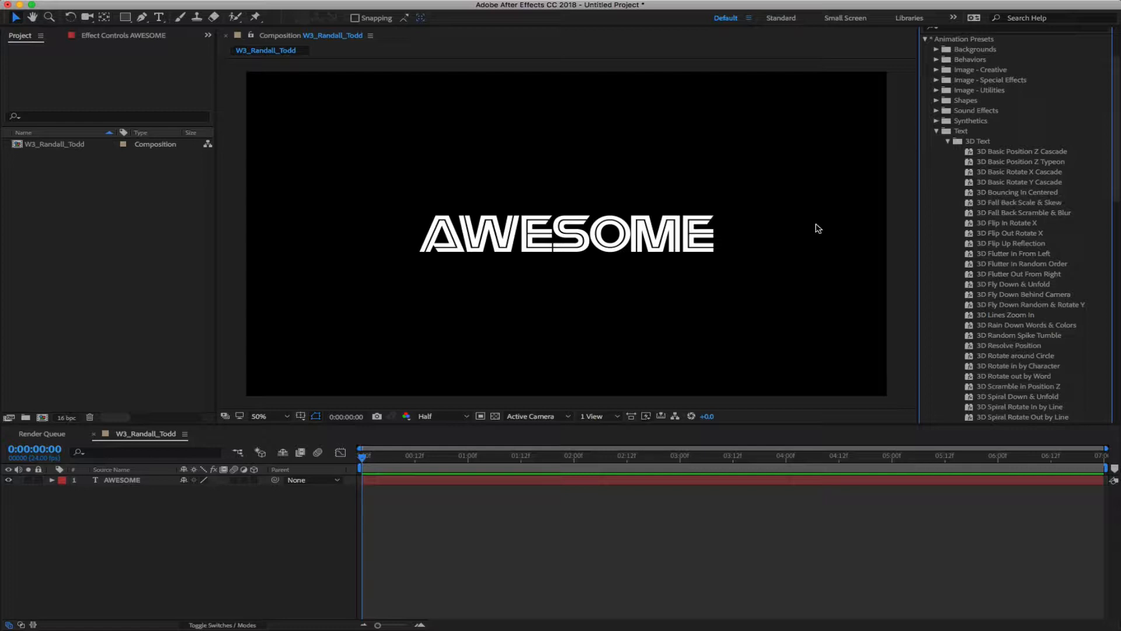
pyautogui.click(969, 195)
# Apply 3D Bouncing In Centered to the AWESOME text and preview the letters tumbling in
pyautogui.moveTo(969, 195); pyautogui.dragTo(617, 245)
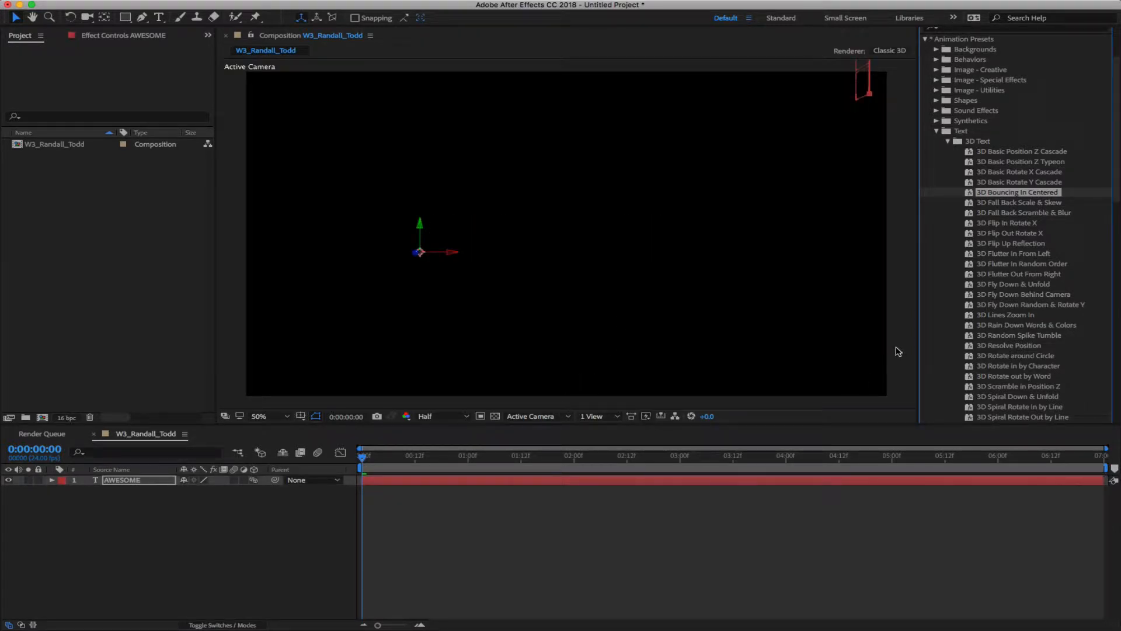
pyautogui.press('space')
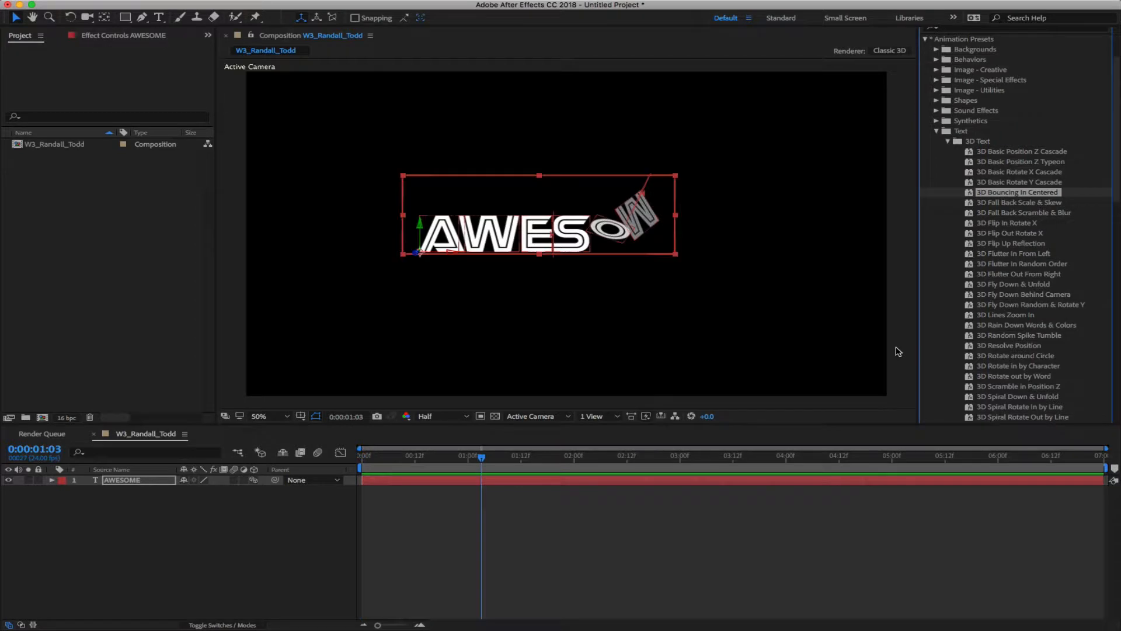
pyautogui.click(193, 507)
pyautogui.click(153, 480)
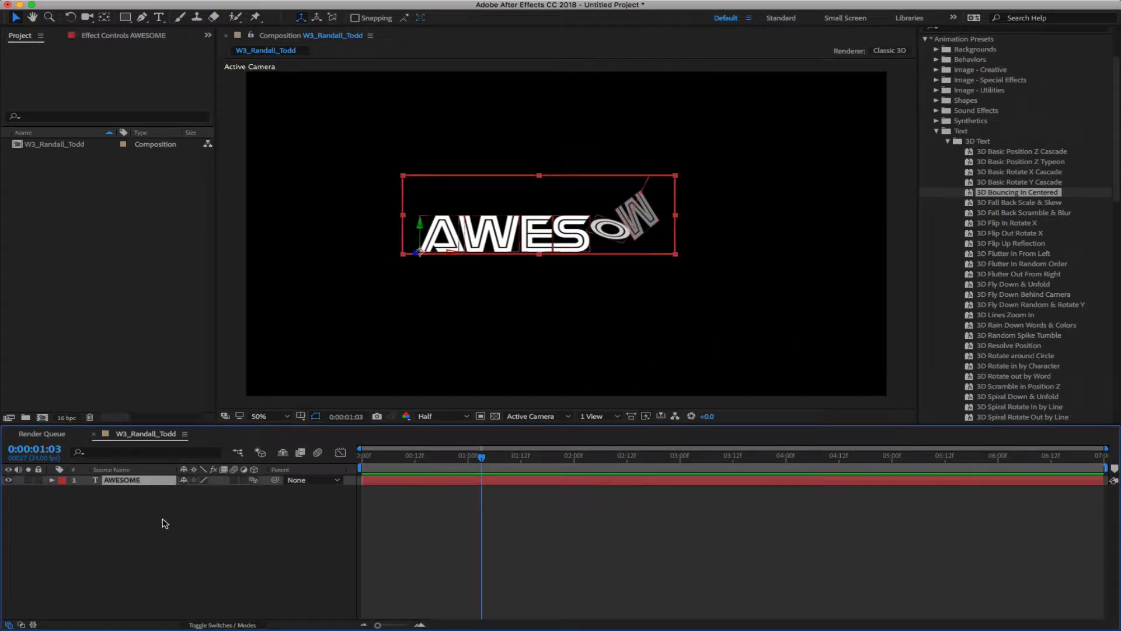
# Move AWESOME's two final keyframes earlier to about 0:00:00:15 and preview the faster bounce
pyautogui.press('u')
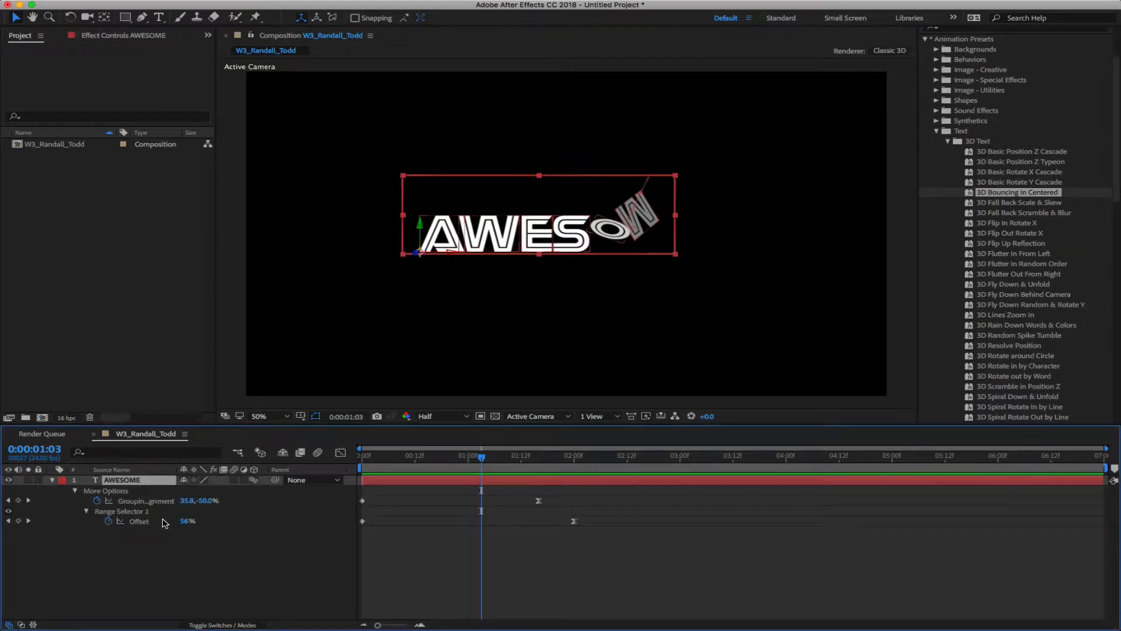
pyautogui.click(198, 557)
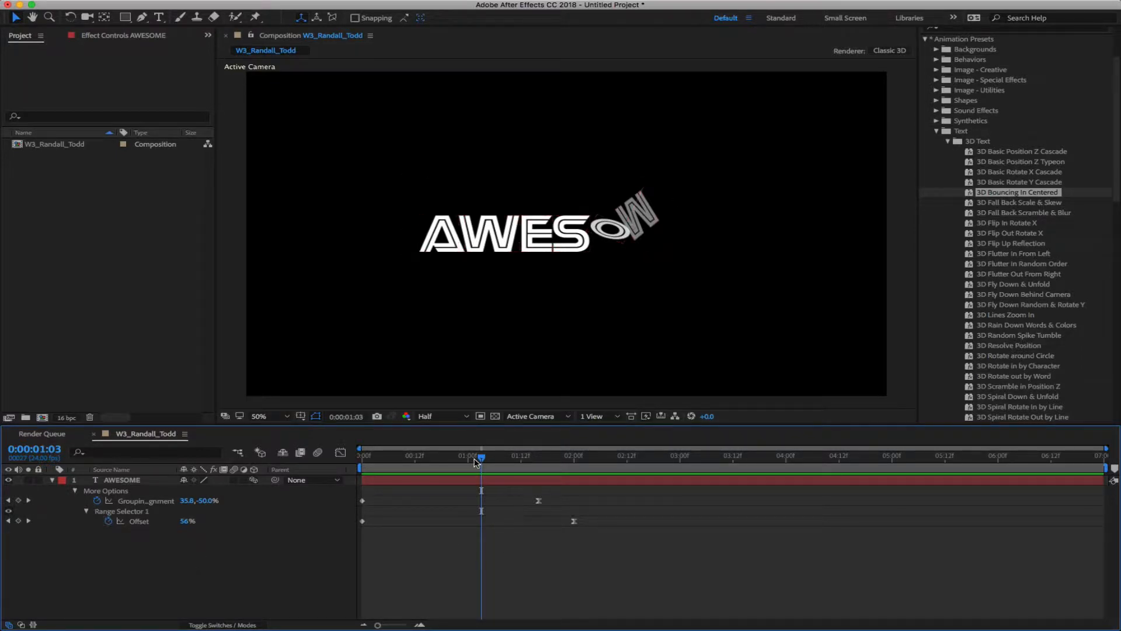
pyautogui.moveTo(481, 458); pyautogui.dragTo(521, 484)
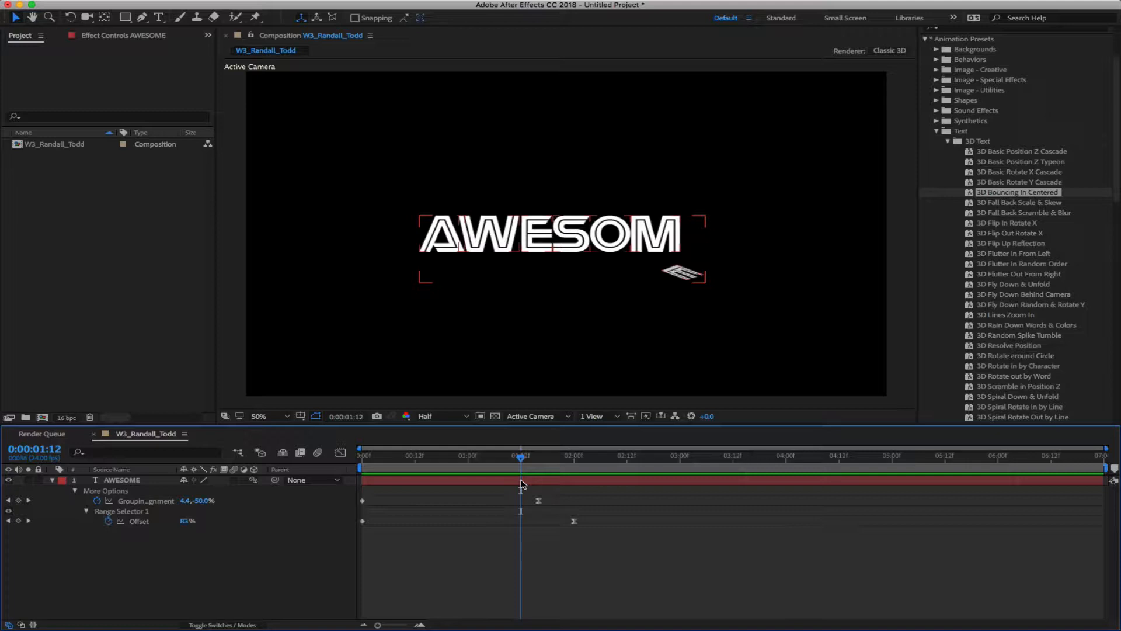
pyautogui.moveTo(520, 457); pyautogui.dragTo(460, 465)
pyautogui.moveTo(522, 496); pyautogui.dragTo(607, 530)
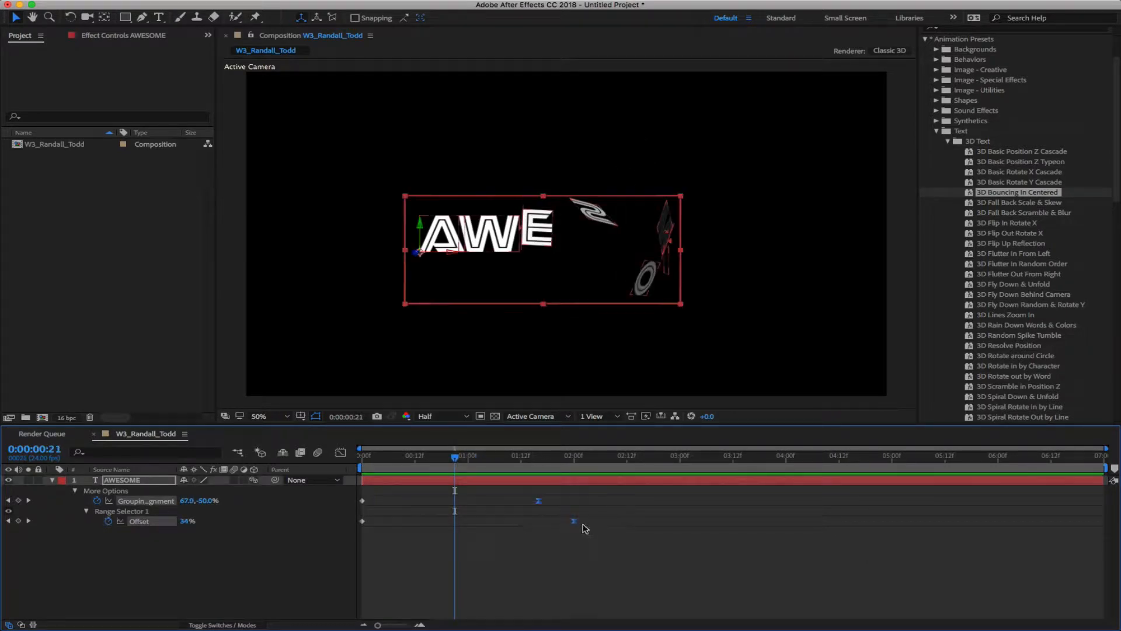
pyautogui.moveTo(456, 460); pyautogui.dragTo(438, 461)
pyautogui.moveTo(535, 501); pyautogui.dragTo(403, 502)
pyautogui.click(421, 457)
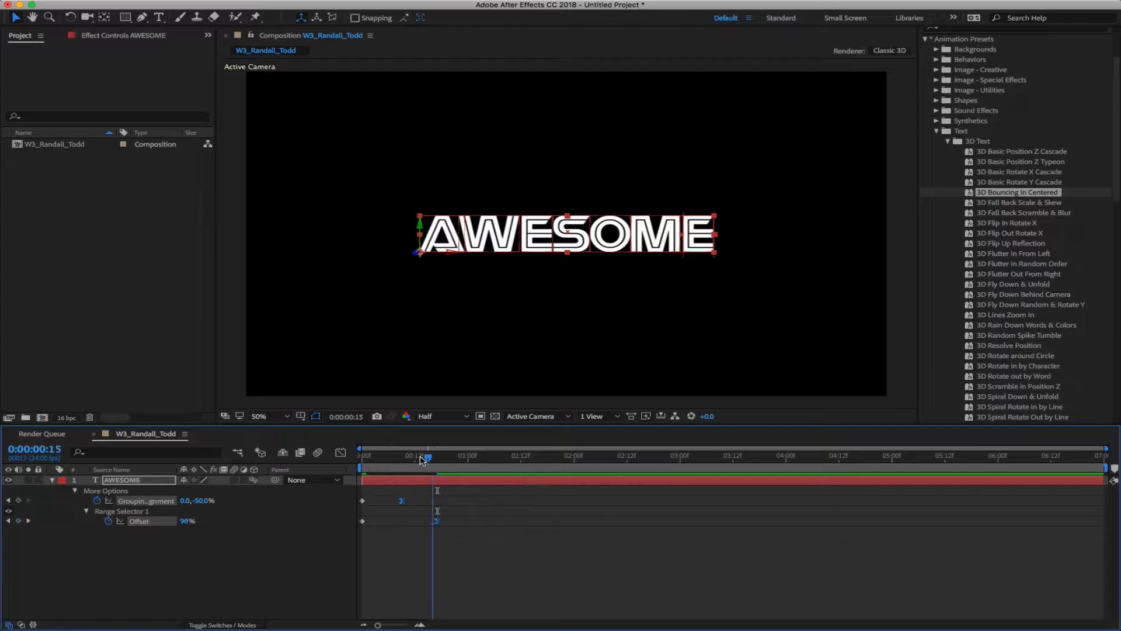
pyautogui.press('space')
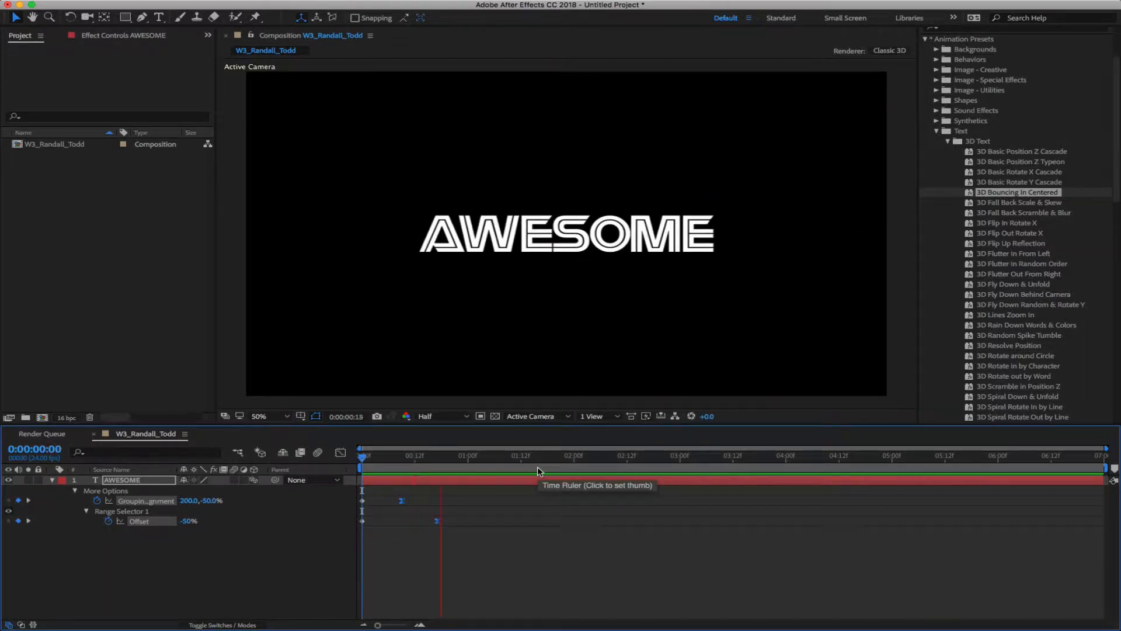
# End the work area at 0:00:01:07 and loop the preview
pyautogui.moveTo(517, 457); pyautogui.dragTo(499, 459)
pyautogui.press('n')
pyautogui.press('space')
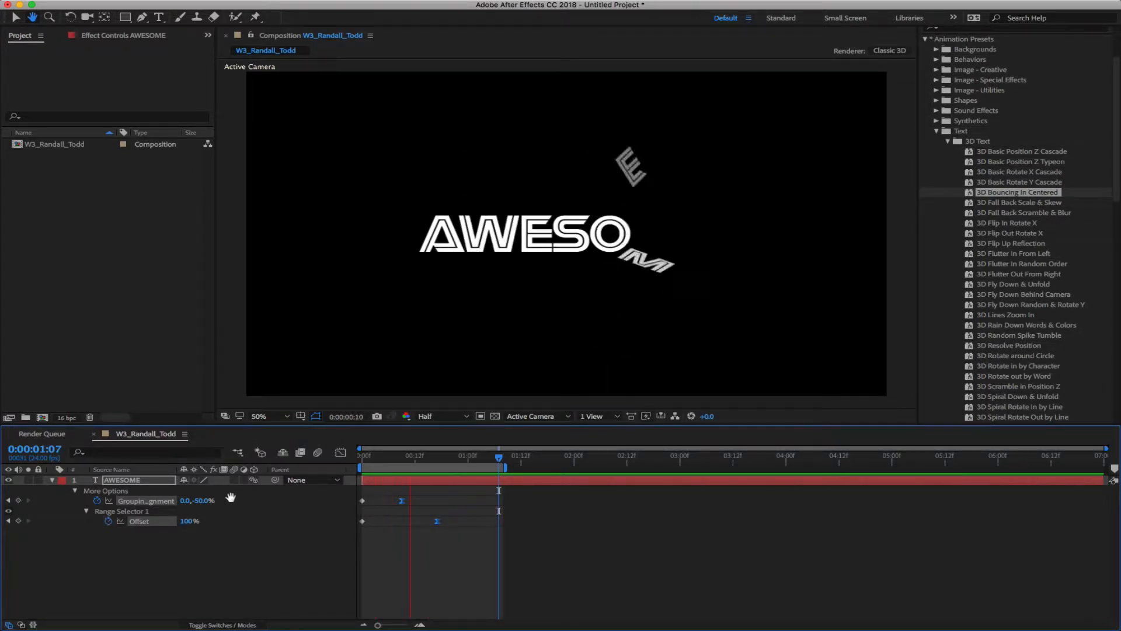
pyautogui.click(141, 480)
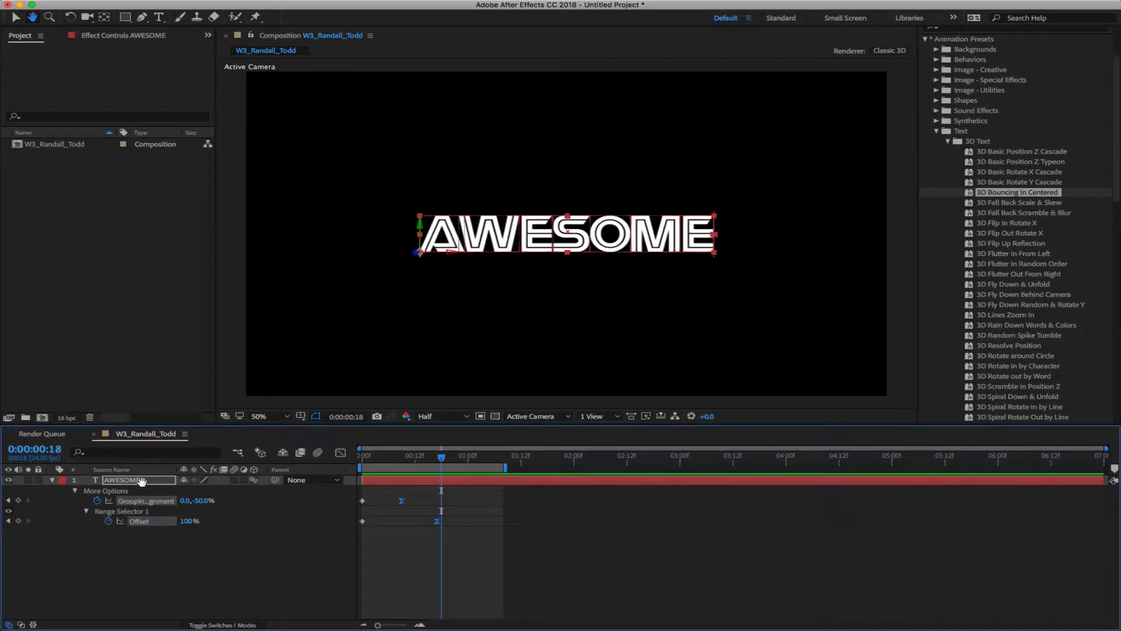
pyautogui.press('v')
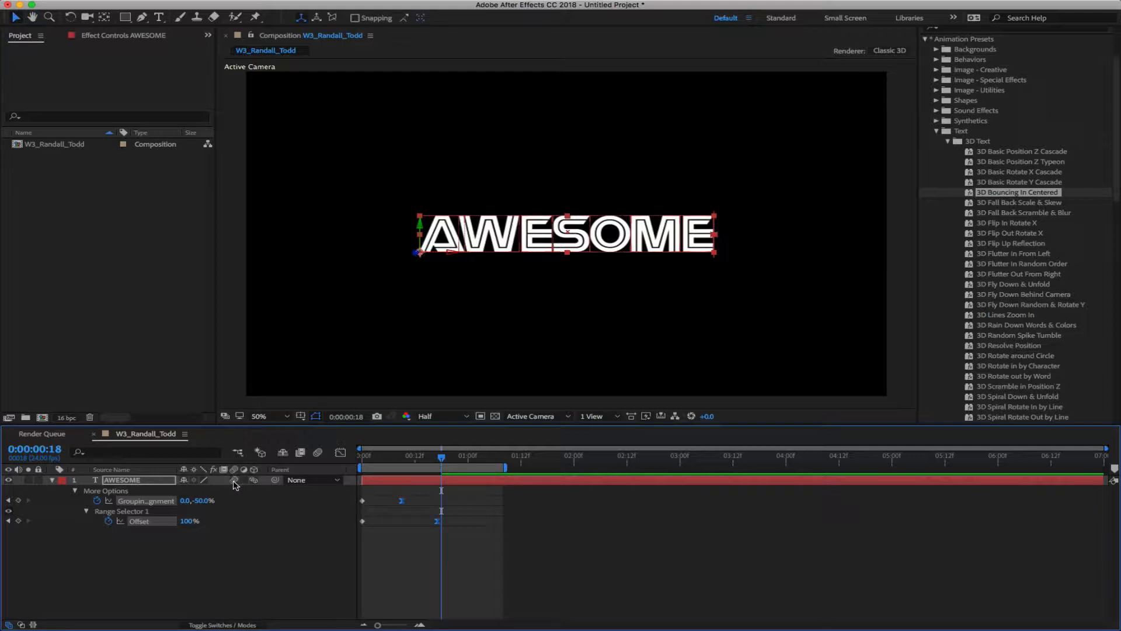
# Turn on motion blur and preview the bounce animation
pyautogui.click(317, 454)
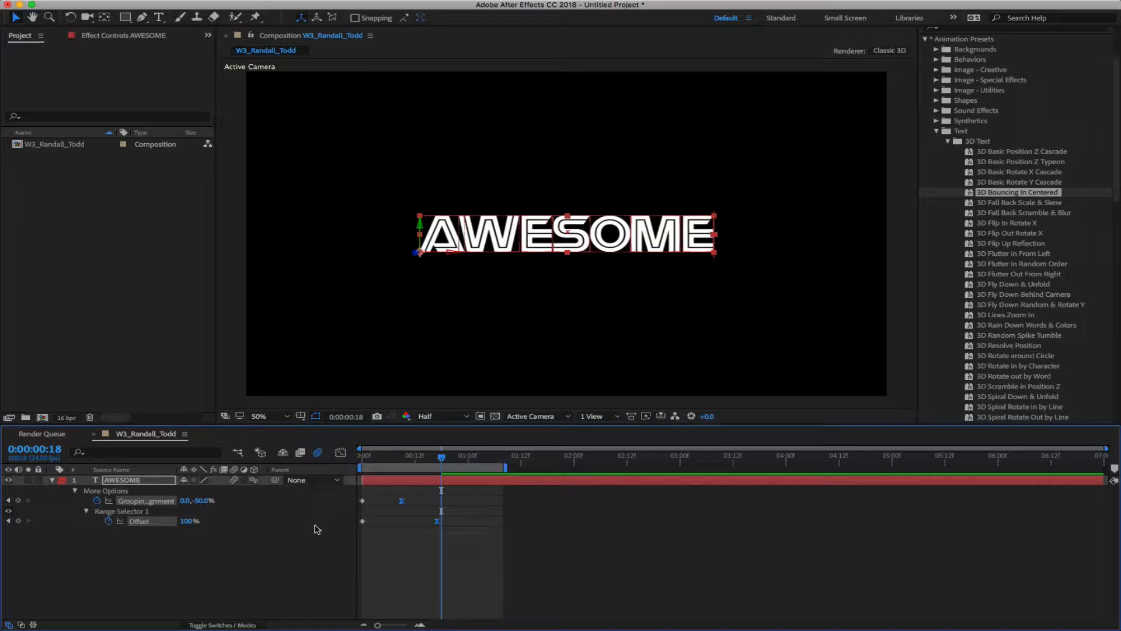
pyautogui.press('space')
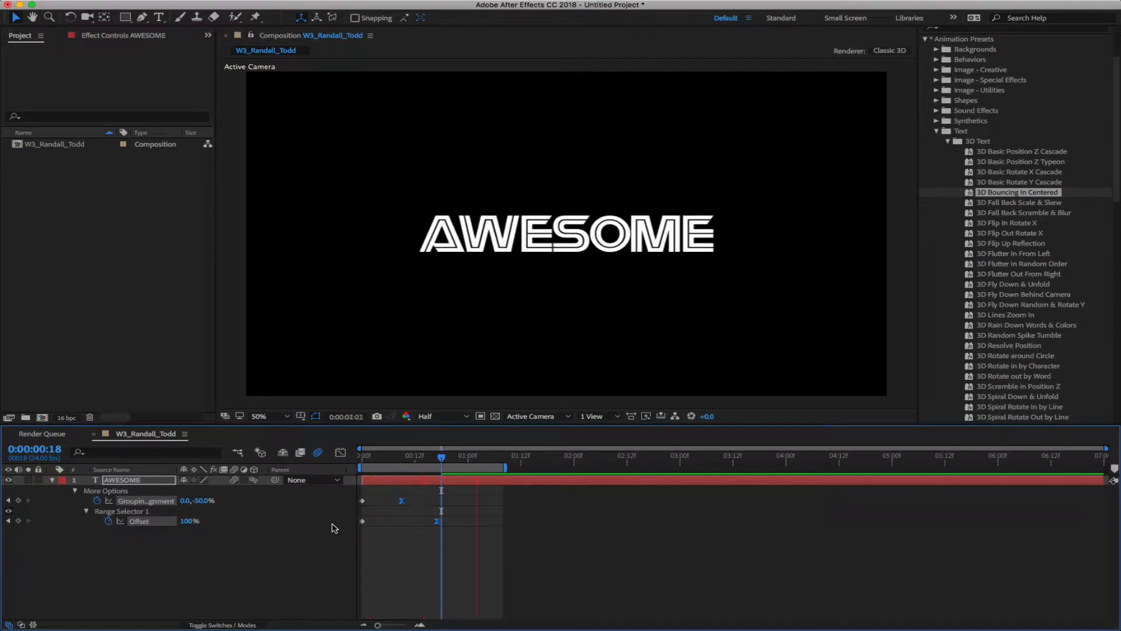
pyautogui.press('space')
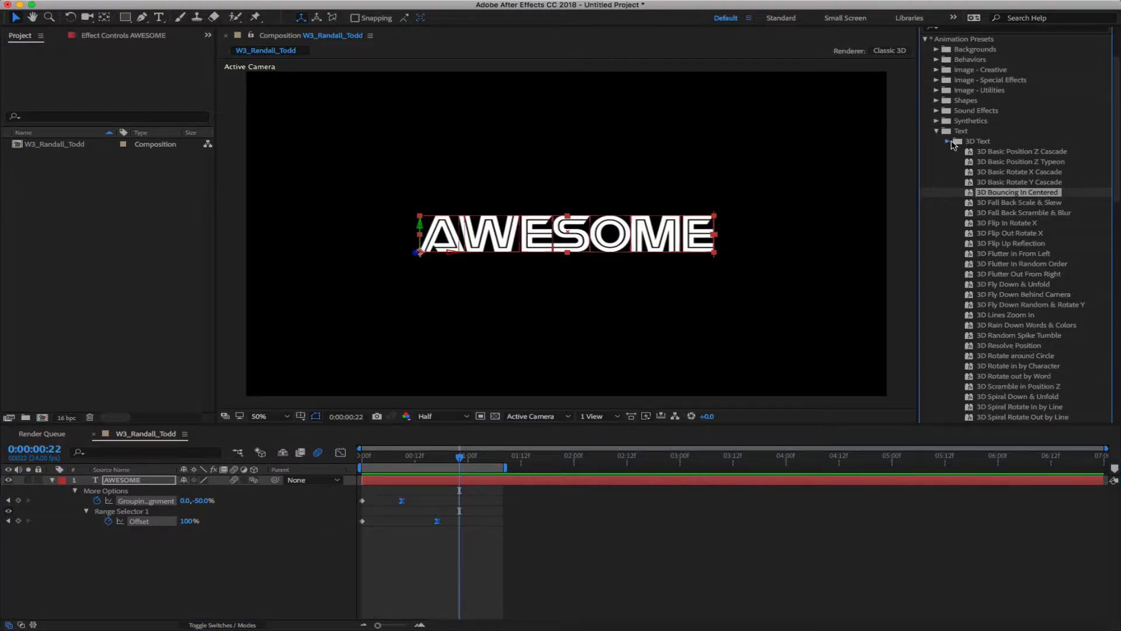
pyautogui.click(948, 142)
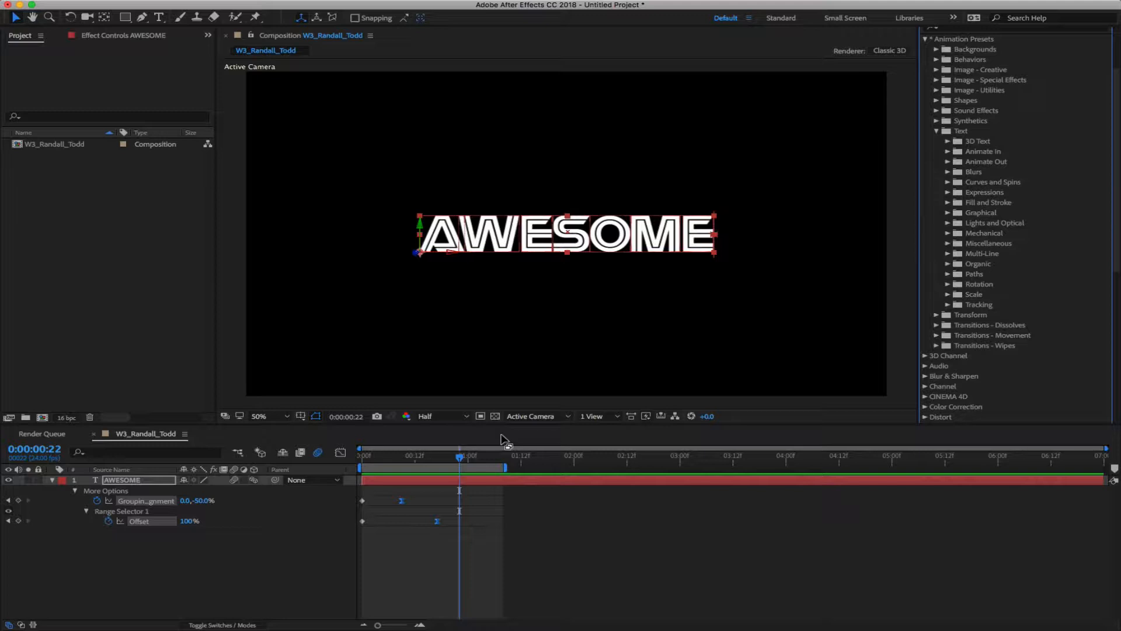
# Undo the animation changes with Cmd+Z and delete the AWESOME layer
pyautogui.click(330, 578)
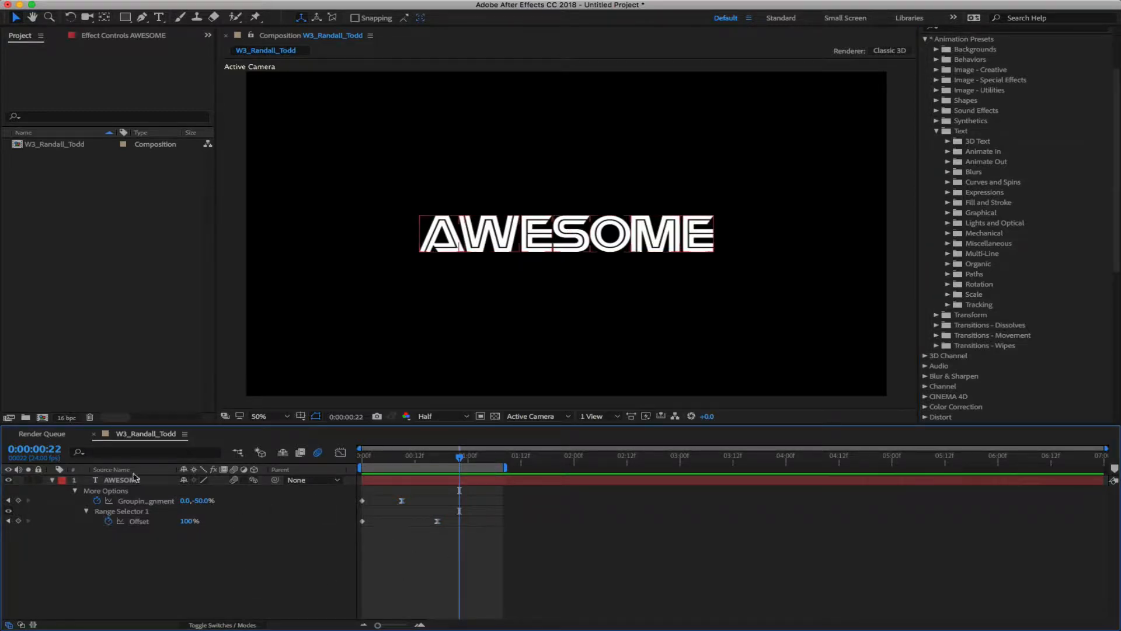
pyautogui.press('super+z')
pyautogui.press('super+z')
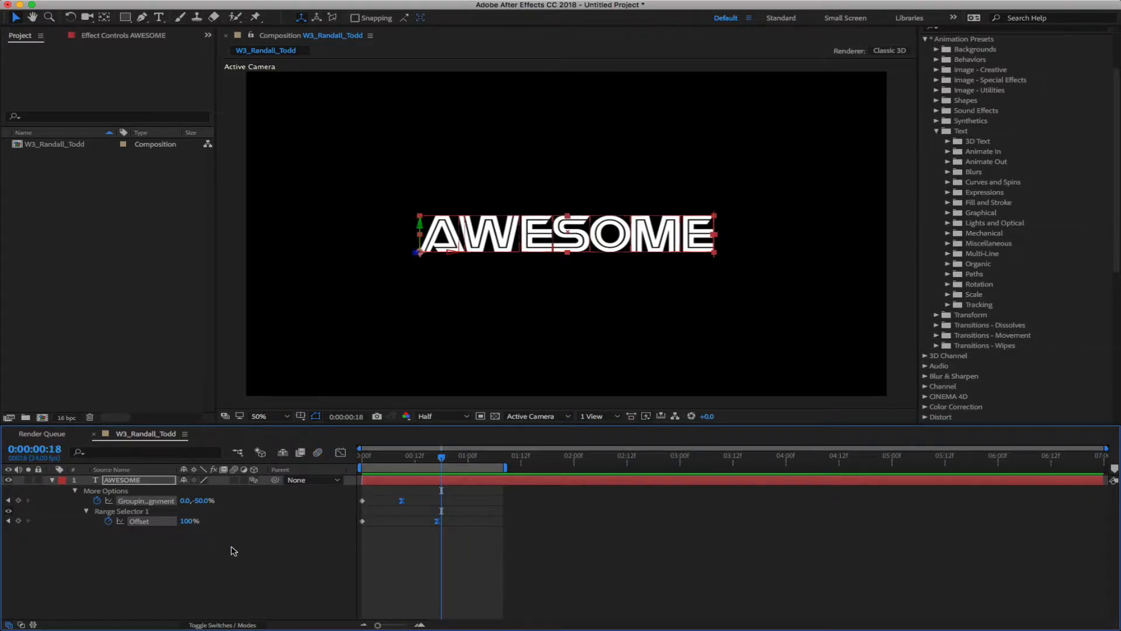
pyautogui.press('super+z')
pyautogui.press('super+z')
pyautogui.press('super+z')
pyautogui.press('super+z')
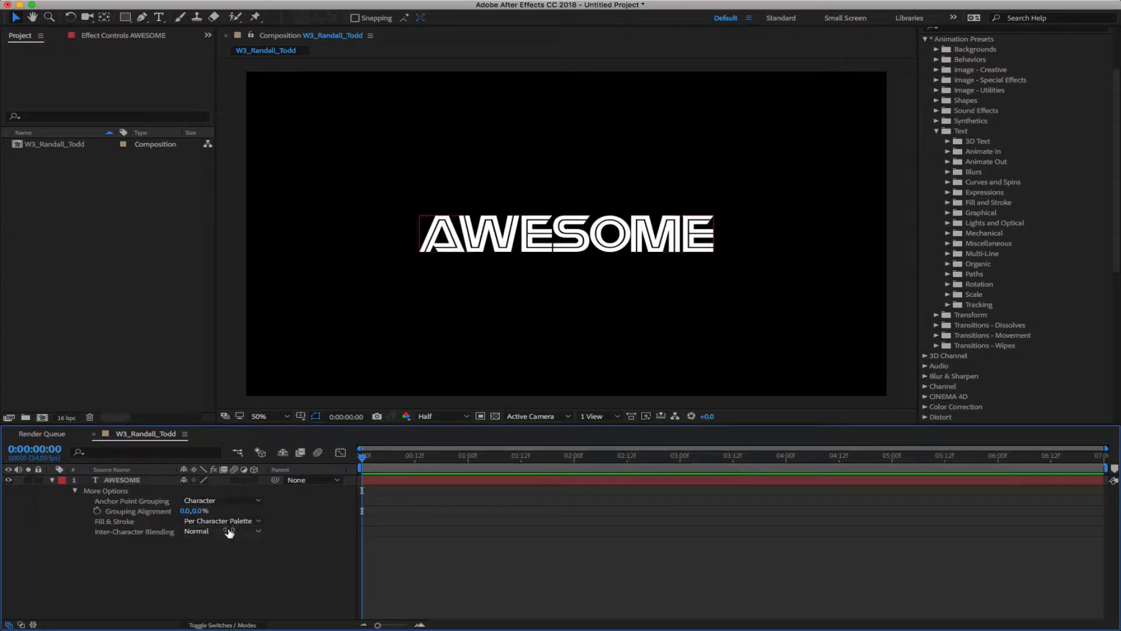
pyautogui.press('super+z')
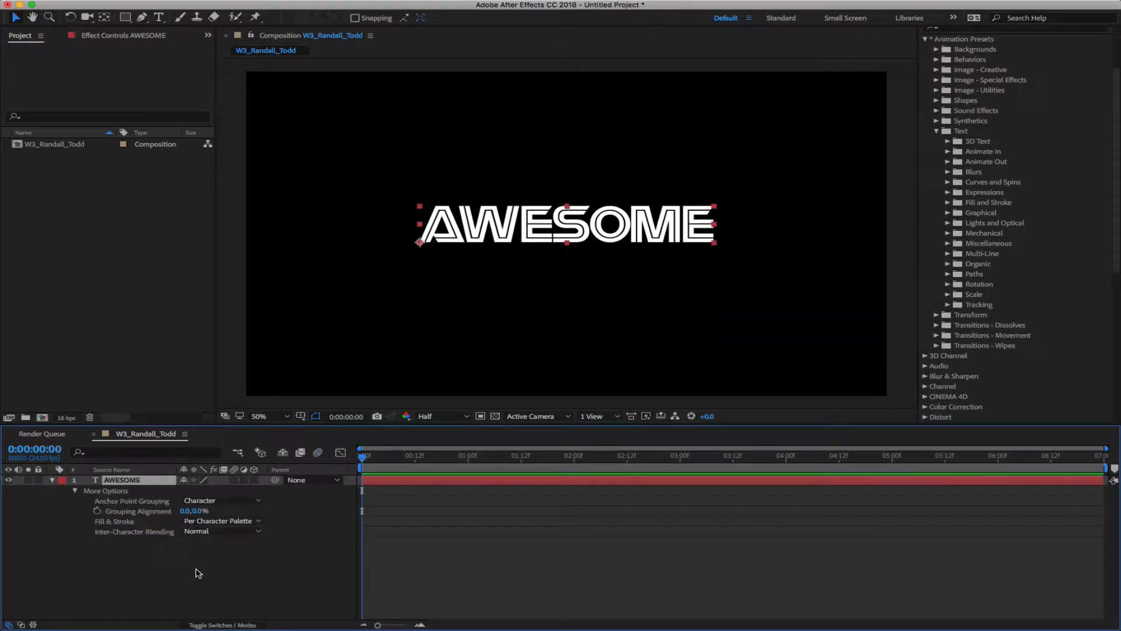
pyautogui.press('super+z')
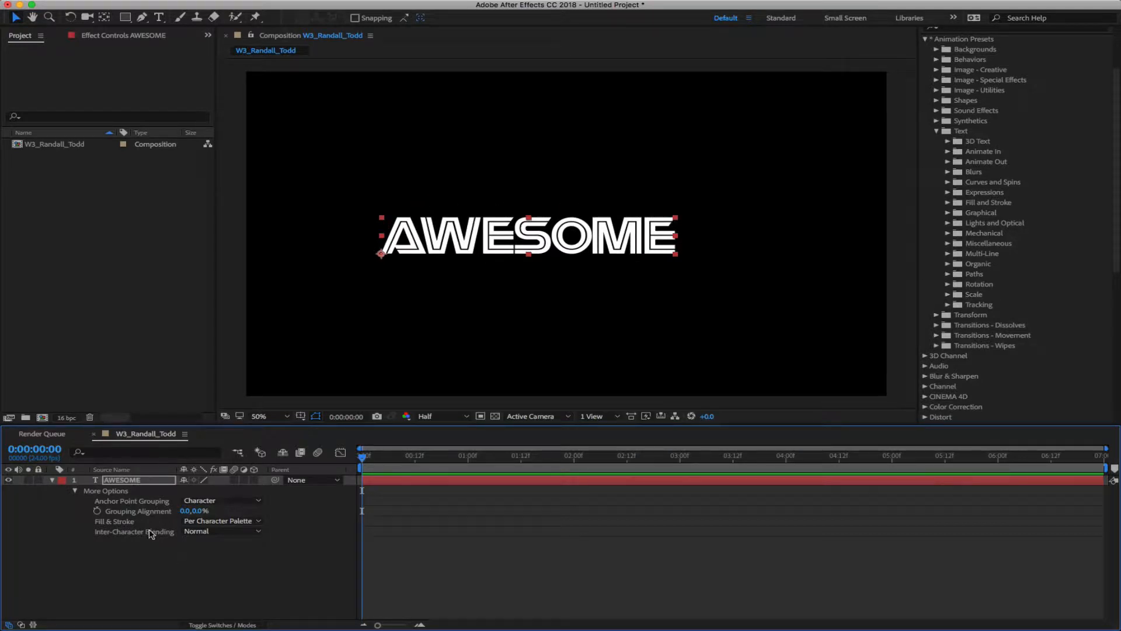
pyautogui.click(123, 480)
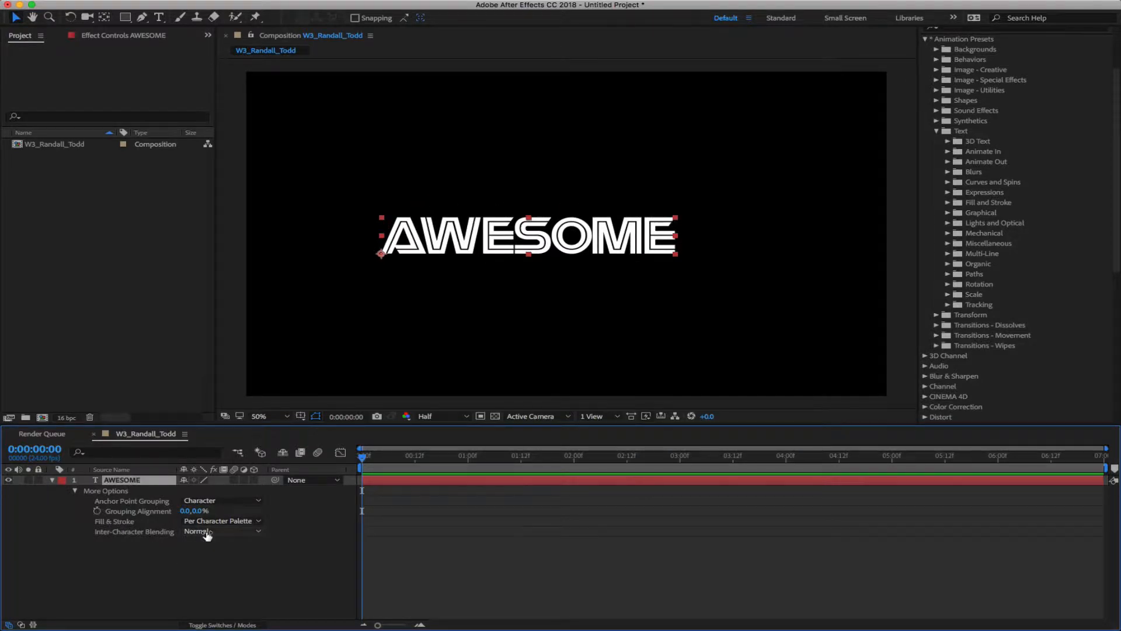
pyautogui.press('Delete')
pyautogui.click(159, 17)
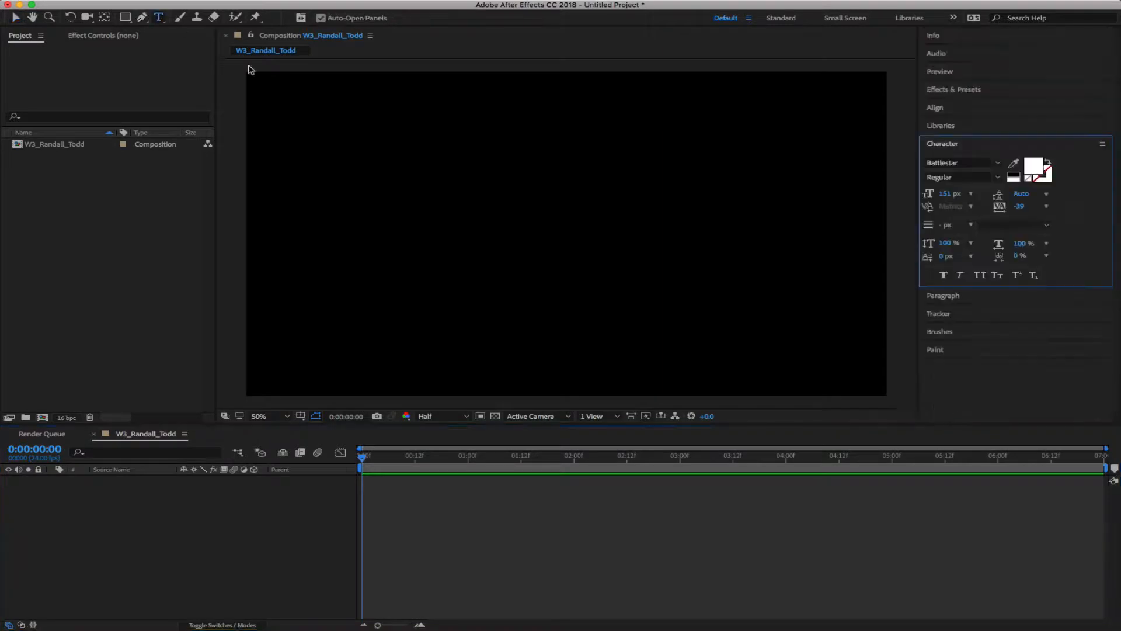
# Create a 'MORE AWESOME' text layer and inspect the lettering at different zoom levels
pyautogui.click(394, 259)
pyautogui.write('MOR')
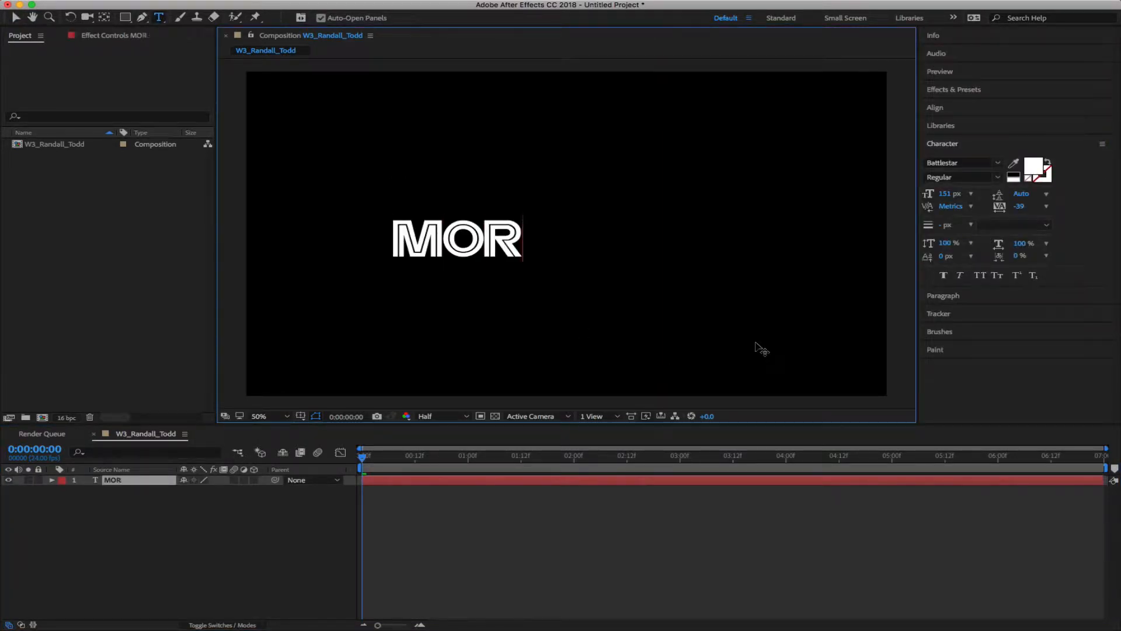
pyautogui.write('E AWESOME')
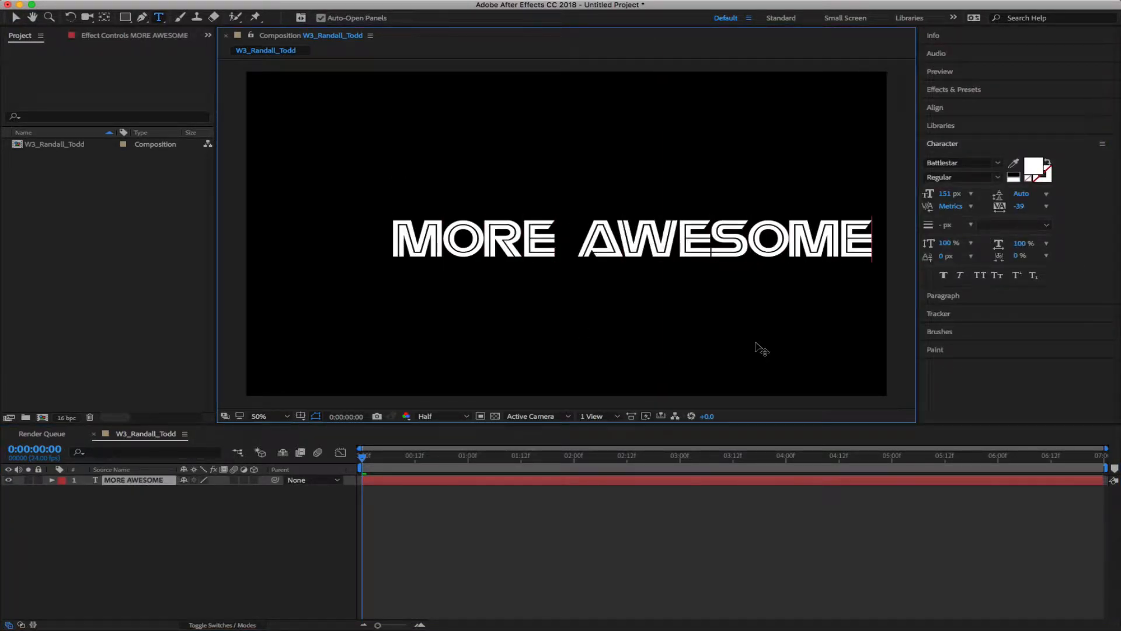
pyautogui.press('KP_Enter')
pyautogui.press('.')
pyautogui.press('v')
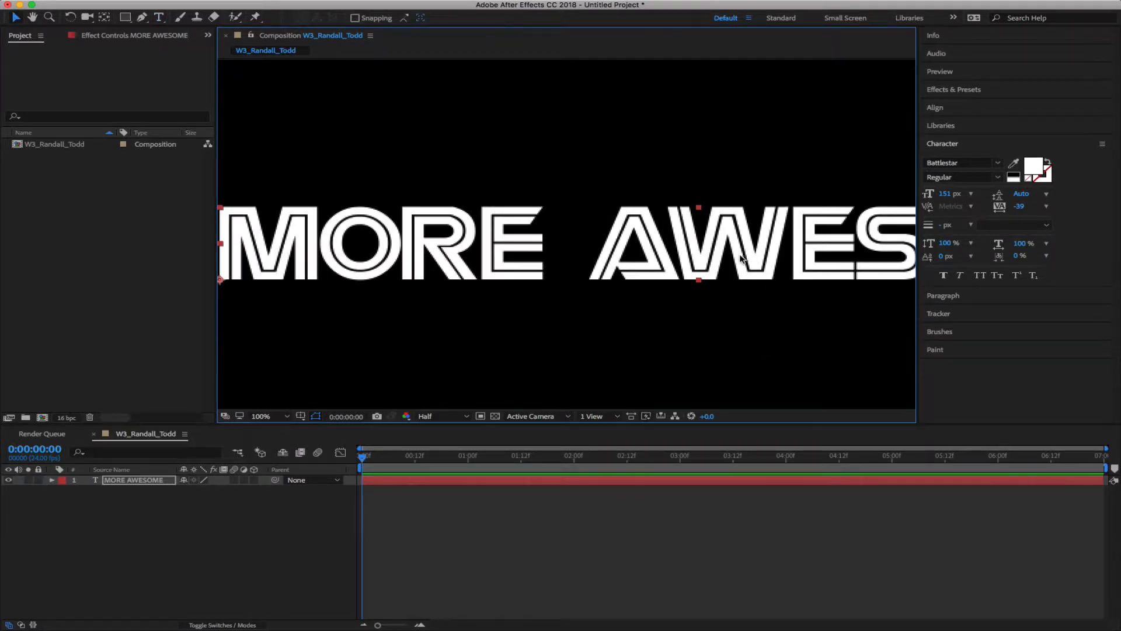
pyautogui.press('.')
pyautogui.press(',')
pyautogui.press(',')
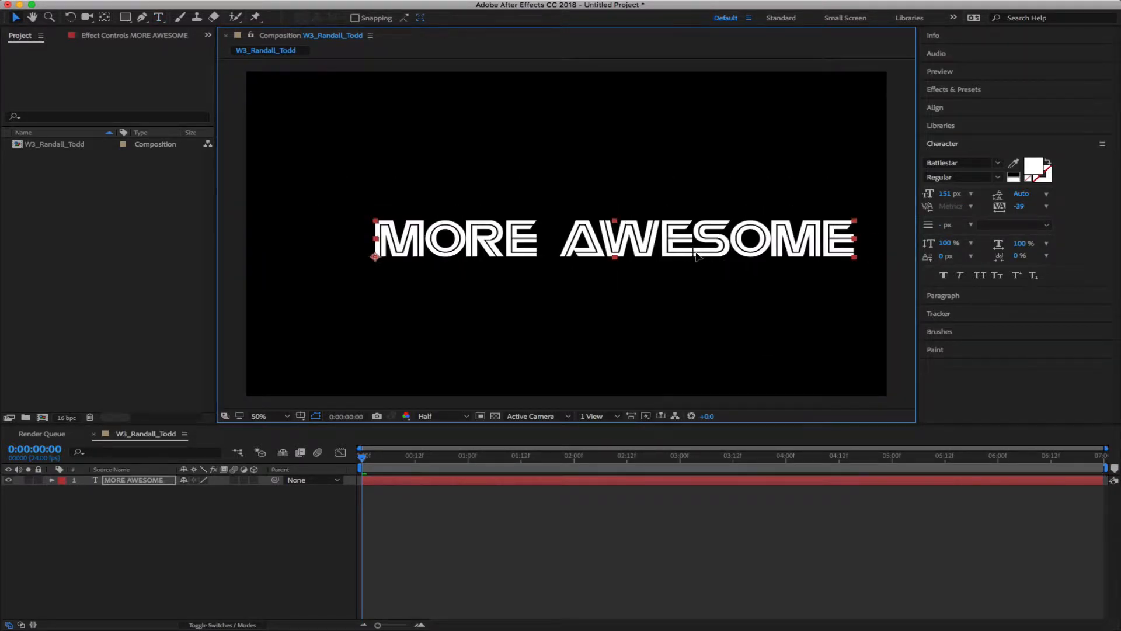
# Centre the MORE AWESOME title in the frame, then maximize the timeline panel
pyautogui.moveTo(696, 253); pyautogui.dragTo(621, 236)
pyautogui.click(250, 538)
pyautogui.click(279, 530)
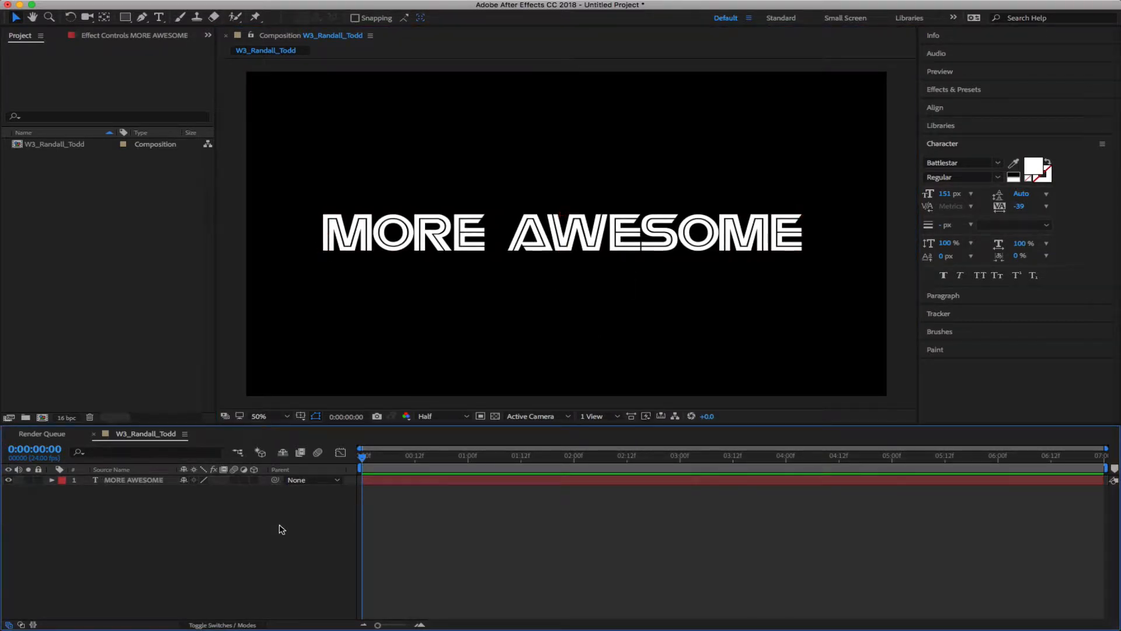
pyautogui.moveTo(457, 229); pyautogui.dragTo(461, 230)
pyautogui.click(212, 554)
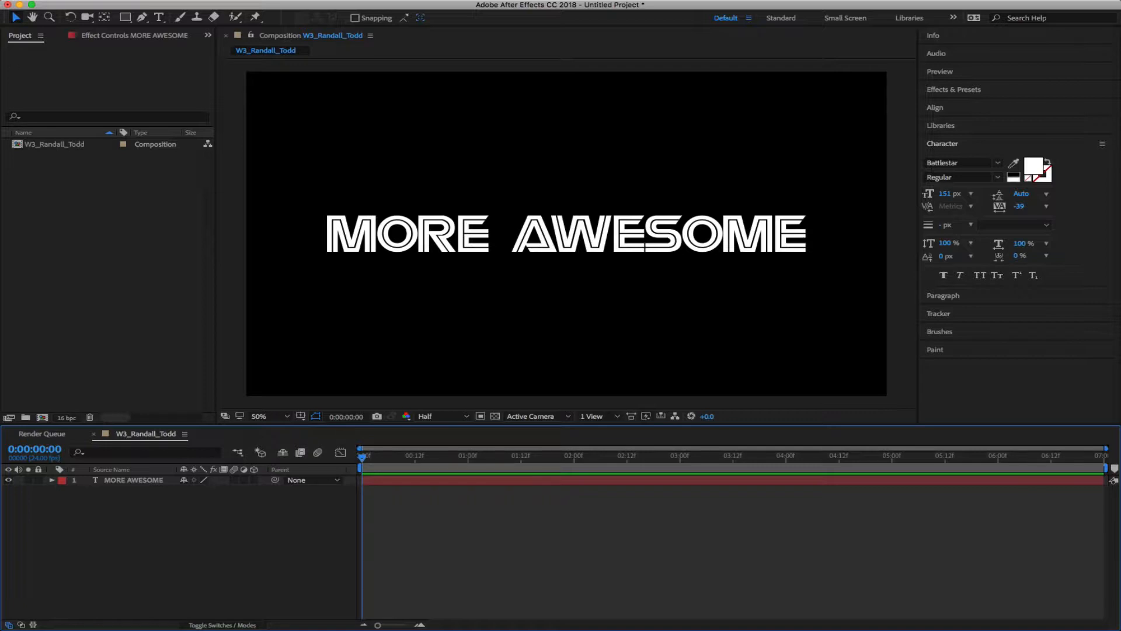
pyautogui.click(192, 480)
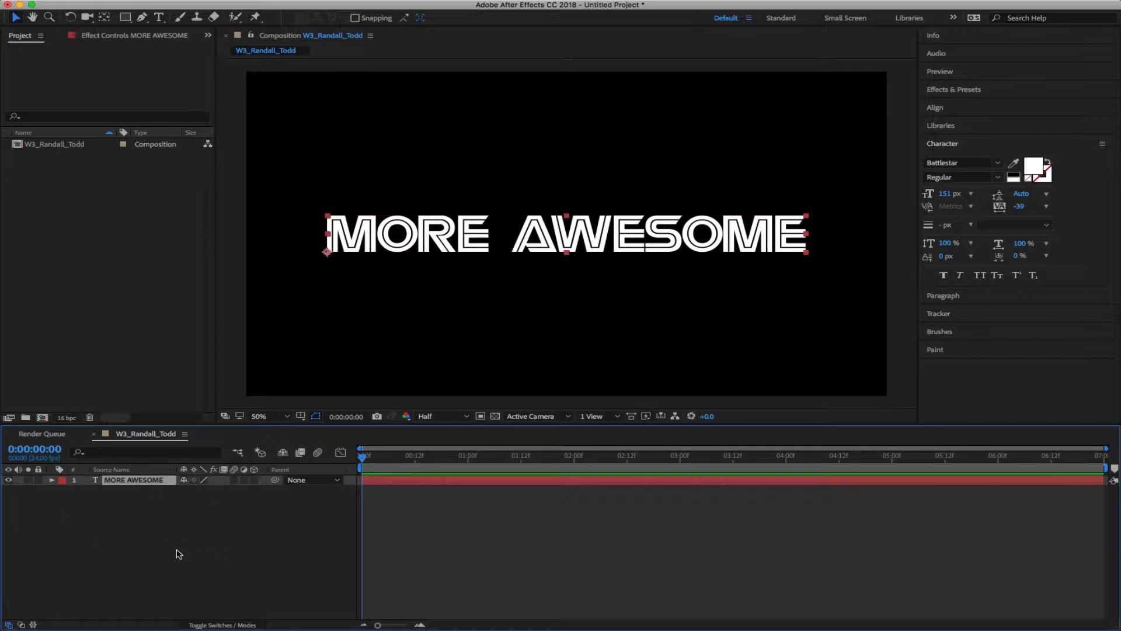
pyautogui.press('`')
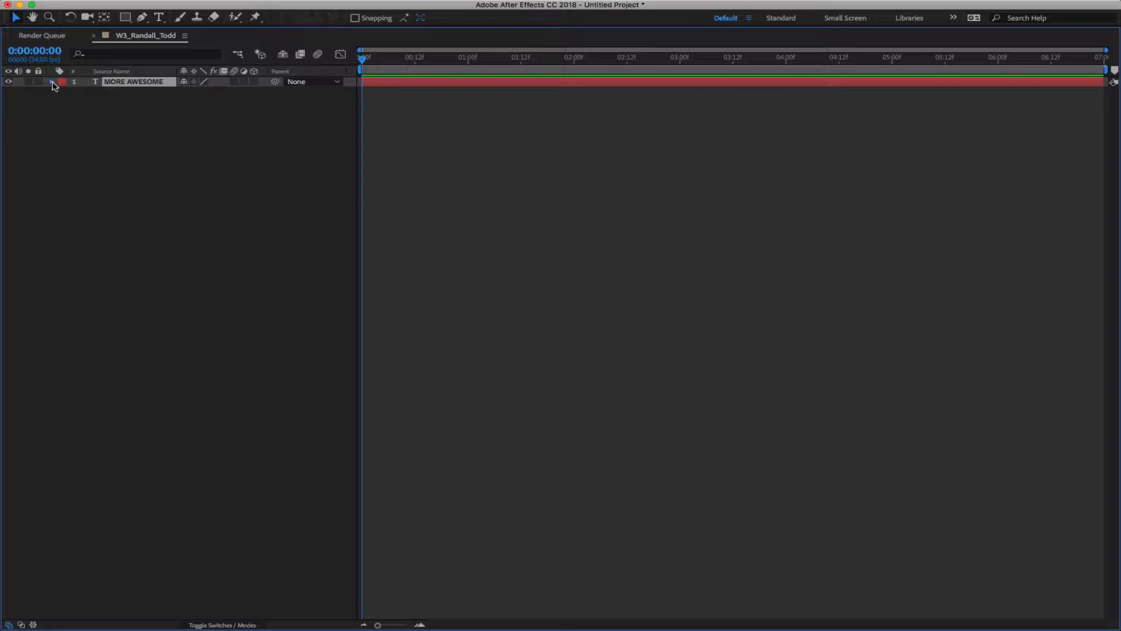
# Twirl open the layer's Text group to show Path Options and More Options, then restore the layout
pyautogui.click(51, 82)
pyautogui.click(63, 103)
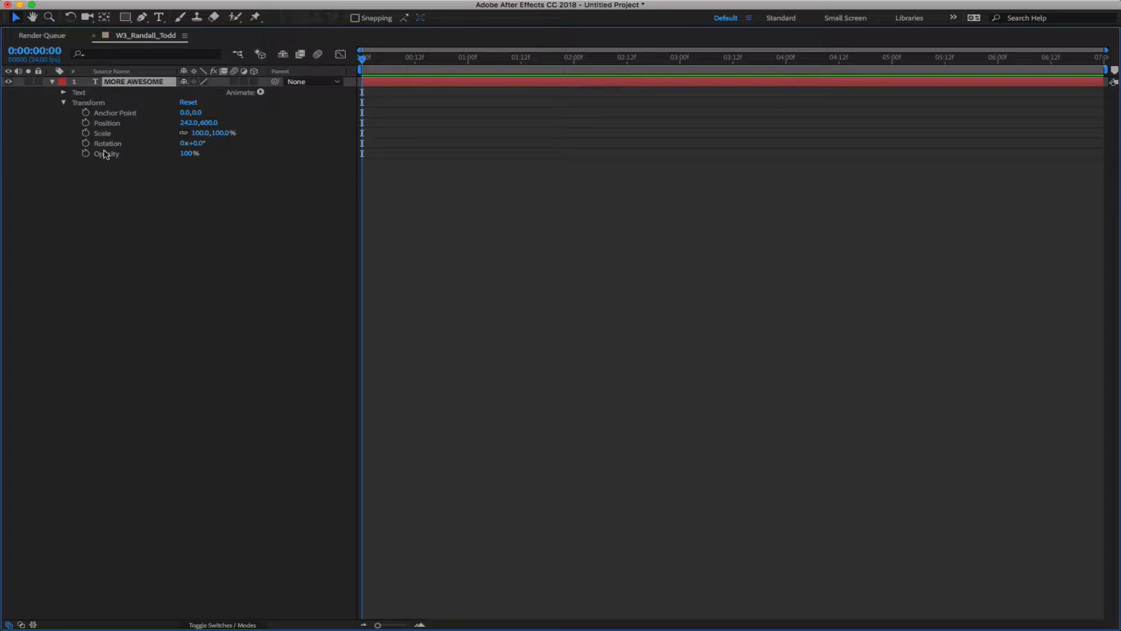
pyautogui.click(63, 103)
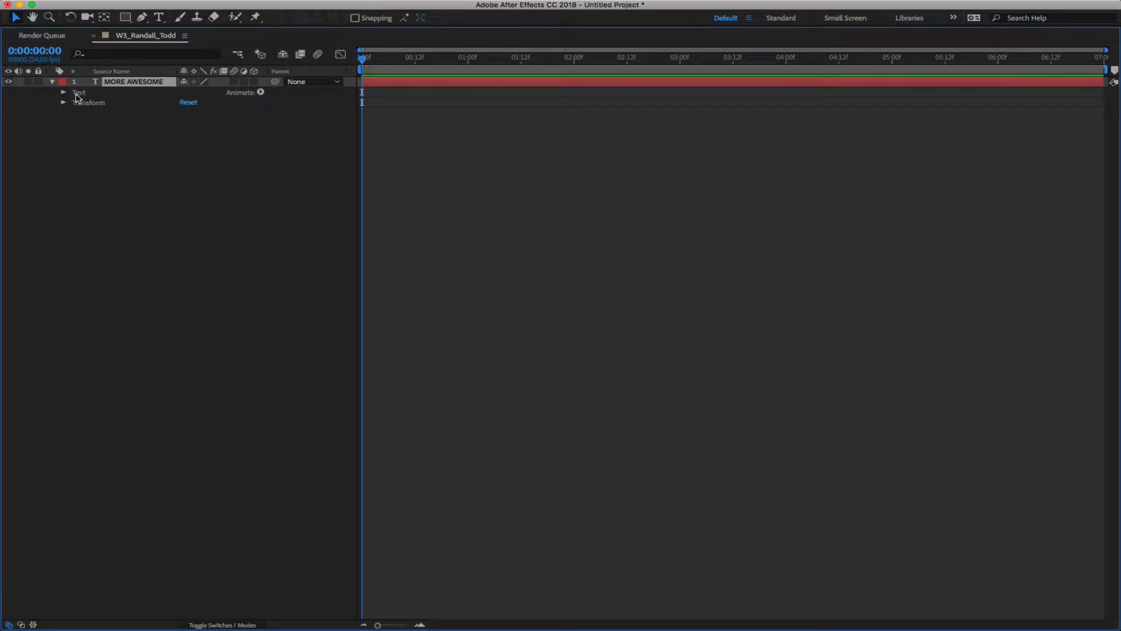
pyautogui.click(77, 93)
pyautogui.click(63, 93)
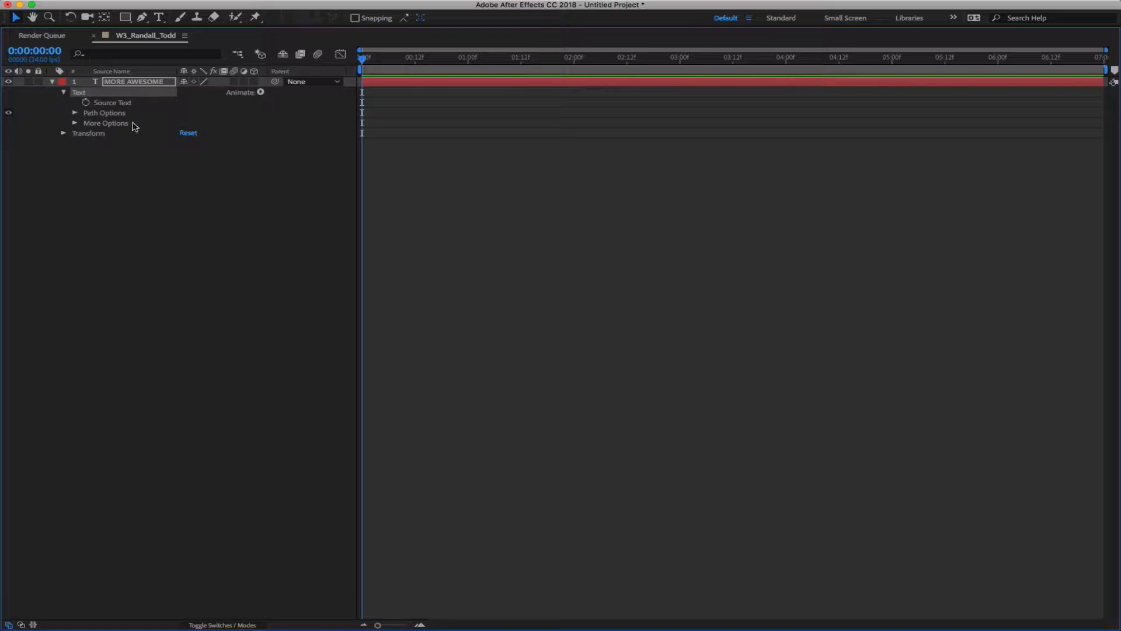
pyautogui.click(75, 114)
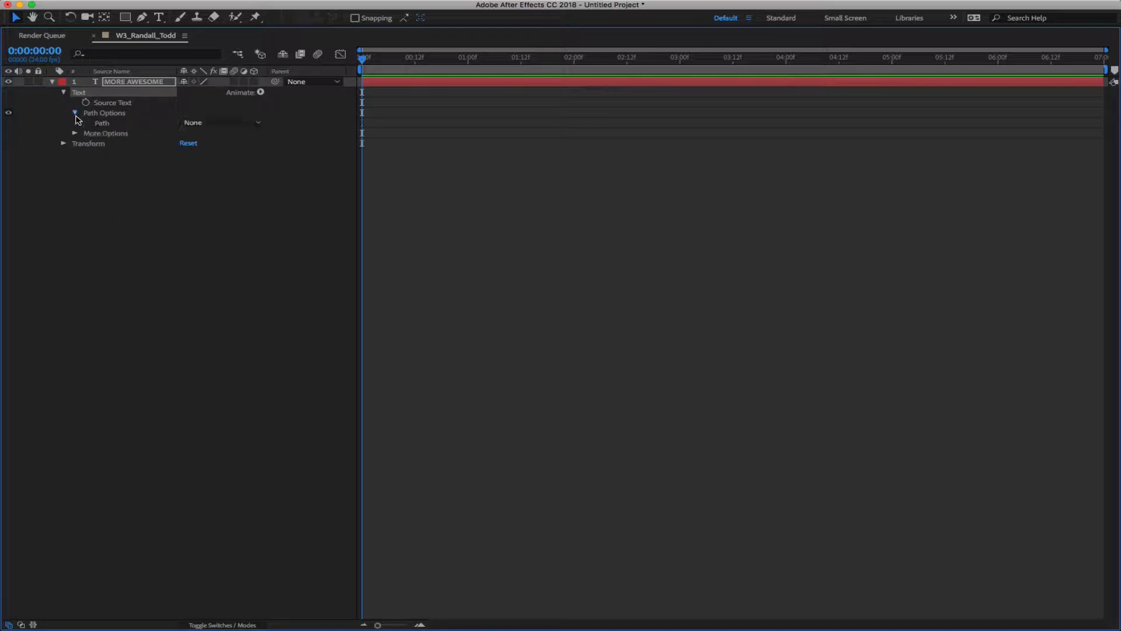
pyautogui.click(74, 134)
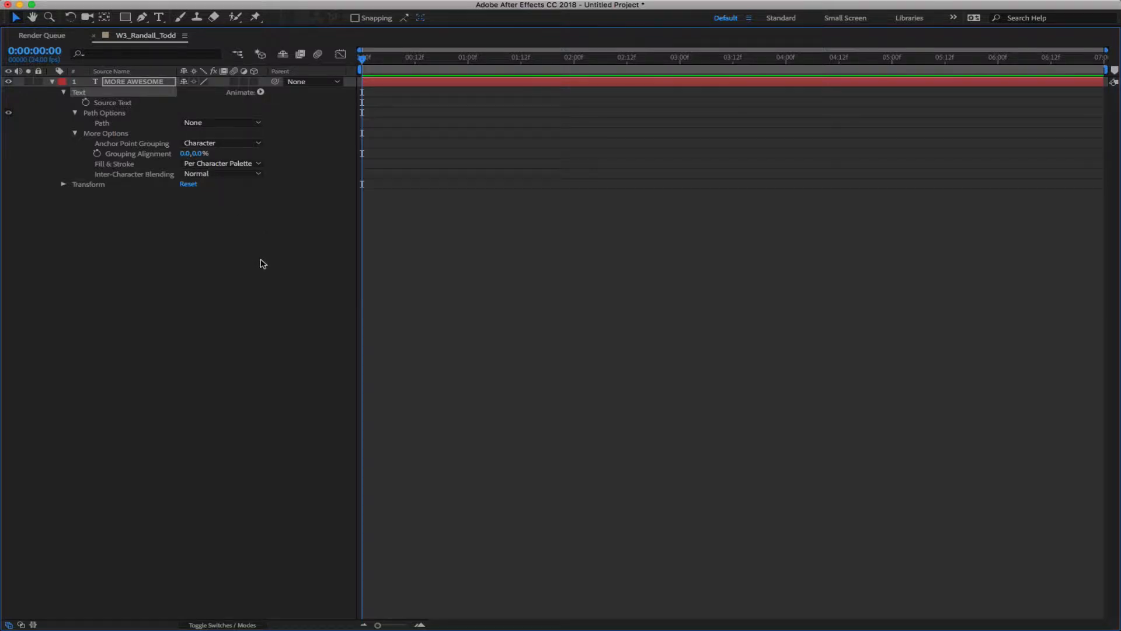
pyautogui.press('`')
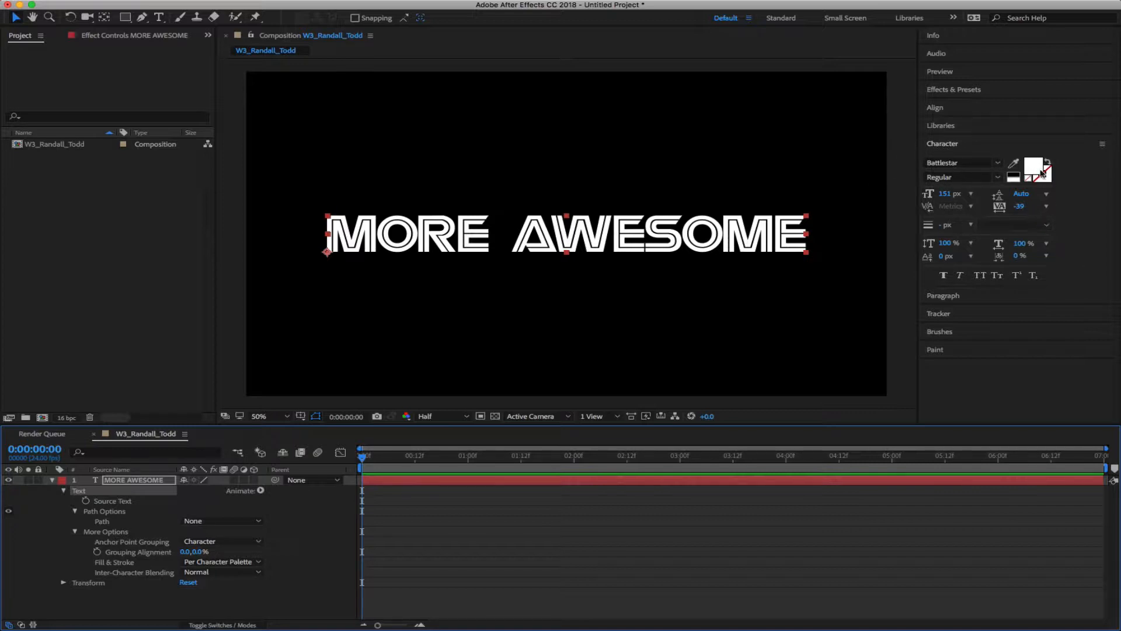
# Set the MORE AWESOME title's font size to 147 px
pyautogui.click(52, 479)
pyautogui.click(170, 533)
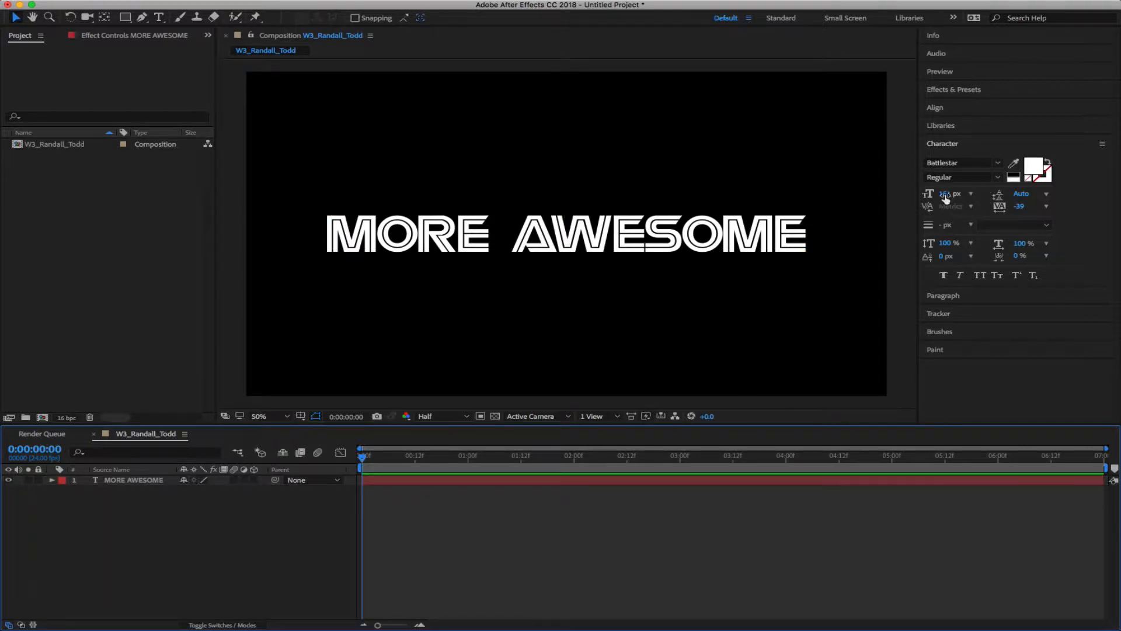
pyautogui.moveTo(945, 194)
pyautogui.mouseDown()
pyautogui.moveTo(984, 194)
pyautogui.moveTo(955, 194)
pyautogui.mouseUp()
pyautogui.doubleClick(117, 480)
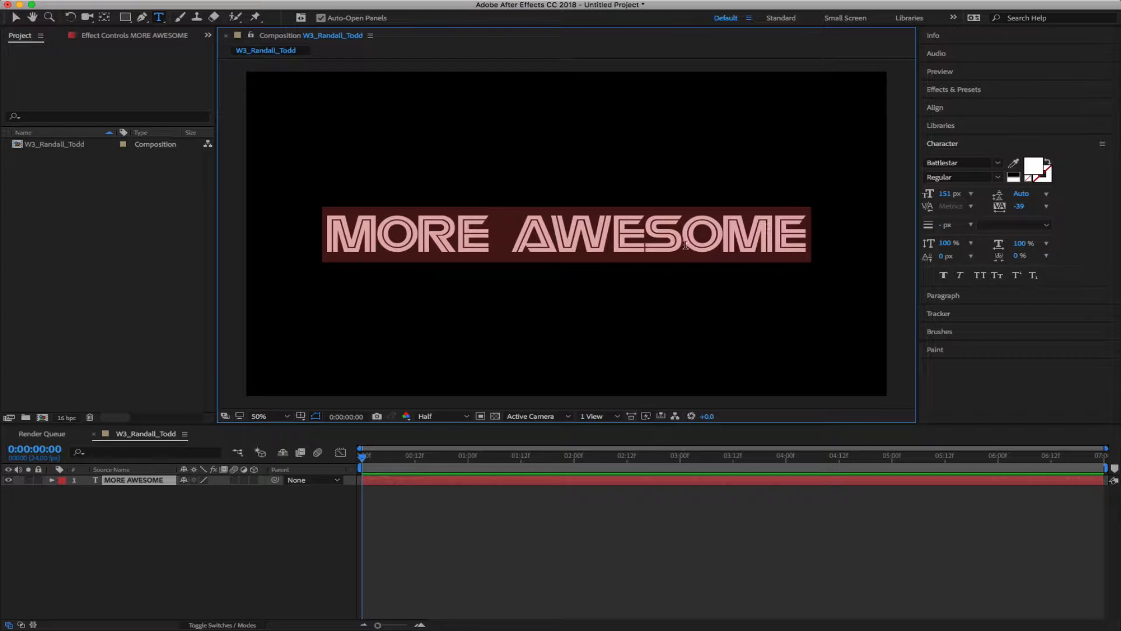
pyautogui.moveTo(946, 193)
pyautogui.mouseDown()
pyautogui.moveTo(957, 196)
pyautogui.moveTo(949, 199)
pyautogui.mouseUp()
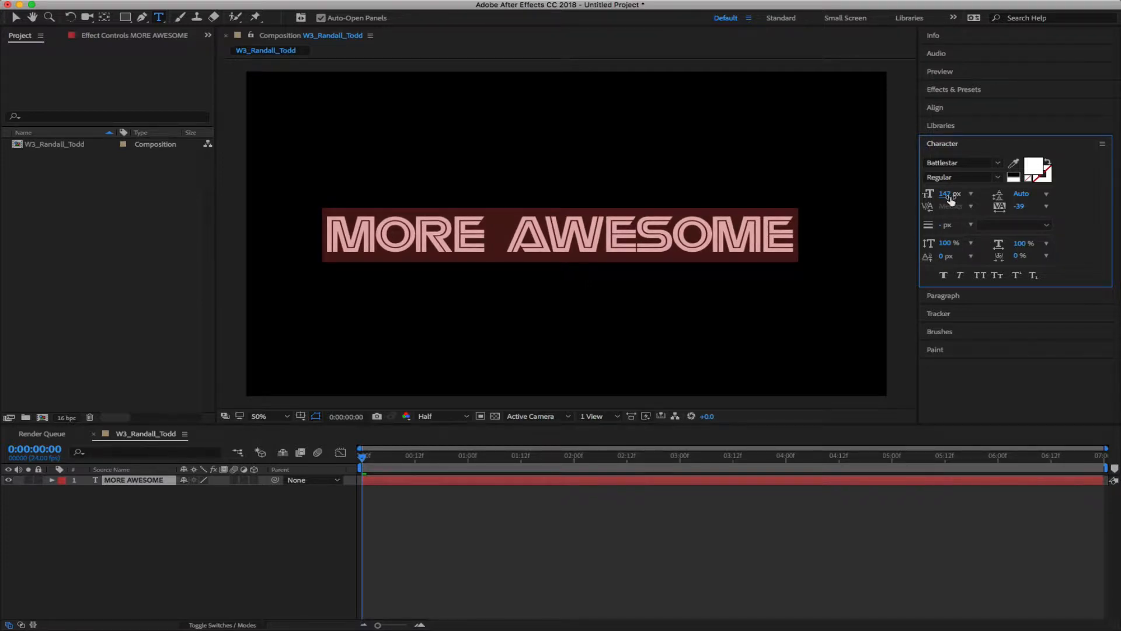
# Insert a line break before AWESOME so MORE sits on its own line above
pyautogui.click(767, 244)
pyautogui.press('Left')
pyautogui.press('Left')
pyautogui.press('Left')
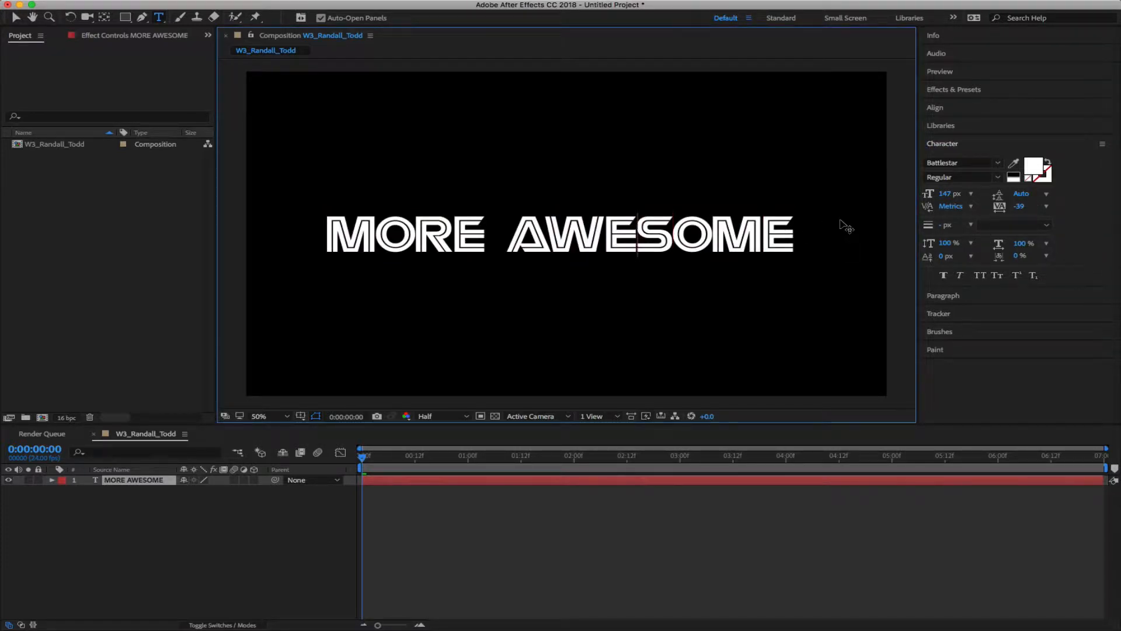
pyautogui.press('Left')
pyautogui.press('Left')
pyautogui.press('Left')
pyautogui.press('Left')
pyautogui.press('Right')
pyautogui.press('Return')
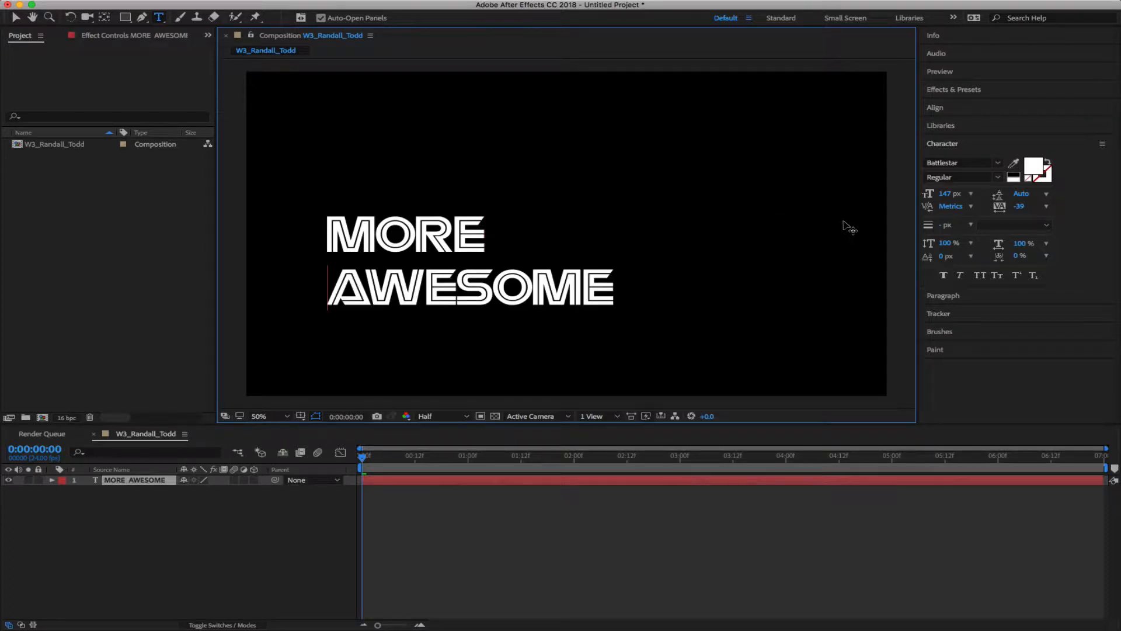
# Select all the title text and set leading to 141 px, then reduce MORE to 100 px font size
pyautogui.press('Right')
pyautogui.press('Right')
pyautogui.press('Right')
pyautogui.press('Right')
pyautogui.press('Right')
pyautogui.press('Right')
pyautogui.moveTo(1017, 193)
pyautogui.mouseDown()
pyautogui.moveTo(1057, 193)
pyautogui.moveTo(999, 197)
pyautogui.moveTo(1080, 194)
pyautogui.moveTo(999, 198)
pyautogui.mouseUp()
pyautogui.click(489, 290)
pyautogui.press('super+a')
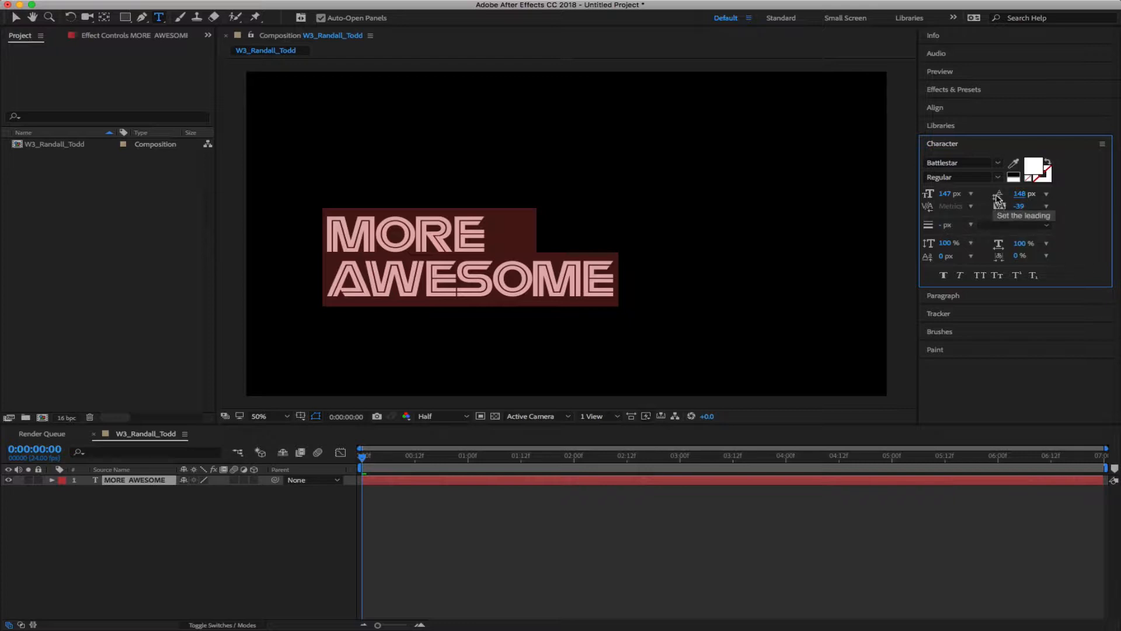
pyautogui.moveTo(997, 198)
pyautogui.mouseDown()
pyautogui.moveTo(1113, 205)
pyautogui.moveTo(1001, 206)
pyautogui.moveTo(1011, 205)
pyautogui.mouseUp()
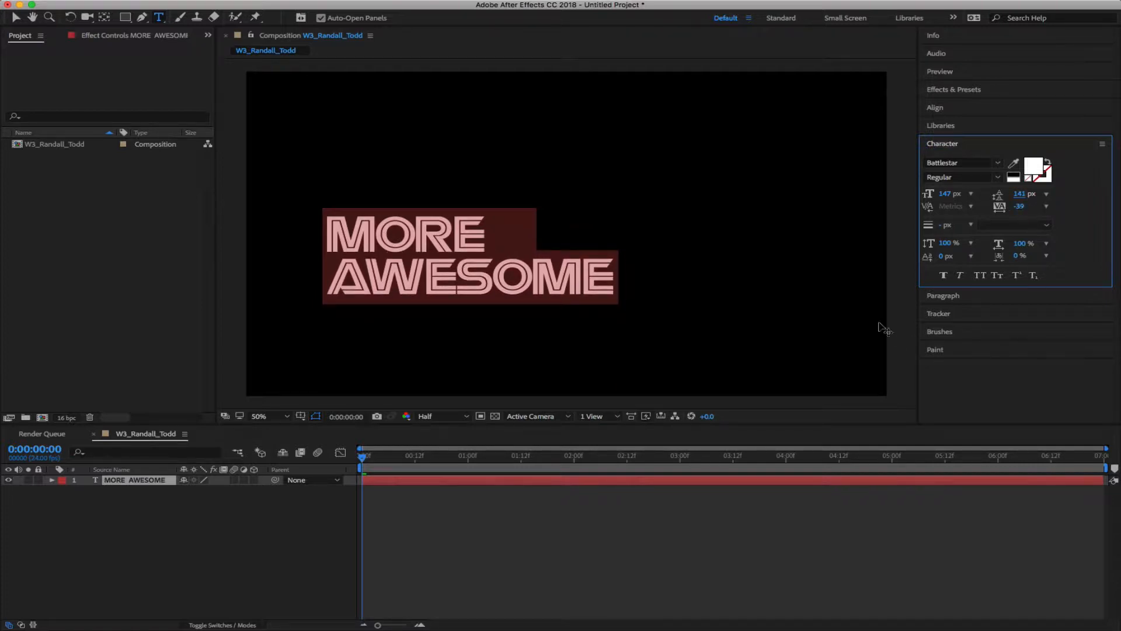
pyautogui.moveTo(478, 224); pyautogui.dragTo(325, 227)
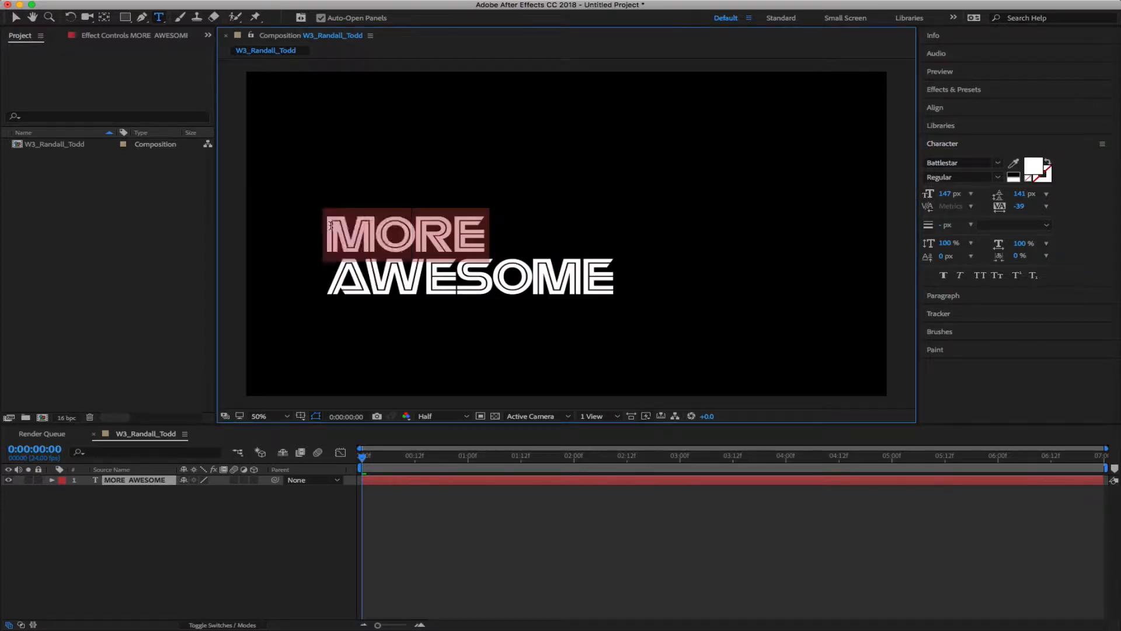
pyautogui.moveTo(938, 190); pyautogui.dragTo(908, 192)
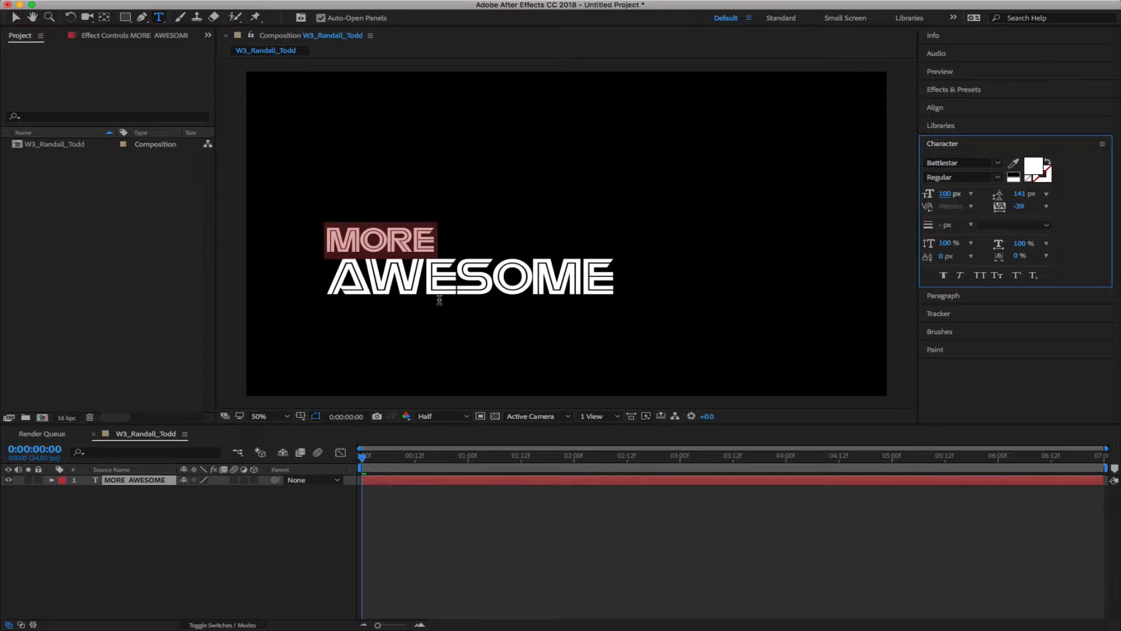
# Adjust the leading spaces before MORE and move the title layer up and to the right
pyautogui.click(326, 238)
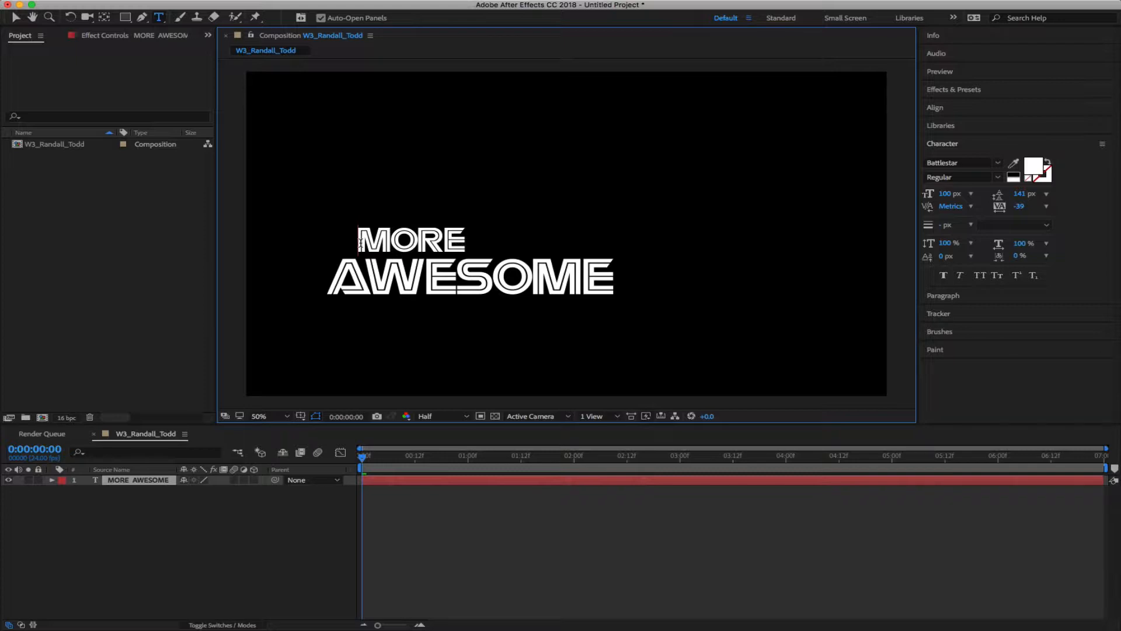
pyautogui.press('BackSpace')
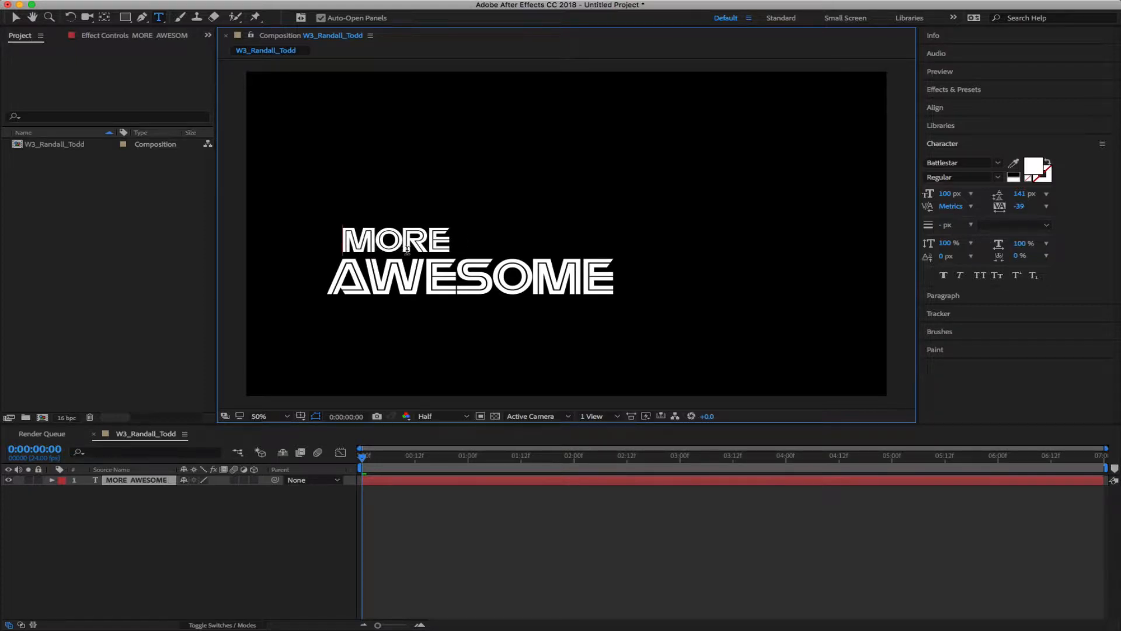
pyautogui.click(233, 562)
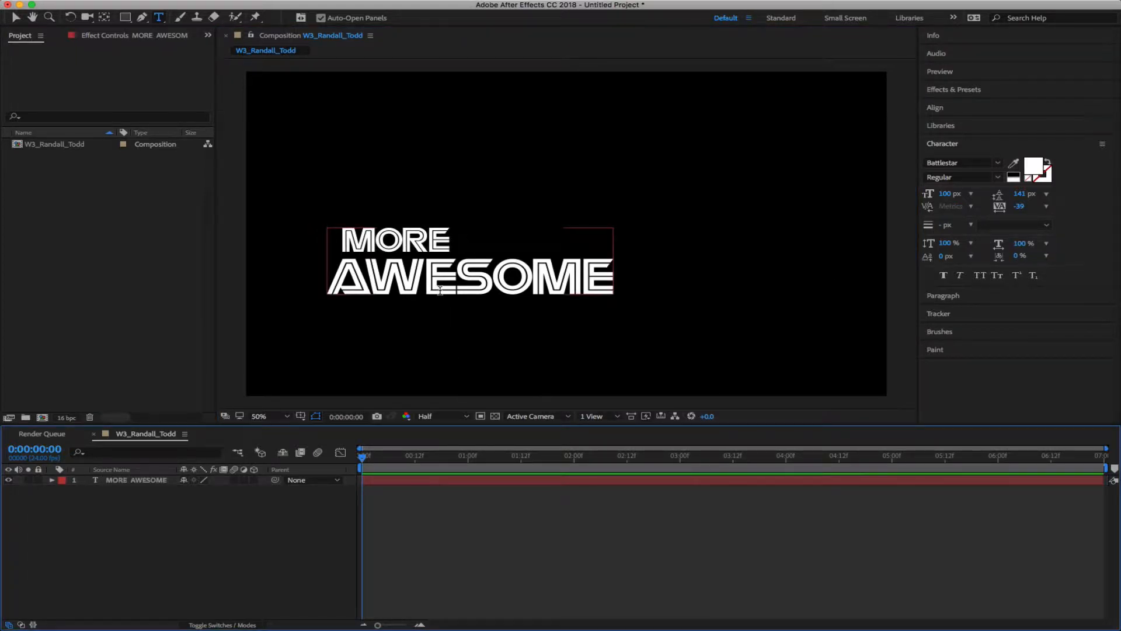
pyautogui.press('v')
pyautogui.moveTo(439, 290); pyautogui.dragTo(510, 257)
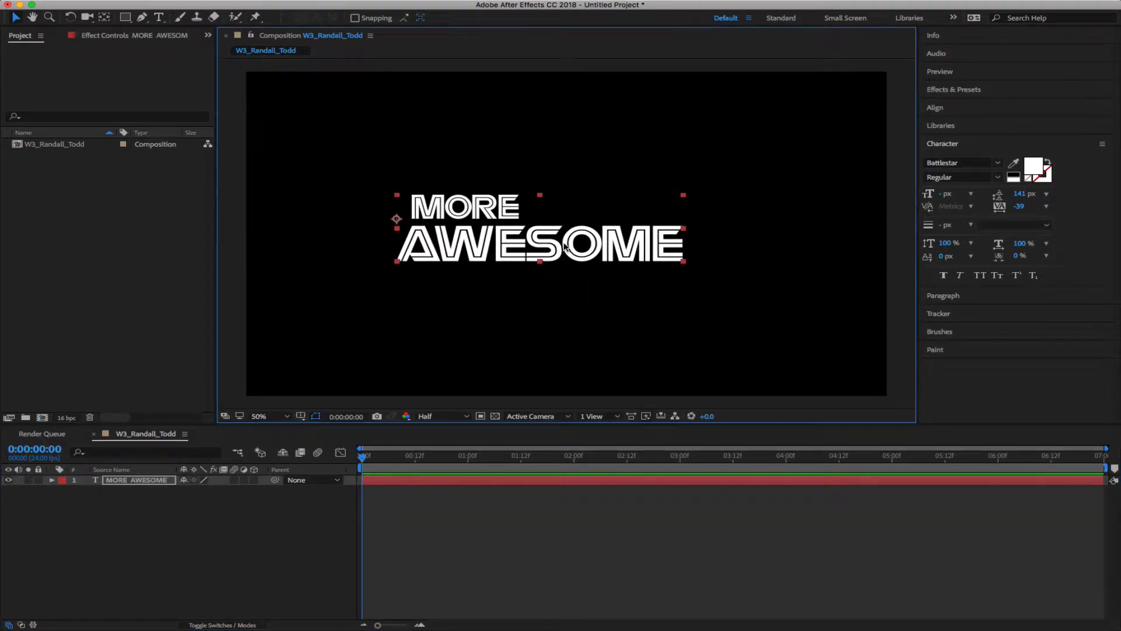
# Select all the title text and widen its tracking to 301
pyautogui.press('t')
pyautogui.hotkey('ctrl', 't')
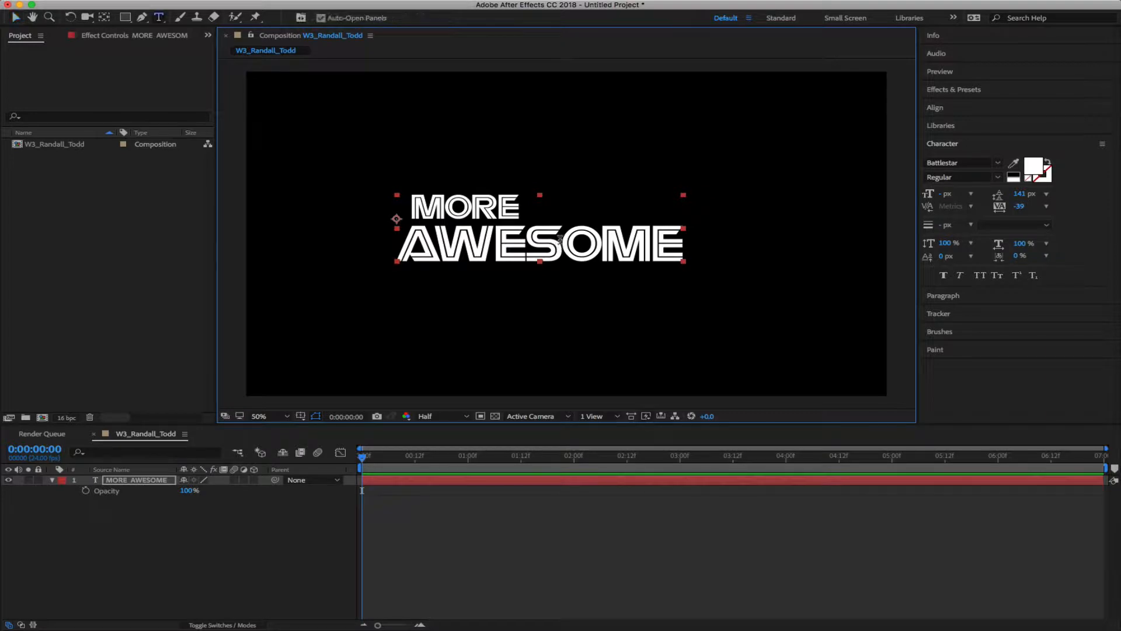
pyautogui.click(558, 246)
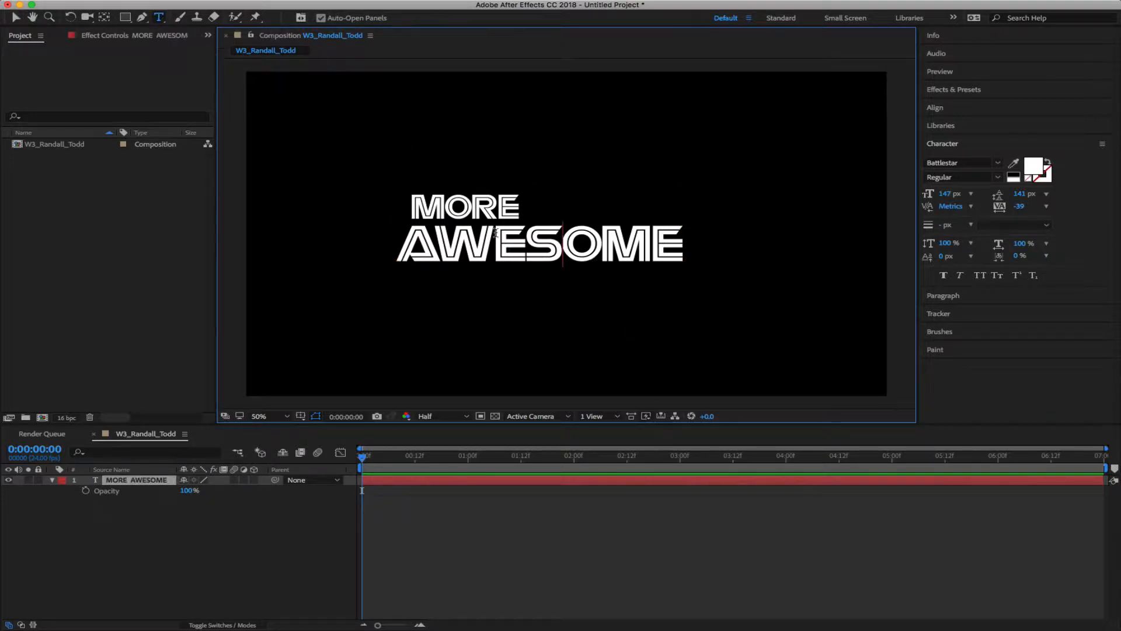
pyautogui.click(526, 236)
pyautogui.press('super+a')
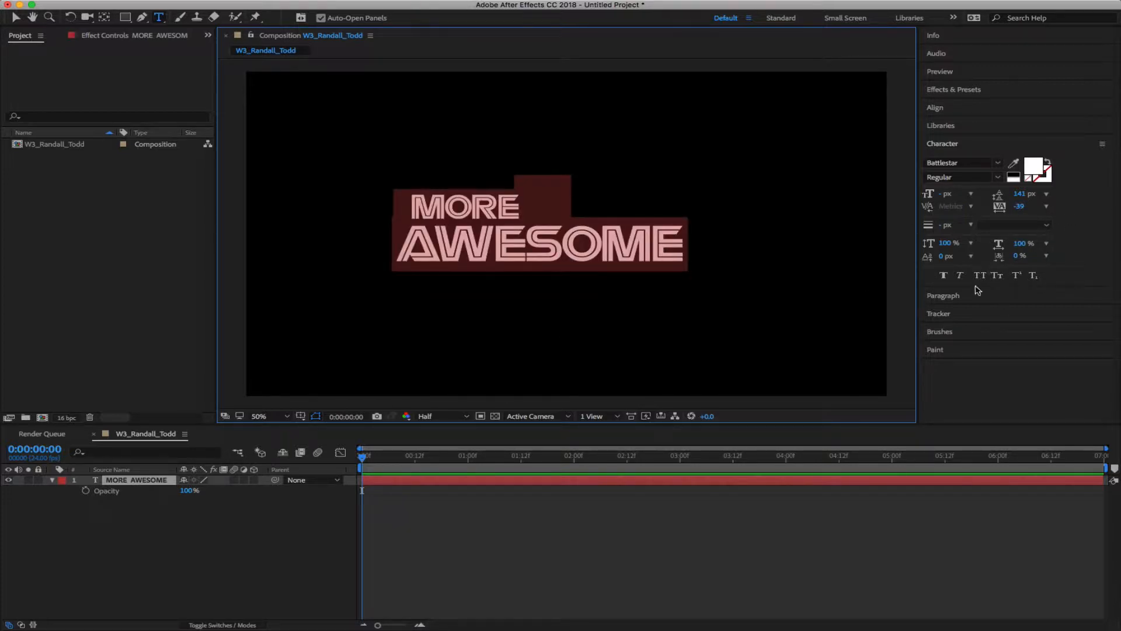
pyautogui.moveTo(1019, 207); pyautogui.dragTo(1117, 206)
pyautogui.moveTo(1015, 207); pyautogui.dragTo(1034, 206)
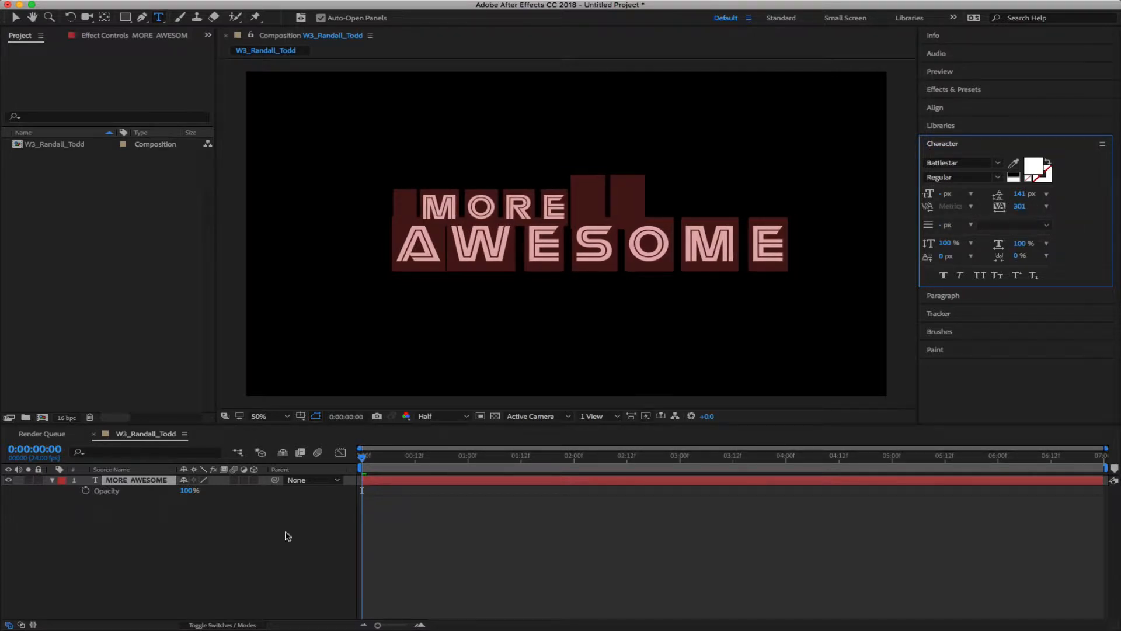
pyautogui.click(211, 562)
# Undo the tracking change so the title returns to -39 tracking
pyautogui.press('super+z')
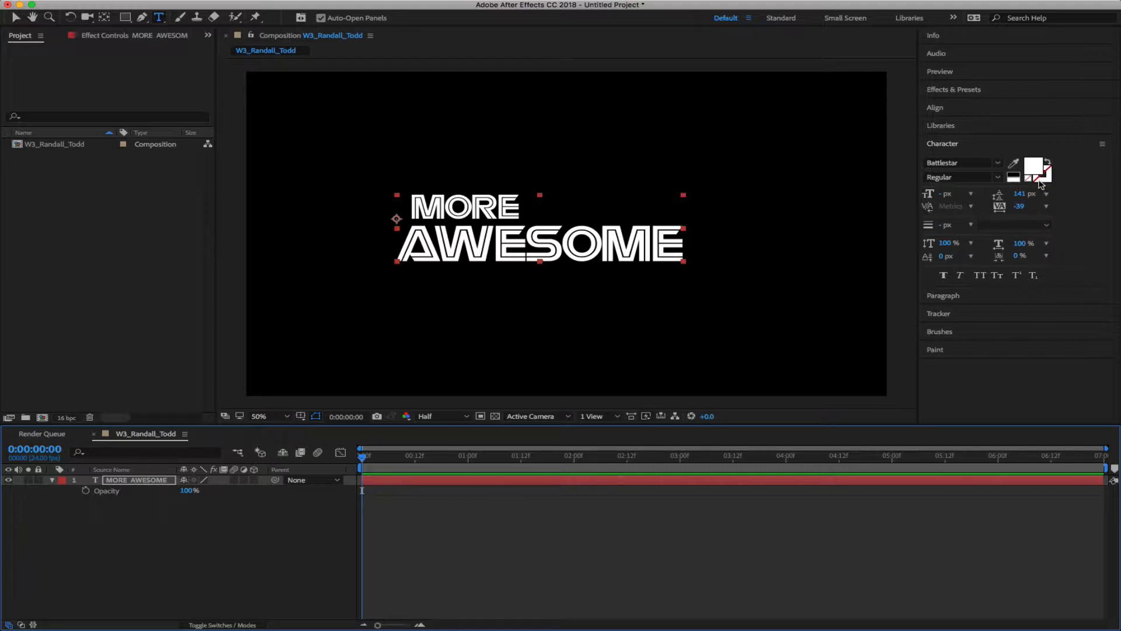
# Try a dark red outline colour, then change the title's text colour to grey
pyautogui.click(1041, 183)
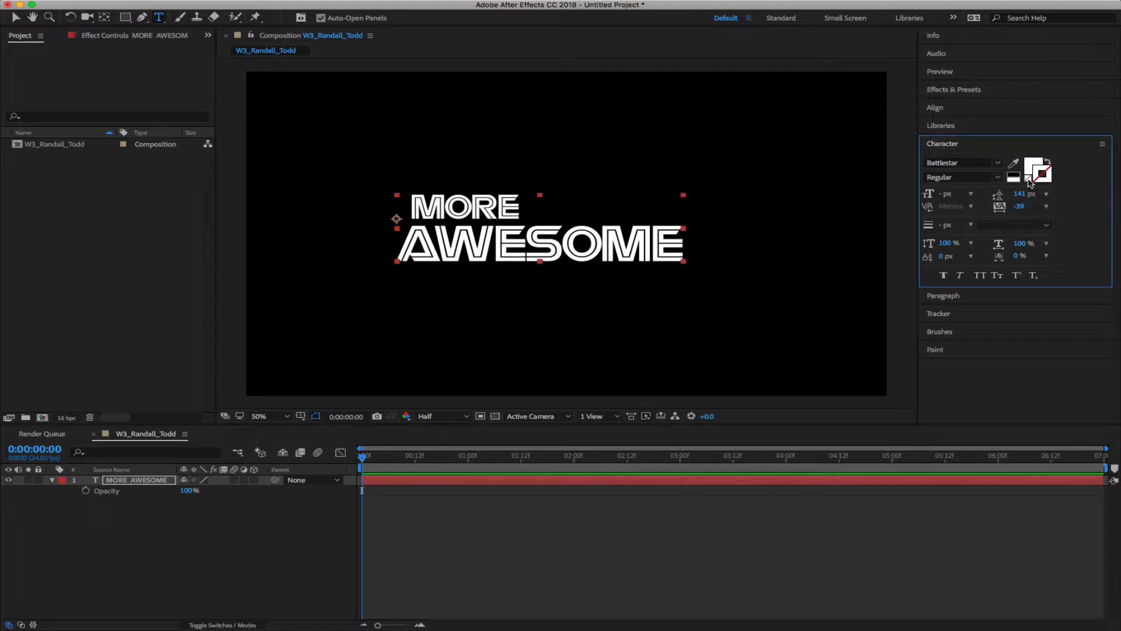
pyautogui.click(1043, 175)
pyautogui.click(724, 116)
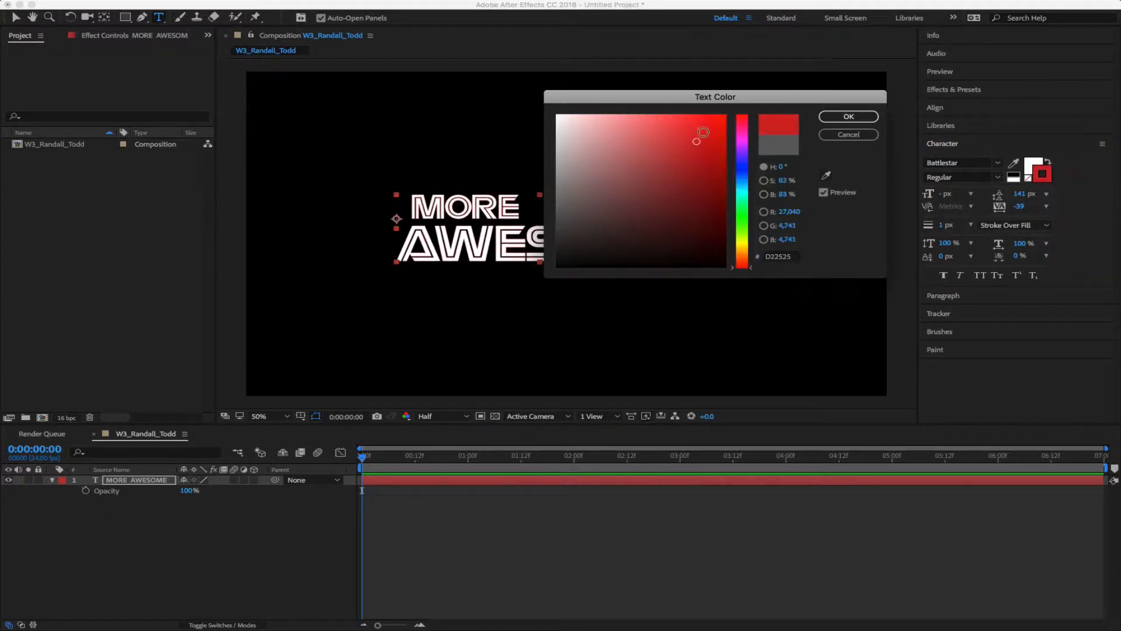
pyautogui.click(724, 176)
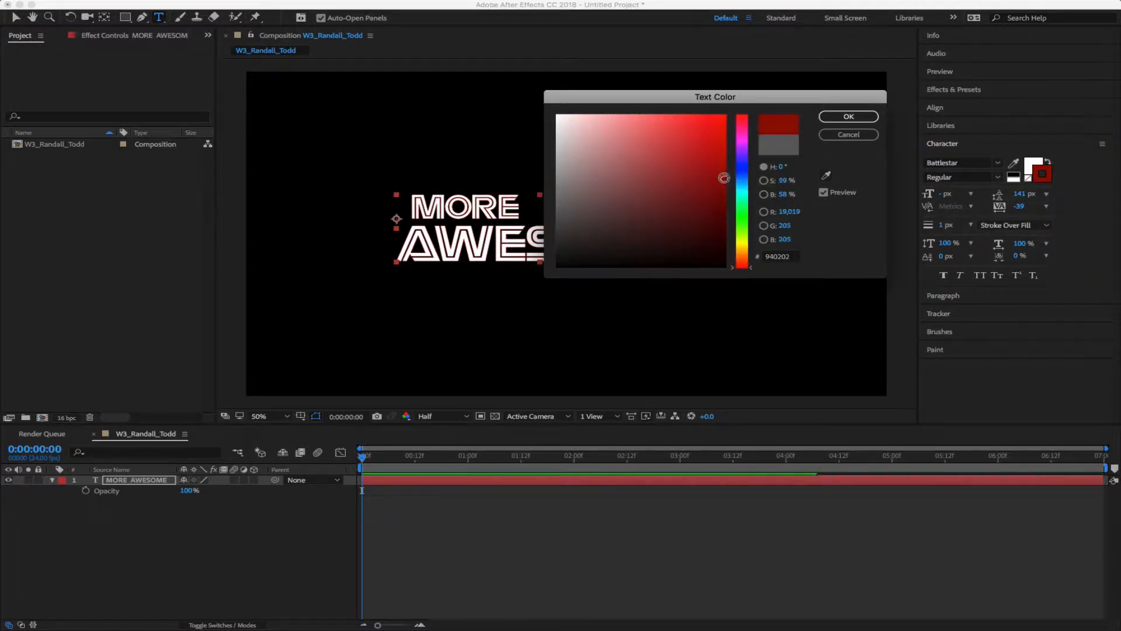
pyautogui.click(848, 116)
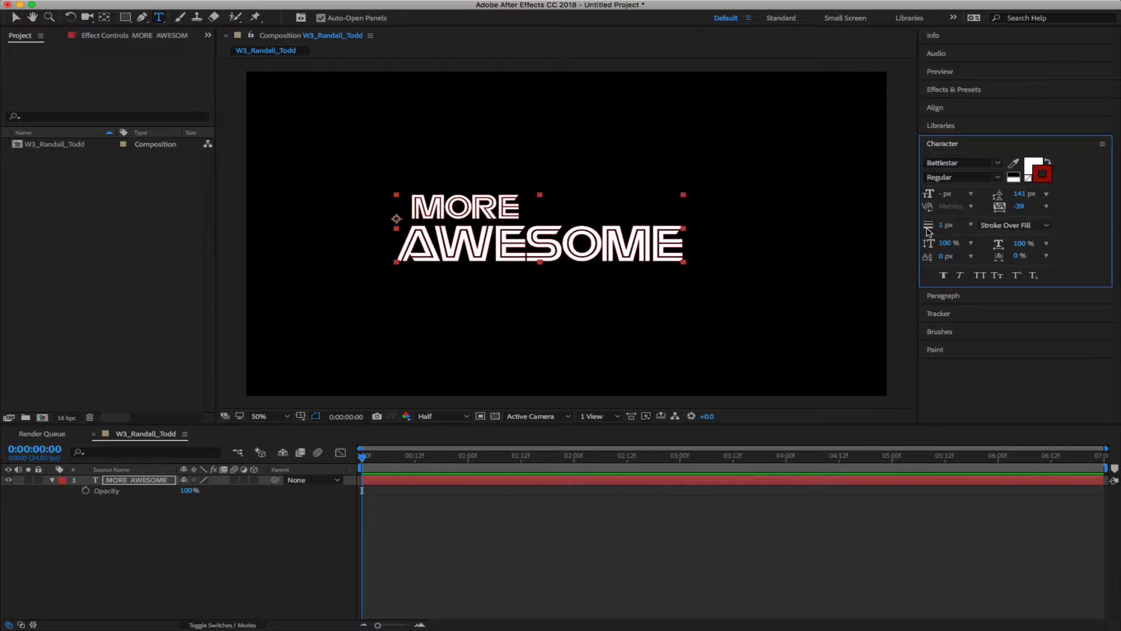
pyautogui.moveTo(942, 226)
pyautogui.mouseDown()
pyautogui.moveTo(970, 224)
pyautogui.moveTo(944, 223)
pyautogui.mouseUp()
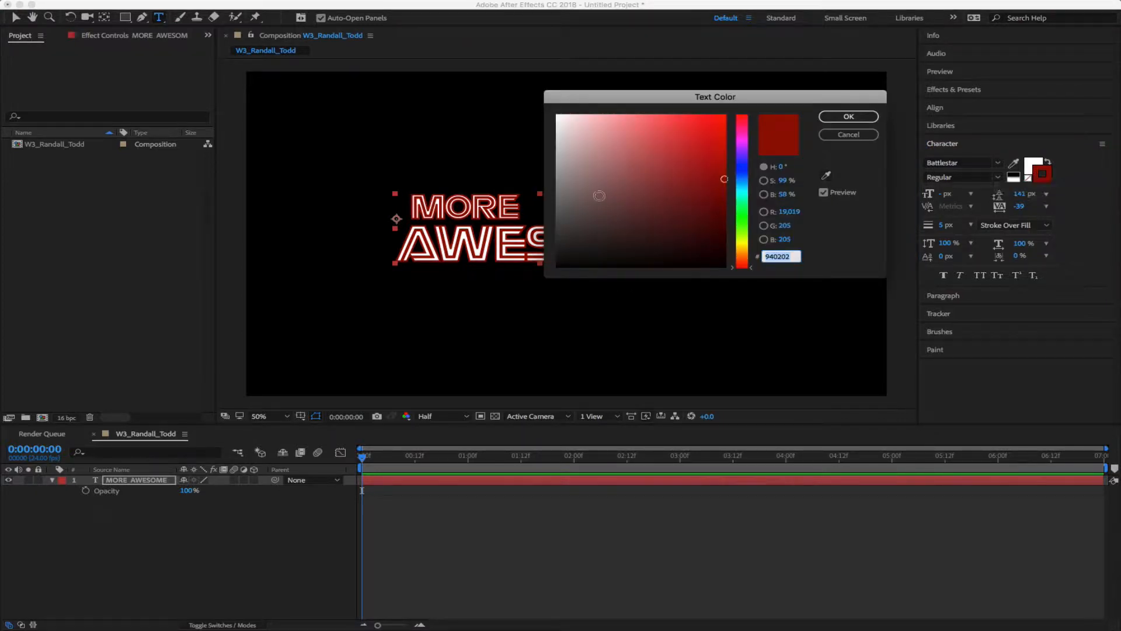
pyautogui.moveTo(599, 195)
pyautogui.mouseDown()
pyautogui.moveTo(525, 209)
pyautogui.moveTo(526, 176)
pyautogui.moveTo(527, 192)
pyautogui.mouseUp()
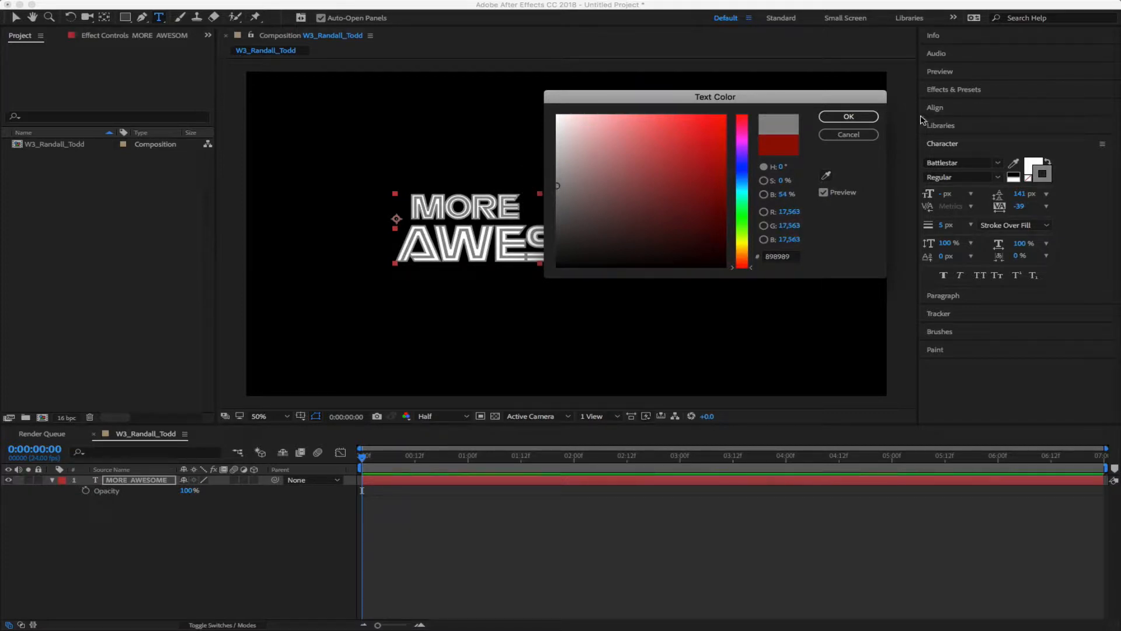
pyautogui.click(848, 117)
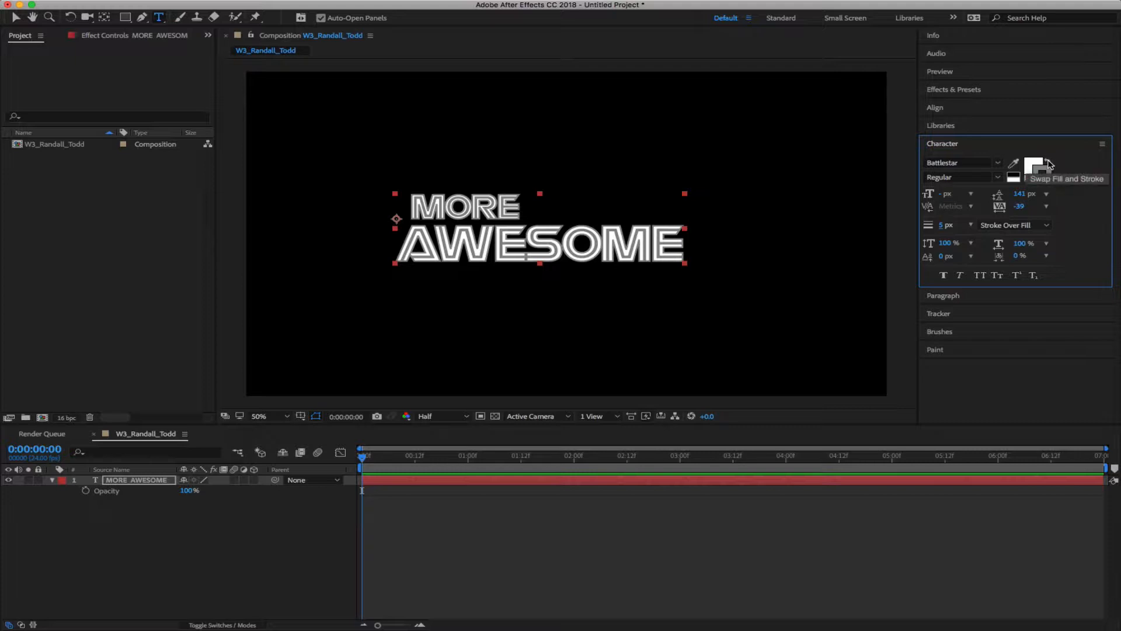
# Compare swapped fill and stroke colours, ending with a white fill and grey stroke
pyautogui.click(1049, 164)
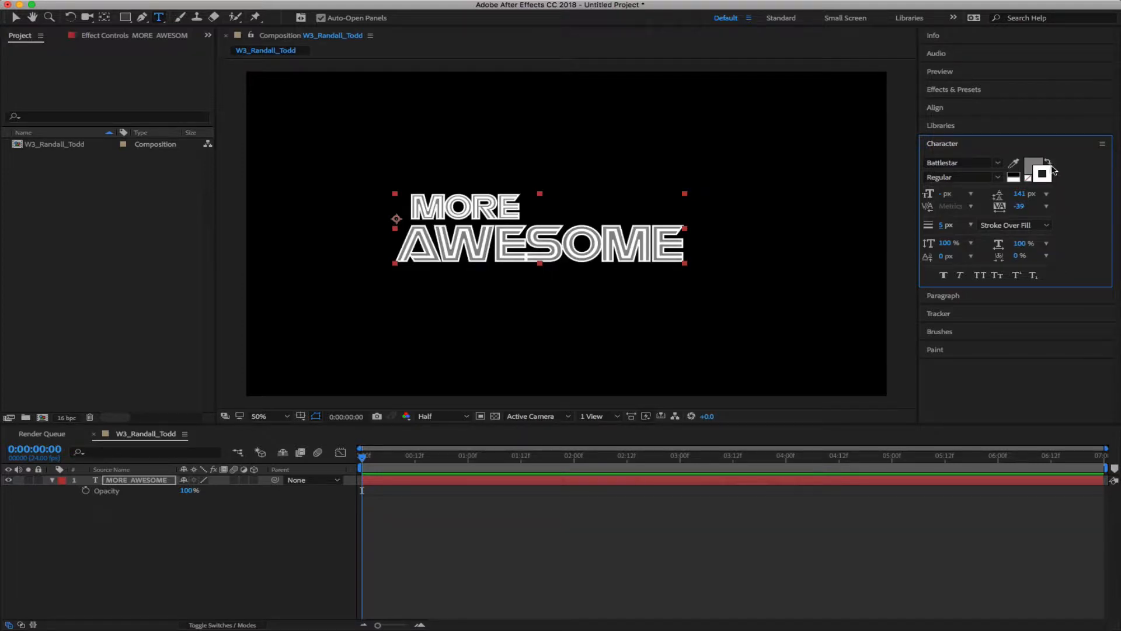
pyautogui.click(1042, 172)
pyautogui.click(1049, 164)
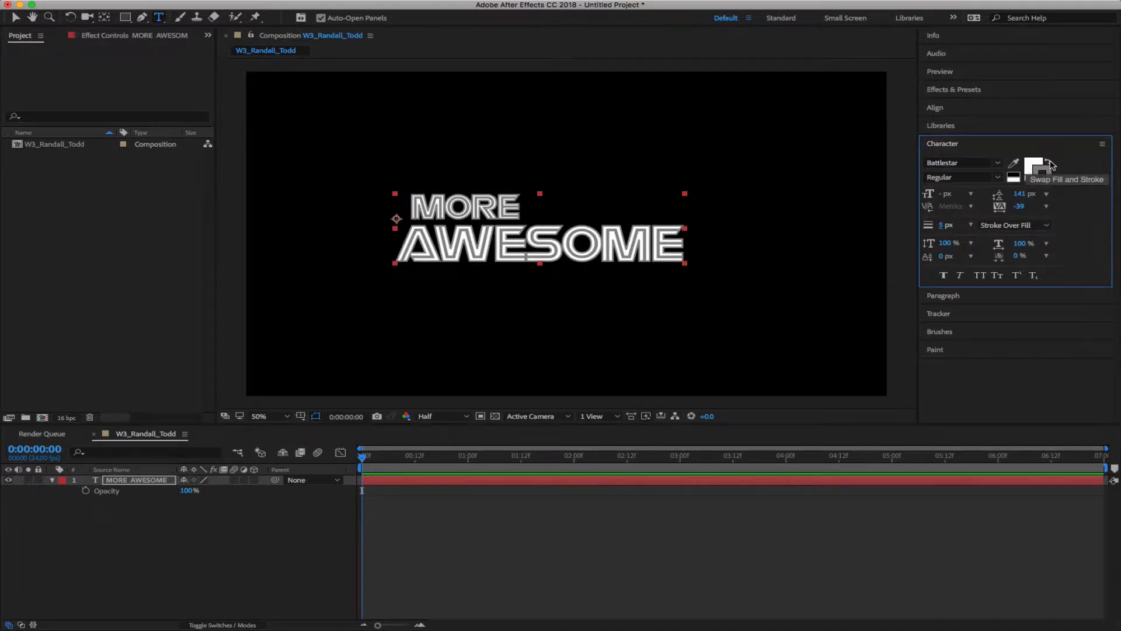
pyautogui.click(1049, 164)
pyautogui.click(1049, 164)
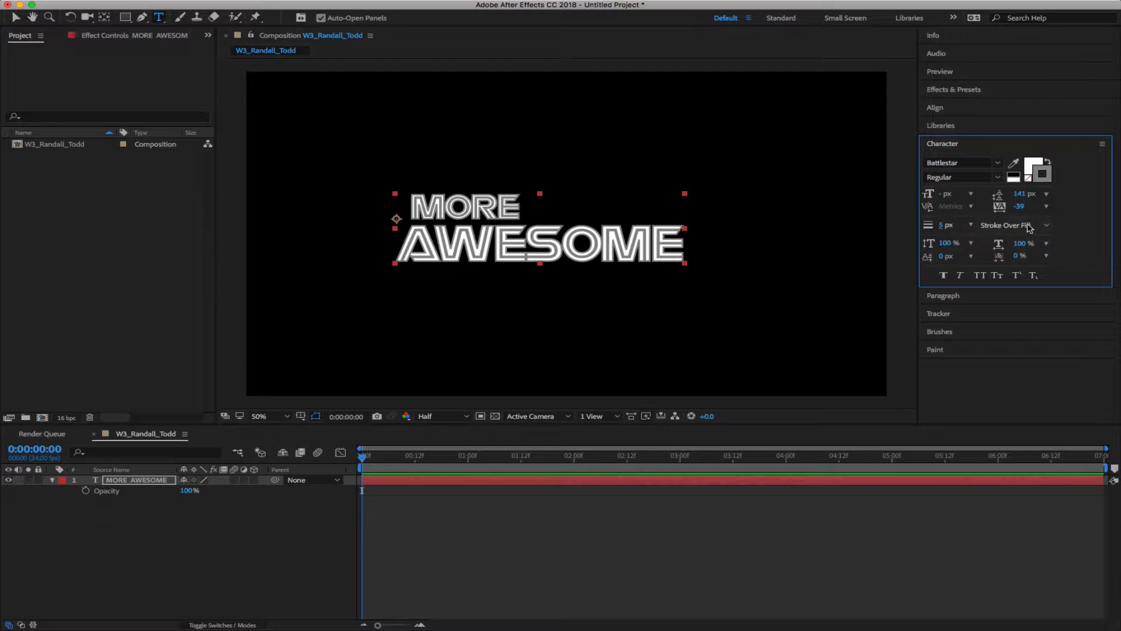
pyautogui.click(1028, 227)
pyautogui.click(1027, 227)
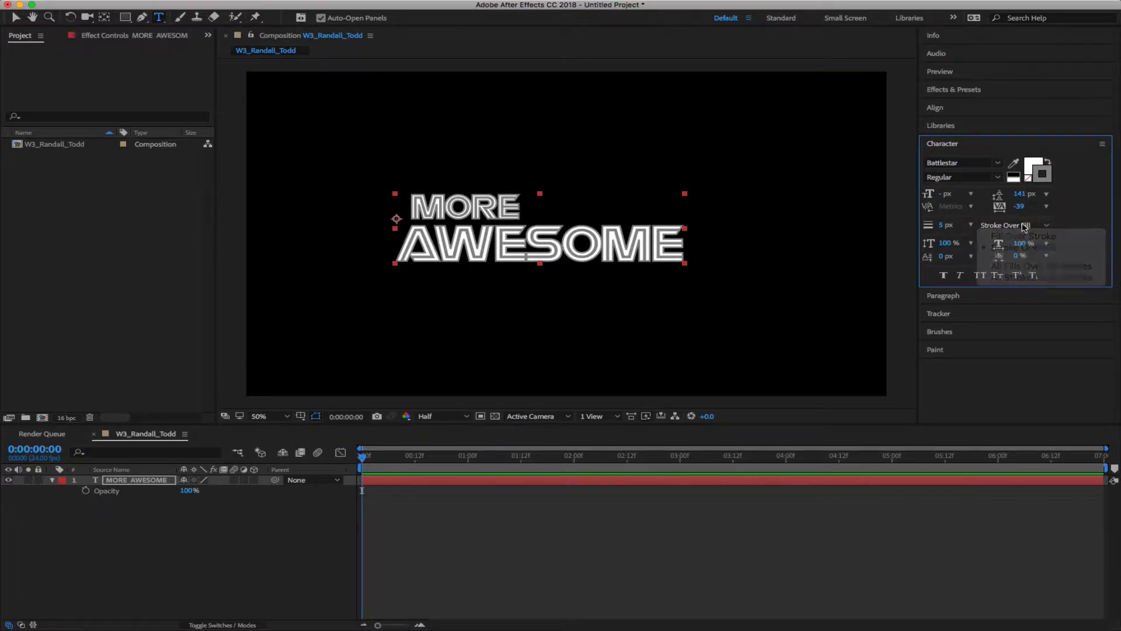
pyautogui.click(1048, 162)
pyautogui.click(1048, 161)
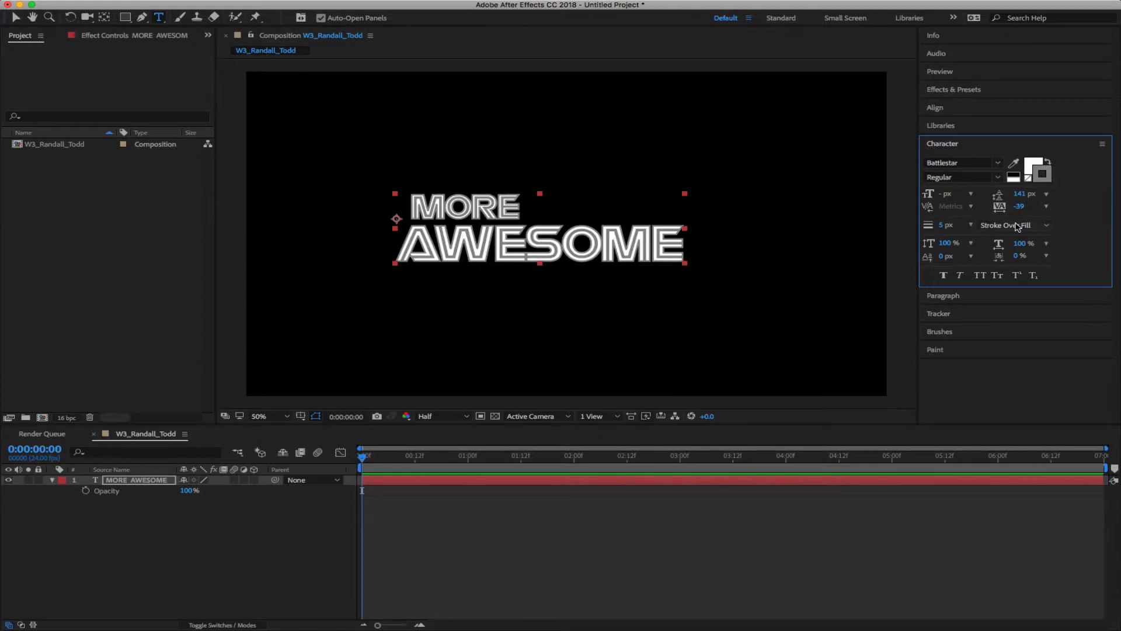
# Set the stroke order to Fill Over Stroke and thicken the outline to 18 px
pyautogui.click(1017, 226)
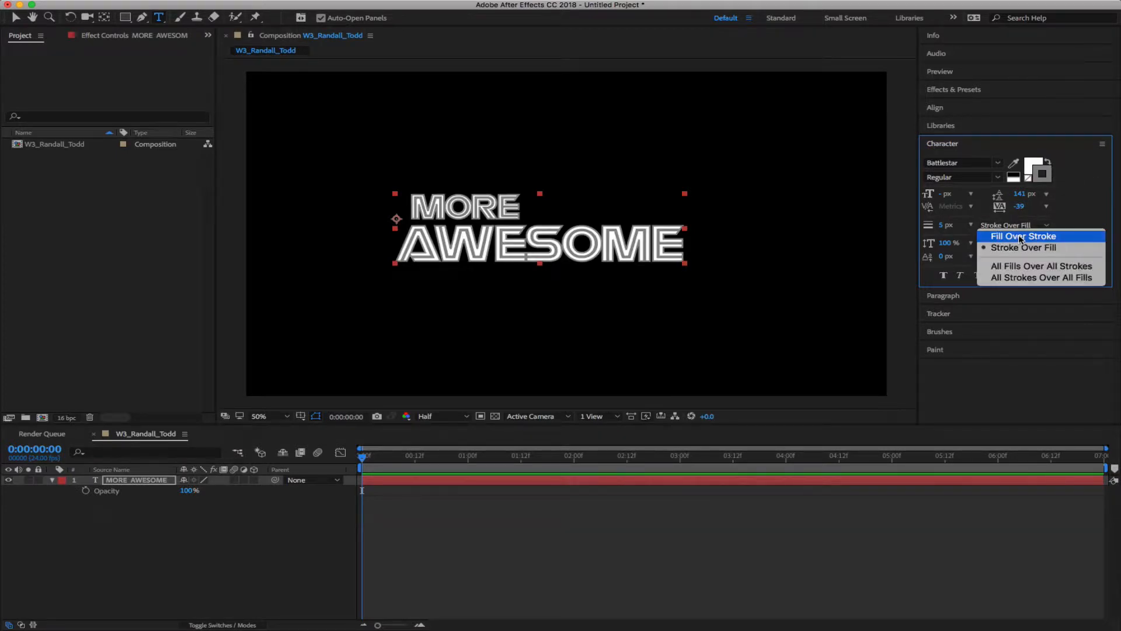
pyautogui.click(1021, 236)
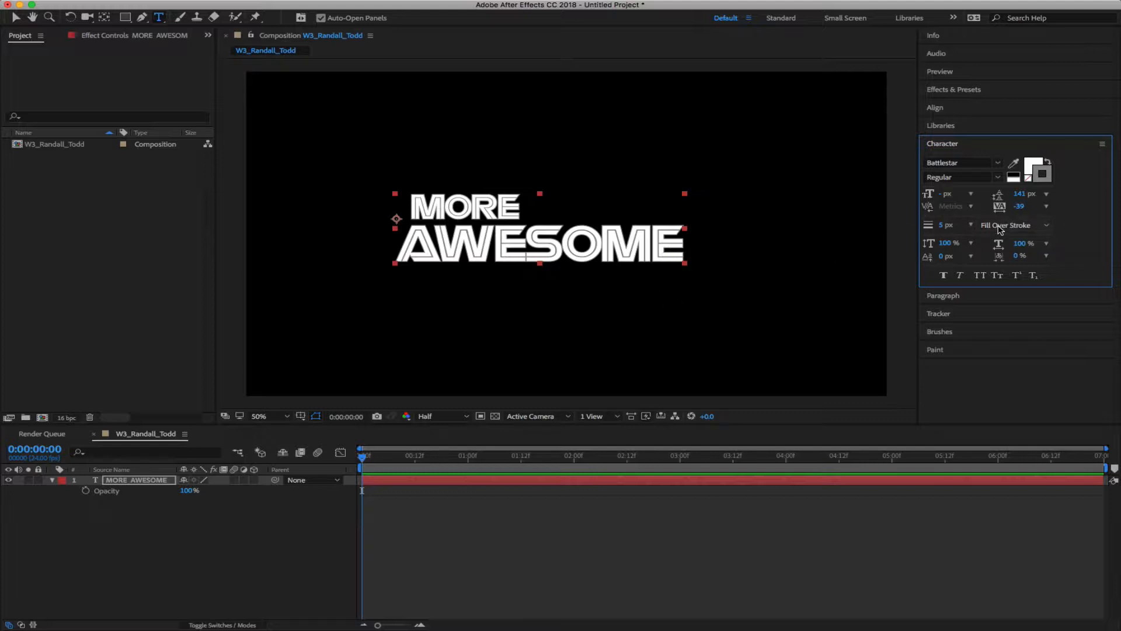
pyautogui.click(1000, 228)
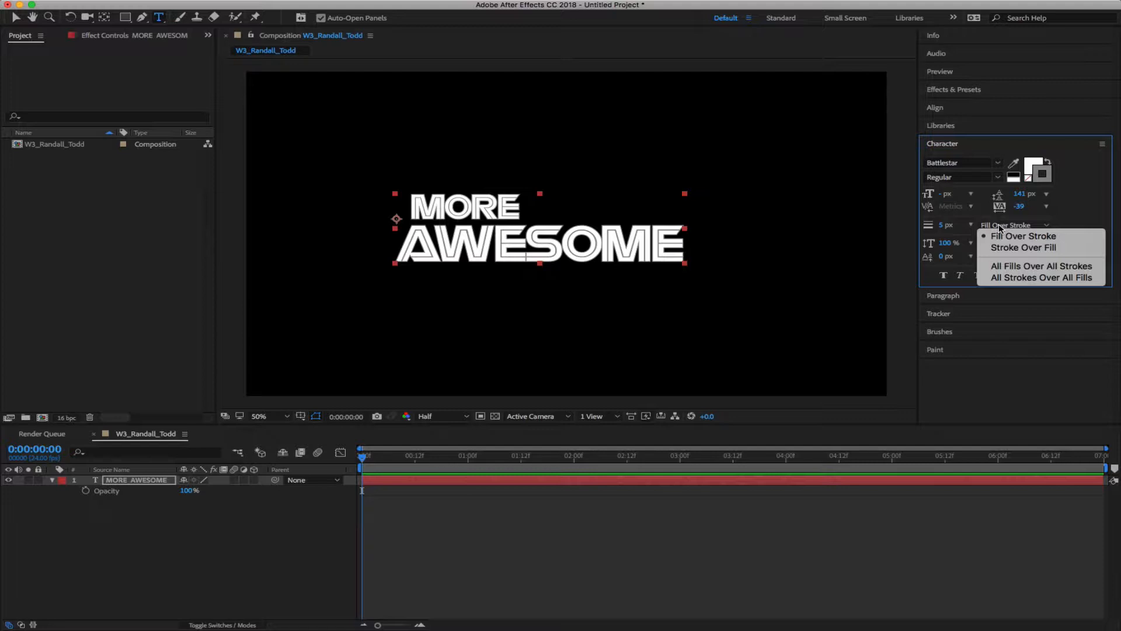
pyautogui.click(999, 228)
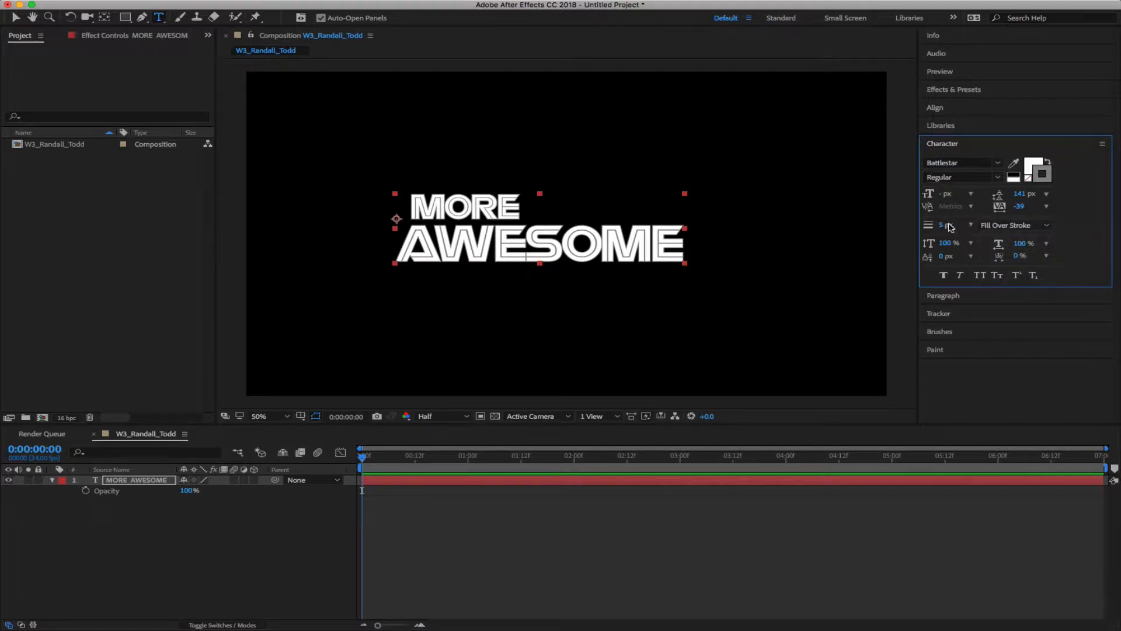
pyautogui.moveTo(942, 230); pyautogui.dragTo(951, 227)
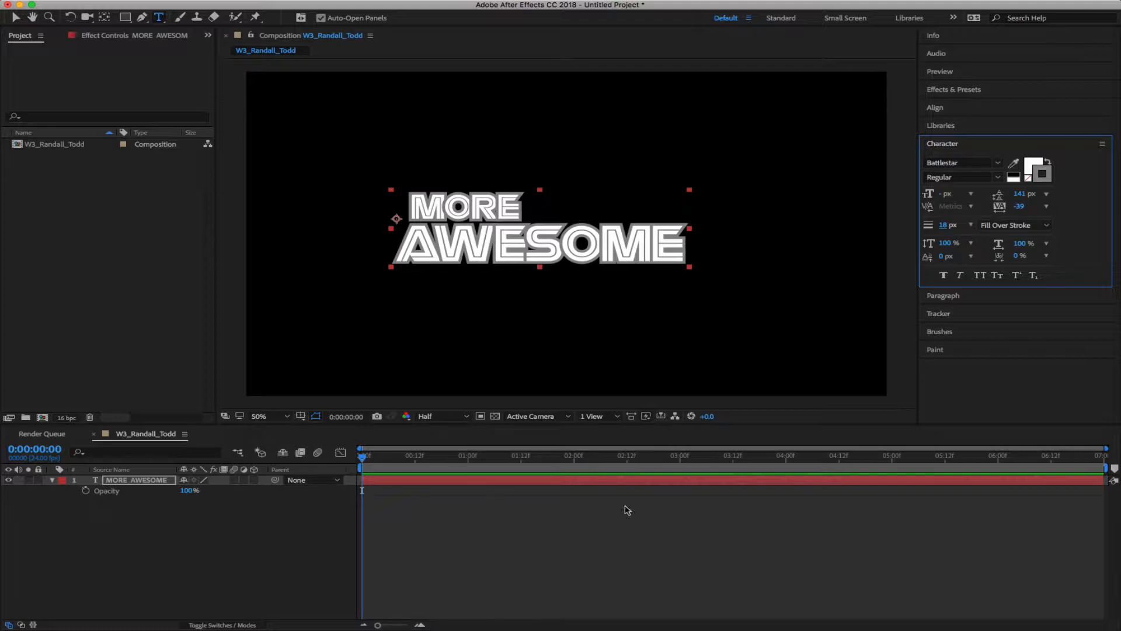
pyautogui.click(610, 241)
pyautogui.press('super+a')
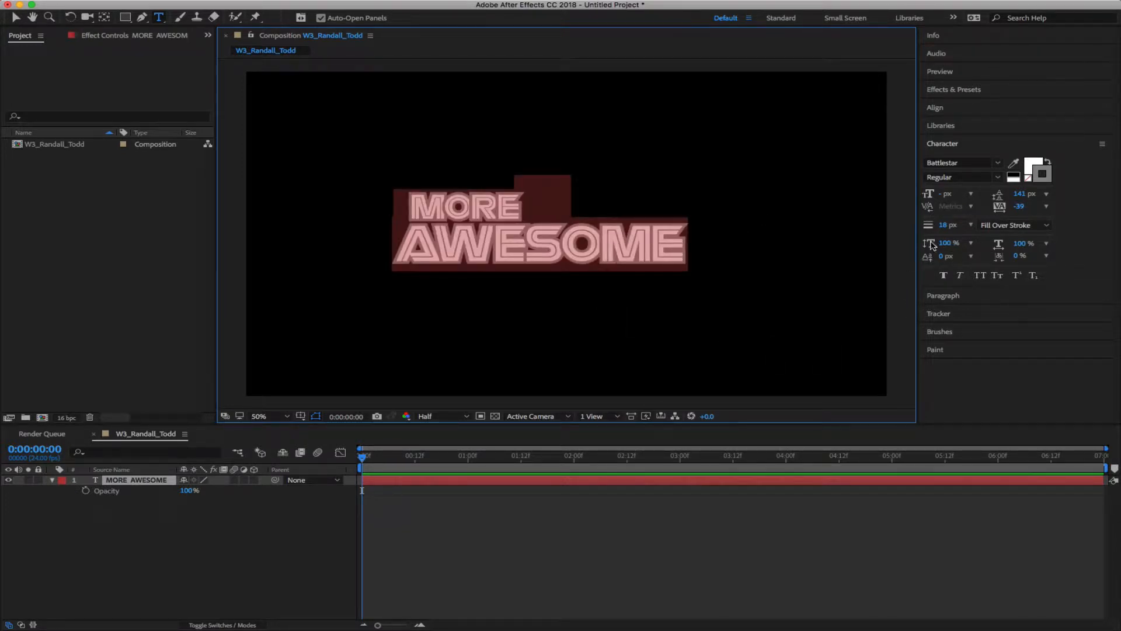
pyautogui.moveTo(946, 242)
pyautogui.mouseDown()
pyautogui.moveTo(990, 240)
pyautogui.moveTo(916, 239)
pyautogui.moveTo(976, 240)
pyautogui.moveTo(964, 248)
pyautogui.mouseUp()
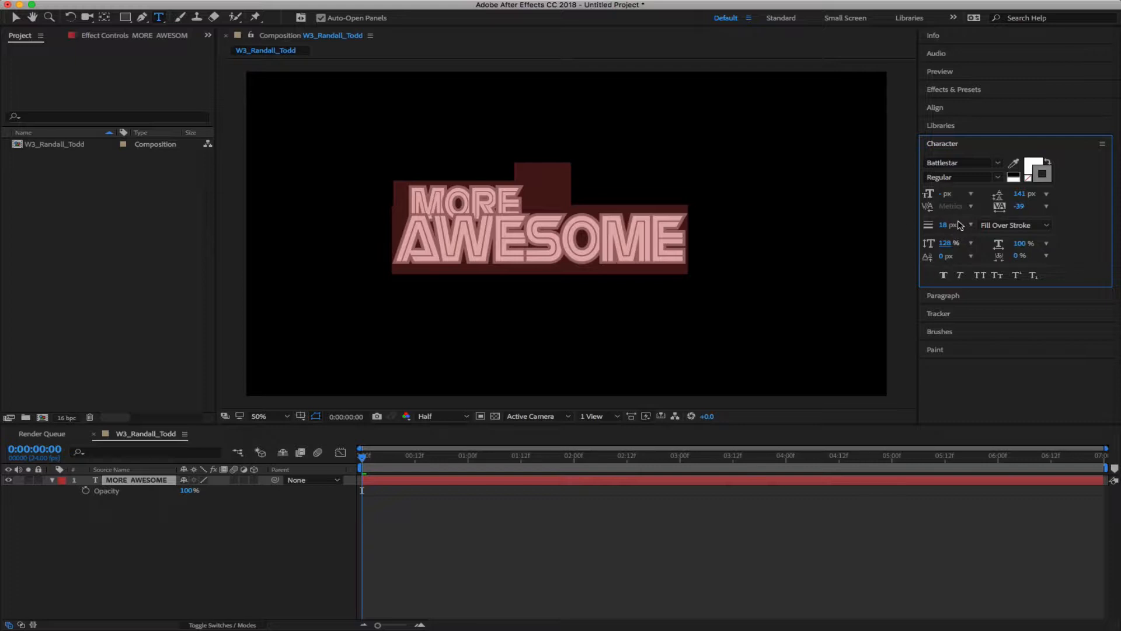
pyautogui.moveTo(1019, 244); pyautogui.dragTo(992, 248)
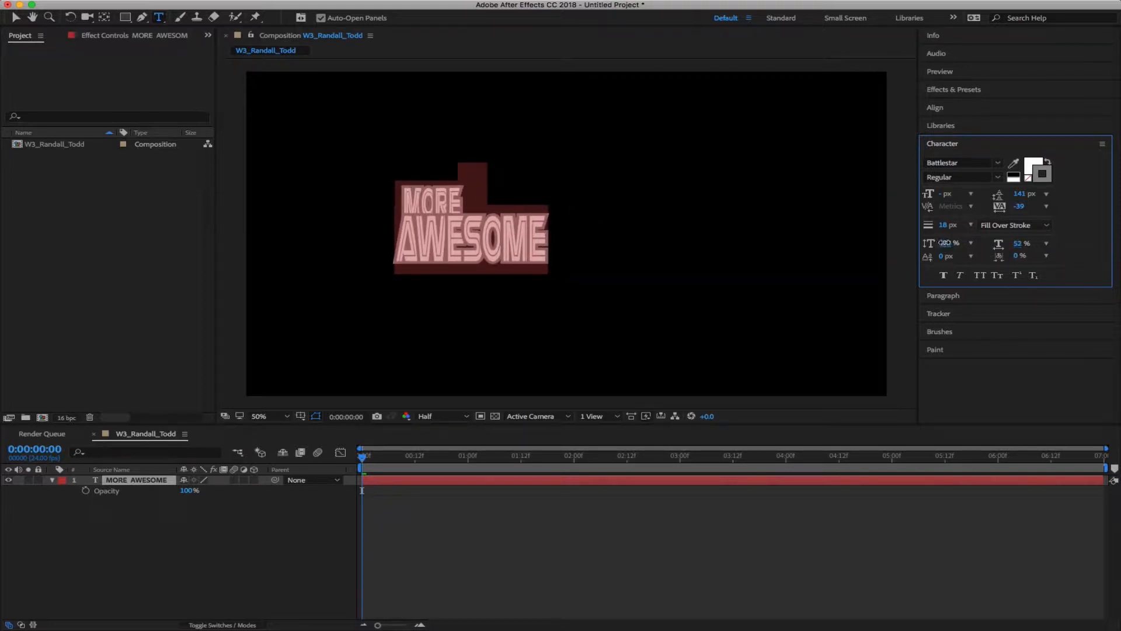
pyautogui.click(944, 243)
pyautogui.write('1')
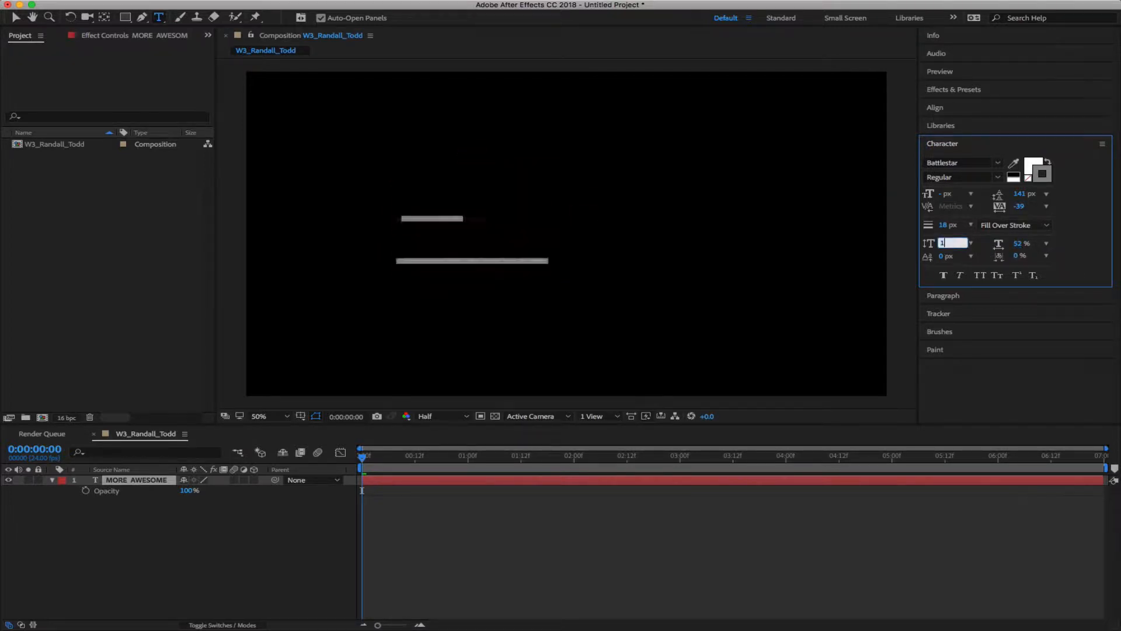
pyautogui.write('00')
pyautogui.click(1022, 244)
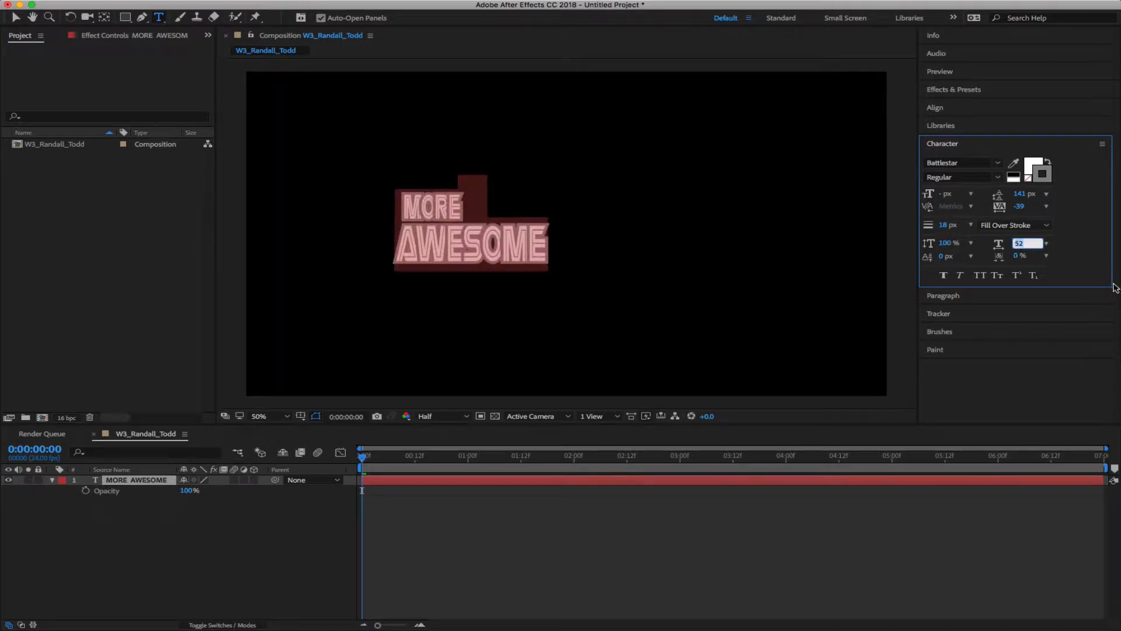
pyautogui.write('100')
pyautogui.press('Return')
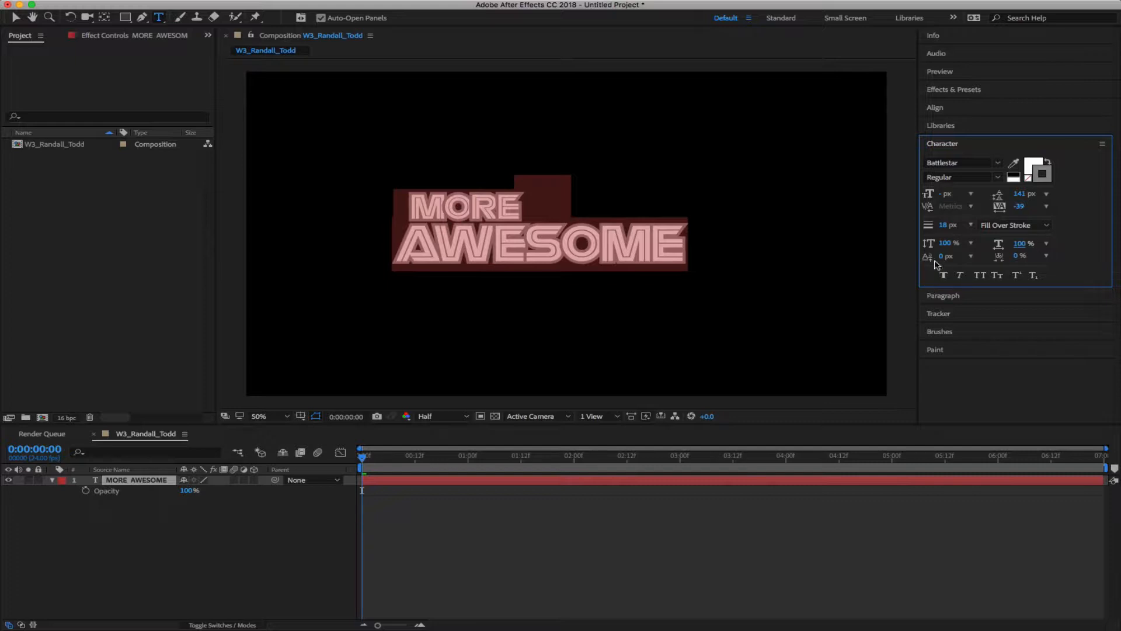
# Type a 2 after AWESOME, lift it with 81 px baseline shift and about 16% tsume
pyautogui.click(626, 239)
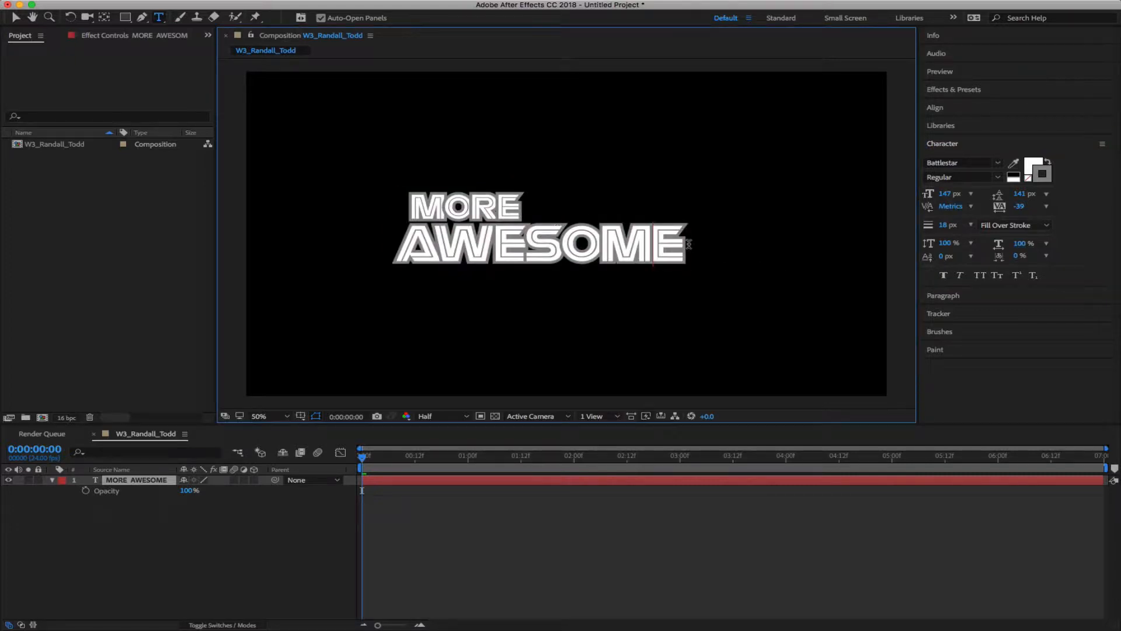
pyautogui.write('@')
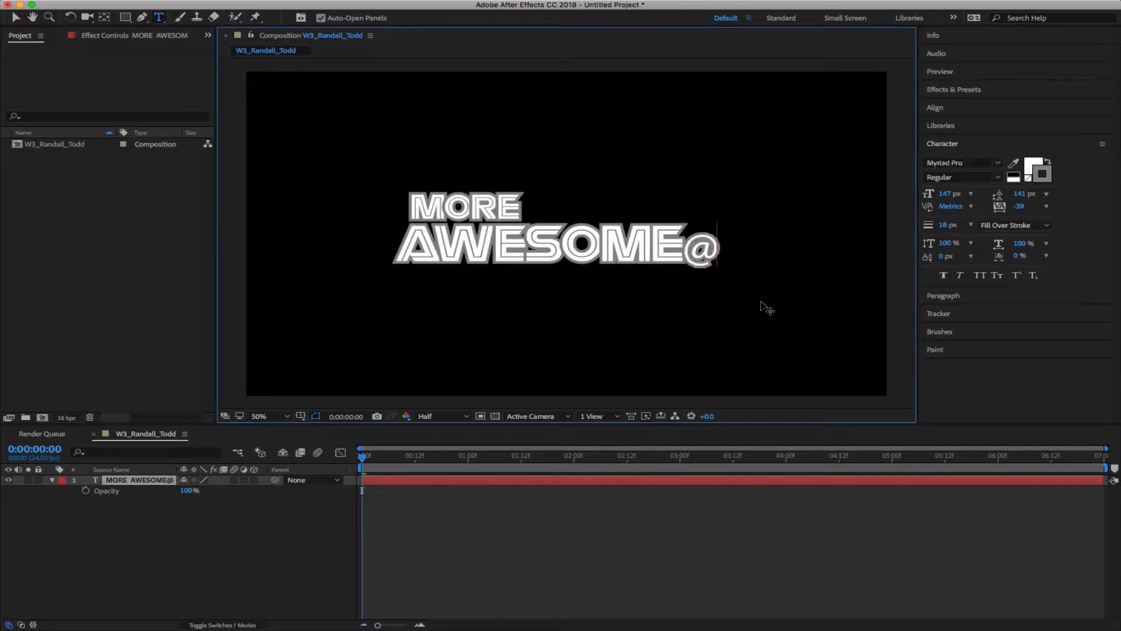
pyautogui.press('BackSpace')
pyautogui.write('2')
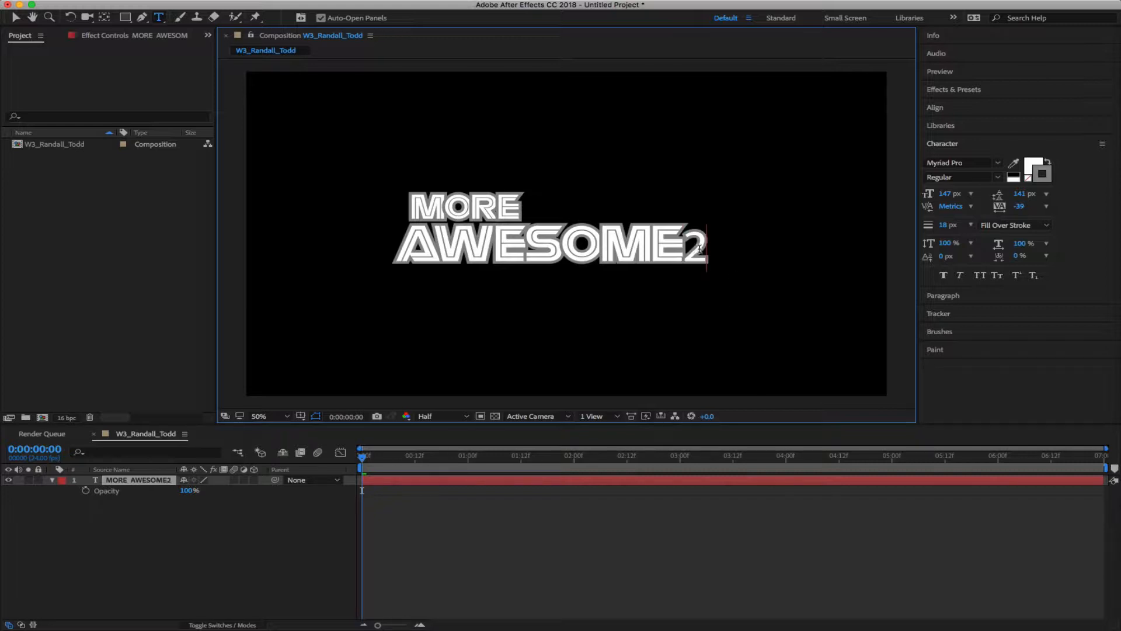
pyautogui.hotkey('shift', 'Left')
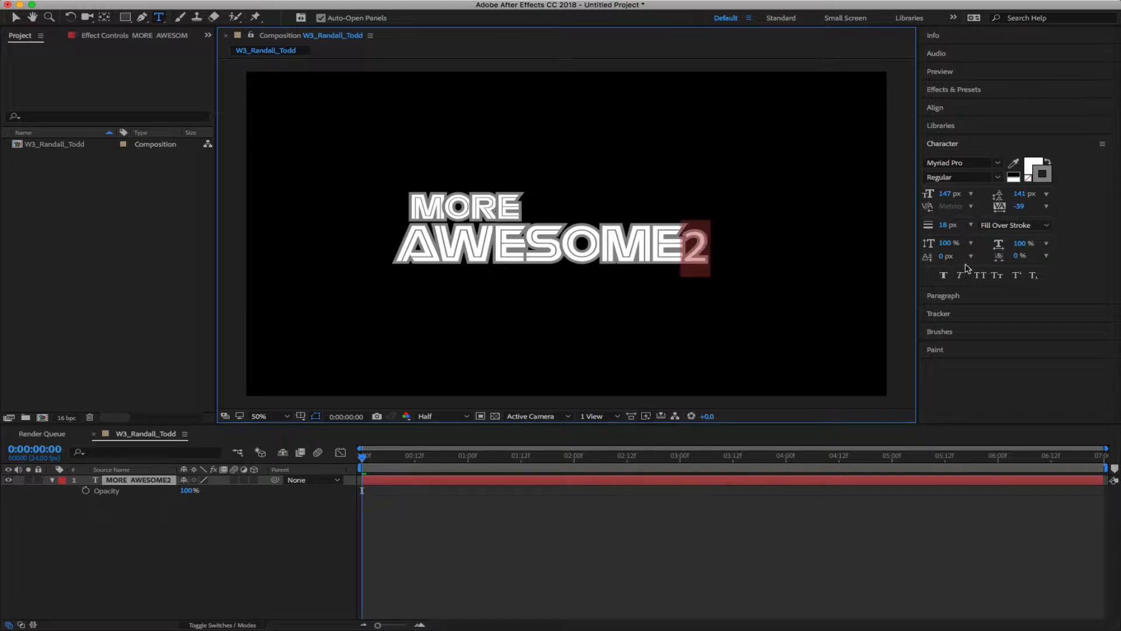
pyautogui.moveTo(940, 260); pyautogui.dragTo(1000, 262)
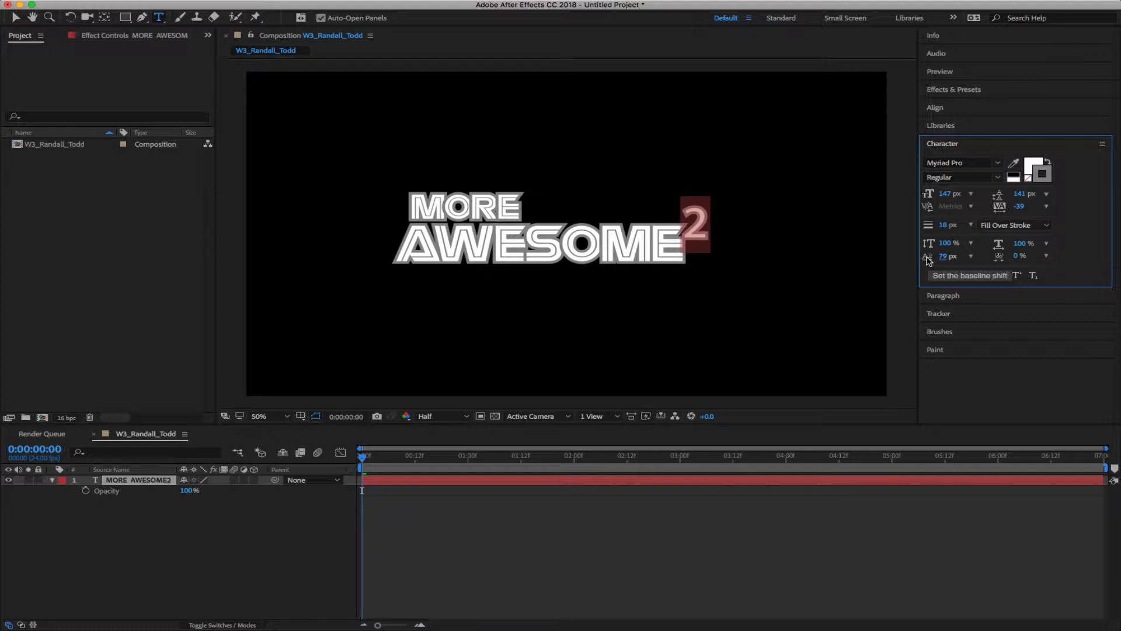
pyautogui.moveTo(942, 257); pyautogui.dragTo(947, 257)
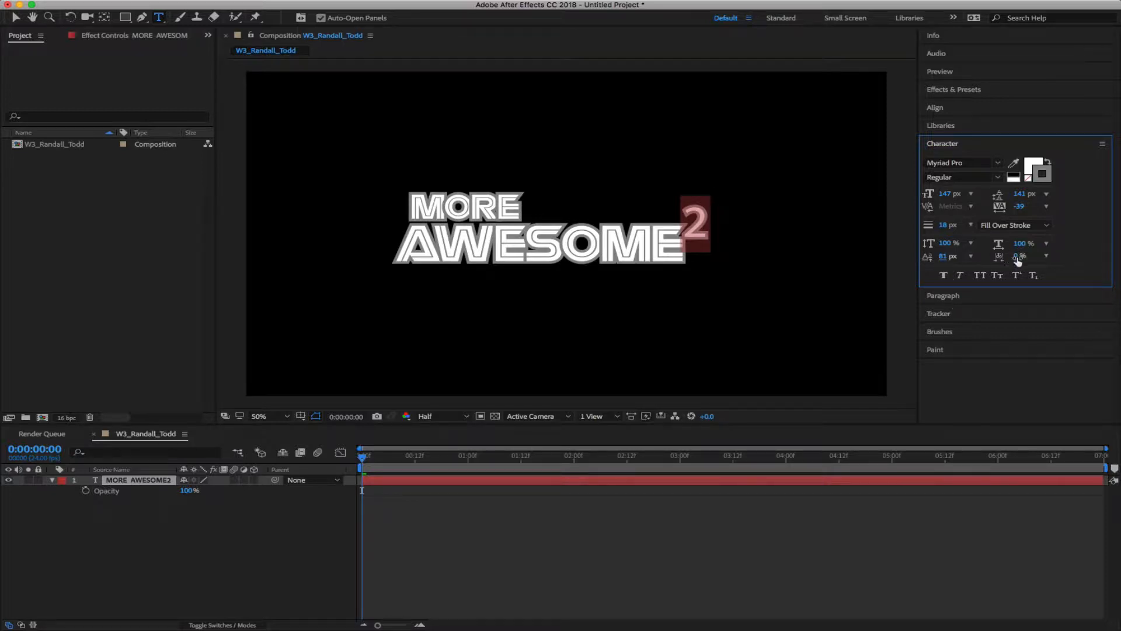
pyautogui.moveTo(1017, 256); pyautogui.dragTo(844, 265)
pyautogui.click(670, 256)
pyautogui.press('Left')
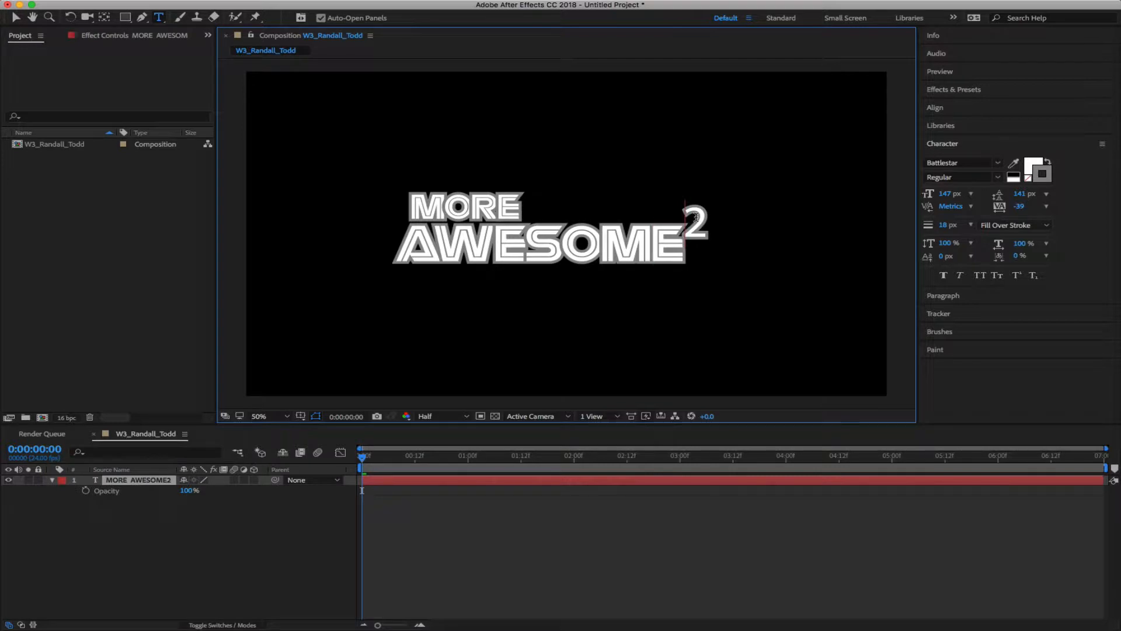
# Set the kerning between M and E in AWESOME to 80
pyautogui.hotkey('alt', 'Right')
pyautogui.hotkey('alt', 'Right')
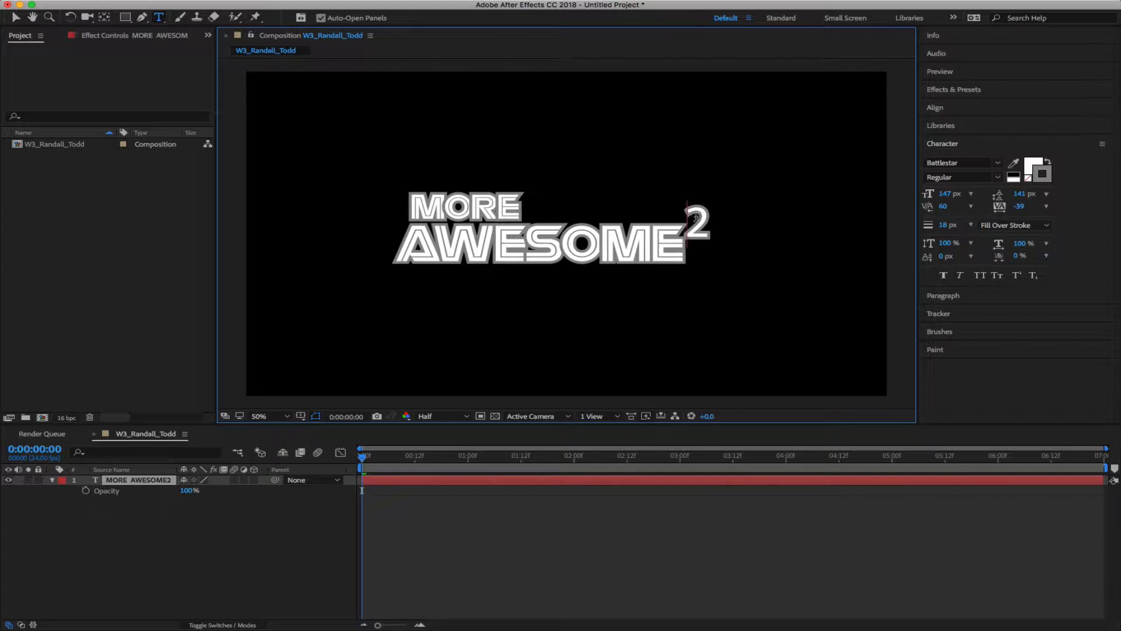
pyautogui.hotkey('alt', 'Right')
pyautogui.hotkey('alt', 'Right')
pyautogui.hotkey('alt', 'Right')
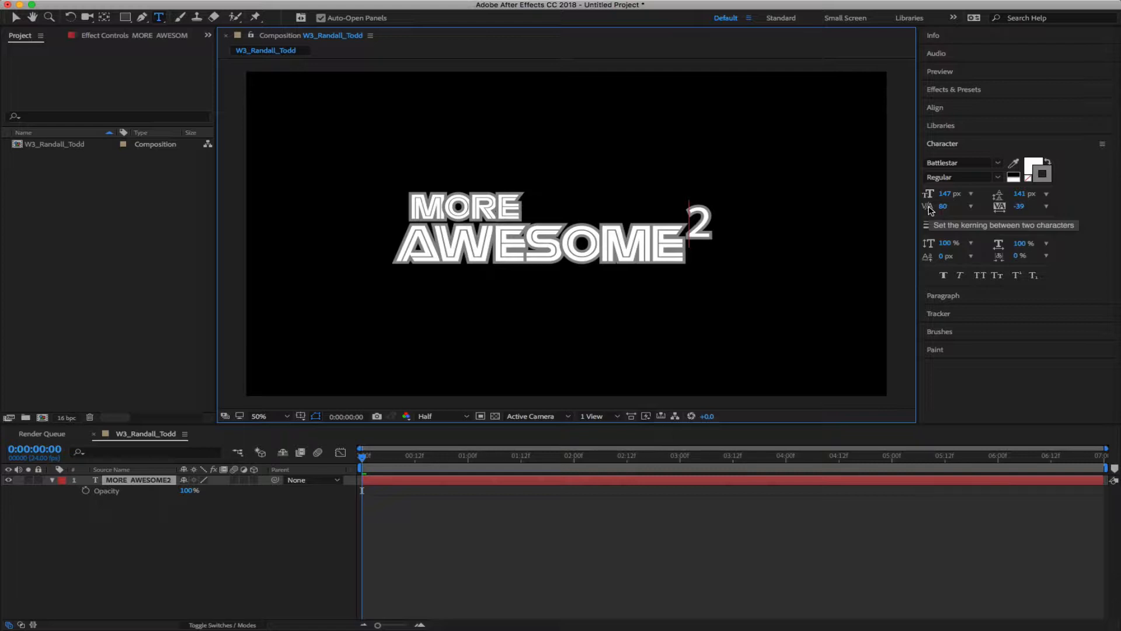
pyautogui.hotkey('alt', 'Left')
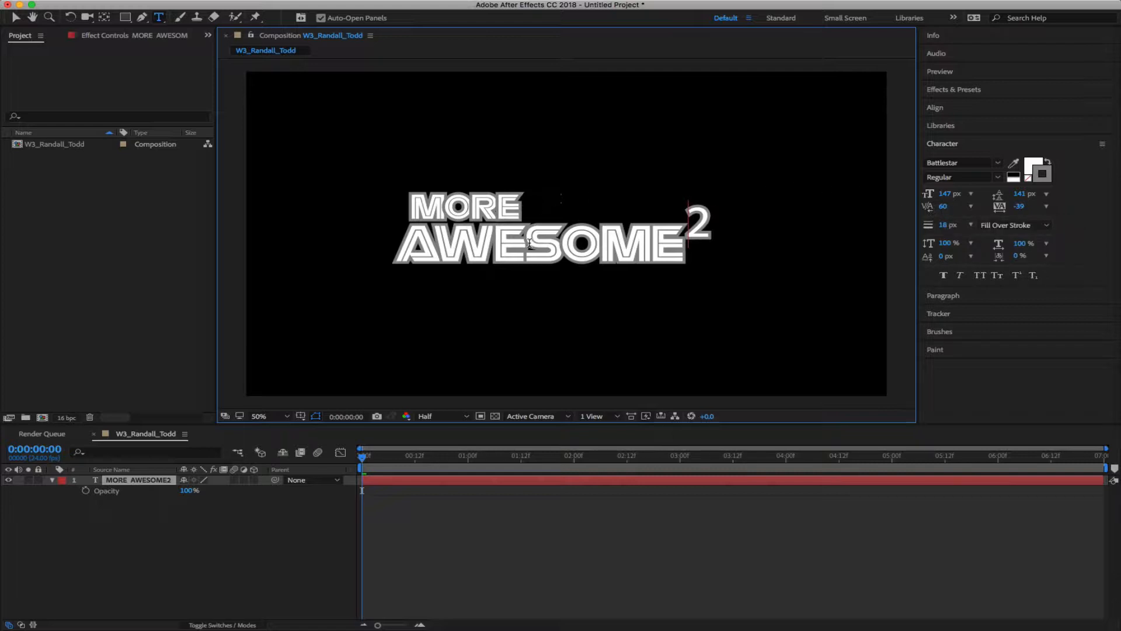
pyautogui.click(532, 252)
pyautogui.click(570, 241)
# Try faux bold and faux italic on the whole title, remove both, and switch All Caps off
pyautogui.press('super+a')
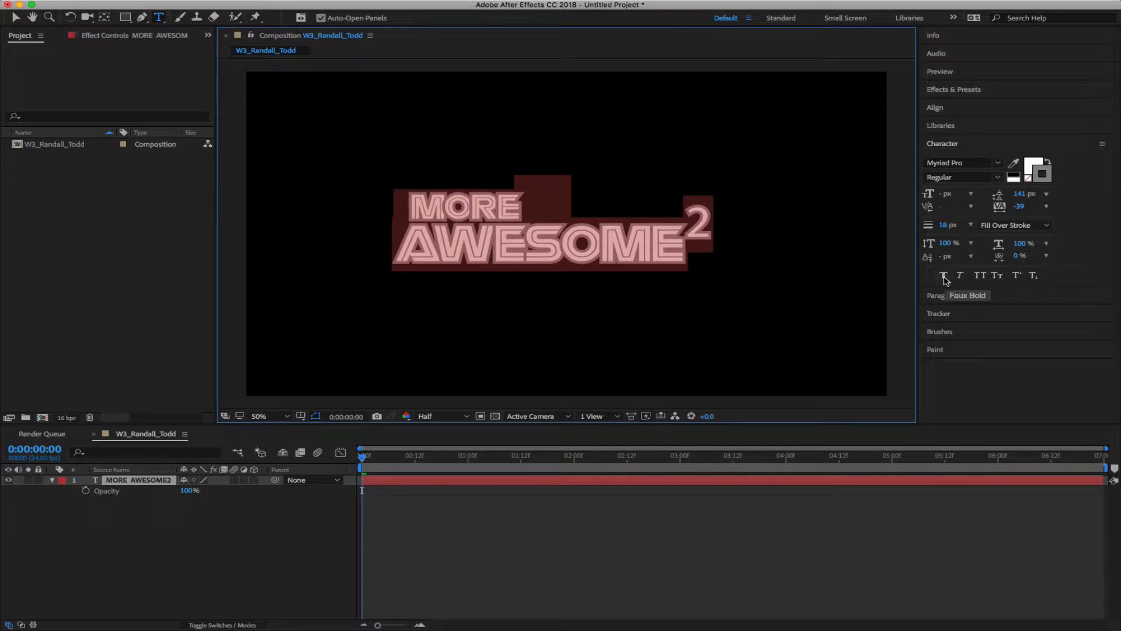
pyautogui.click(945, 277)
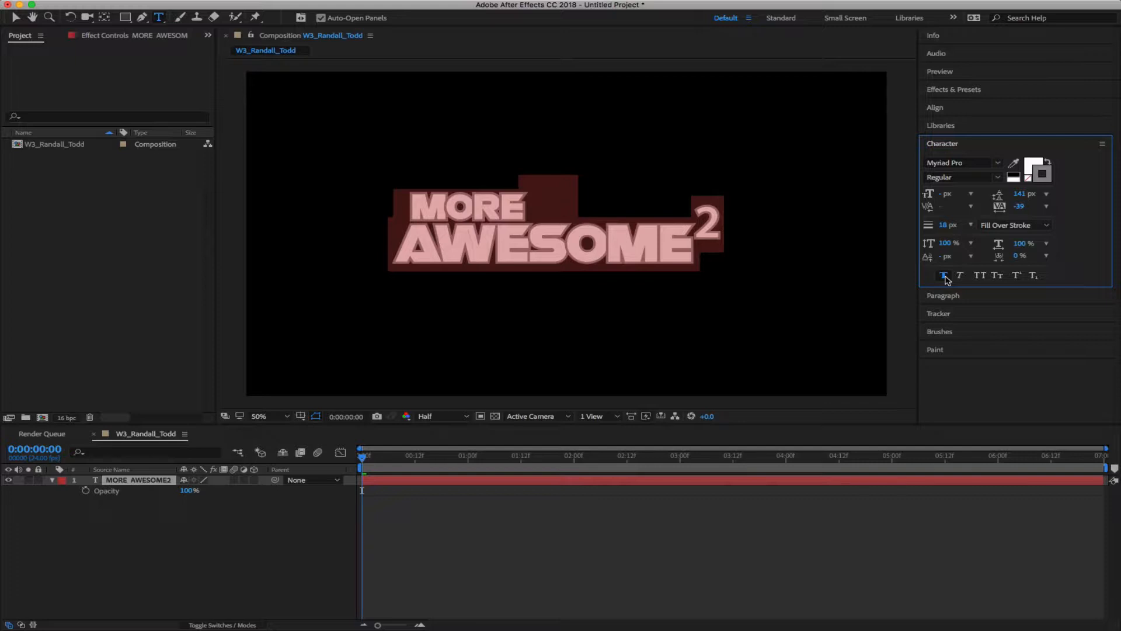
pyautogui.click(945, 277)
pyautogui.click(961, 275)
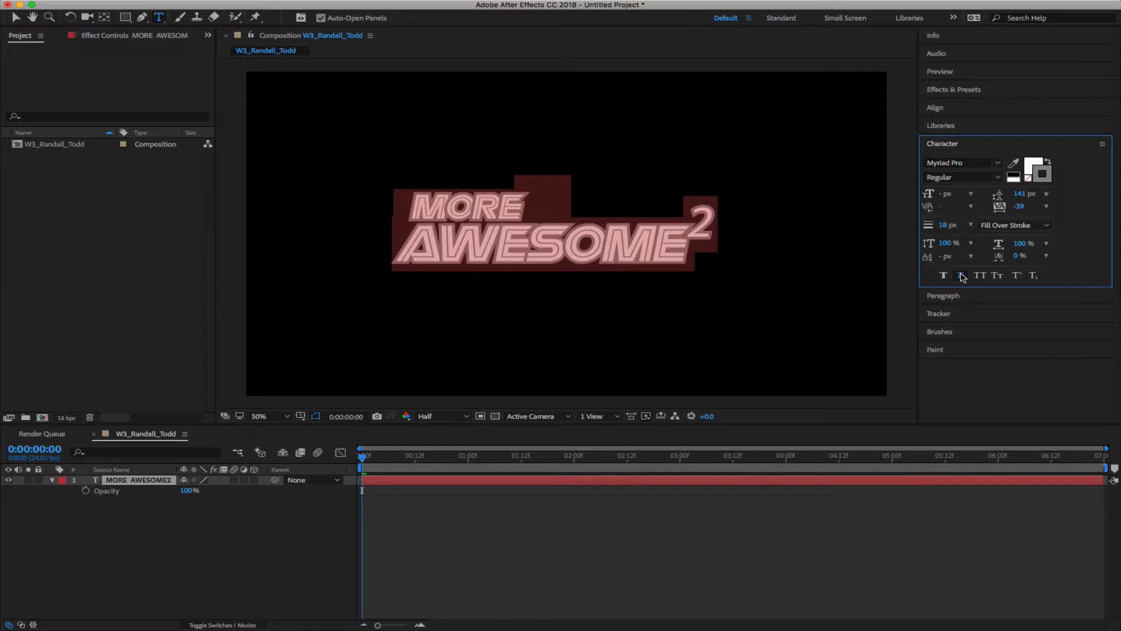
pyautogui.click(961, 277)
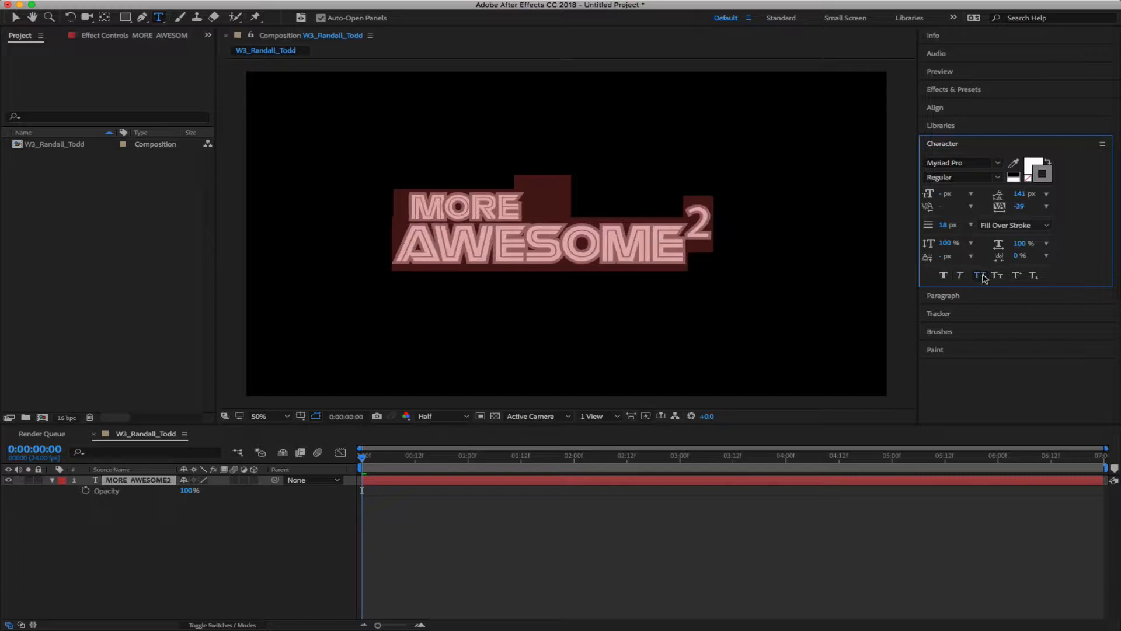
pyautogui.click(982, 278)
pyautogui.click(613, 238)
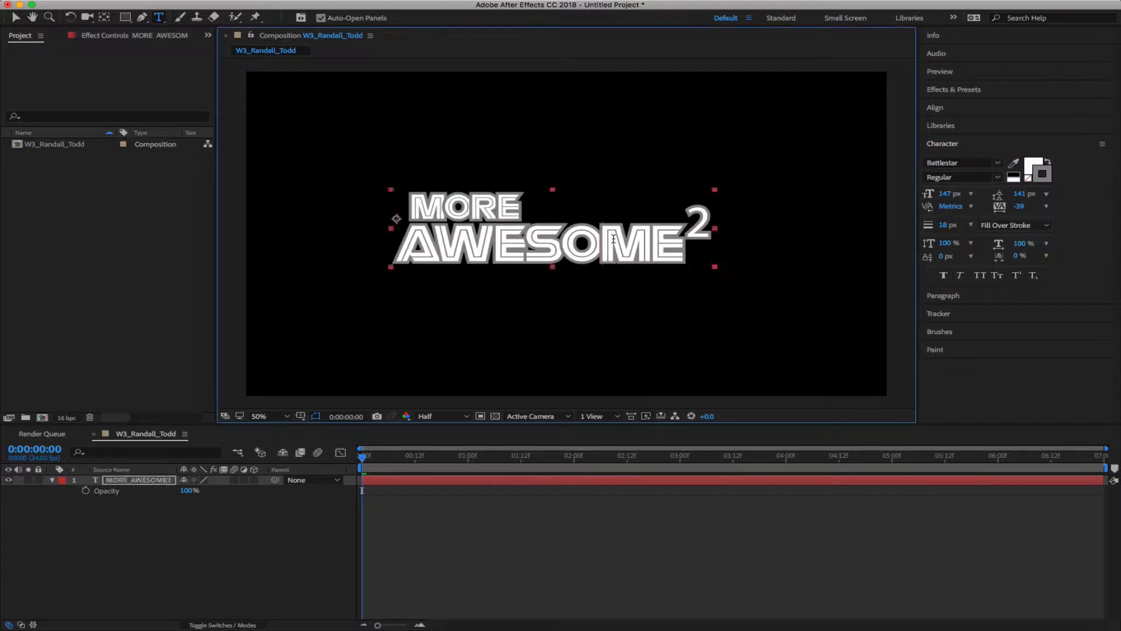
# Create a new text layer below the title reading 'Avenir' in Avenir Roman
pyautogui.click(513, 312)
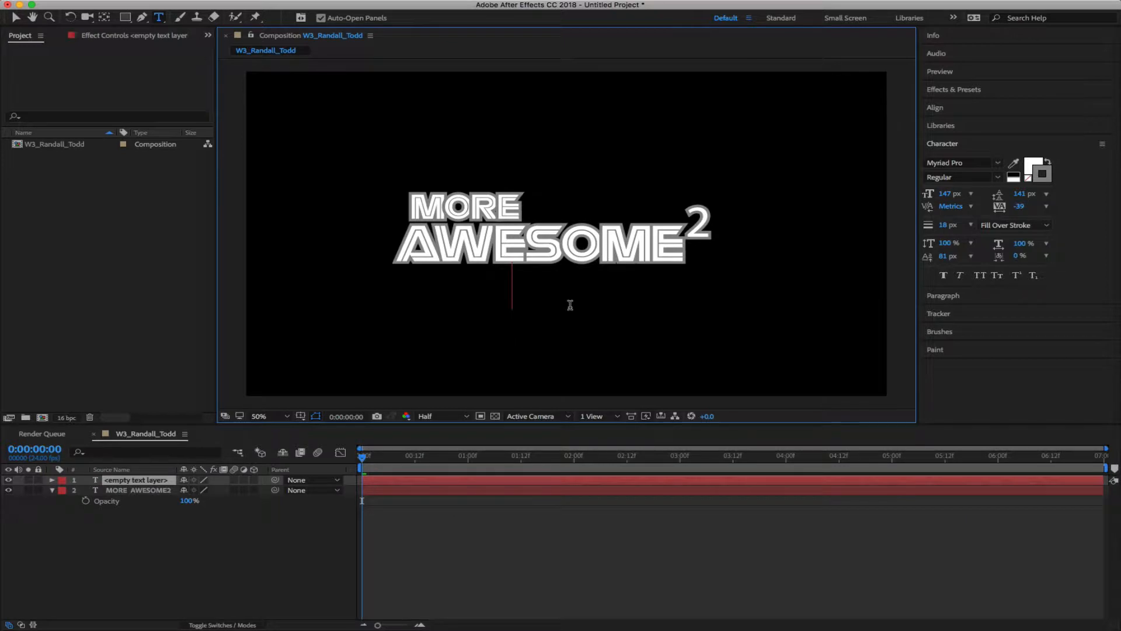
pyautogui.press('Escape')
pyautogui.click(472, 336)
pyautogui.click(984, 165)
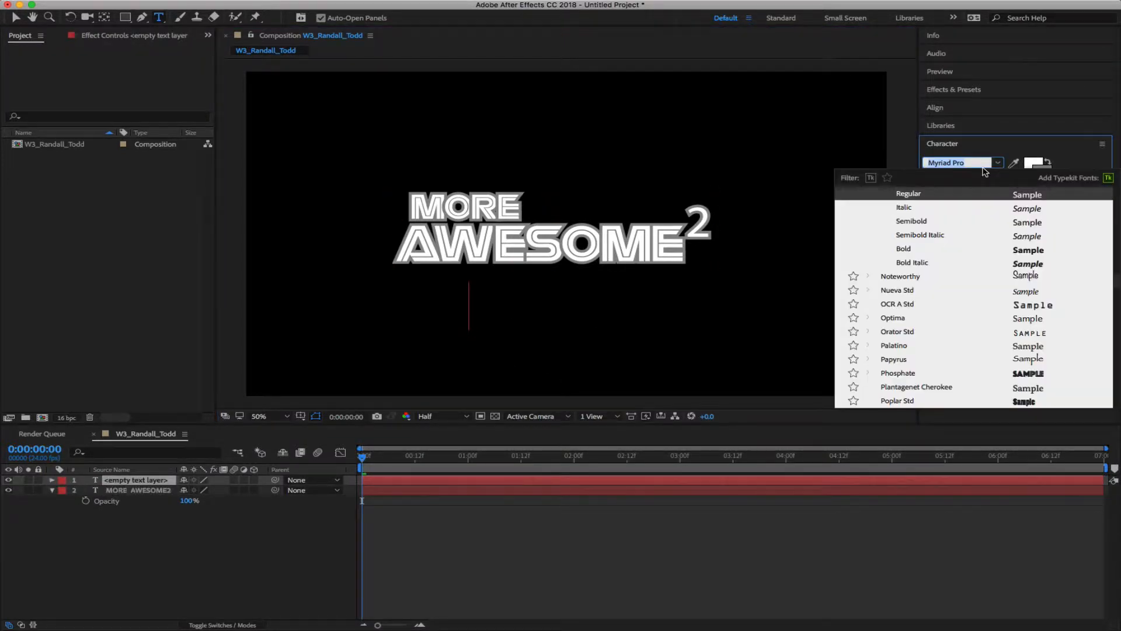
pyautogui.write('a')
pyautogui.write('Aveni')
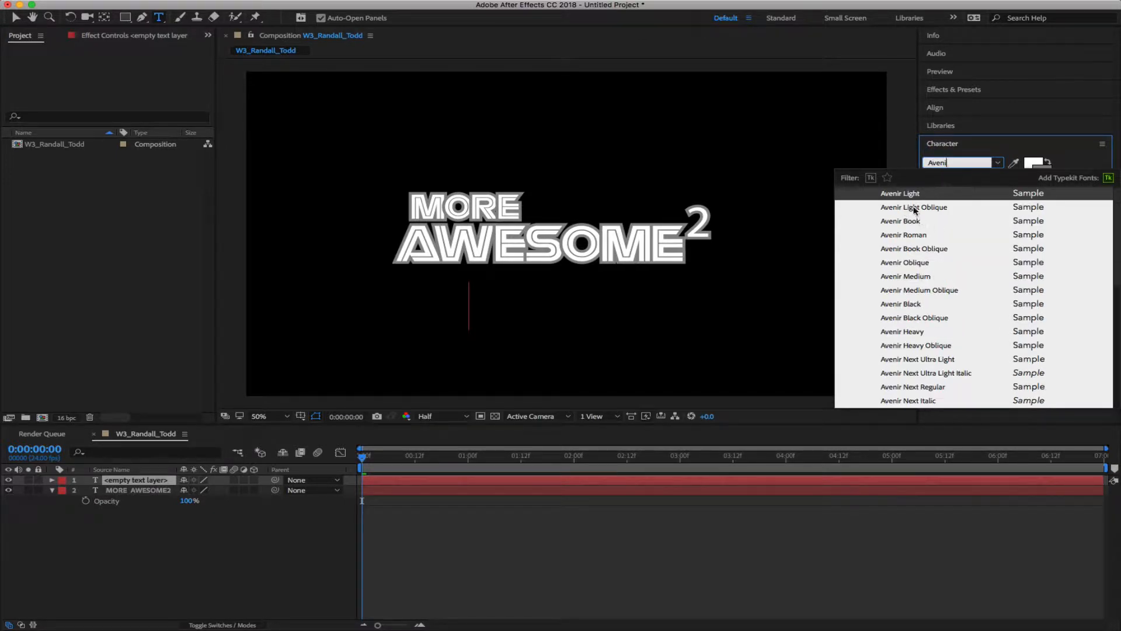
pyautogui.click(905, 235)
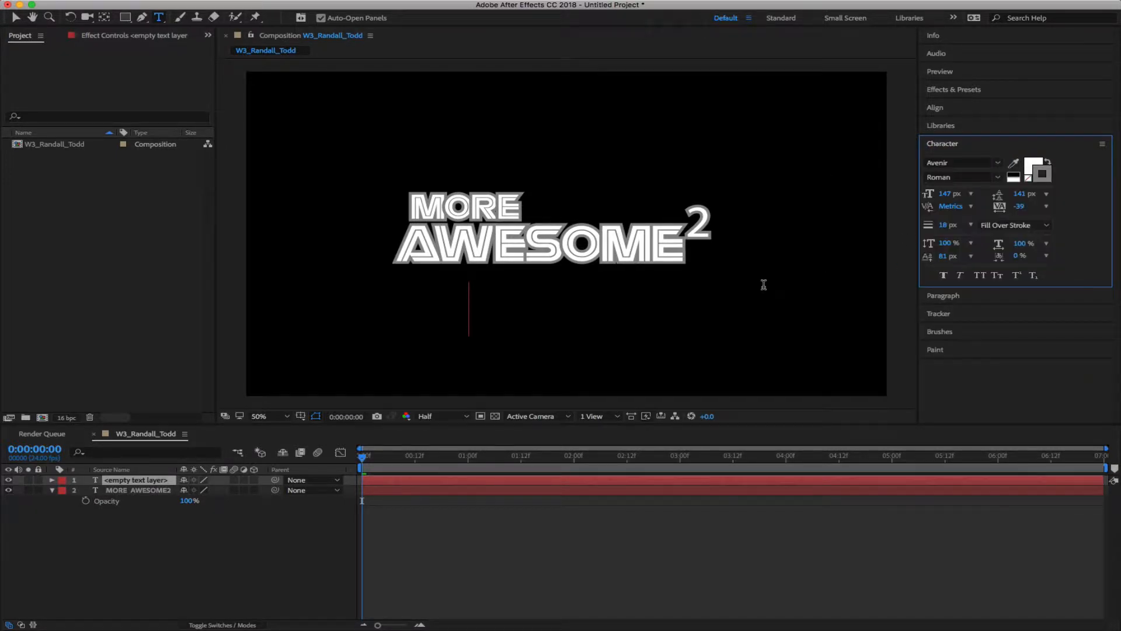
pyautogui.write('venir')
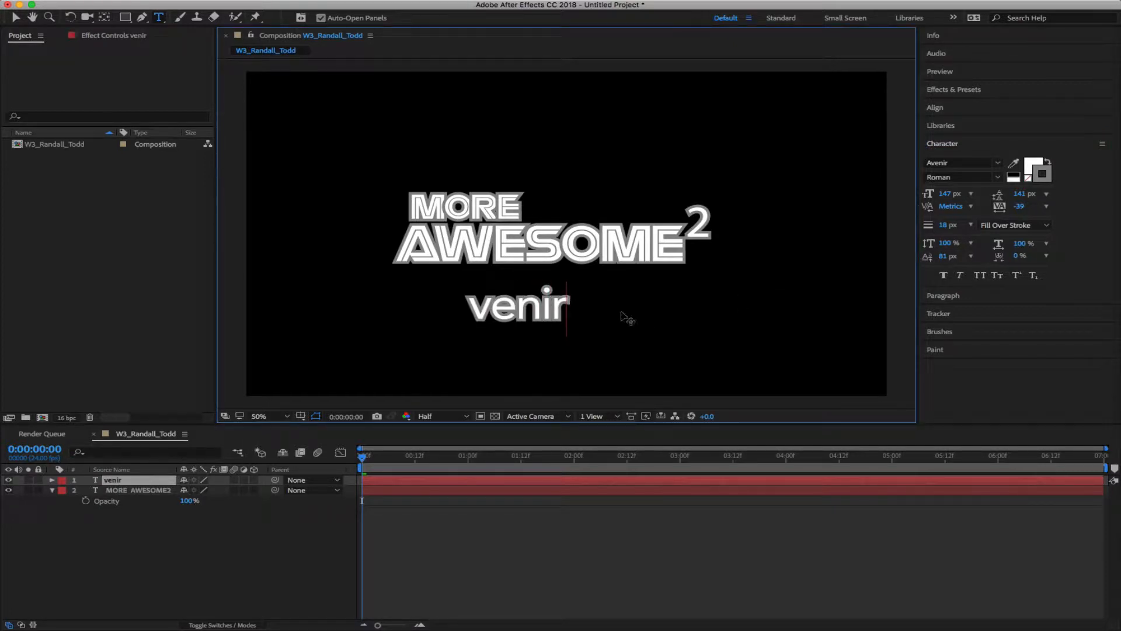
pyautogui.click(471, 306)
pyautogui.write('A')
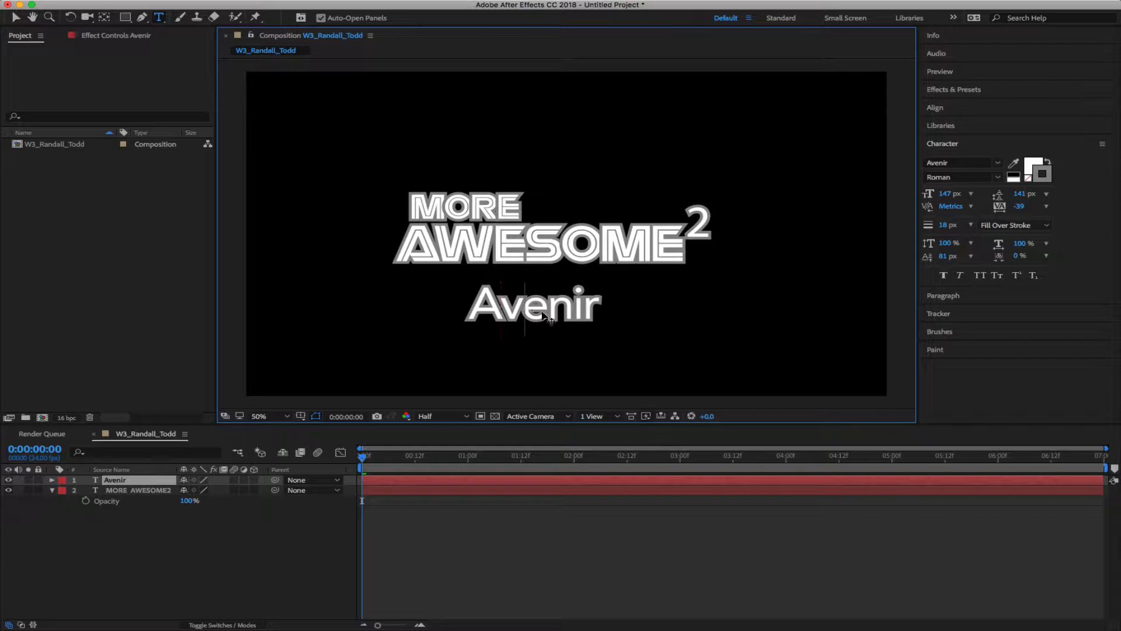
# Try All Caps and Small Caps on the Avenir text, leaving both off
pyautogui.press('super+a')
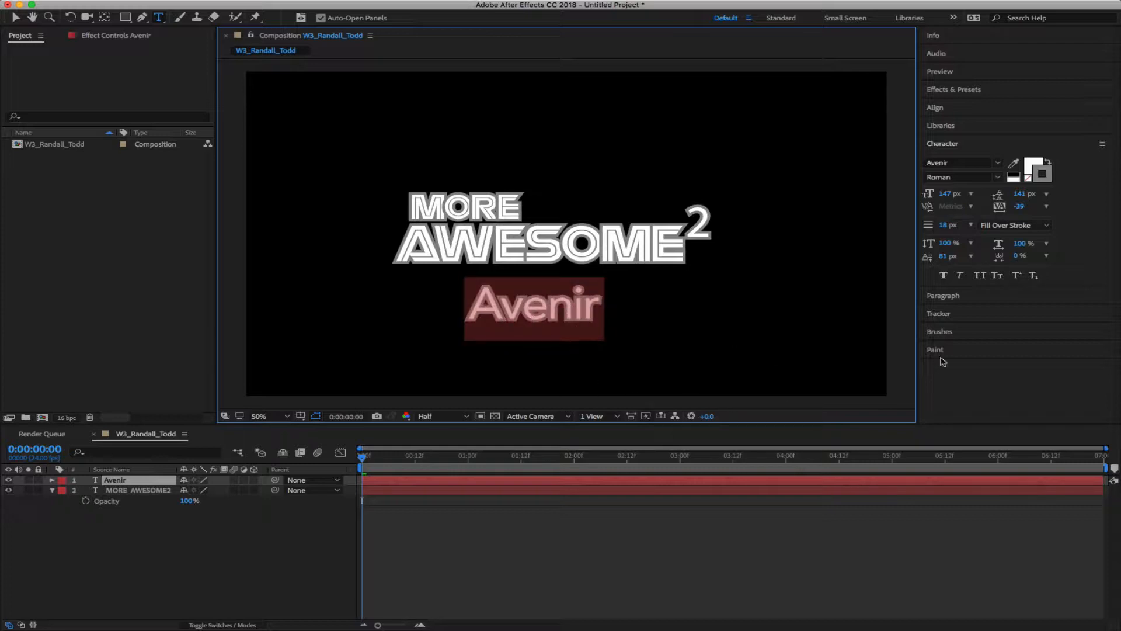
pyautogui.click(980, 276)
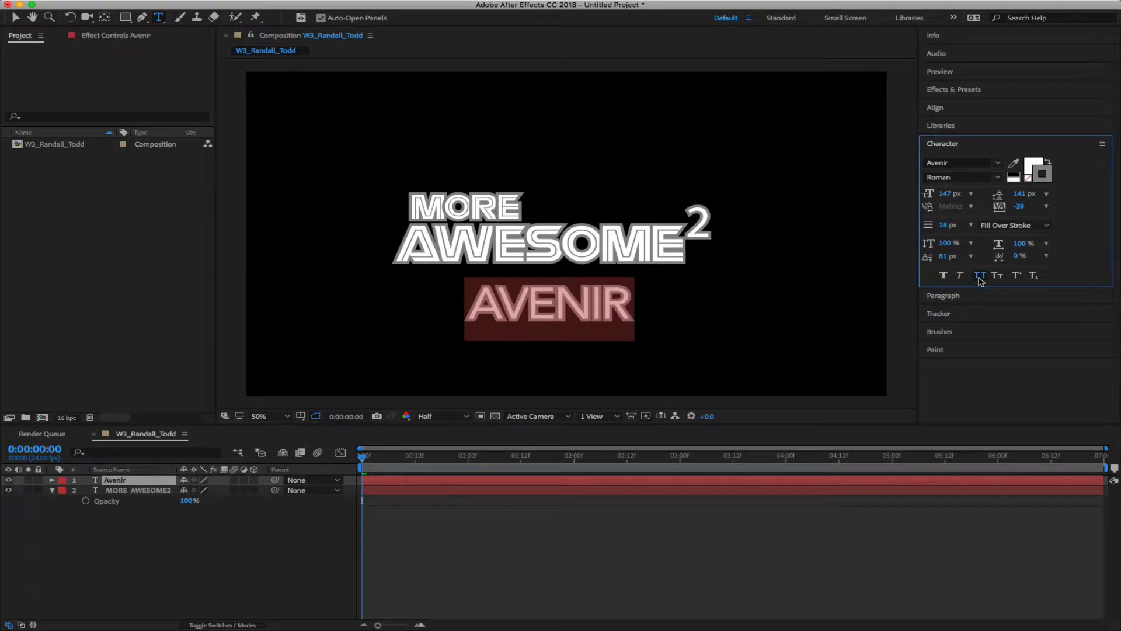
pyautogui.click(981, 277)
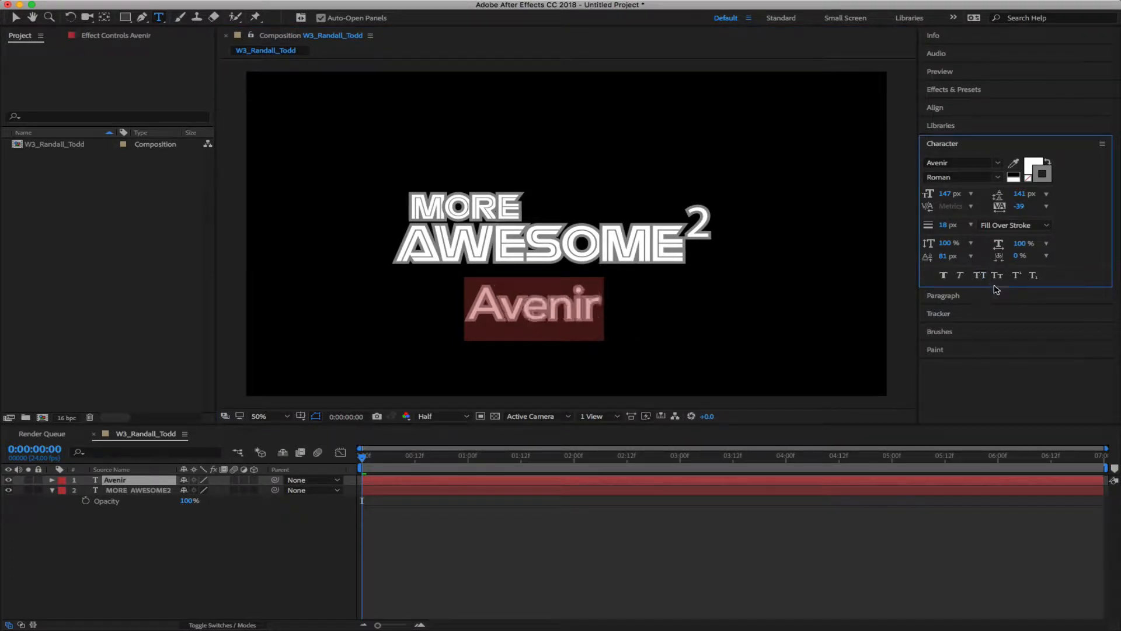
pyautogui.click(998, 277)
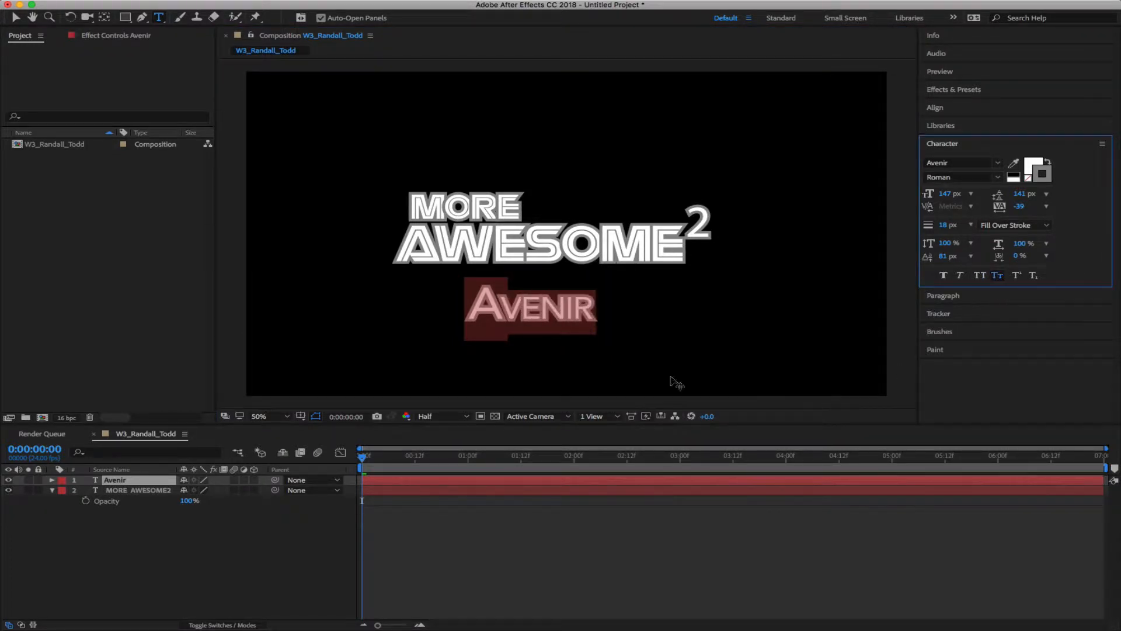
pyautogui.scroll(1, 531, 344)
pyautogui.scroll(-1, 531, 345)
pyautogui.click(998, 277)
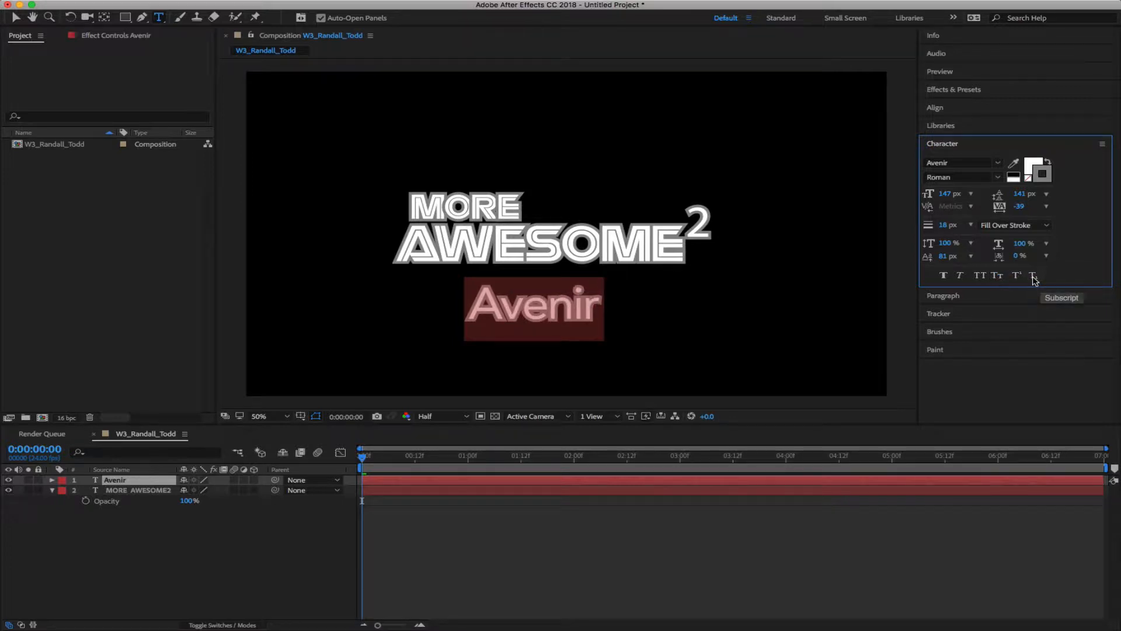
pyautogui.click(587, 307)
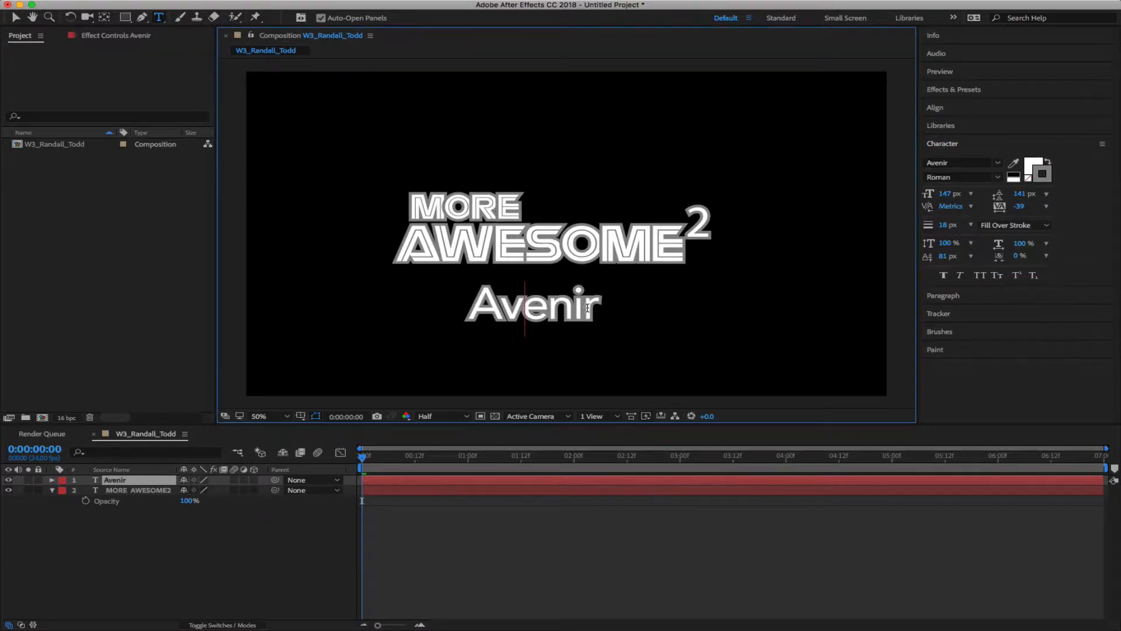
# Try superscript and subscript on 'ir' in Avenir, revert both, then show paragraph settings
pyautogui.moveTo(573, 308); pyautogui.dragTo(604, 309)
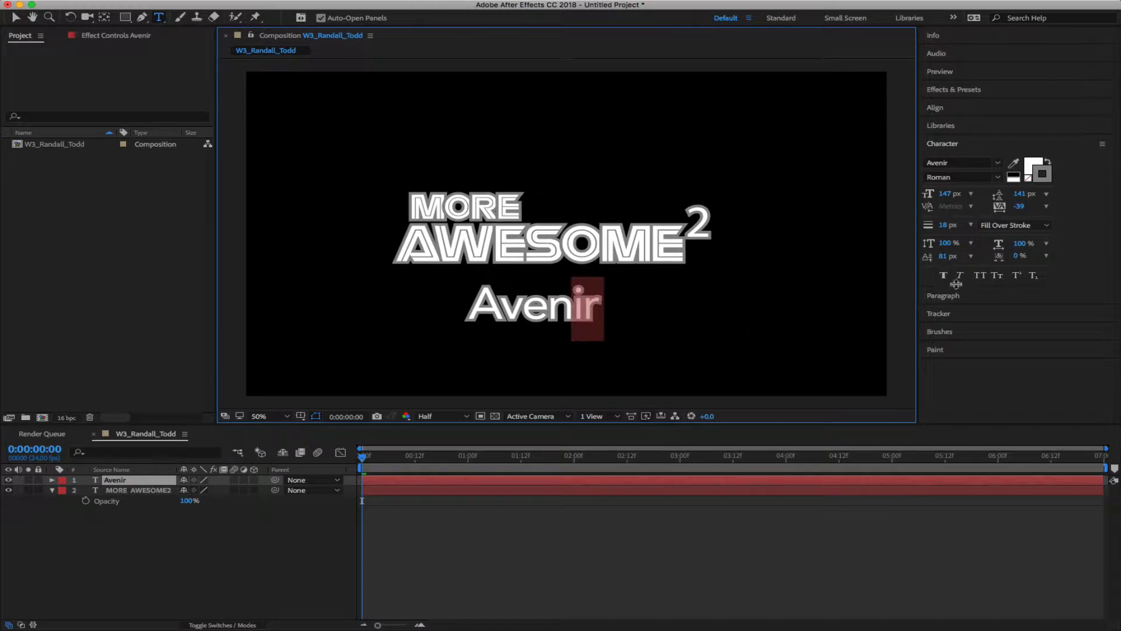
pyautogui.click(1019, 276)
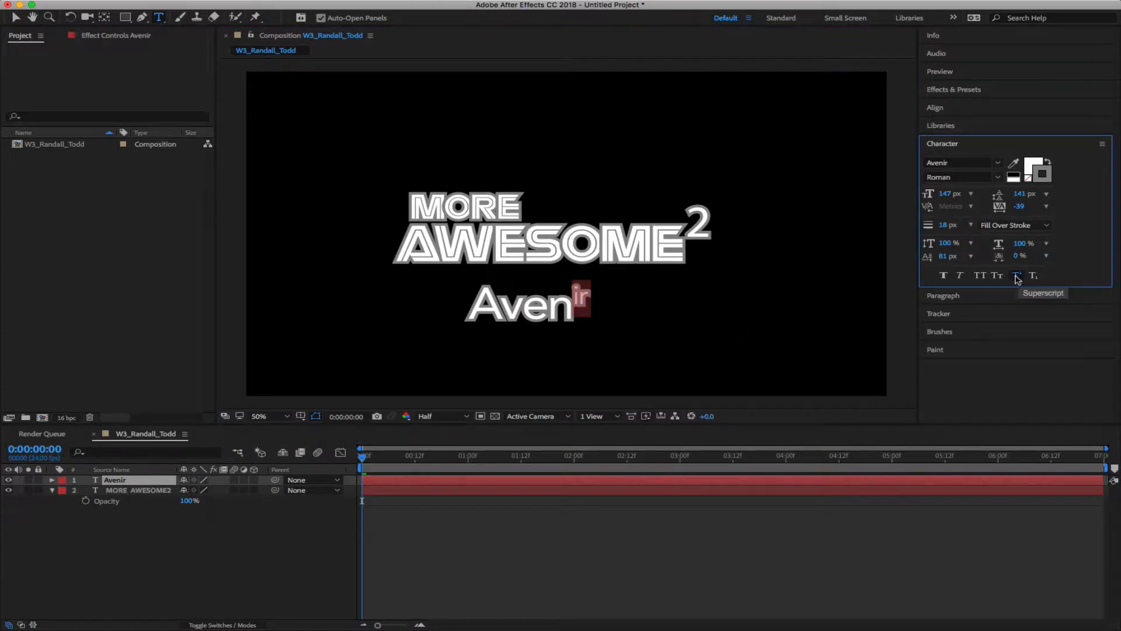
pyautogui.click(1017, 276)
pyautogui.click(1033, 278)
pyautogui.click(1033, 278)
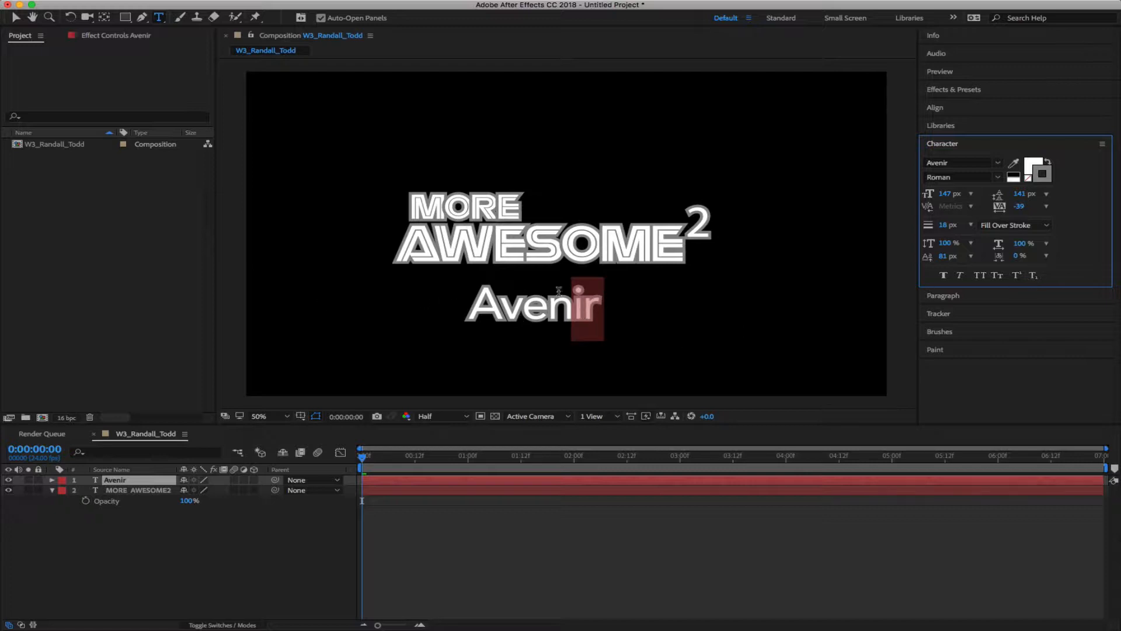
pyautogui.click(525, 311)
pyautogui.press('Escape')
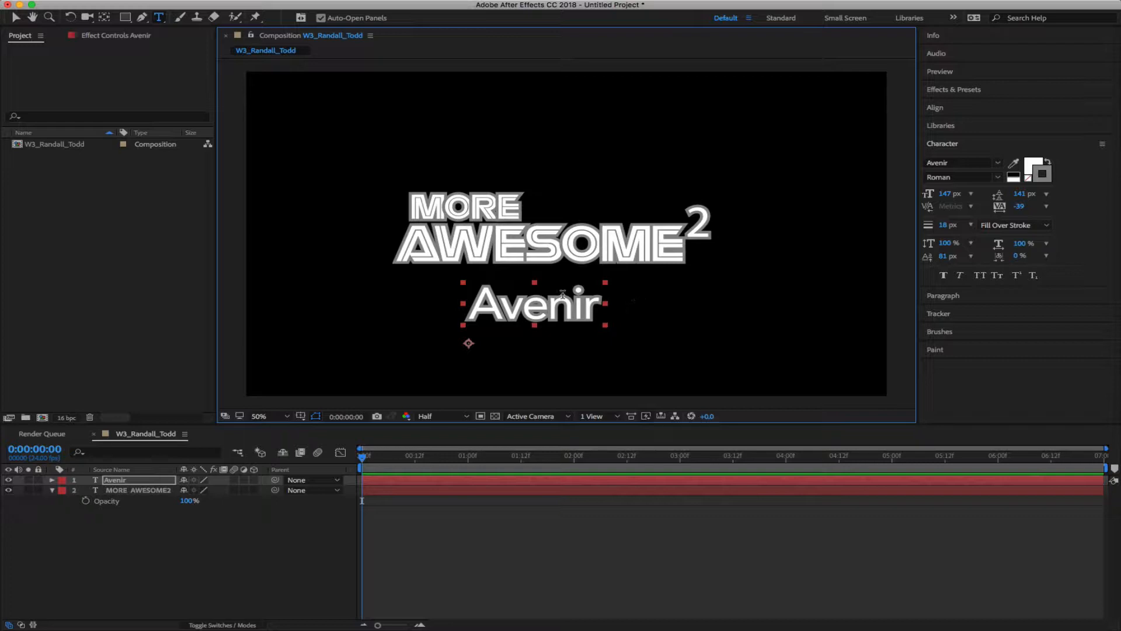
pyautogui.click(943, 295)
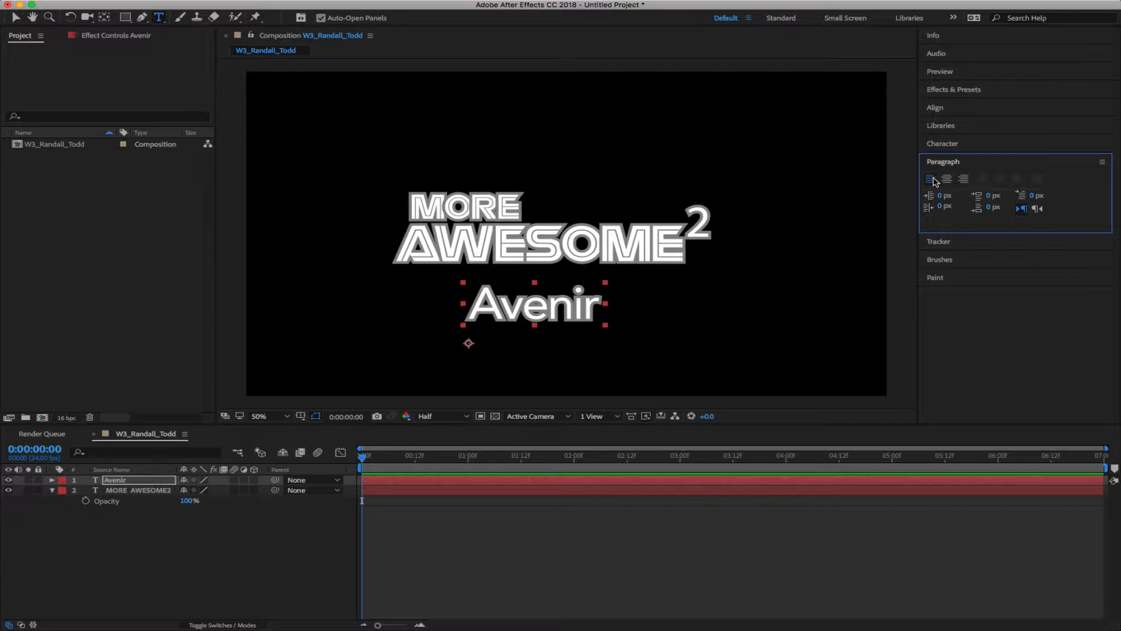
# Expand the Character panel and check the font style list, keeping Avenir Roman
pyautogui.click(951, 144)
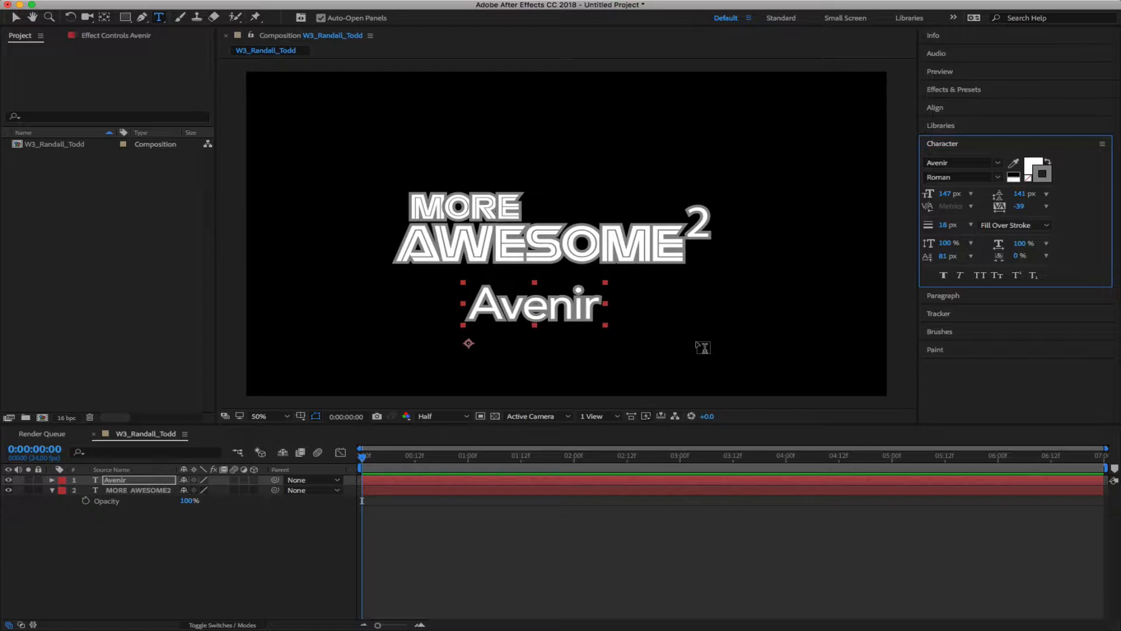
pyautogui.click(997, 178)
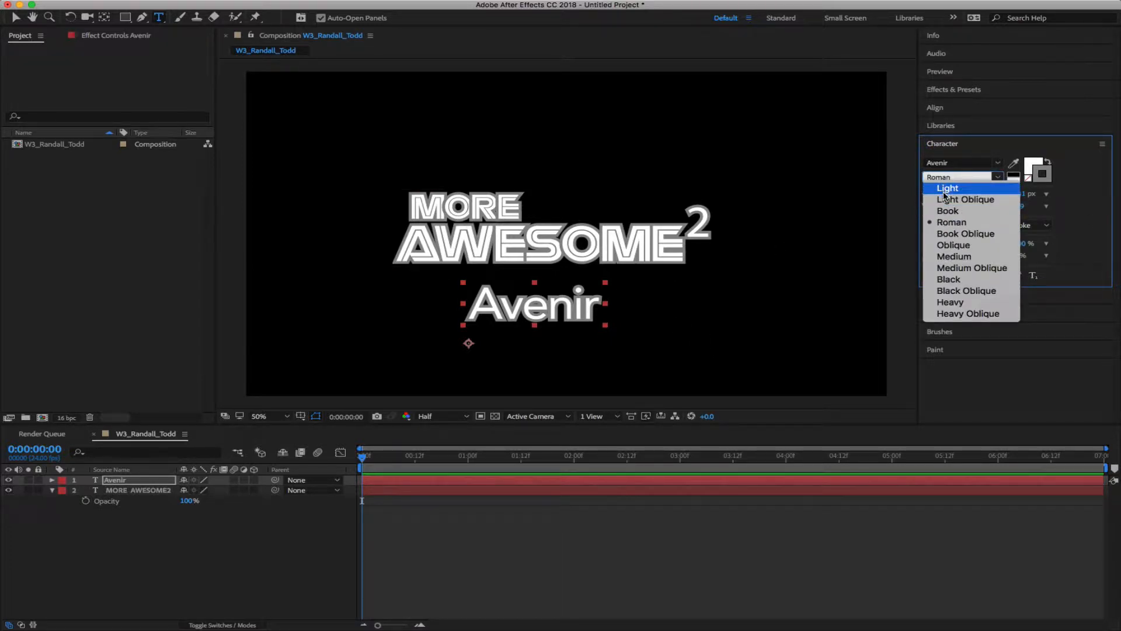
pyautogui.click(972, 148)
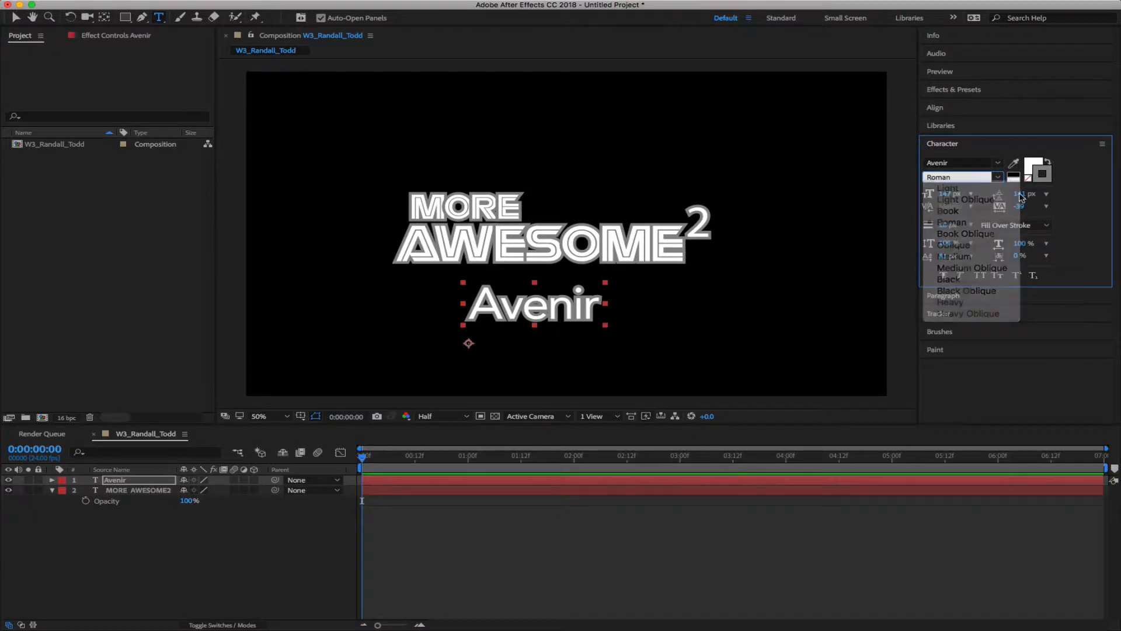
pyautogui.click(579, 298)
pyautogui.doubleClick(581, 302)
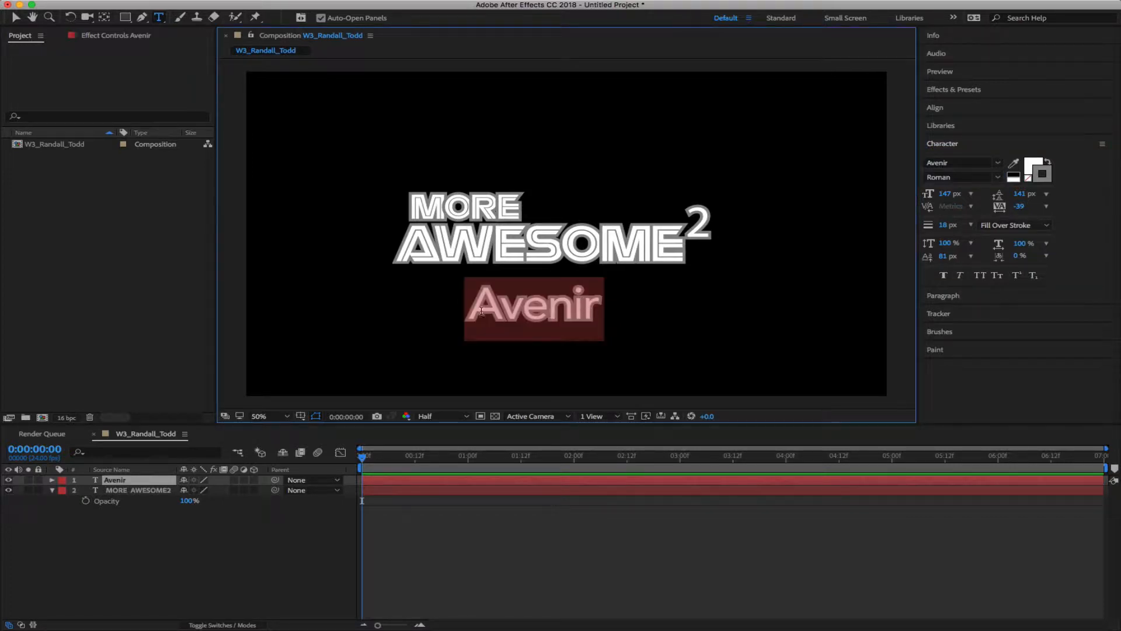
pyautogui.click(959, 275)
pyautogui.click(148, 530)
pyautogui.click(578, 303)
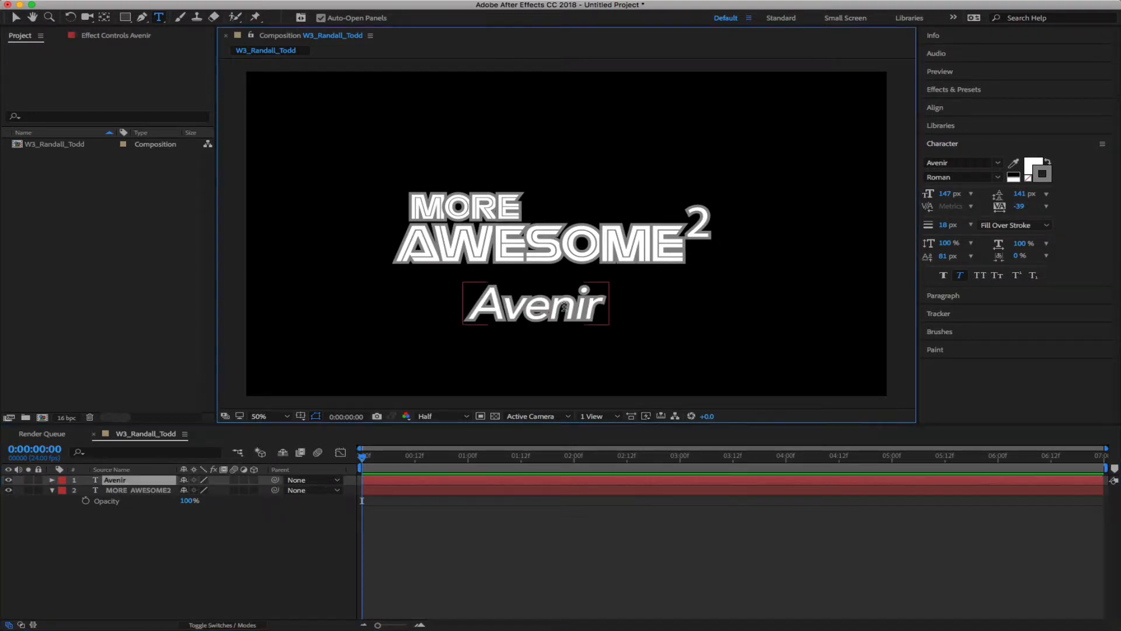
pyautogui.click(960, 276)
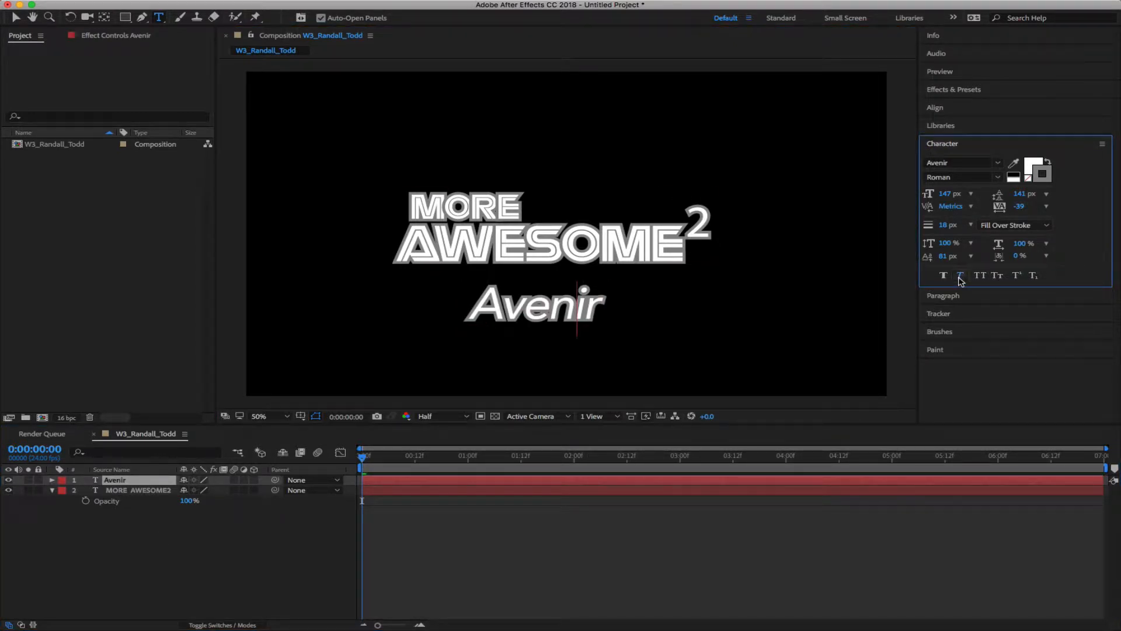
pyautogui.doubleClick(564, 306)
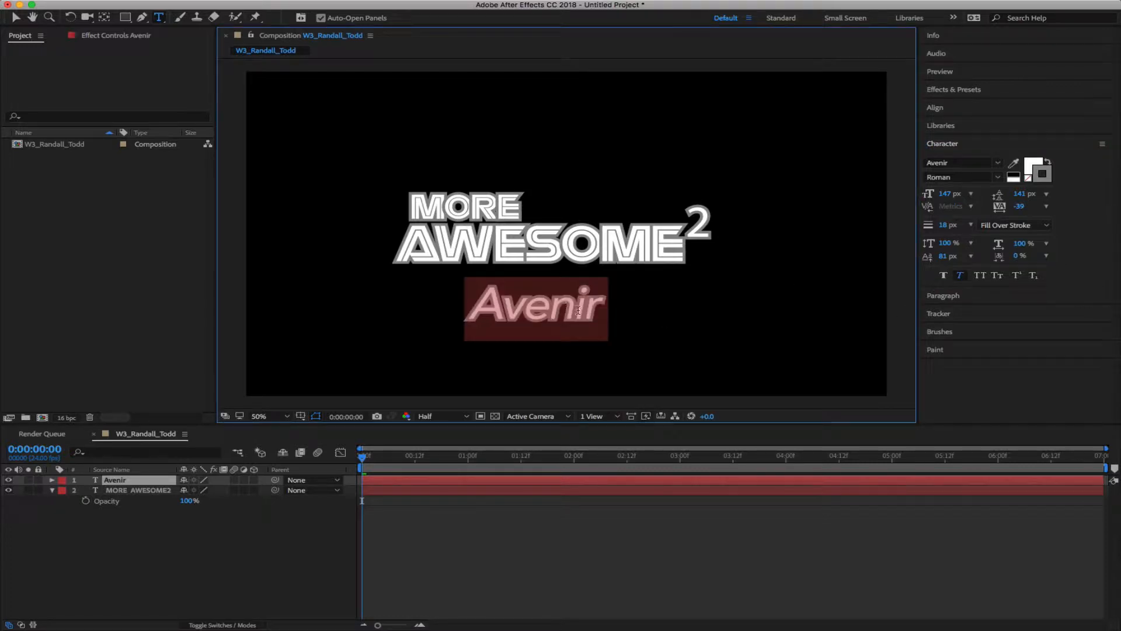
pyautogui.click(959, 275)
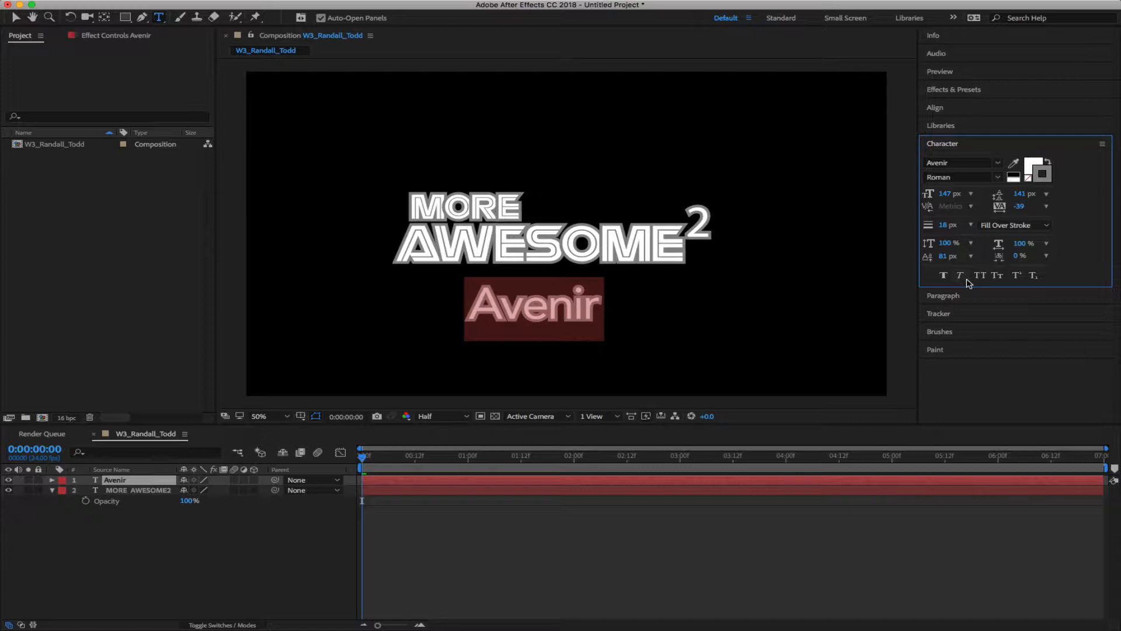
pyautogui.click(40, 548)
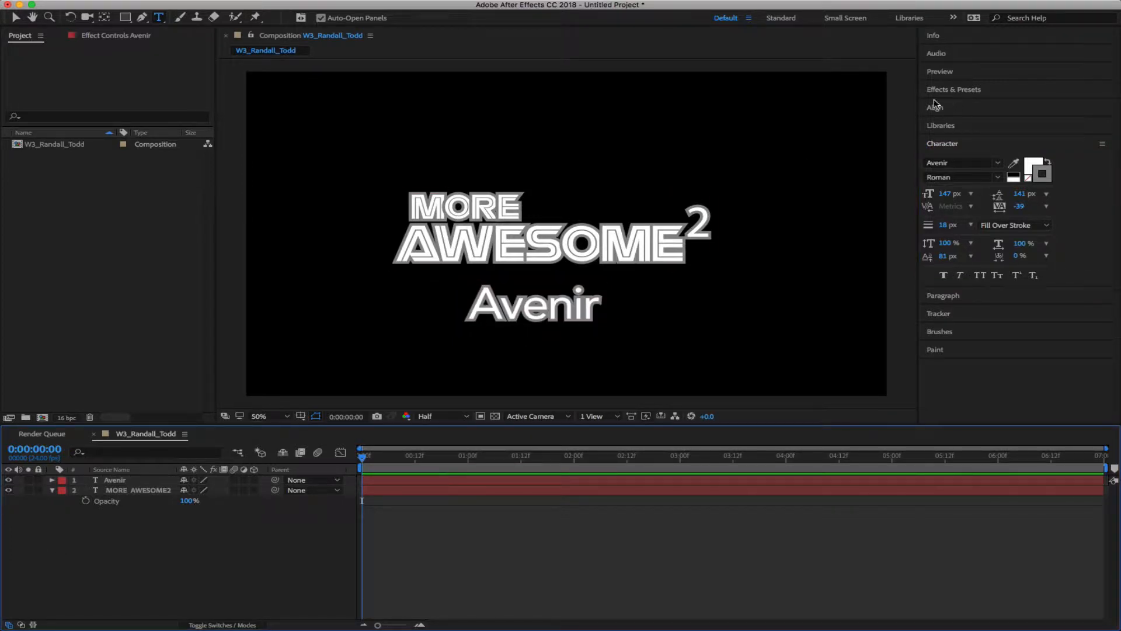
# Expand the Distort category in Effects & Presets and browse its effects from Bezier Warp to Wave Warp
pyautogui.click(947, 91)
pyautogui.click(970, 107)
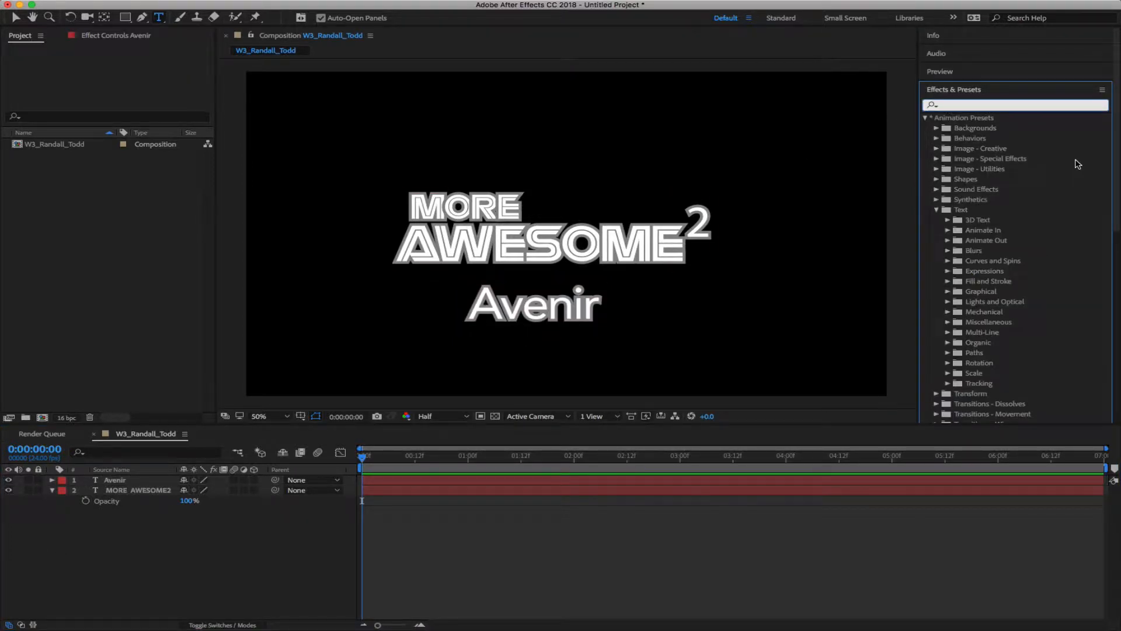
pyautogui.click(926, 118)
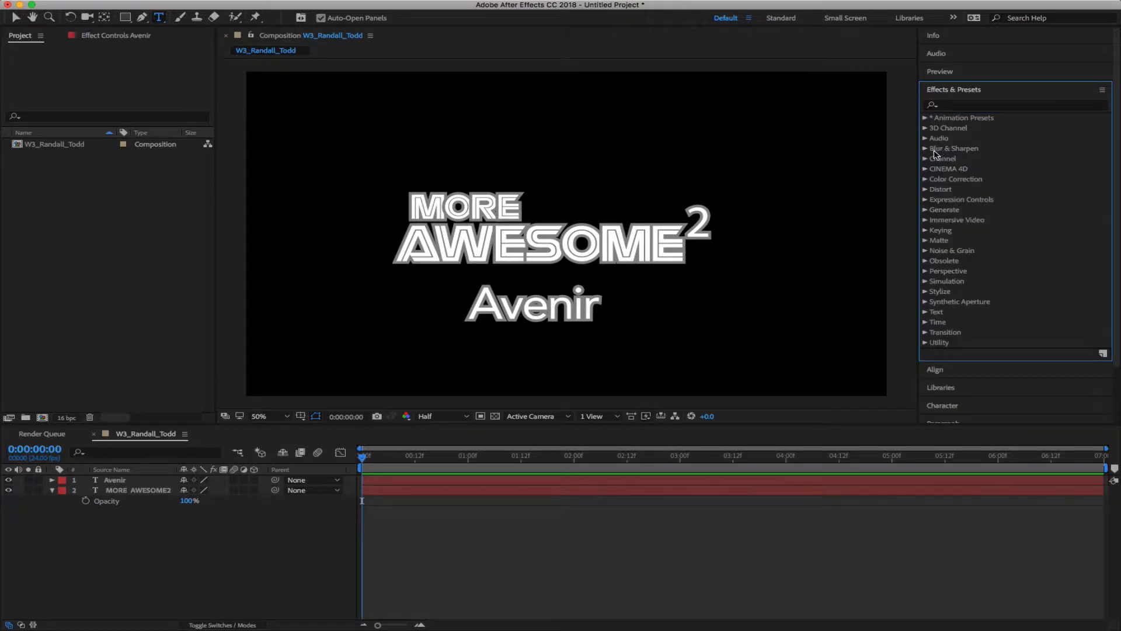
pyautogui.click(924, 189)
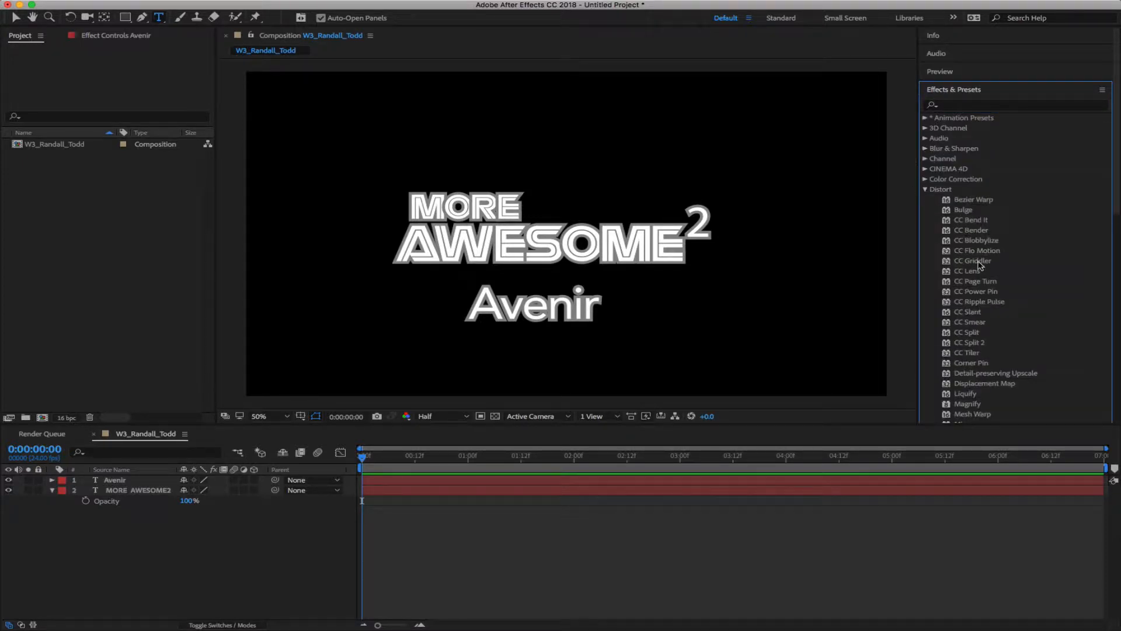
pyautogui.scroll(-3, 1048, 324)
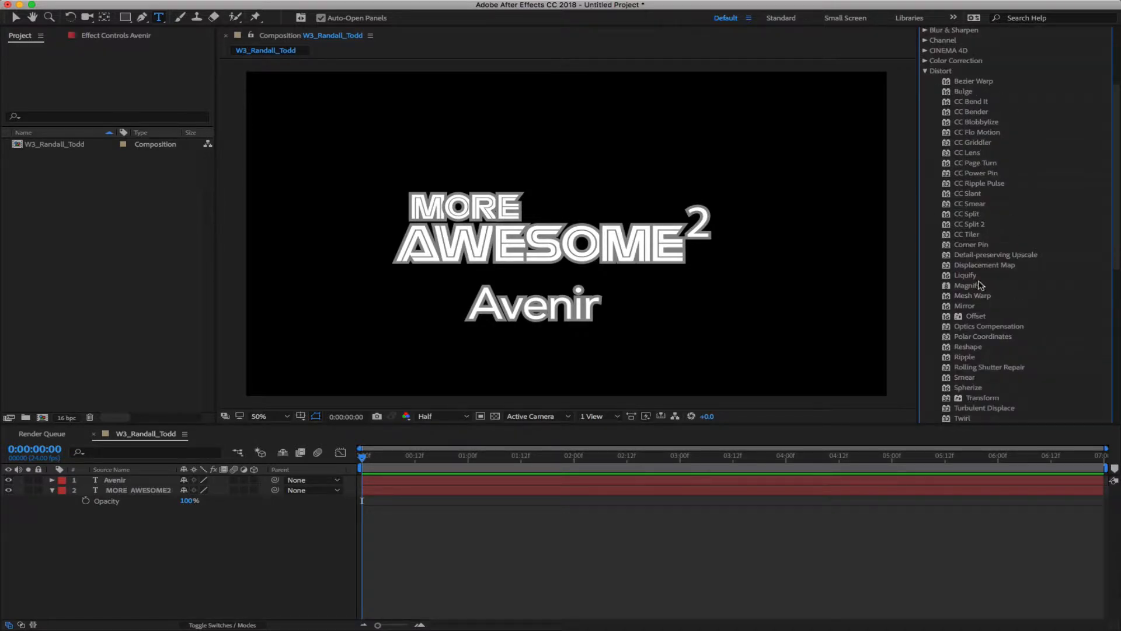
pyautogui.scroll(5, 990, 358)
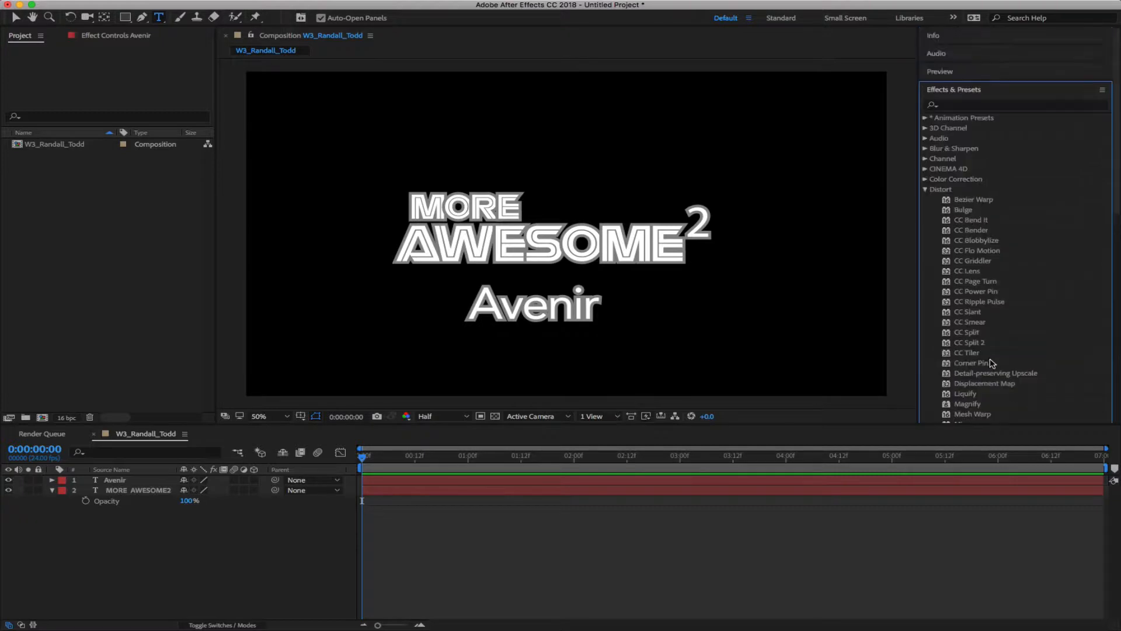
pyautogui.scroll(-3, 1007, 315)
pyautogui.scroll(-3, 1011, 307)
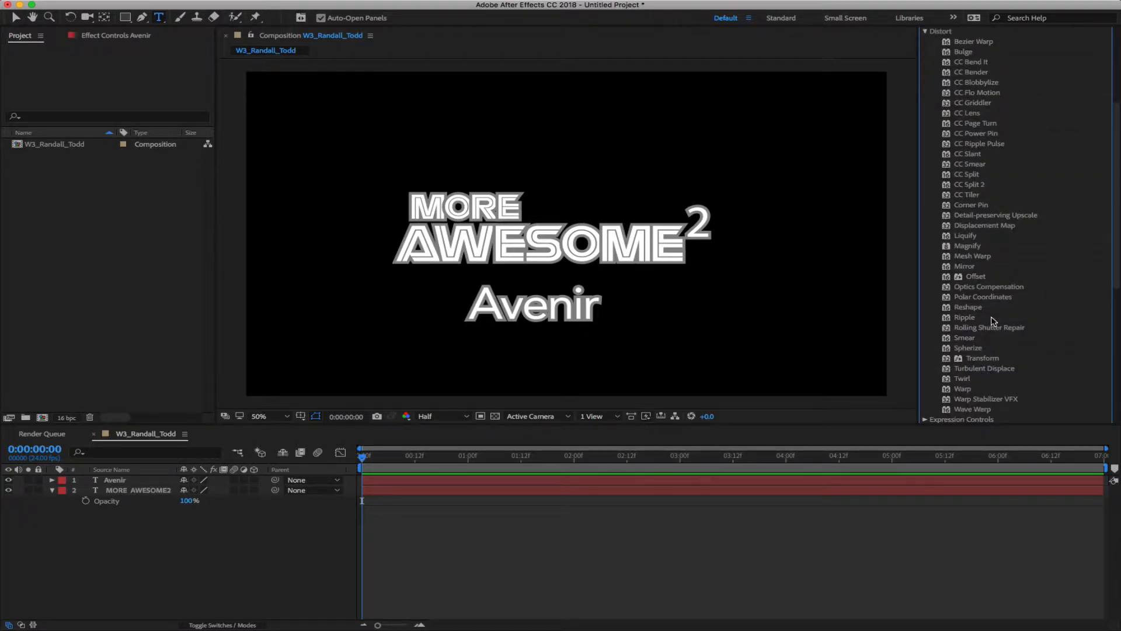
pyautogui.scroll(2, 1004, 135)
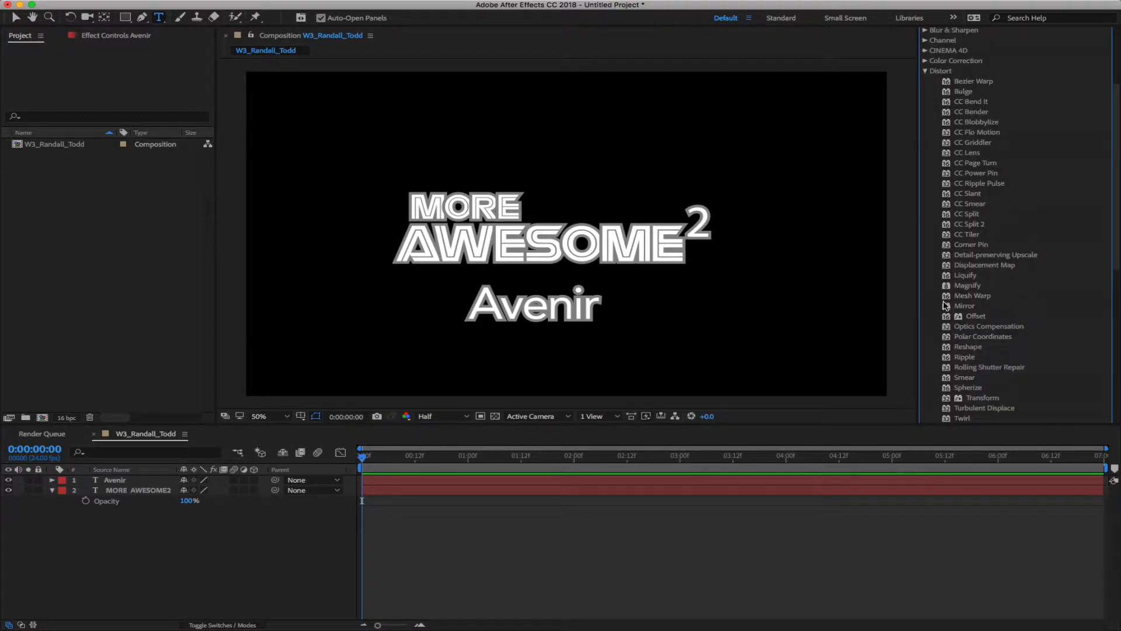
pyautogui.click(963, 295)
pyautogui.moveTo(948, 297); pyautogui.dragTo(590, 367)
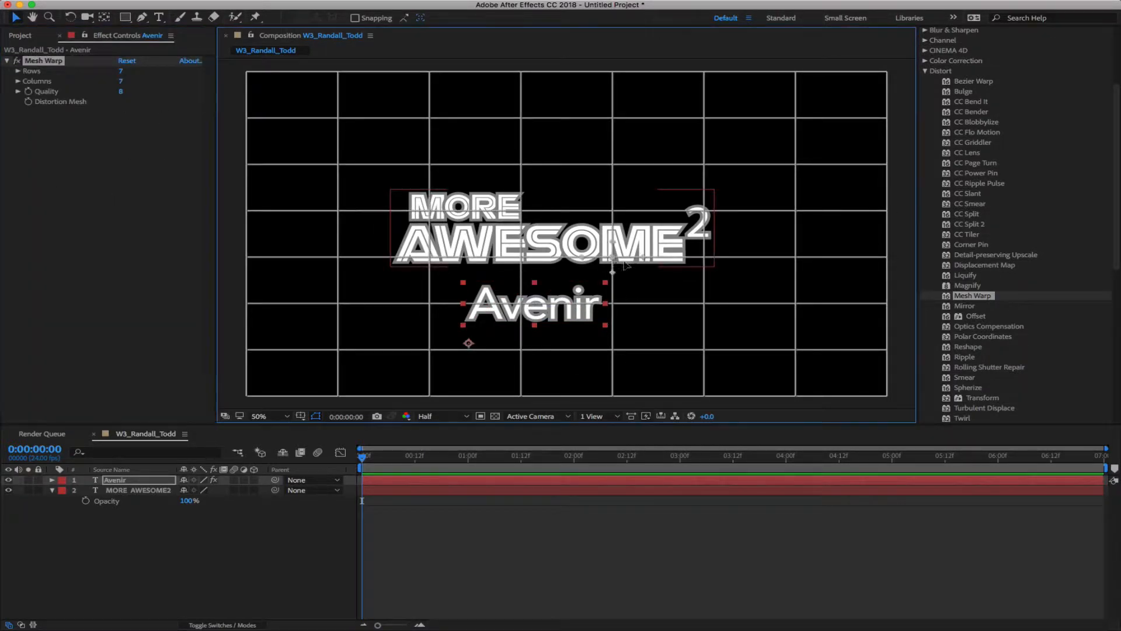
pyautogui.moveTo(613, 303); pyautogui.dragTo(638, 309)
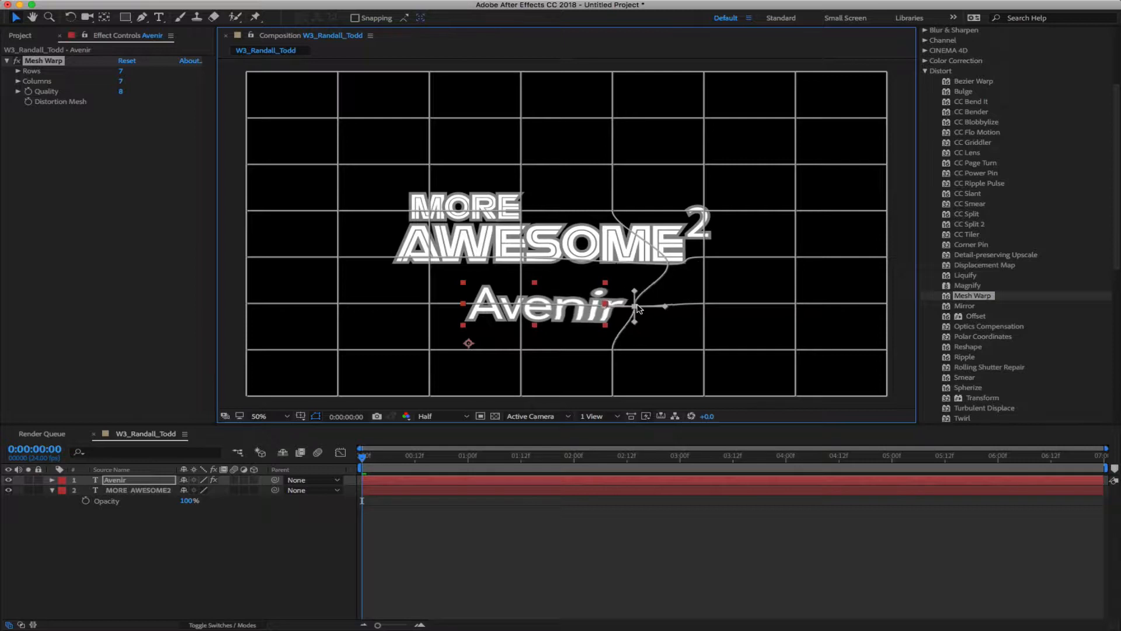
pyautogui.moveTo(429, 257); pyautogui.dragTo(469, 258)
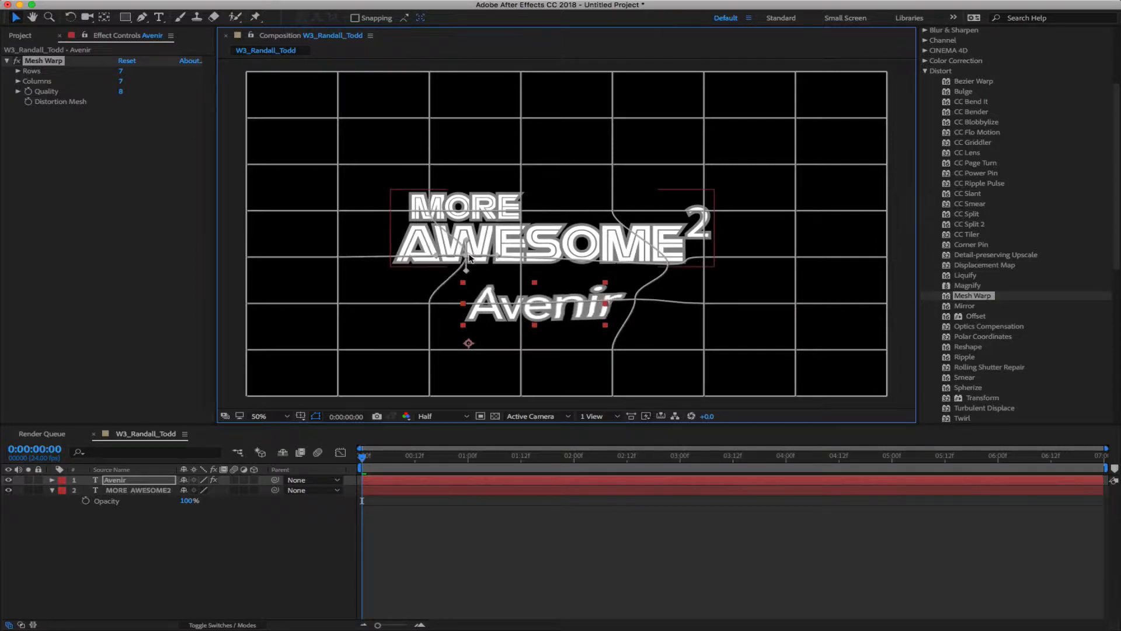
pyautogui.moveTo(430, 304); pyautogui.dragTo(449, 299)
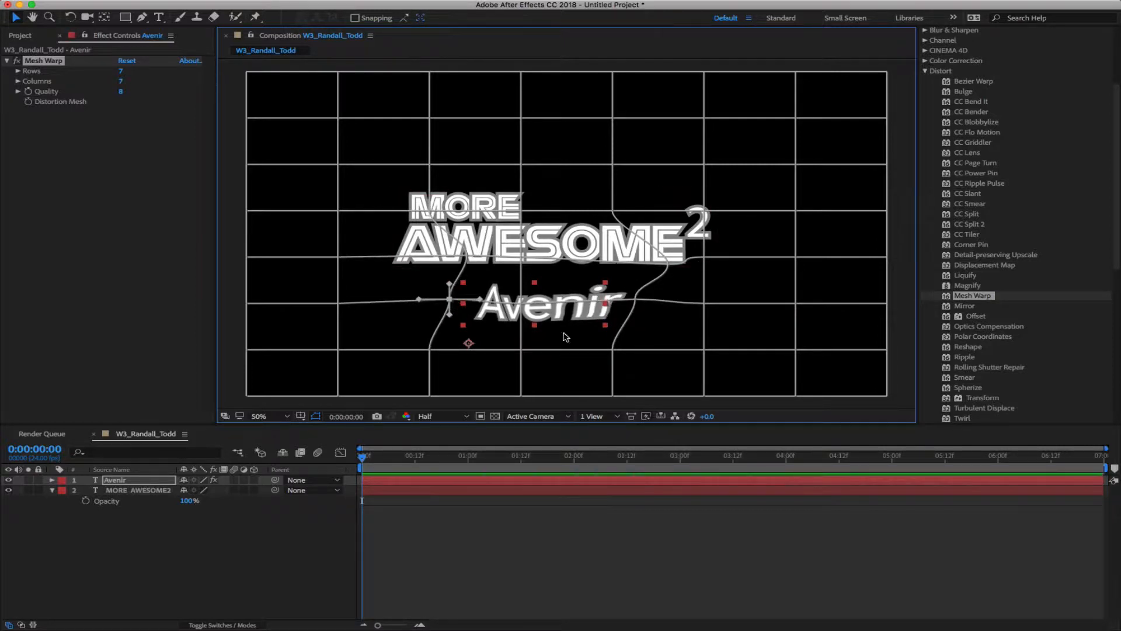
pyautogui.press('super+z')
pyautogui.press('super+z')
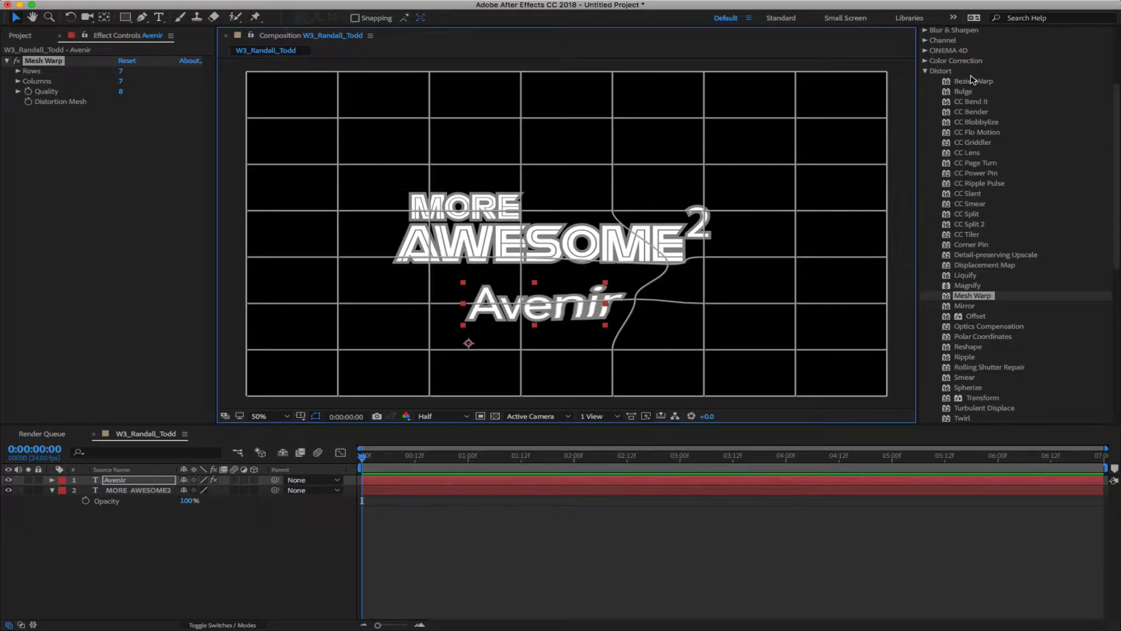
pyautogui.press('super+z')
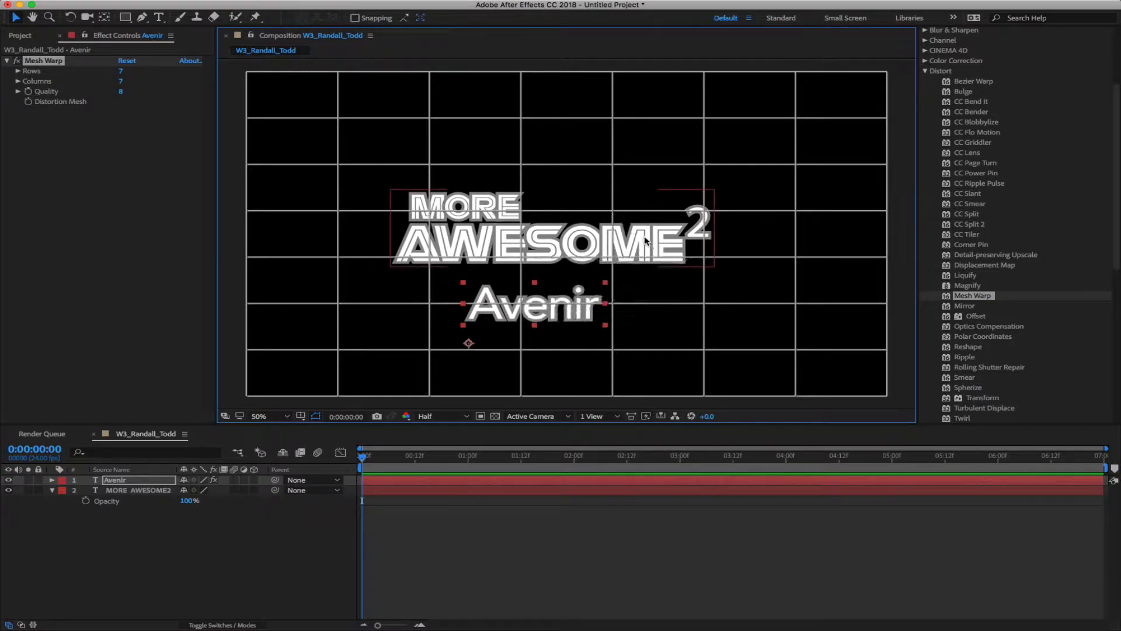
pyautogui.press('super+z')
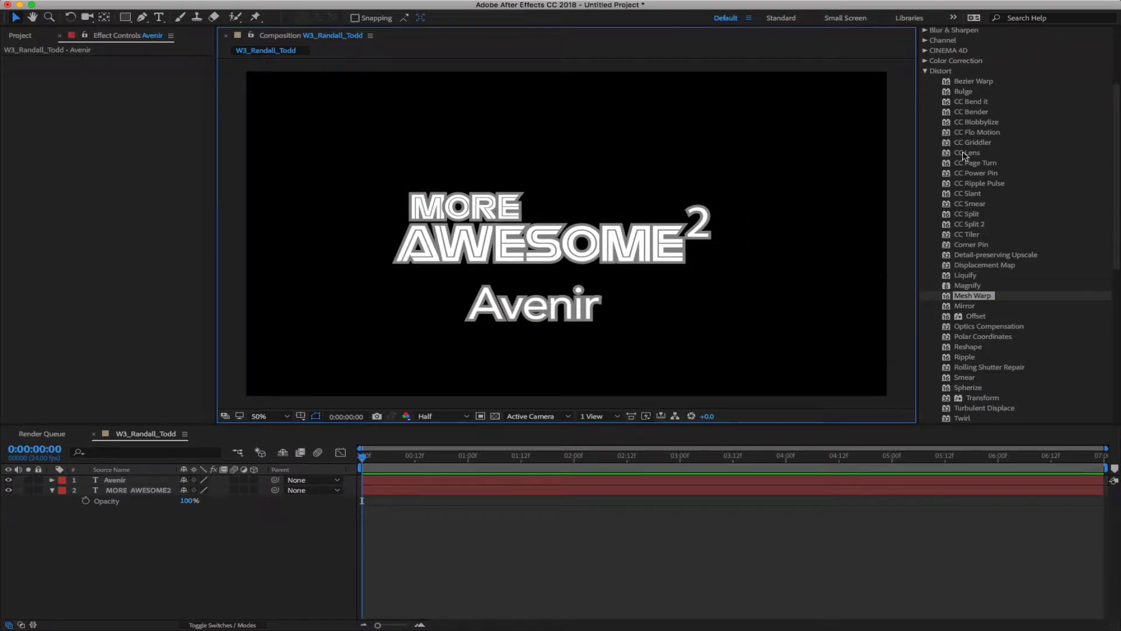
# Delete the Avenir text layer from the timeline
pyautogui.click(926, 70)
pyautogui.click(207, 580)
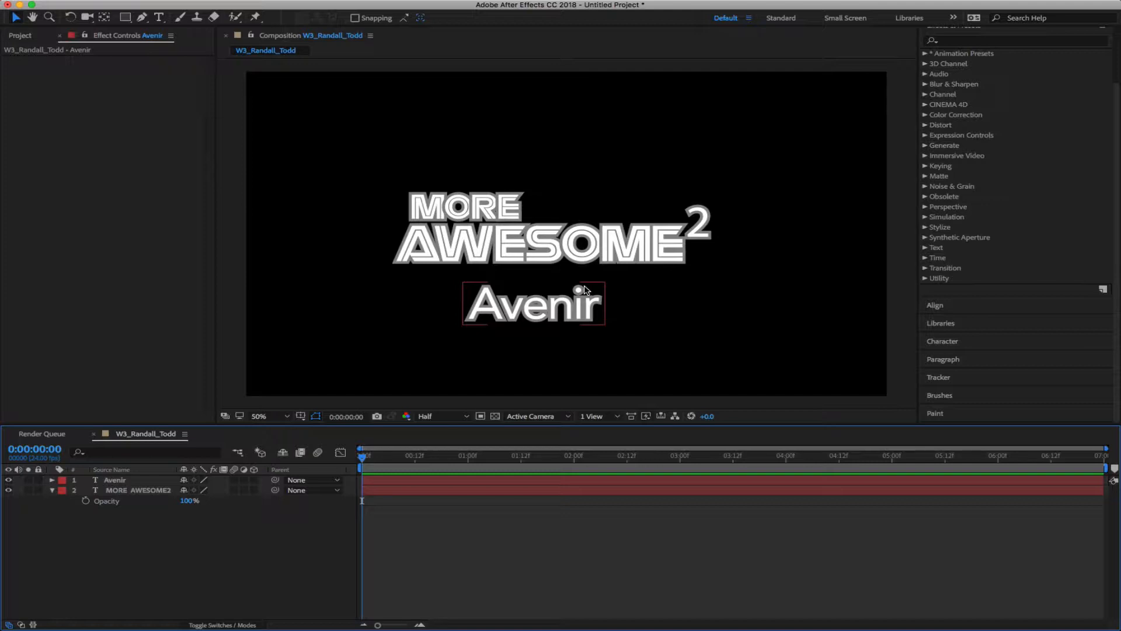
pyautogui.click(122, 480)
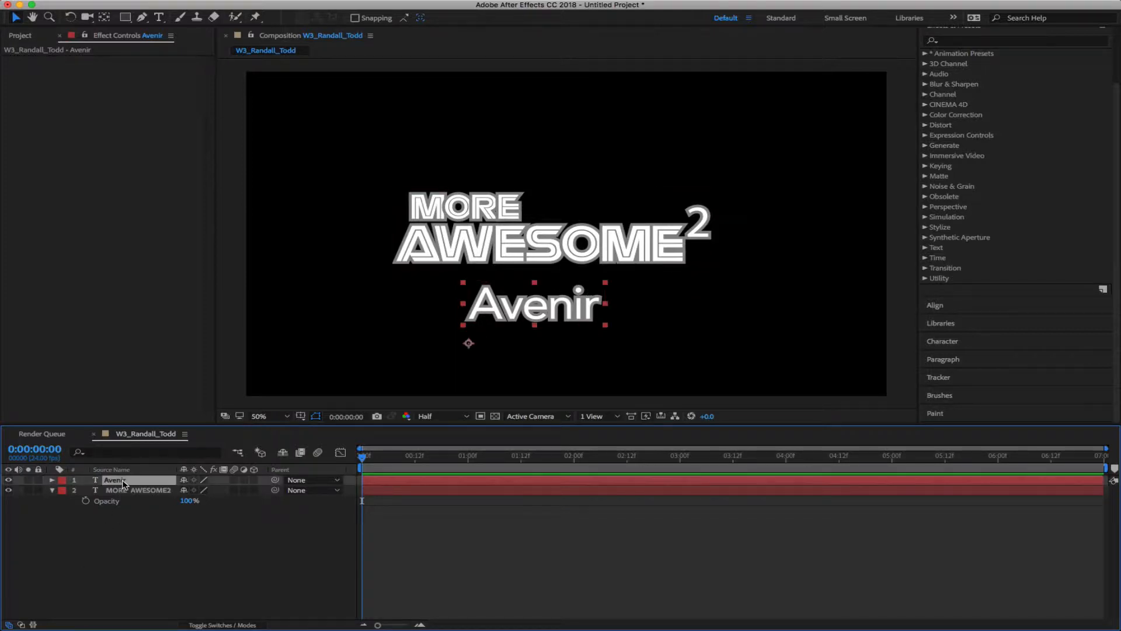
pyautogui.press('Delete')
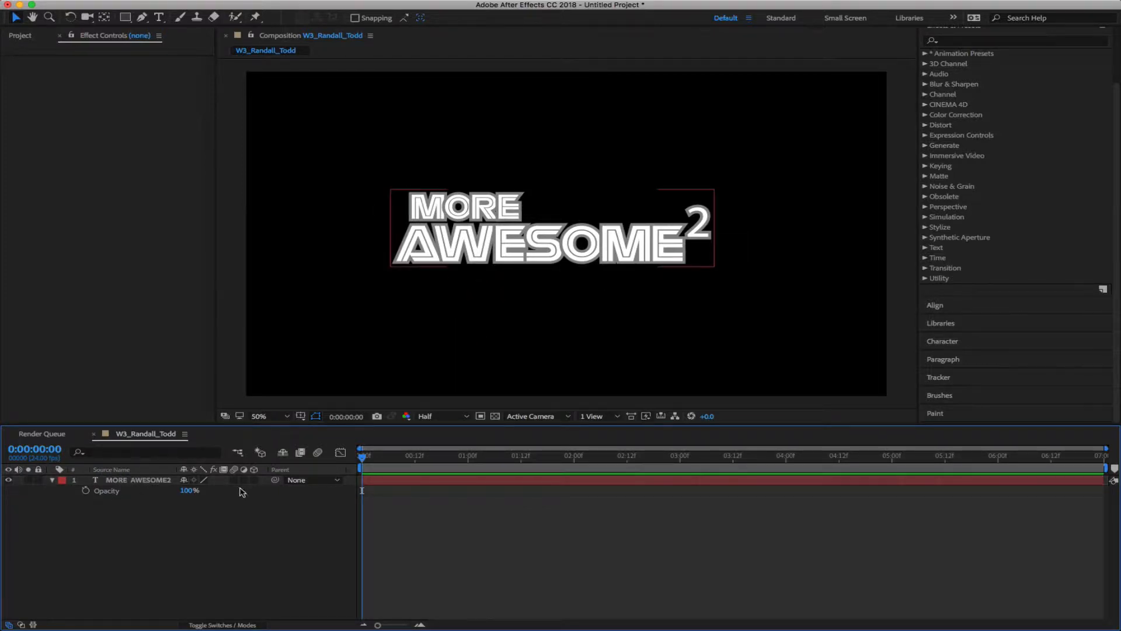
# Remove the trailing superscript 2 from the MORE AWESOME title text
pyautogui.click(97, 482)
pyautogui.doubleClick(97, 483)
pyautogui.press('Right')
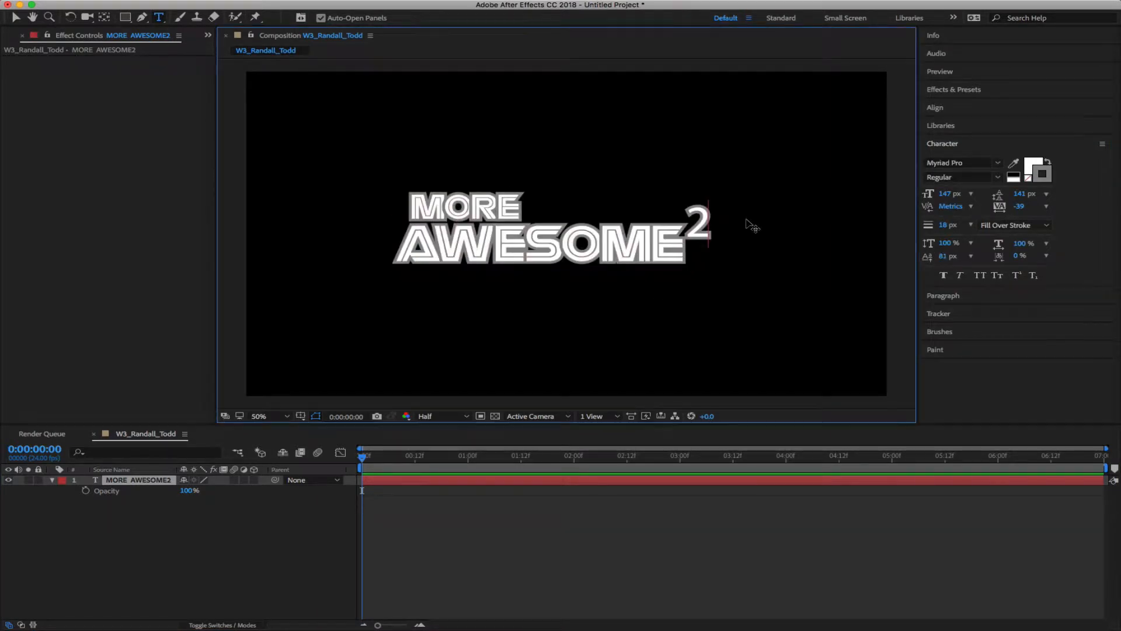
pyautogui.press('BackSpace')
pyautogui.press('super+Return')
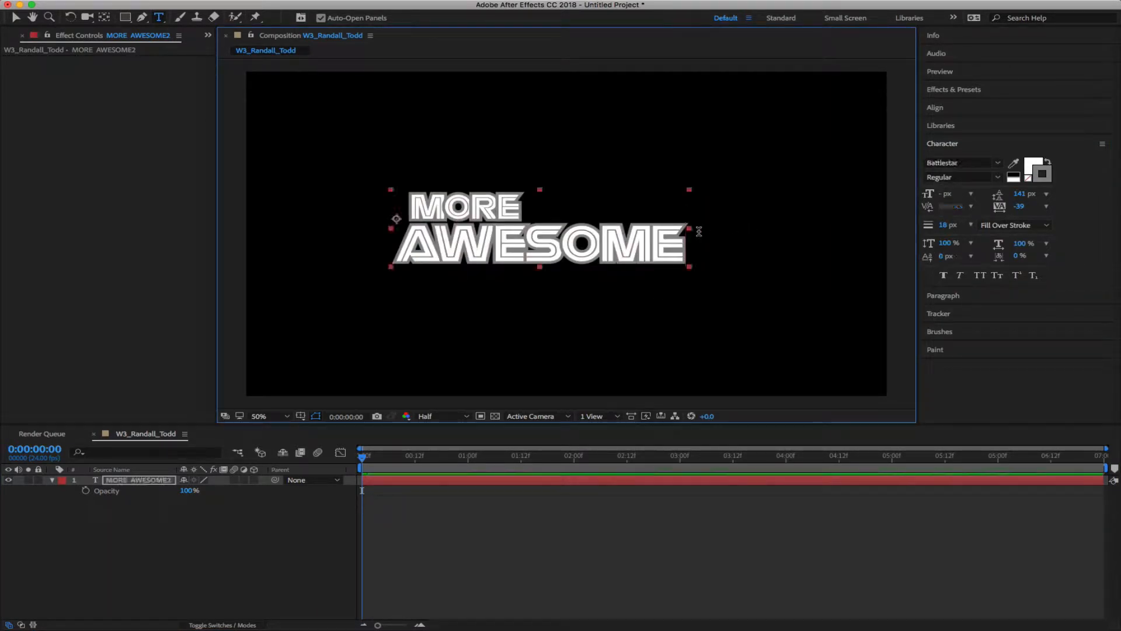
# Expand the MORE AWESOME2 layer's Text property group, keeping Transform collapsed
pyautogui.click(186, 524)
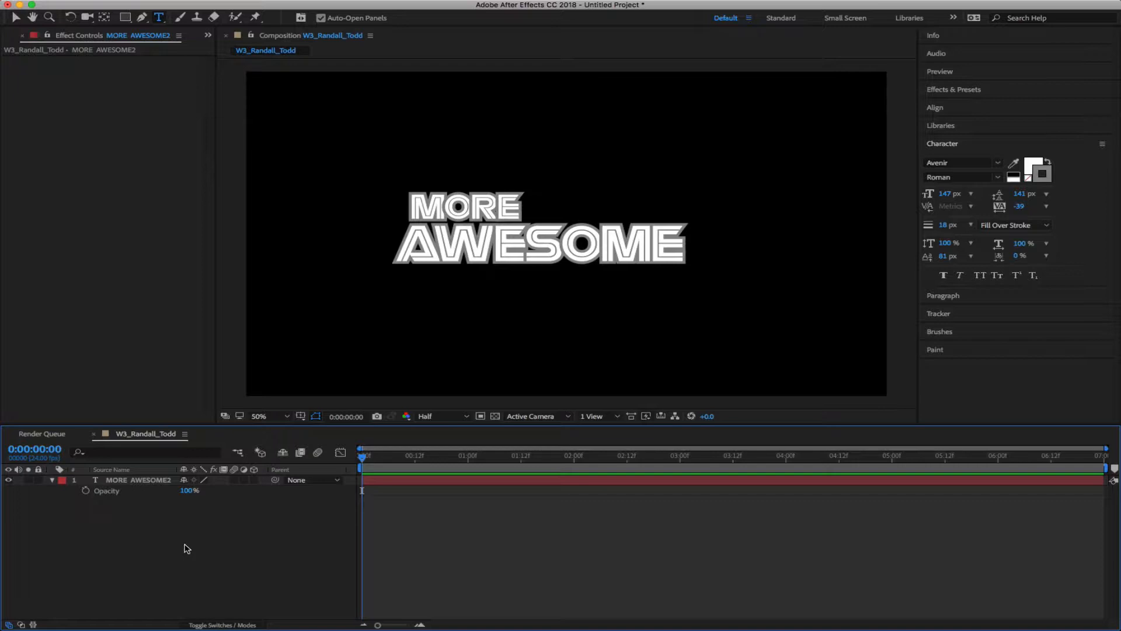
pyautogui.click(167, 479)
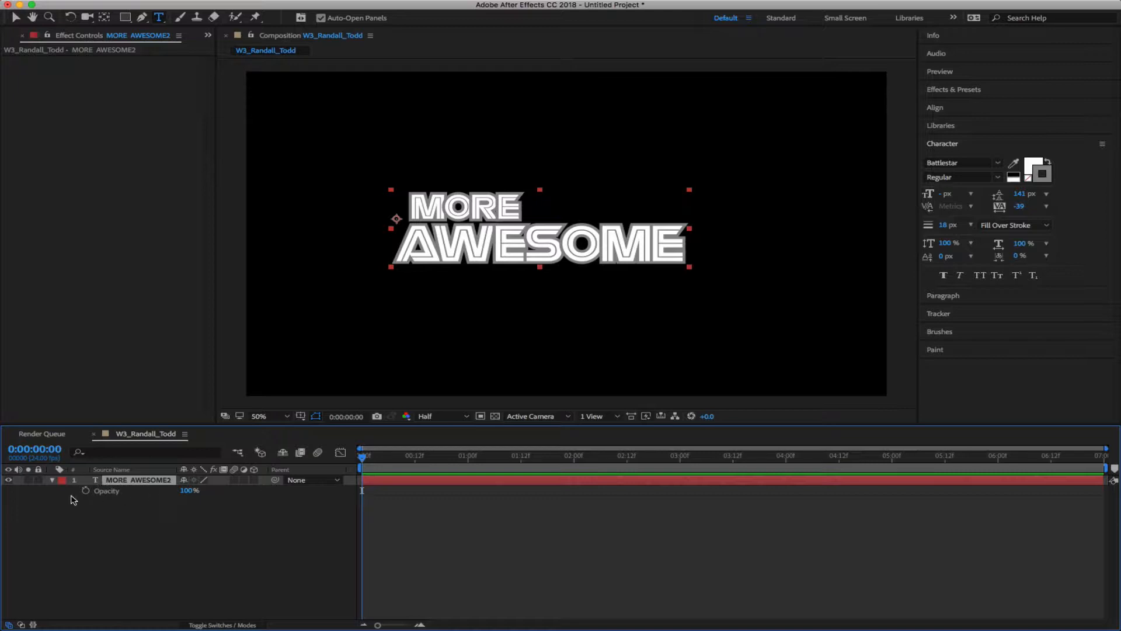
pyautogui.click(53, 480)
pyautogui.click(53, 480)
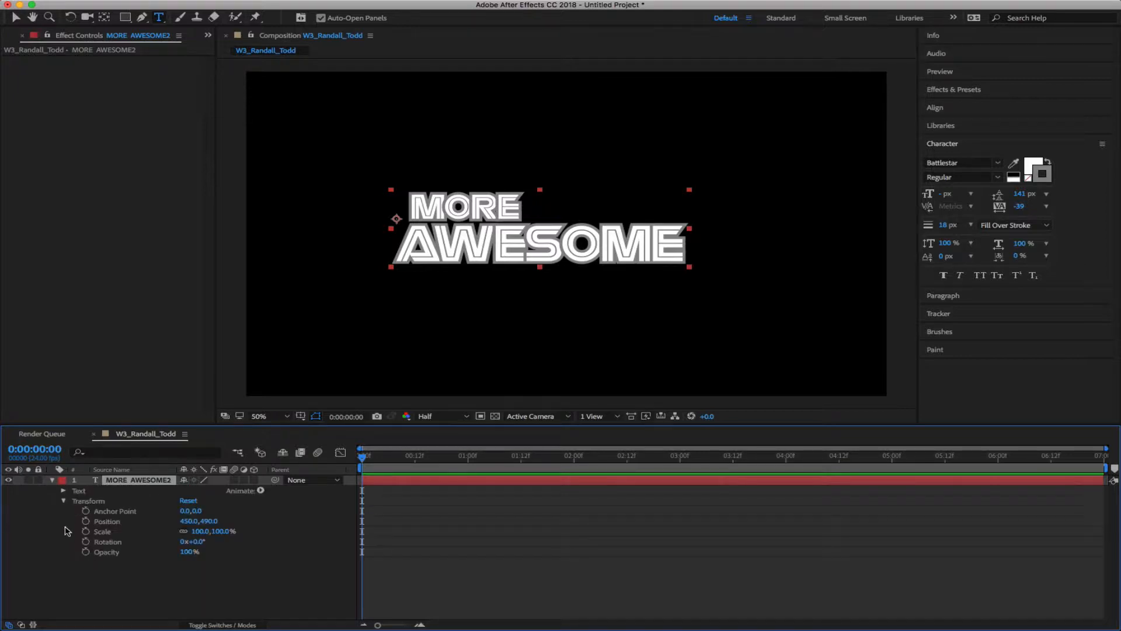
pyautogui.click(63, 501)
pyautogui.click(63, 491)
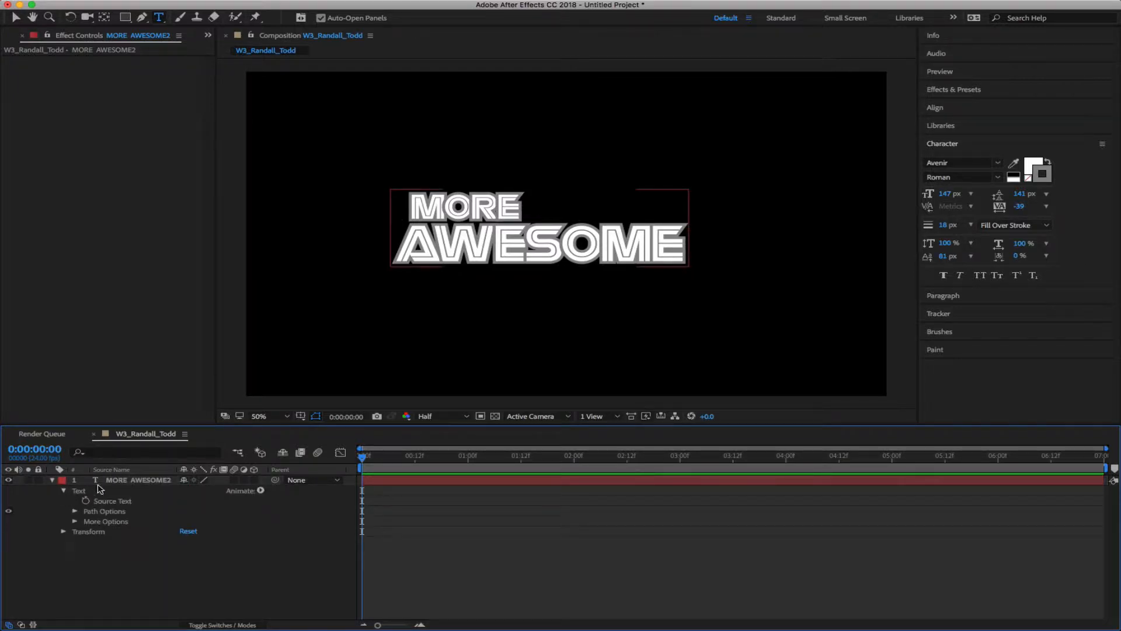
# Maximize the timeline and review Source Text, Path Options and More Options
pyautogui.press('`')
pyautogui.click(94, 83)
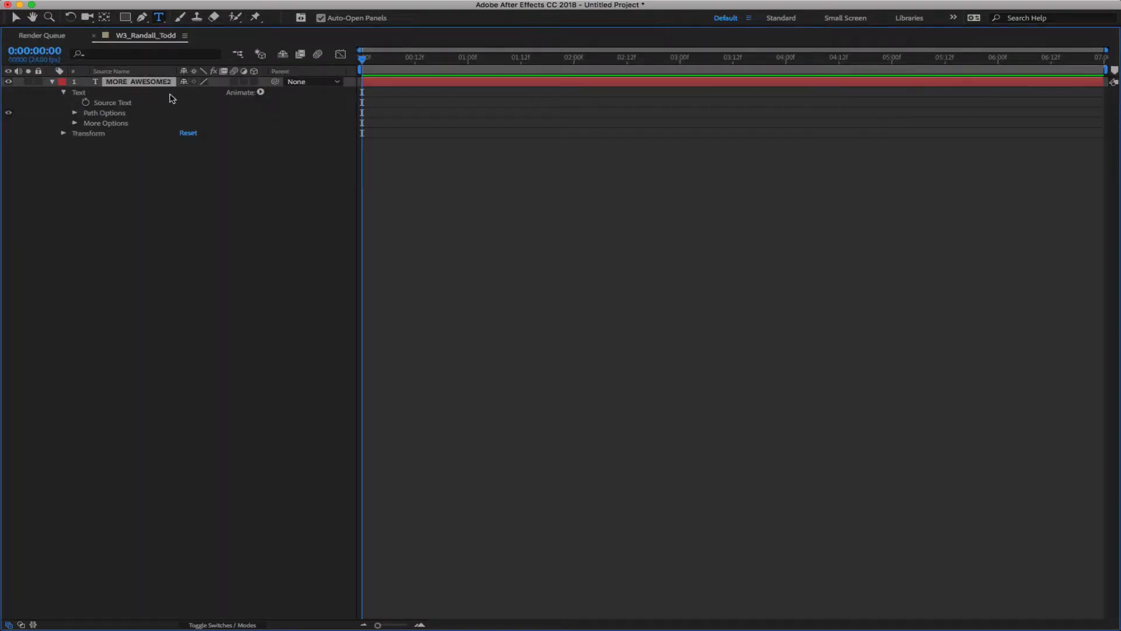
pyautogui.click(63, 92)
pyautogui.click(64, 92)
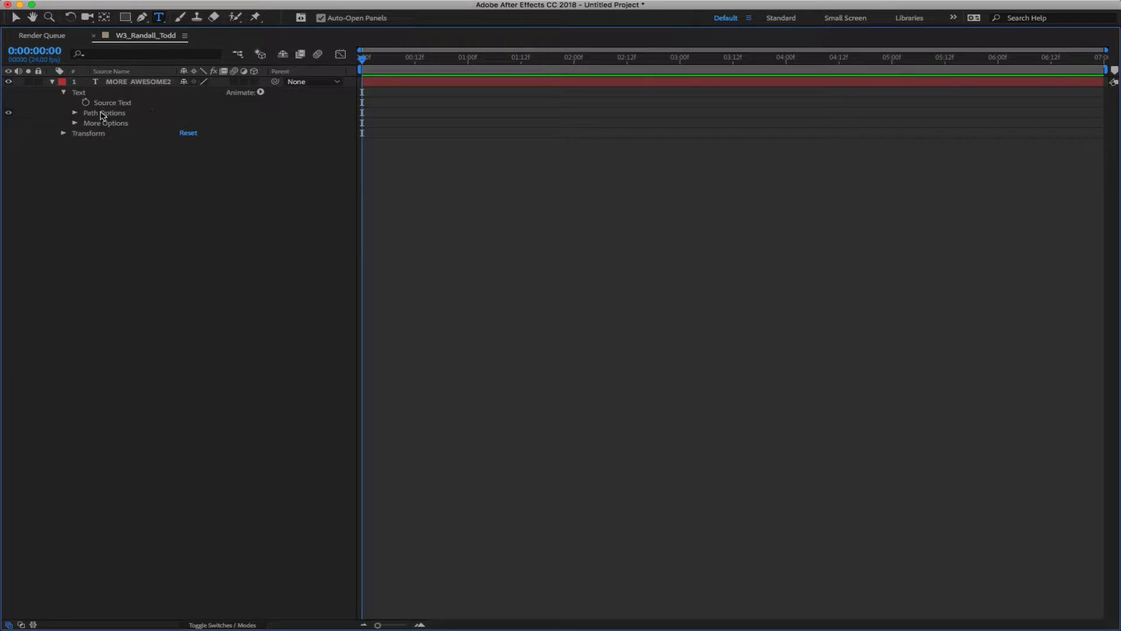
pyautogui.click(74, 123)
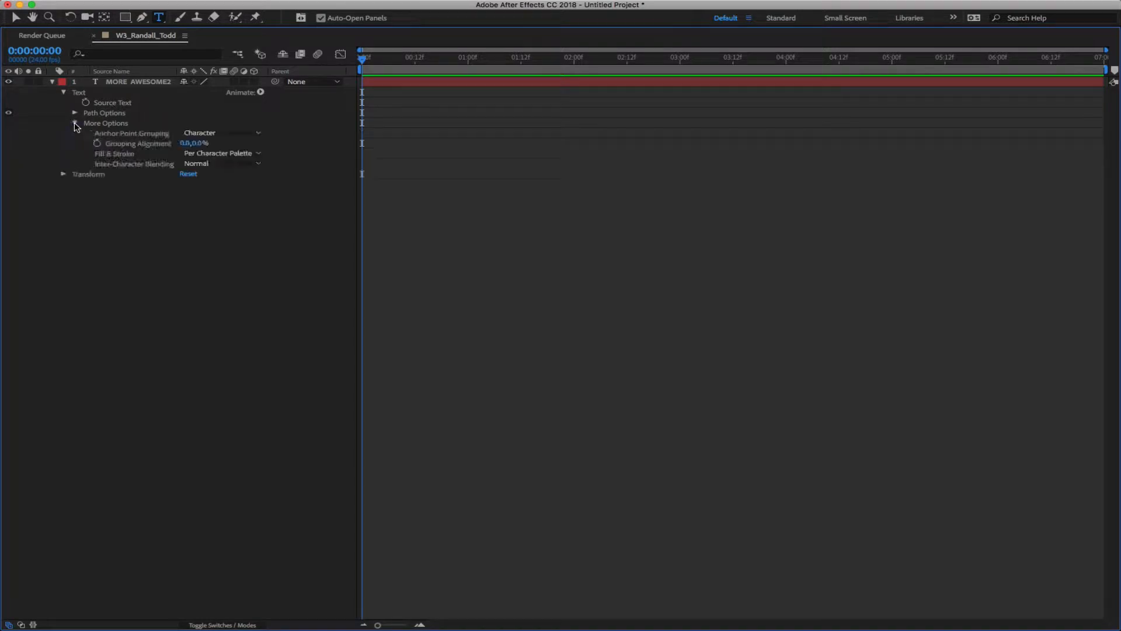
pyautogui.click(75, 124)
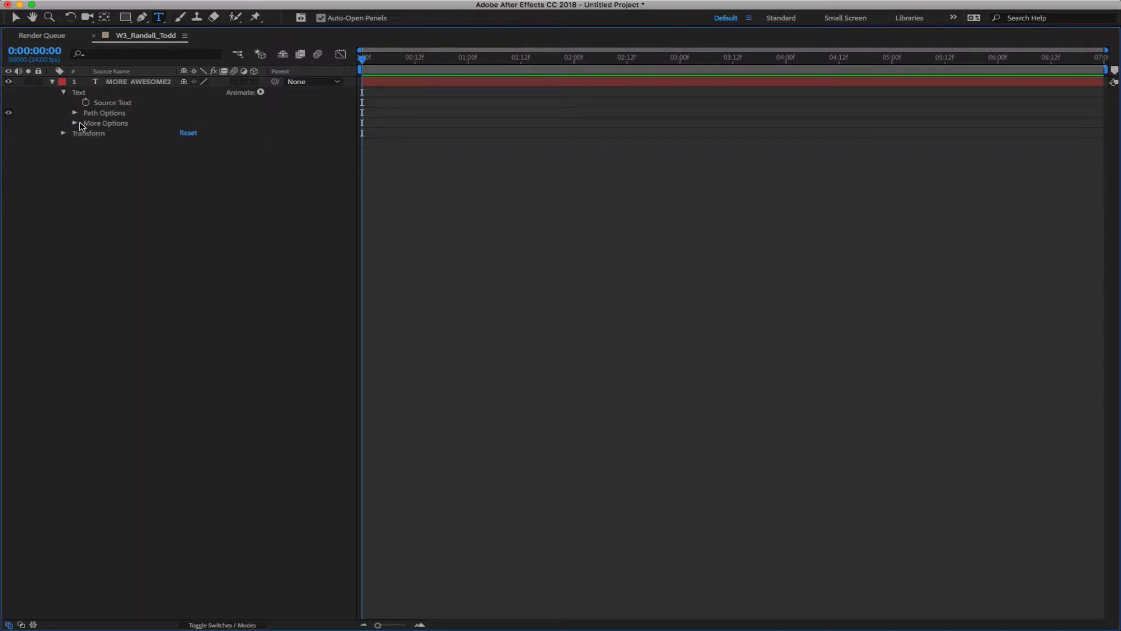
# Add a Scale animator to MORE AWESOME2, creating Animator 1 with Range Selector 1
pyautogui.click(261, 93)
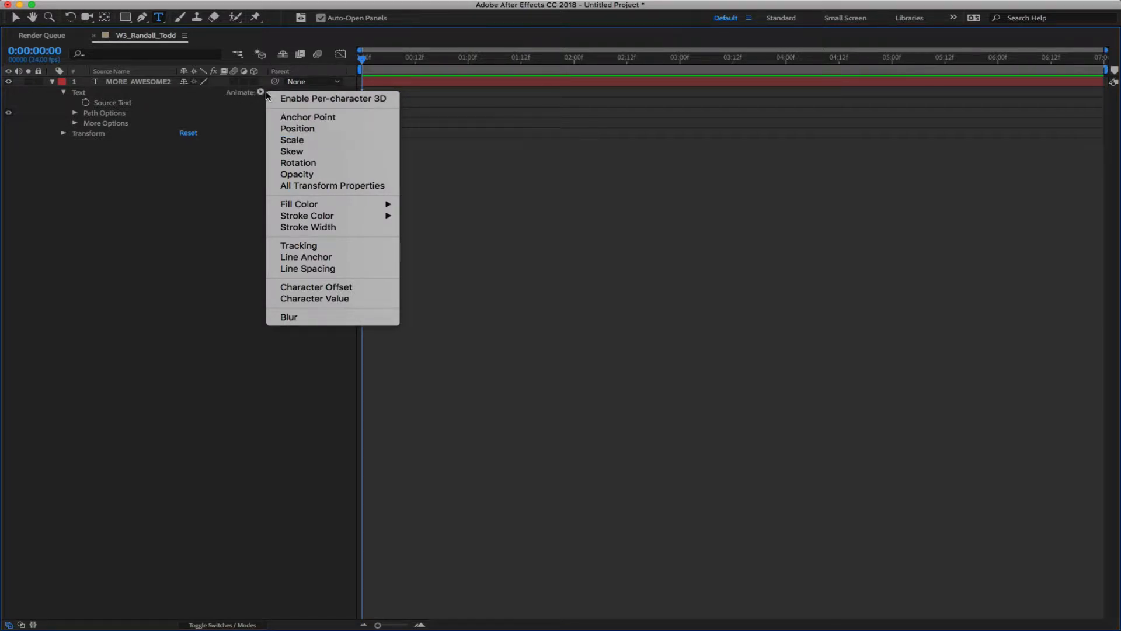
pyautogui.click(292, 141)
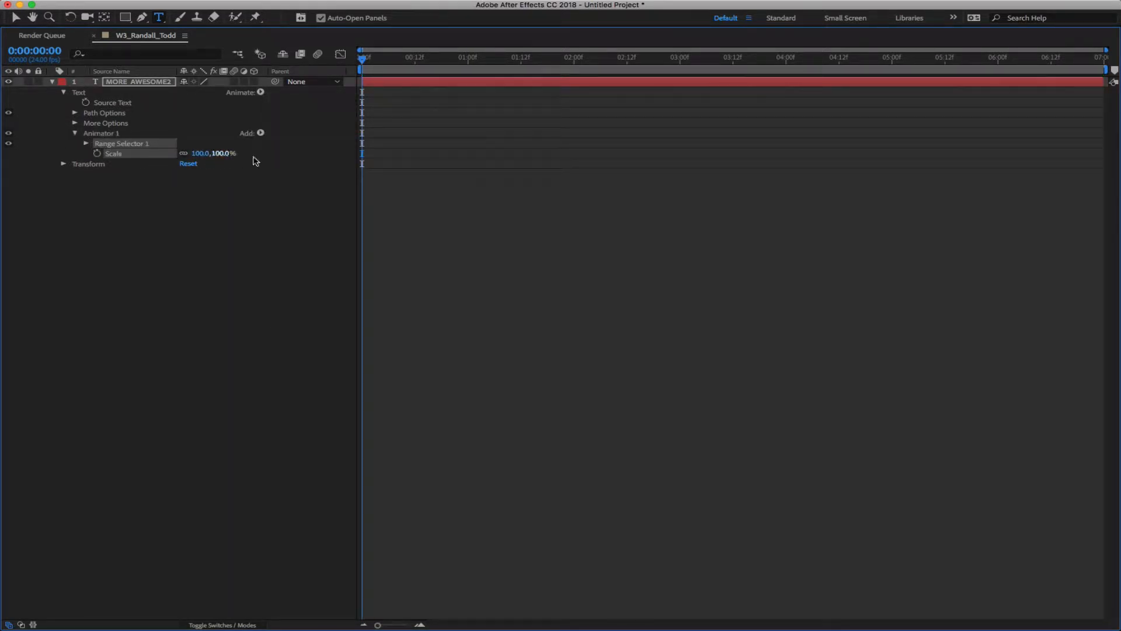
# Restore the normal layout and scrub Animator 1's Scale, trying 47% and 120%
pyautogui.press('`')
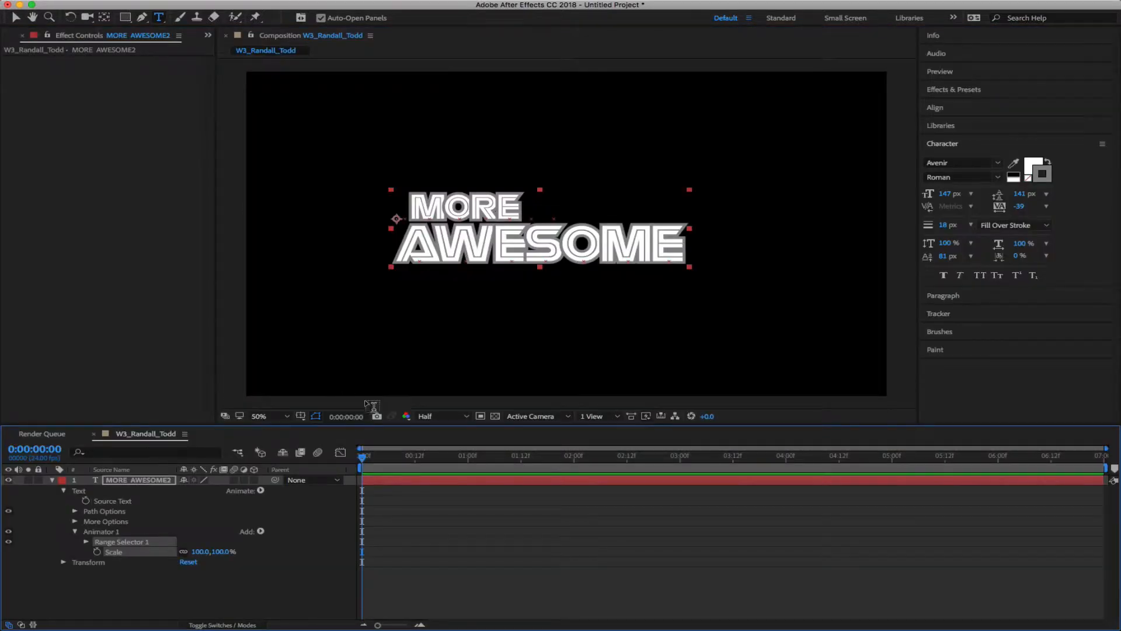
pyautogui.click(297, 584)
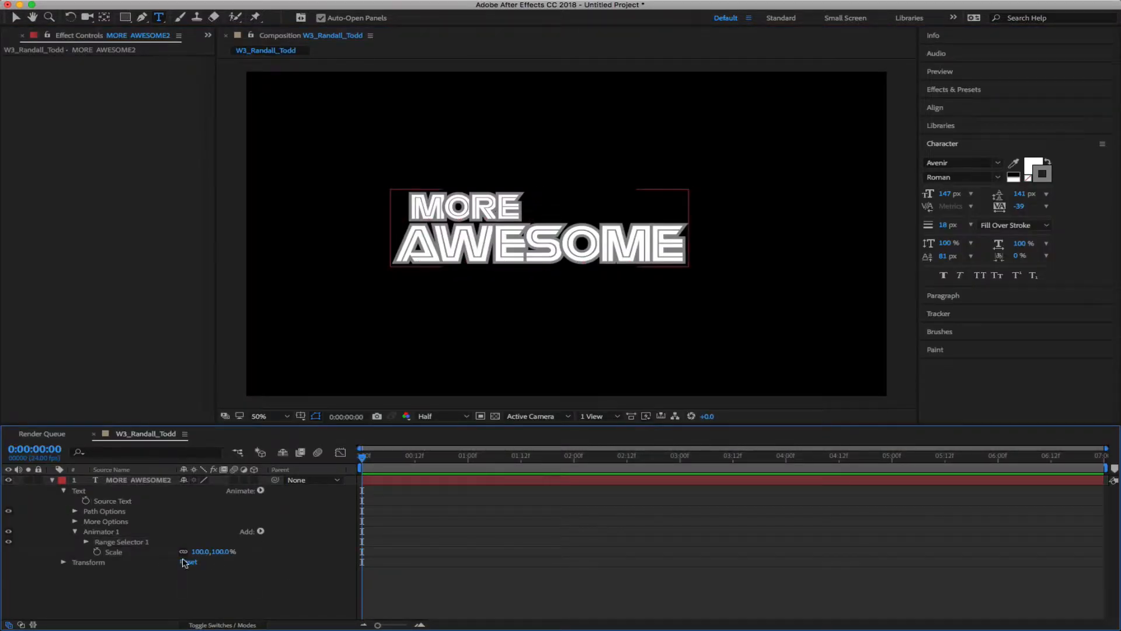
pyautogui.moveTo(220, 551)
pyautogui.mouseDown()
pyautogui.moveTo(182, 551)
pyautogui.moveTo(223, 552)
pyautogui.mouseUp()
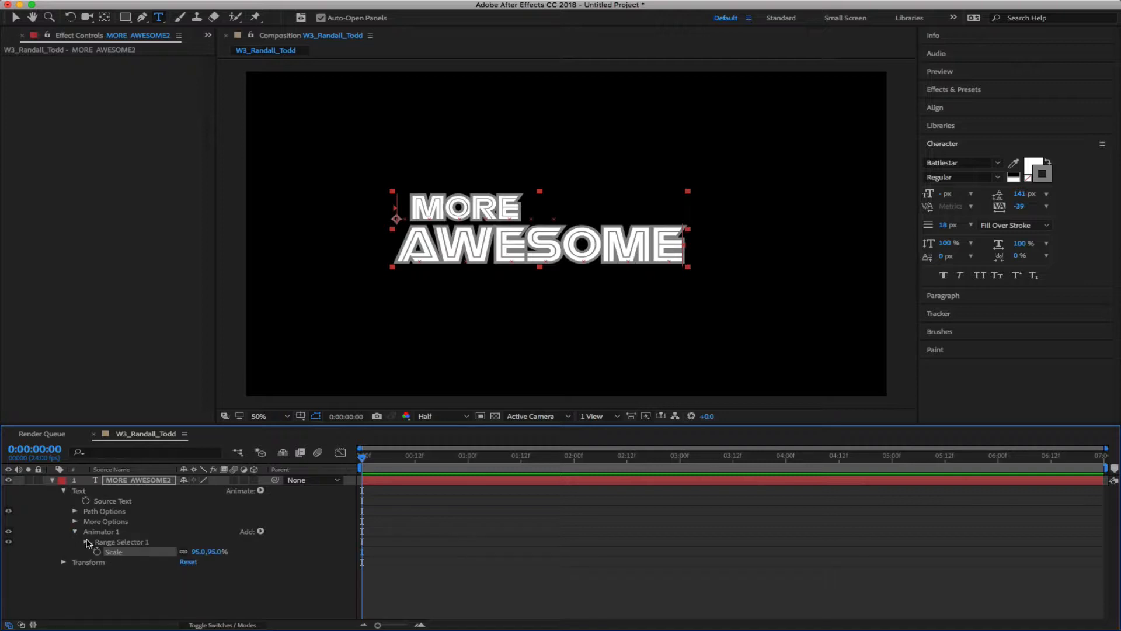
pyautogui.click(74, 521)
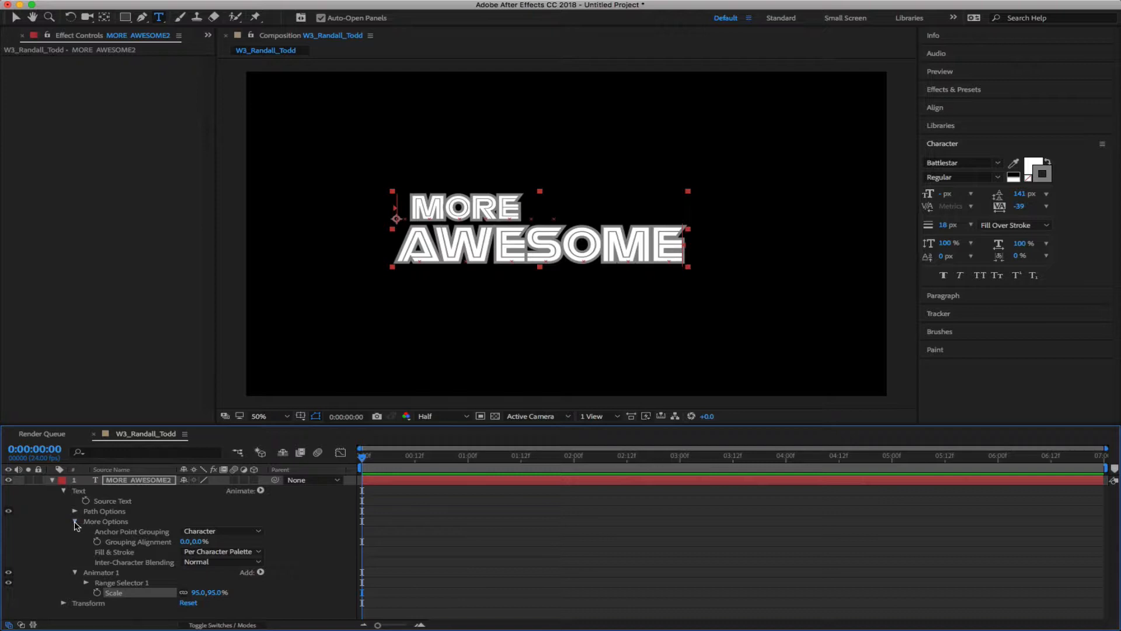
pyautogui.click(75, 522)
pyautogui.click(75, 521)
pyautogui.moveTo(216, 592)
pyautogui.mouseDown()
pyautogui.moveTo(184, 592)
pyautogui.moveTo(243, 591)
pyautogui.moveTo(171, 593)
pyautogui.moveTo(217, 593)
pyautogui.mouseUp()
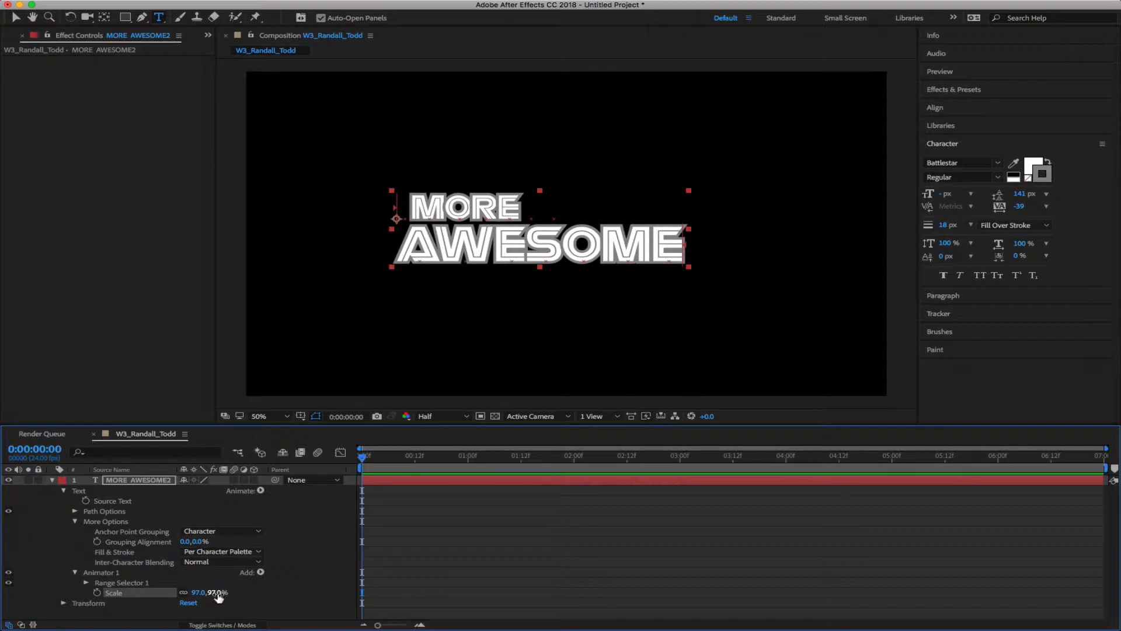
# Type Scale 10%, then 0%, leaving Animator 1's Scale at 0.0, 0.0%
pyautogui.click(217, 591)
pyautogui.write('10')
pyautogui.press('Return')
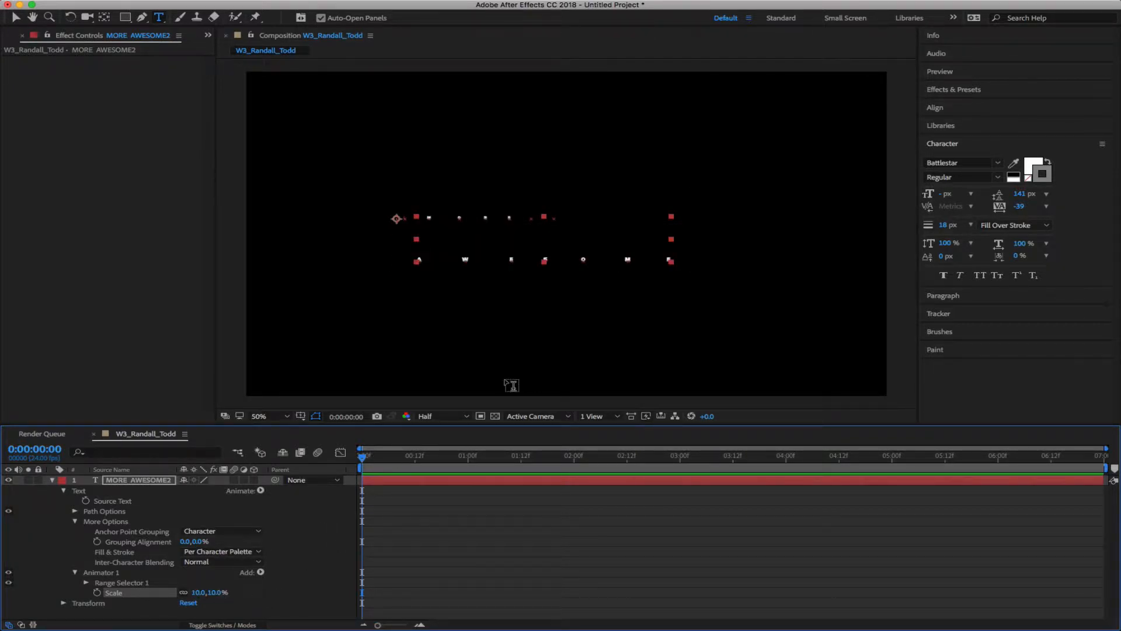
pyautogui.click(217, 592)
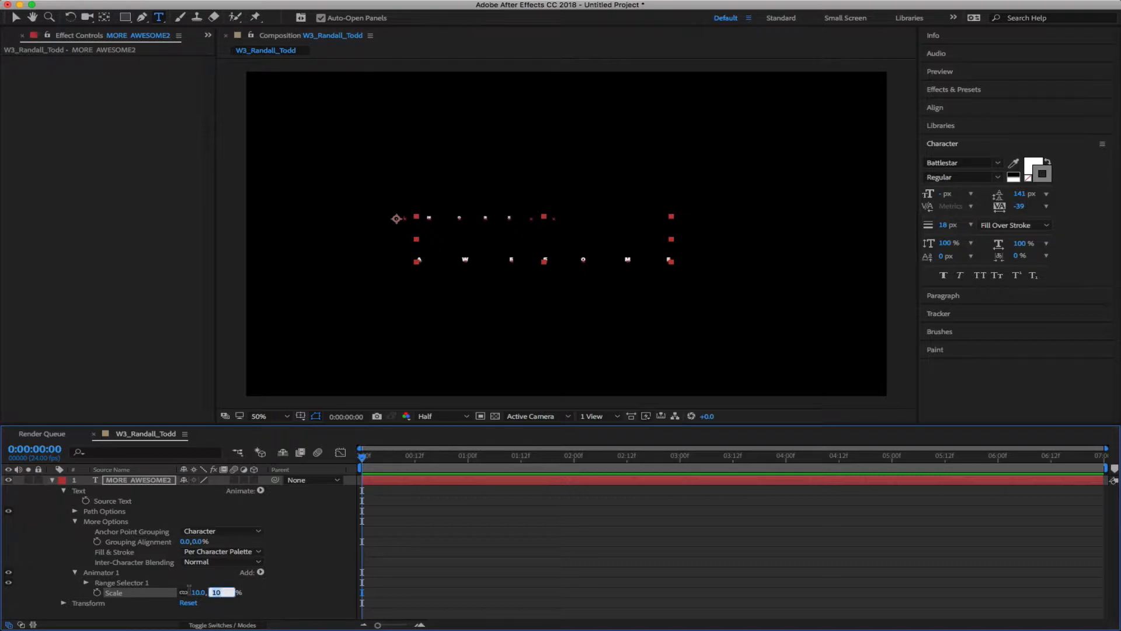
pyautogui.write('0')
pyautogui.click(298, 587)
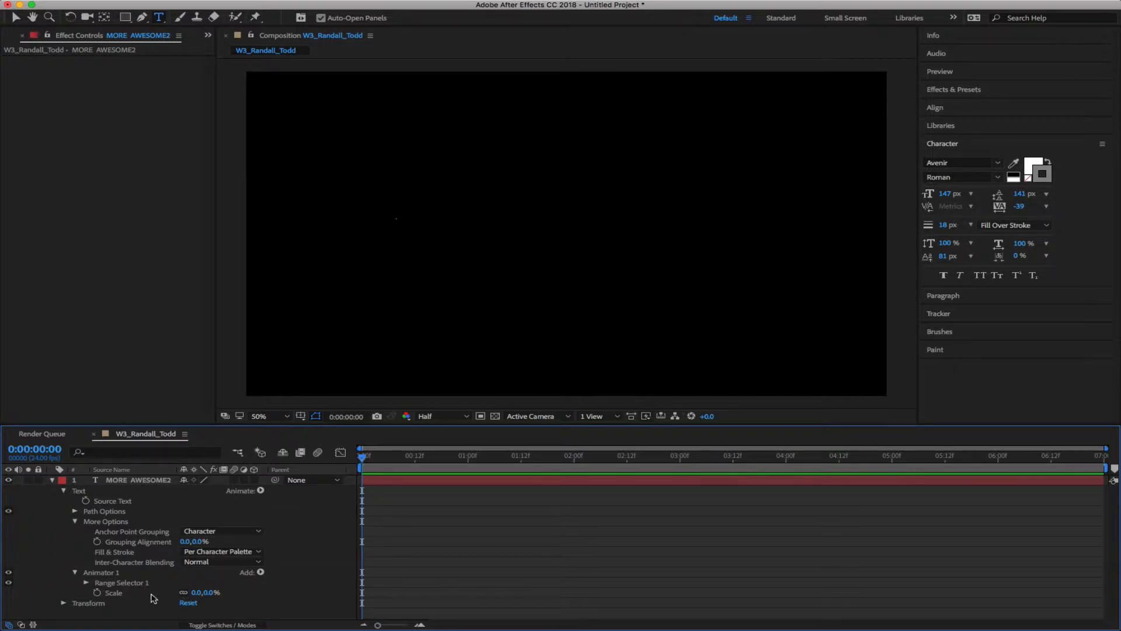
# Keyframe Animator 1's Scale at 0% on frame 0 and 100% at one second
pyautogui.click(98, 592)
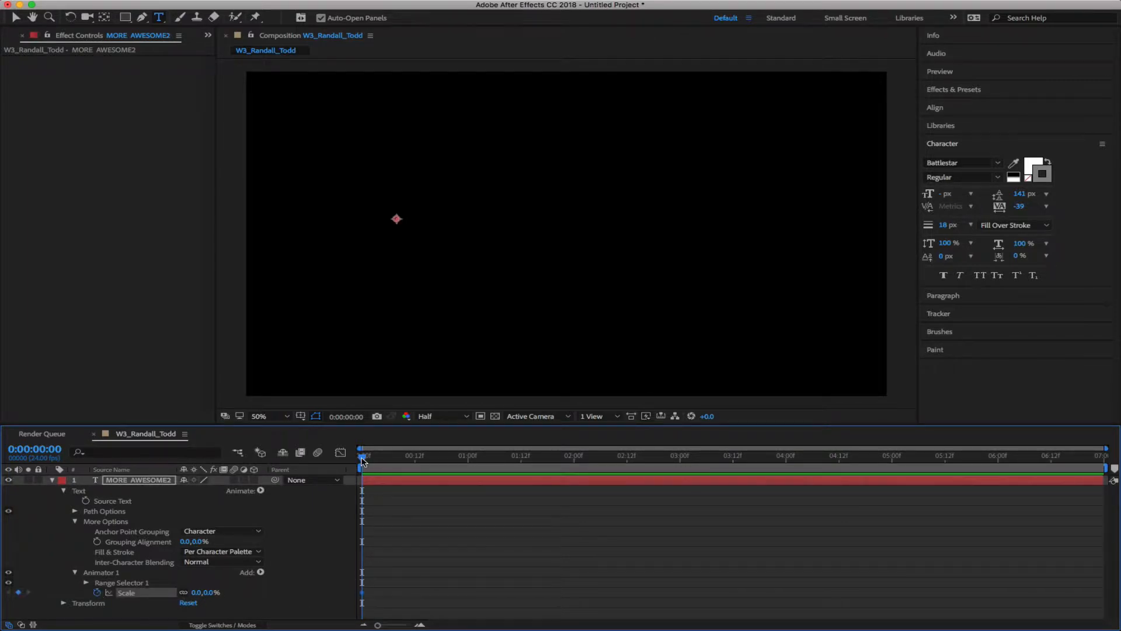
pyautogui.moveTo(364, 458); pyautogui.dragTo(464, 512)
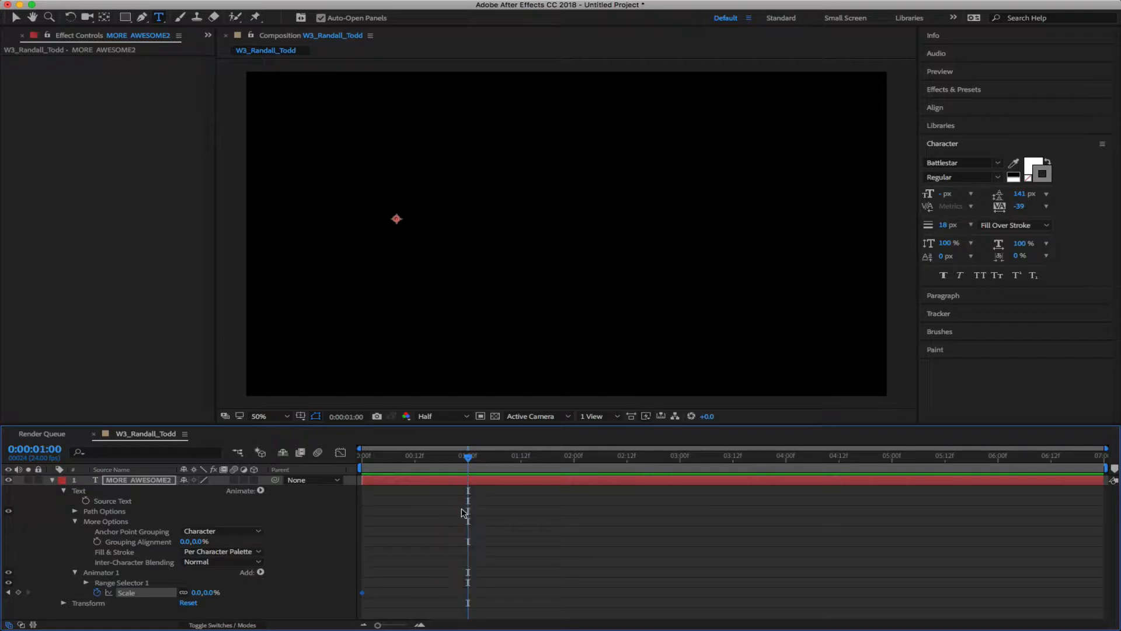
pyautogui.click(211, 592)
pyautogui.write('100')
pyautogui.press('Return')
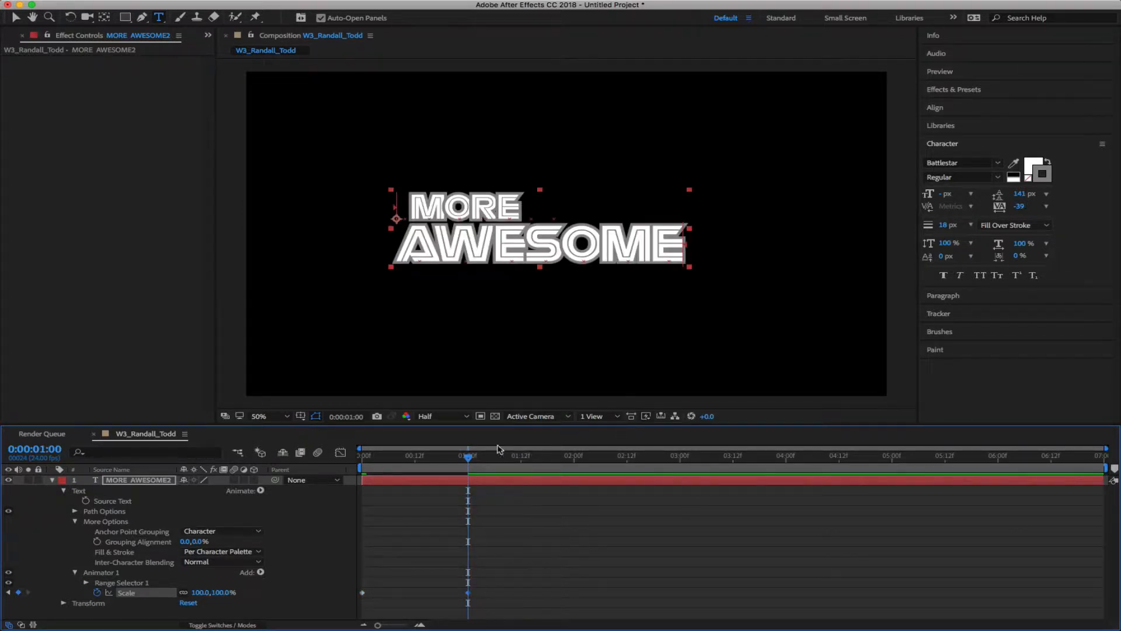
# Preview the letters growing in from the start, then expand Range Selector 1
pyautogui.moveTo(468, 458); pyautogui.dragTo(528, 537)
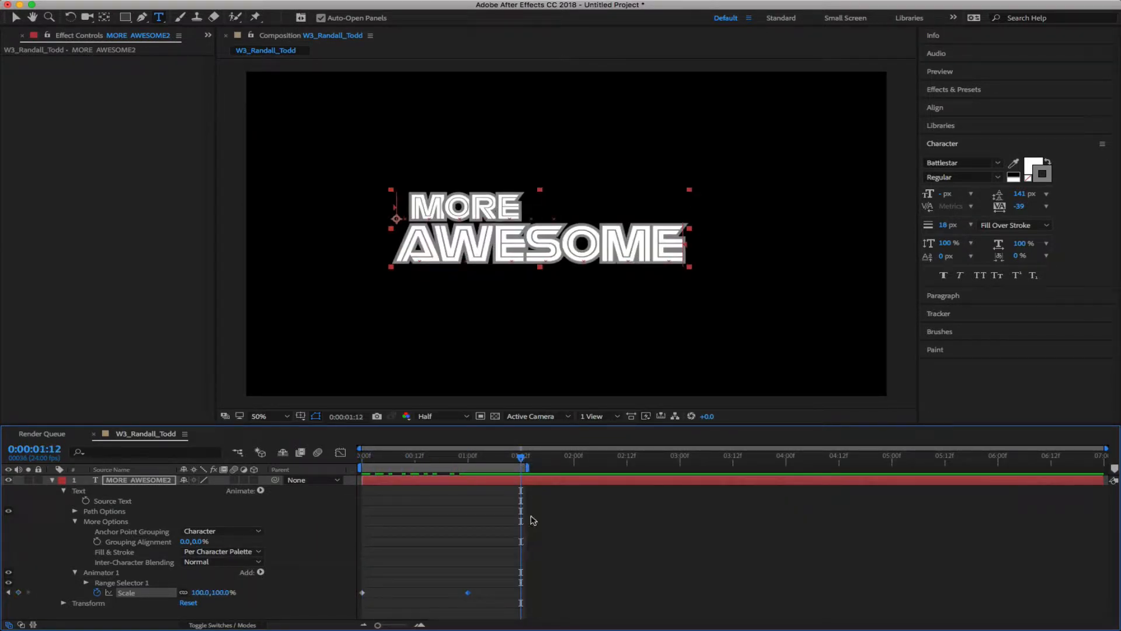
pyautogui.press('space')
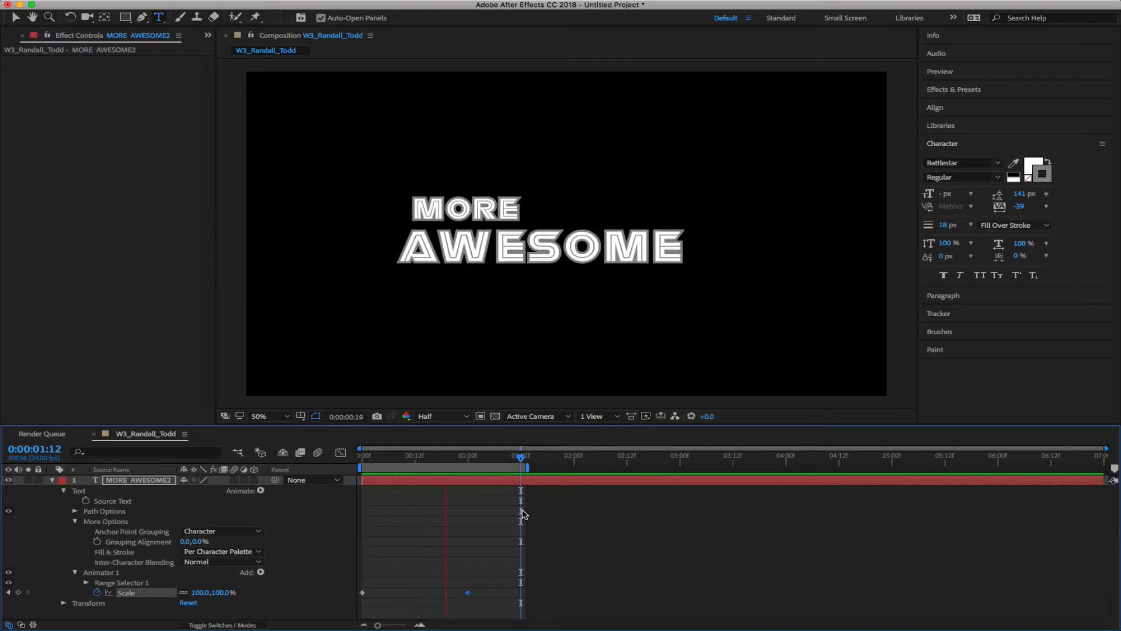
pyautogui.press('space')
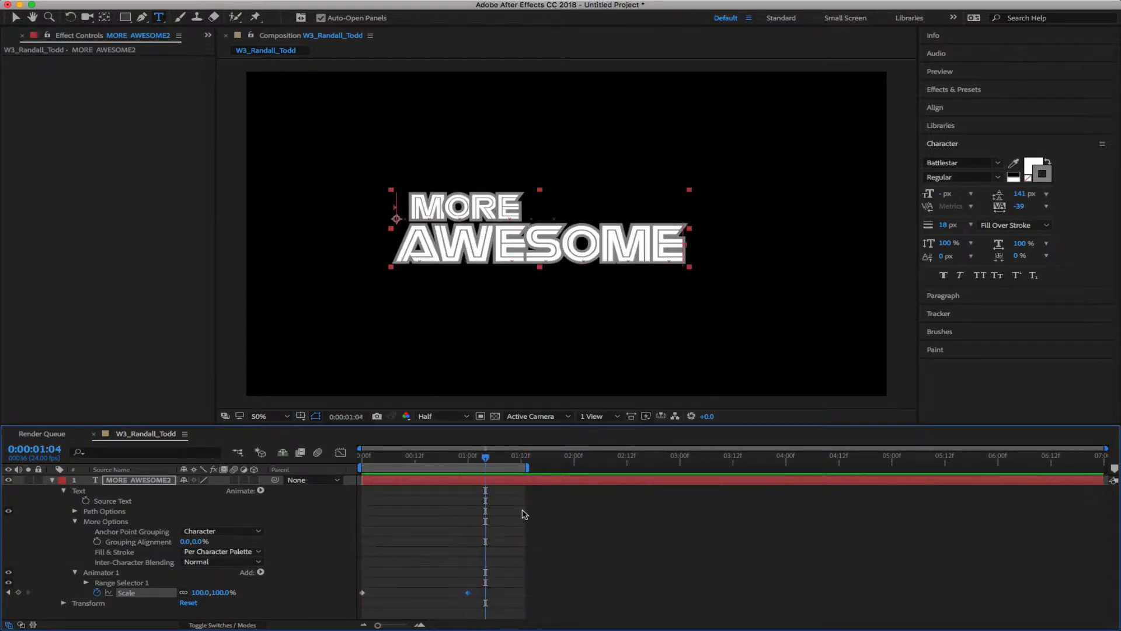
pyautogui.moveTo(489, 459); pyautogui.dragTo(415, 467)
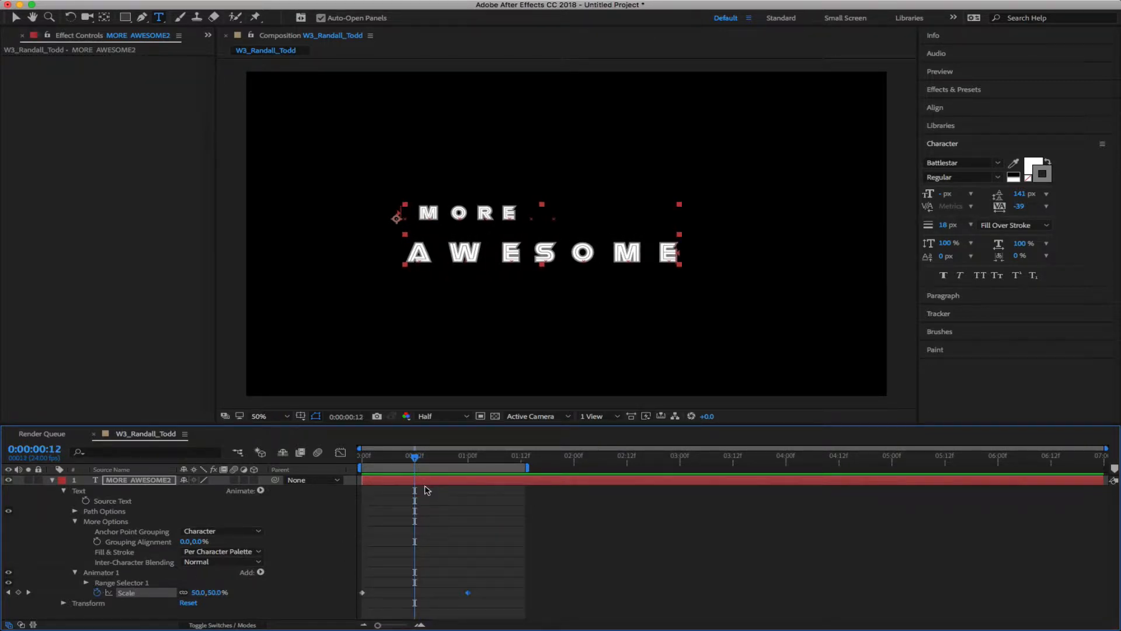
pyautogui.click(85, 582)
pyautogui.scroll(-2, 220, 557)
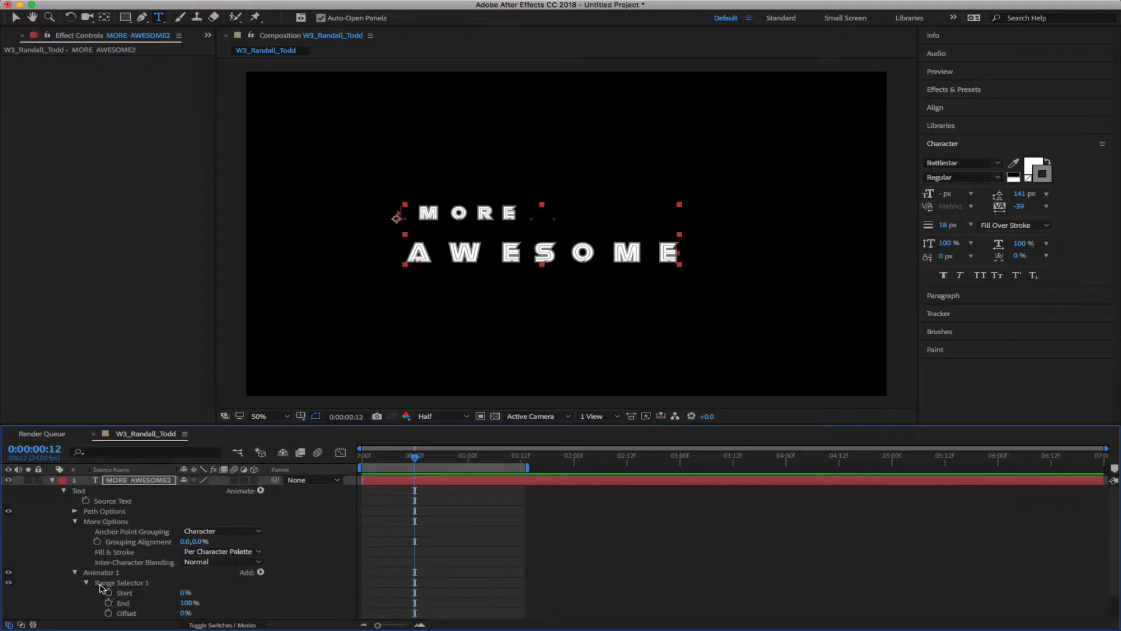
# Re-expand Range Selector 1 to show its Start, End and Offset
pyautogui.press('`')
pyautogui.click(87, 185)
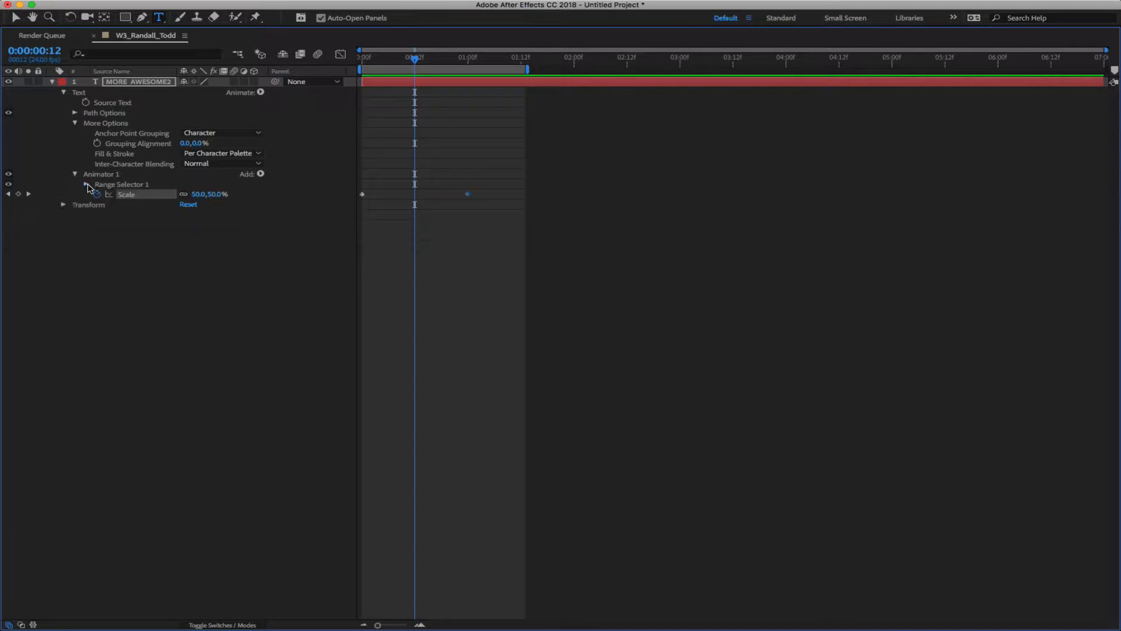
pyautogui.click(87, 184)
pyautogui.press('`')
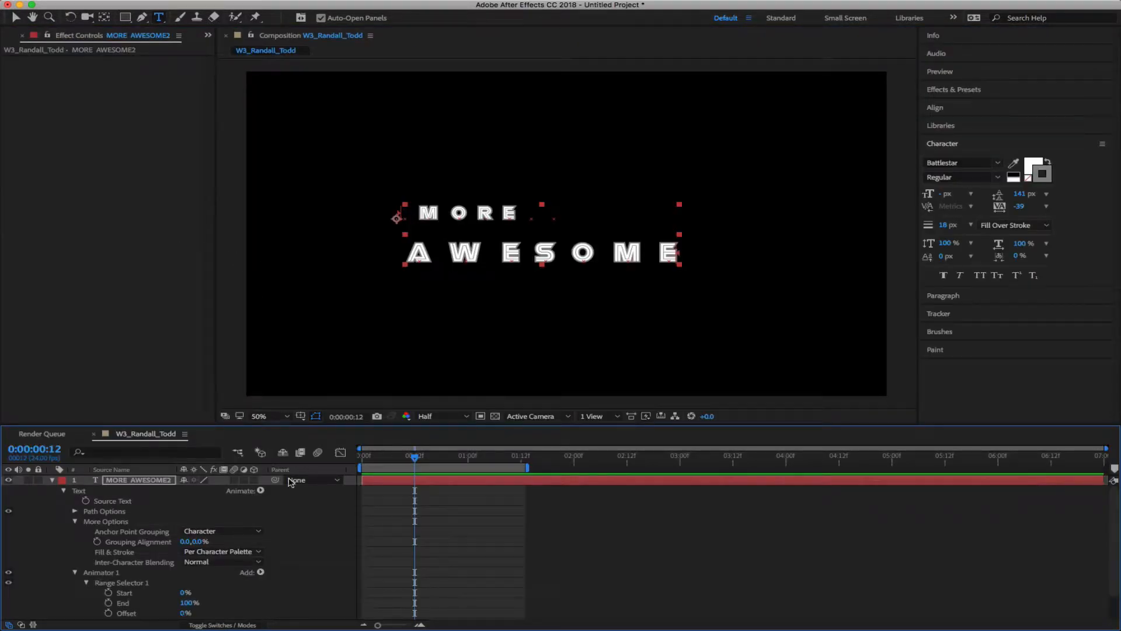
pyautogui.scroll(-2, 274, 575)
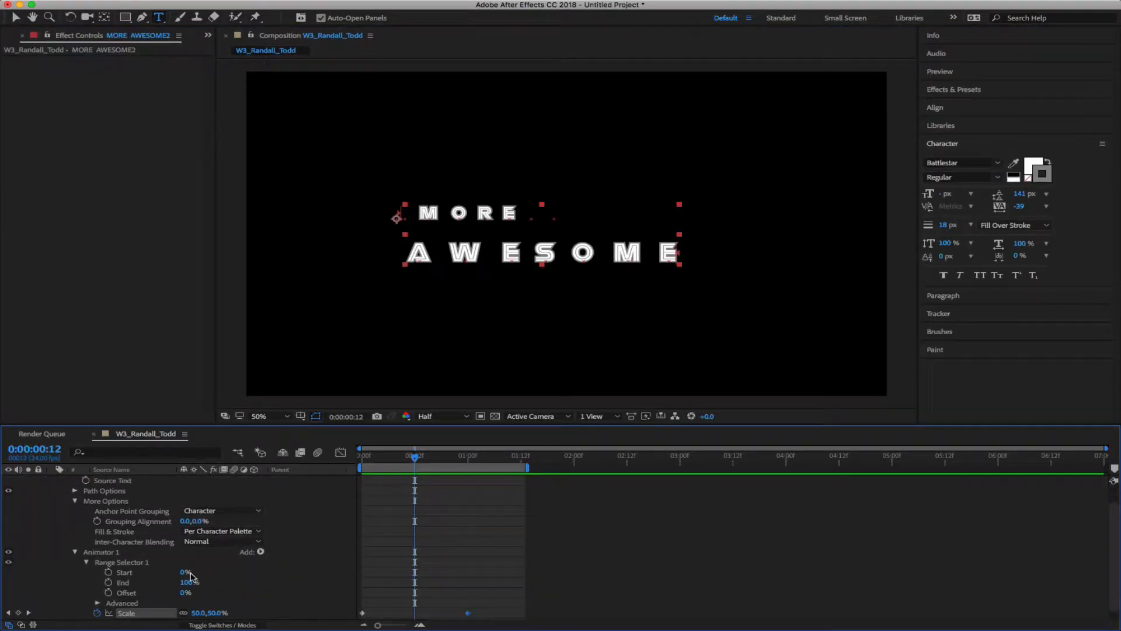
# Scrub the Range Start while previewing, finishing with Start at 100%
pyautogui.moveTo(182, 575)
pyautogui.mouseDown()
pyautogui.moveTo(248, 572)
pyautogui.moveTo(187, 573)
pyautogui.mouseUp()
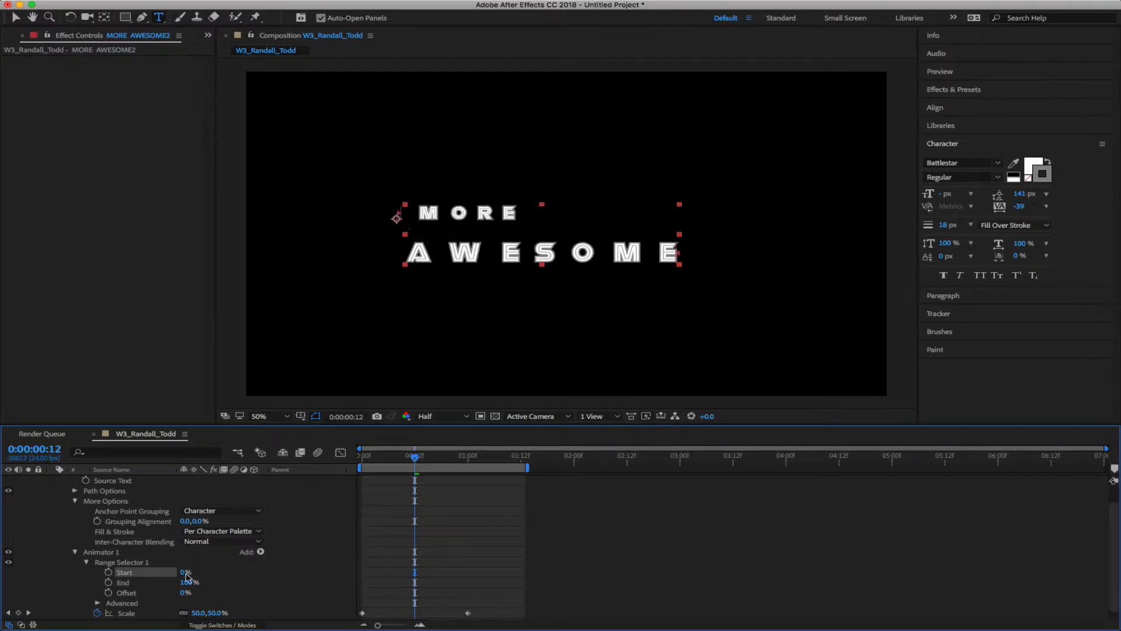
pyautogui.moveTo(414, 459); pyautogui.dragTo(318, 466)
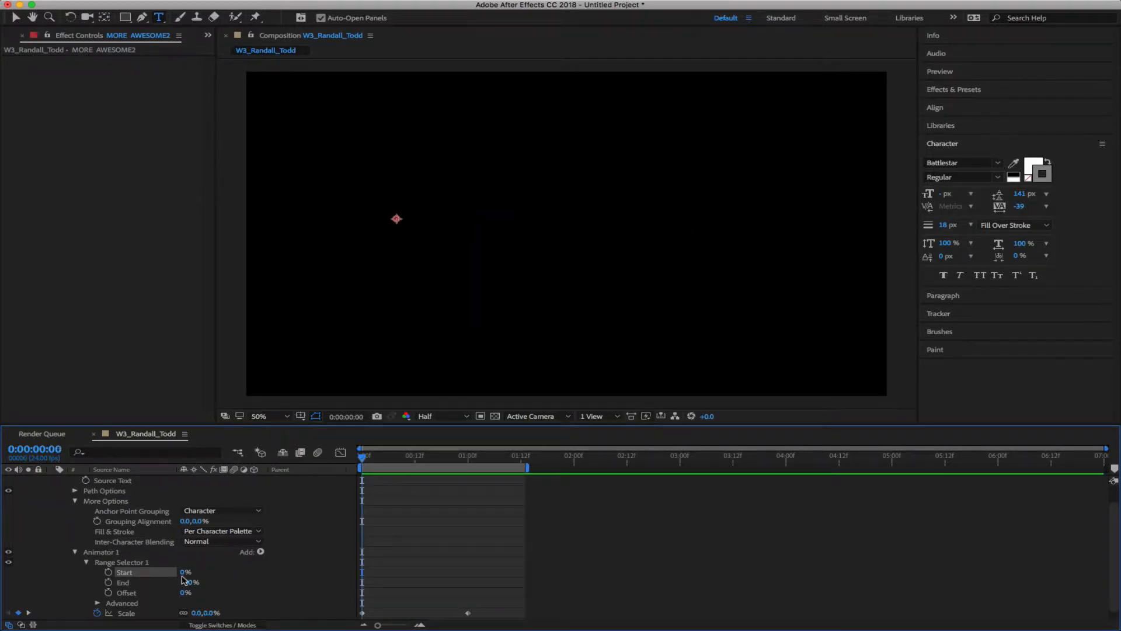
pyautogui.moveTo(186, 572)
pyautogui.mouseDown()
pyautogui.moveTo(259, 571)
pyautogui.moveTo(193, 572)
pyautogui.mouseUp()
pyautogui.press('space')
pyautogui.press('space')
pyautogui.moveTo(182, 574); pyautogui.dragTo(270, 571)
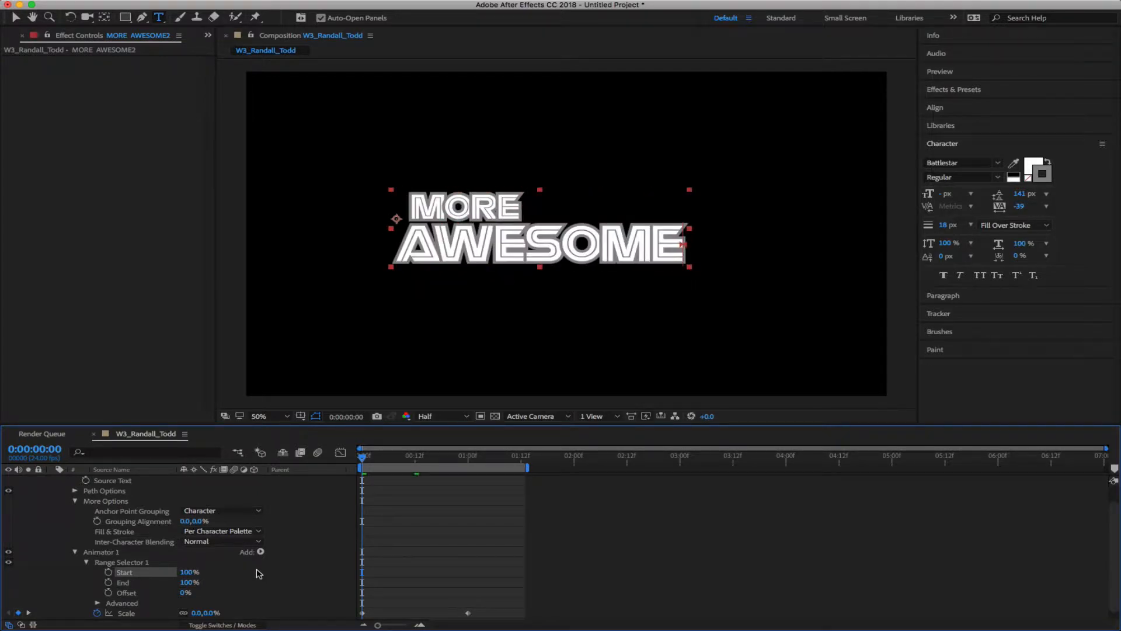
pyautogui.moveTo(187, 585); pyautogui.dragTo(271, 578)
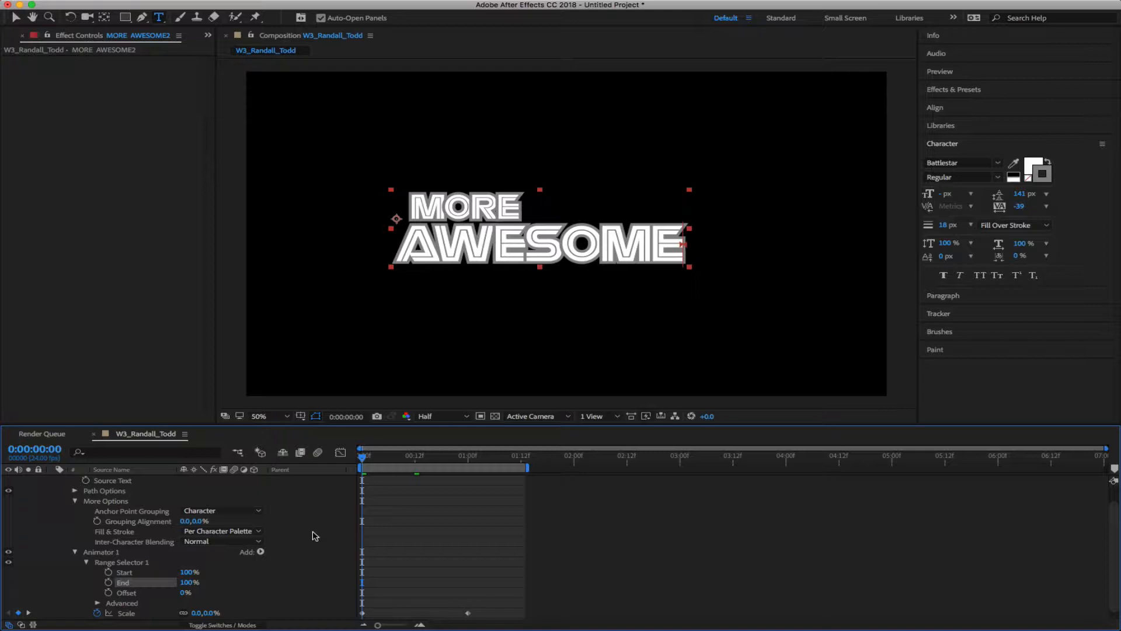
pyautogui.scroll(2, 302, 569)
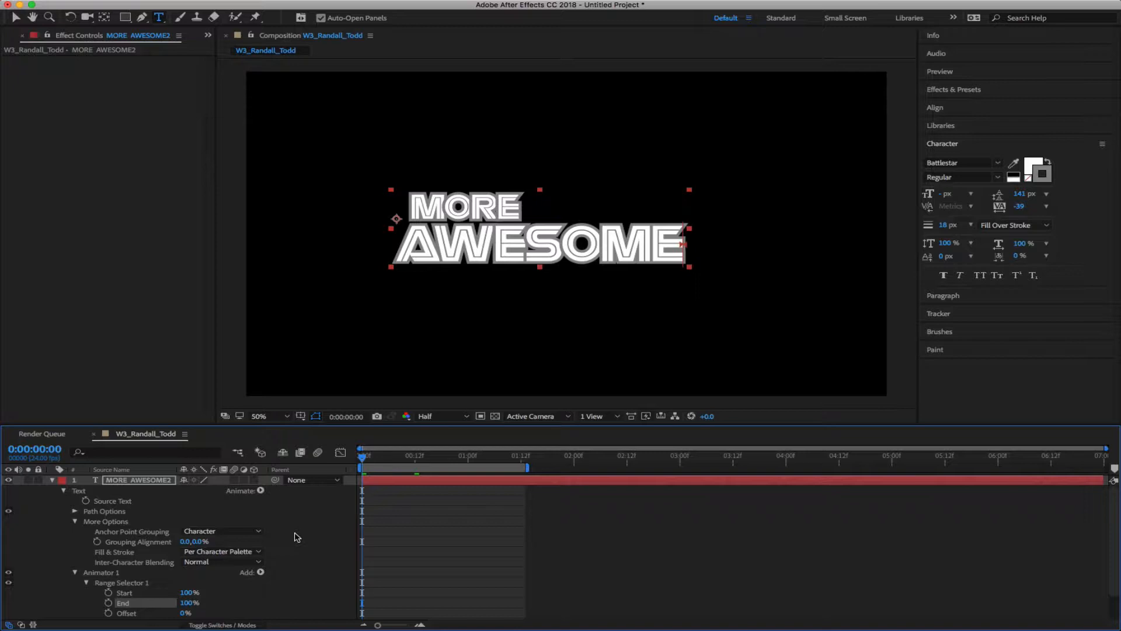
# Add Opacity to Animator 1 and reset Range Selector Start to 0%
pyautogui.click(260, 491)
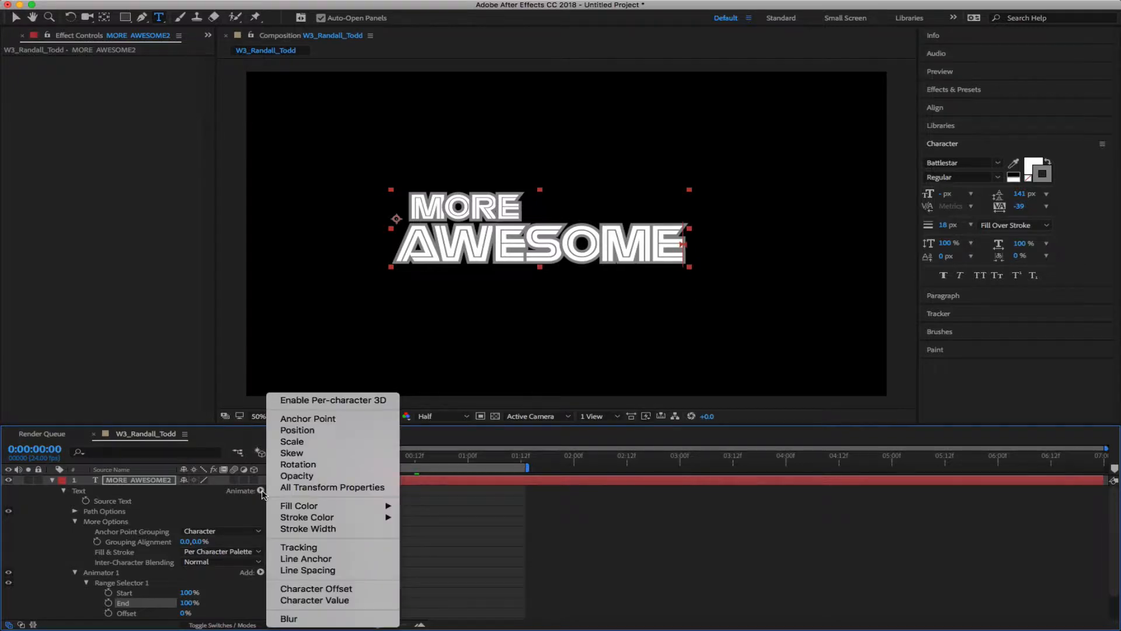
pyautogui.click(297, 476)
pyautogui.scroll(-1, 298, 576)
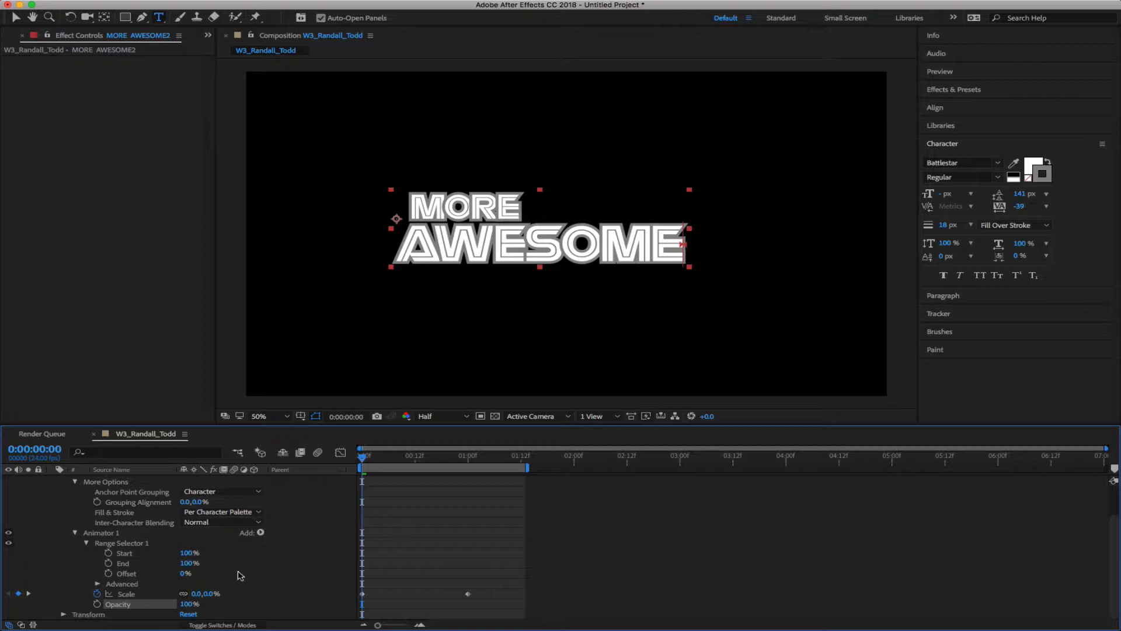
pyautogui.moveTo(187, 603); pyautogui.dragTo(287, 593)
pyautogui.moveTo(362, 457); pyautogui.dragTo(380, 457)
pyautogui.press('Home')
pyautogui.moveTo(185, 553); pyautogui.dragTo(29, 548)
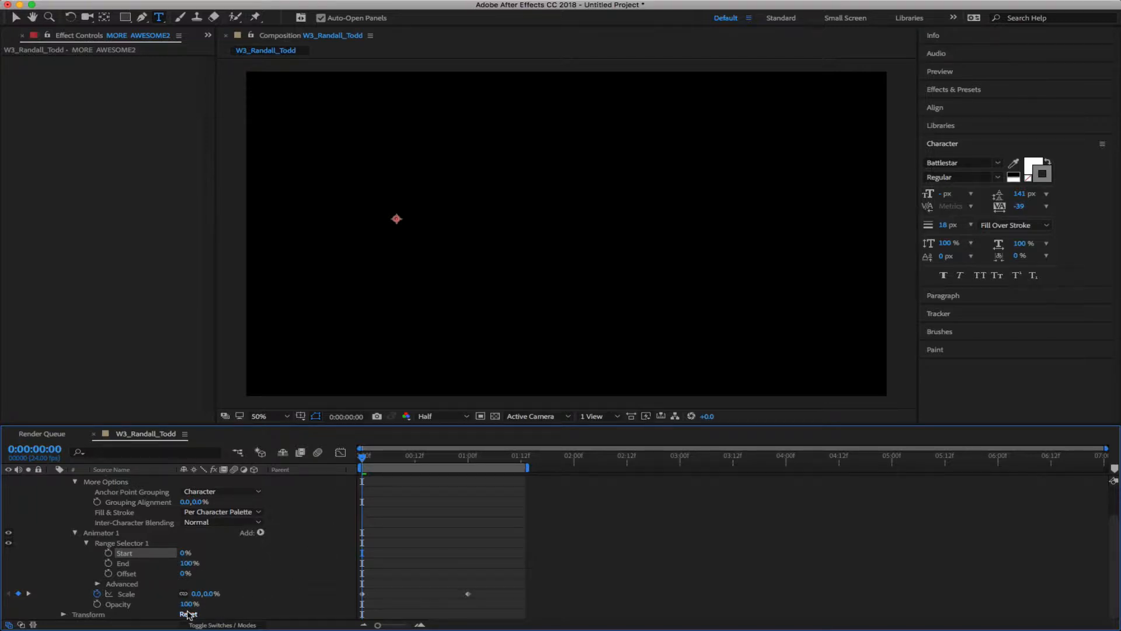
# Keyframe Animator 1's Opacity at 0% on frame 0 and 100% at one second
pyautogui.moveTo(365, 461); pyautogui.dragTo(469, 476)
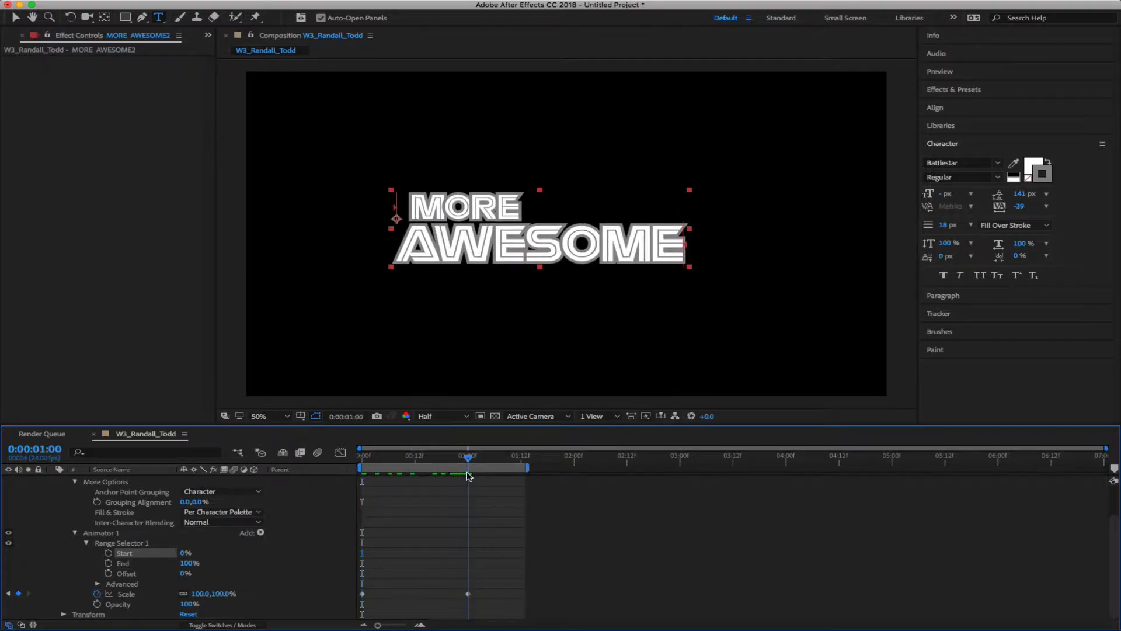
pyautogui.moveTo(188, 604); pyautogui.dragTo(245, 594)
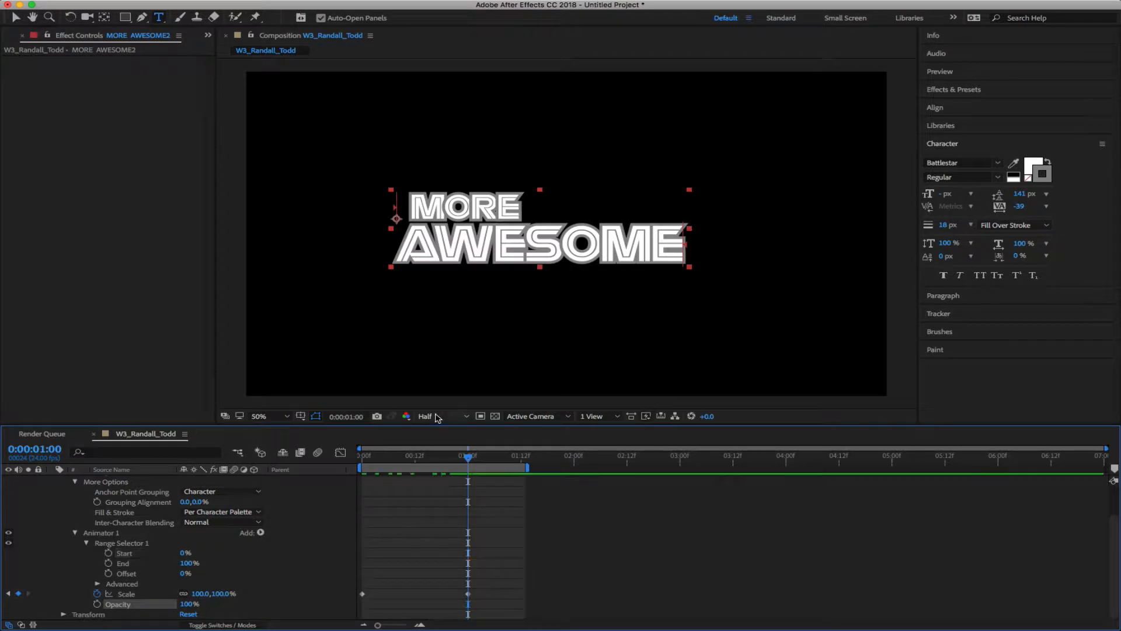
pyautogui.moveTo(467, 456); pyautogui.dragTo(362, 462)
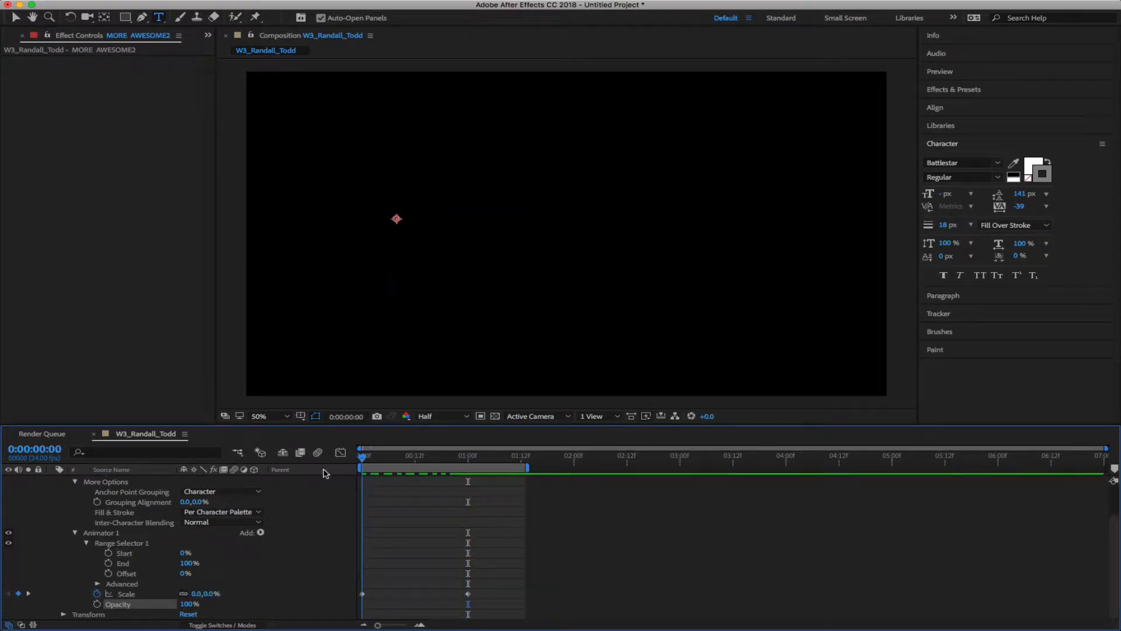
pyautogui.click(97, 603)
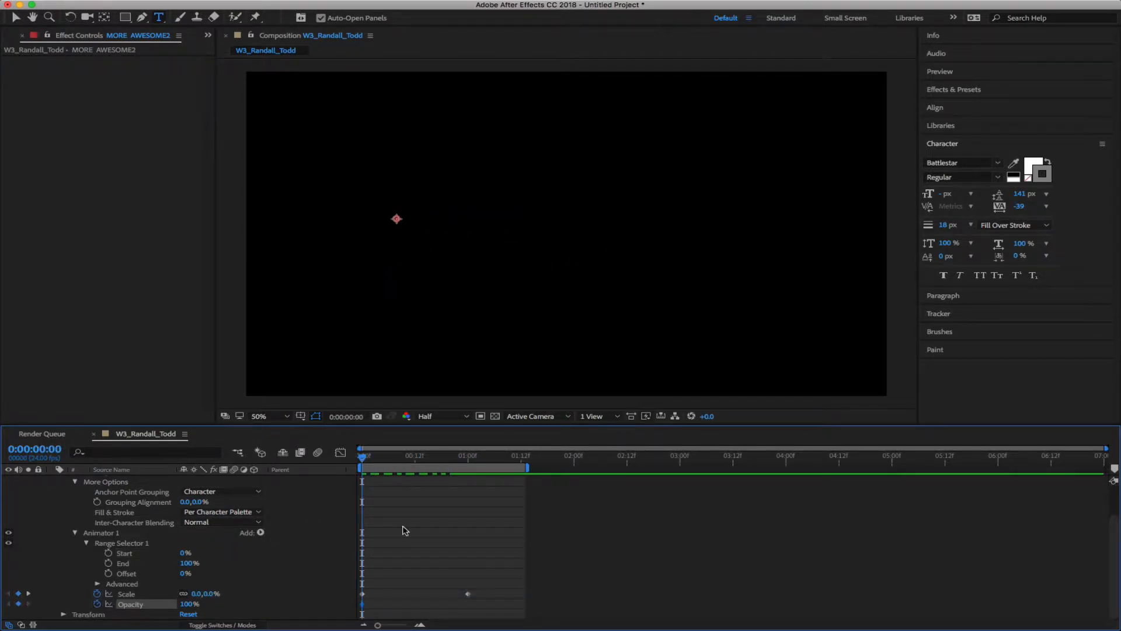
pyautogui.moveTo(363, 462); pyautogui.dragTo(470, 471)
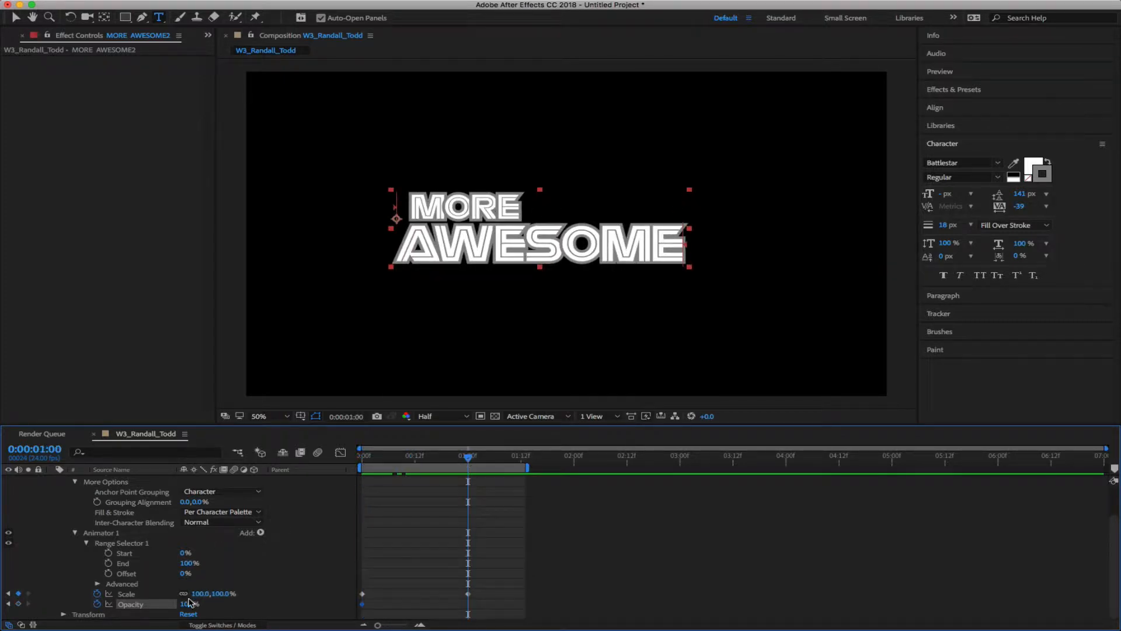
pyautogui.click(18, 604)
pyautogui.moveTo(468, 458); pyautogui.dragTo(268, 478)
pyautogui.click(188, 603)
pyautogui.write('0')
pyautogui.press('Return')
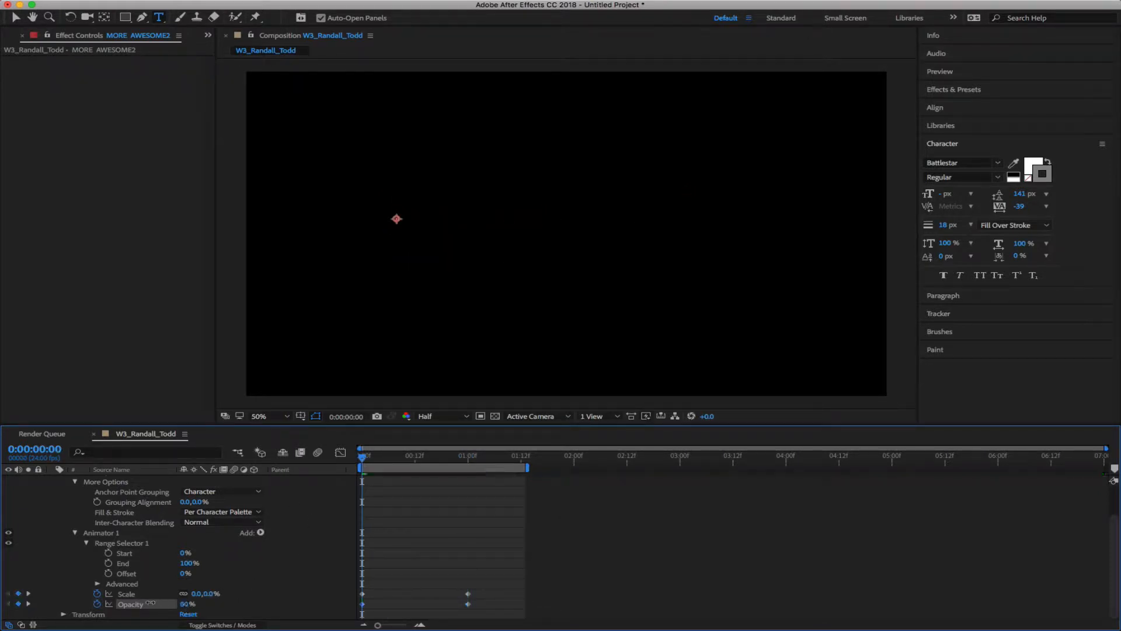
# Scrub through the fade-in, set Range Start to 29%, and zoom the viewer to 200% on MORE
pyautogui.moveTo(363, 457); pyautogui.dragTo(521, 461)
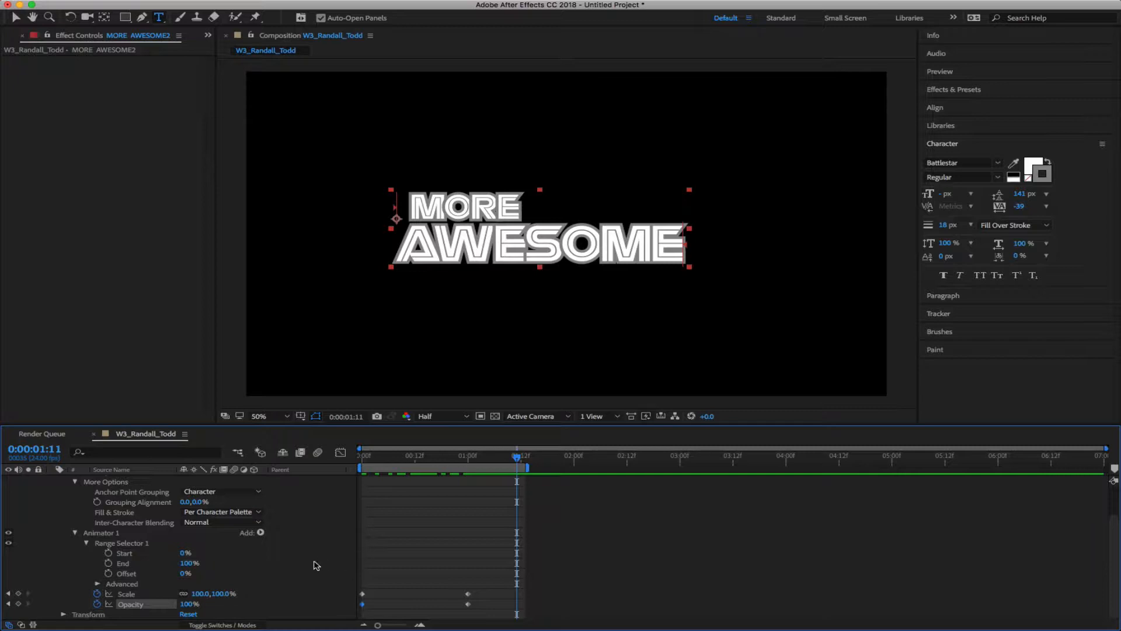
pyautogui.moveTo(517, 457); pyautogui.dragTo(467, 455)
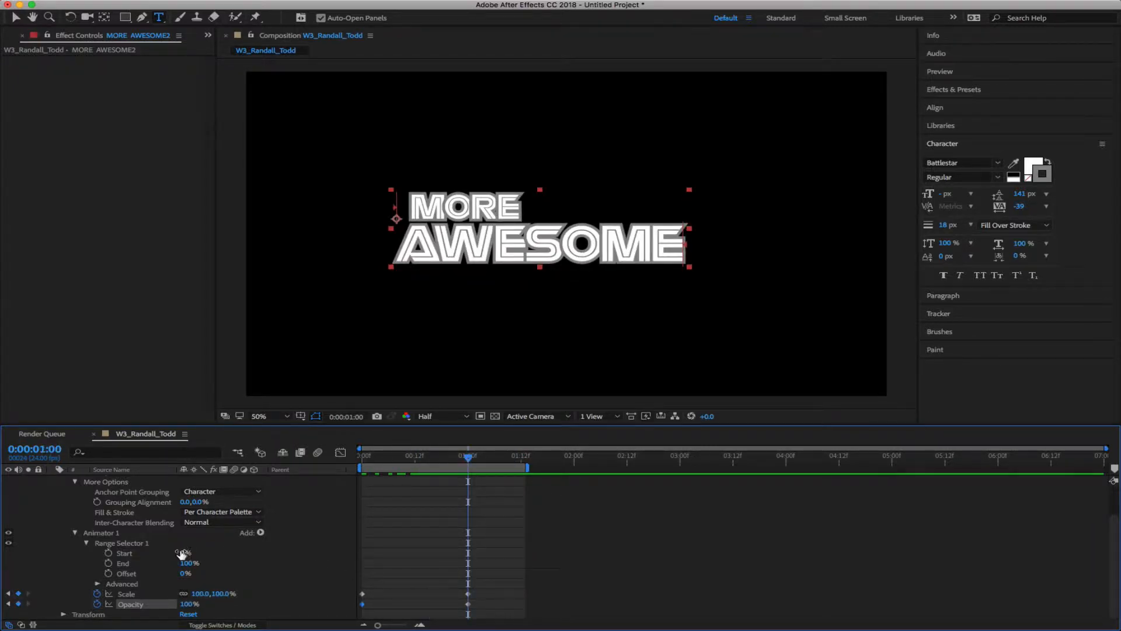
pyautogui.moveTo(184, 552)
pyautogui.mouseDown()
pyautogui.moveTo(208, 549)
pyautogui.moveTo(198, 551)
pyautogui.mouseUp()
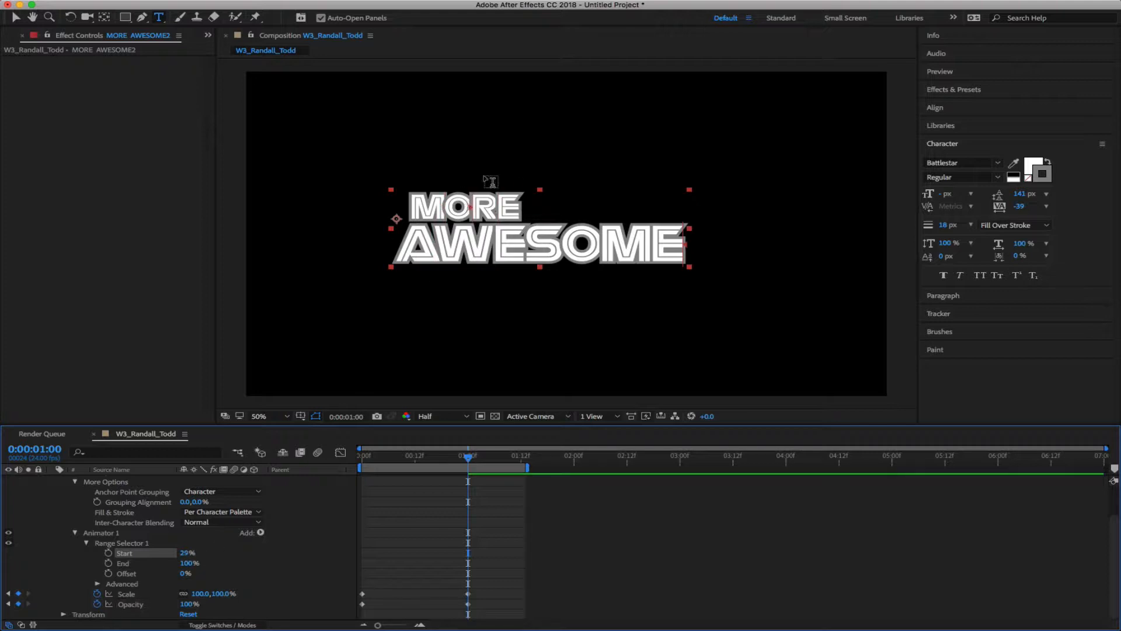
pyautogui.press('.')
pyautogui.press('.')
pyautogui.moveTo(483, 187); pyautogui.dragTo(760, 296)
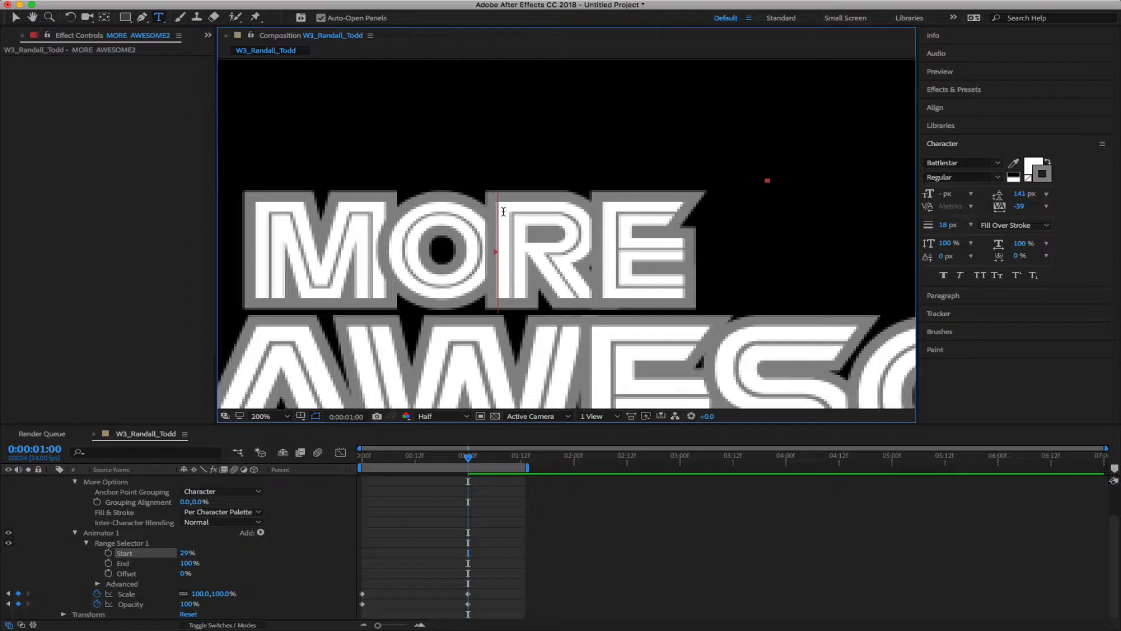
# Raise Range Start to about 60%, pan up to AWESOME, and lower End to 61%
pyautogui.moveTo(188, 555); pyautogui.dragTo(185, 553)
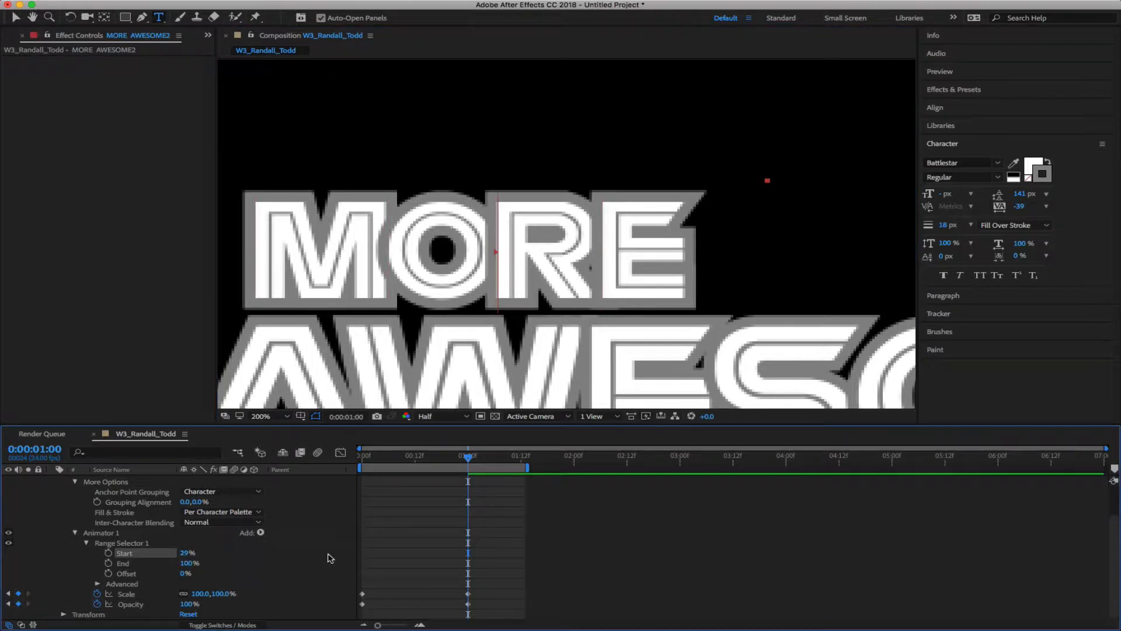
pyautogui.moveTo(186, 554); pyautogui.dragTo(203, 550)
pyautogui.press('h')
pyautogui.moveTo(571, 277); pyautogui.dragTo(624, 107)
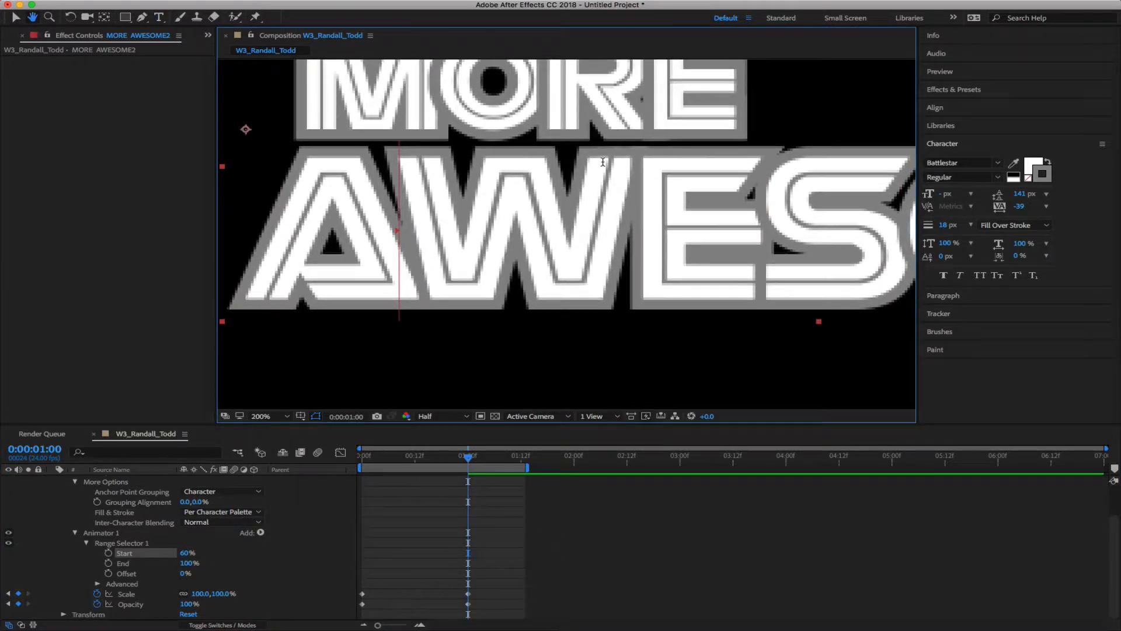
pyautogui.press('super+t')
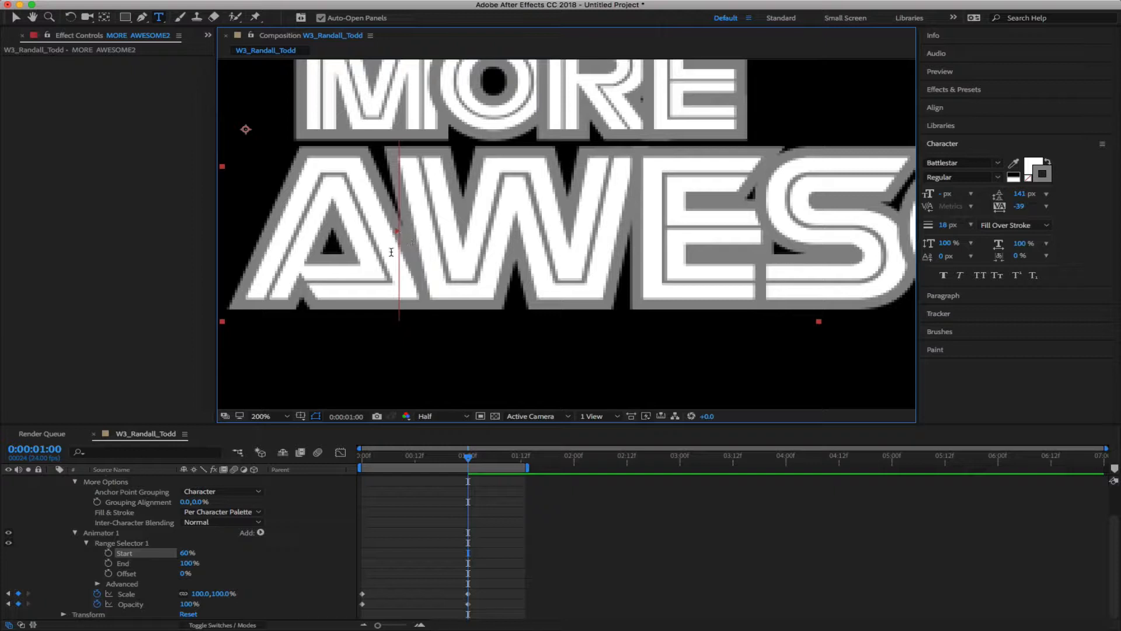
pyautogui.moveTo(190, 563); pyautogui.dragTo(163, 564)
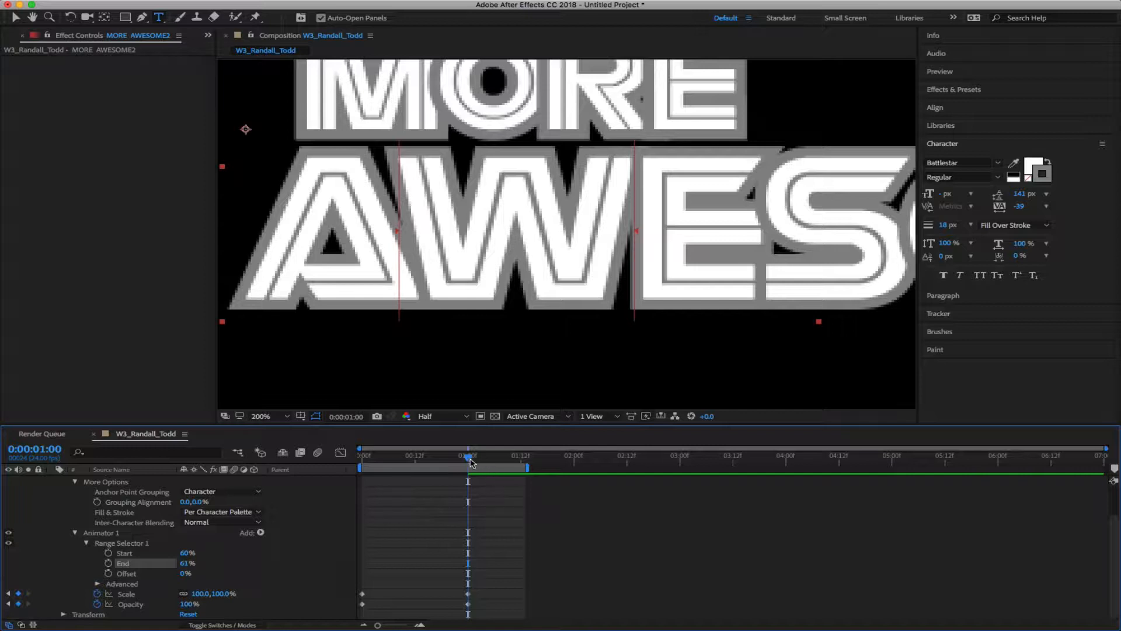
# Preview the W animating from 0:00 and type a Range Start of 54.3%
pyautogui.moveTo(468, 457); pyautogui.dragTo(345, 480)
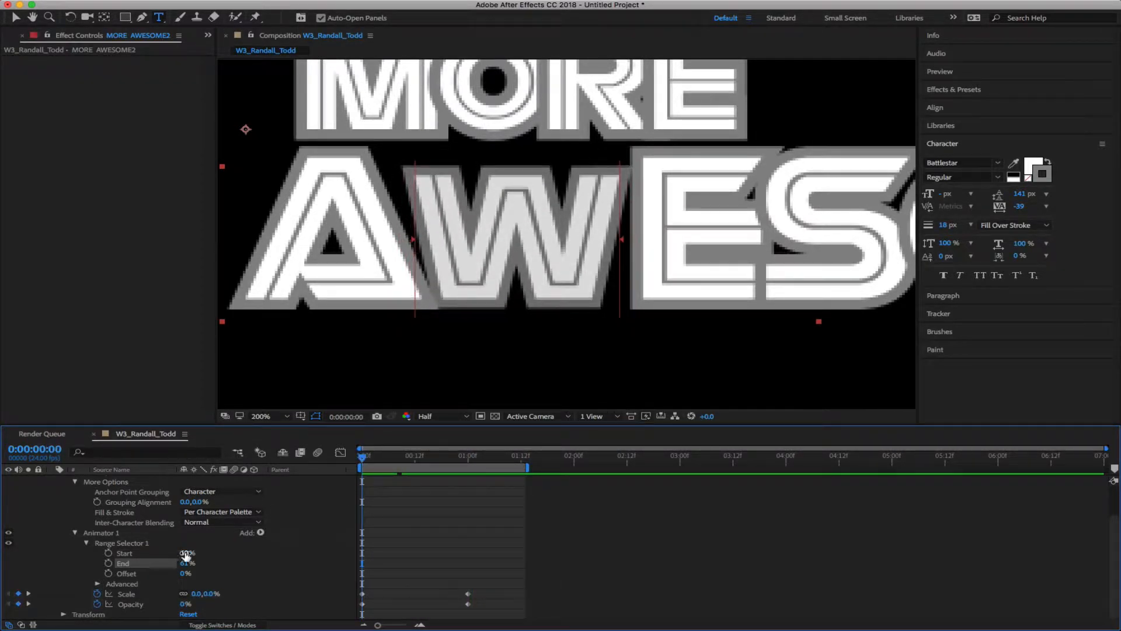
pyautogui.moveTo(183, 552); pyautogui.dragTo(183, 552)
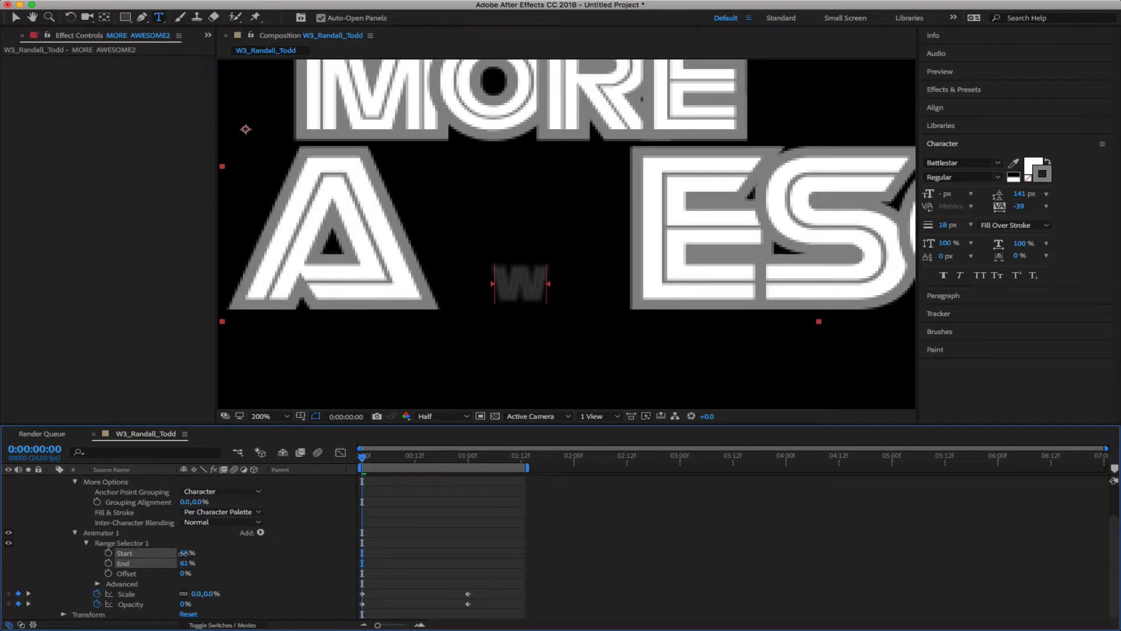
pyautogui.moveTo(363, 457); pyautogui.dragTo(424, 473)
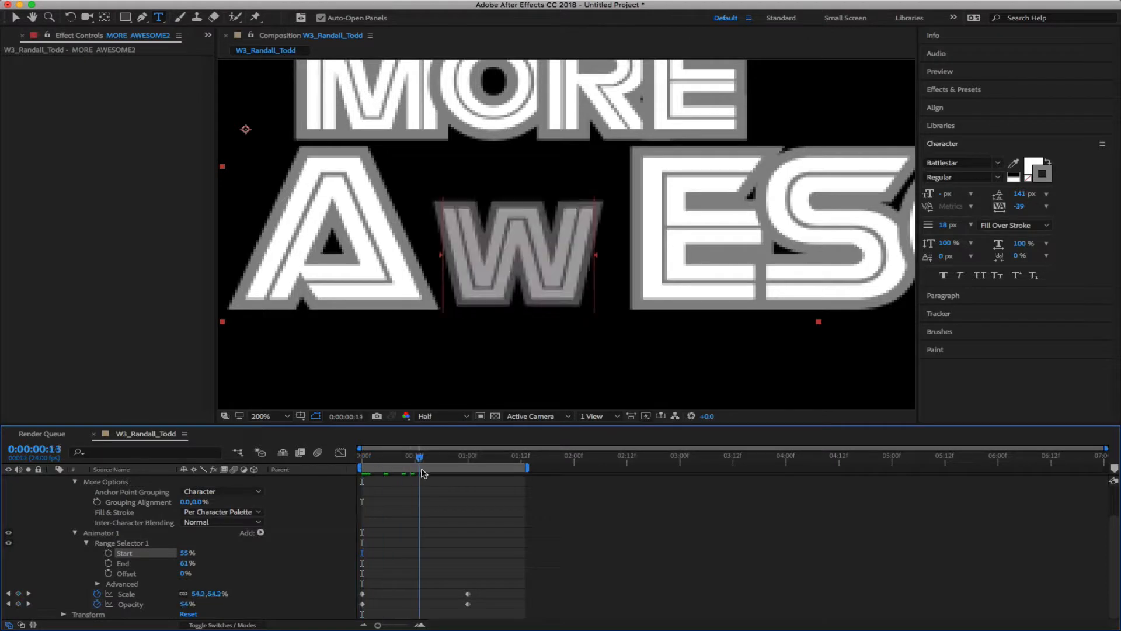
pyautogui.press('space')
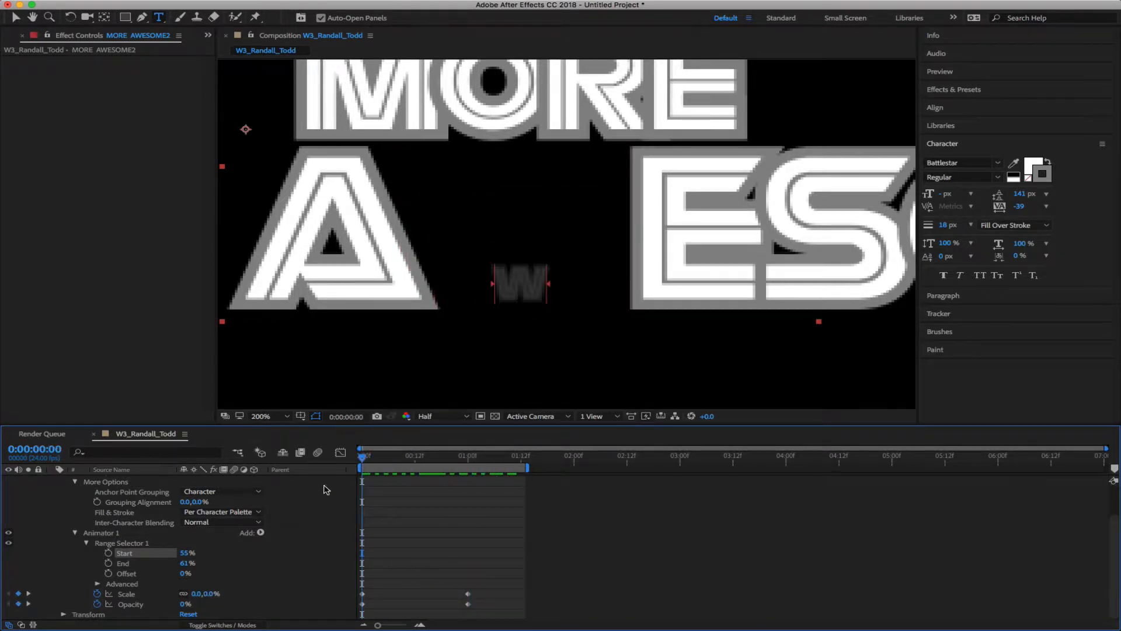
pyautogui.click(187, 552)
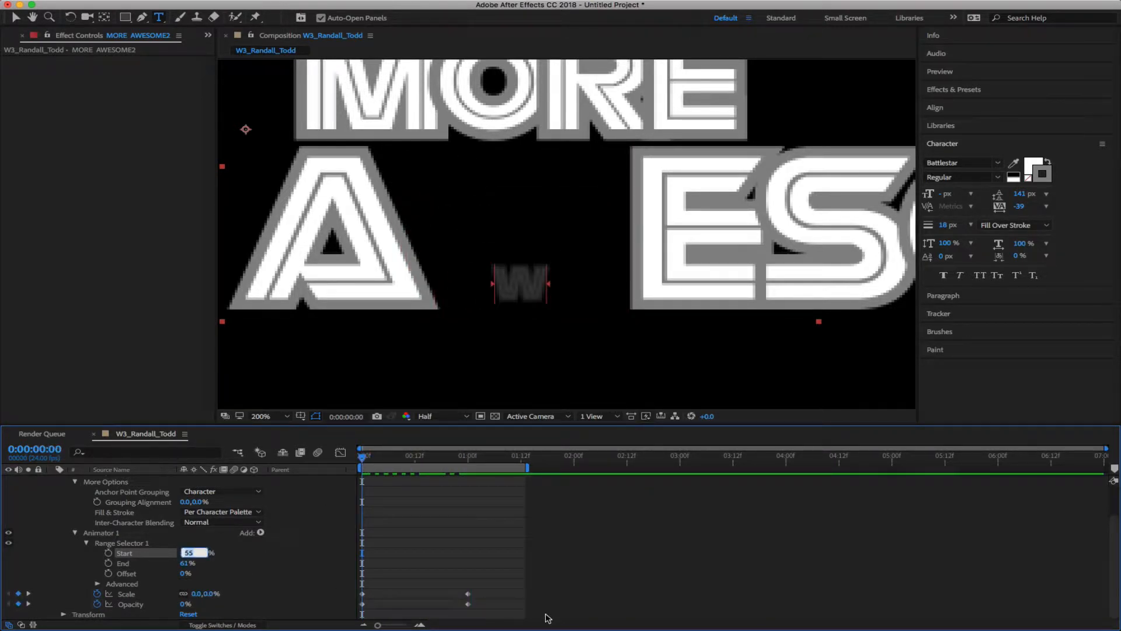
pyautogui.write('54.3')
pyautogui.press('Return')
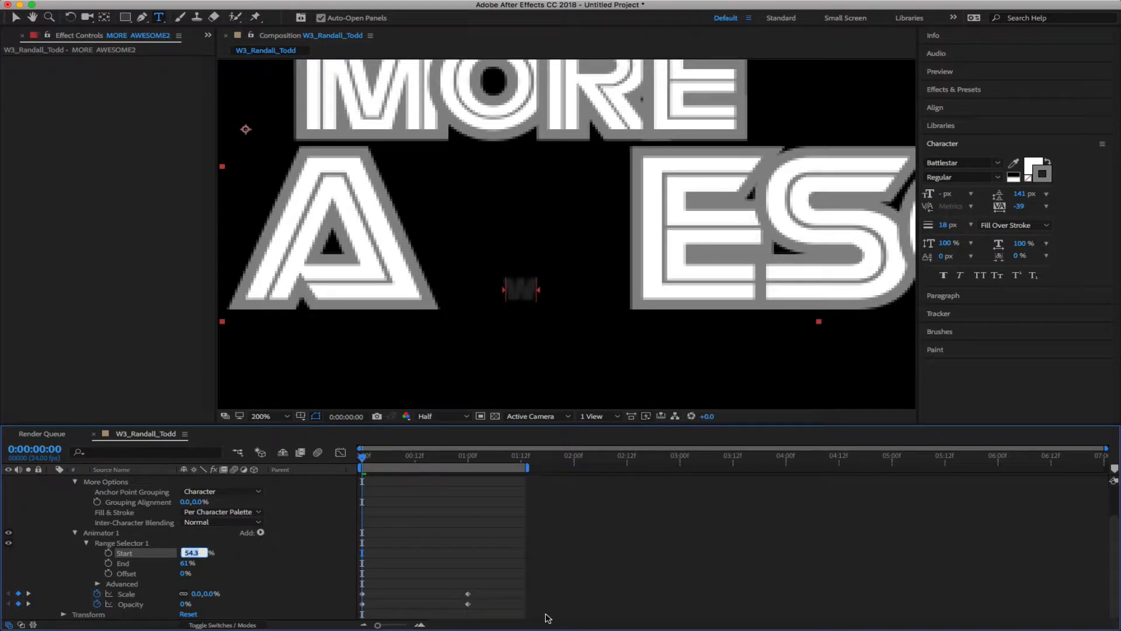
# Set Range Start to 53.9% and nudge End up to about 62%
pyautogui.write('53.9')
pyautogui.press('Return')
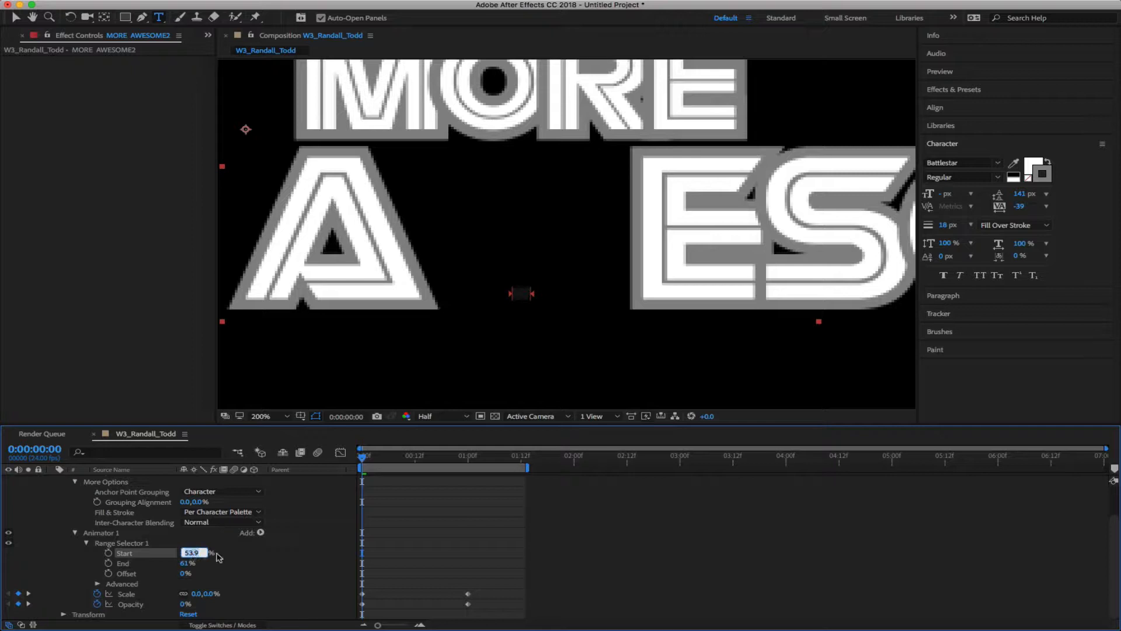
pyautogui.click(184, 564)
pyautogui.press('super+Up')
pyautogui.press('super+Up')
pyautogui.press('super+Up')
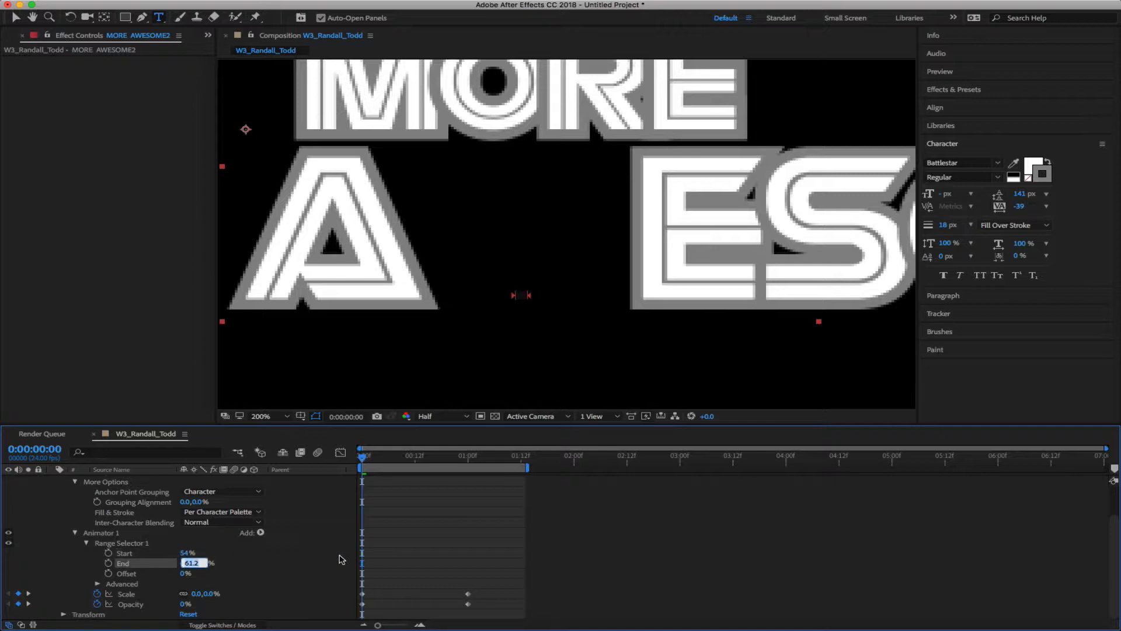
pyautogui.press('super+Up')
pyautogui.press('super+Up')
pyautogui.press('super+Down')
pyautogui.click(263, 552)
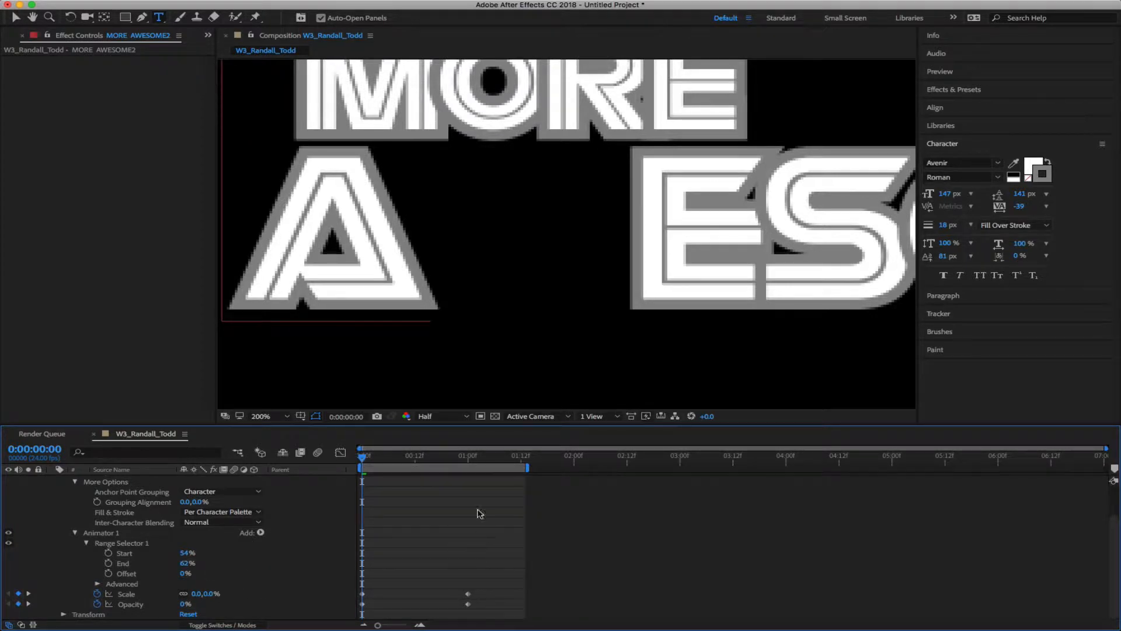
# Scrub the playhead to frame 15 to check that only the W grows in
pyautogui.moveTo(367, 458); pyautogui.dragTo(323, 498)
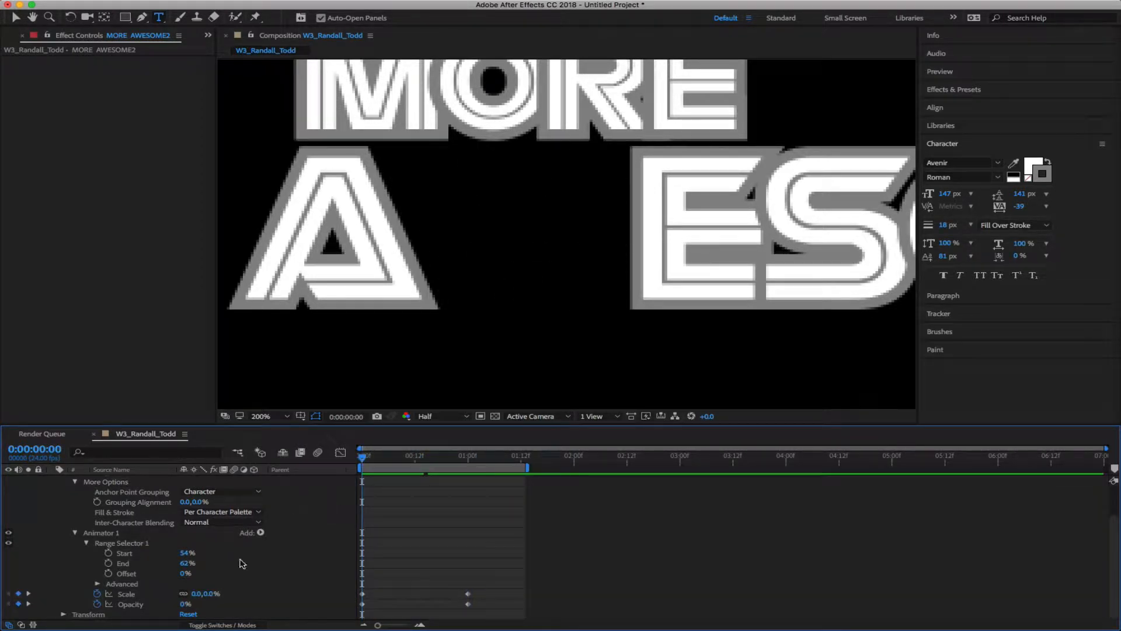
pyautogui.moveTo(363, 462); pyautogui.dragTo(333, 475)
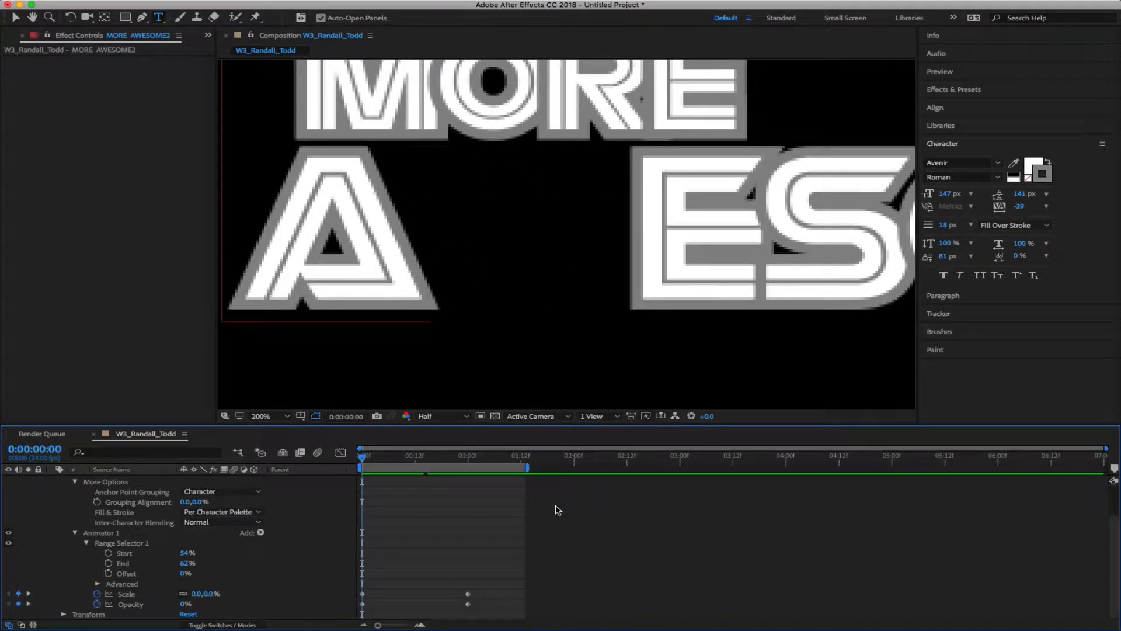
pyautogui.moveTo(363, 461); pyautogui.dragTo(428, 465)
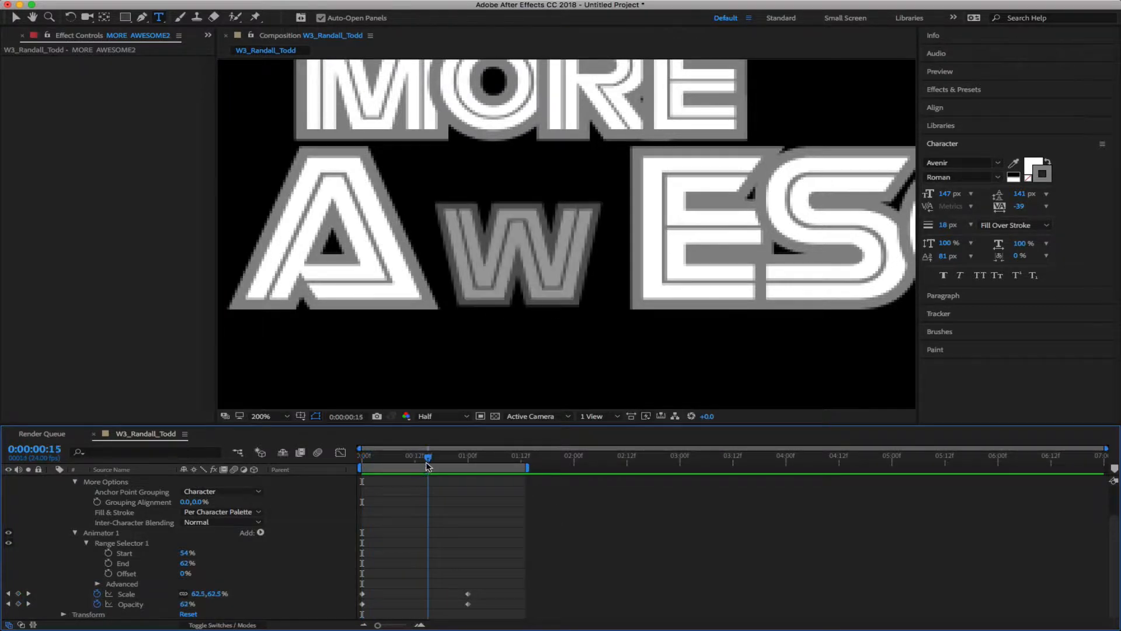
pyautogui.scroll(3, 267, 507)
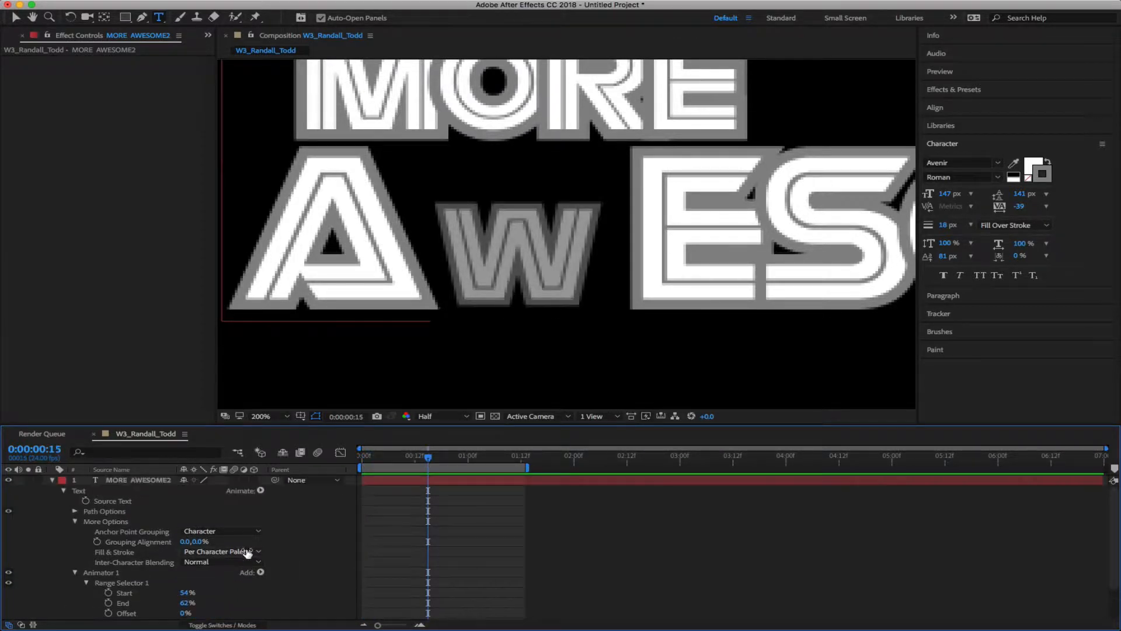
# Select Animator 1 so its Range Selector shows on the letter W
pyautogui.click(260, 490)
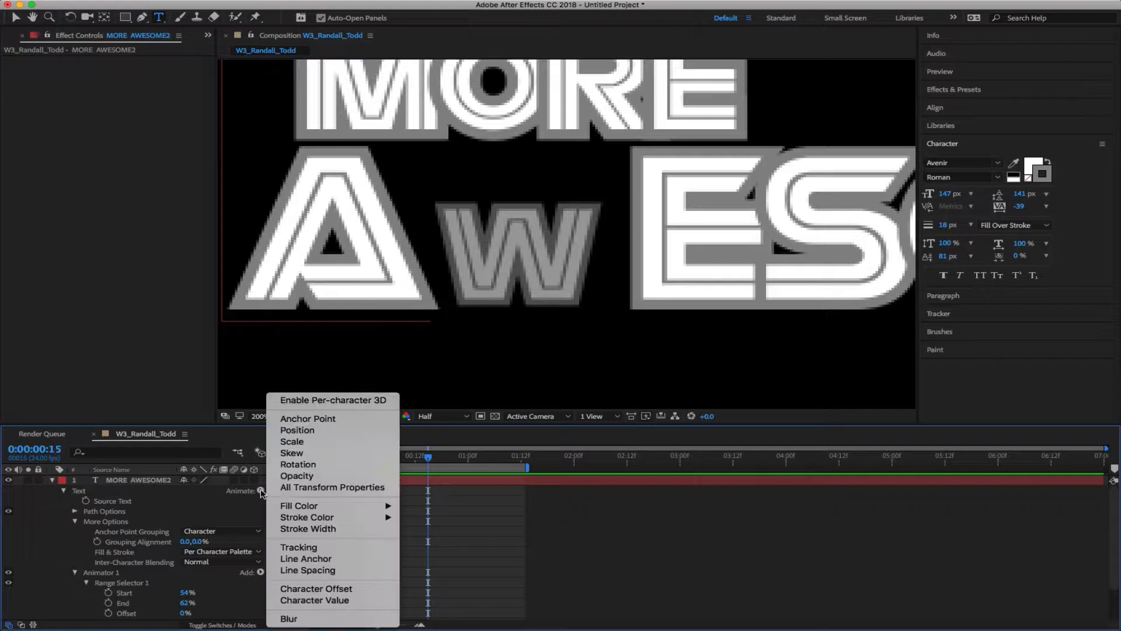
pyautogui.click(293, 477)
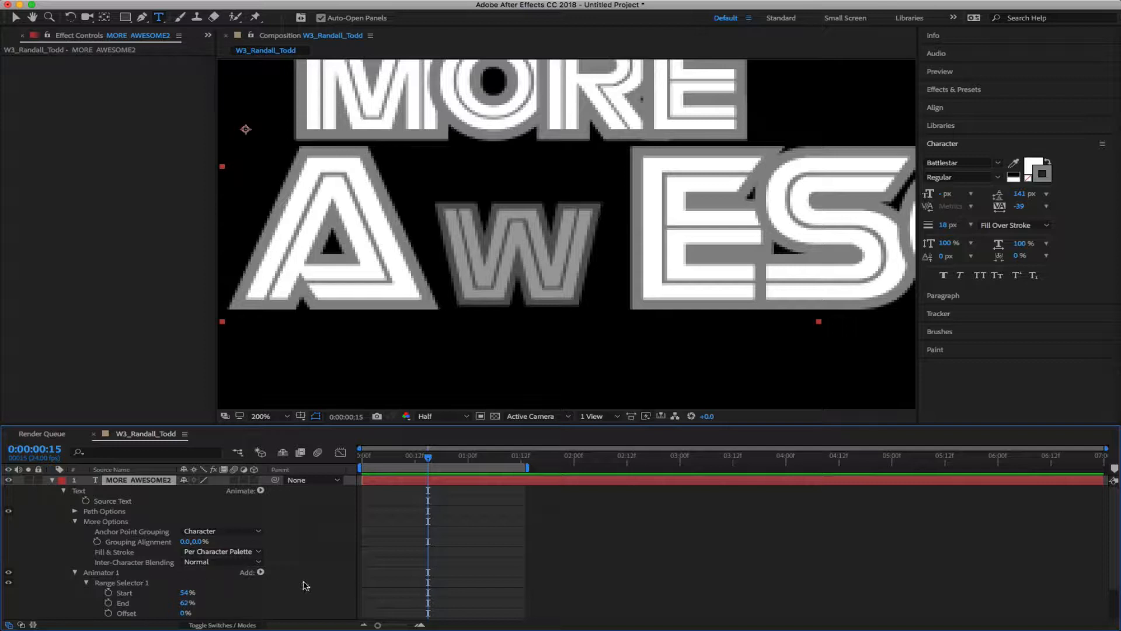
pyautogui.scroll(-3, 330, 535)
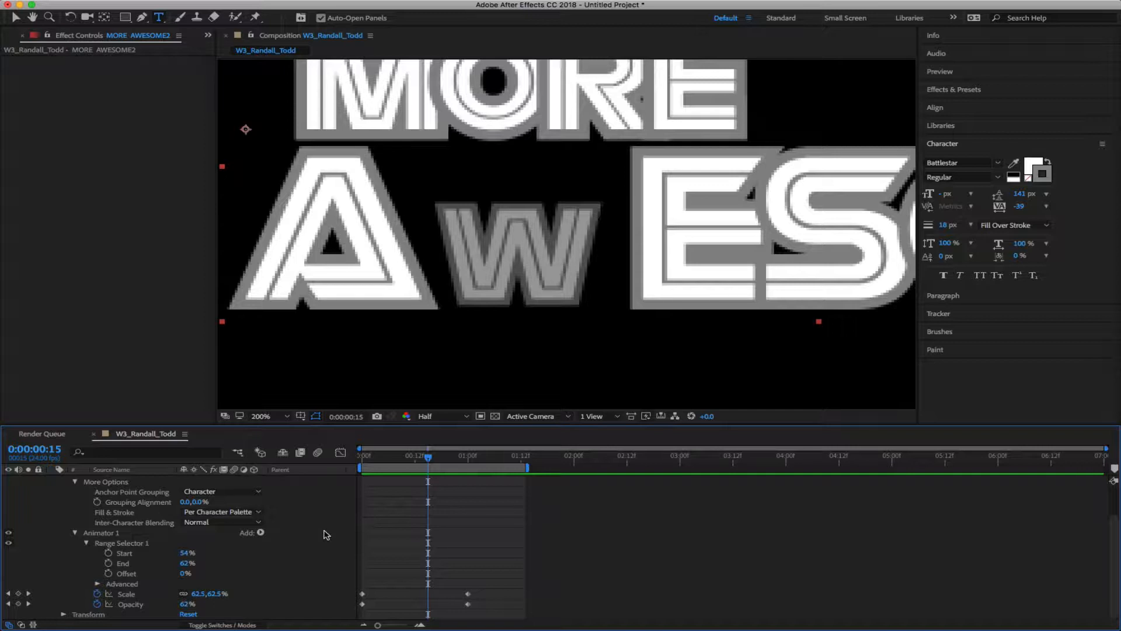
pyautogui.click(105, 534)
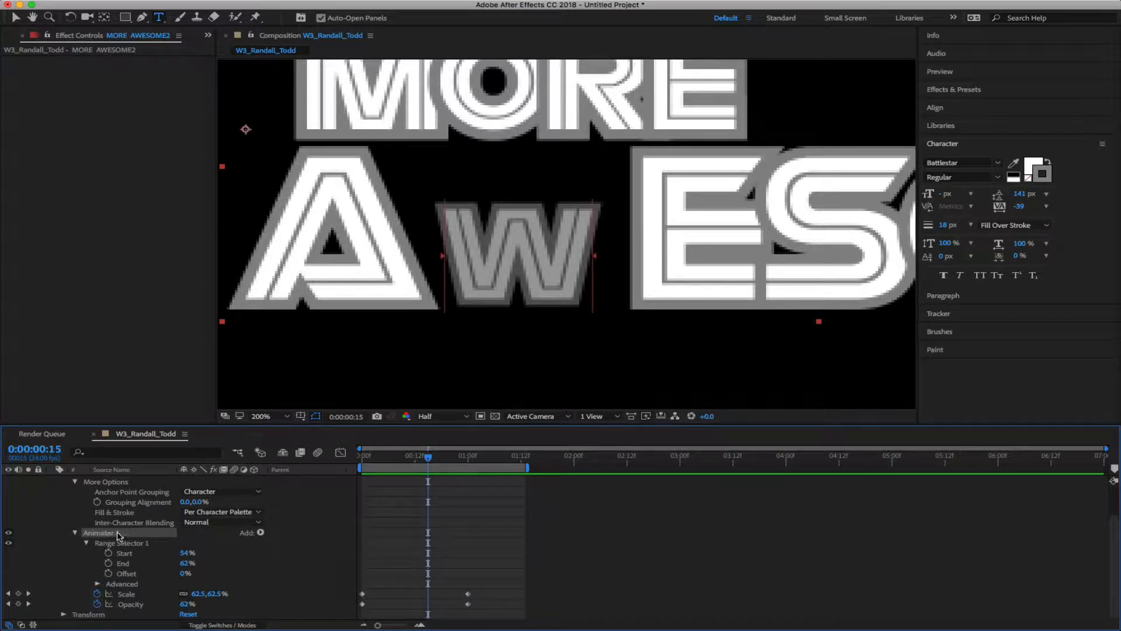
# Bring up Animator 1's Add > Property list, showing Position, Rotation, Fill Color and Blur
pyautogui.scroll(4, 287, 561)
pyautogui.scroll(-4, 287, 561)
pyautogui.click(262, 533)
pyautogui.click(222, 533)
pyautogui.click(262, 533)
pyautogui.moveTo(274, 533)
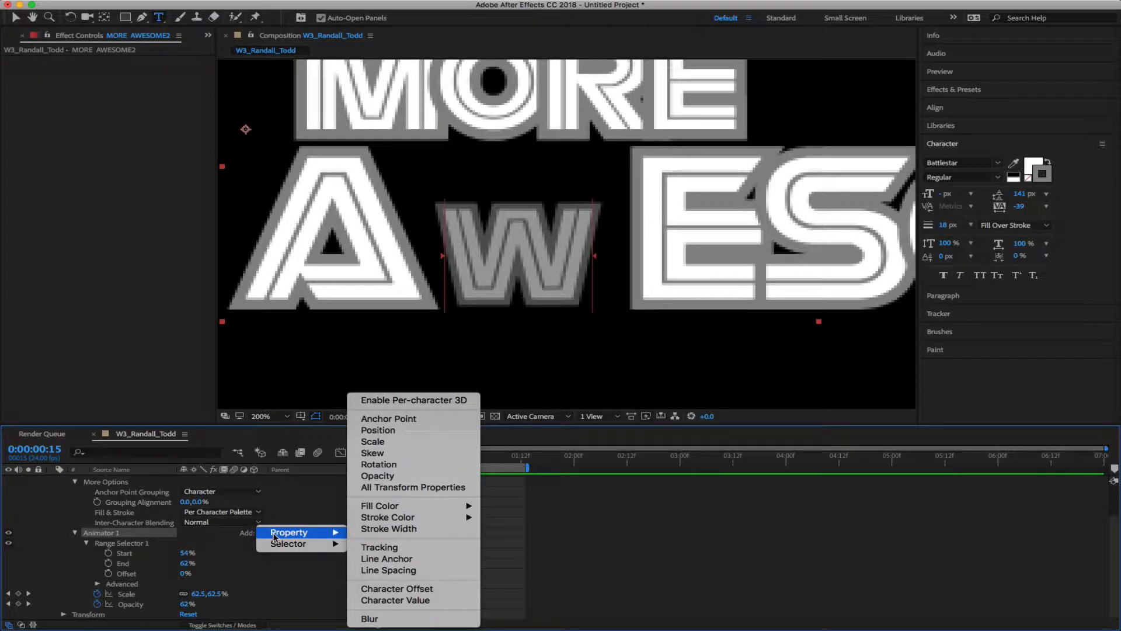
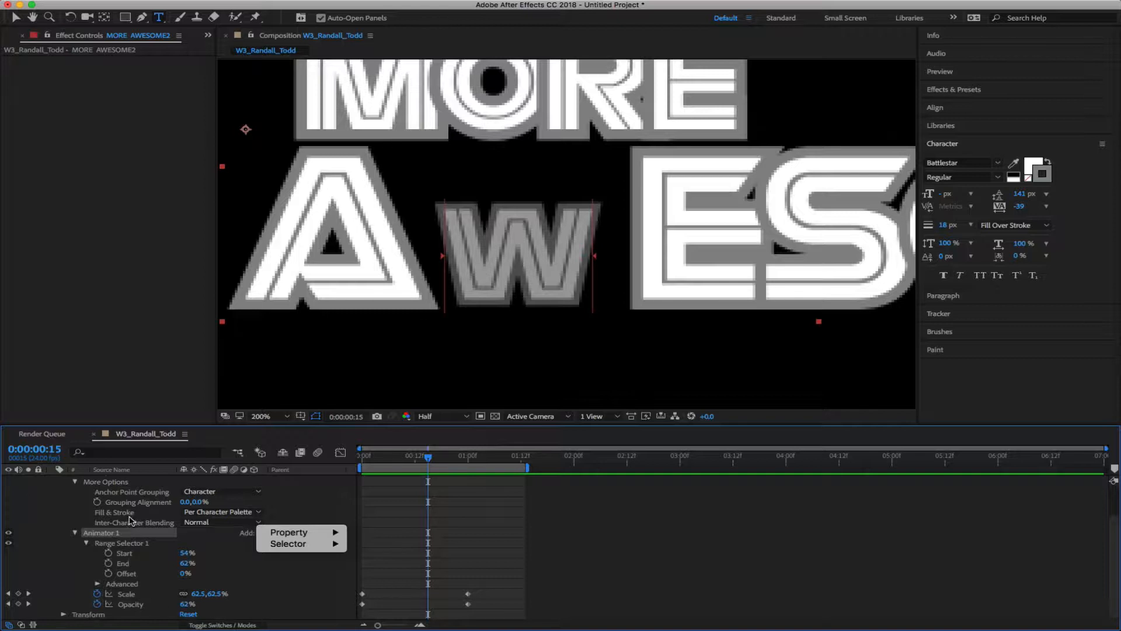
# Dismiss Animator 1's Add property list without adding anything, then scroll back up to the layer row
pyautogui.click(63, 520)
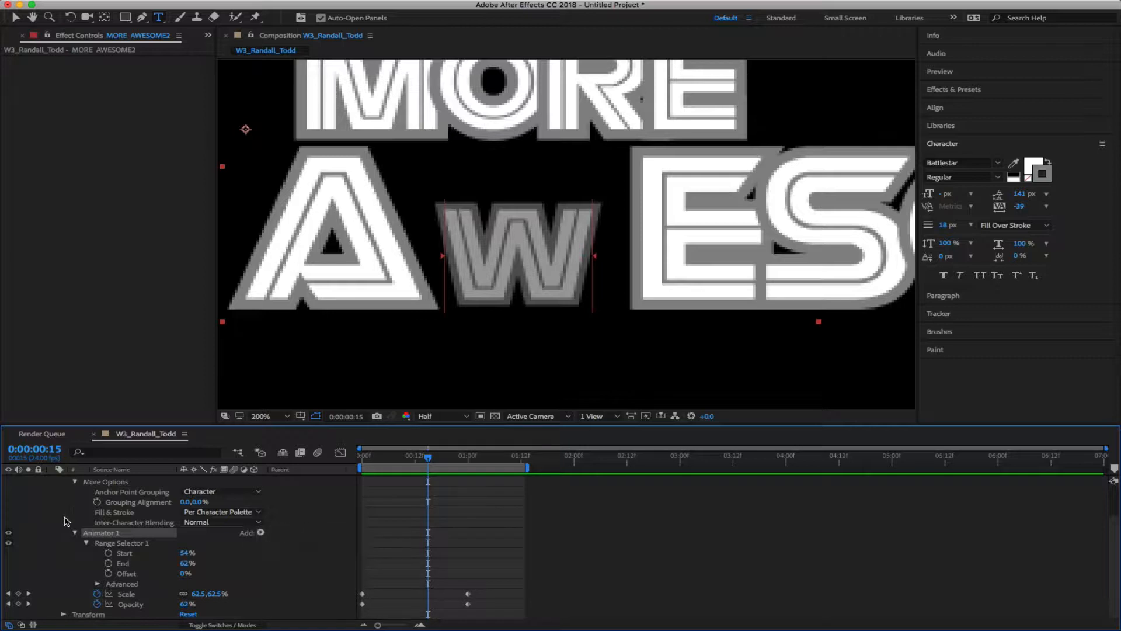
pyautogui.scroll(3, 64, 520)
pyautogui.scroll(-3, 62, 520)
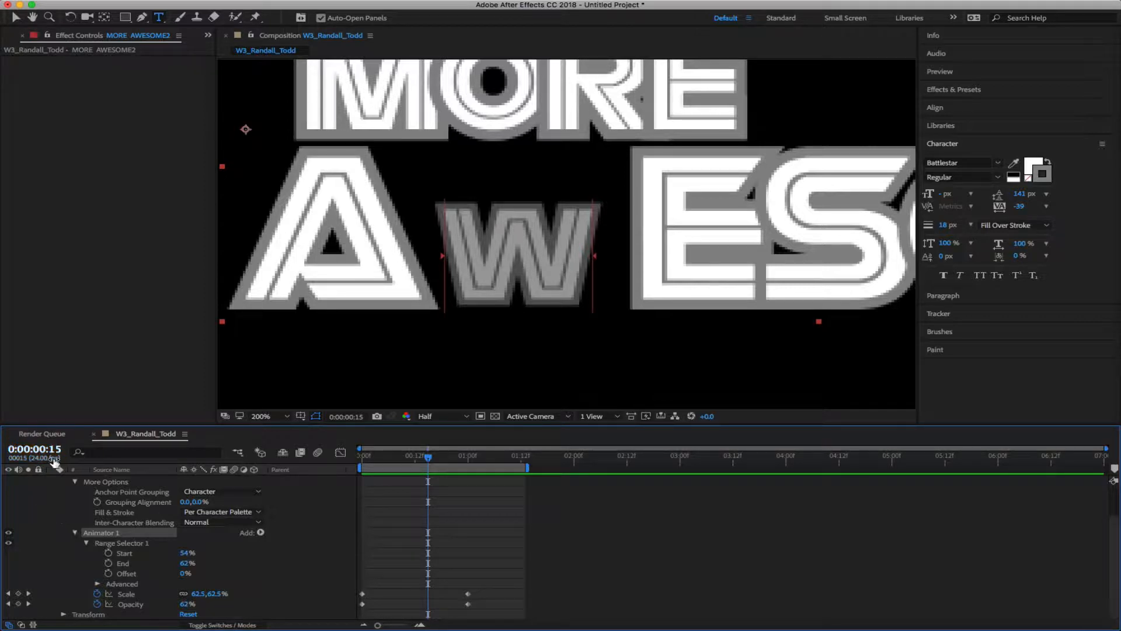
pyautogui.scroll(3, 64, 491)
# Collapse the More Options and Animator 1 groups, then delete the MORE AWESOME2 layer
pyautogui.click(75, 521)
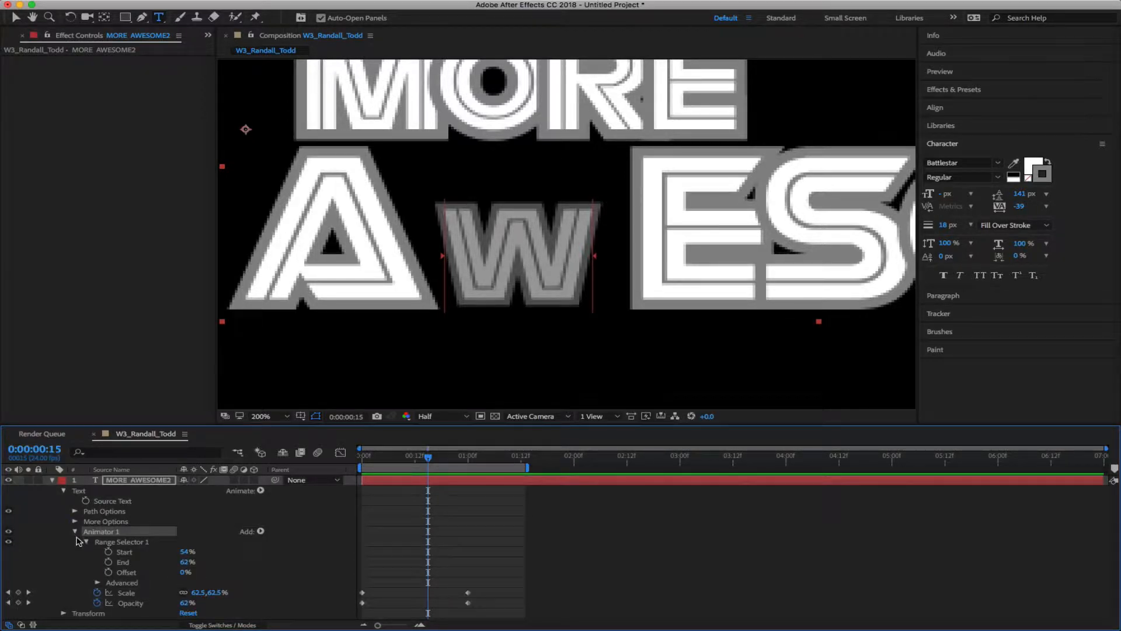
pyautogui.click(74, 532)
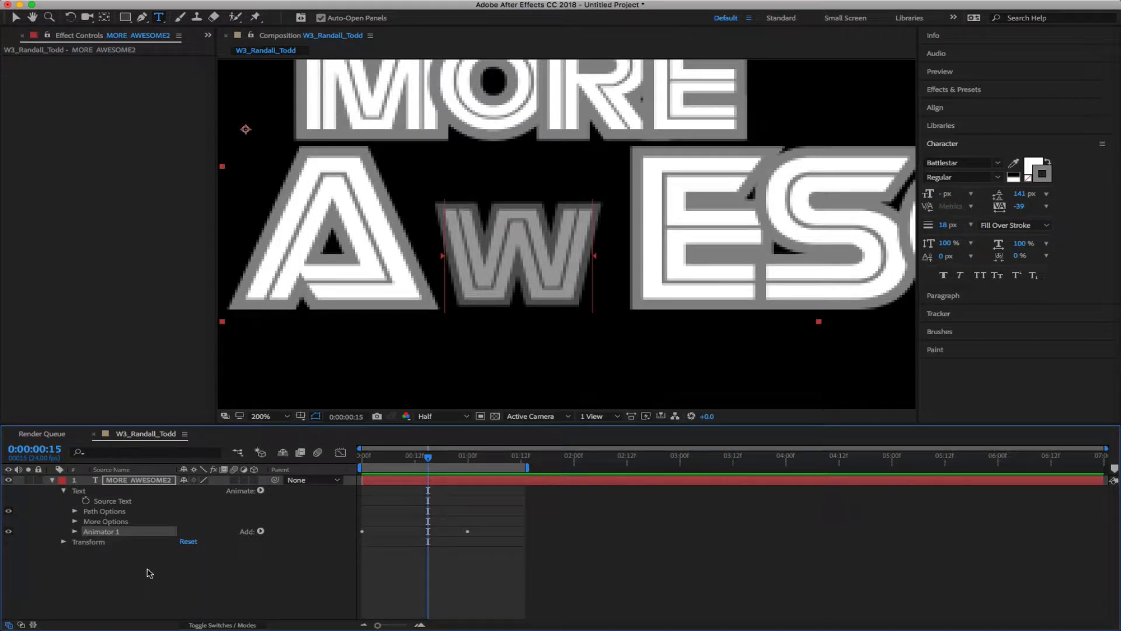
pyautogui.click(128, 480)
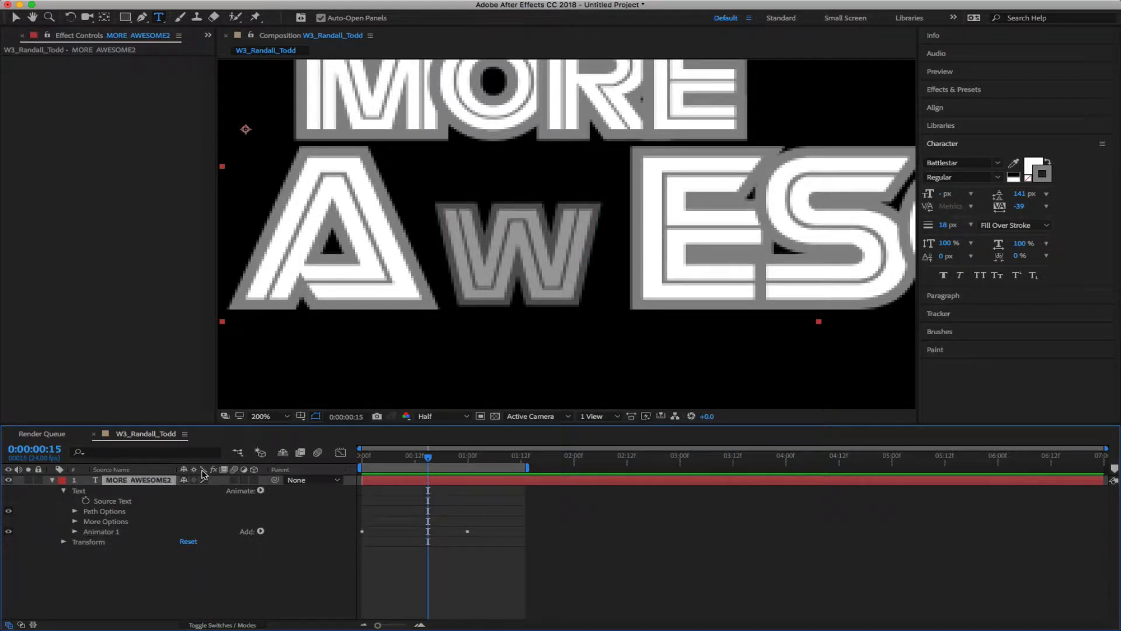
pyautogui.press('Delete')
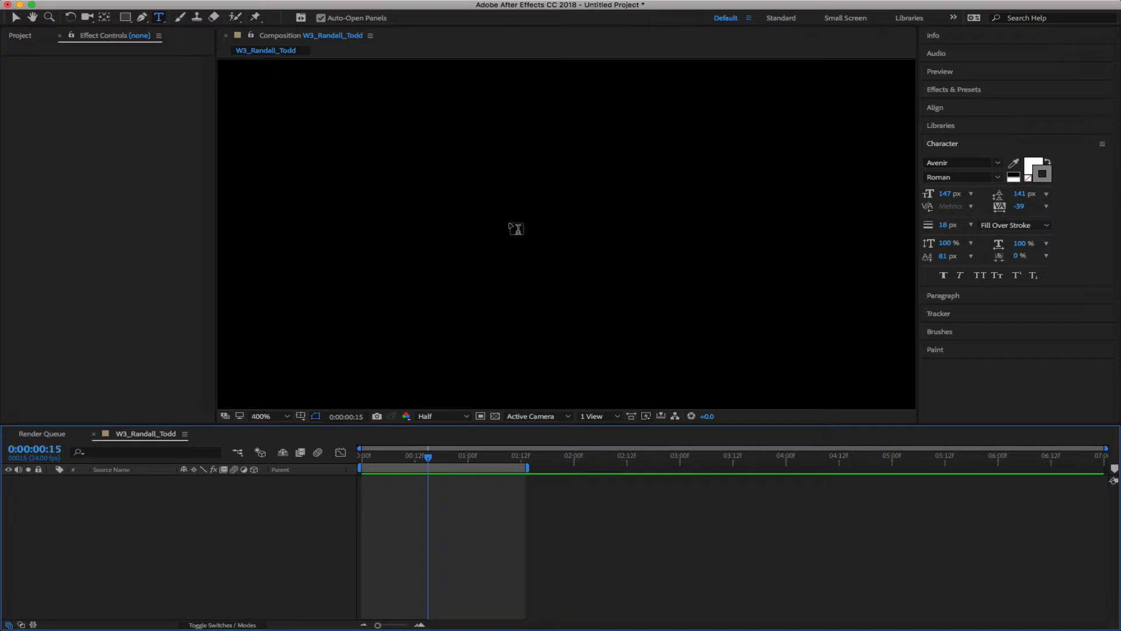
# Pan the comp into view and create a new text layer reading 'AWESOME'
pyautogui.scroll(-2, 508, 234)
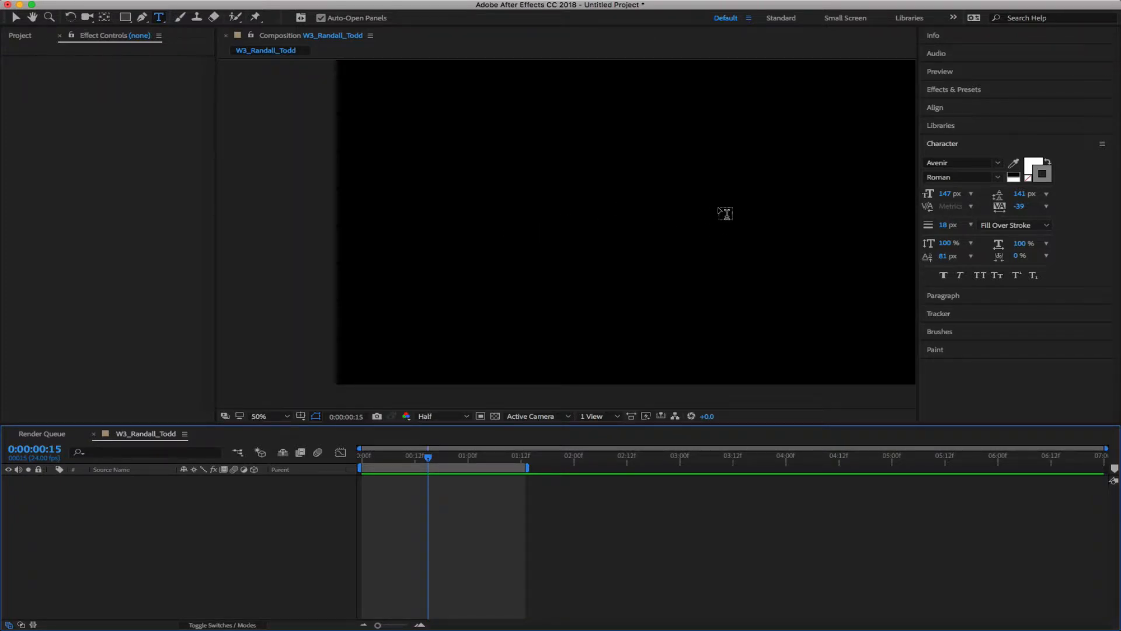
pyautogui.press('h')
pyautogui.moveTo(724, 213); pyautogui.dragTo(623, 216)
pyautogui.press('super+t')
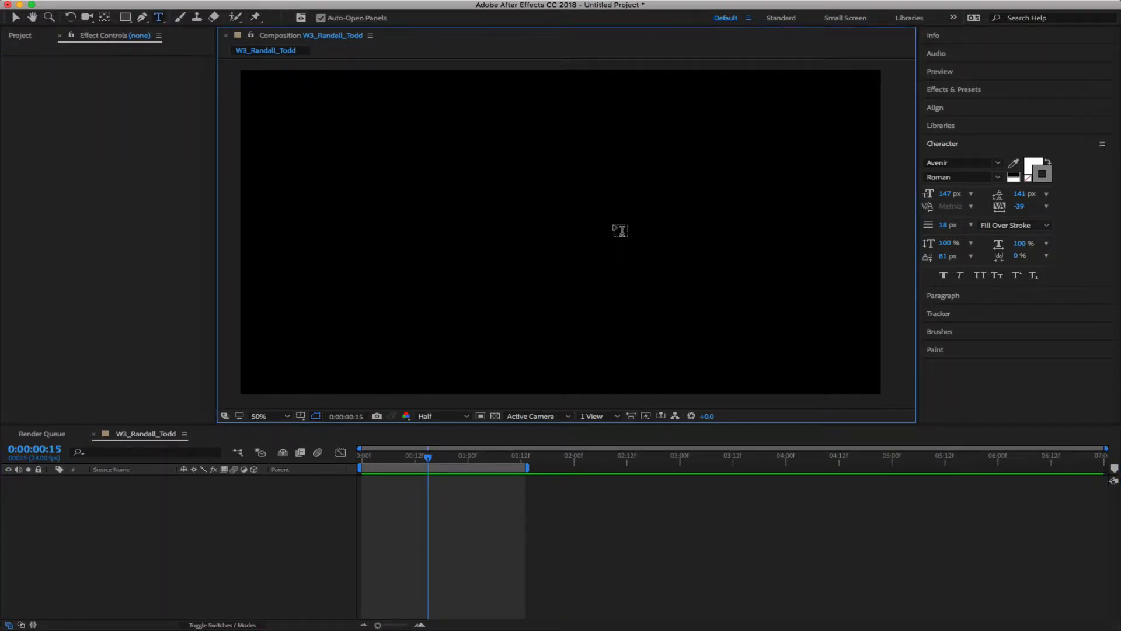
pyautogui.click(446, 247)
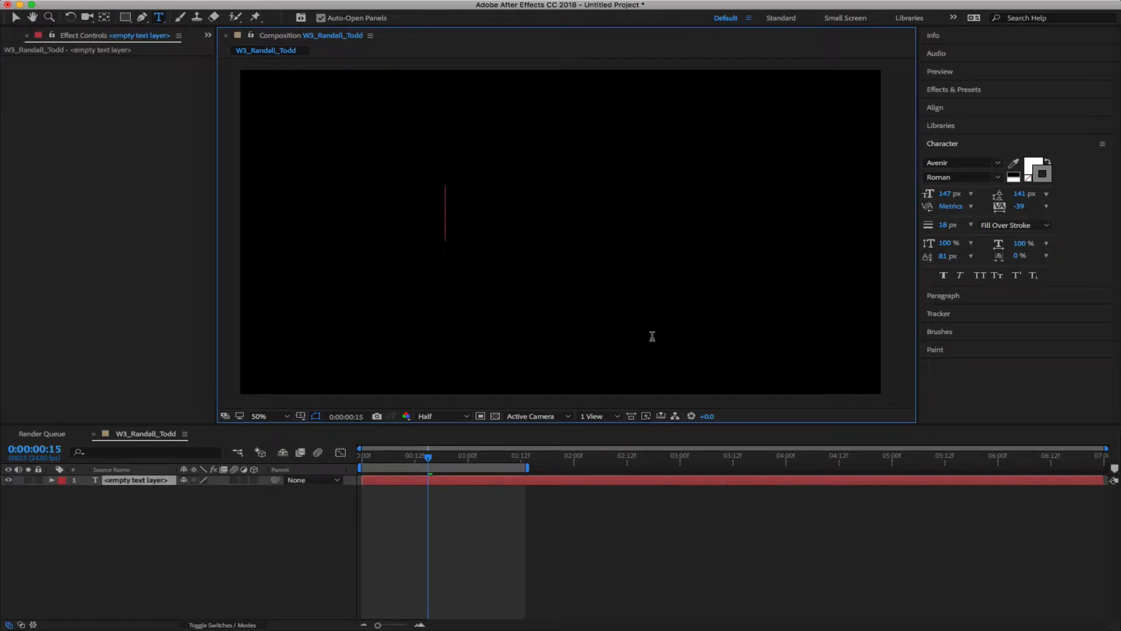
pyautogui.write('AWE')
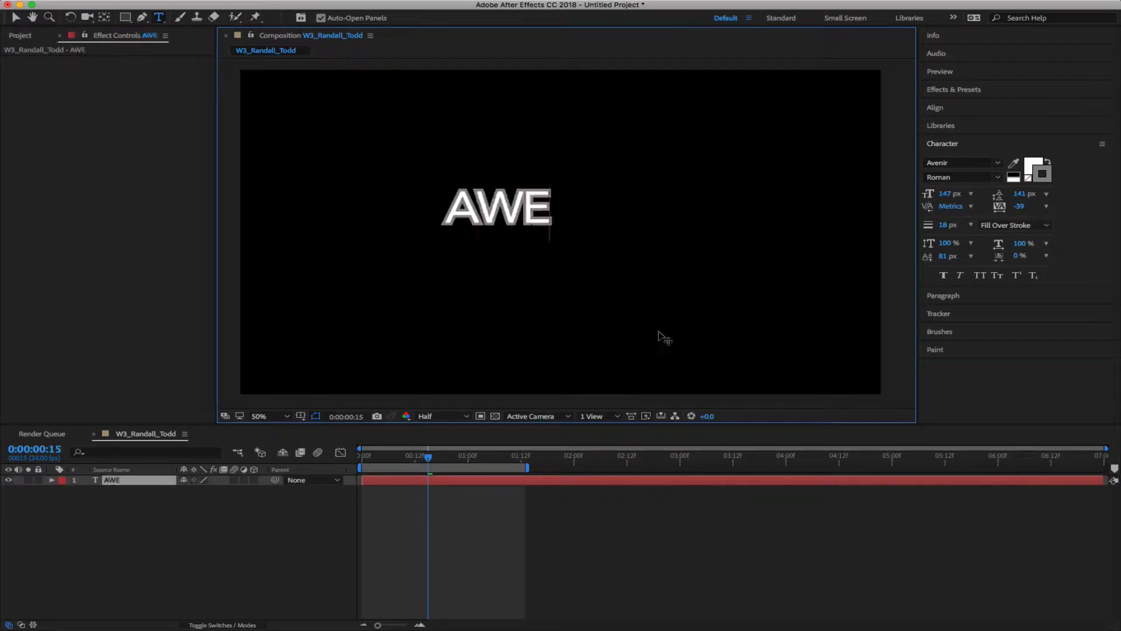
pyautogui.write('SOME')
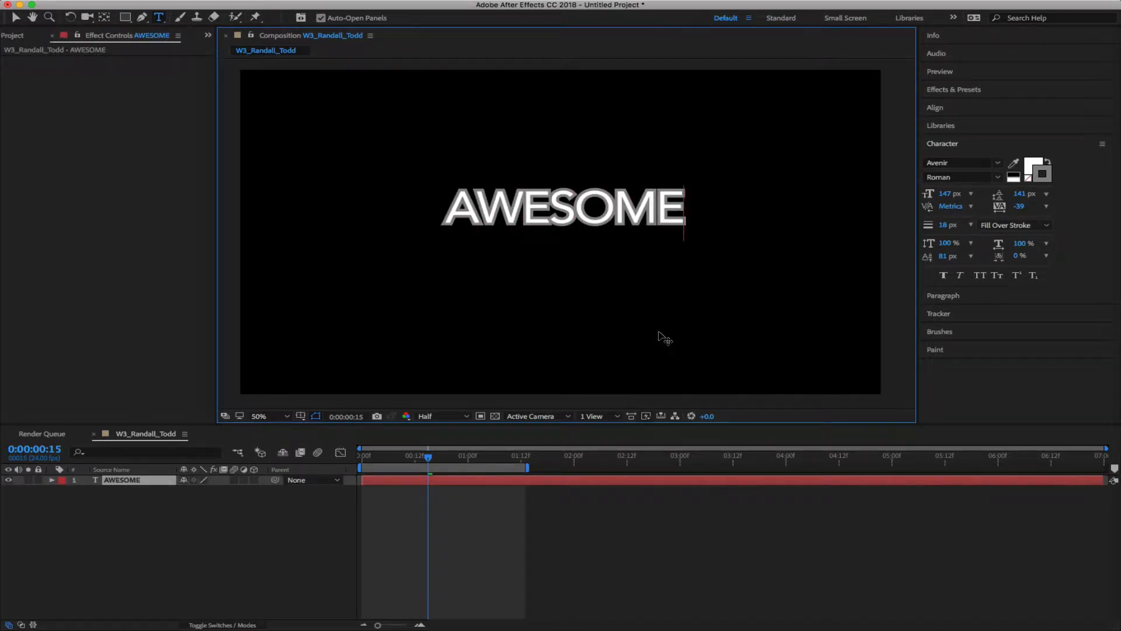
pyautogui.press('Escape')
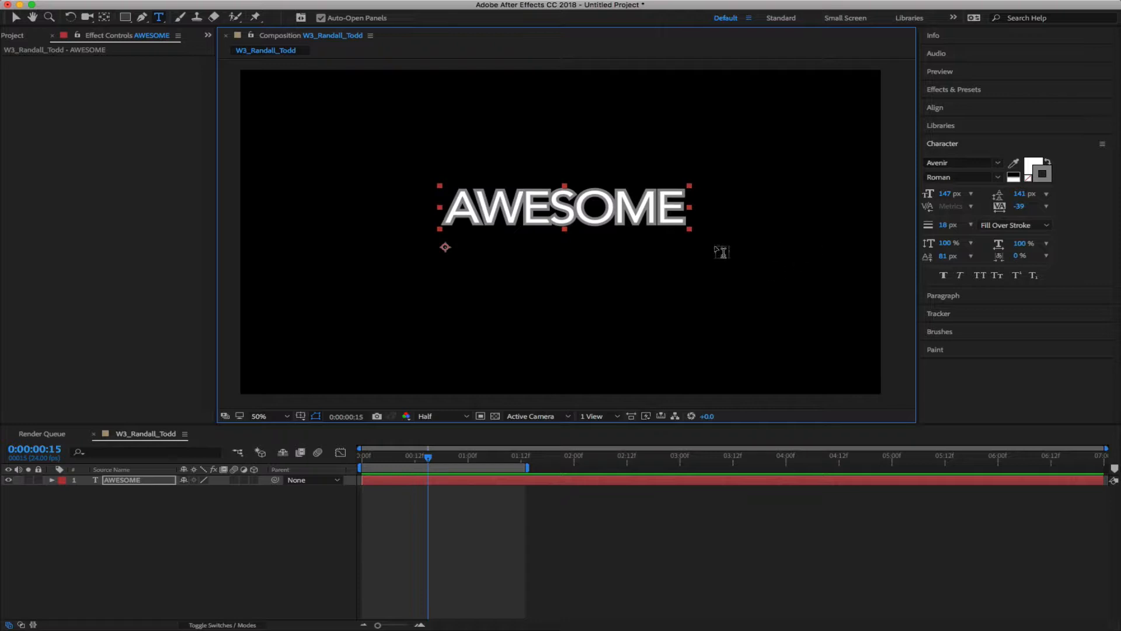
pyautogui.click(590, 206)
# Select all the AWESOME text and change its leading from 141 to 0
pyautogui.press('super+a')
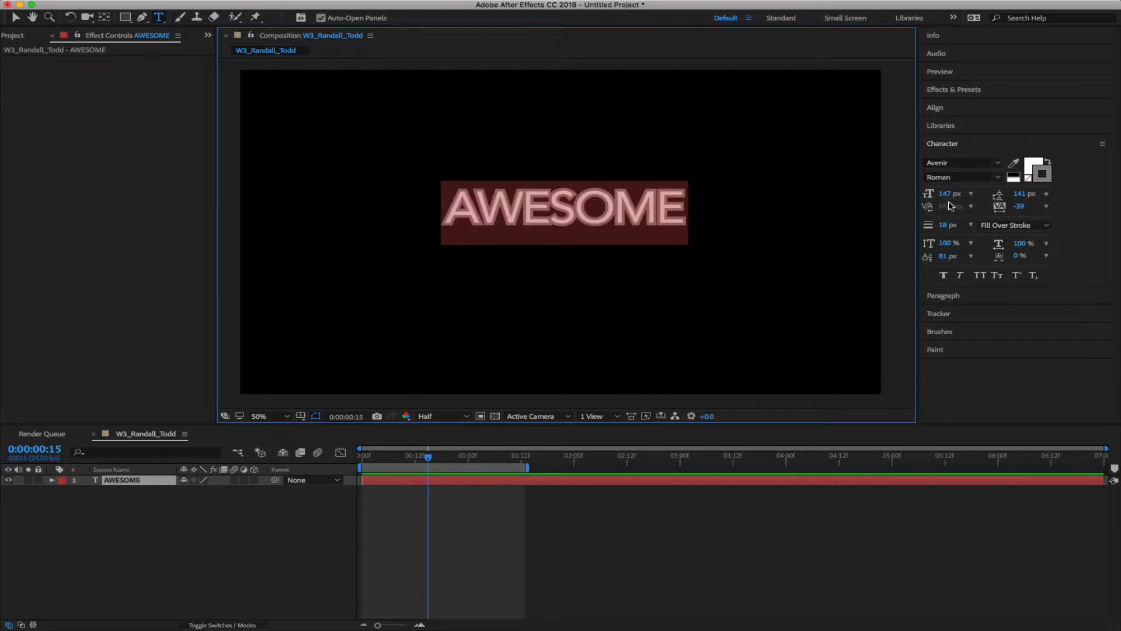
pyautogui.click(1020, 193)
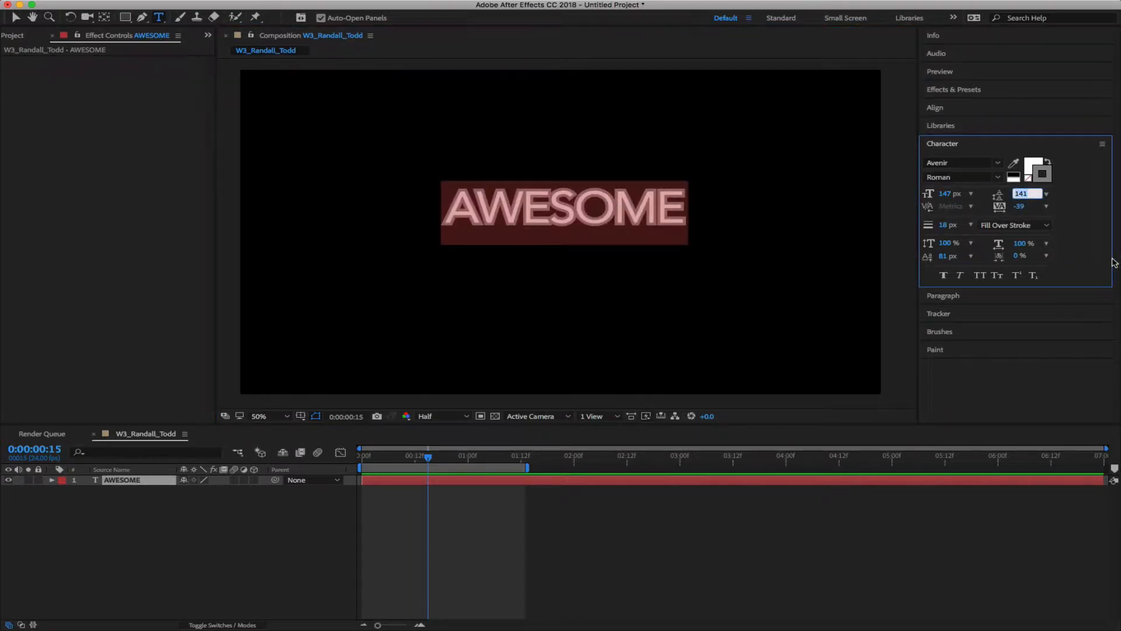
pyautogui.write('0')
pyautogui.press('Return')
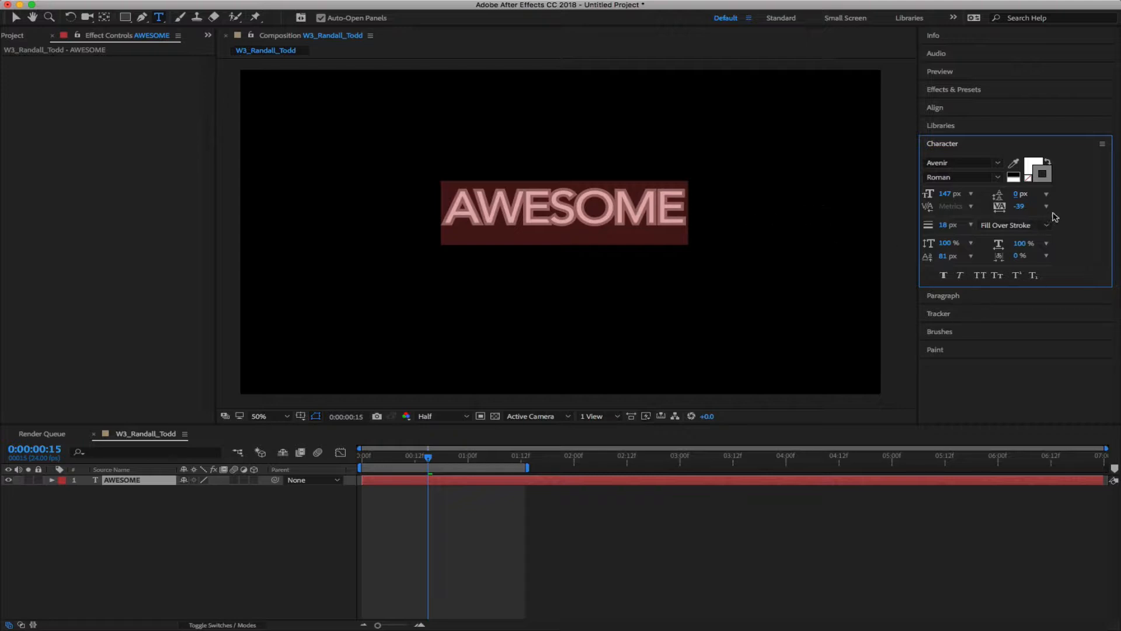
# Set baseline shift to 0 px and tracking to 0, and thin the stroke to 9 px
pyautogui.click(971, 256)
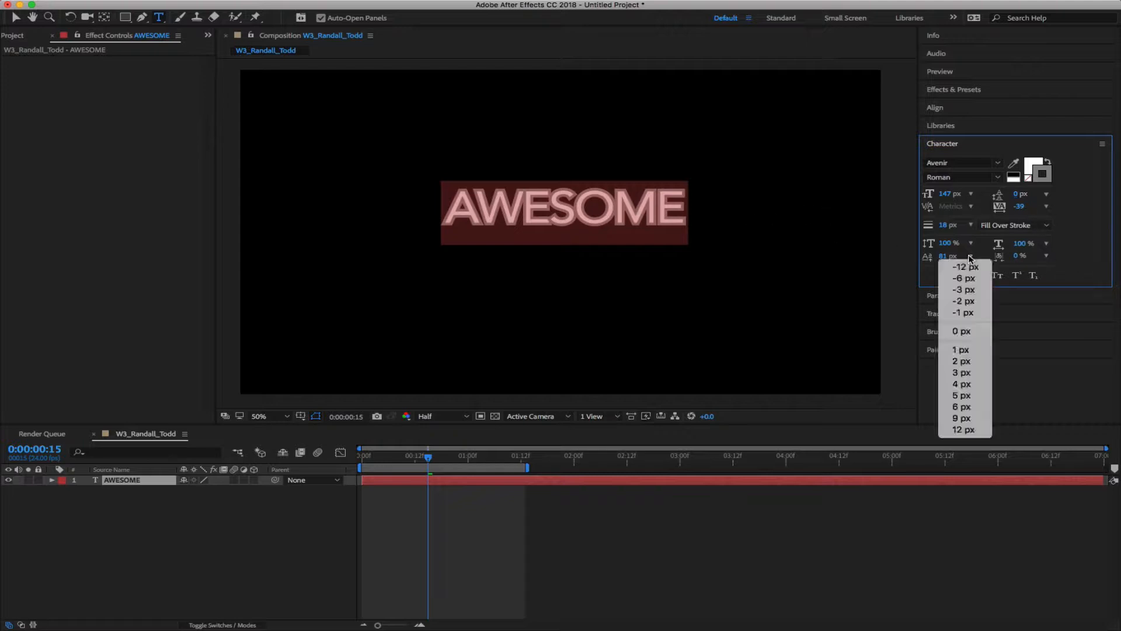
pyautogui.click(964, 327)
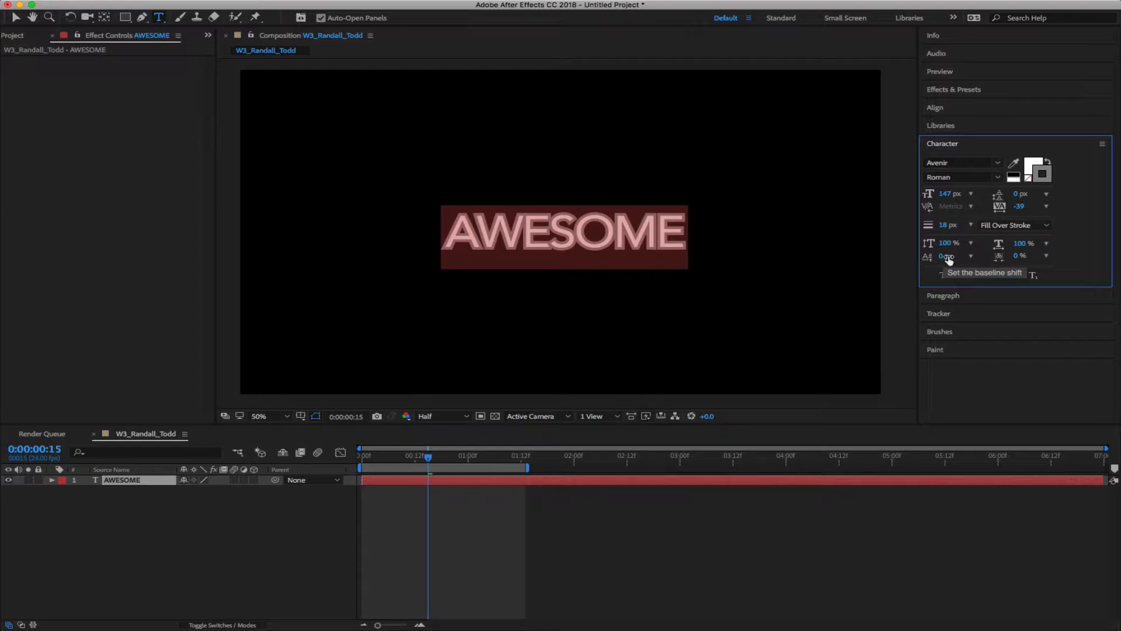
pyautogui.click(1046, 206)
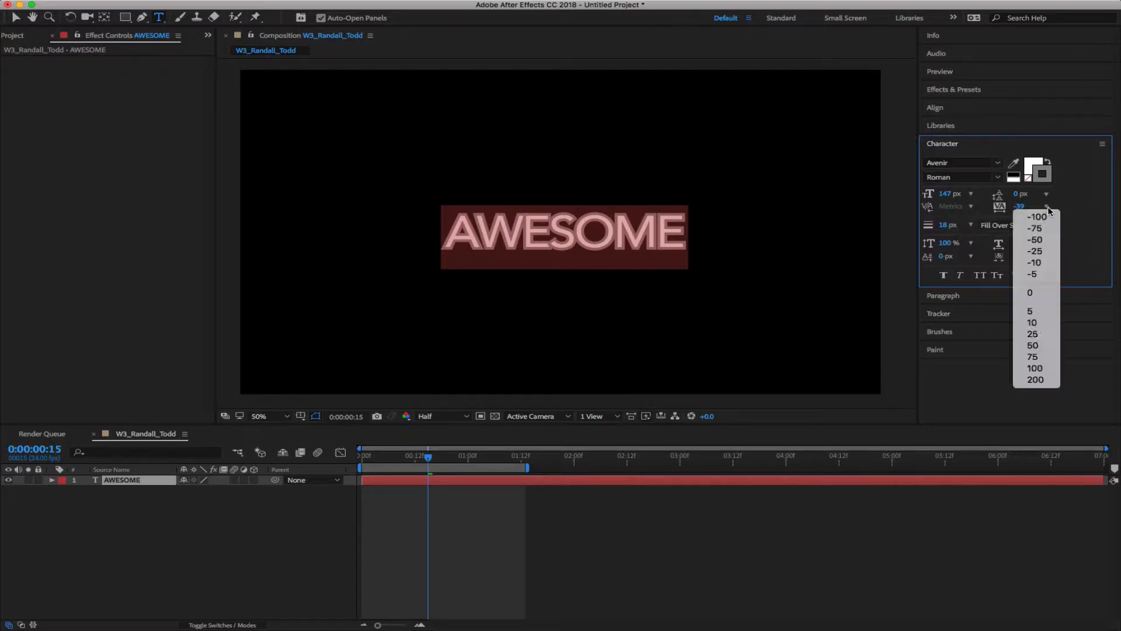
pyautogui.click(1032, 293)
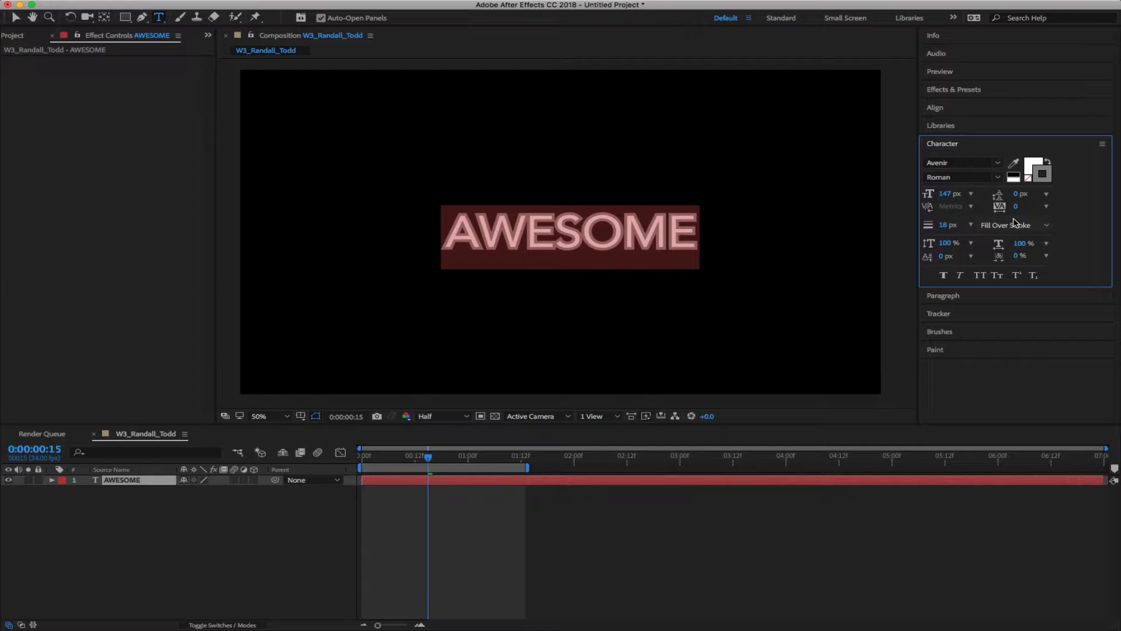
pyautogui.moveTo(941, 225)
pyautogui.mouseDown()
pyautogui.moveTo(931, 225)
pyautogui.moveTo(941, 225)
pyautogui.mouseUp()
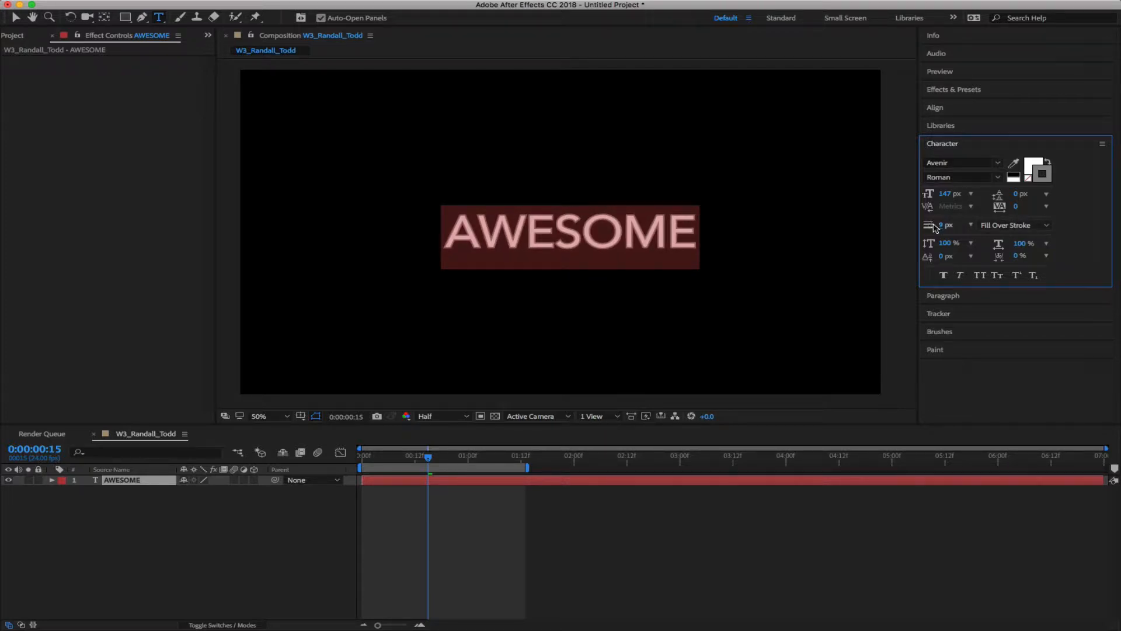
pyautogui.click(184, 551)
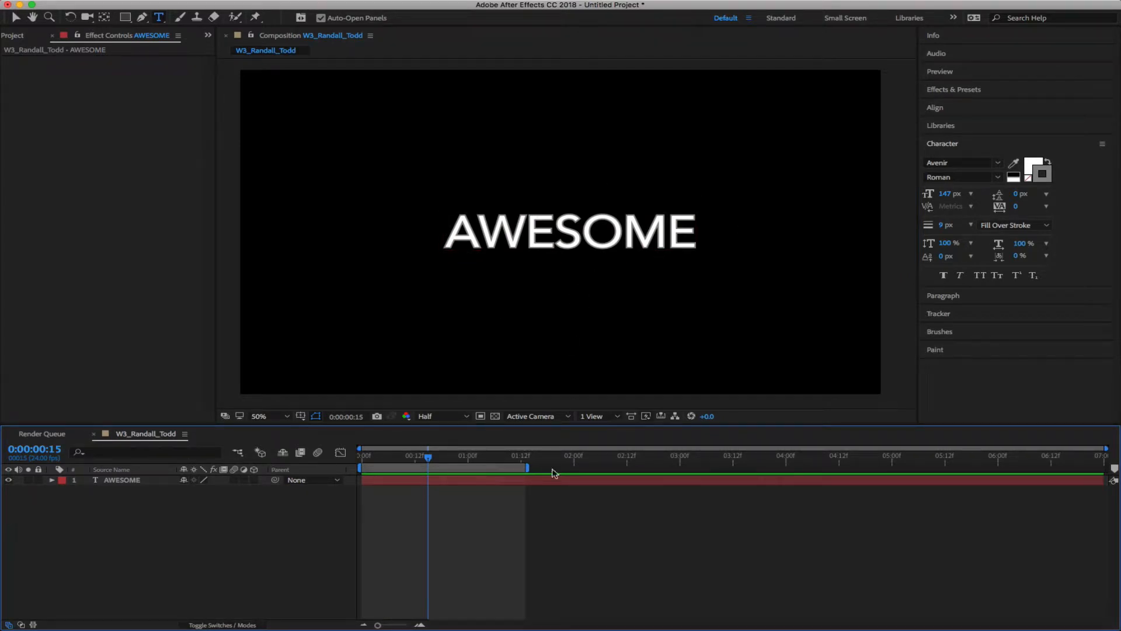
# Replace the AWESOME text with 'ROLLER COASTER'
pyautogui.press('v')
pyautogui.click(589, 245)
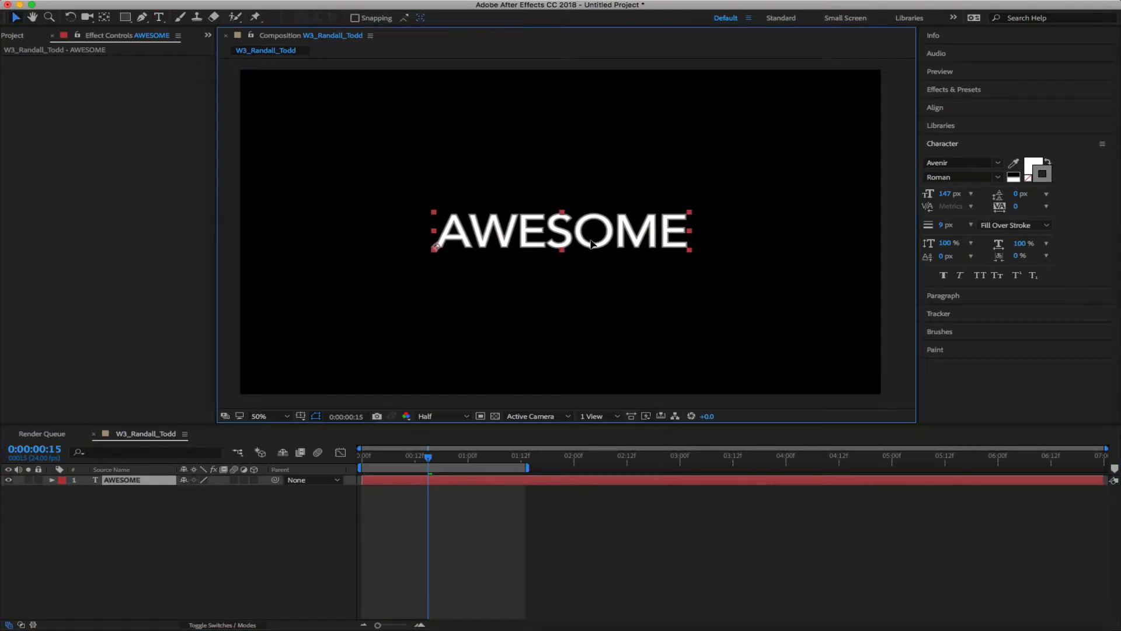
pyautogui.click(242, 548)
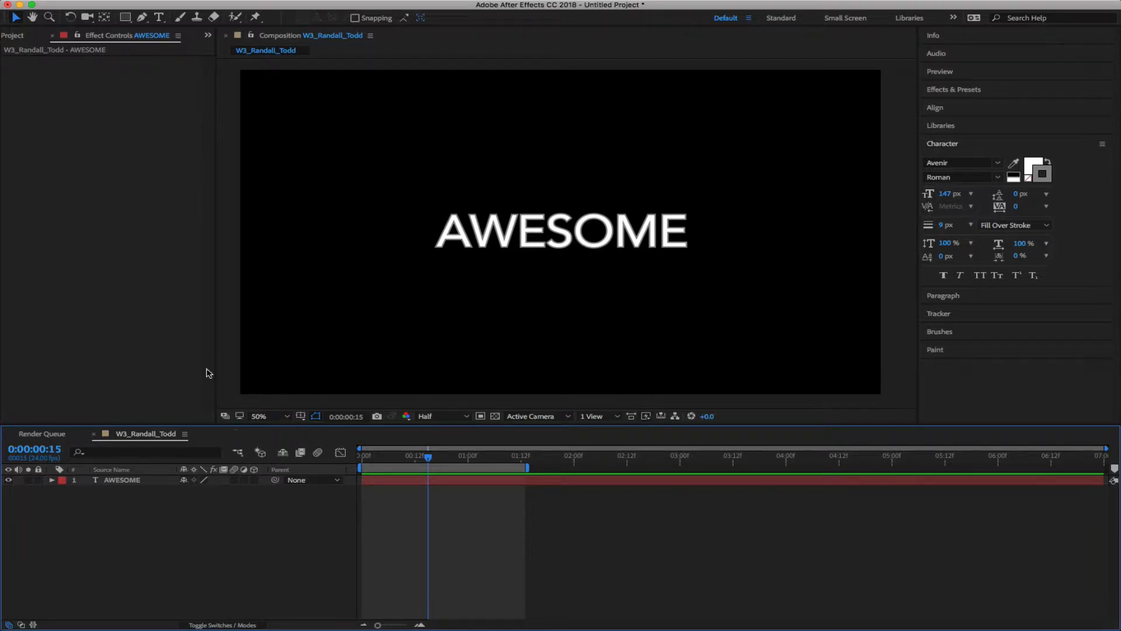
pyautogui.press('t')
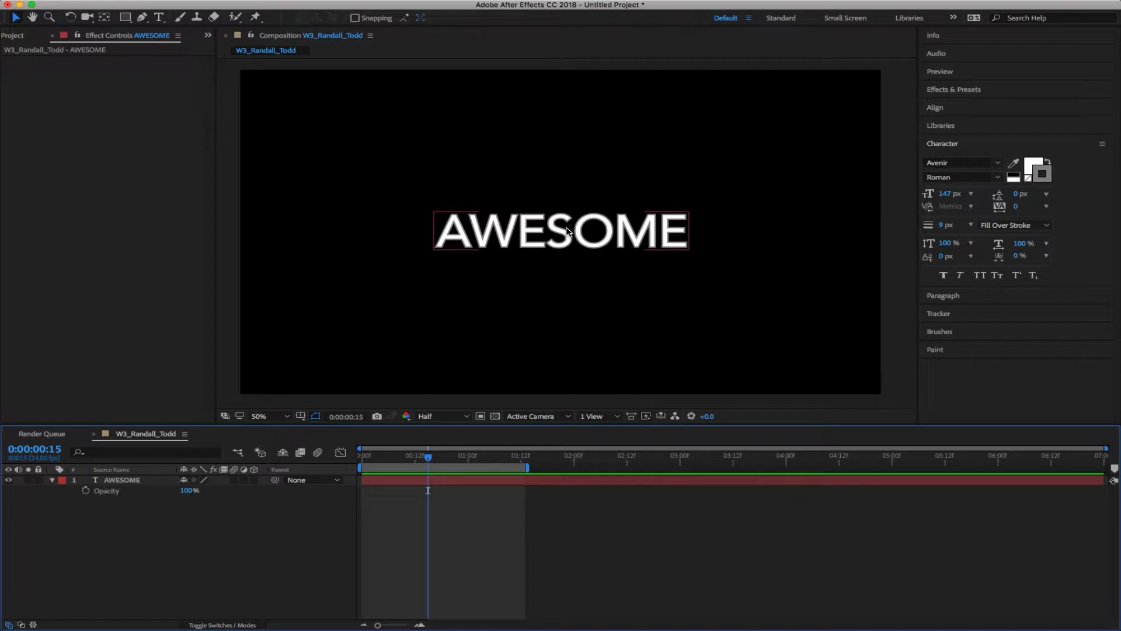
pyautogui.doubleClick(614, 253)
pyautogui.write('ROLL')
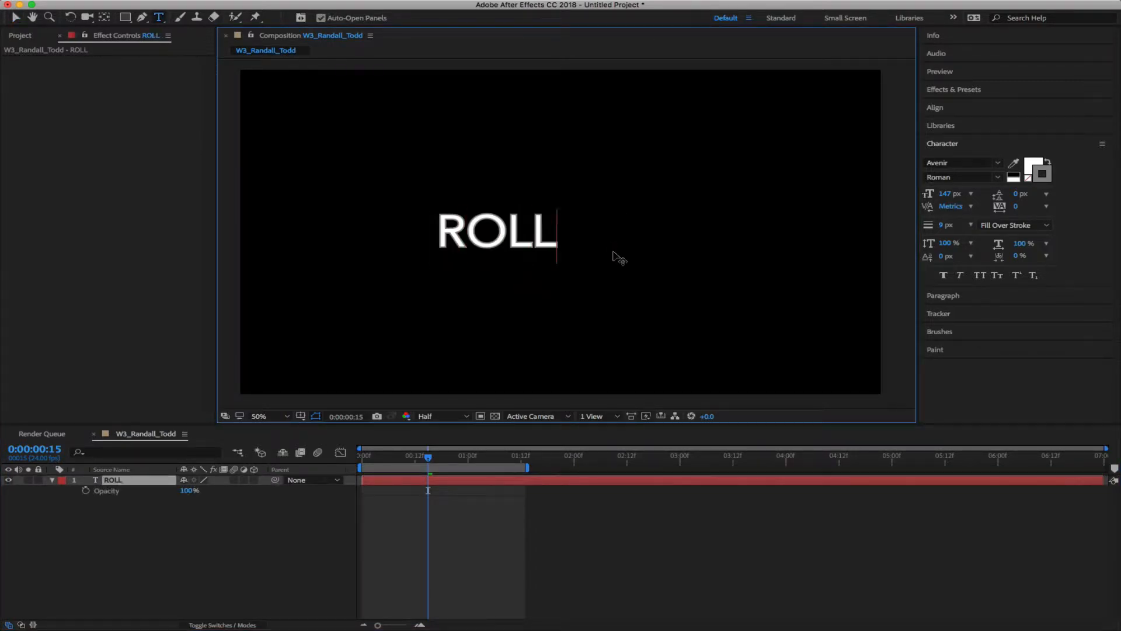
pyautogui.write('ER COASTER')
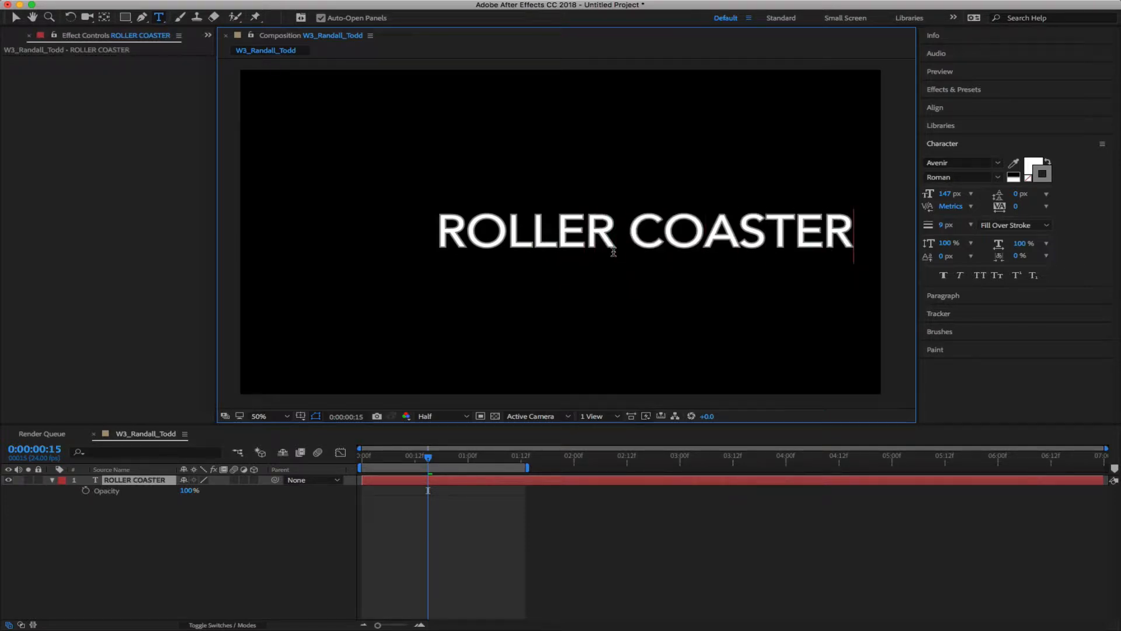
pyautogui.press('Escape')
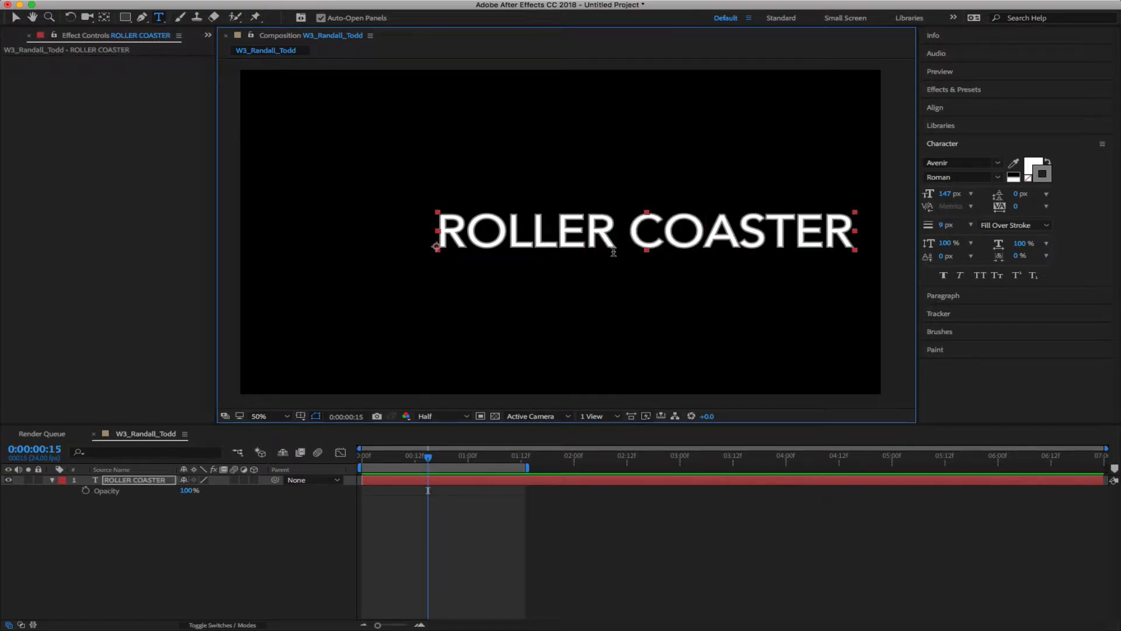
# Centre ROLLER COASTER in the comp, select its layer and pick the Pen tool
pyautogui.press('v')
pyautogui.moveTo(704, 231); pyautogui.dragTo(617, 230)
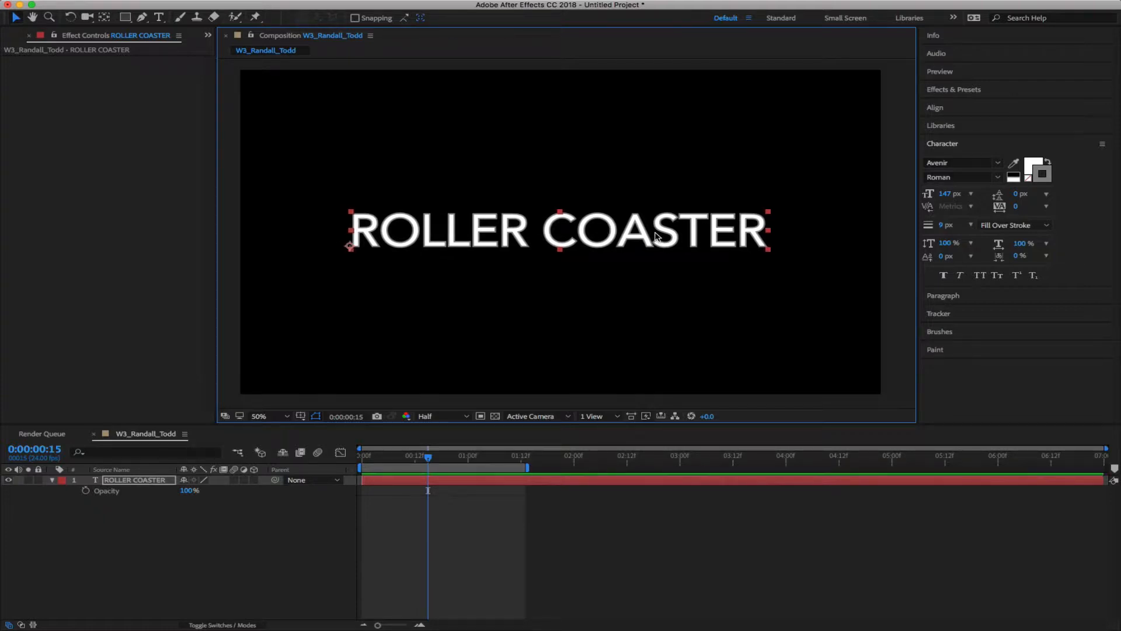
pyautogui.click(153, 481)
pyautogui.click(159, 548)
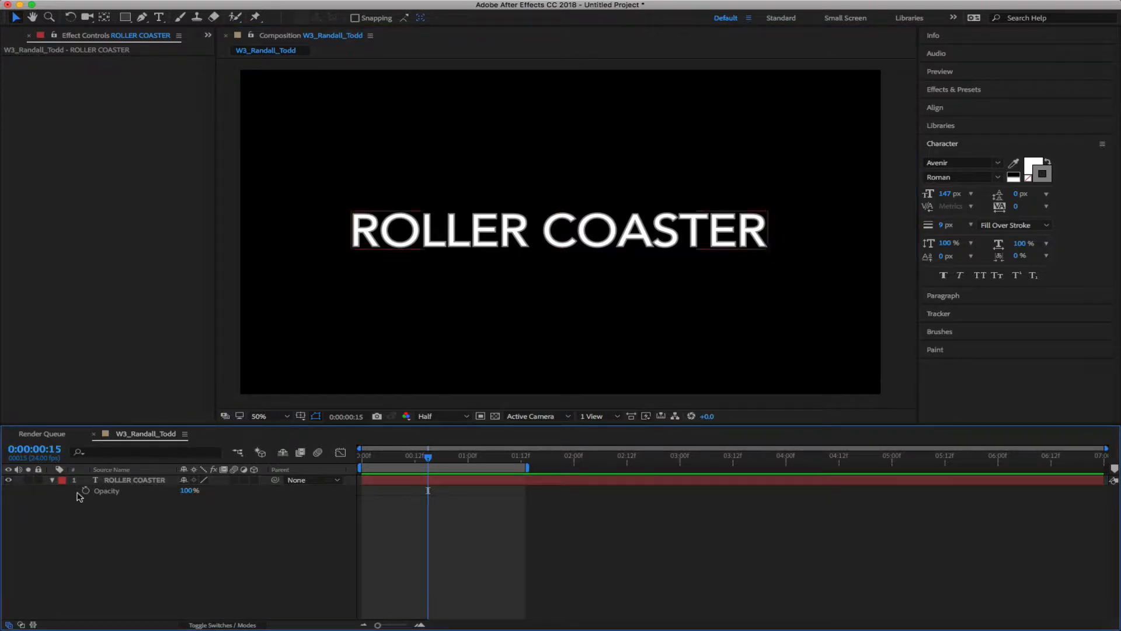
pyautogui.click(119, 480)
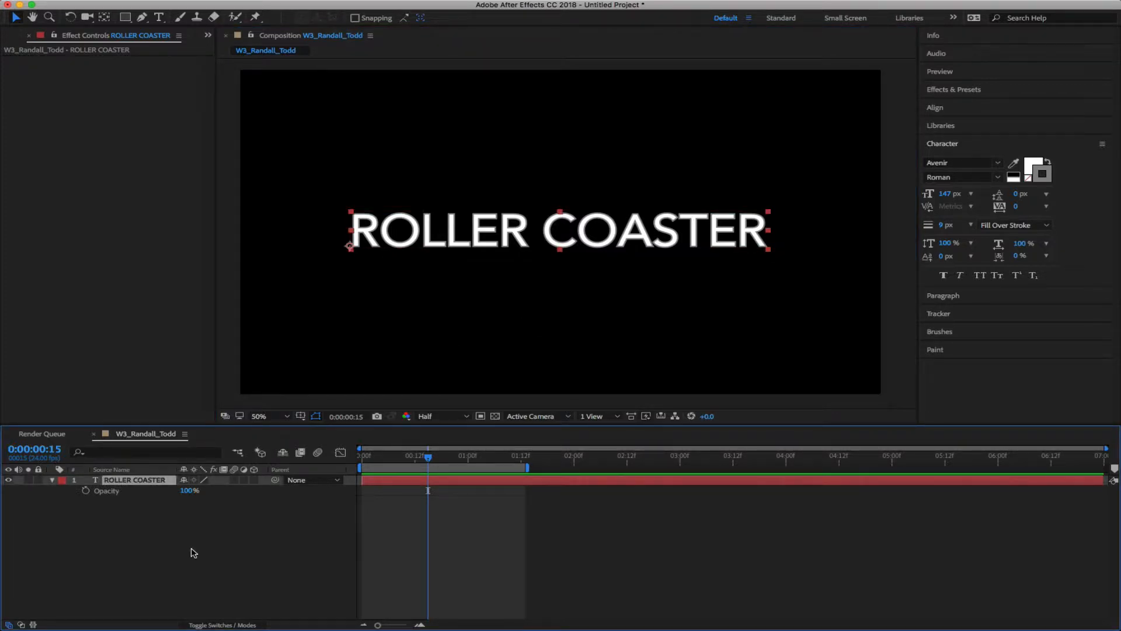
pyautogui.click(141, 18)
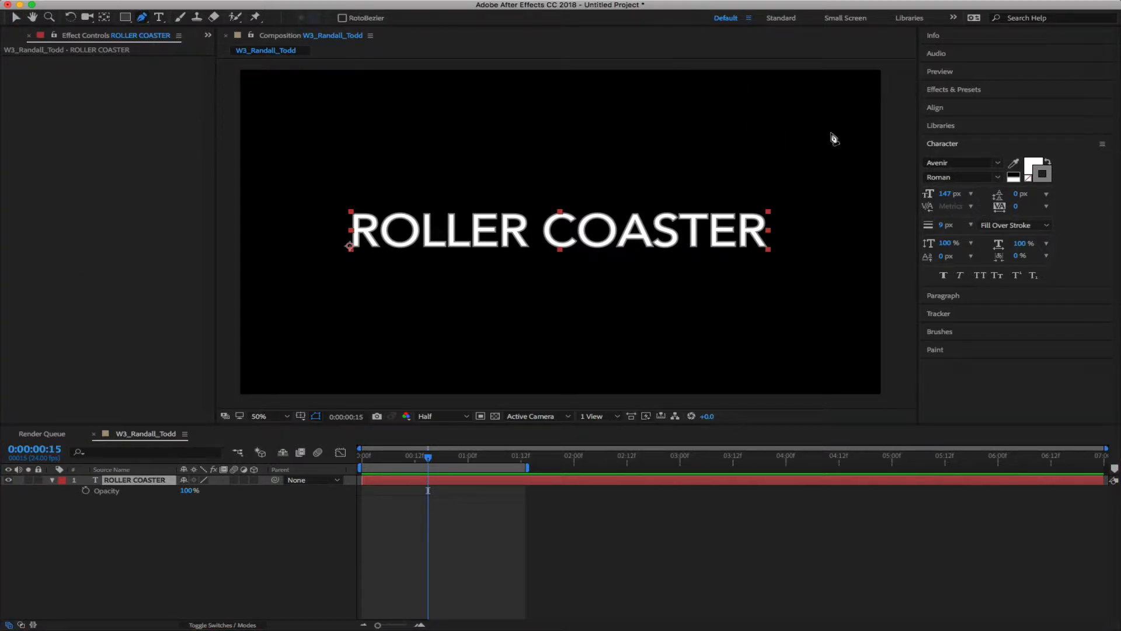
# Draw an open Bezier mask from the top-right corner through a valley, hump and loop to the bottom-left
pyautogui.click(899, 70)
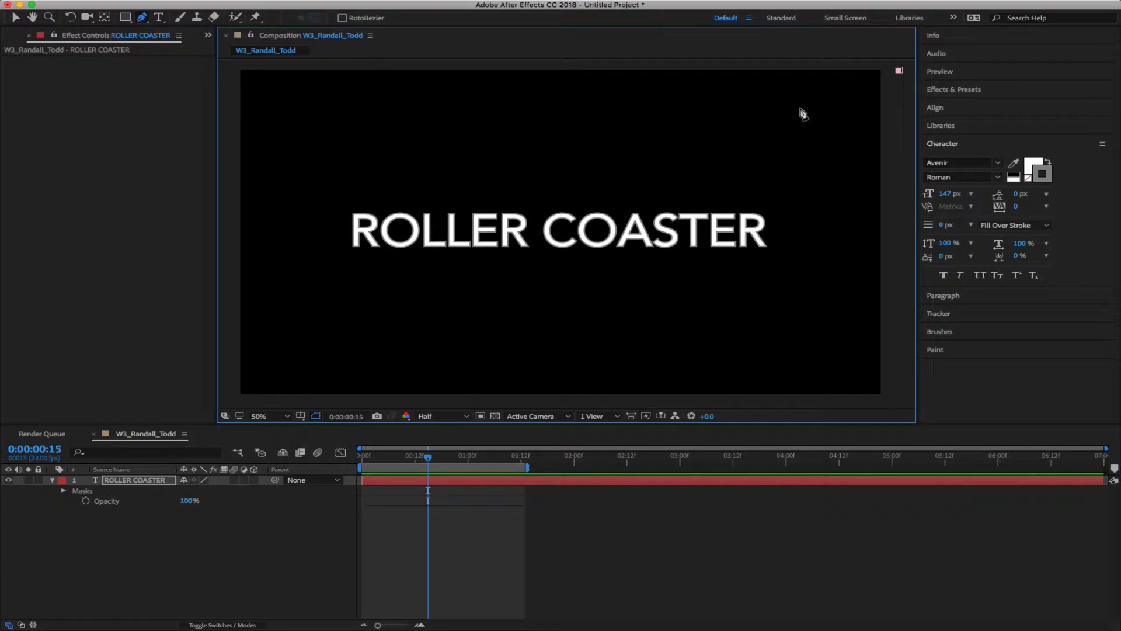
pyautogui.moveTo(793, 116)
pyautogui.mouseDown()
pyautogui.moveTo(756, 195)
pyautogui.moveTo(809, 120)
pyautogui.mouseUp()
pyautogui.moveTo(695, 342); pyautogui.dragTo(614, 343)
pyautogui.moveTo(560, 218); pyautogui.dragTo(500, 216)
pyautogui.moveTo(400, 345); pyautogui.dragTo(309, 346)
pyautogui.moveTo(395, 125); pyautogui.dragTo(495, 125)
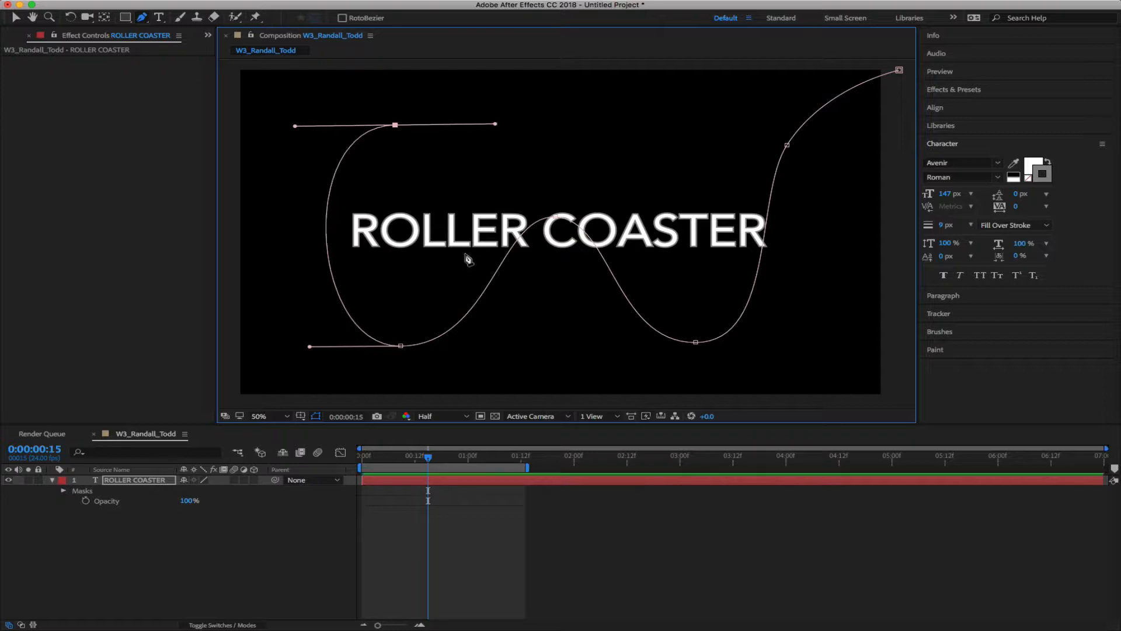
pyautogui.moveTo(400, 354); pyautogui.dragTo(314, 357)
pyautogui.click(228, 396)
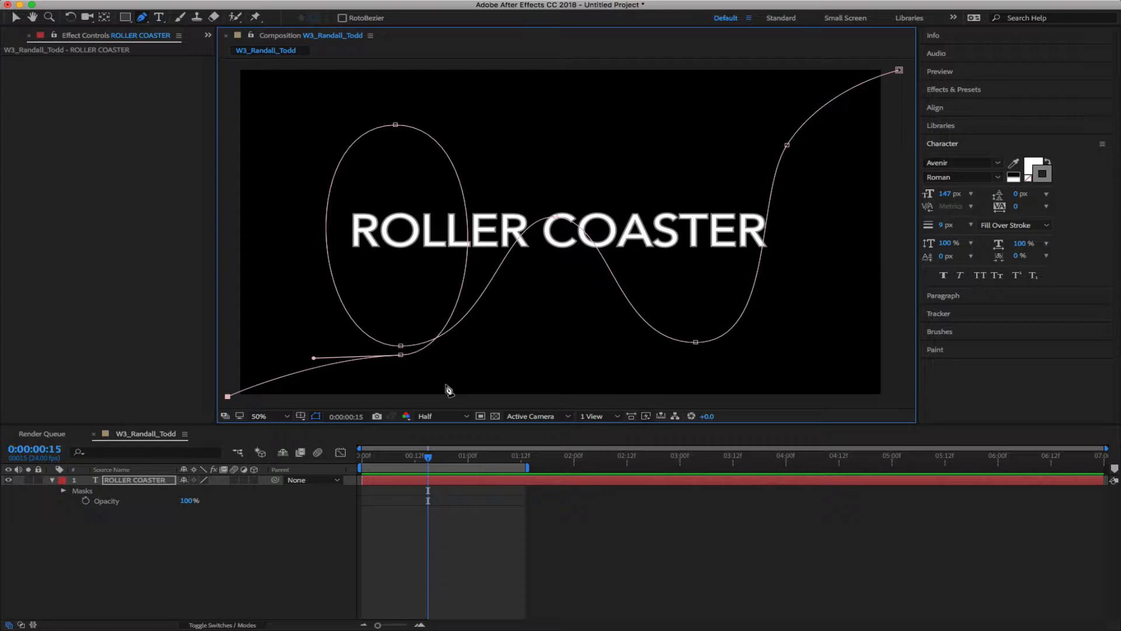
pyautogui.click(119, 480)
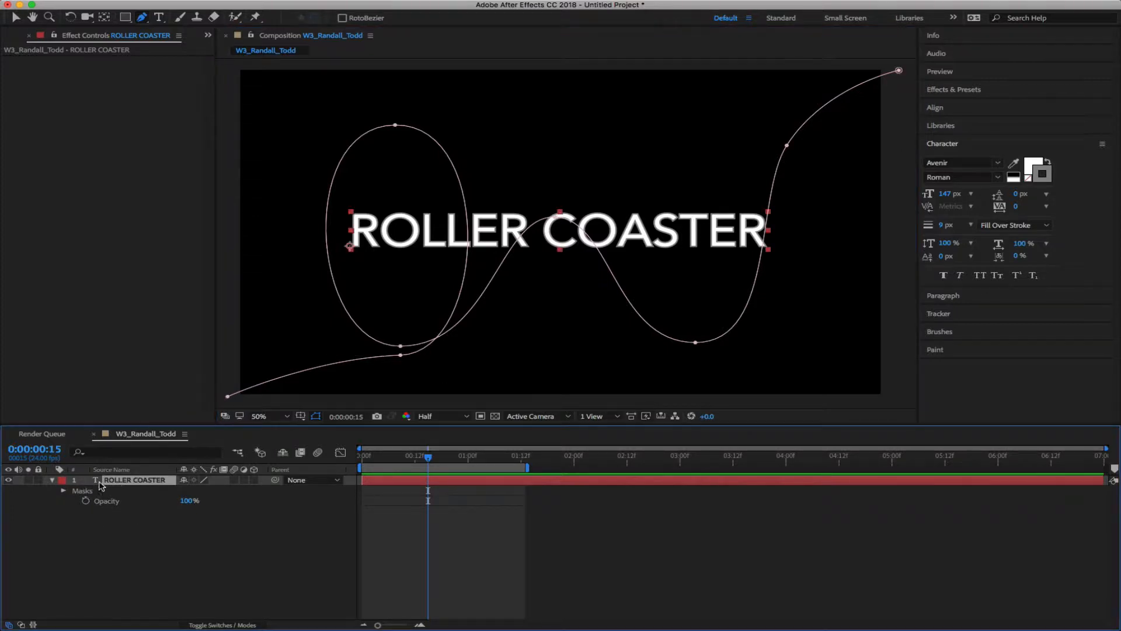
# Set the Path in ROLLER COASTER's Text > Path Options to Mask 1
pyautogui.click(52, 479)
pyautogui.click(52, 480)
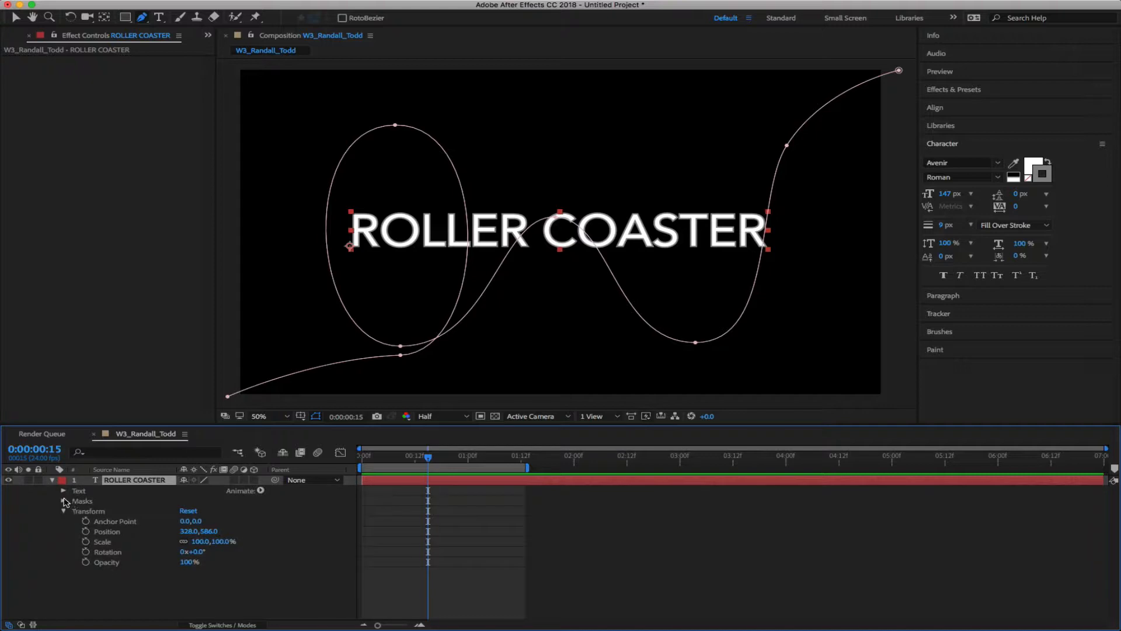
pyautogui.click(63, 490)
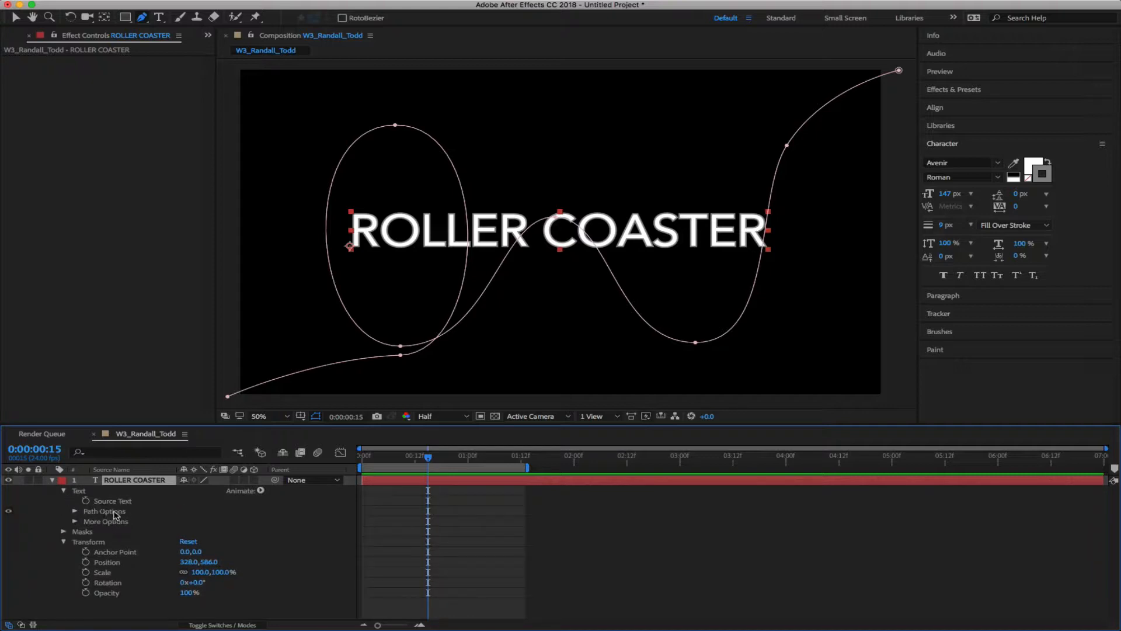
pyautogui.click(64, 491)
pyautogui.click(64, 491)
pyautogui.click(75, 512)
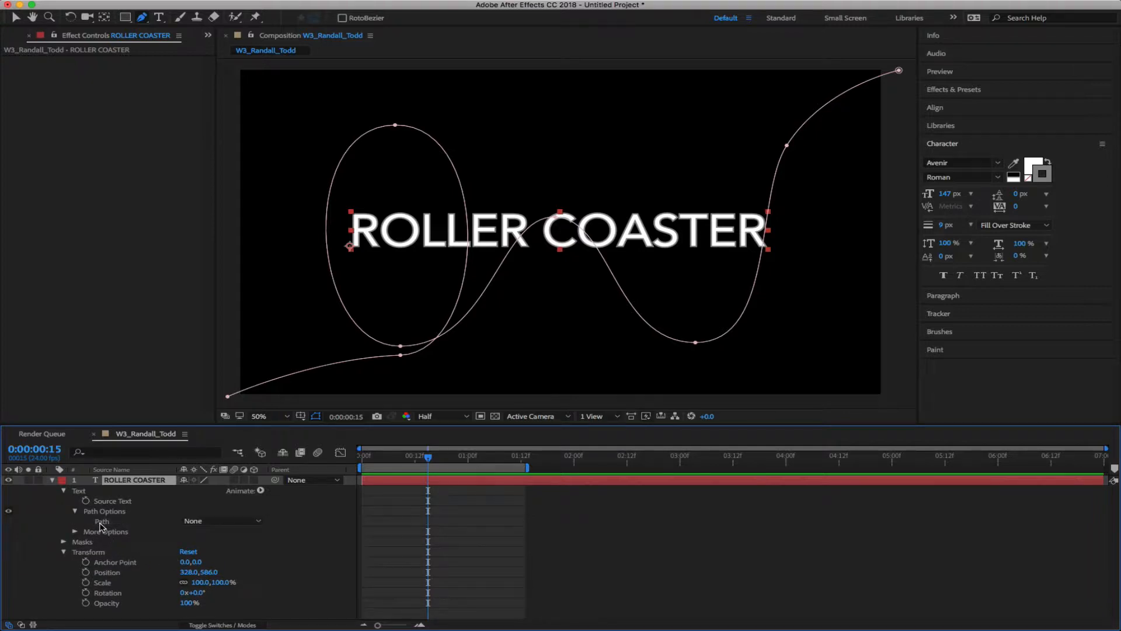
pyautogui.click(259, 521)
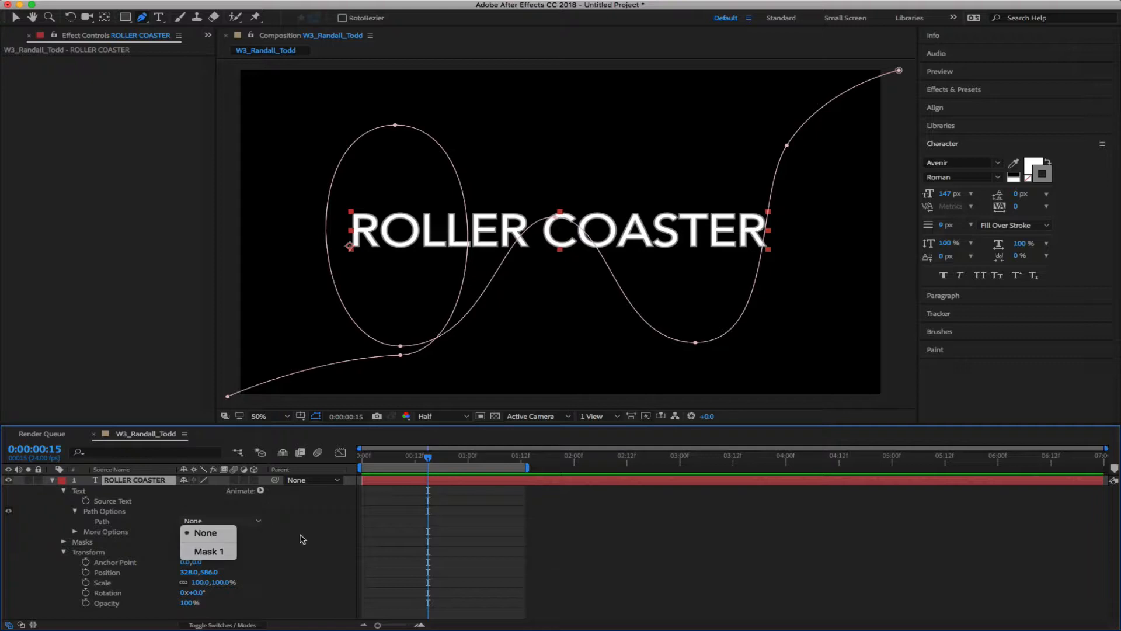
pyautogui.click(218, 553)
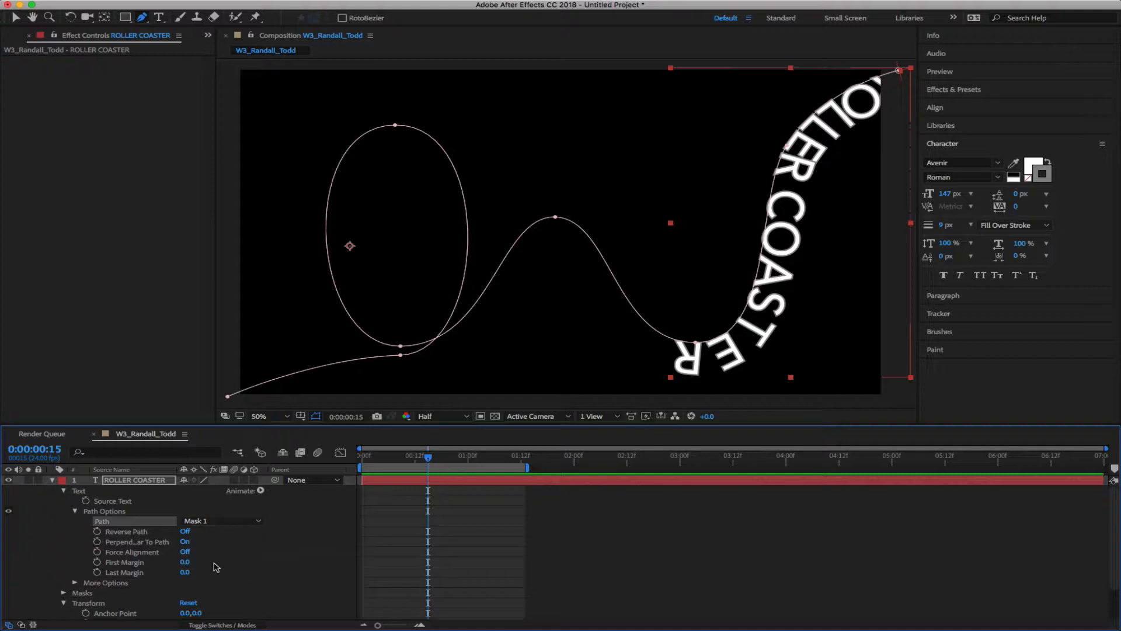
# Toggle Perpendicular To Path off and on, turn Reverse Path on, and try then disable Force Alignment
pyautogui.click(185, 542)
pyautogui.click(184, 542)
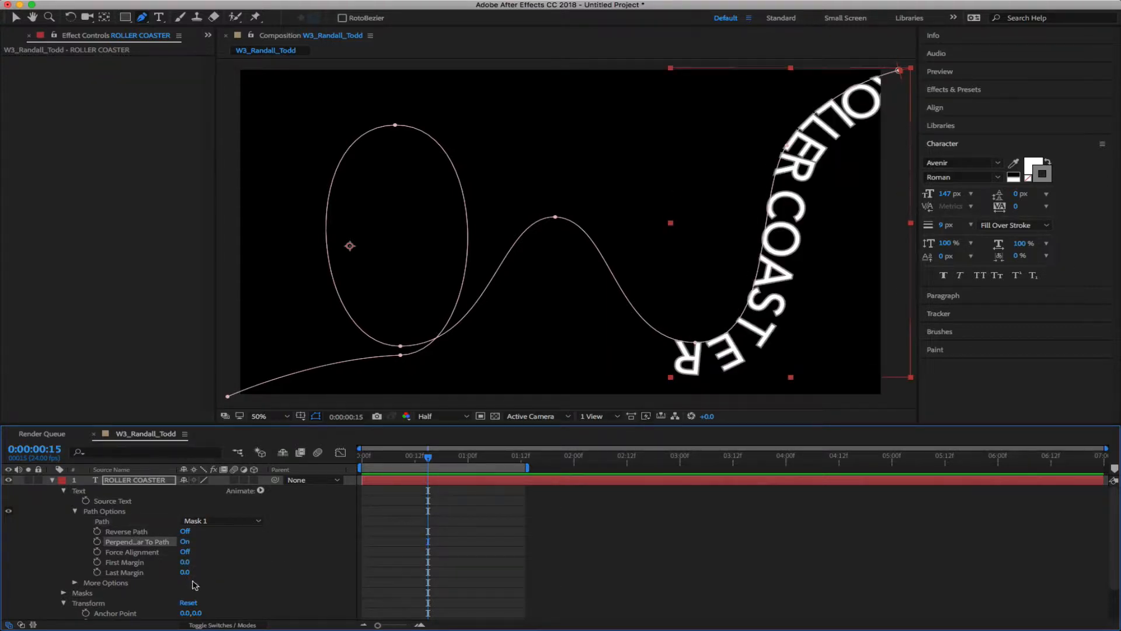
pyautogui.click(184, 532)
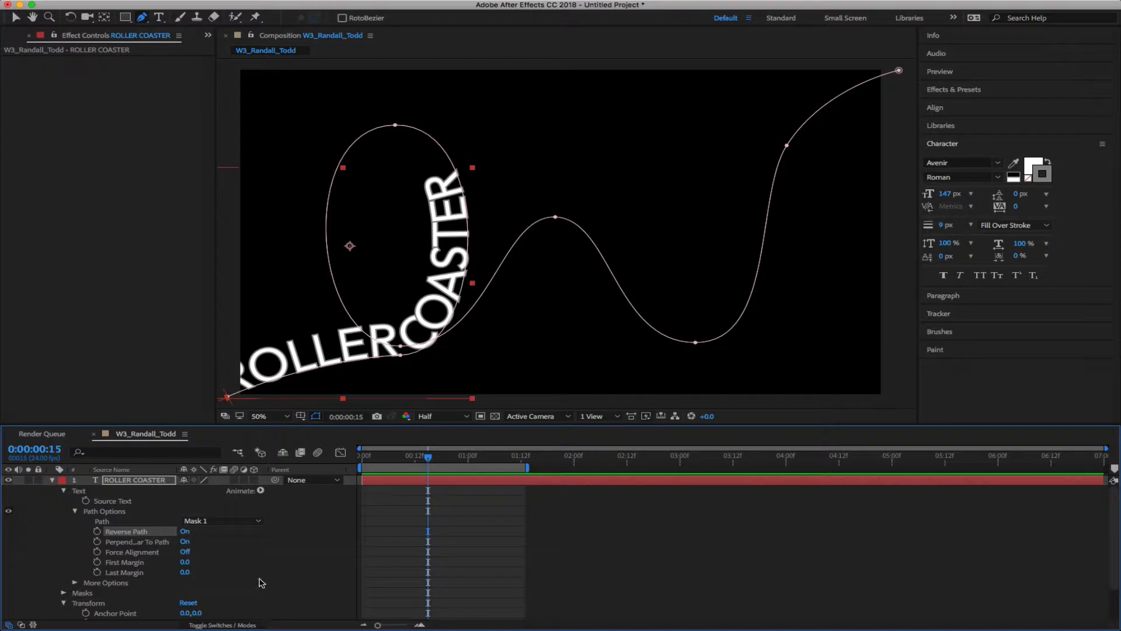
pyautogui.click(185, 552)
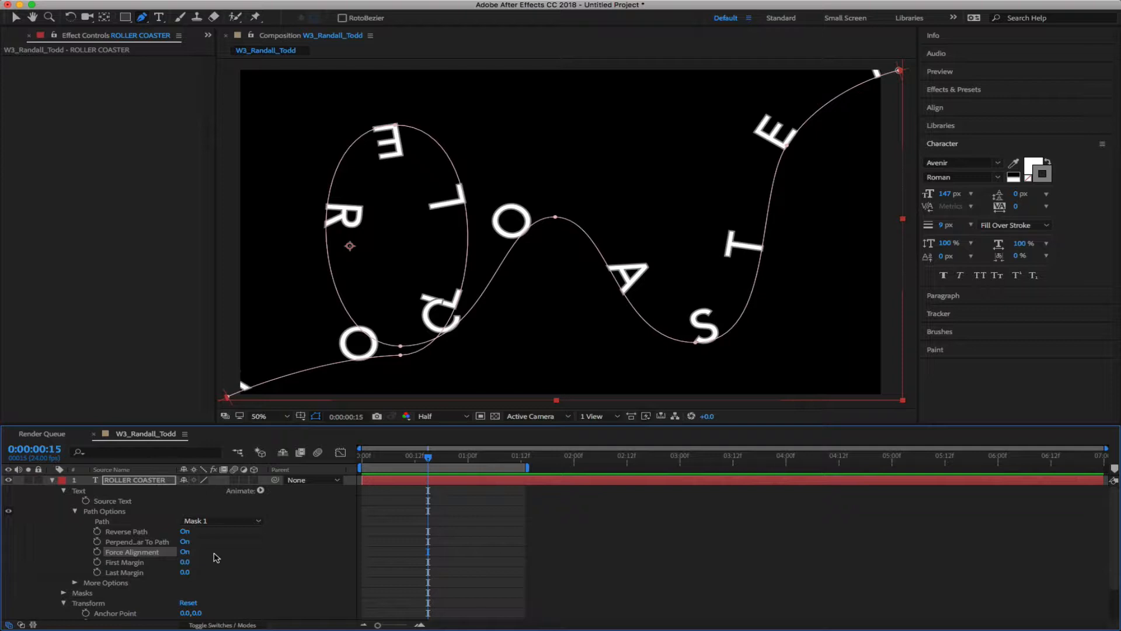
pyautogui.click(184, 551)
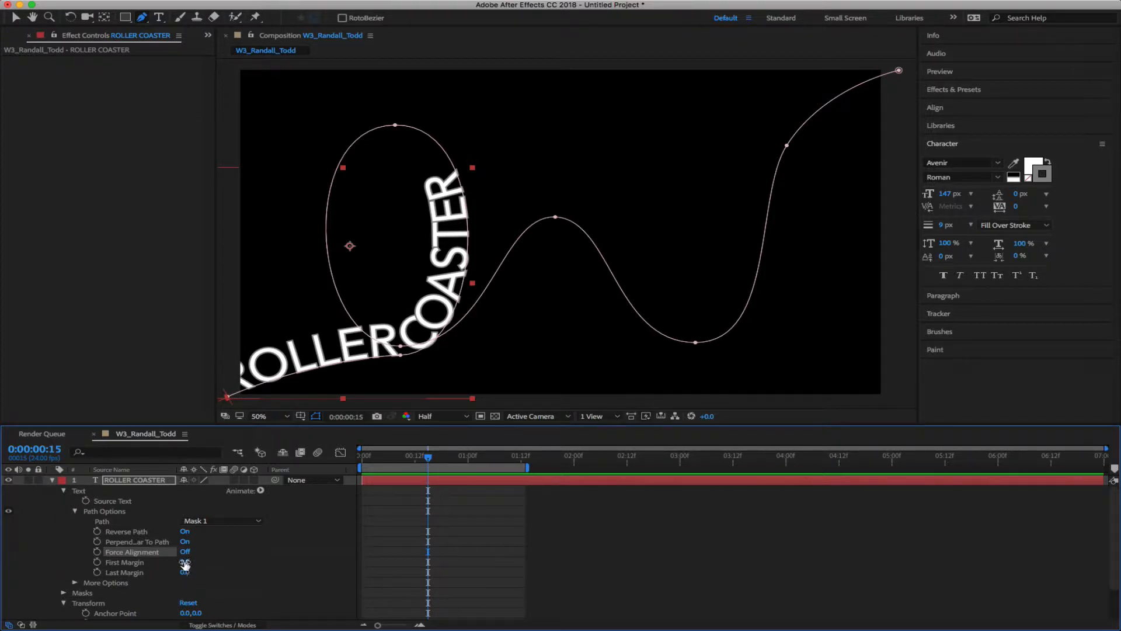
# Drag First Margin to slide the text onto the right-hand S-curve, checking frames near the start
pyautogui.moveTo(184, 561); pyautogui.dragTo(421, 452)
pyautogui.moveTo(188, 562); pyautogui.dragTo(1119, 530)
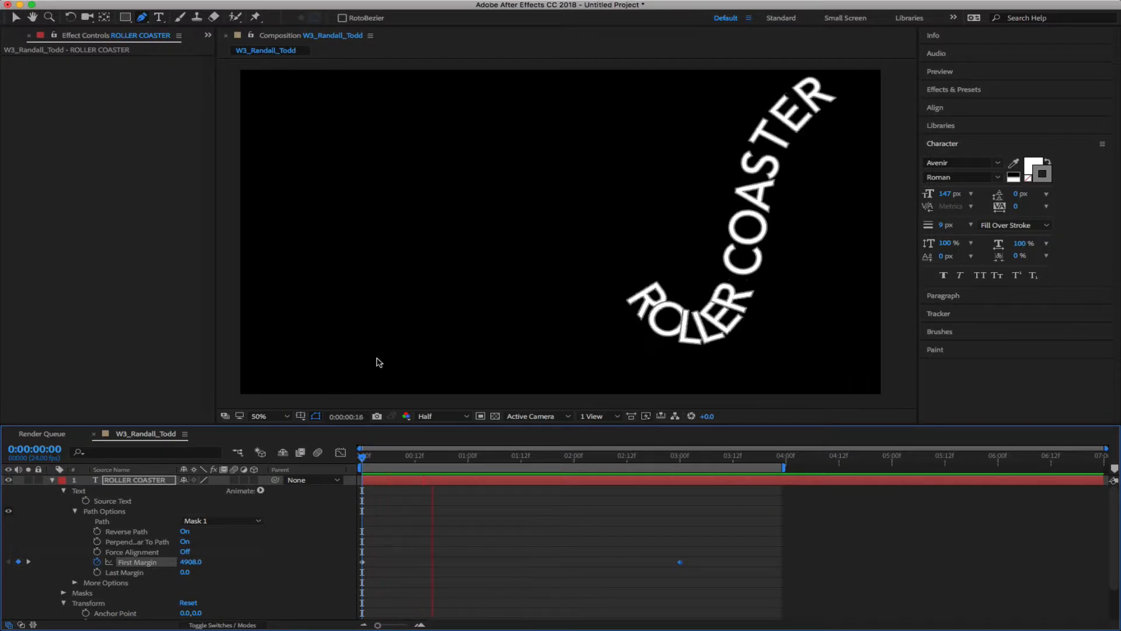
pyautogui.click(456, 456)
pyautogui.moveTo(457, 457); pyautogui.dragTo(352, 463)
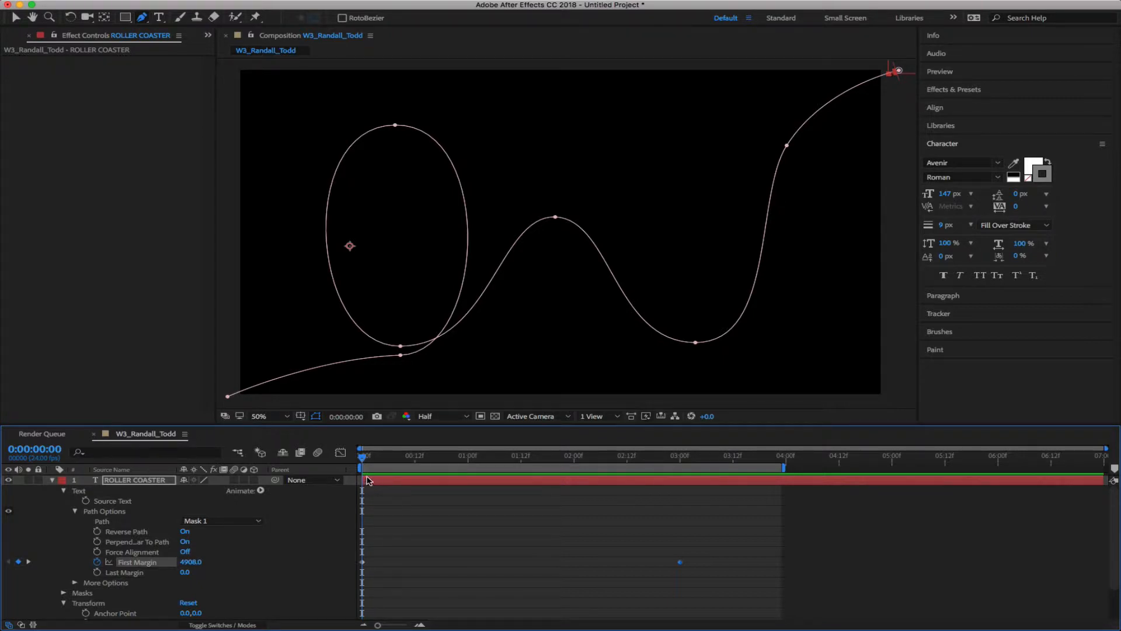
pyautogui.moveTo(372, 463); pyautogui.dragTo(348, 461)
# Key First Margin at 4908.0 on frame 0 and -1232.0 at 0:00:03:00, then preview
pyautogui.click(191, 561)
pyautogui.moveTo(368, 462); pyautogui.dragTo(681, 489)
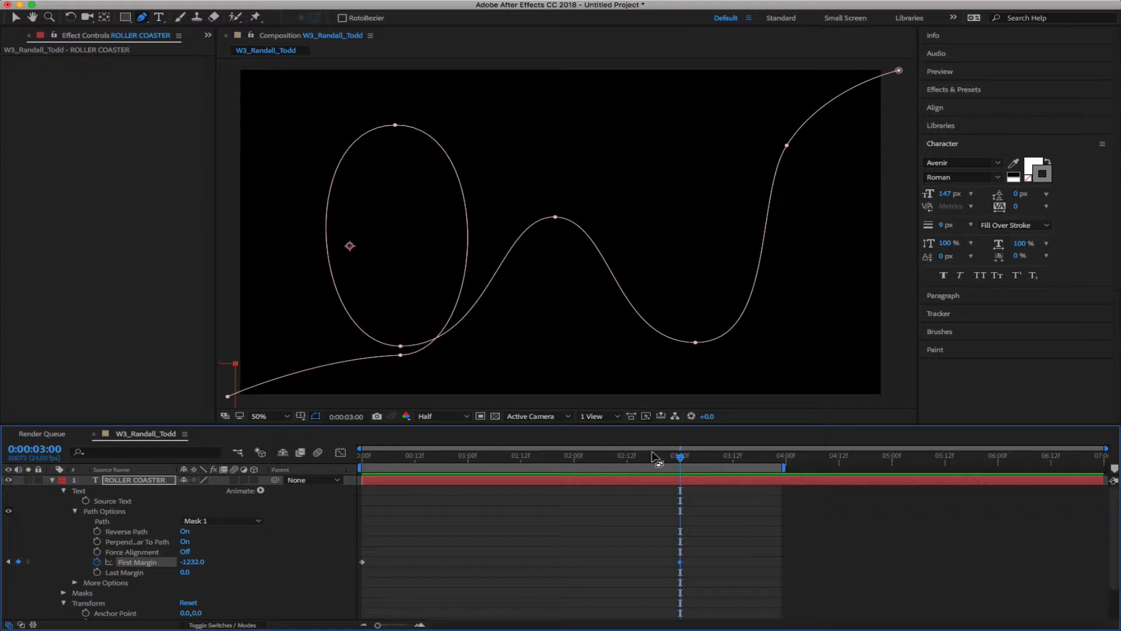
pyautogui.moveTo(679, 457); pyautogui.dragTo(258, 466)
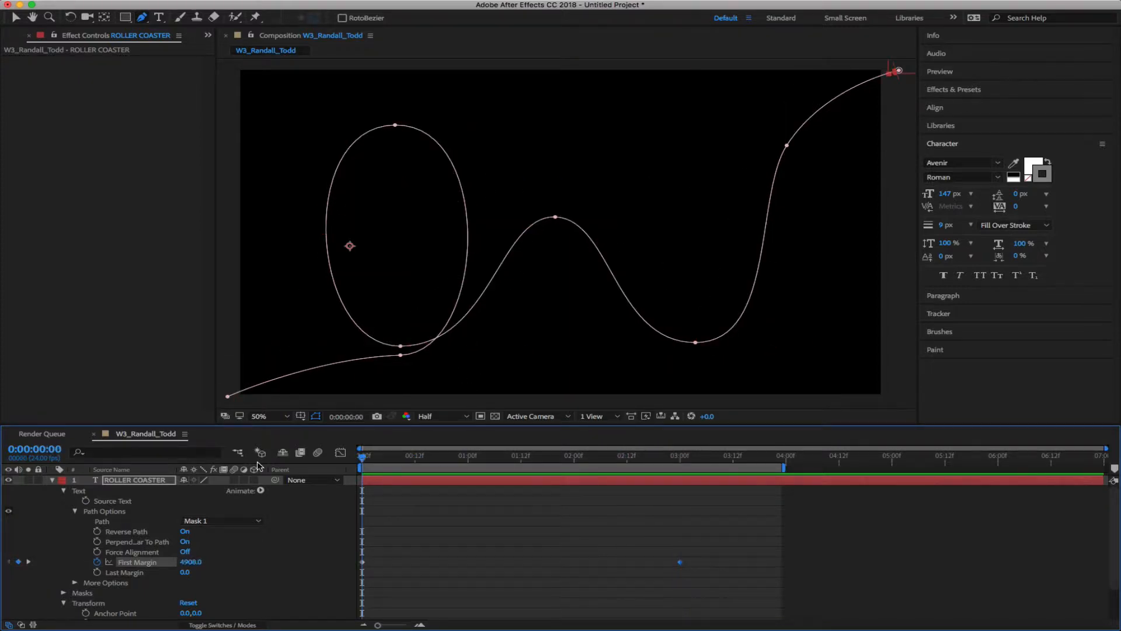
pyautogui.press('space')
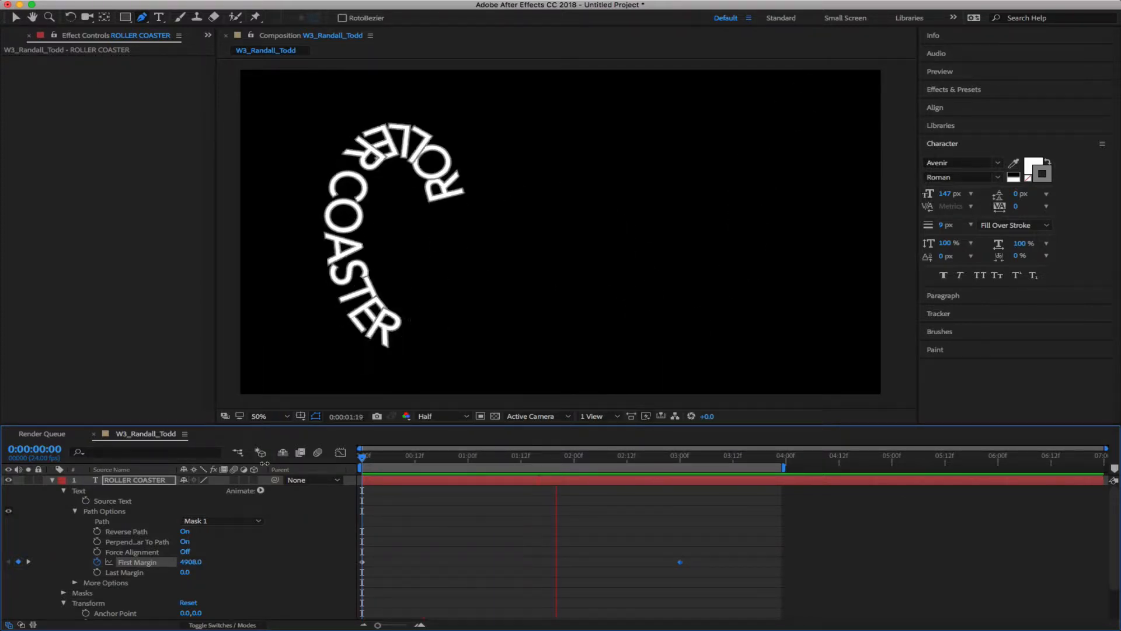
pyautogui.press('space')
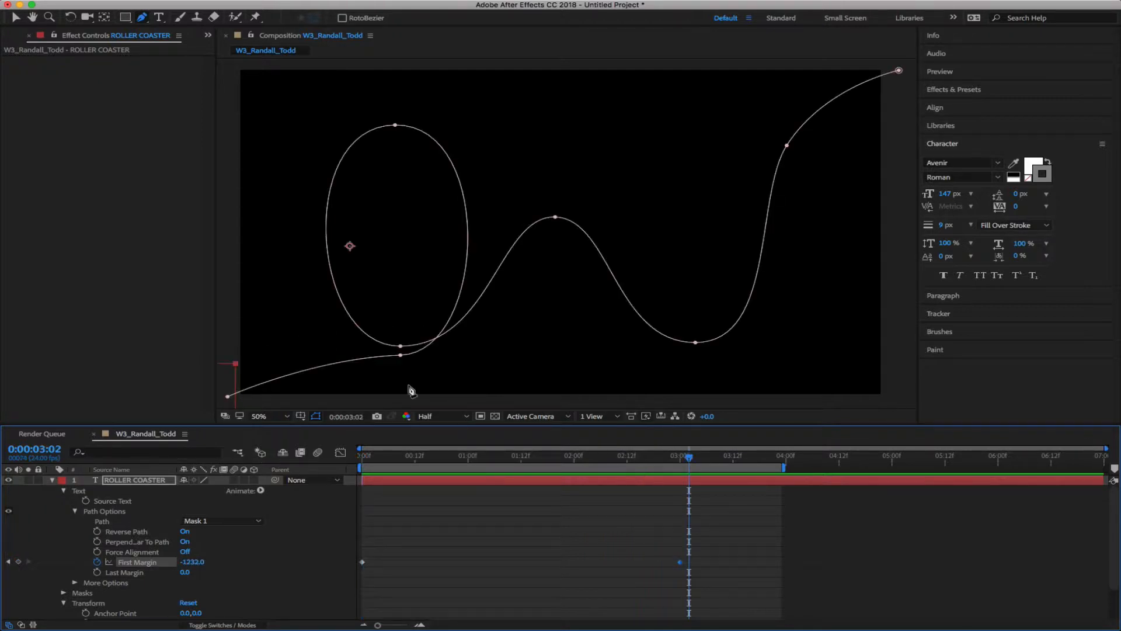
pyautogui.click(981, 146)
pyautogui.click(937, 142)
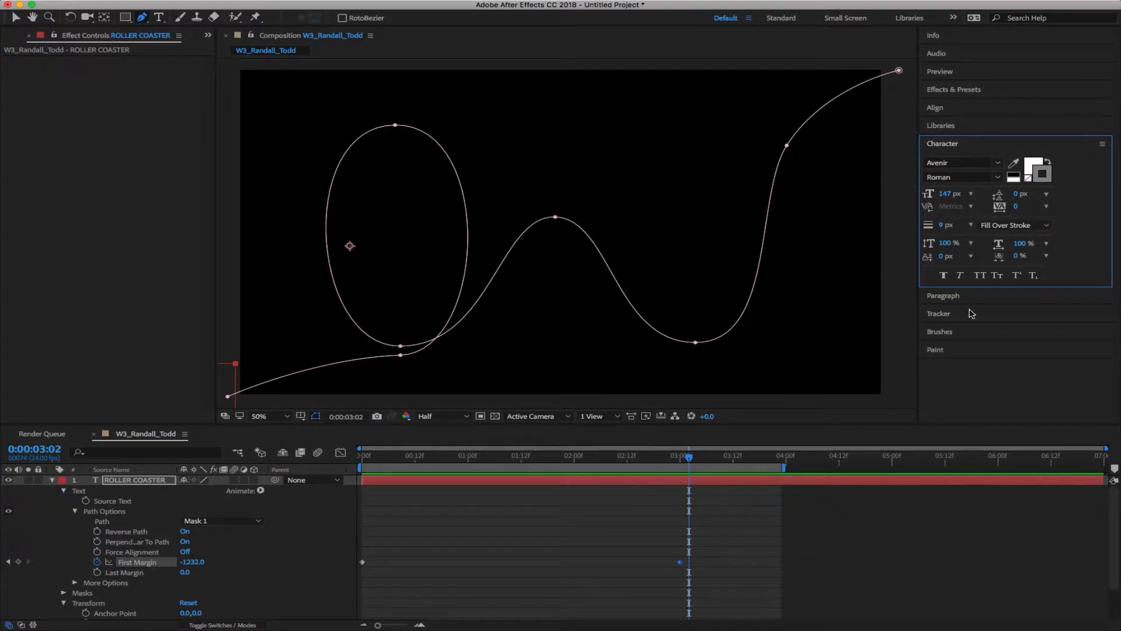
pyautogui.click(1102, 144)
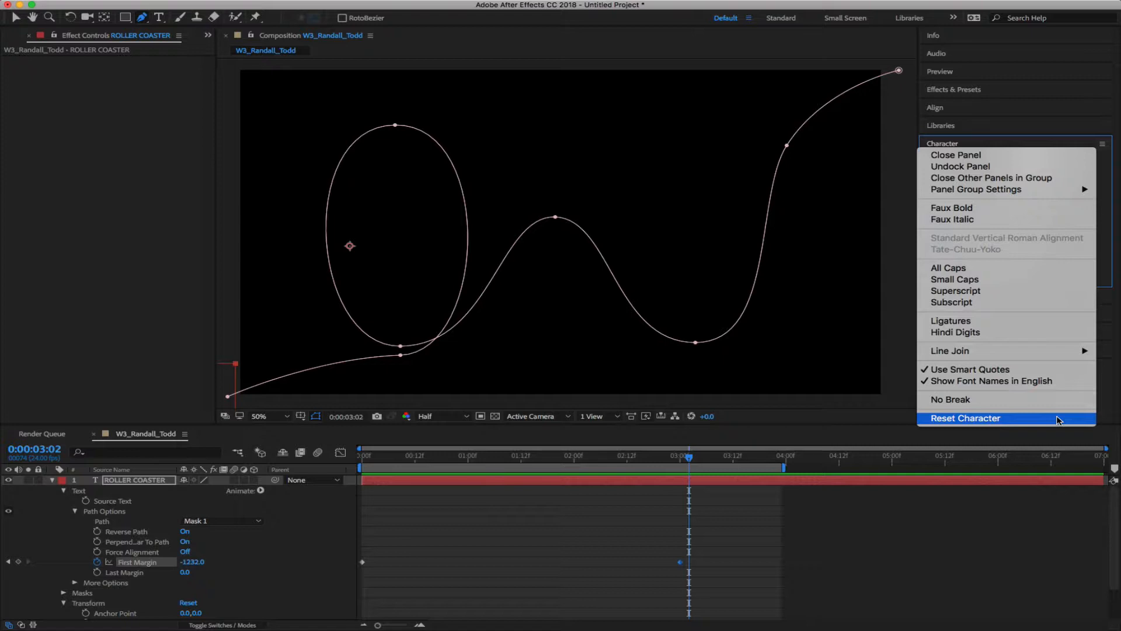
pyautogui.click(1102, 146)
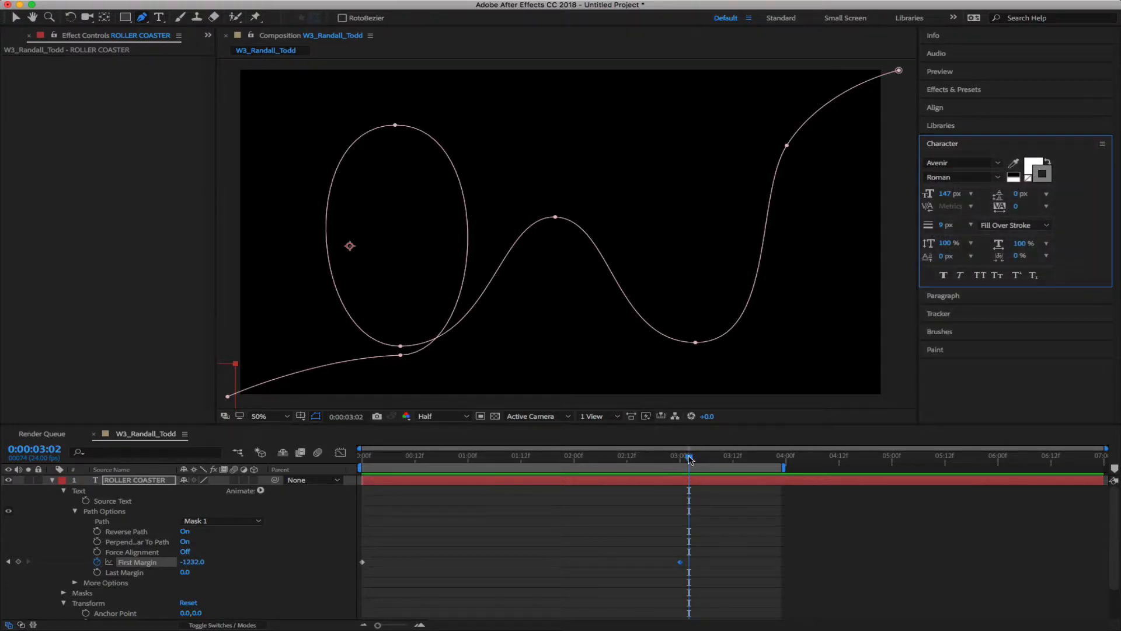
pyautogui.moveTo(689, 457); pyautogui.dragTo(223, 473)
# Preview the ride, then scrub back toward 0:00 to check where ROLLER COASTER starts
pyautogui.press('space')
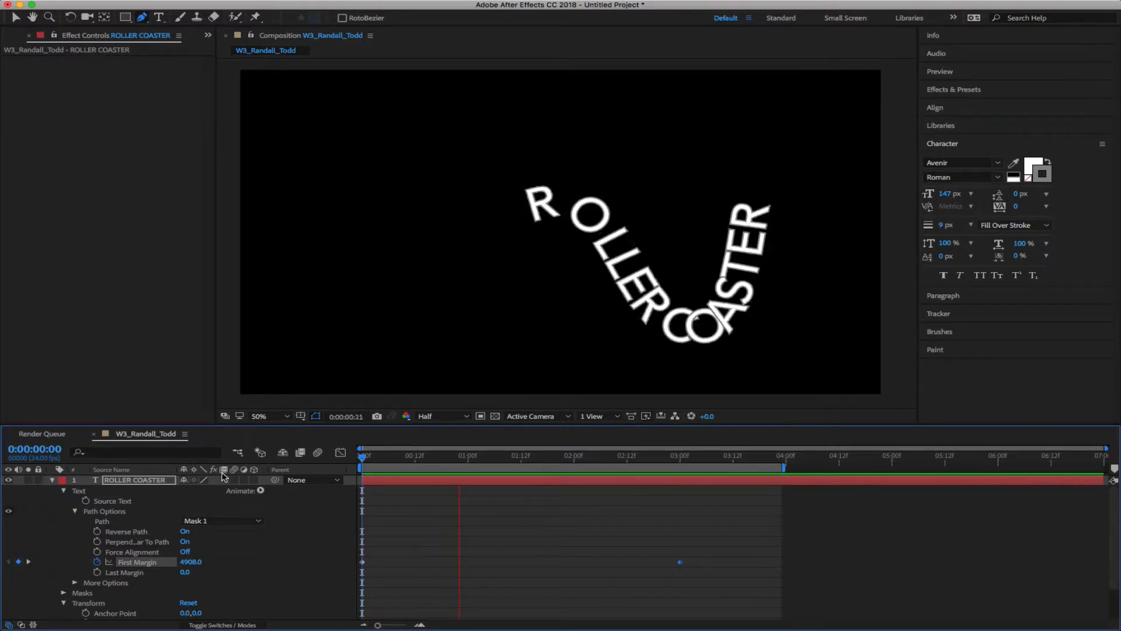
pyautogui.press('space')
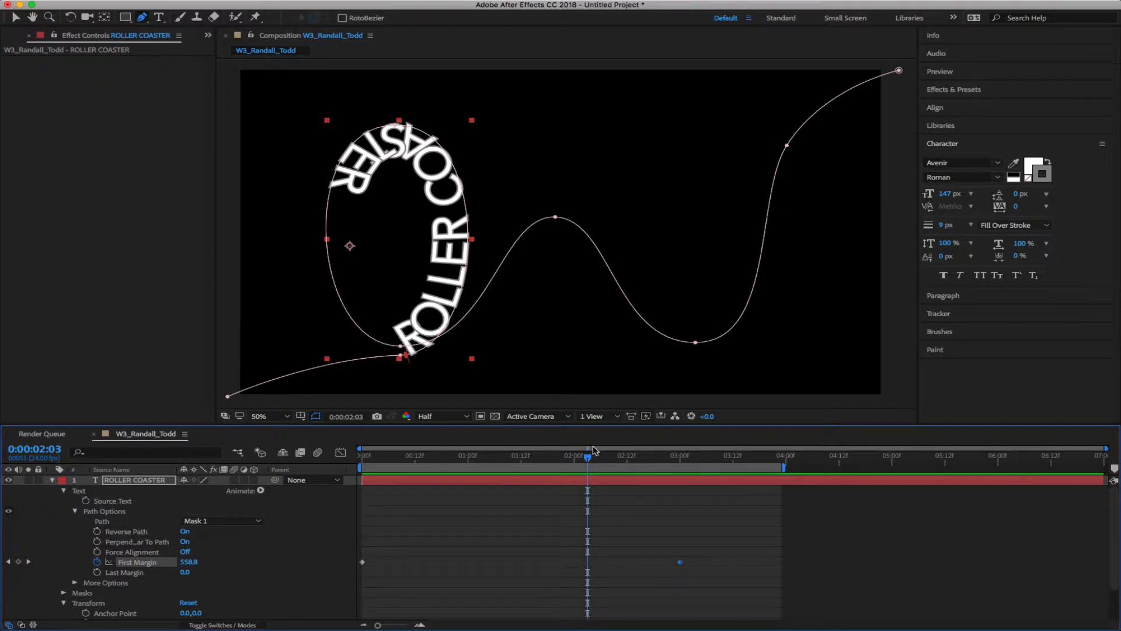
pyautogui.moveTo(587, 461); pyautogui.dragTo(353, 476)
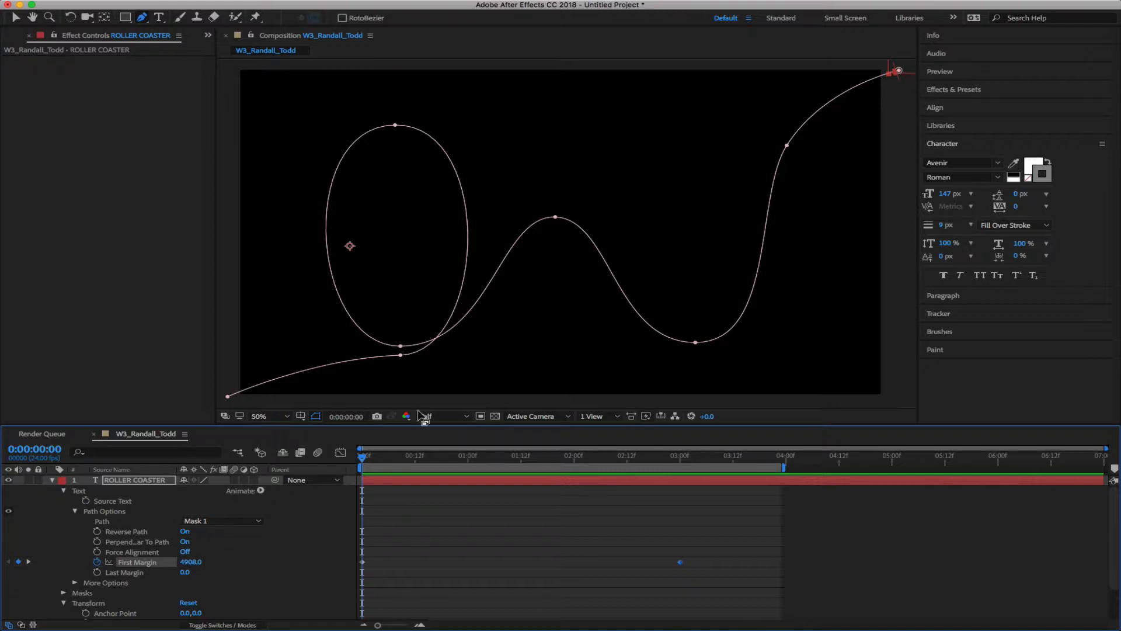
# Add a First Margin keyframe at 0:00:00:18 as the text enters the track
pyautogui.moveTo(365, 459); pyautogui.dragTo(511, 458)
pyautogui.moveTo(426, 450); pyautogui.dragTo(443, 467)
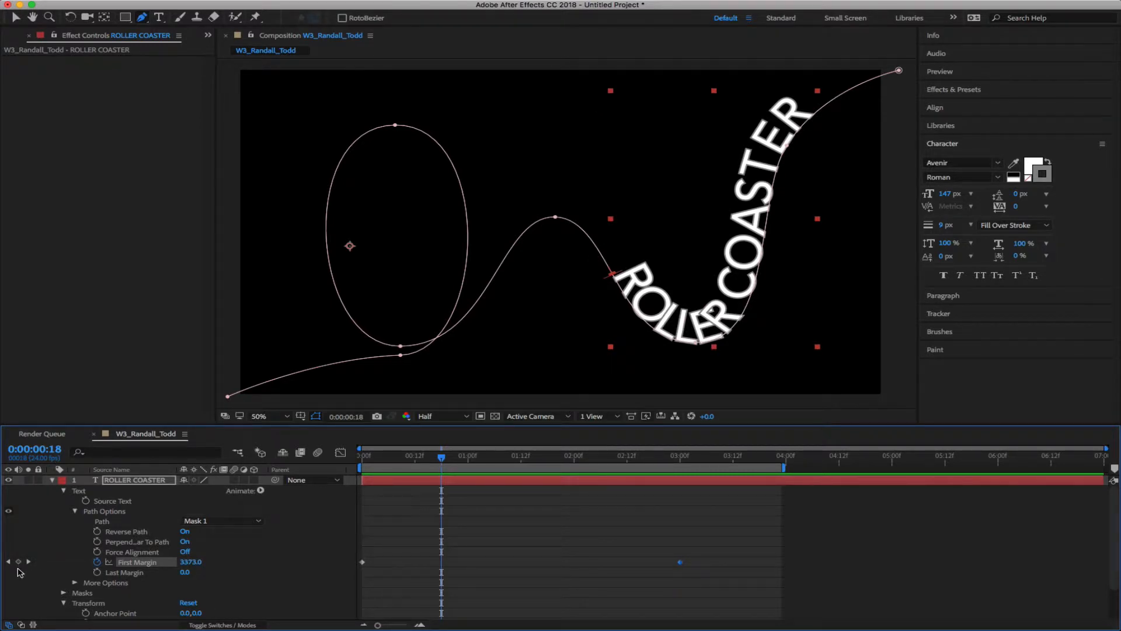
pyautogui.press('`')
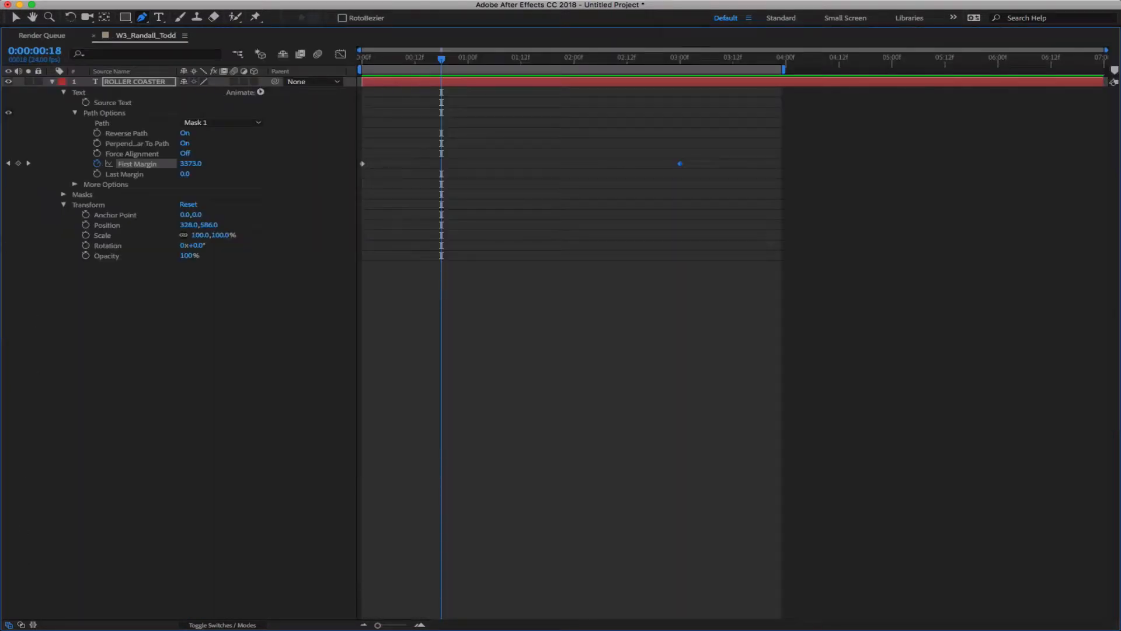
pyautogui.click(19, 164)
pyautogui.press('`')
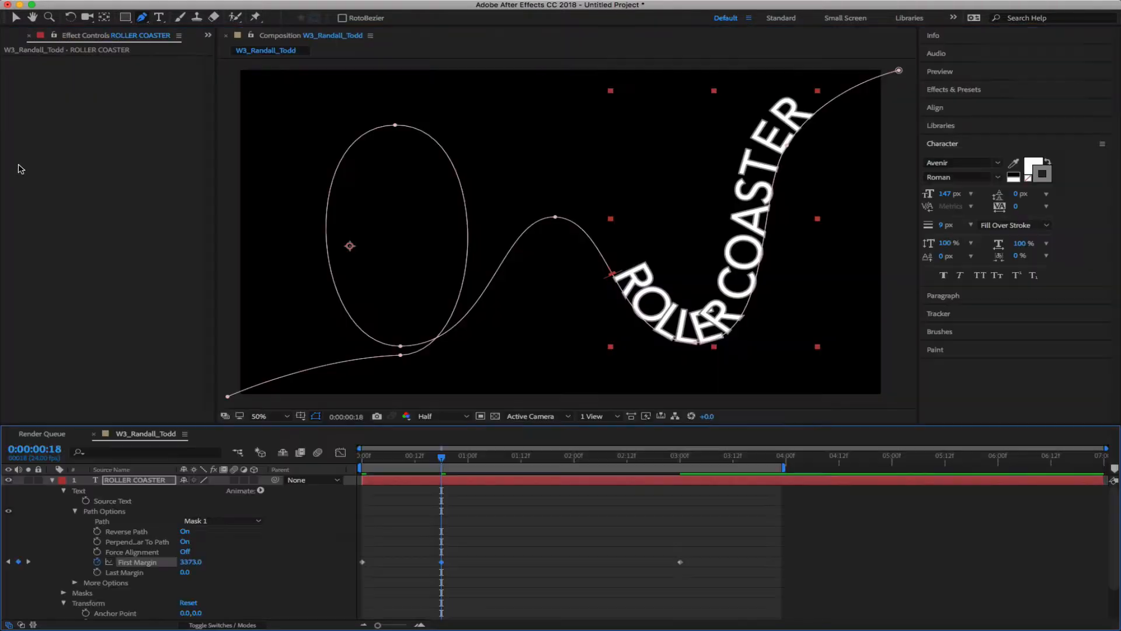
# Add First Margin keyframes at 1:04, 1:14 and 2:00, then preview the animation
pyautogui.moveTo(435, 456); pyautogui.dragTo(486, 475)
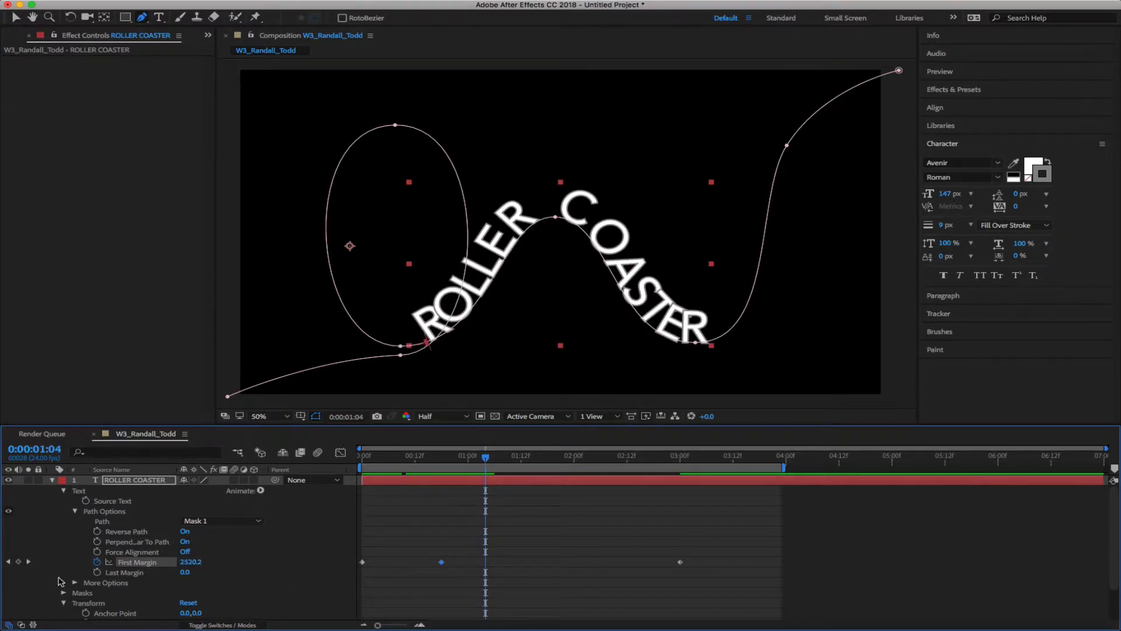
pyautogui.click(18, 561)
pyautogui.moveTo(486, 459); pyautogui.dragTo(529, 464)
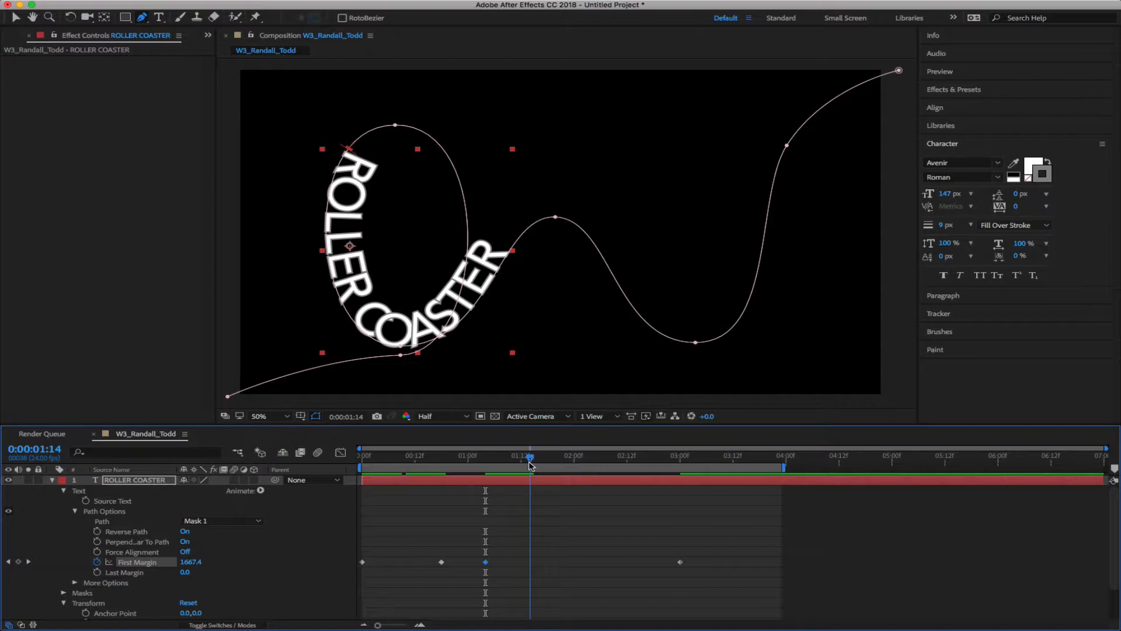
pyautogui.click(18, 561)
pyautogui.moveTo(532, 459); pyautogui.dragTo(575, 455)
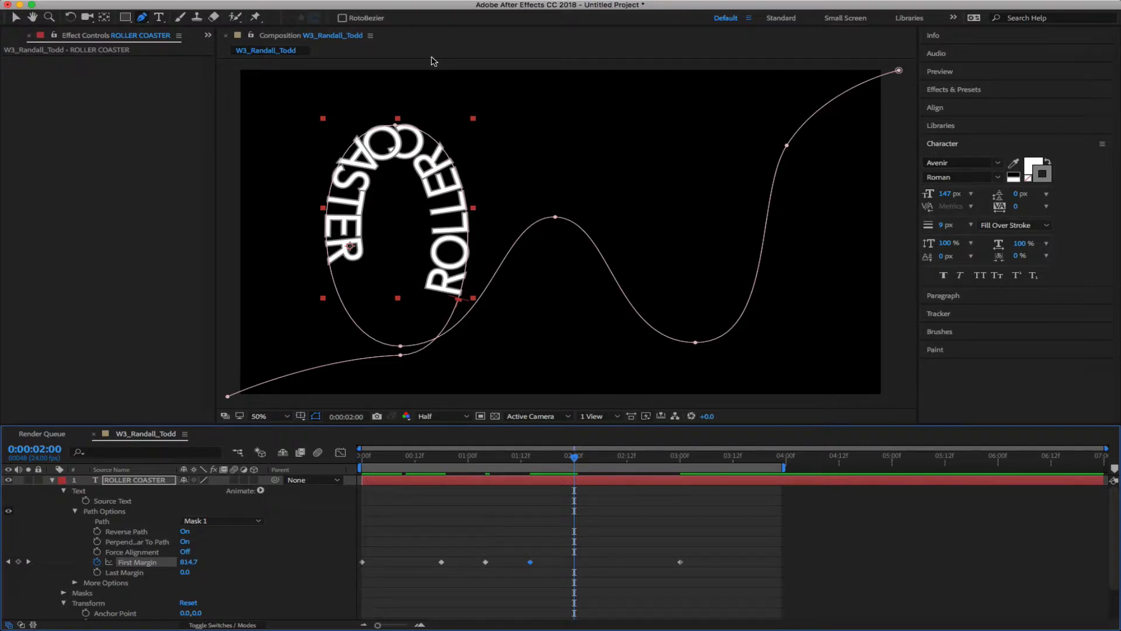
pyautogui.click(18, 561)
pyautogui.moveTo(575, 462); pyautogui.dragTo(297, 452)
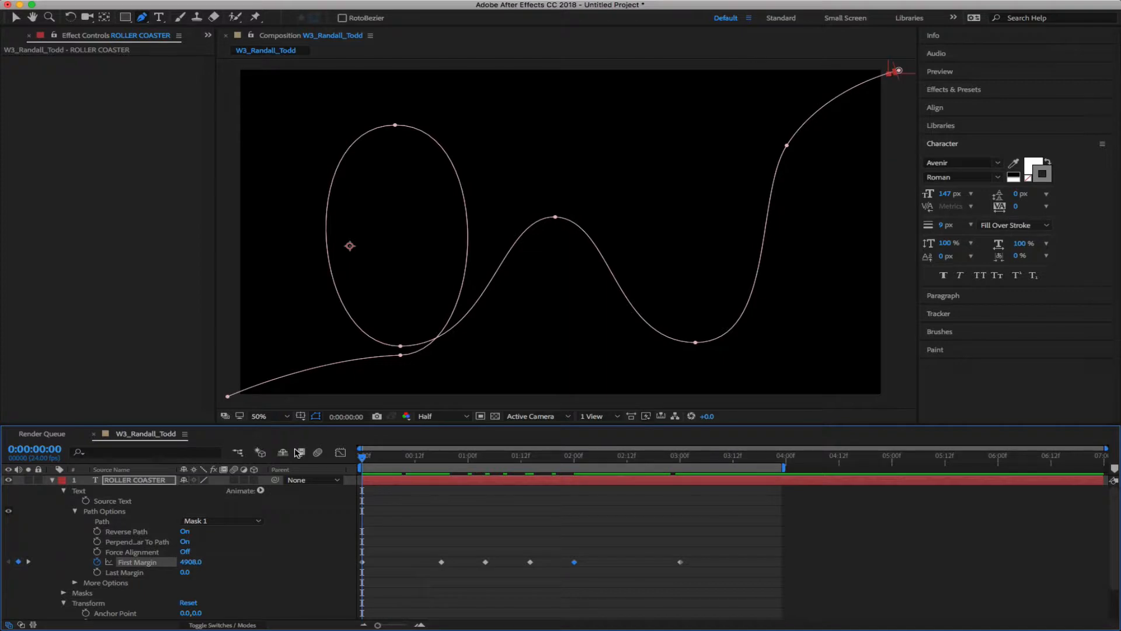
pyautogui.press('space')
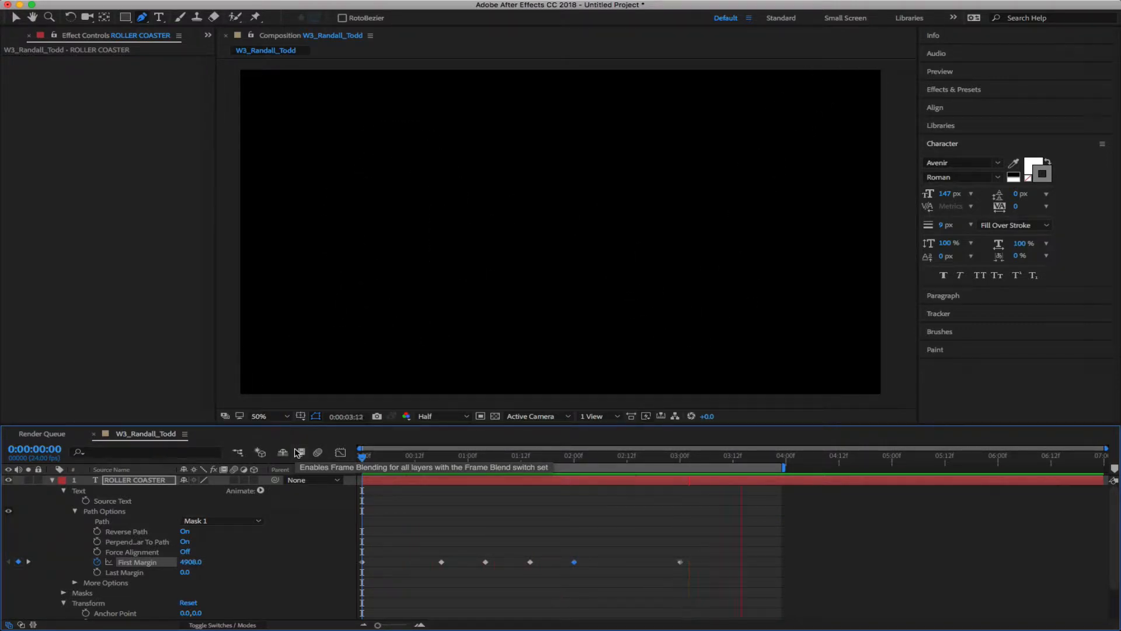
pyautogui.press('space')
pyautogui.rightClick(574, 563)
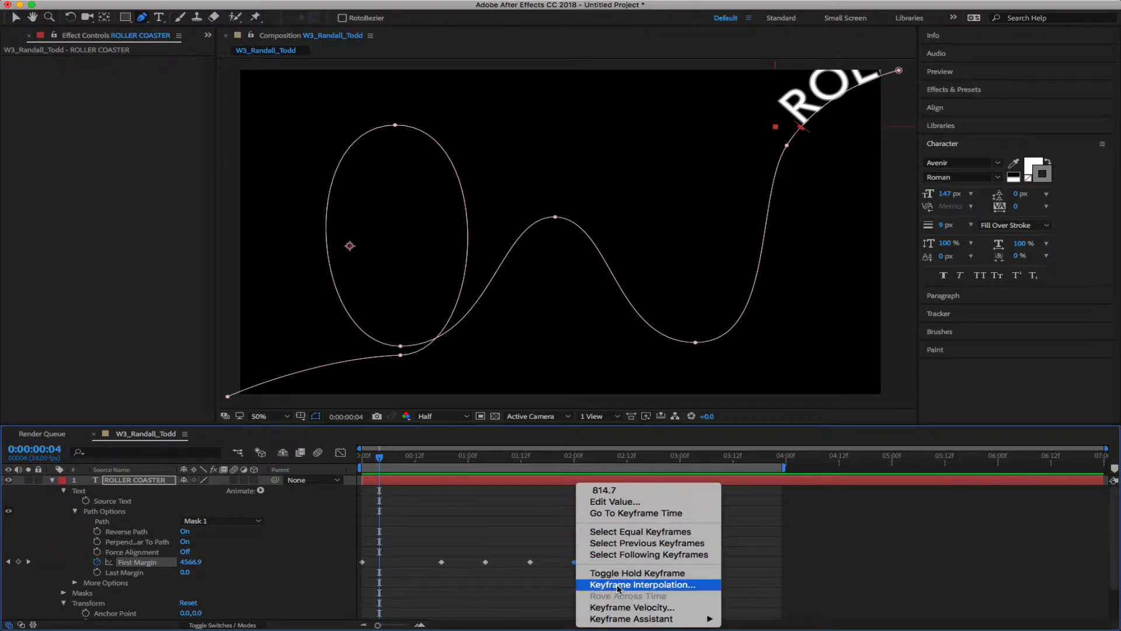
pyautogui.click(649, 587)
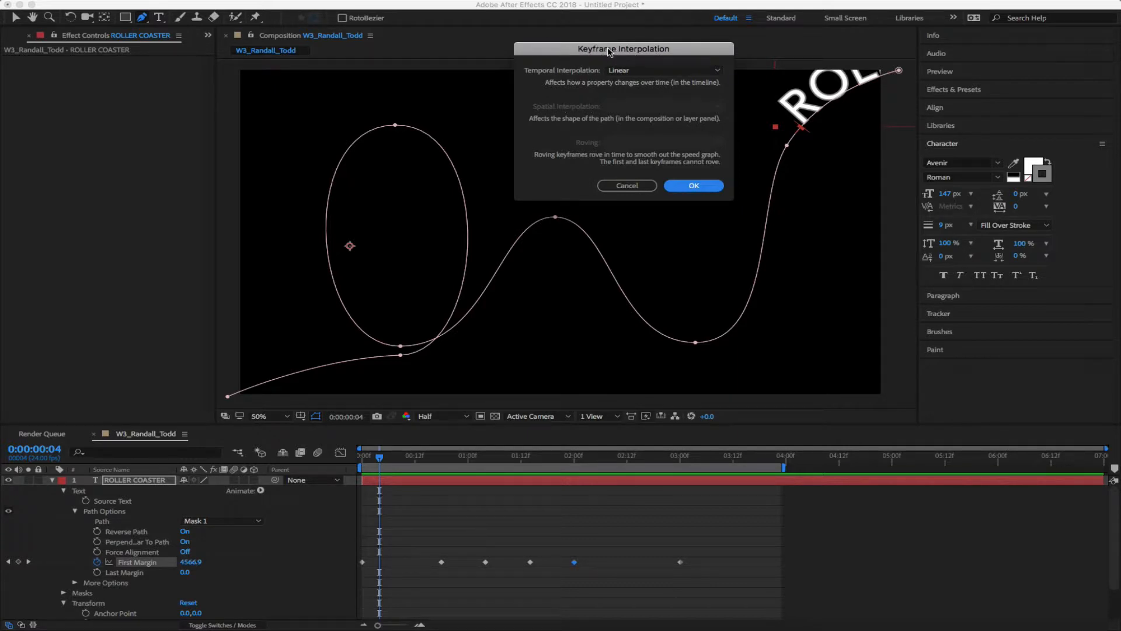
pyautogui.click(640, 185)
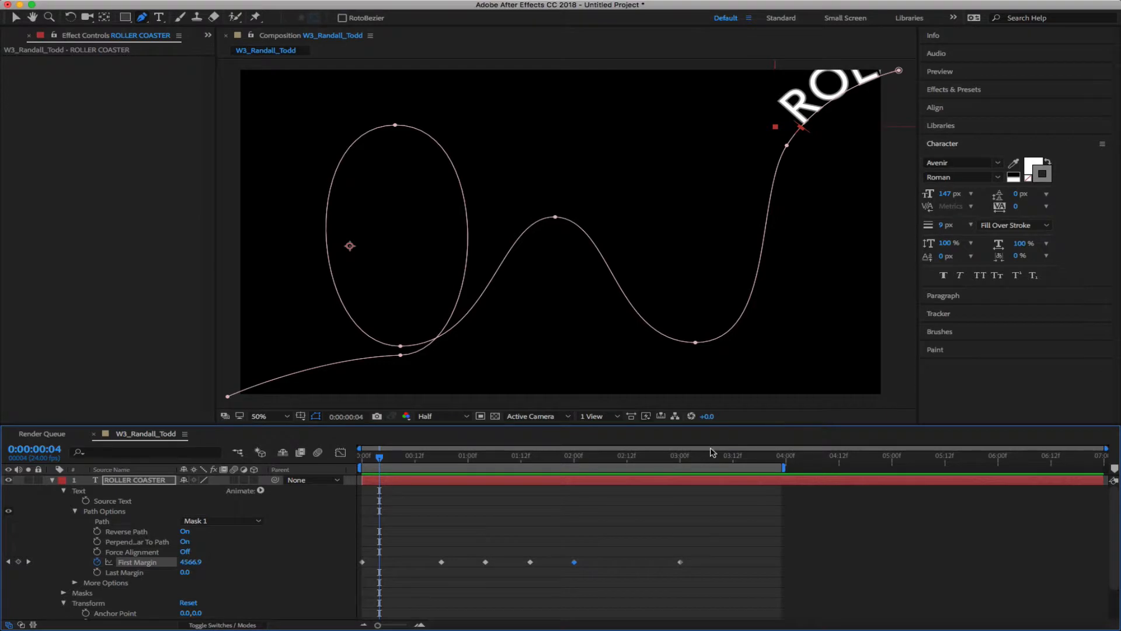
pyautogui.rightClick(575, 562)
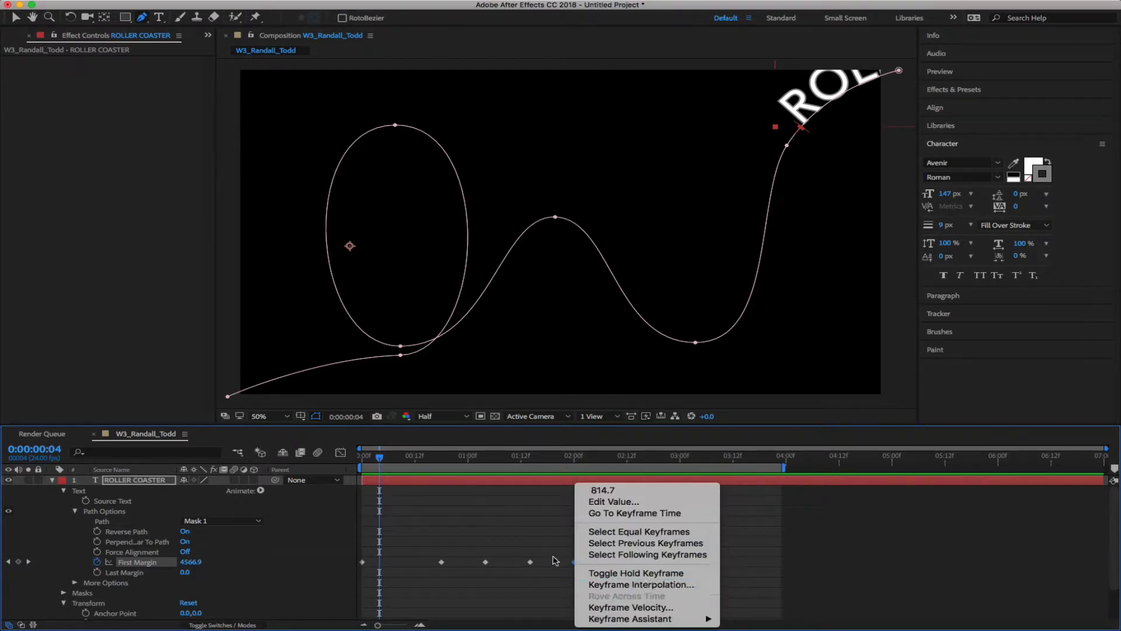
pyautogui.click(524, 532)
pyautogui.moveTo(383, 461); pyautogui.dragTo(272, 480)
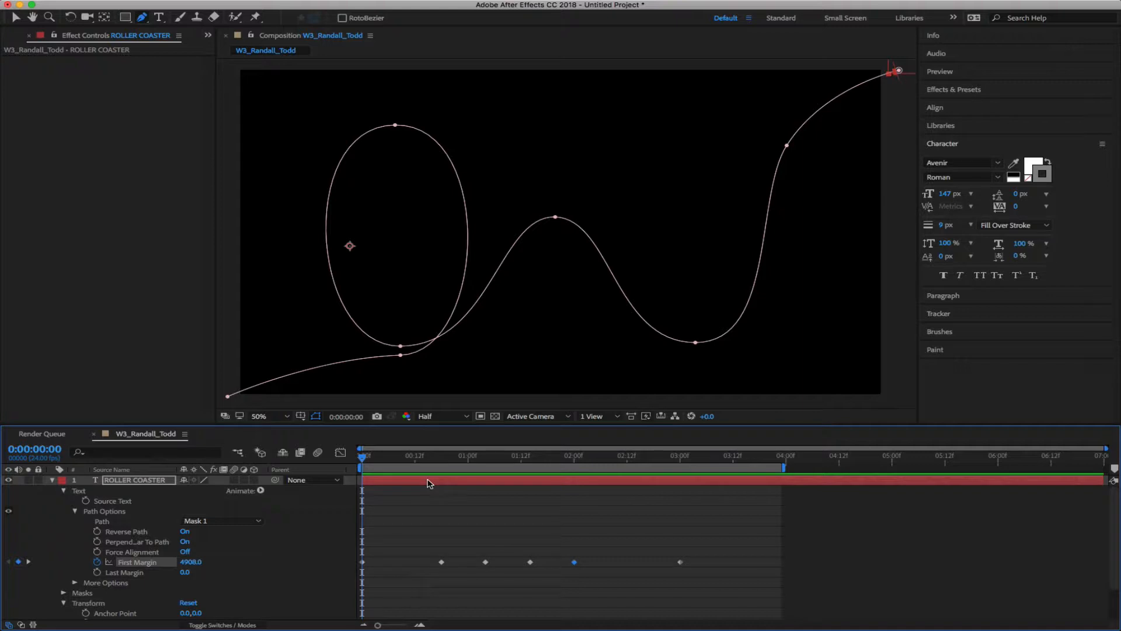
# Apply Easy Ease Out to the 0:00 First Margin keyframe (4908.0) after scrubbing the opening frames
pyautogui.click(400, 461)
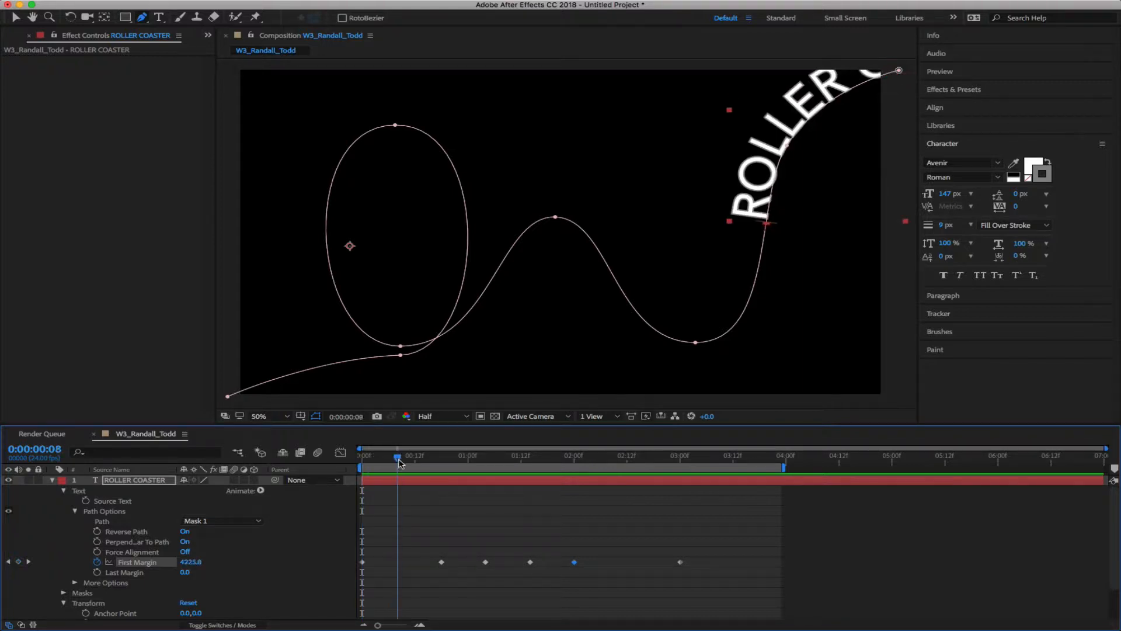
pyautogui.moveTo(399, 462); pyautogui.dragTo(349, 468)
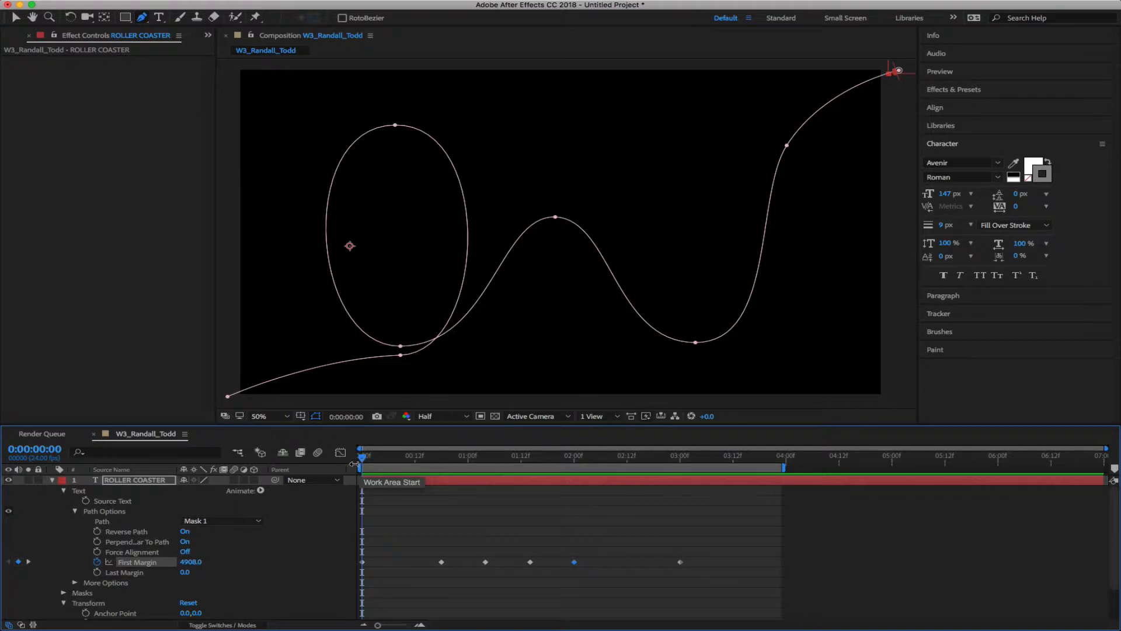
pyautogui.moveTo(363, 457)
pyautogui.mouseDown()
pyautogui.moveTo(436, 467)
pyautogui.moveTo(363, 467)
pyautogui.mouseUp()
pyautogui.click(386, 567)
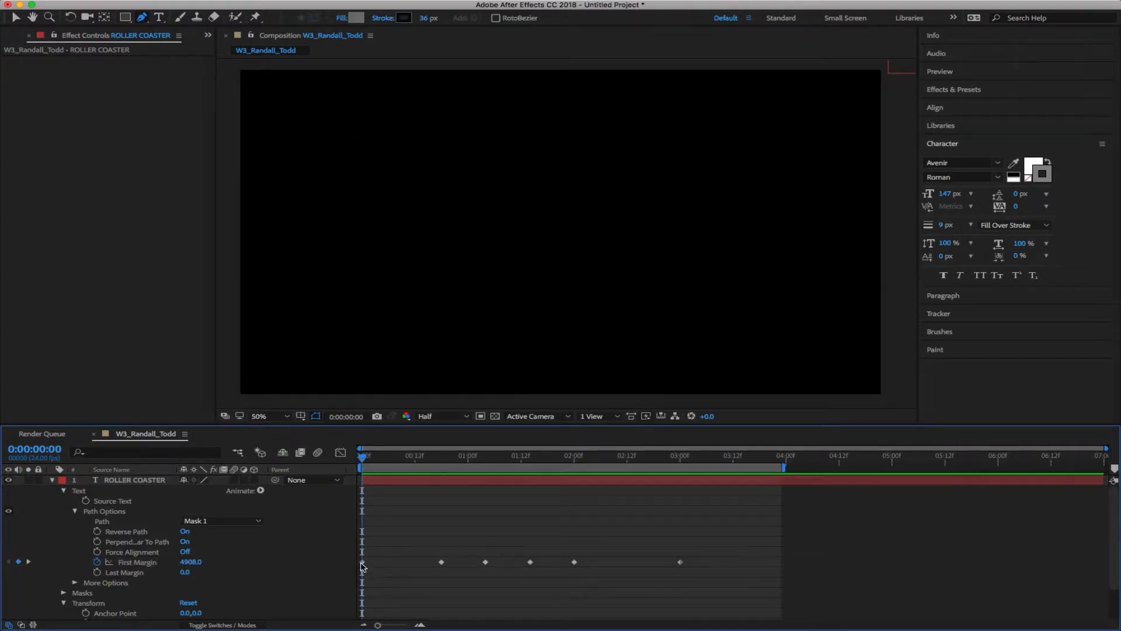
pyautogui.rightClick(362, 563)
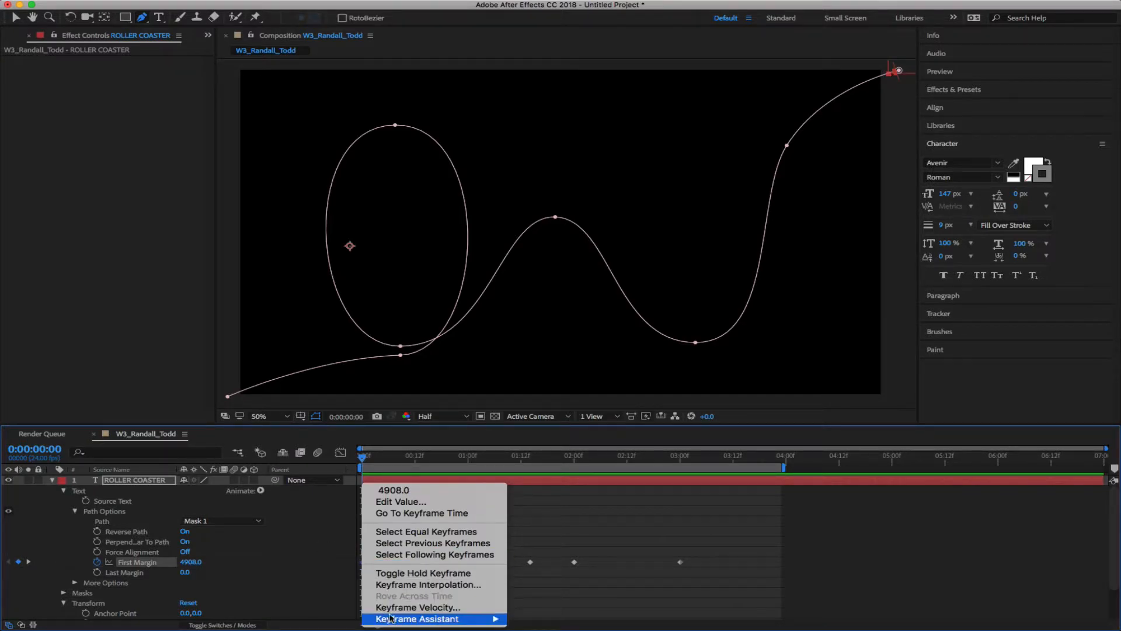
pyautogui.moveTo(396, 620)
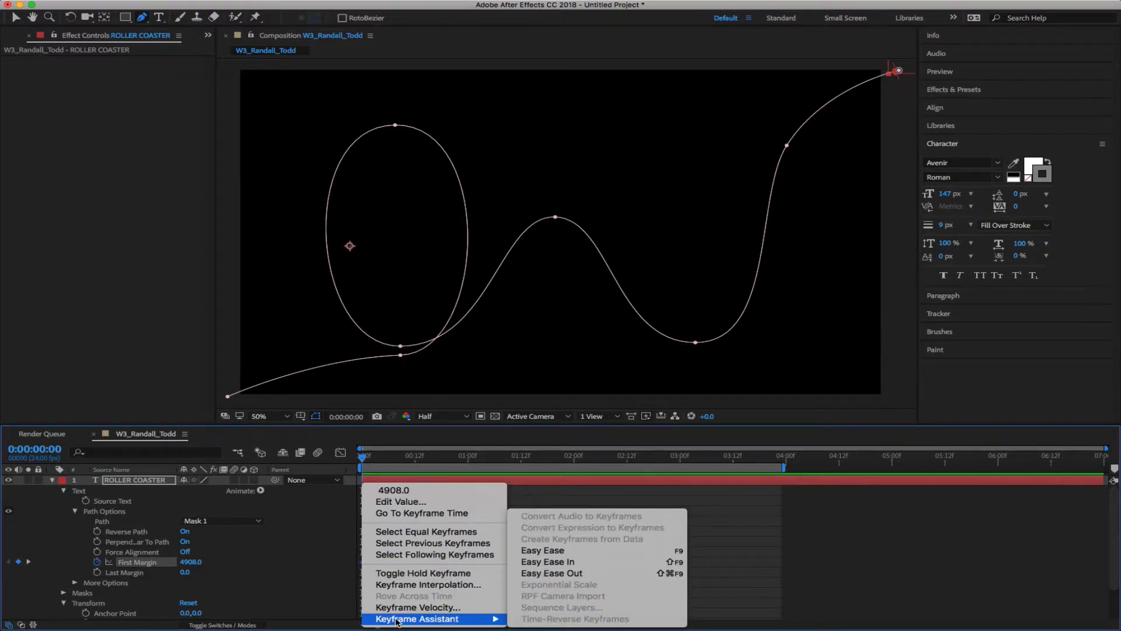
pyautogui.click(553, 575)
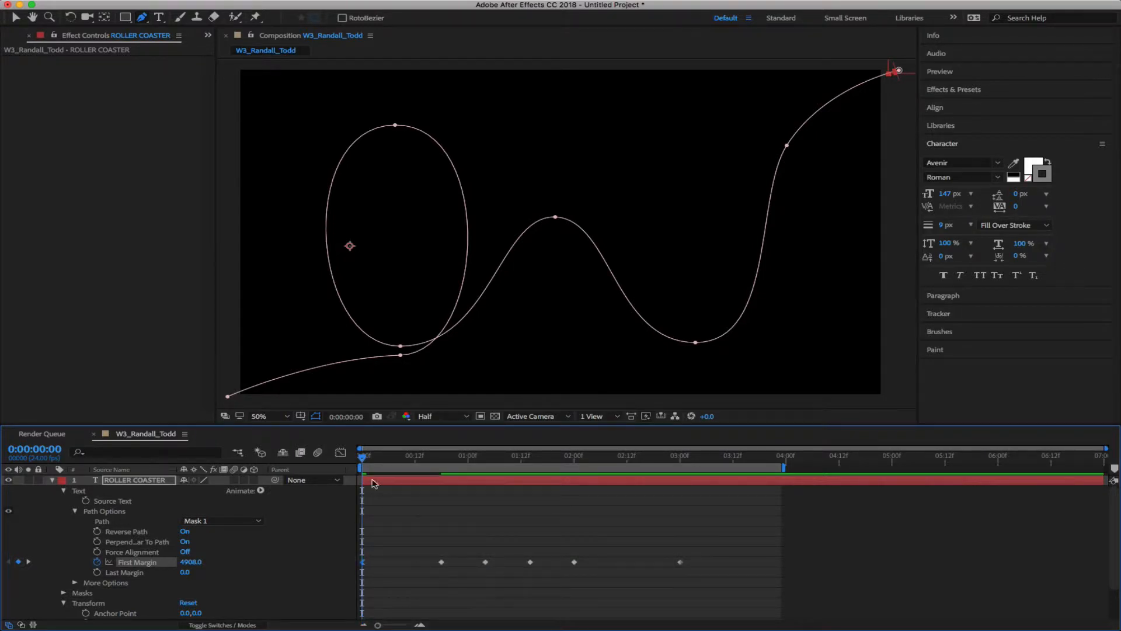
pyautogui.moveTo(362, 457)
pyautogui.mouseDown()
pyautogui.moveTo(442, 461)
pyautogui.moveTo(349, 469)
pyautogui.mouseUp()
pyautogui.press('space')
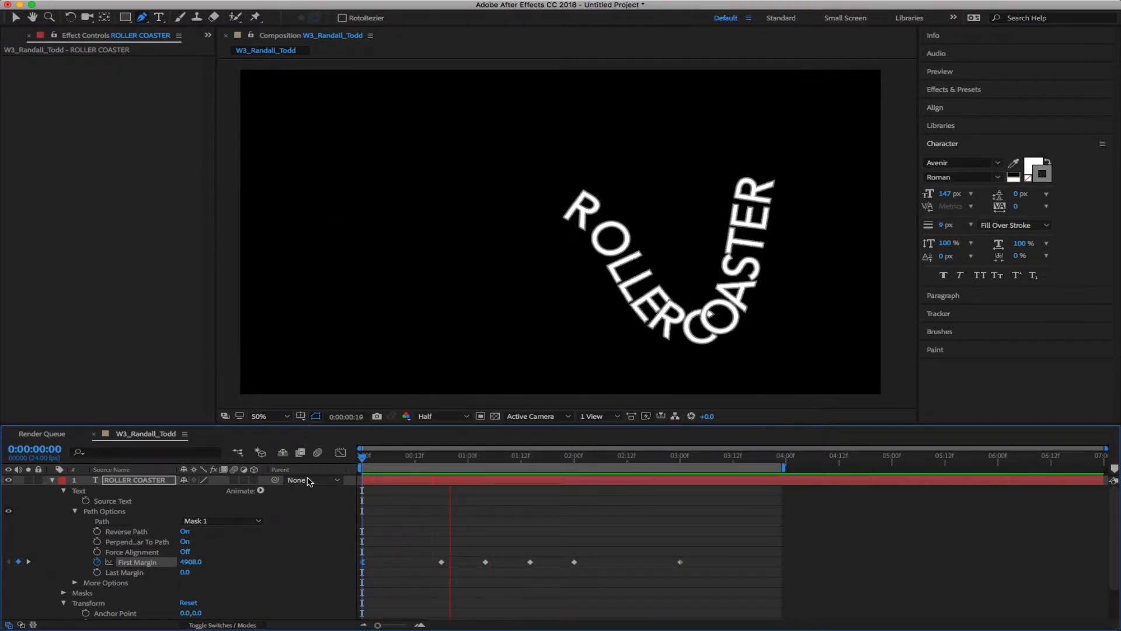
pyautogui.press('space')
pyautogui.moveTo(521, 456); pyautogui.dragTo(359, 471)
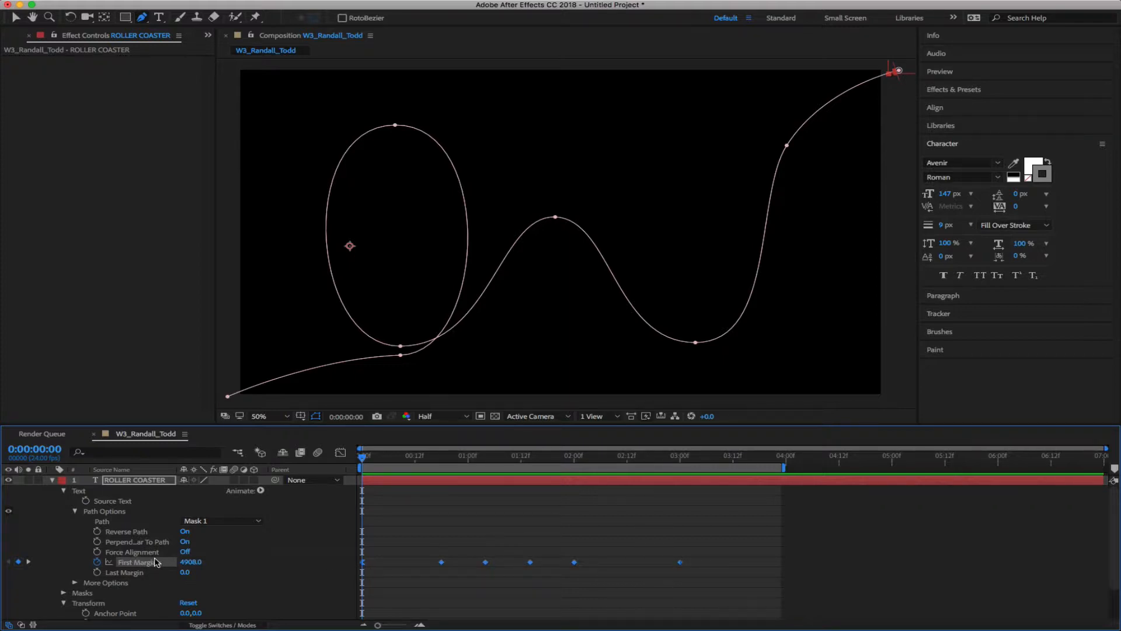
pyautogui.press('`')
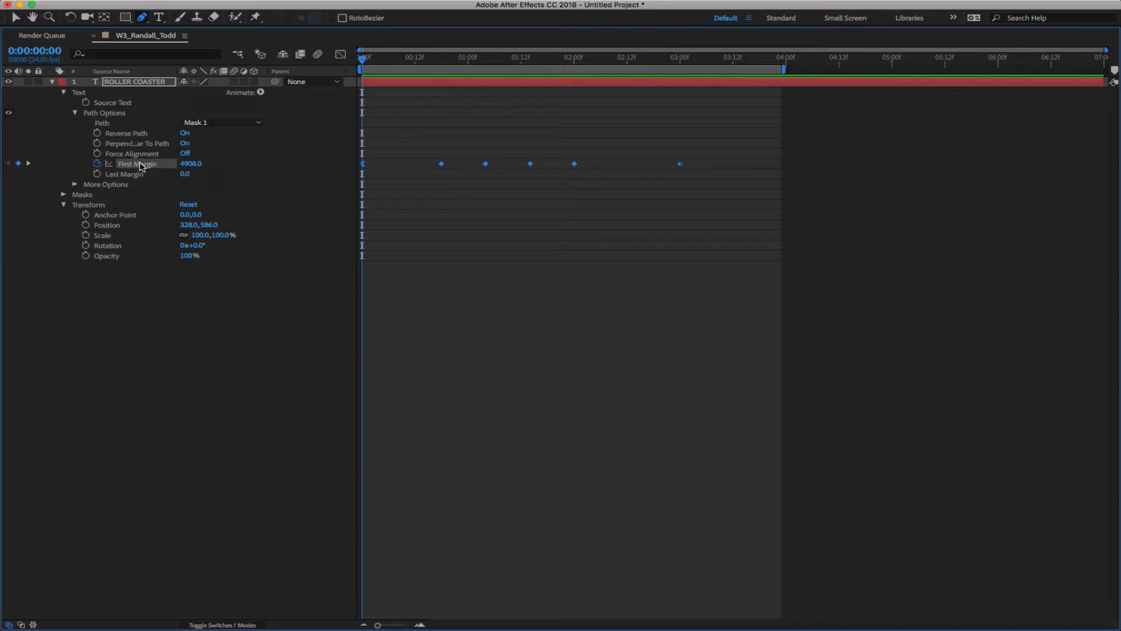
pyautogui.press('`')
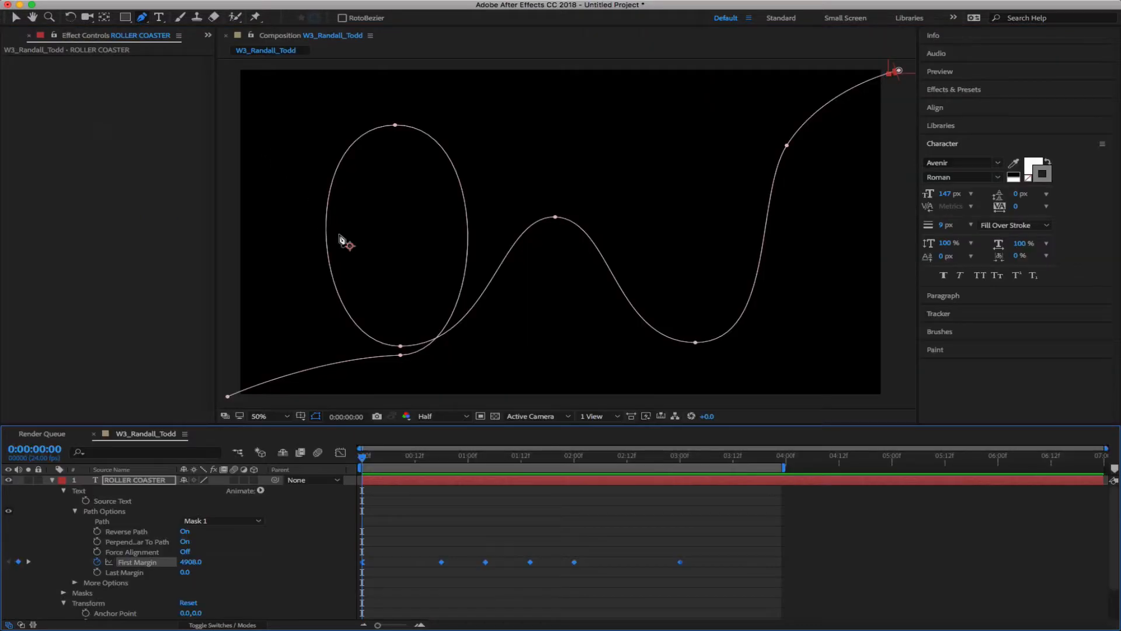
pyautogui.moveTo(368, 457); pyautogui.dragTo(341, 444)
pyautogui.click(216, 563)
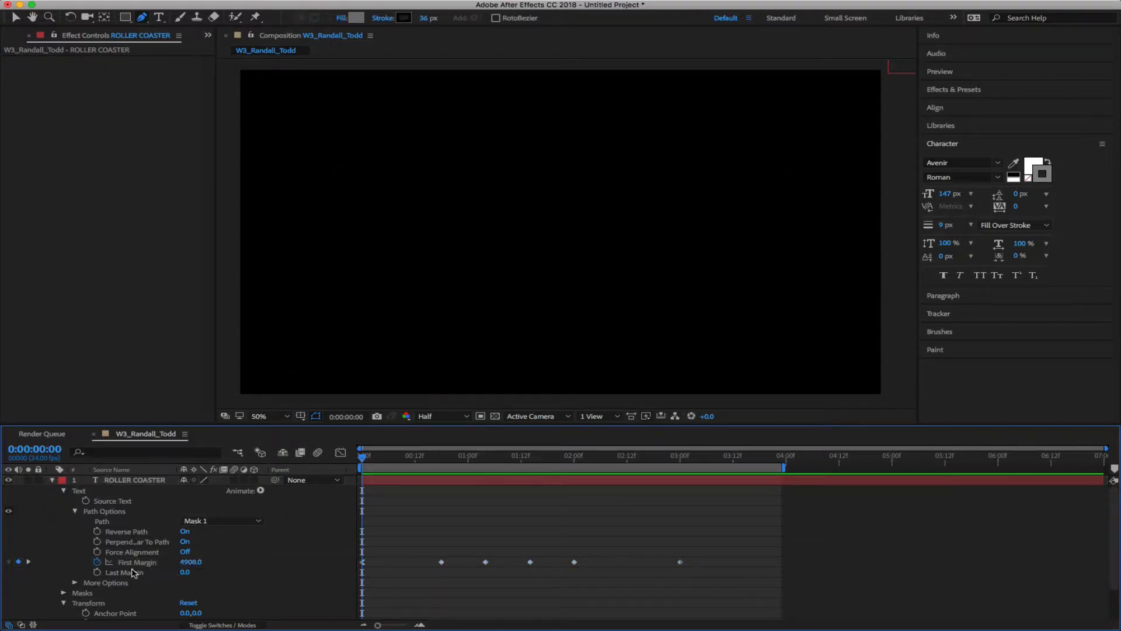
pyautogui.click(133, 563)
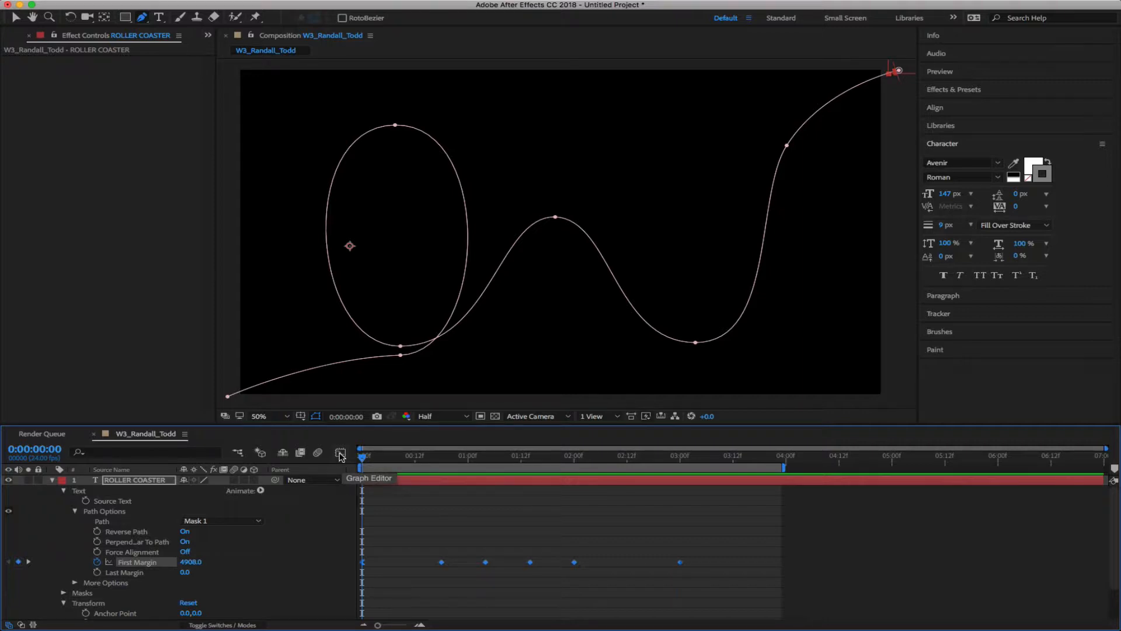
# Show First Margin as a value graph and preview the text running along the track
pyautogui.click(340, 454)
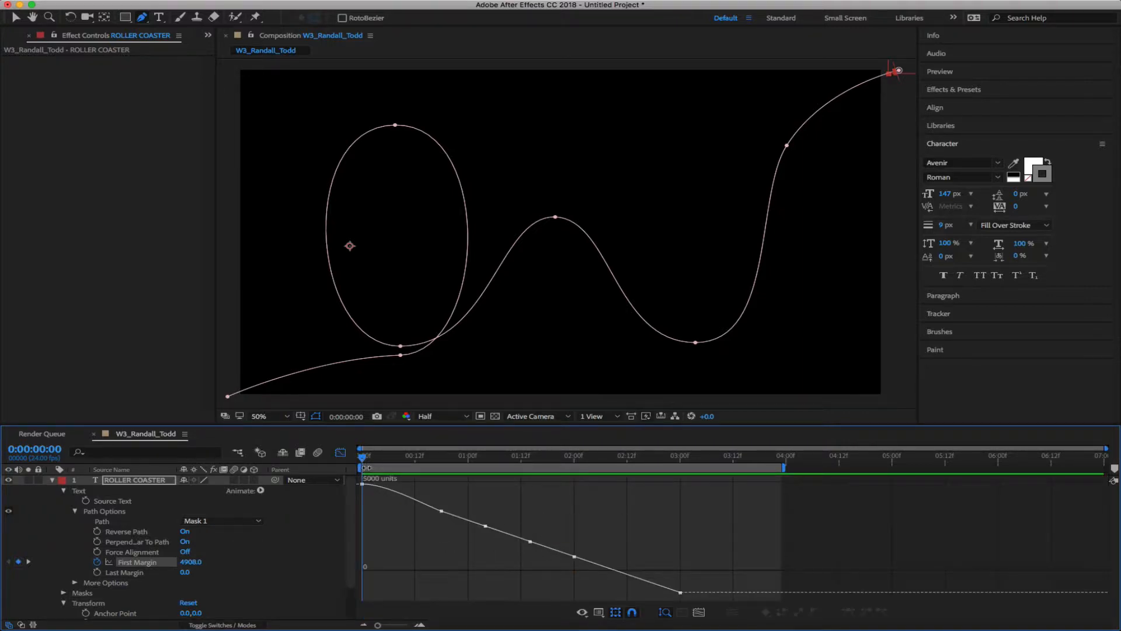
pyautogui.moveTo(366, 467)
pyautogui.mouseDown()
pyautogui.moveTo(601, 483)
pyautogui.moveTo(359, 457)
pyautogui.mouseUp()
pyautogui.press('space')
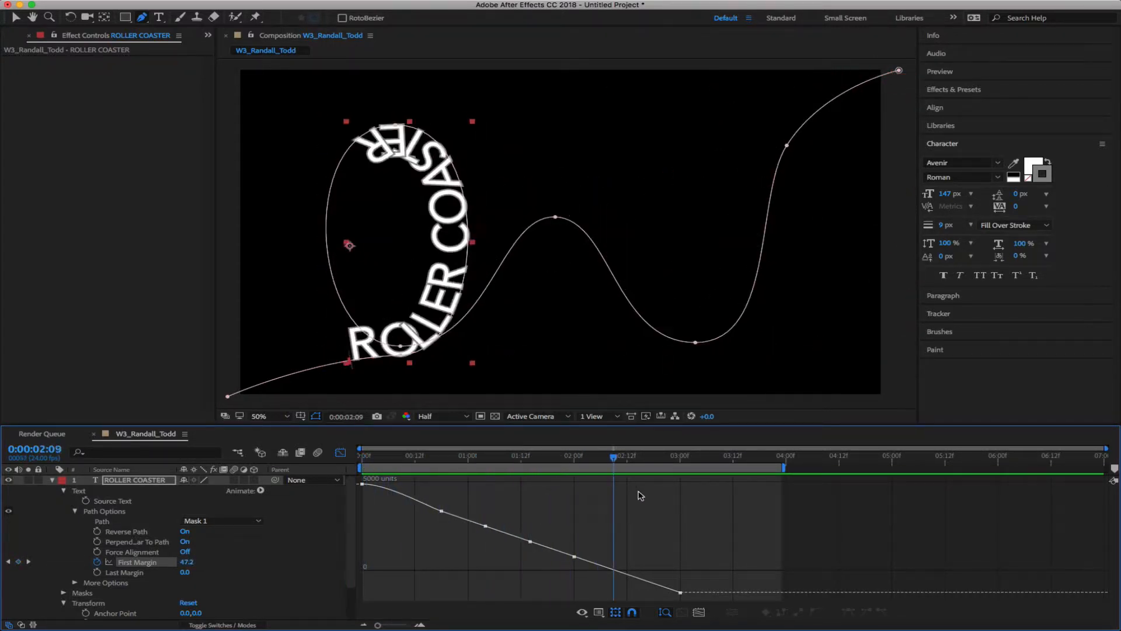
pyautogui.press('space')
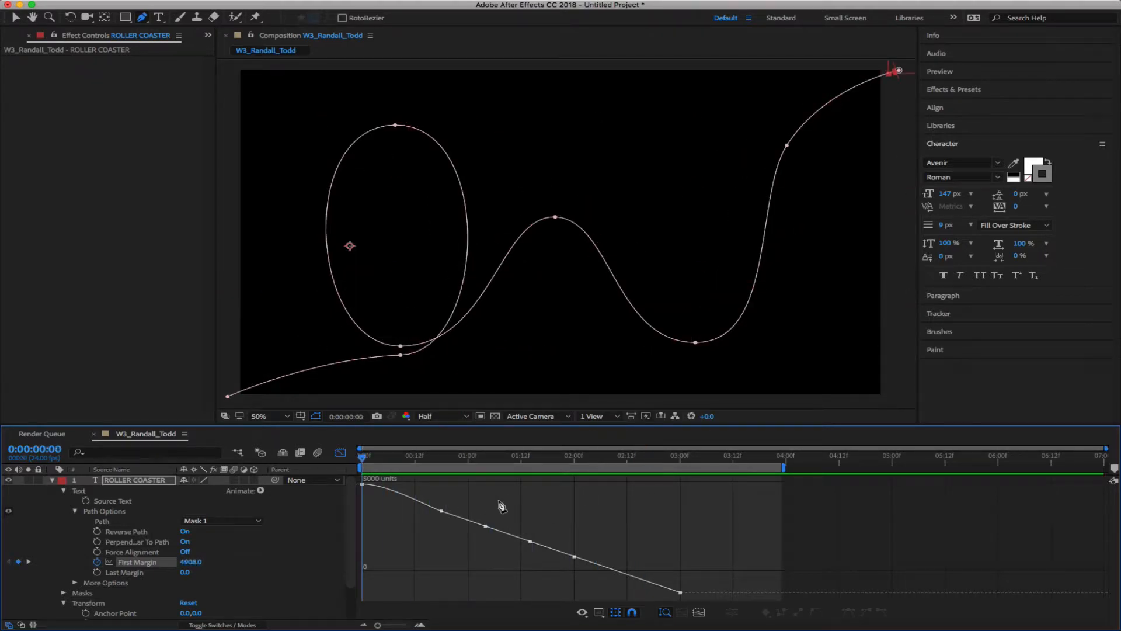
# Switch to the Selection tool and bring up the Graph Editor's display options menu
pyautogui.press('v')
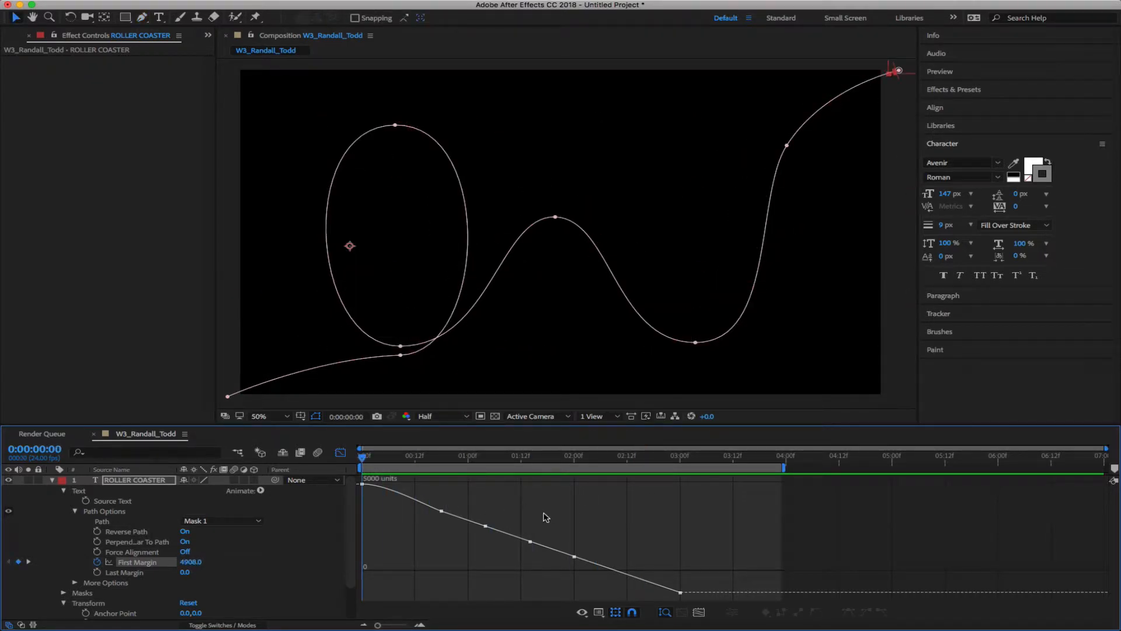
pyautogui.rightClick(543, 516)
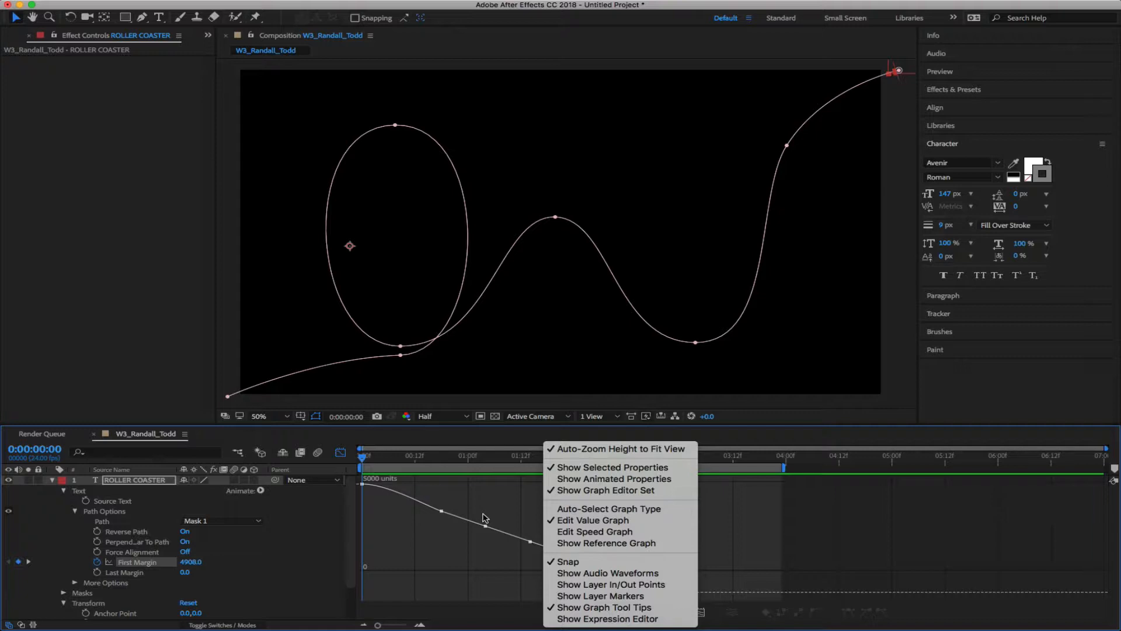
pyautogui.click(401, 544)
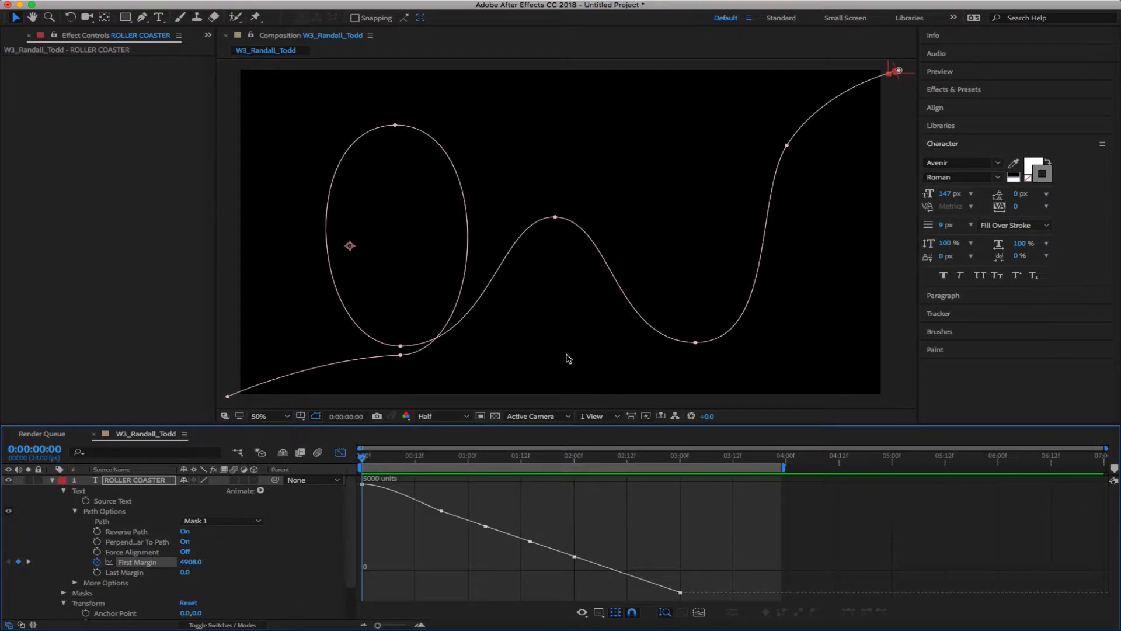
pyautogui.rightClick(506, 501)
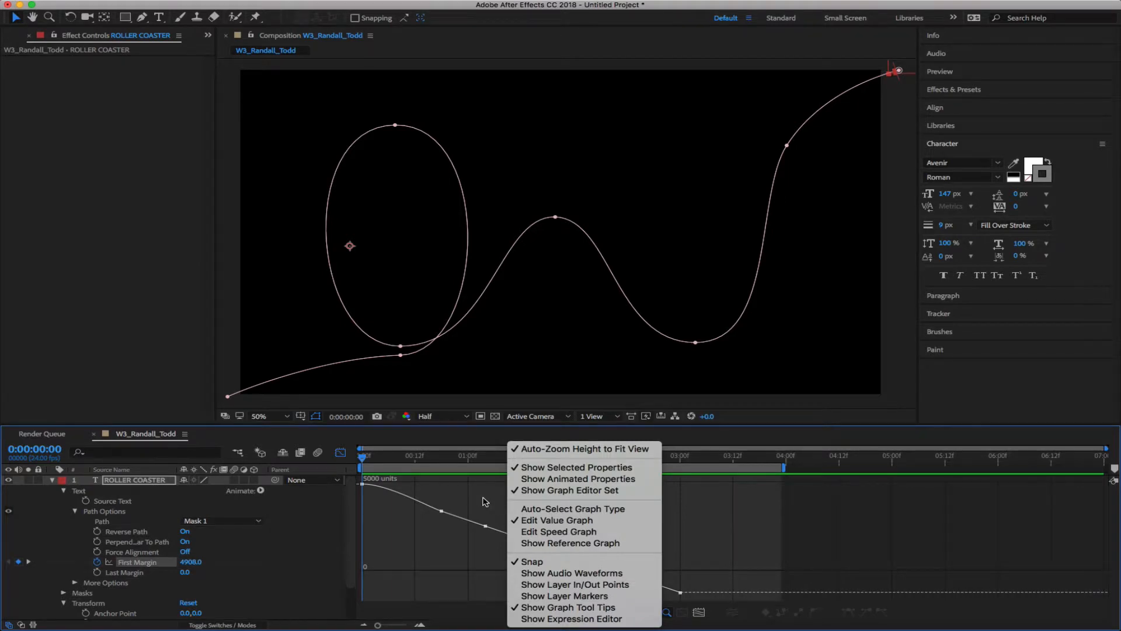
pyautogui.rightClick(491, 500)
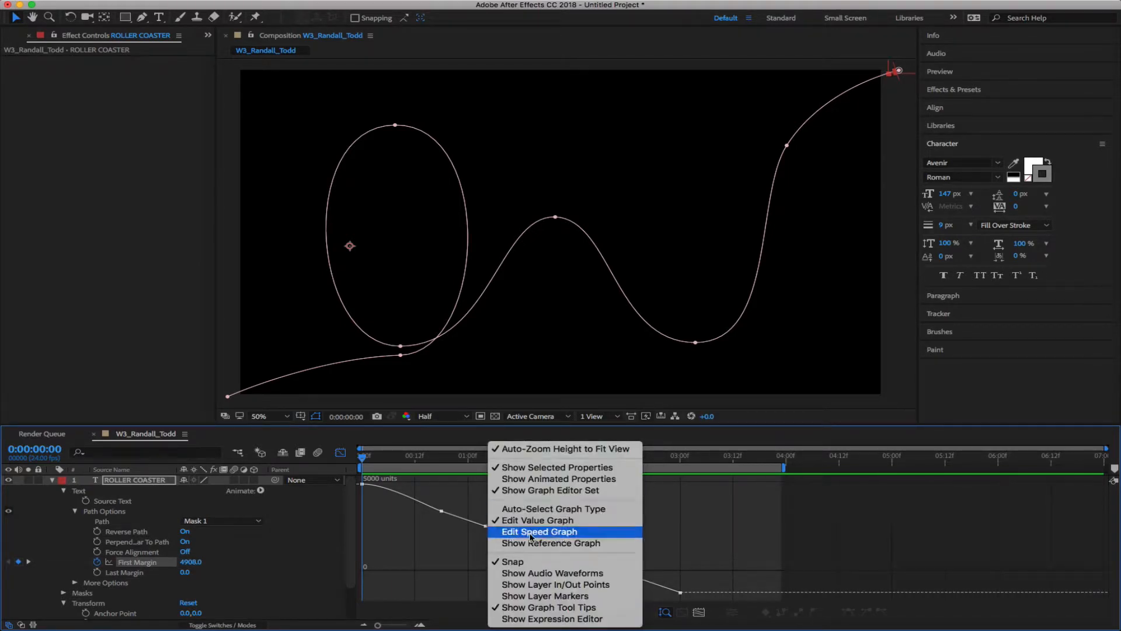
# Switch First Margin to the speed graph and scrub the opening frames to watch ROLLER COASTER enter the track
pyautogui.click(551, 533)
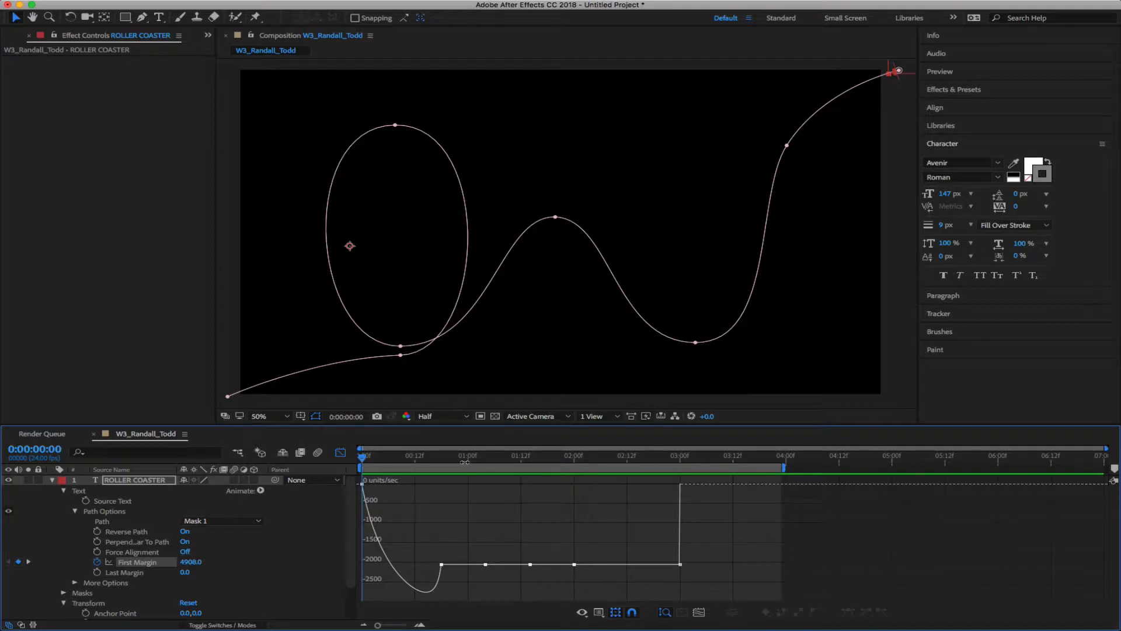
pyautogui.moveTo(363, 461)
pyautogui.mouseDown()
pyautogui.moveTo(490, 474)
pyautogui.moveTo(362, 467)
pyautogui.mouseUp()
pyautogui.moveTo(365, 488)
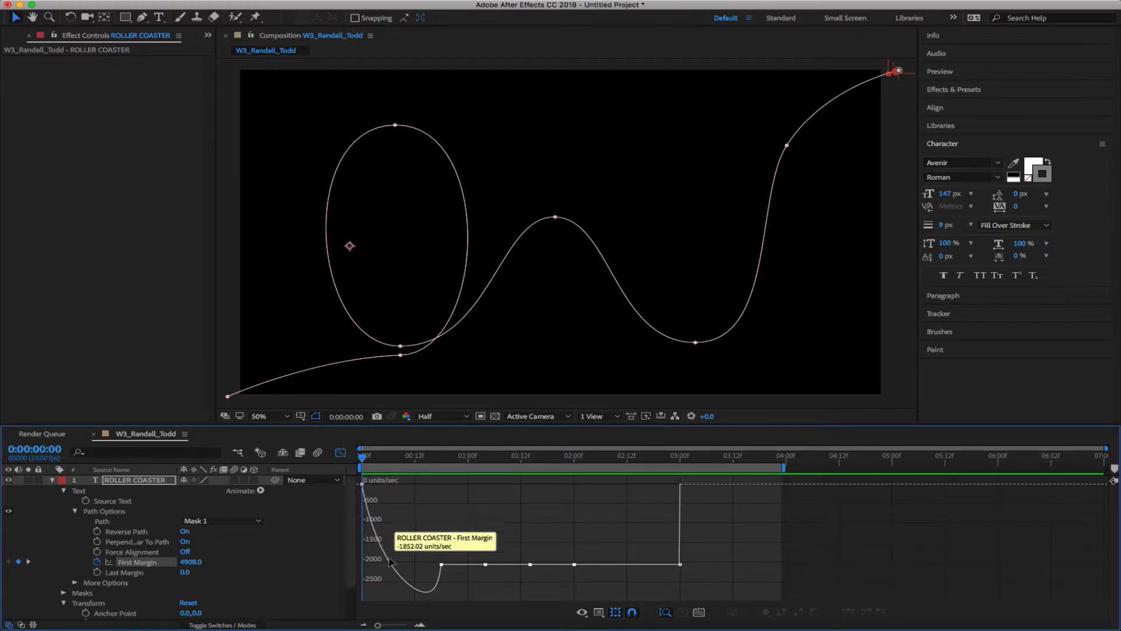
pyautogui.moveTo(441, 565)
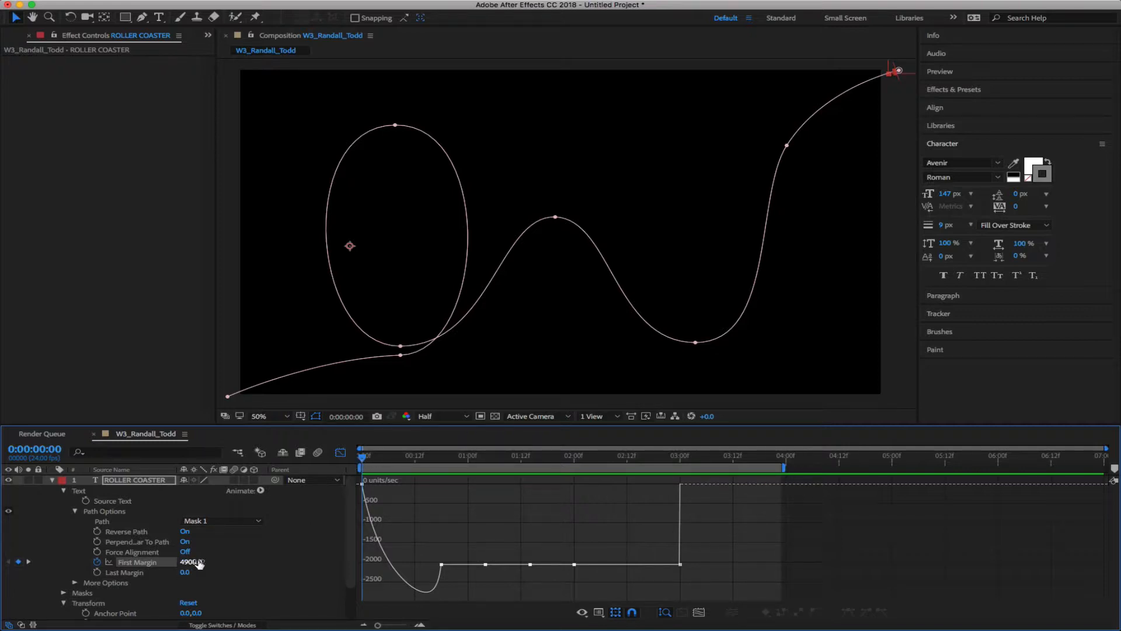
pyautogui.moveTo(363, 458); pyautogui.dragTo(334, 461)
pyautogui.moveTo(364, 461); pyautogui.dragTo(443, 488)
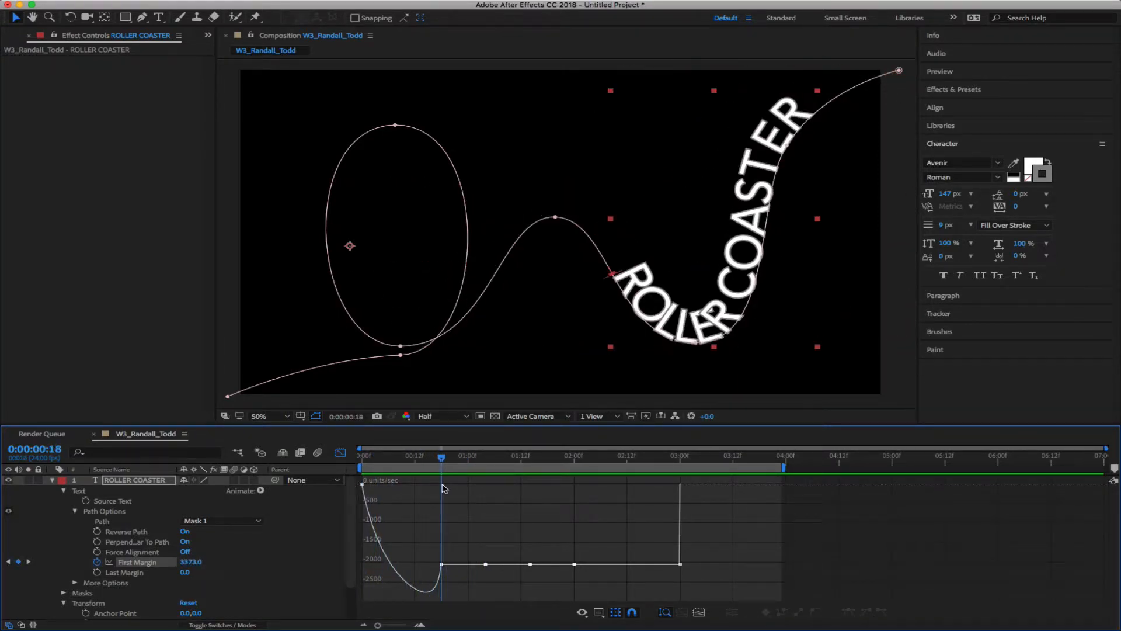
# Inspect the First Margin speed keyframes at 0:18, 2:00 and 3:00
pyautogui.click(442, 564)
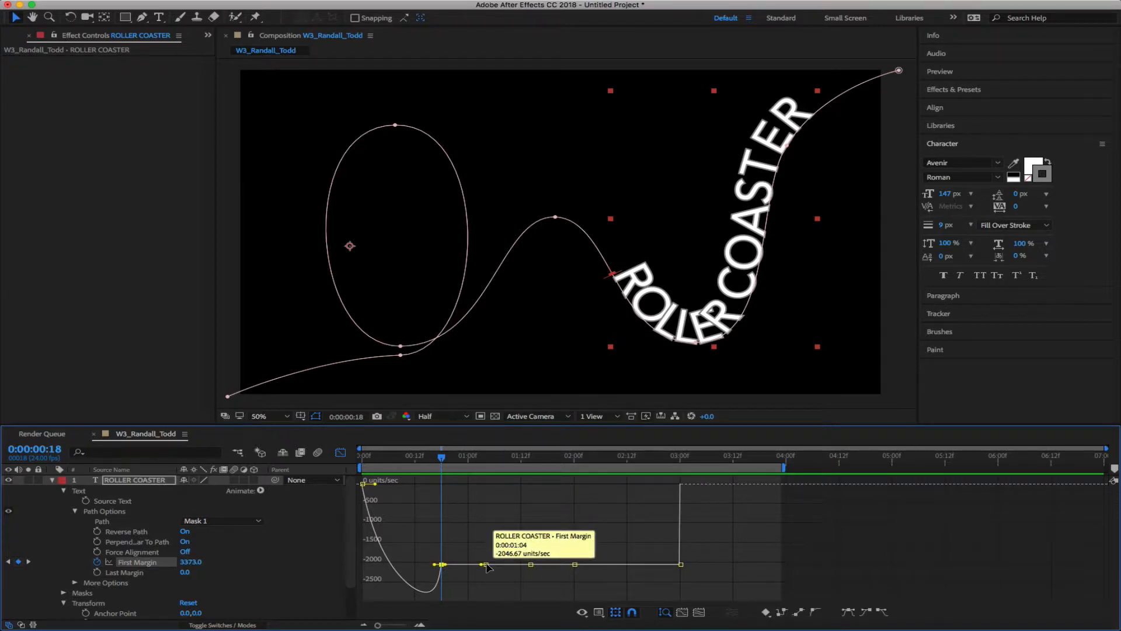
pyautogui.click(575, 563)
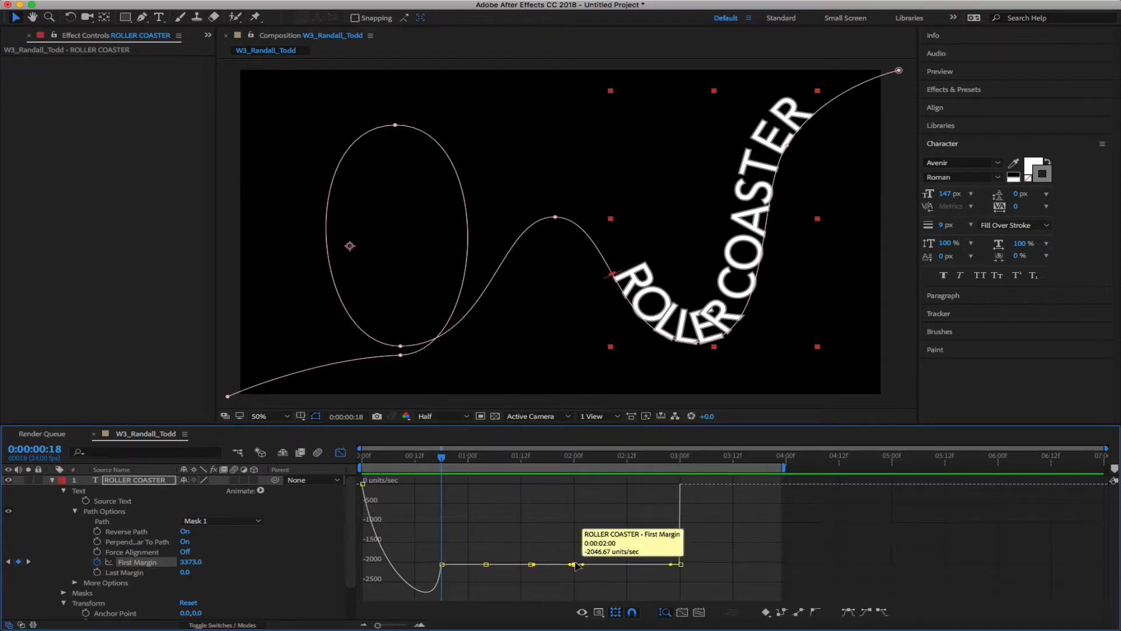
pyautogui.click(681, 564)
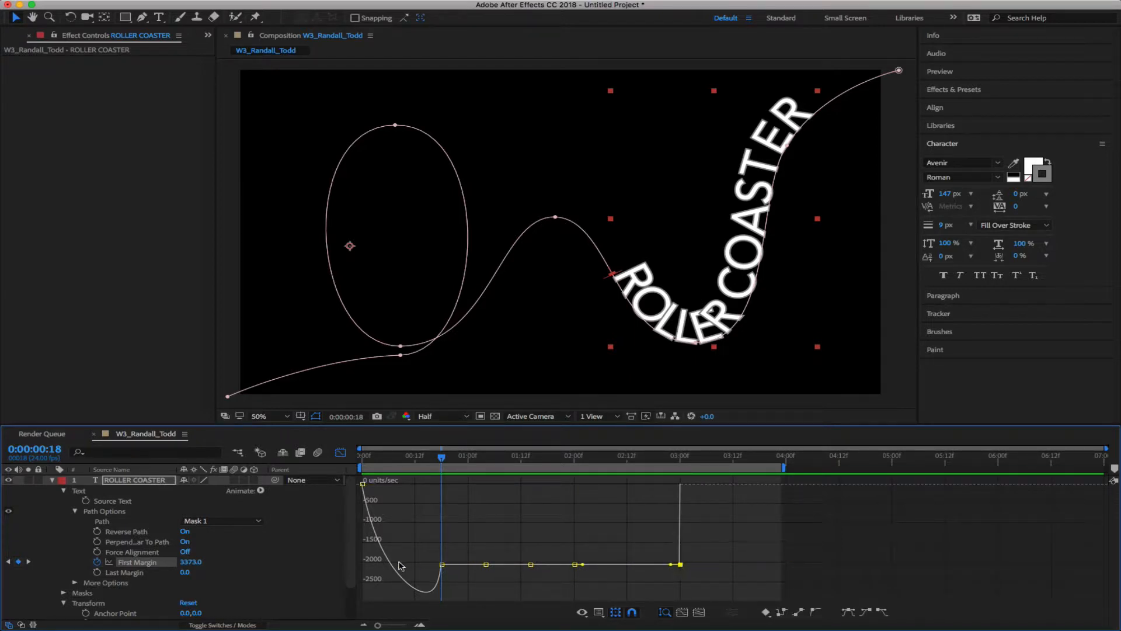
pyautogui.click(442, 564)
# Scrub the text along the path and dock the Timeline panel into the viewer's panel group
pyautogui.moveTo(442, 462)
pyautogui.mouseDown()
pyautogui.moveTo(425, 461)
pyautogui.moveTo(514, 466)
pyautogui.moveTo(431, 476)
pyautogui.moveTo(467, 479)
pyautogui.moveTo(432, 480)
pyautogui.moveTo(443, 480)
pyautogui.mouseUp()
pyautogui.moveTo(444, 460)
pyautogui.mouseDown()
pyautogui.moveTo(454, 460)
pyautogui.moveTo(441, 464)
pyautogui.mouseUp()
pyautogui.moveTo(517, 430)
pyautogui.mouseDown()
pyautogui.moveTo(521, 379)
pyautogui.moveTo(524, 413)
pyautogui.mouseUp()
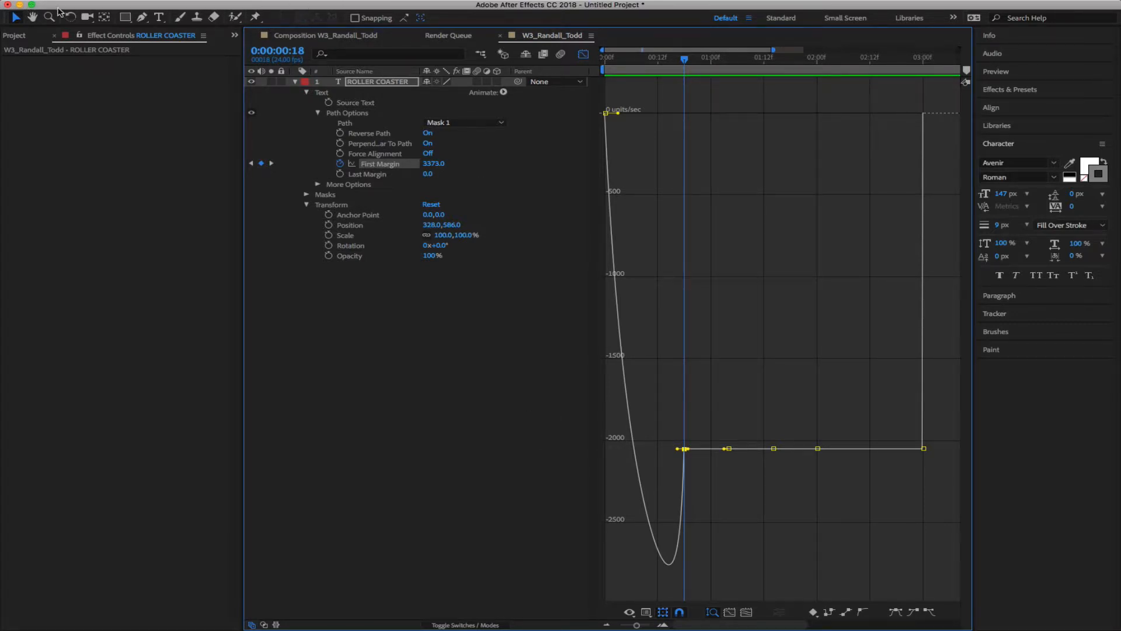
pyautogui.moveTo(85, 5); pyautogui.dragTo(87, 25)
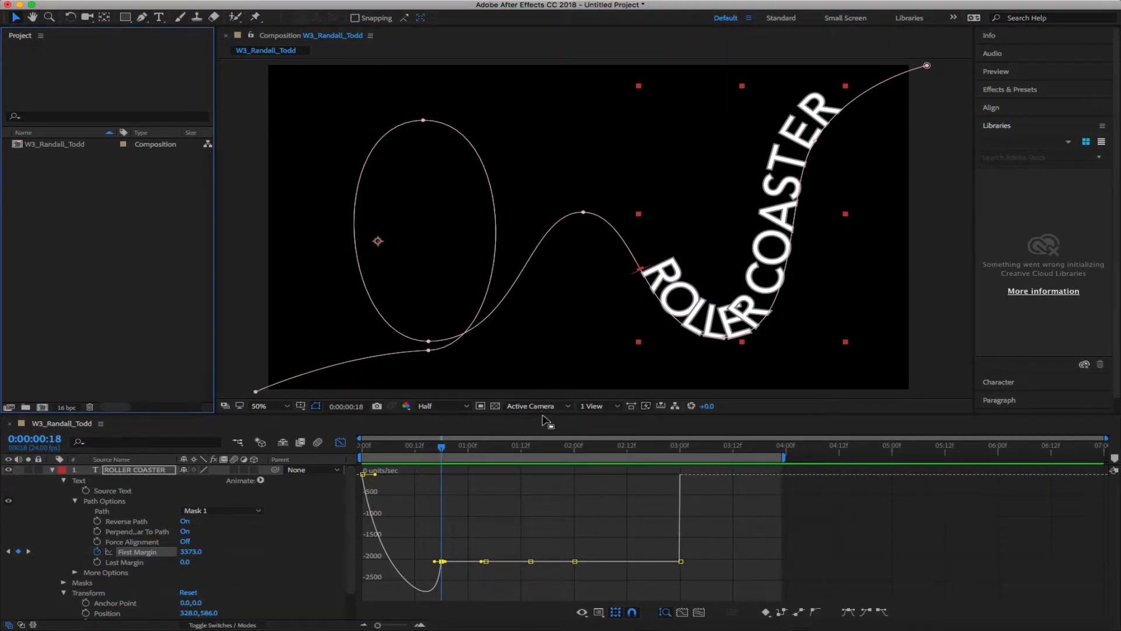
# Make the timeline taller, set magnification to 33.3% and resolution to Third, and scrub a preview
pyautogui.moveTo(545, 415); pyautogui.dragTo(544, 304)
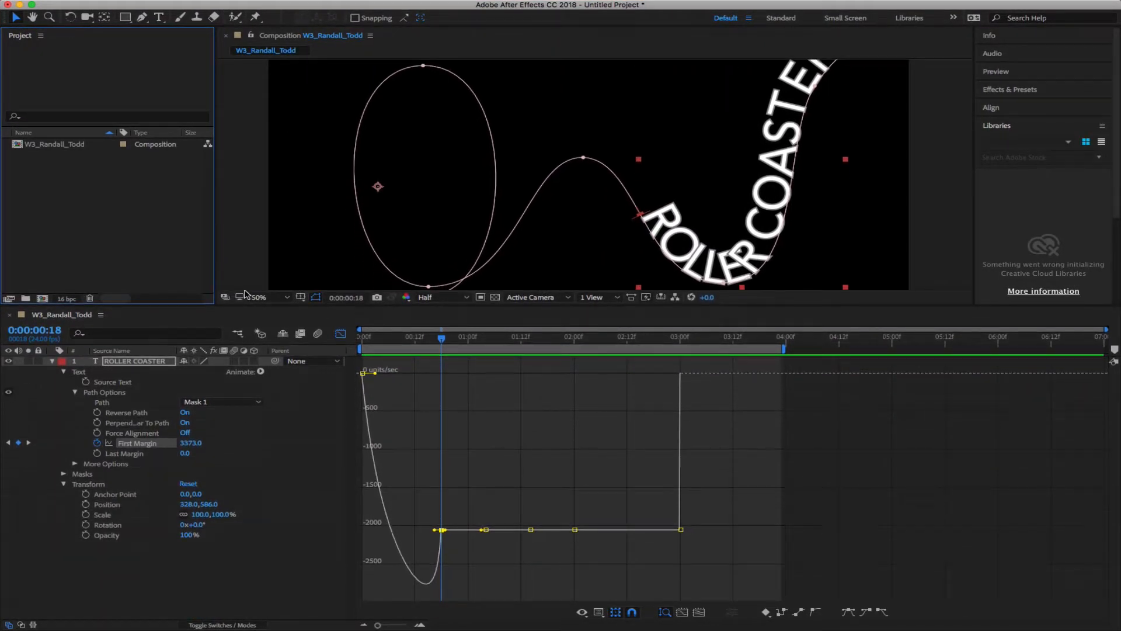
pyautogui.click(263, 298)
pyautogui.click(286, 396)
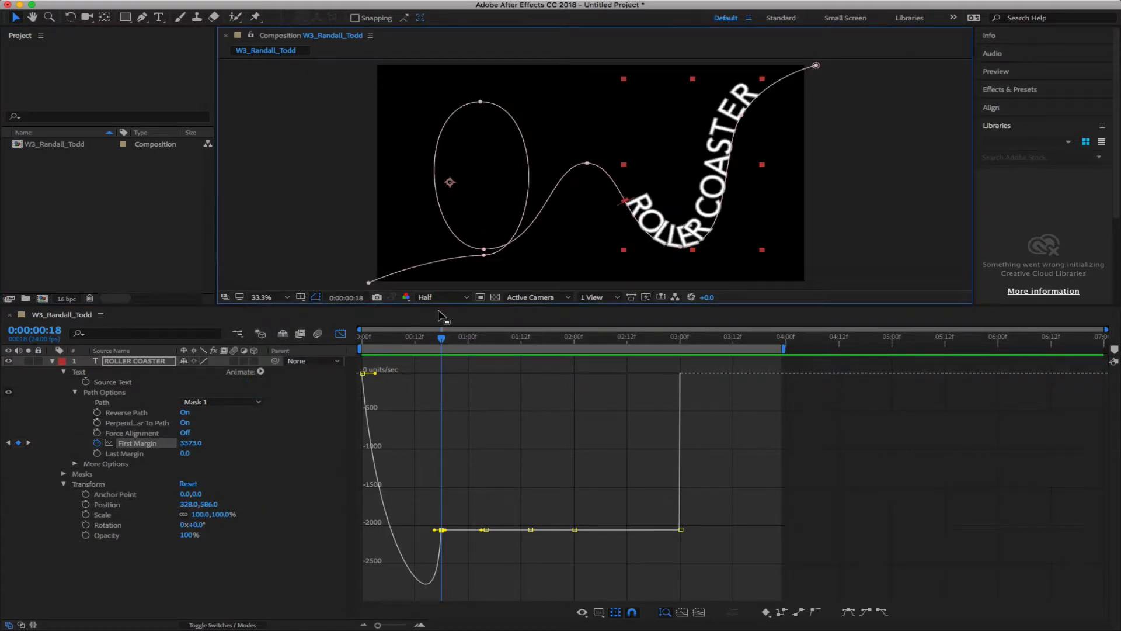
pyautogui.click(442, 298)
pyautogui.click(454, 350)
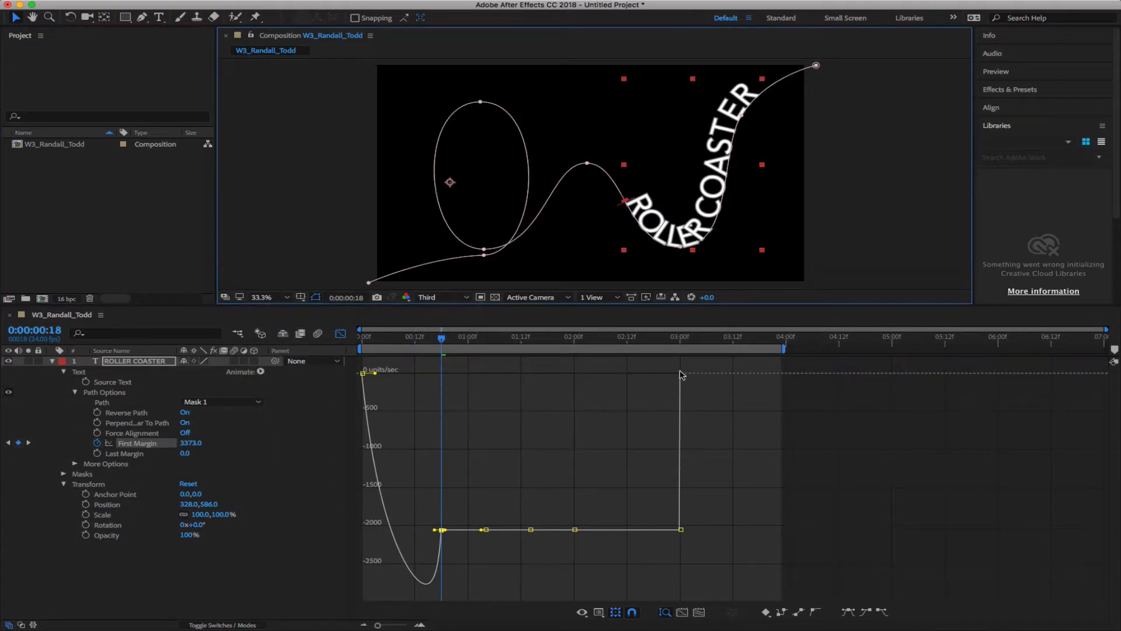
pyautogui.moveTo(442, 343)
pyautogui.mouseDown()
pyautogui.moveTo(500, 345)
pyautogui.moveTo(366, 344)
pyautogui.moveTo(441, 350)
pyautogui.mouseUp()
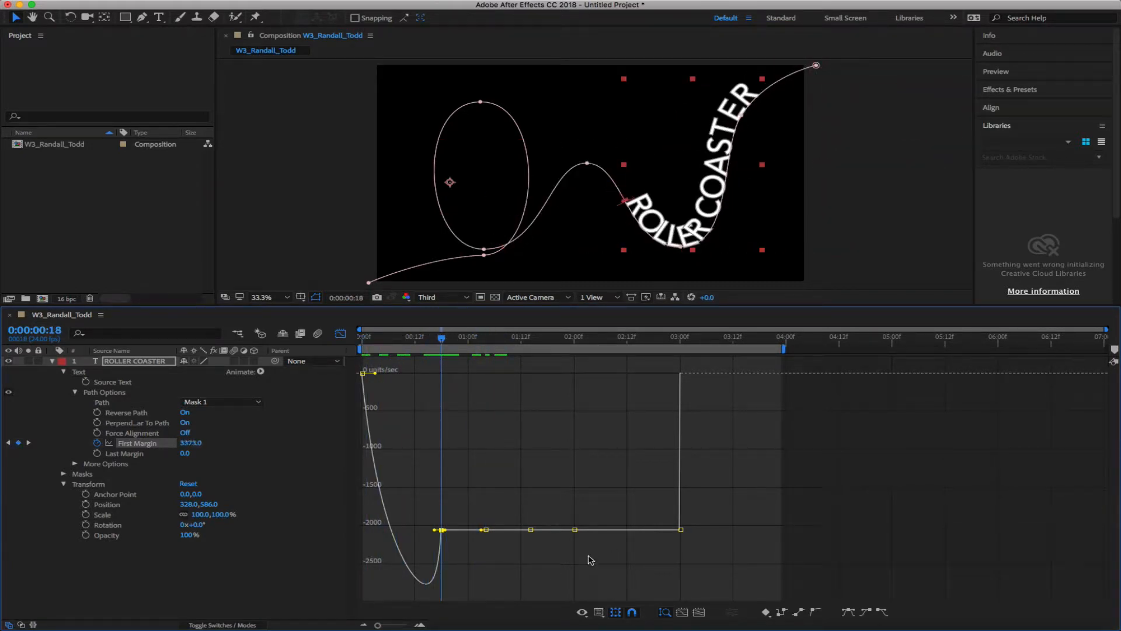
# Browse the Graph Editor's property and graph type options without changing anything
pyautogui.click(583, 613)
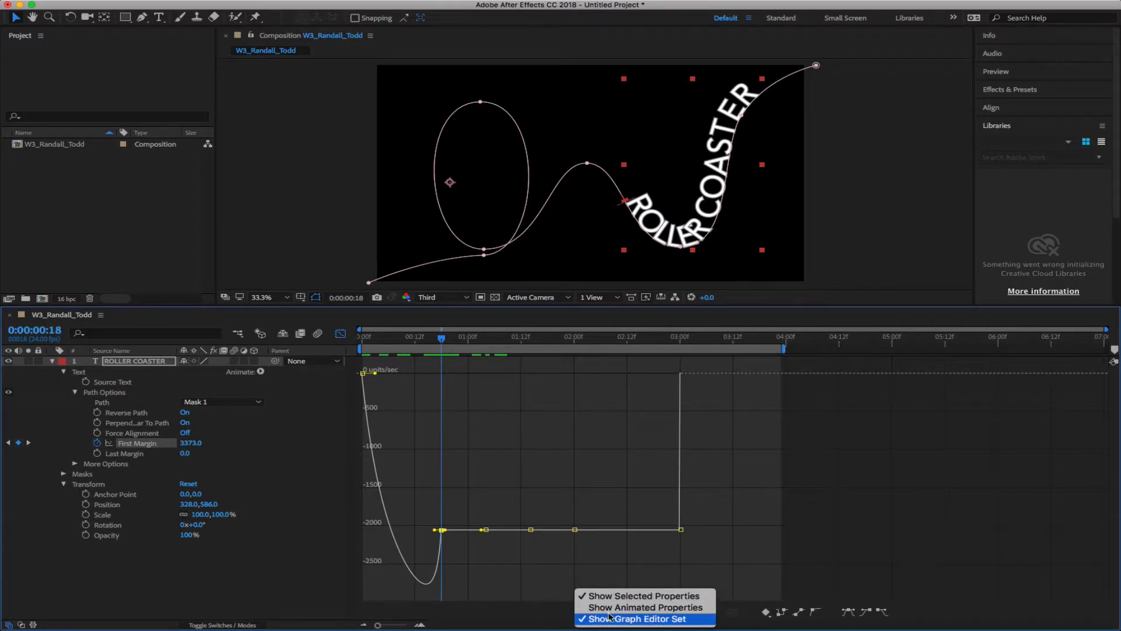
pyautogui.click(553, 615)
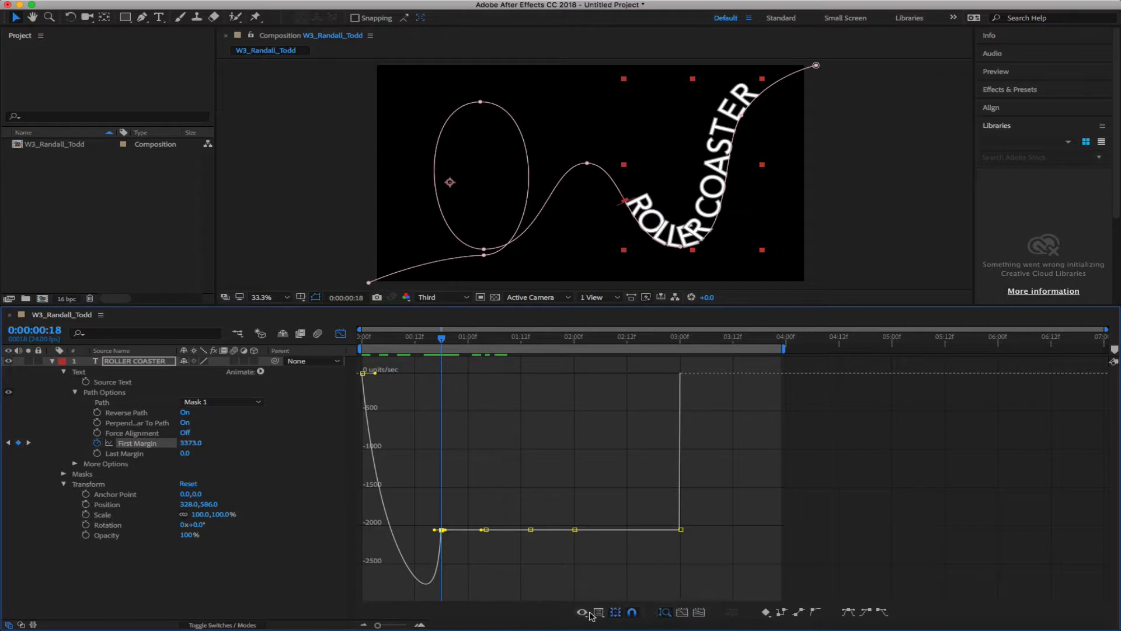
pyautogui.click(601, 612)
pyautogui.click(600, 613)
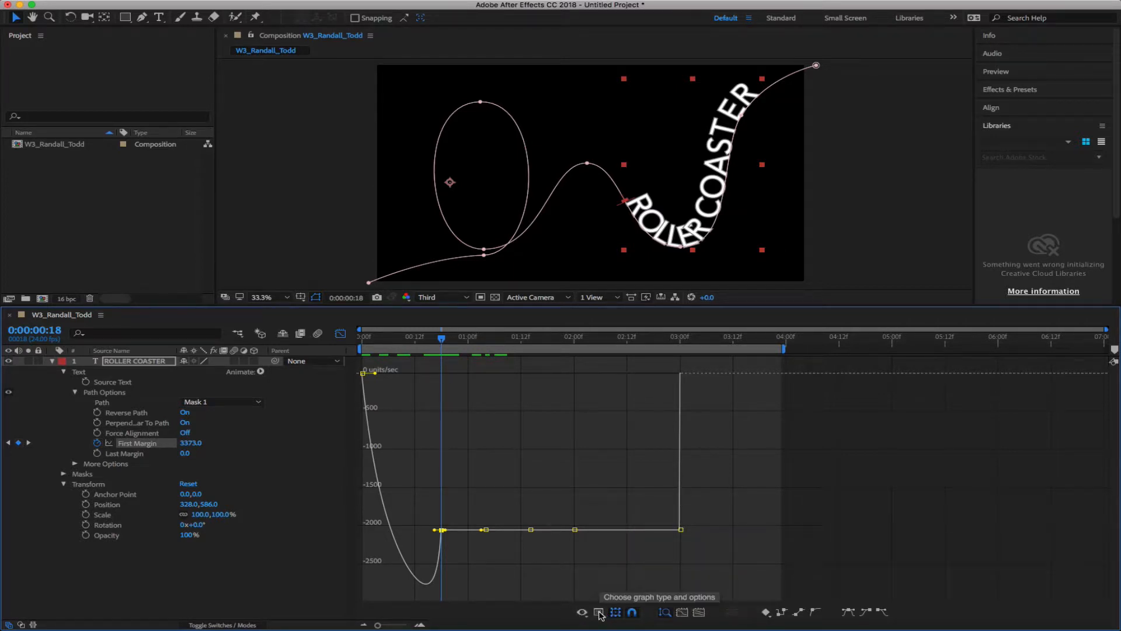
pyautogui.click(599, 613)
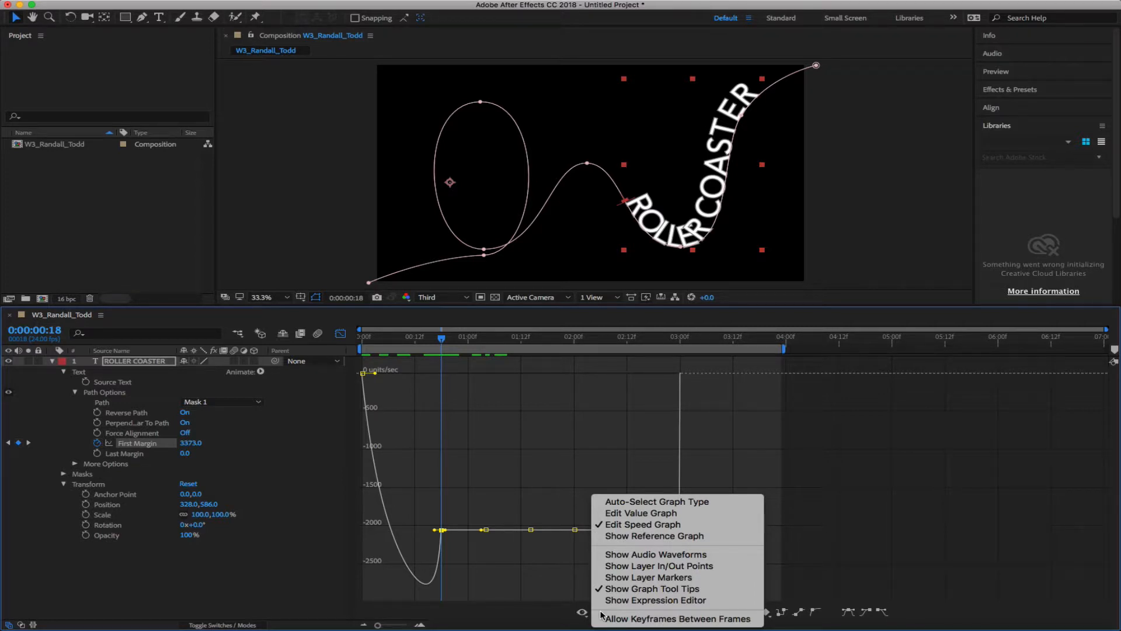
pyautogui.click(535, 612)
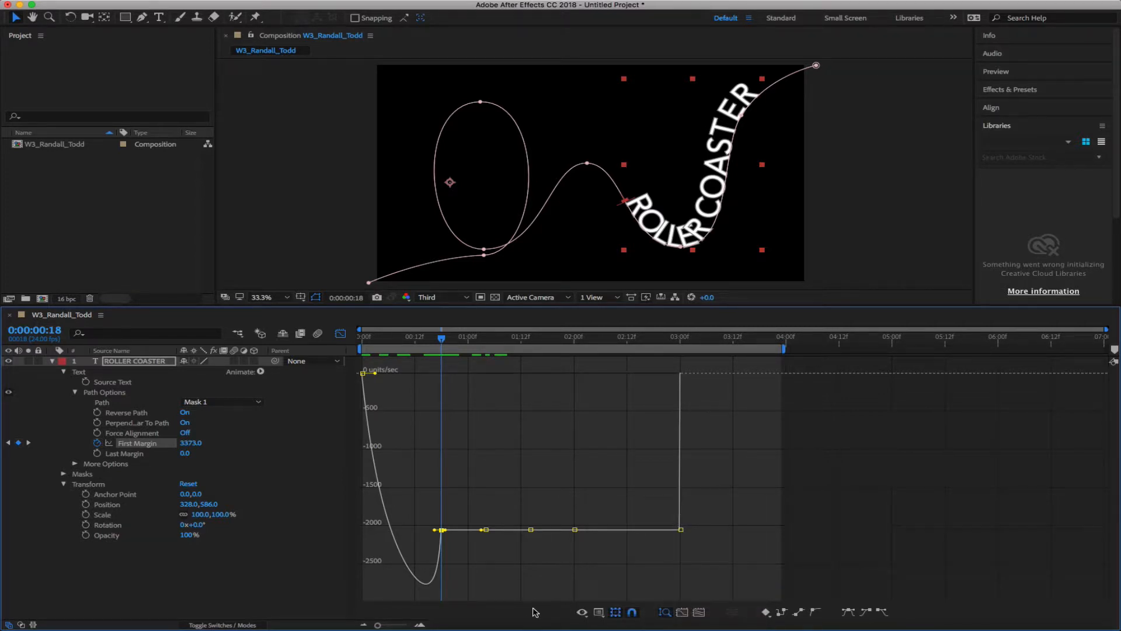
# Keep the speed graph, then turn on snapping and automatic graph-height fitting
pyautogui.click(599, 611)
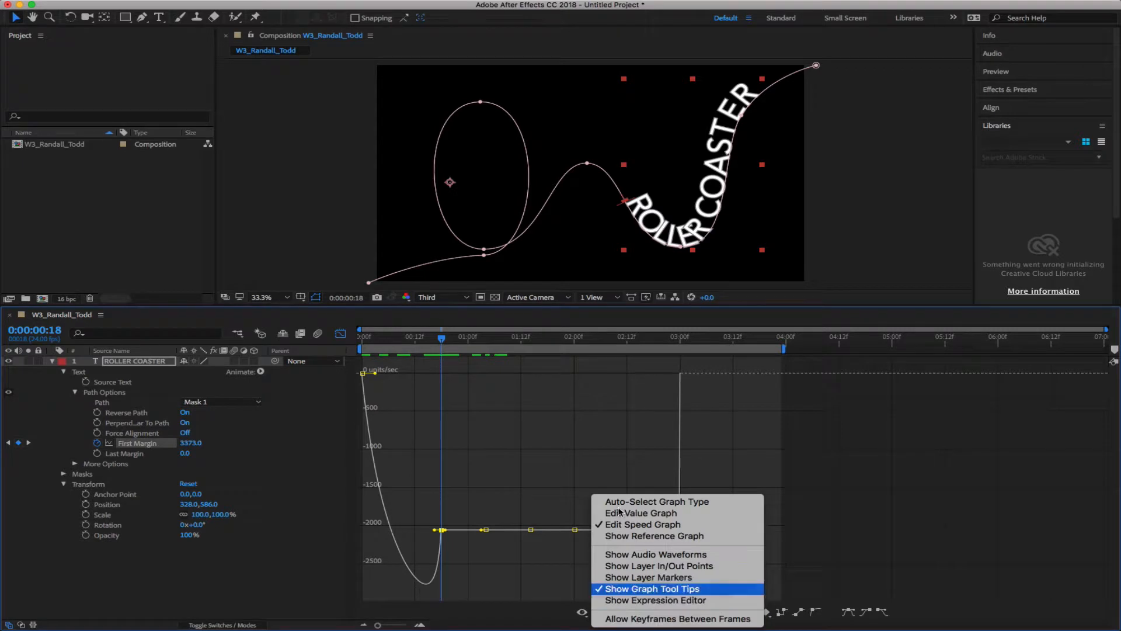
pyautogui.click(615, 521)
pyautogui.click(599, 612)
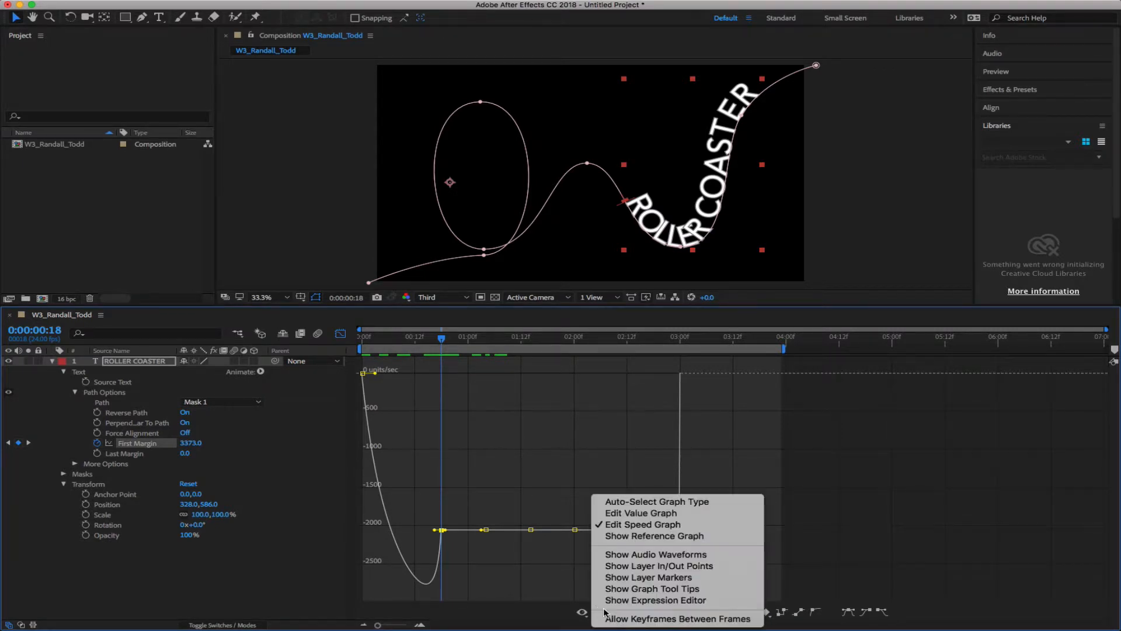
pyautogui.click(617, 591)
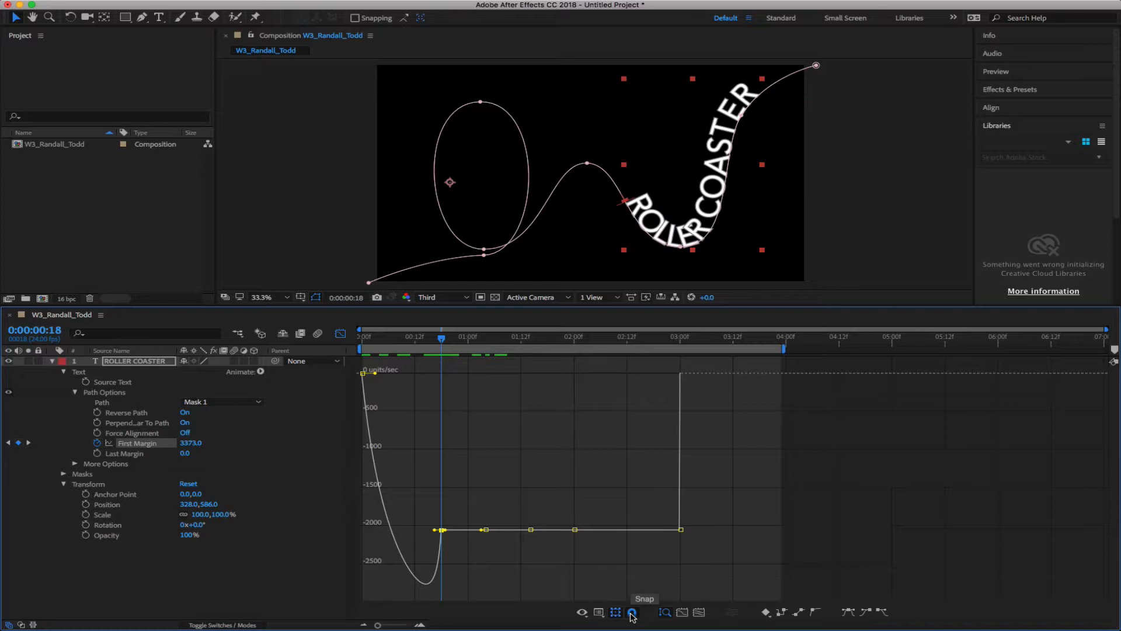
pyautogui.click(632, 613)
pyautogui.click(665, 613)
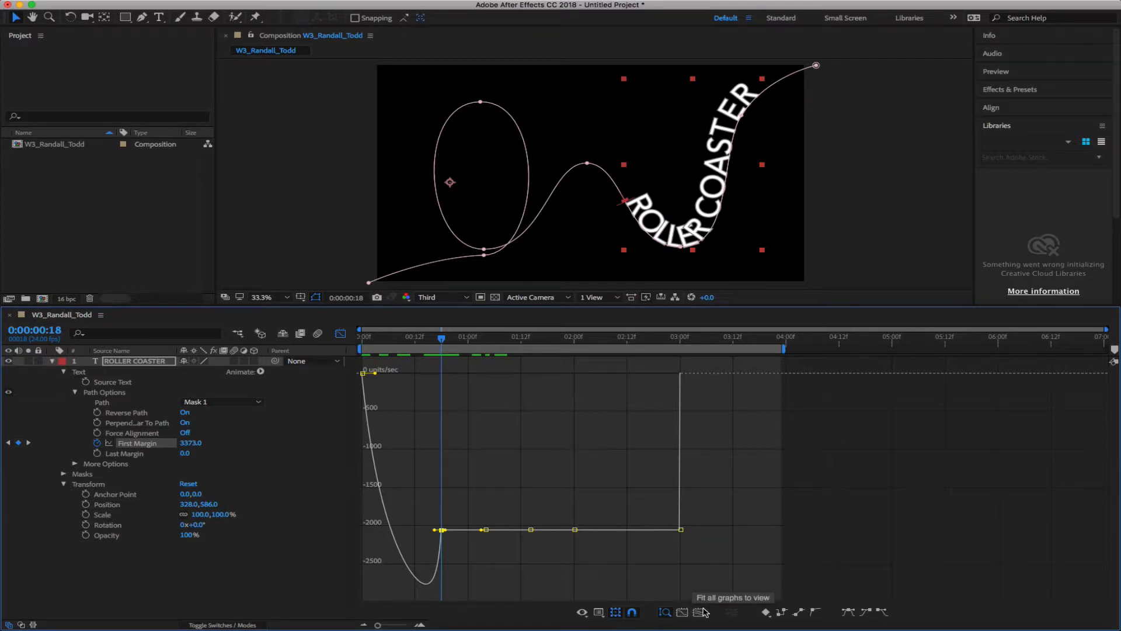
pyautogui.click(766, 612)
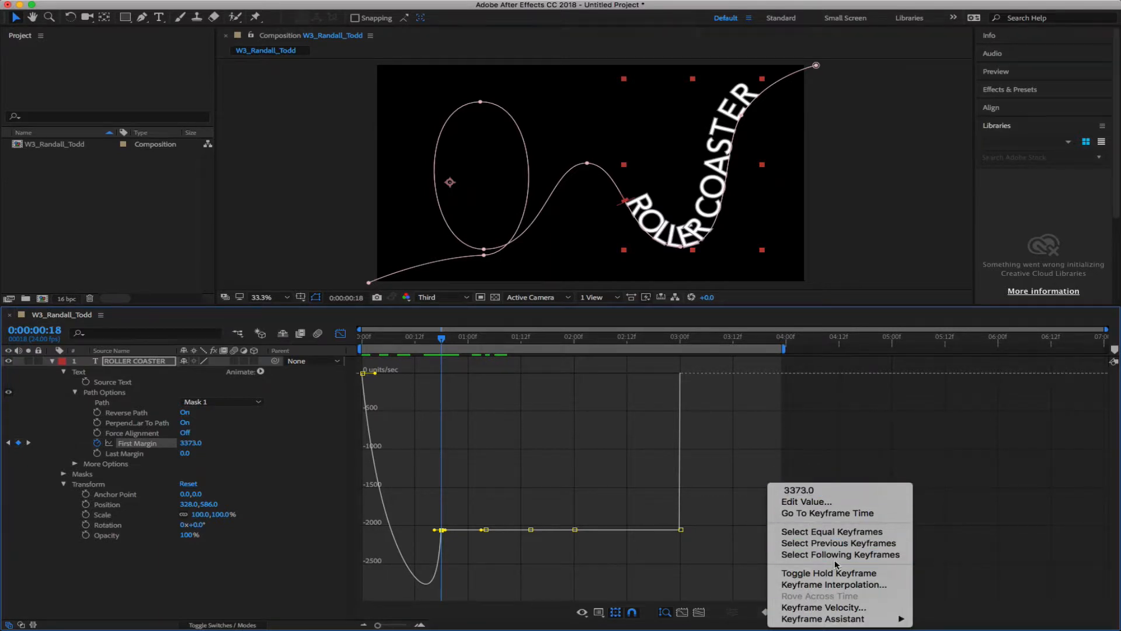
pyautogui.moveTo(830, 621)
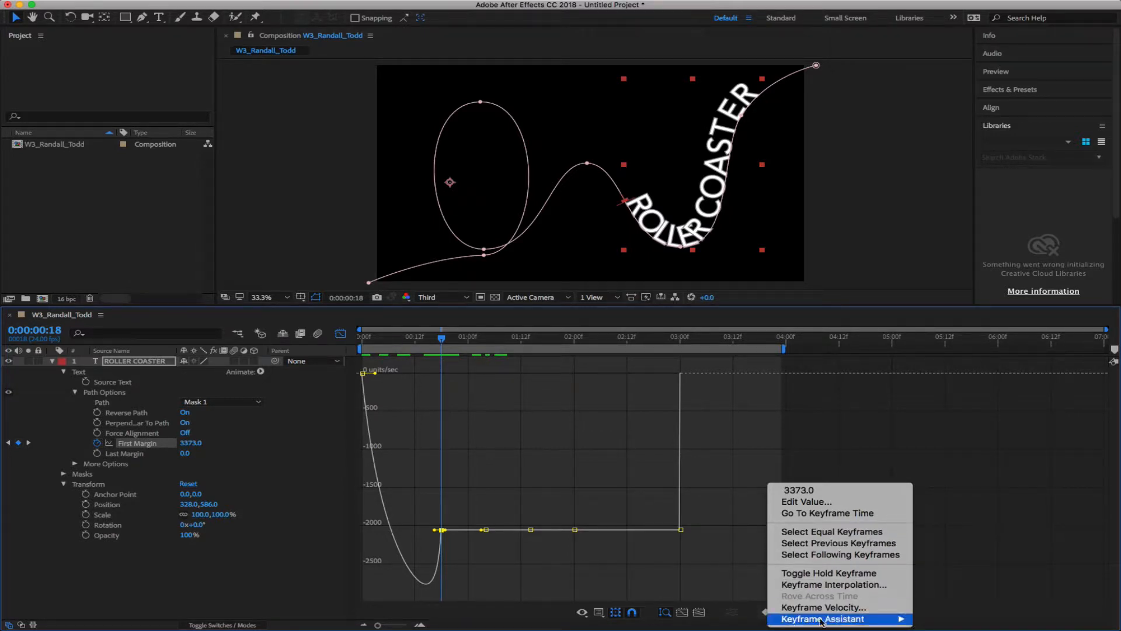
pyautogui.click(744, 592)
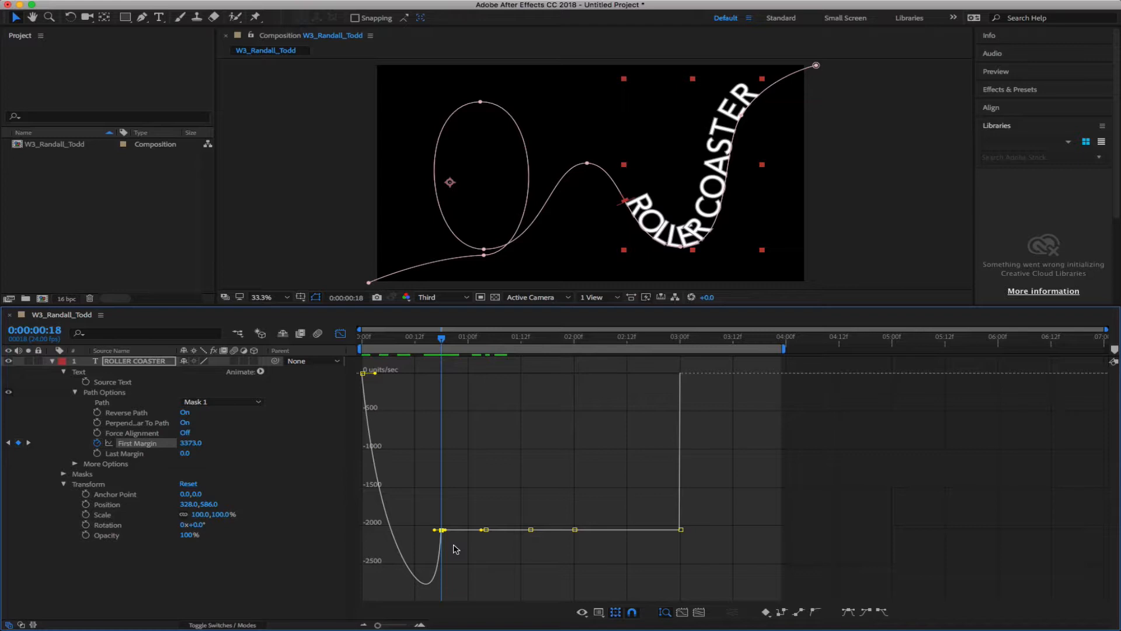
# Convert the flat-stretch keyframes to Auto Bezier and drag the 02:00 and 00:18 handles into bouncing dips
pyautogui.moveTo(596, 512); pyautogui.dragTo(426, 547)
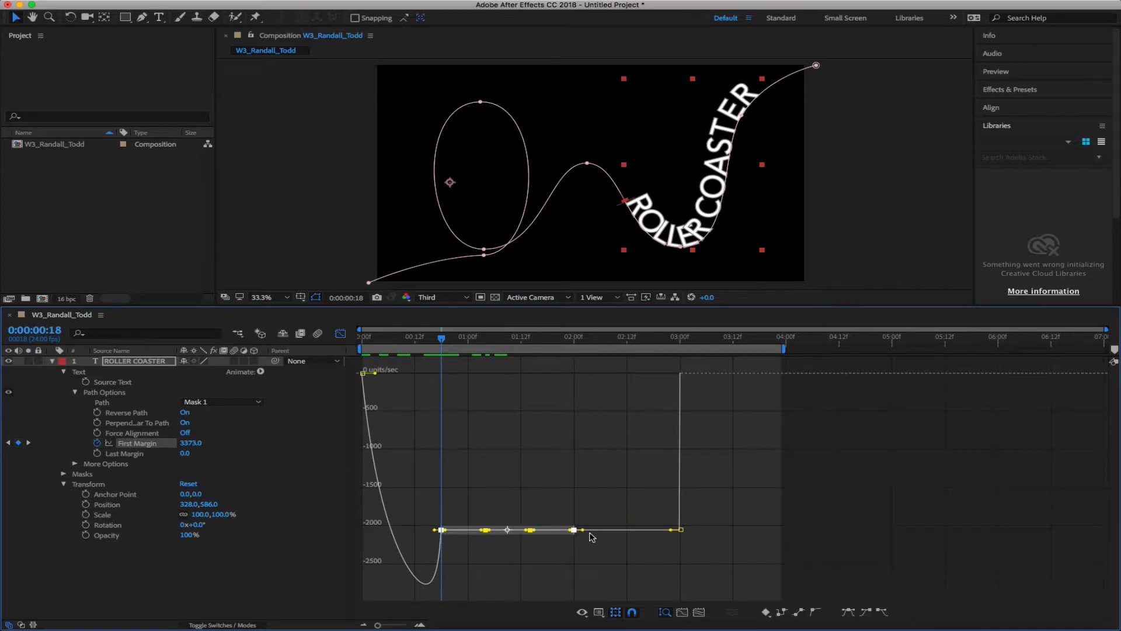
pyautogui.click(817, 613)
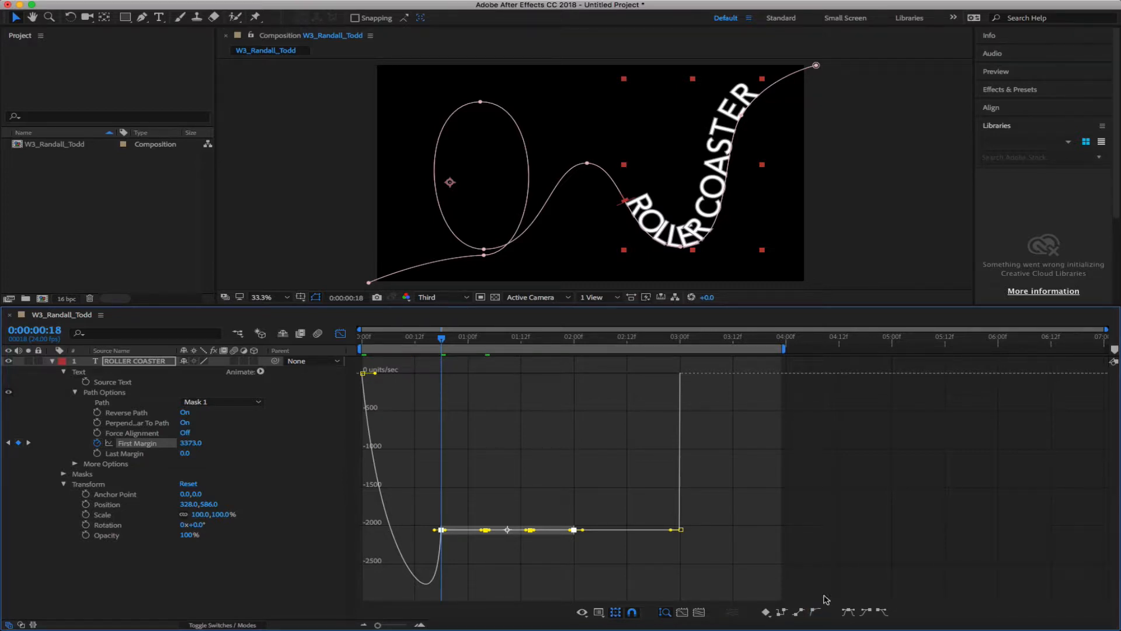
pyautogui.click(616, 570)
pyautogui.click(573, 529)
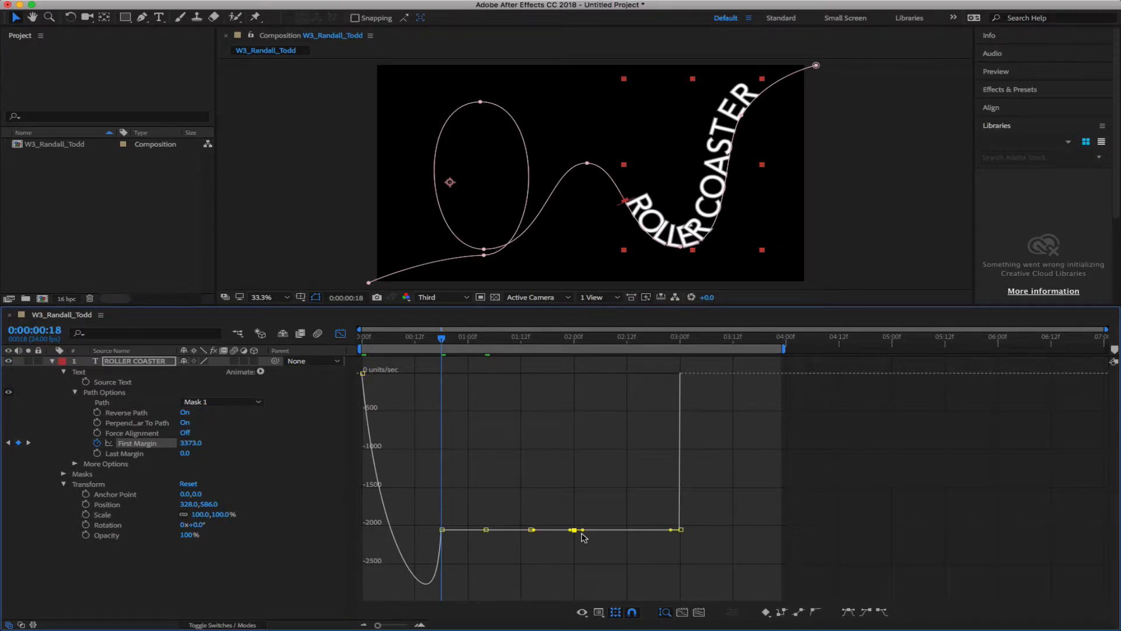
pyautogui.moveTo(582, 529); pyautogui.dragTo(537, 561)
pyautogui.moveTo(488, 529); pyautogui.dragTo(489, 562)
pyautogui.moveTo(449, 530)
pyautogui.mouseDown()
pyautogui.moveTo(453, 507)
pyautogui.moveTo(453, 555)
pyautogui.moveTo(448, 548)
pyautogui.mouseUp()
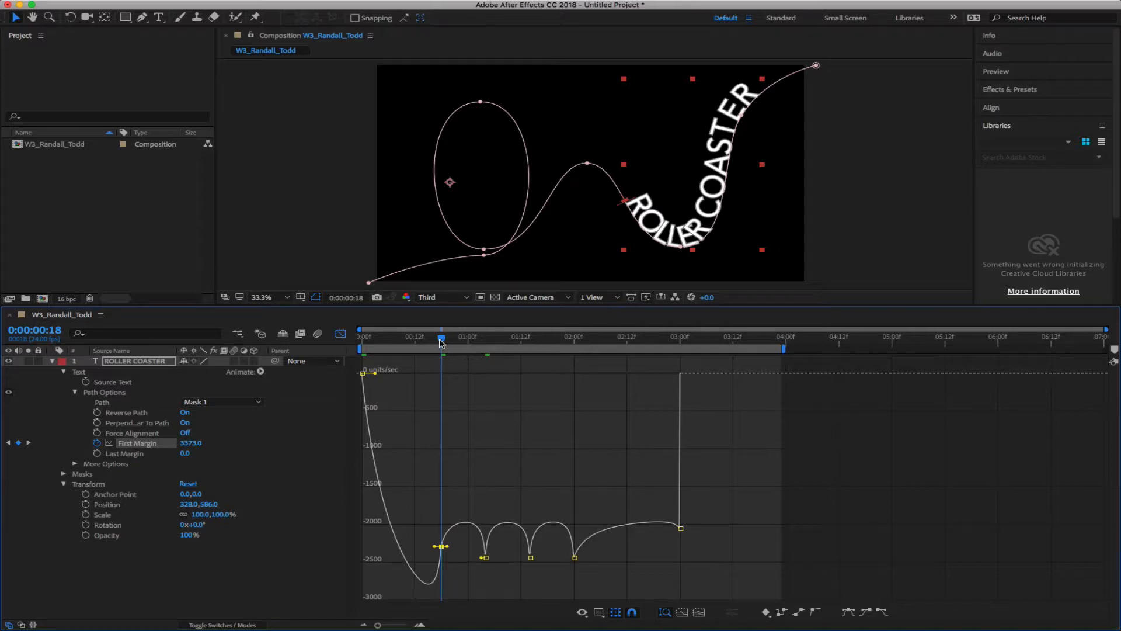
# Preview the animation from the start, then widen the 00:18 keyframe's incoming influence
pyautogui.press('Home')
pyautogui.press('space')
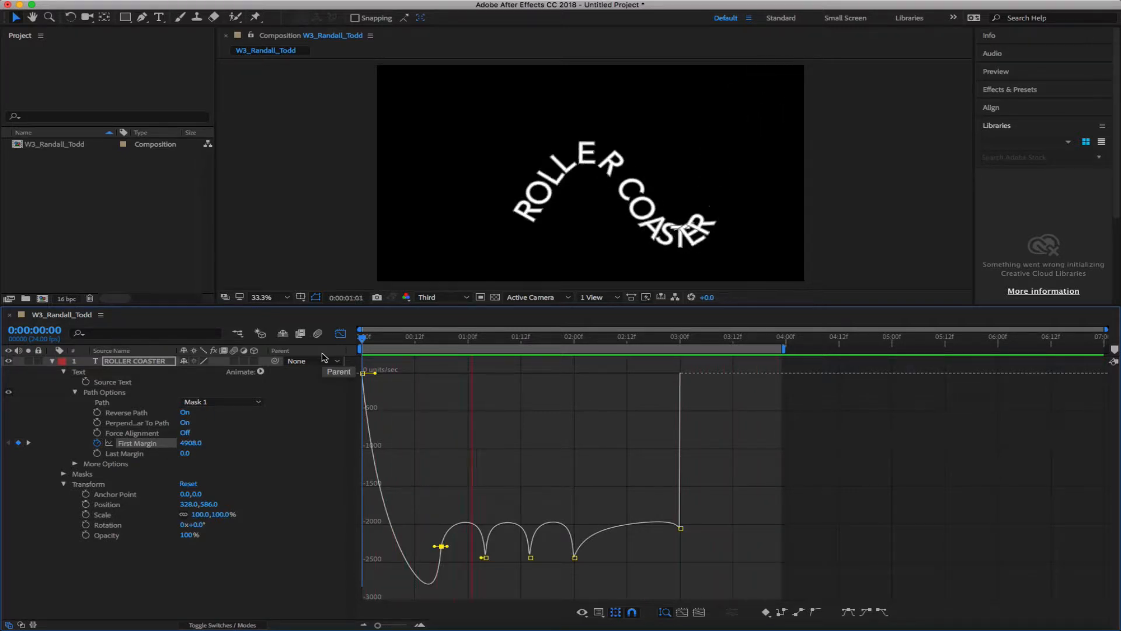
pyautogui.press('space')
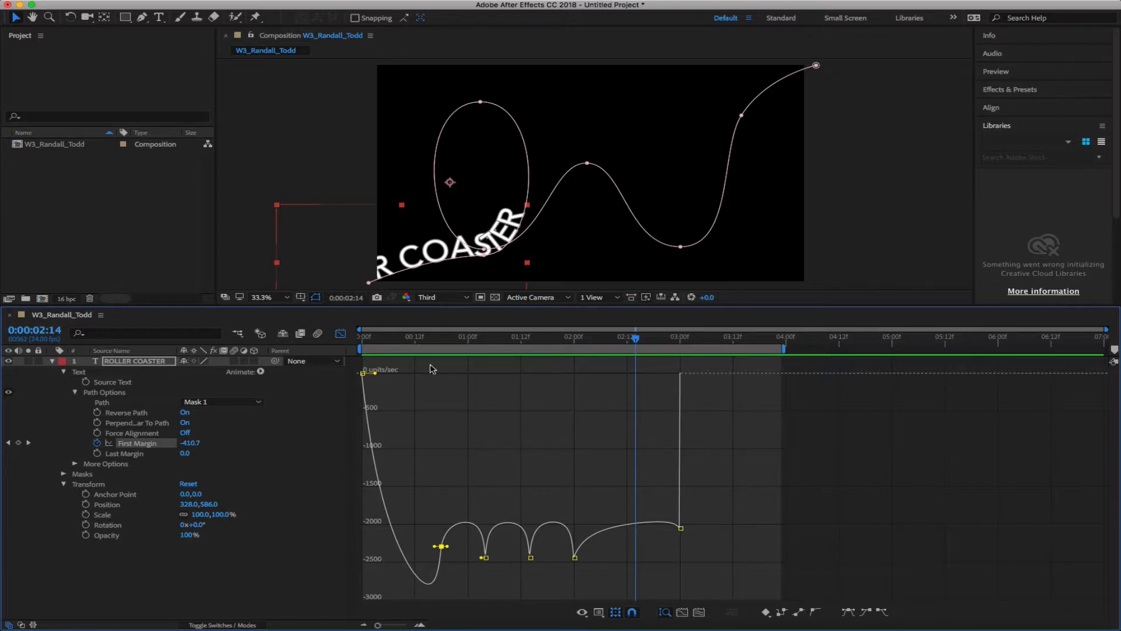
pyautogui.moveTo(404, 344); pyautogui.dragTo(349, 350)
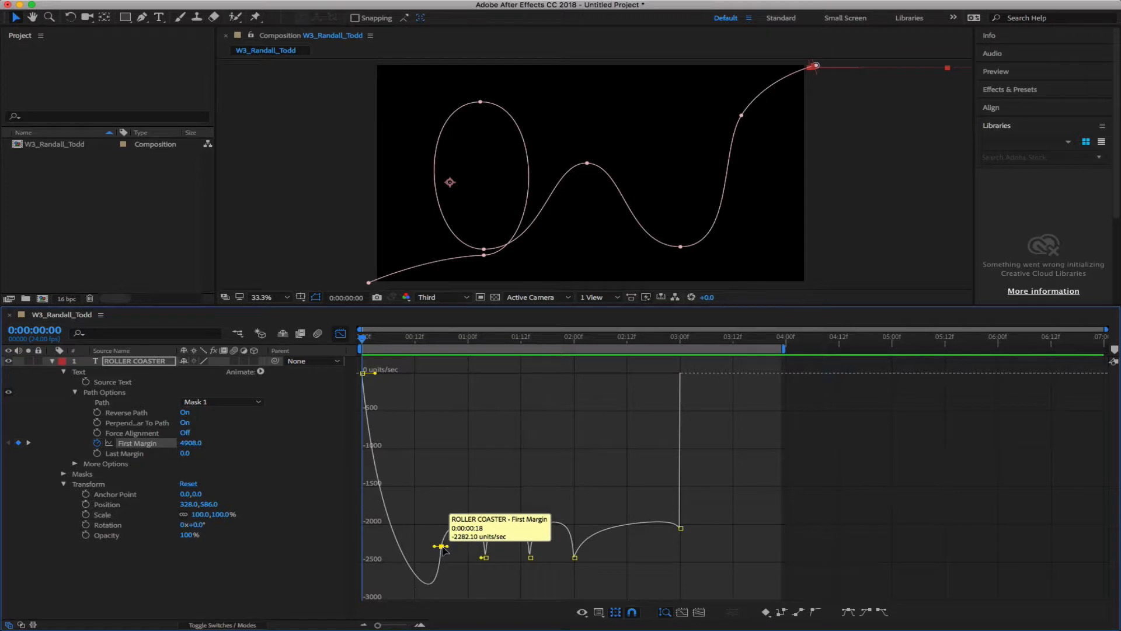
pyautogui.moveTo(439, 547); pyautogui.dragTo(479, 557)
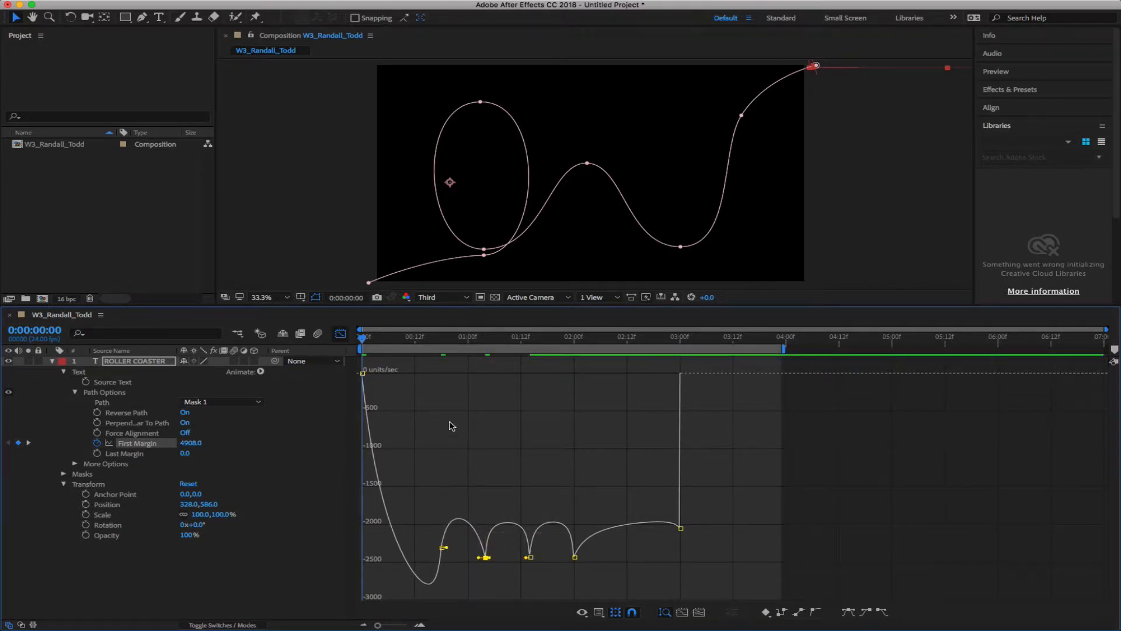
# Drag the 01:00 speed keyframe down to about -2900 units/sec and preview the new timing
pyautogui.moveTo(363, 340); pyautogui.dragTo(393, 349)
pyautogui.moveTo(437, 352); pyautogui.dragTo(490, 354)
pyautogui.moveTo(485, 558); pyautogui.dragTo(485, 584)
pyautogui.moveTo(489, 339); pyautogui.dragTo(362, 345)
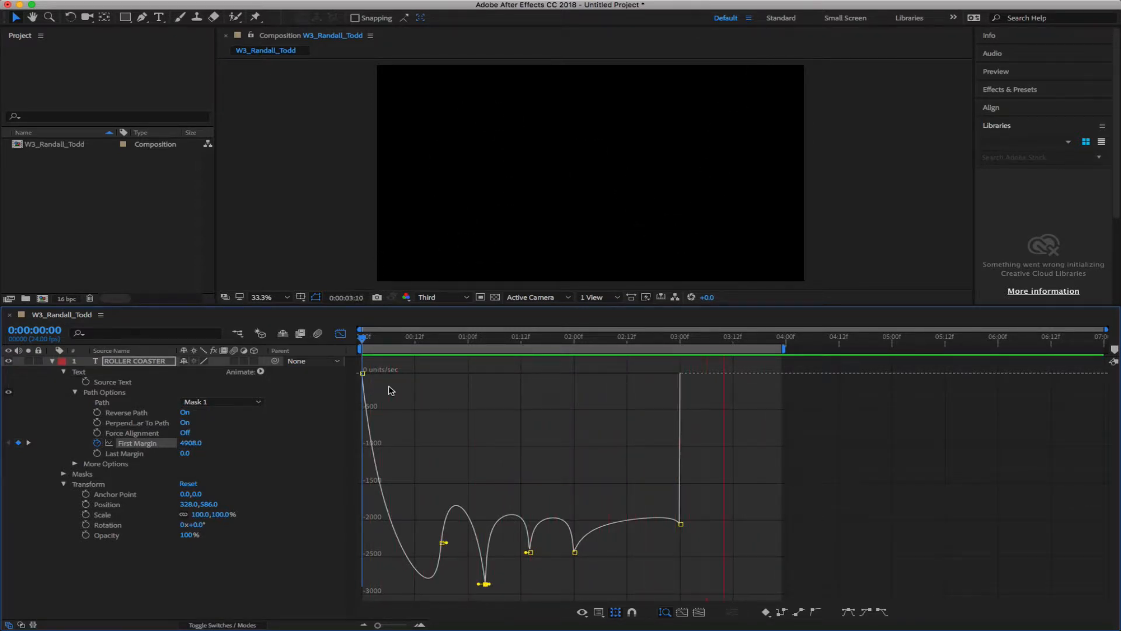
pyautogui.press('space')
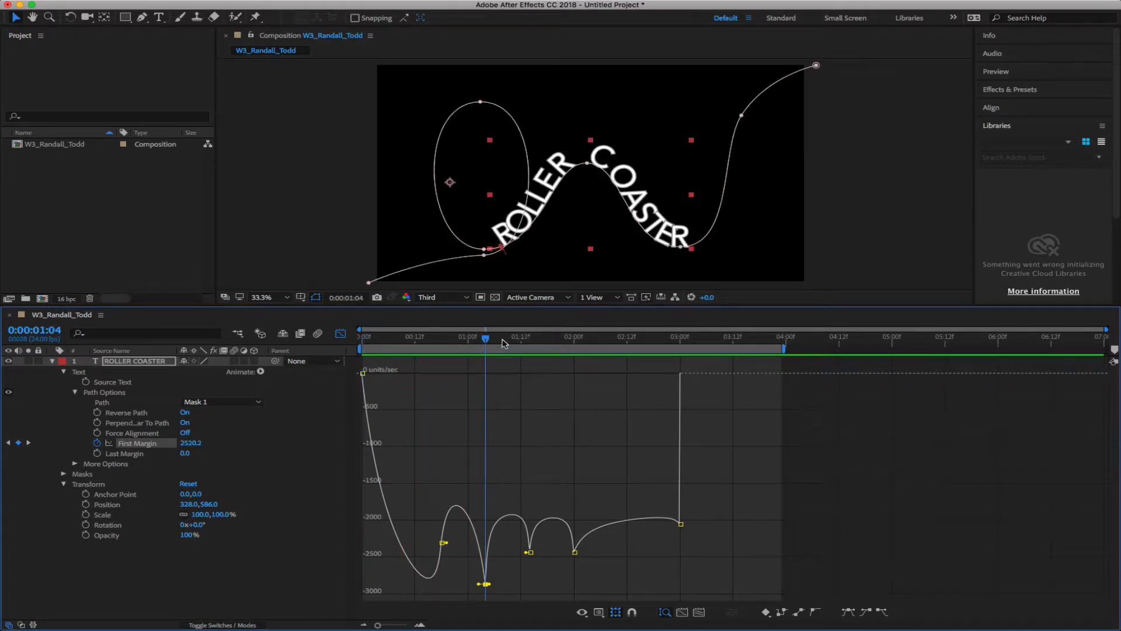
pyautogui.moveTo(461, 342); pyautogui.dragTo(442, 357)
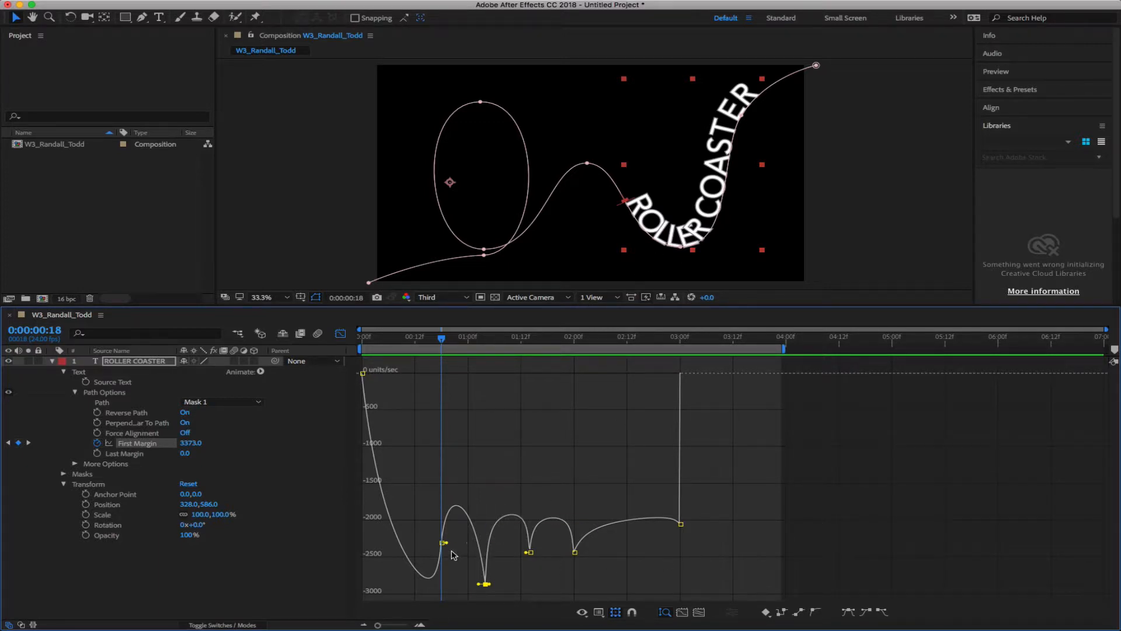
# Pull the 00:18 speed keyframe much lower and preview the first second
pyautogui.moveTo(444, 545)
pyautogui.moveTo(444, 543); pyautogui.dragTo(444, 591)
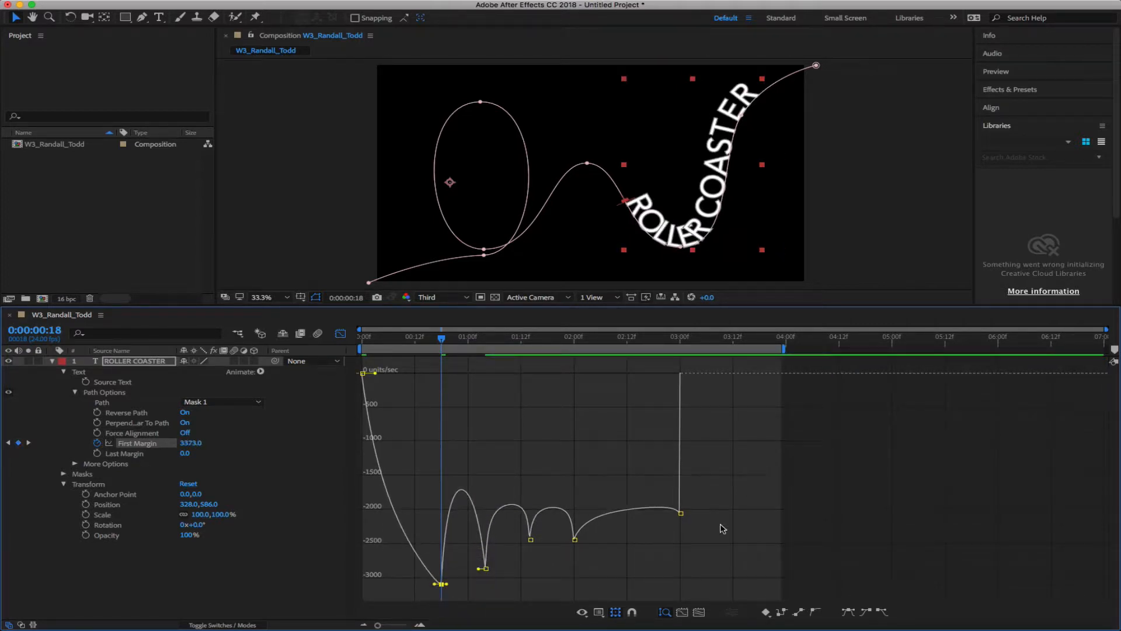
pyautogui.moveTo(442, 338); pyautogui.dragTo(315, 345)
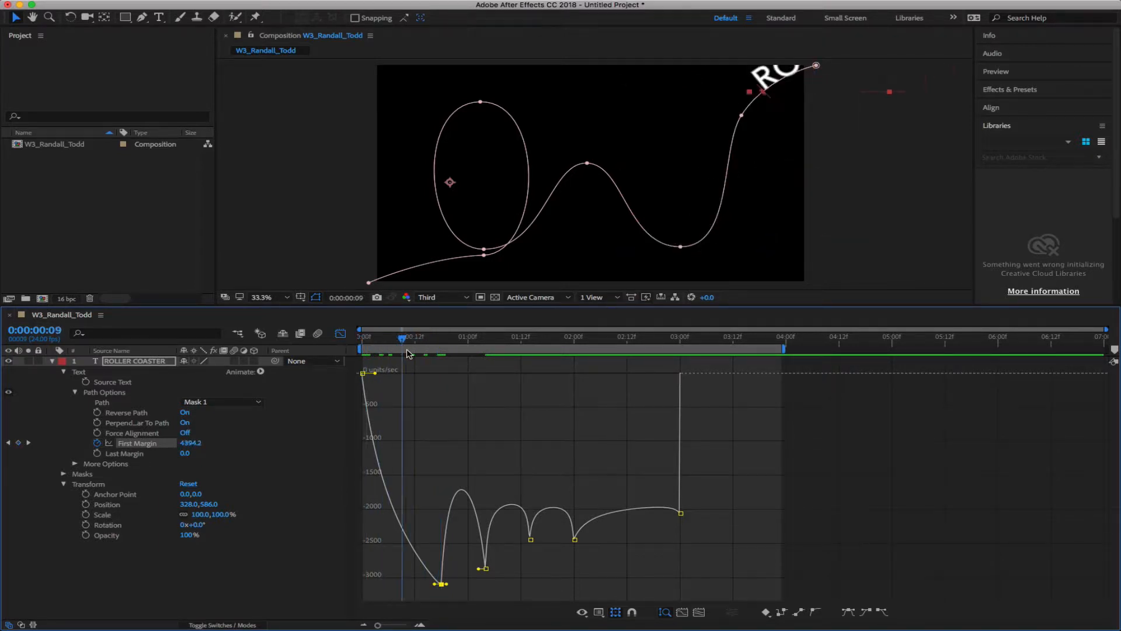
pyautogui.moveTo(407, 353); pyautogui.dragTo(294, 351)
pyautogui.press('space')
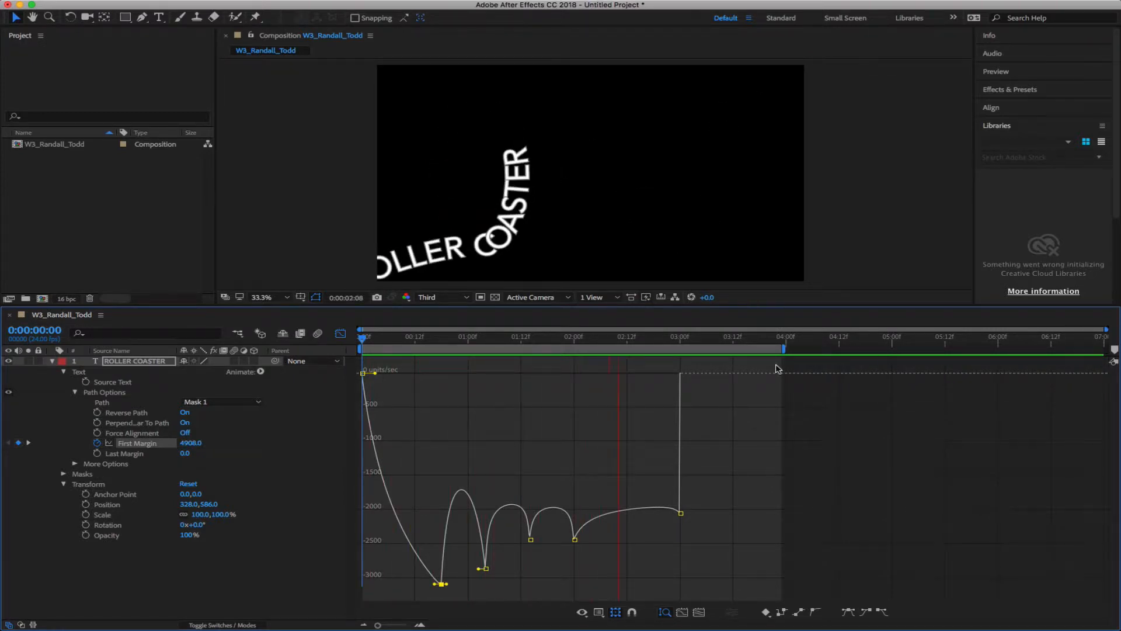
pyautogui.press('space')
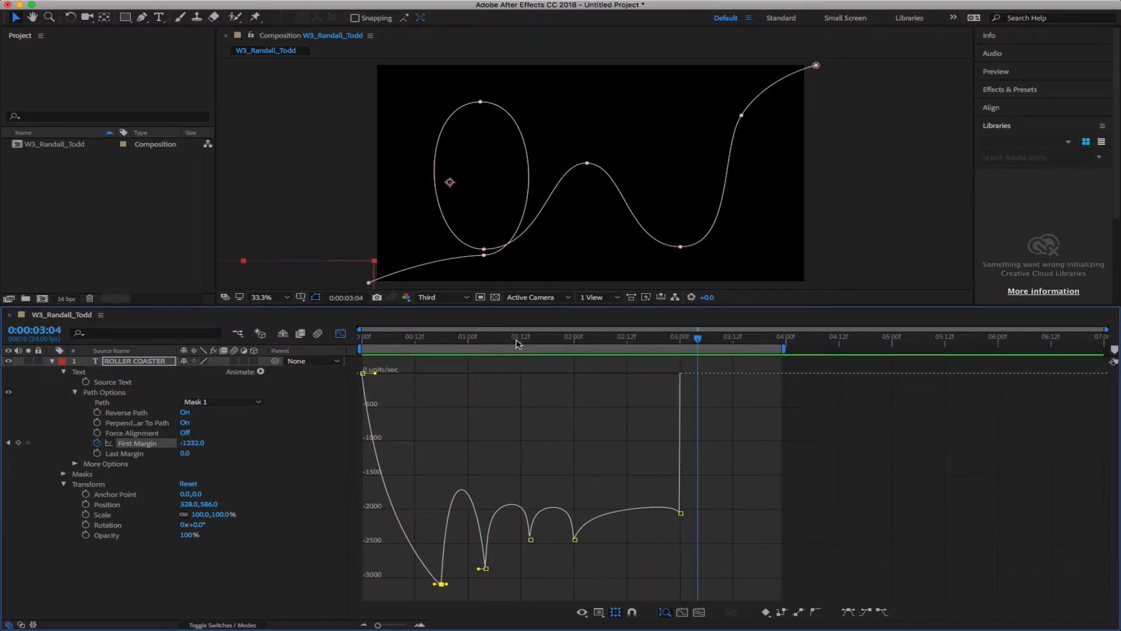
# Fine-tune the 00:18 keyframe to about -3900 units/sec, adjust the influence handles, and preview
pyautogui.moveTo(518, 344); pyautogui.dragTo(447, 348)
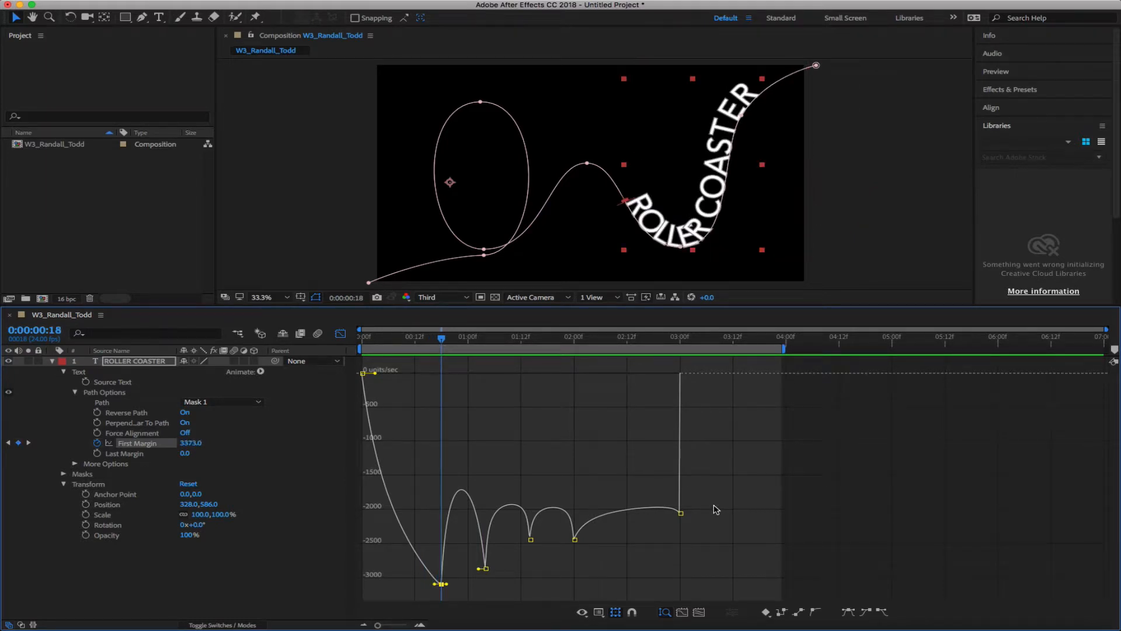
pyautogui.moveTo(435, 585)
pyautogui.mouseDown()
pyautogui.moveTo(447, 589)
pyautogui.moveTo(427, 587)
pyautogui.mouseUp()
pyautogui.moveTo(375, 372); pyautogui.dragTo(370, 375)
pyautogui.moveTo(427, 583); pyautogui.dragTo(423, 584)
pyautogui.moveTo(444, 339); pyautogui.dragTo(321, 339)
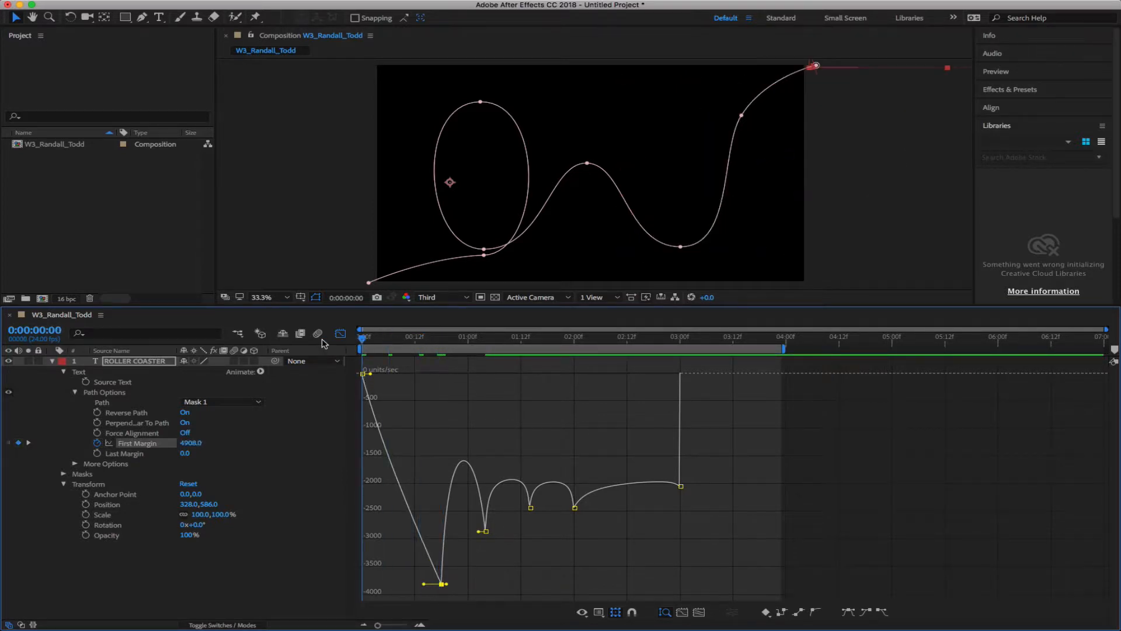
pyautogui.press('space')
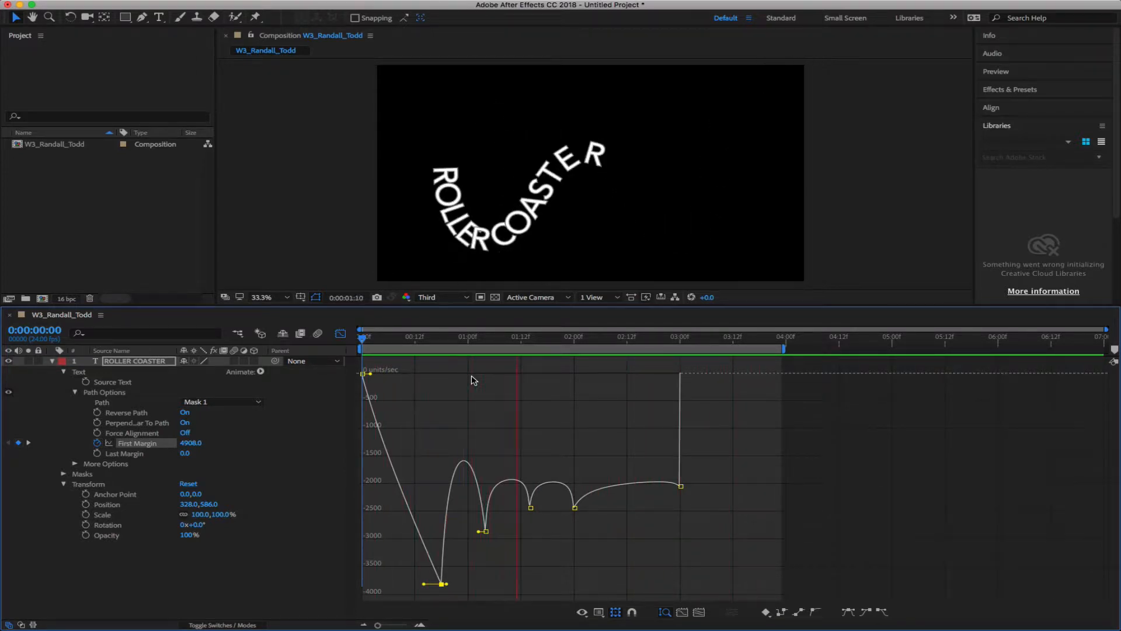
pyautogui.press('space')
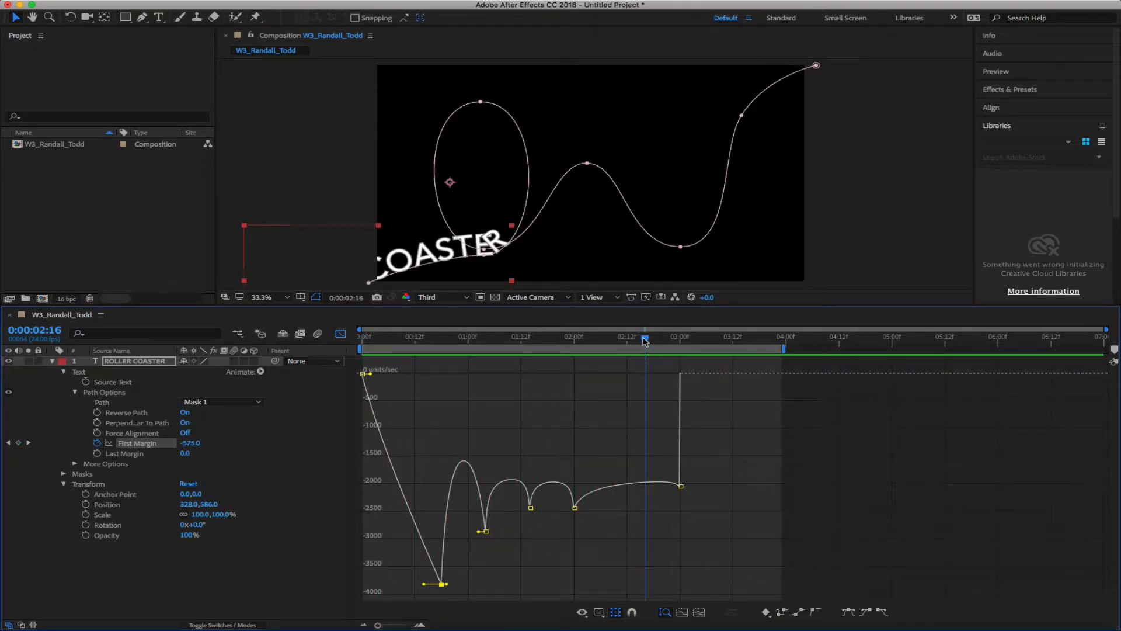
# At 1:04, raise the First Margin speed keyframe to about -1656 units/sec
pyautogui.moveTo(645, 341); pyautogui.dragTo(488, 345)
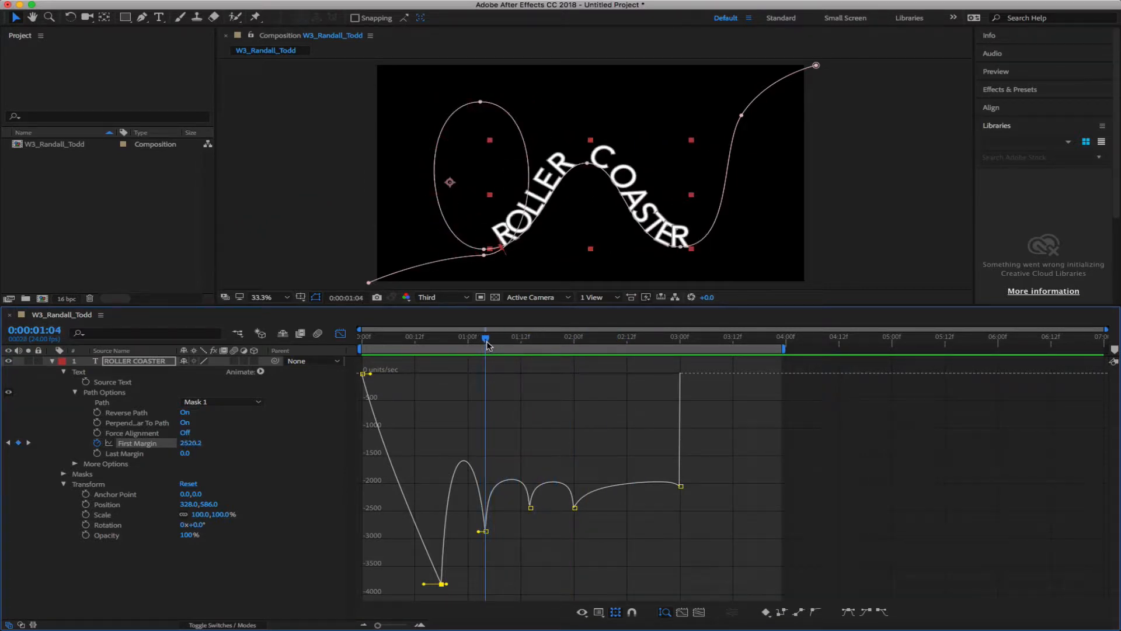
pyautogui.moveTo(487, 532)
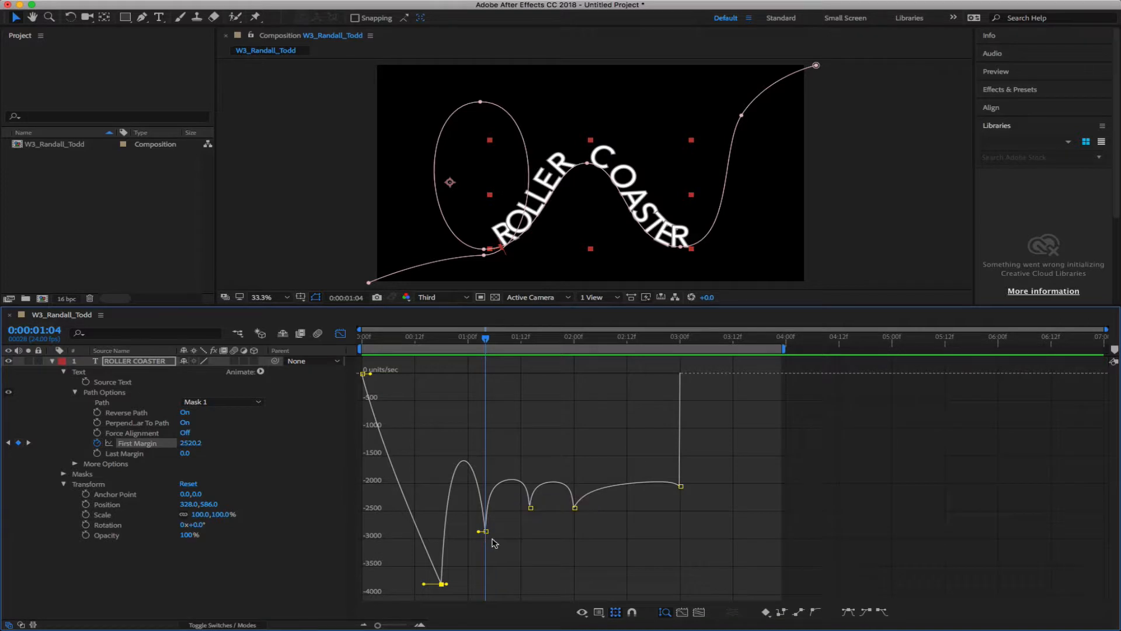
pyautogui.moveTo(486, 532); pyautogui.dragTo(466, 430)
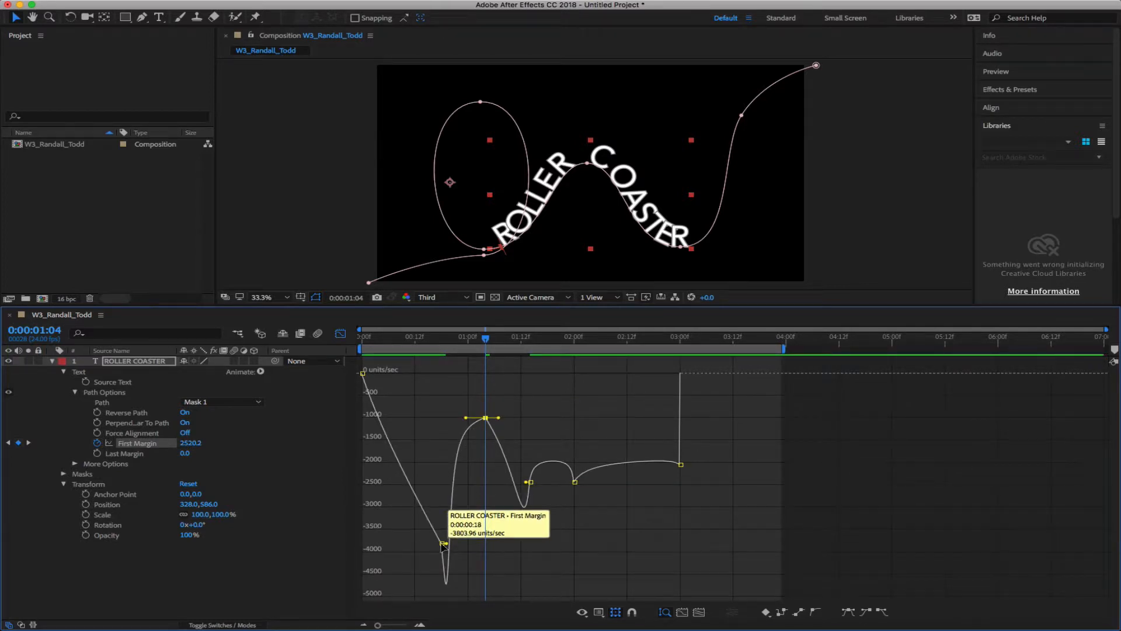
# Shorten the 0:18 incoming influence, extend 1:04's outgoing influence to about 93%, and preview from 0:00
pyautogui.click(442, 545)
pyautogui.moveTo(436, 552); pyautogui.dragTo(433, 554)
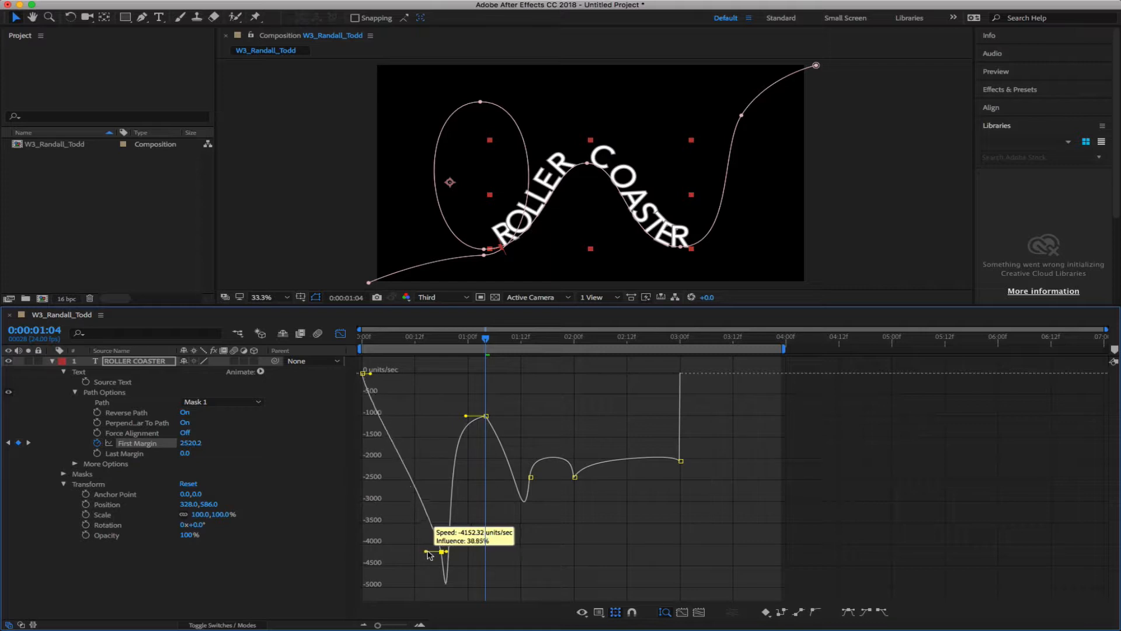
pyautogui.moveTo(430, 554); pyautogui.dragTo(430, 554)
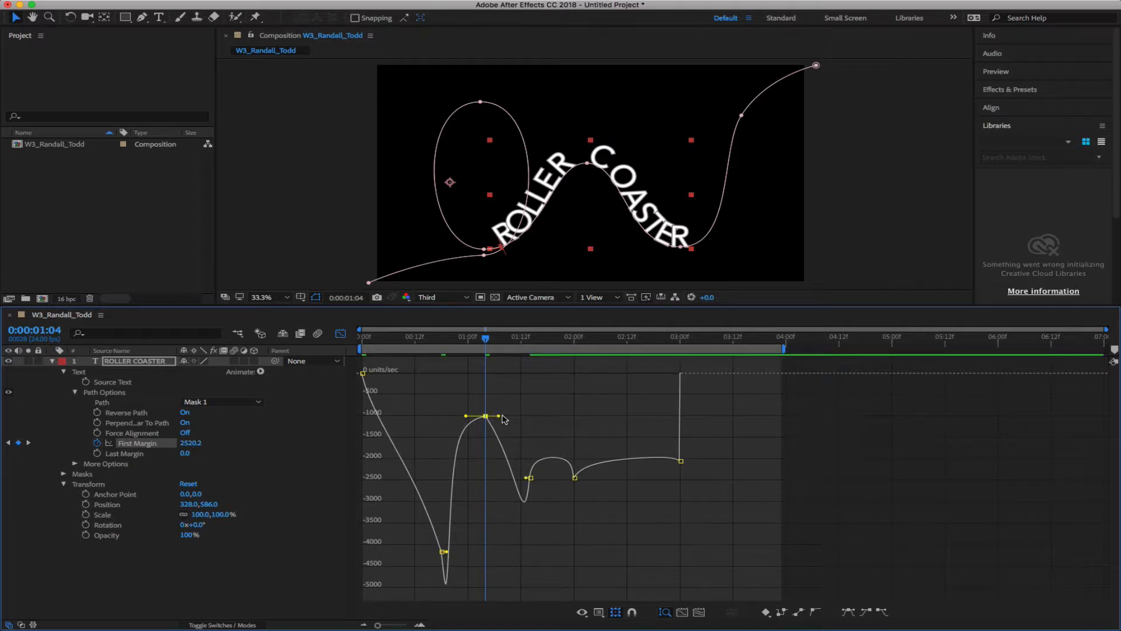
pyautogui.moveTo(488, 416); pyautogui.dragTo(508, 419)
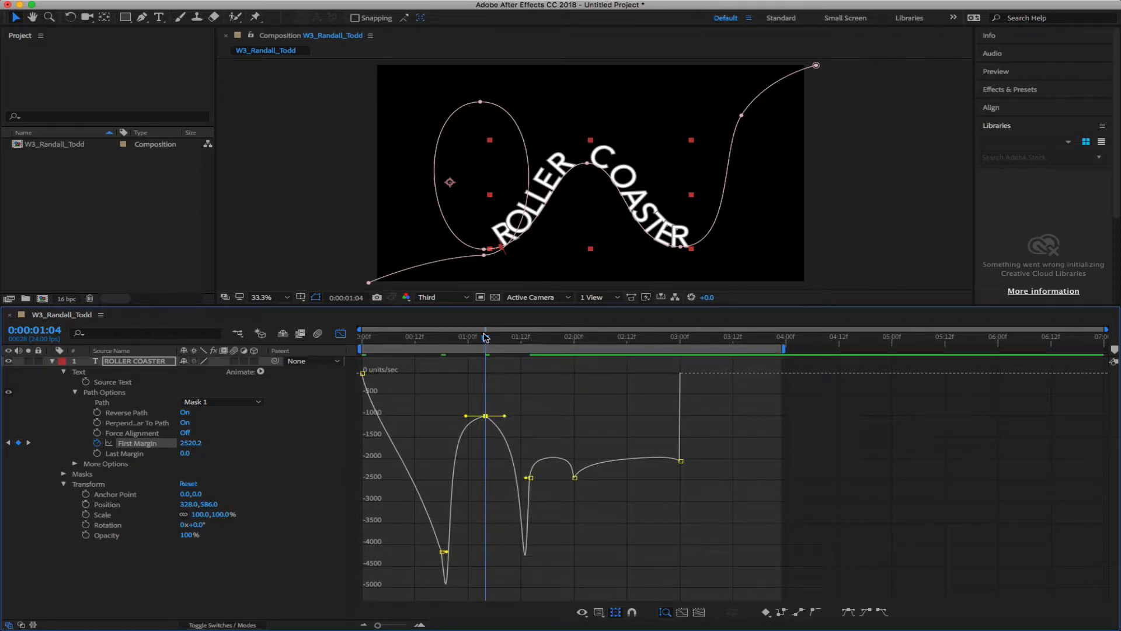
pyautogui.moveTo(485, 337); pyautogui.dragTo(303, 341)
pyautogui.press('space')
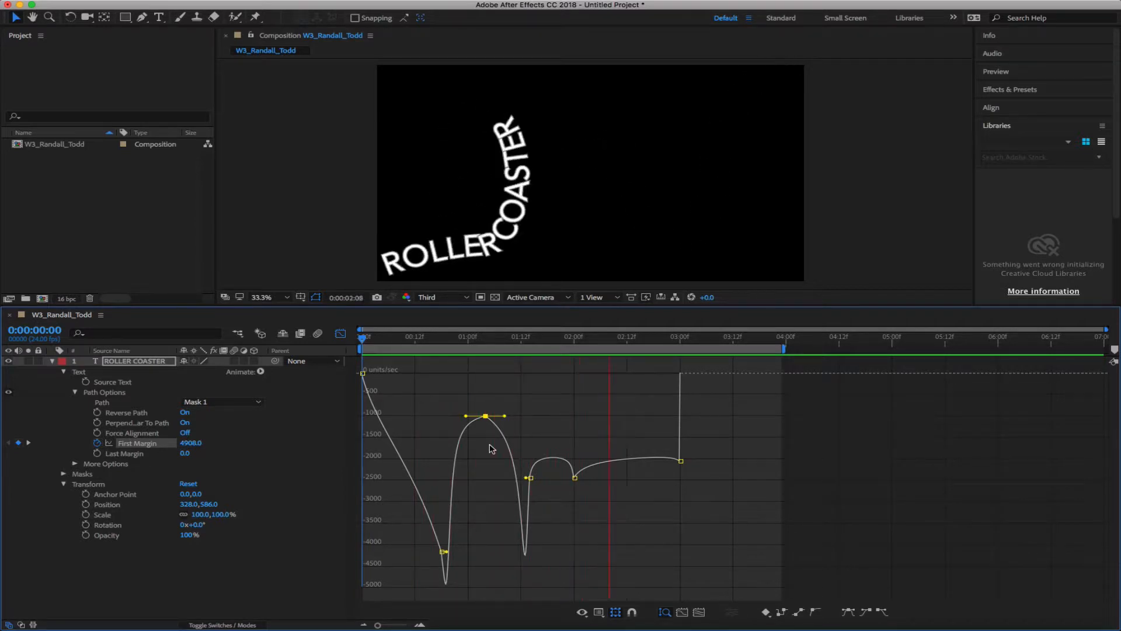
# Drop the 1:14 speed keyframe much lower, raise the 2:00 keyframe, and reshape the curve around 3:00
pyautogui.press('space')
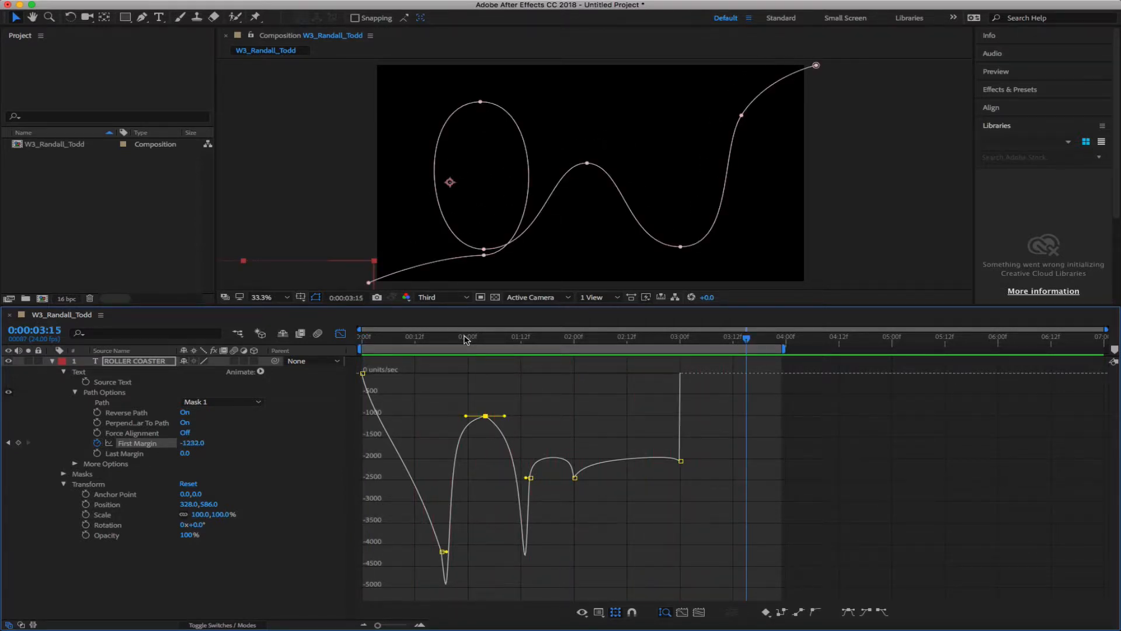
pyautogui.moveTo(465, 339); pyautogui.dragTo(530, 345)
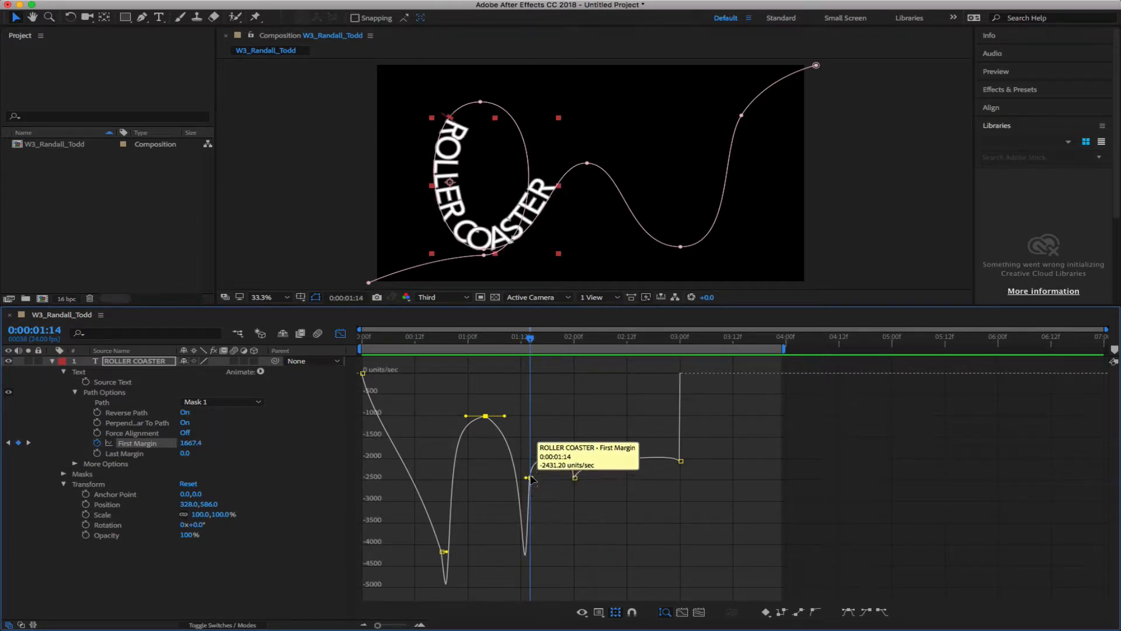
pyautogui.moveTo(530, 477); pyautogui.dragTo(523, 563)
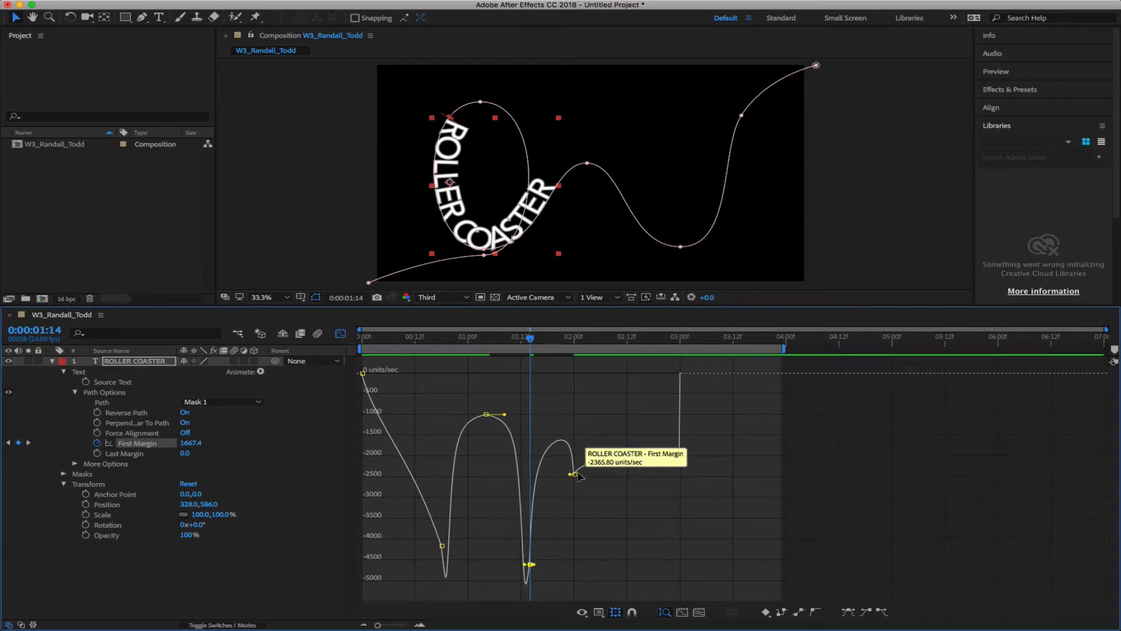
pyautogui.moveTo(575, 473); pyautogui.dragTo(595, 428)
pyautogui.moveTo(681, 458); pyautogui.dragTo(665, 553)
# Set the 2:00 keyframe's outgoing influence to about 38% and return the playhead to 0:00
pyautogui.click(575, 426)
pyautogui.moveTo(596, 426); pyautogui.dragTo(565, 427)
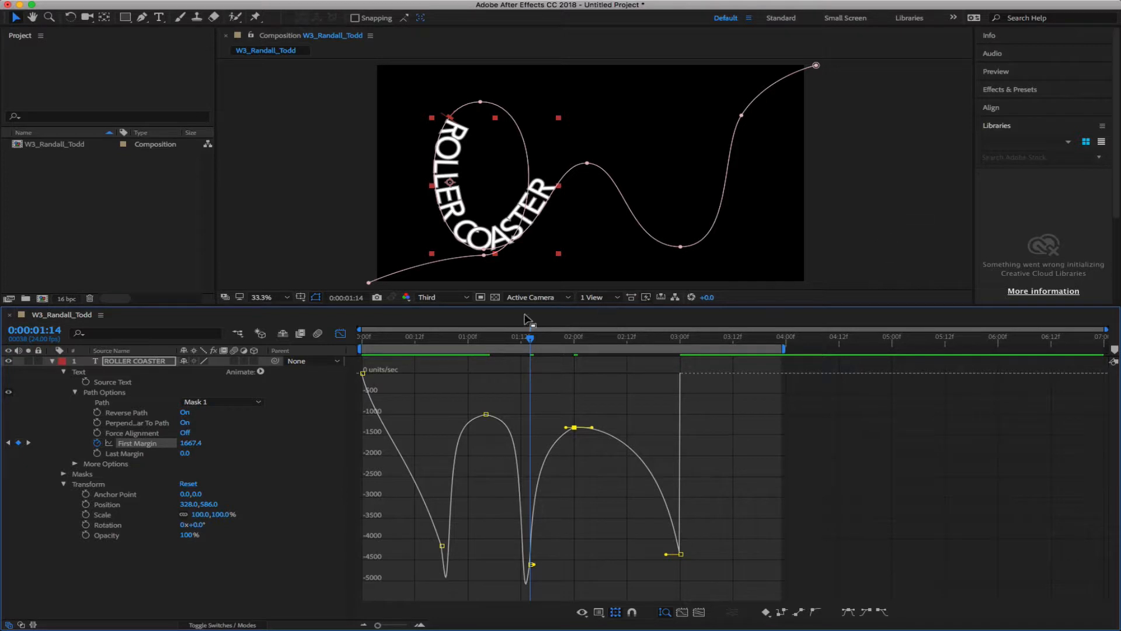
pyautogui.moveTo(533, 341); pyautogui.dragTo(323, 353)
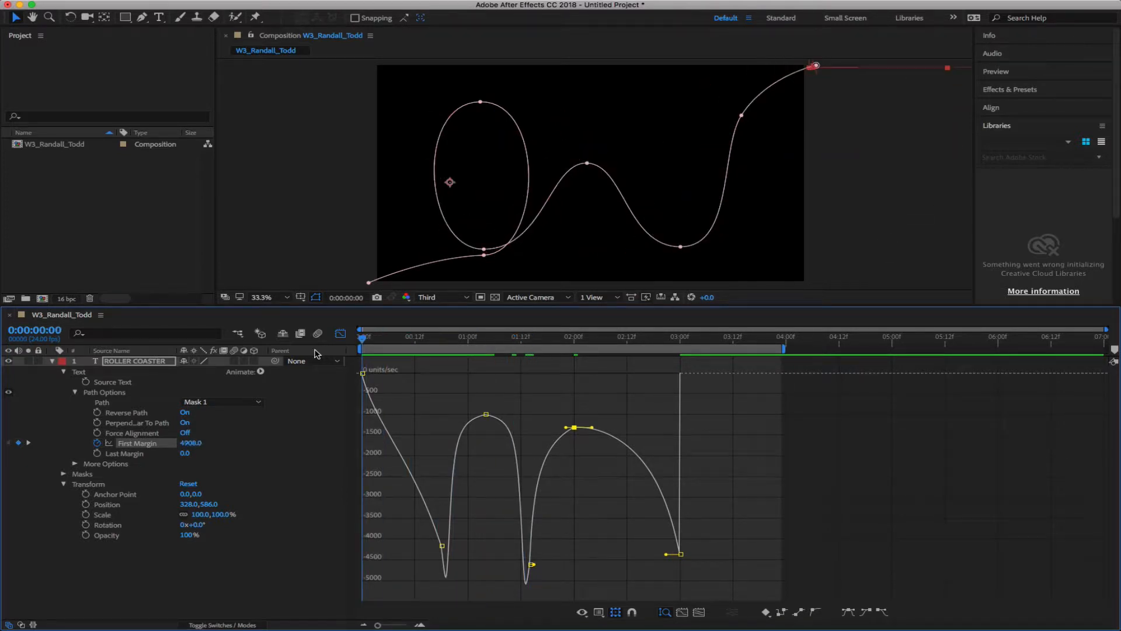
# Play the revised ROLLER COASTER timing and stop it at 0:00:00:11
pyautogui.press('space')
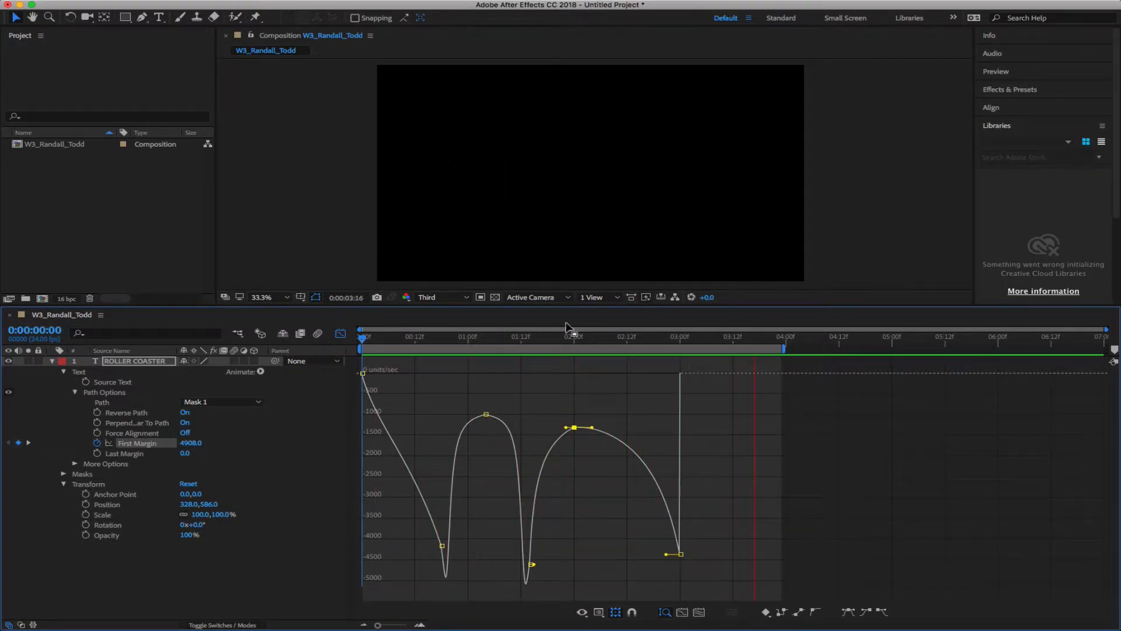
pyautogui.press('space')
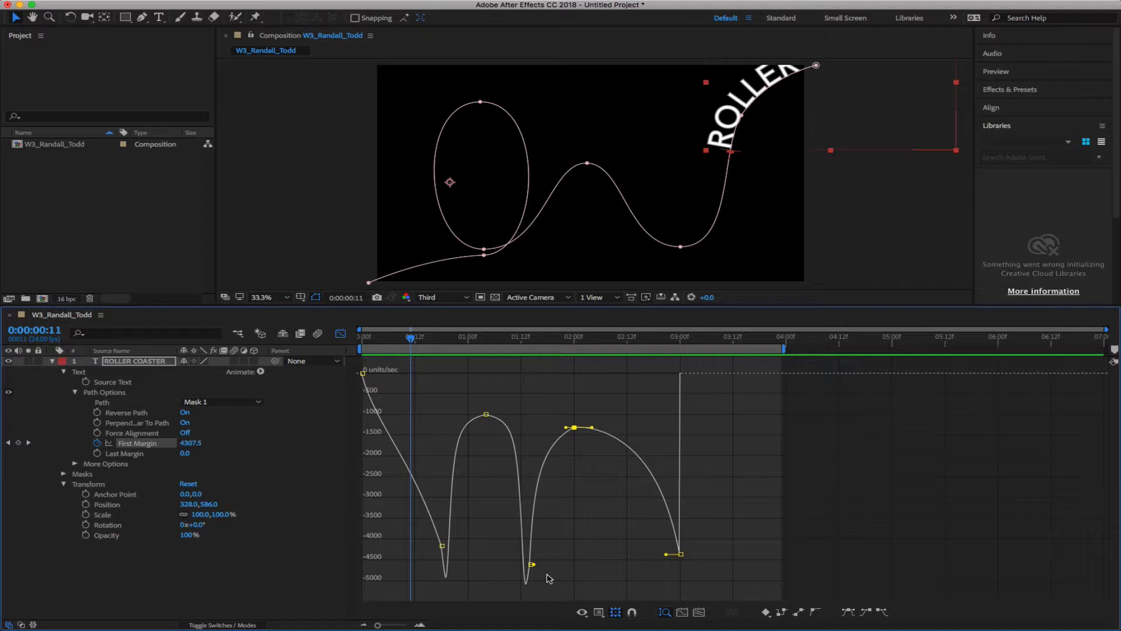
# Lift the speed dips near 0:18 and 1:14, lower the 1:00 peak, and adjust its influence
pyautogui.moveTo(442, 544); pyautogui.dragTo(446, 528)
pyautogui.moveTo(486, 414); pyautogui.dragTo(485, 445)
pyautogui.moveTo(529, 583); pyautogui.dragTo(529, 547)
pyautogui.moveTo(504, 449); pyautogui.dragTo(476, 453)
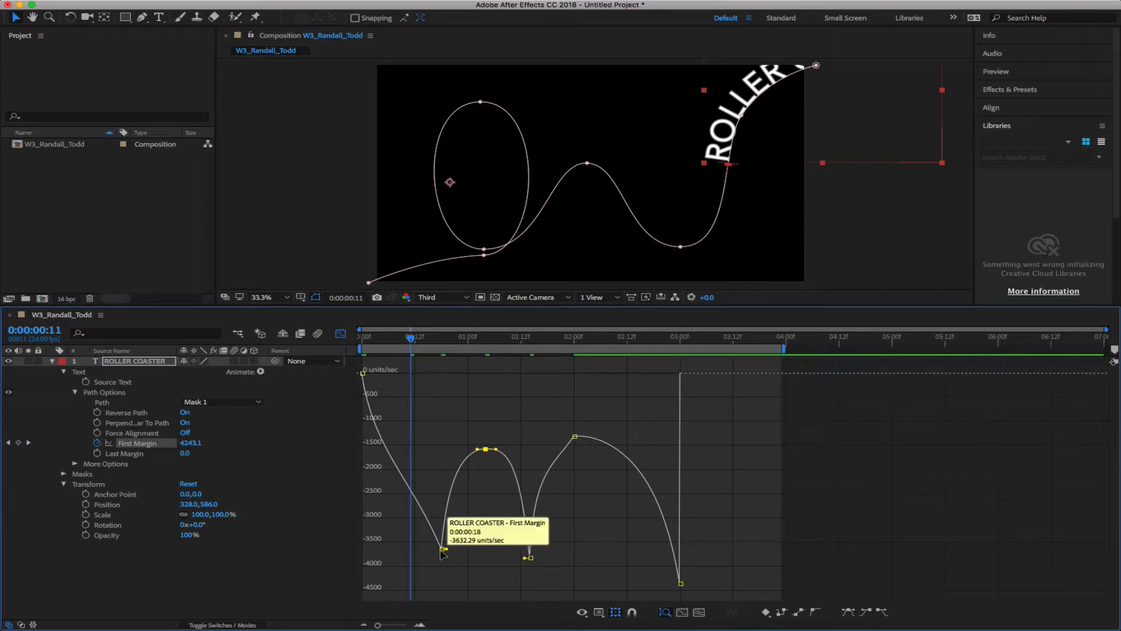
# Set 0:16 incoming influence to ~47% and first outgoing to ~13%, tweak 1:14 and 2:00, then preview
pyautogui.moveTo(442, 548); pyautogui.dragTo(423, 552)
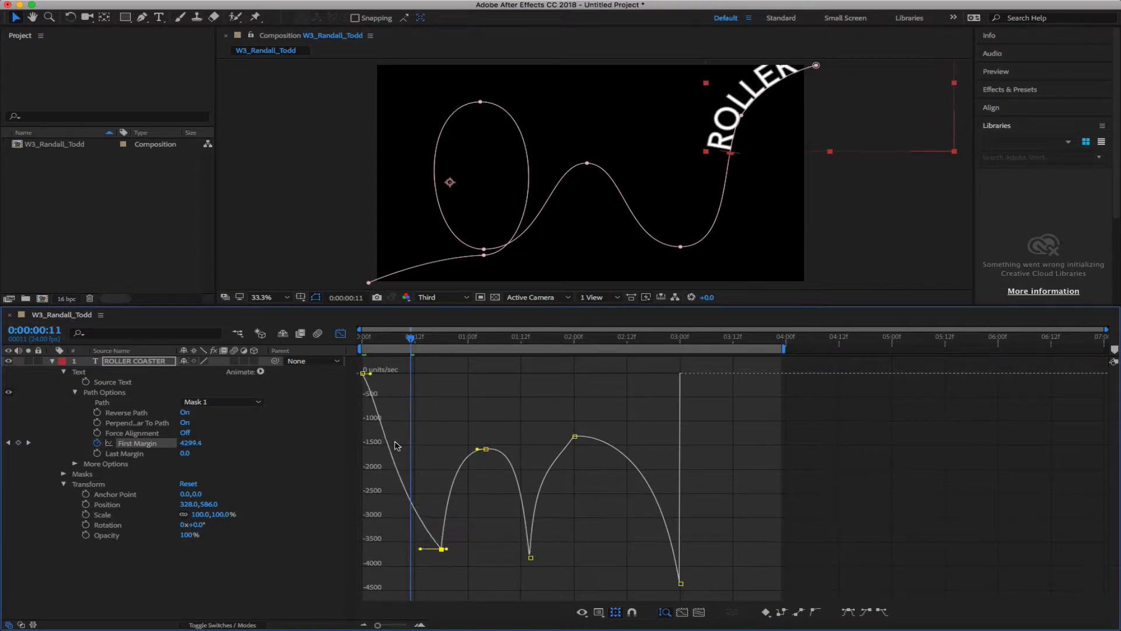
pyautogui.moveTo(371, 372); pyautogui.dragTo(369, 373)
pyautogui.click(530, 558)
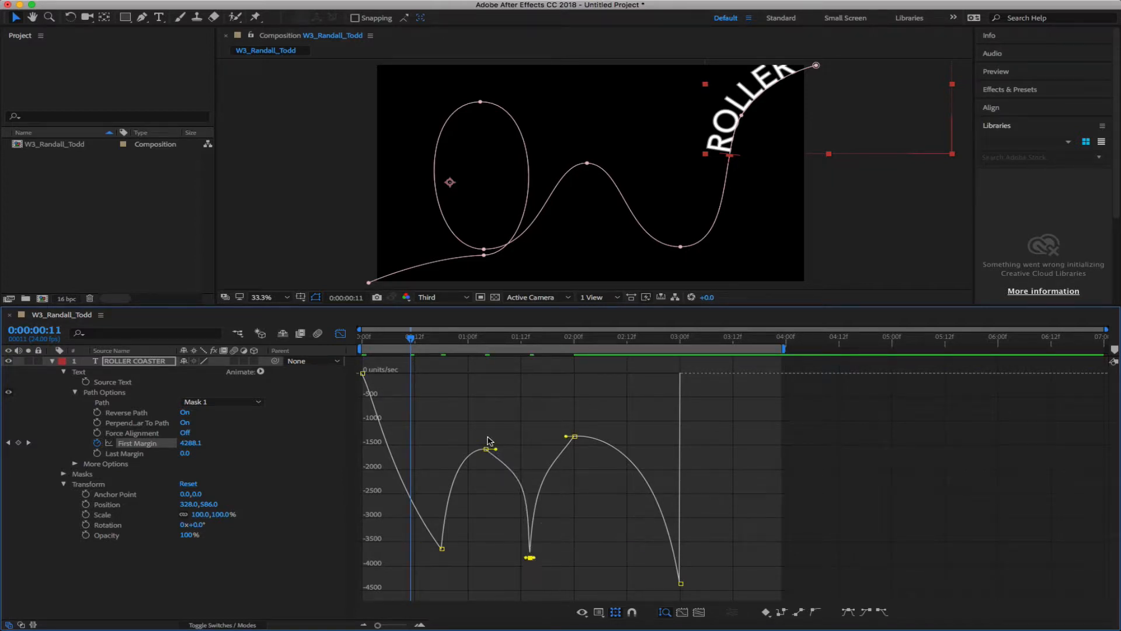
pyautogui.moveTo(496, 449)
pyautogui.mouseDown()
pyautogui.moveTo(501, 461)
pyautogui.moveTo(503, 450)
pyautogui.mouseUp()
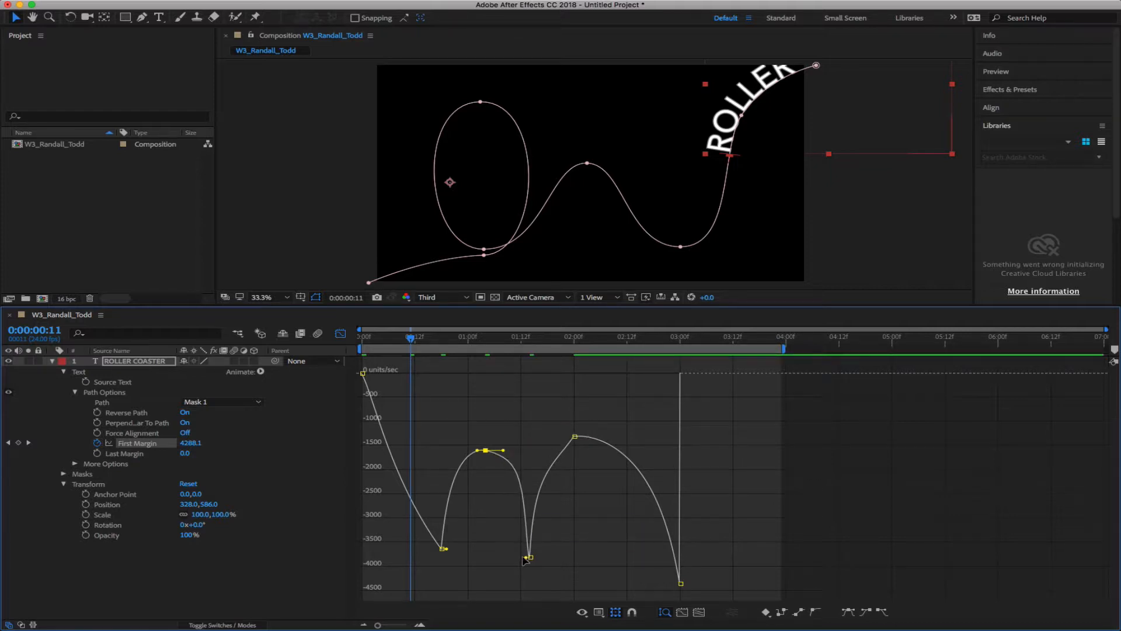
pyautogui.moveTo(527, 557); pyautogui.dragTo(524, 560)
pyautogui.moveTo(574, 436); pyautogui.dragTo(595, 446)
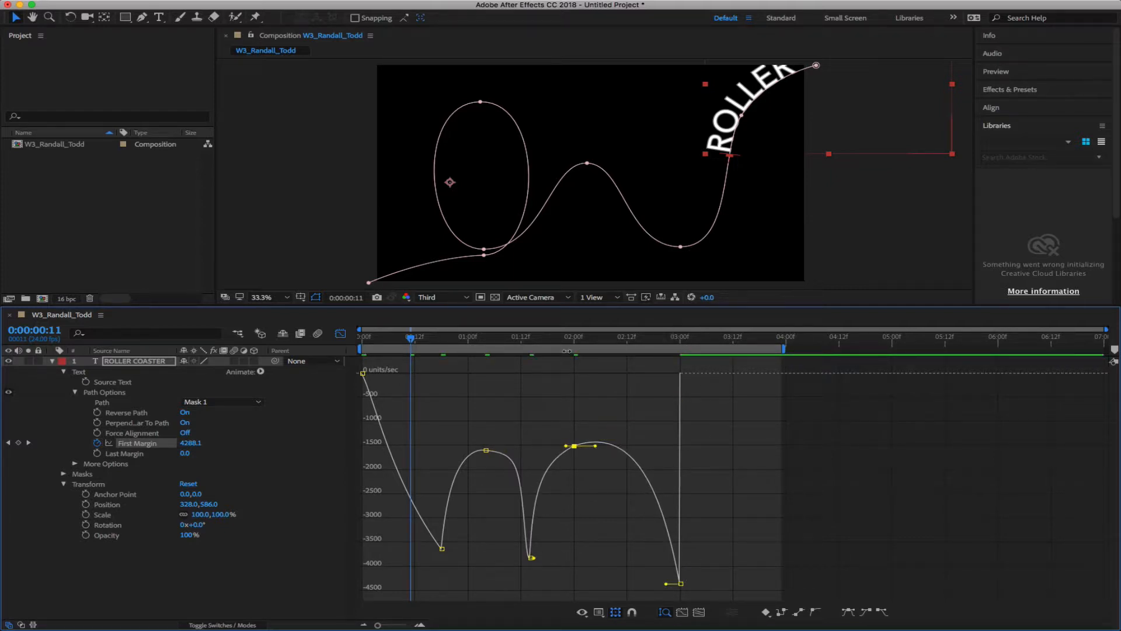
pyautogui.press('space')
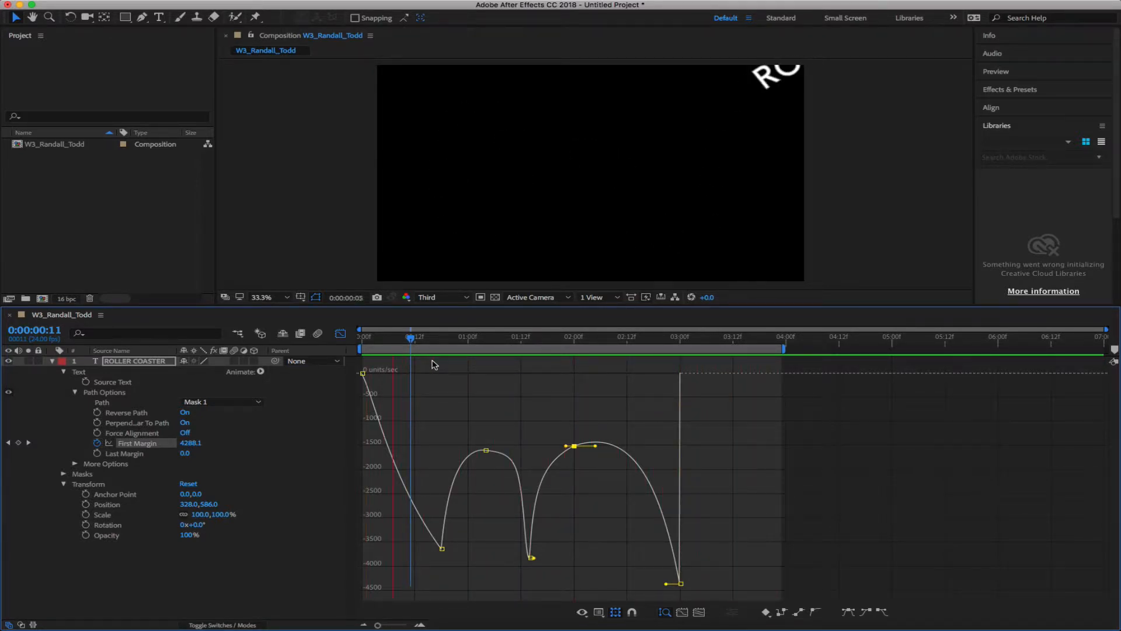
# Stop playback at 0:00:00:14, deselect the First Margin property, and select the ROLLER COASTER layer
pyautogui.press('space')
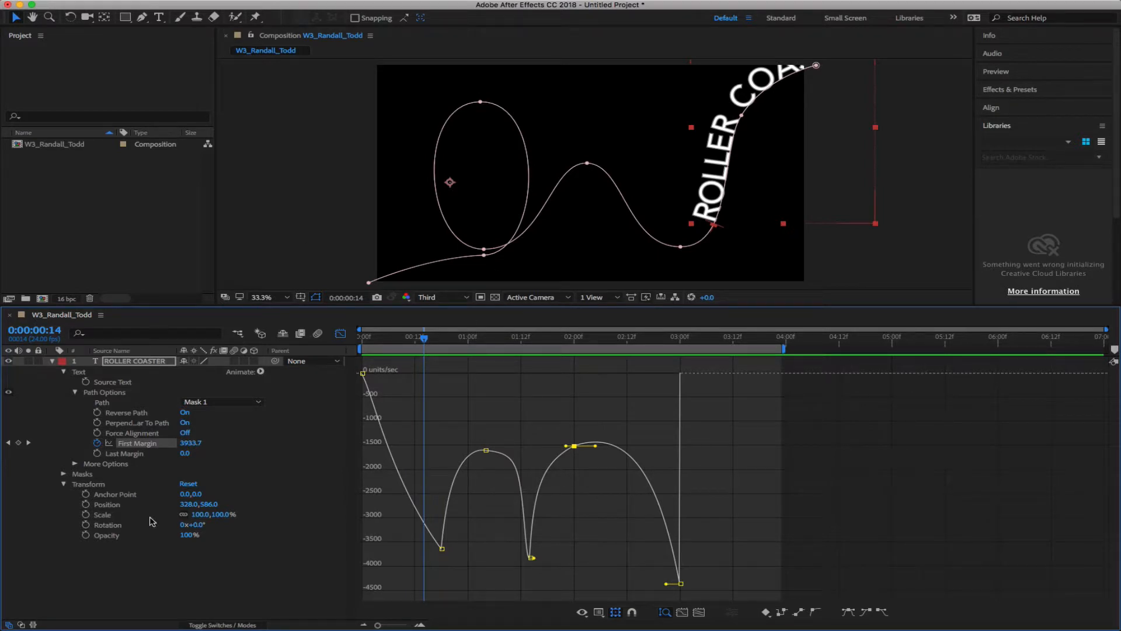
pyautogui.click(146, 596)
pyautogui.click(130, 366)
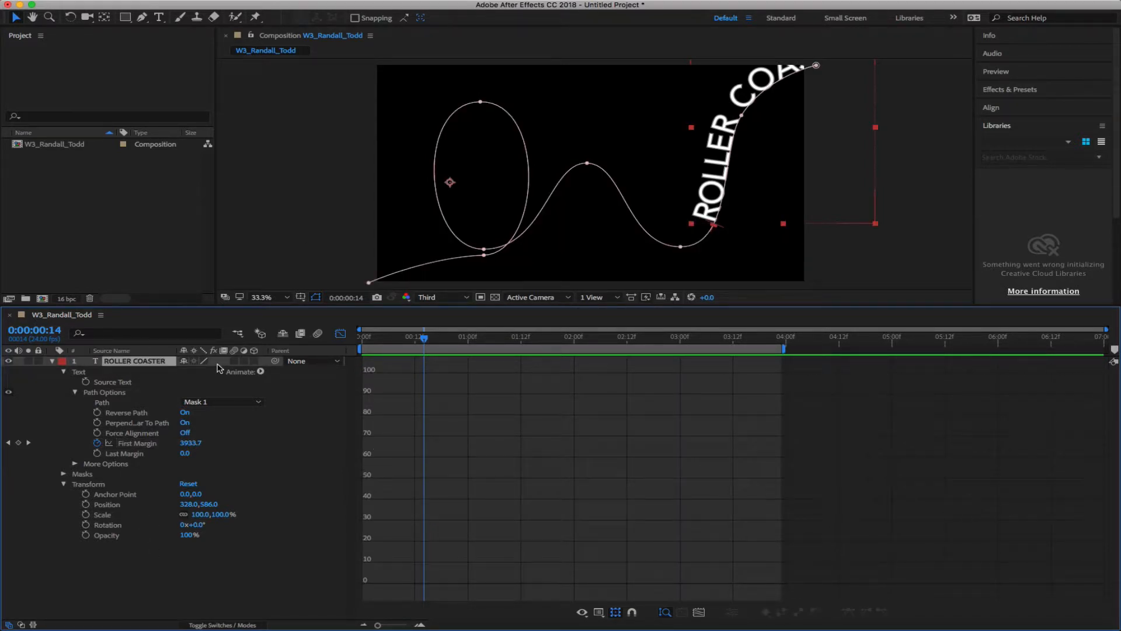
# Delete the ROLLER COASTER layer and return the playhead to 0:00:00:00
pyautogui.press('Delete')
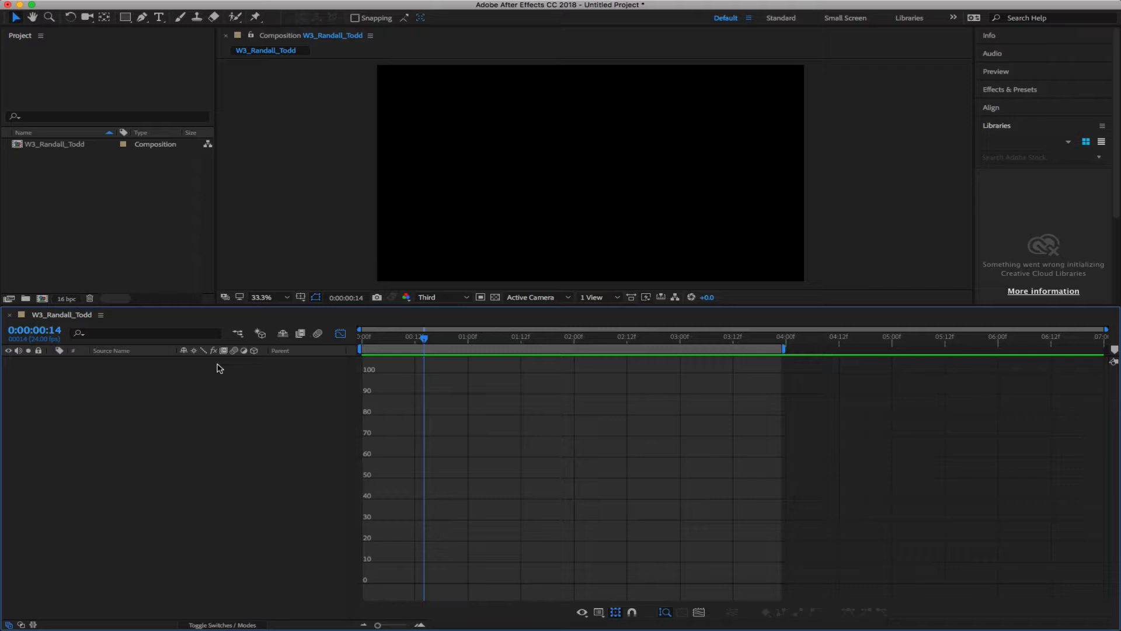
pyautogui.moveTo(425, 338); pyautogui.dragTo(345, 337)
# Turn off the Graph Editor, set viewer magnification to 50%, and enlarge the composition viewer
pyautogui.click(340, 333)
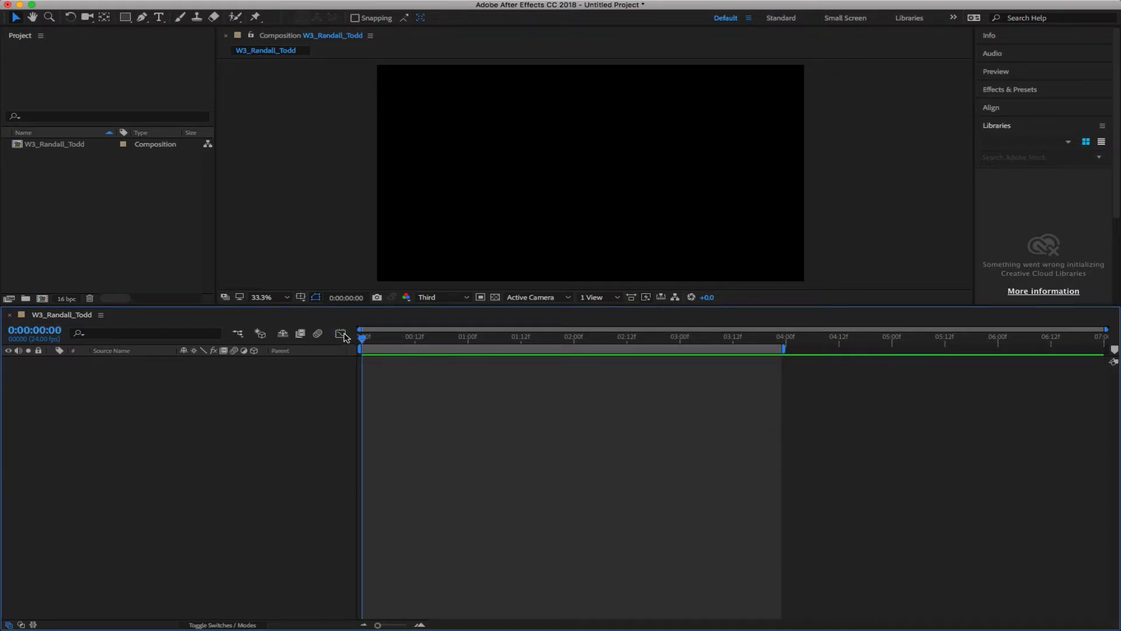
pyautogui.click(343, 336)
pyautogui.click(343, 337)
pyautogui.click(268, 298)
pyautogui.press('Return')
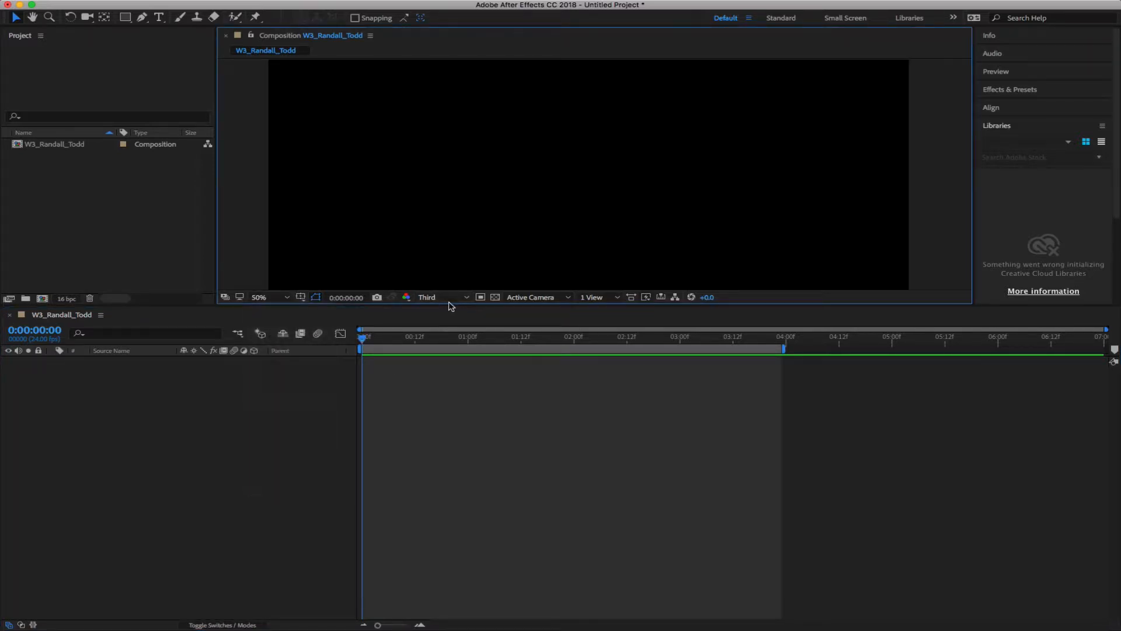
pyautogui.moveTo(450, 305); pyautogui.dragTo(460, 435)
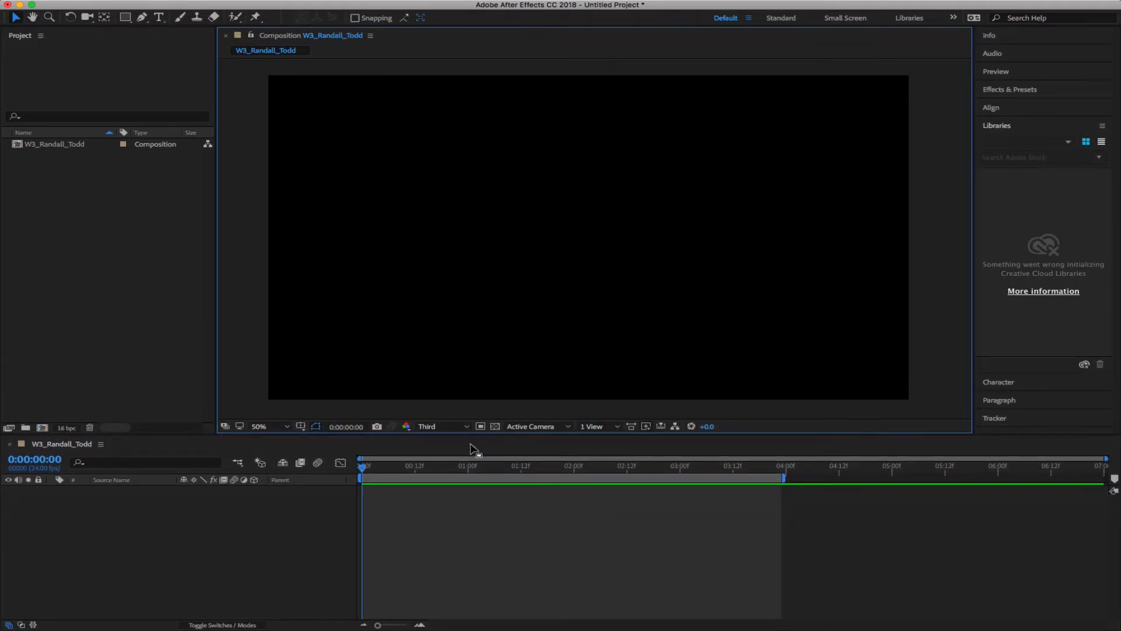
# Set preview resolution to Half and extend the work area to the composition's end
pyautogui.click(457, 427)
pyautogui.click(441, 466)
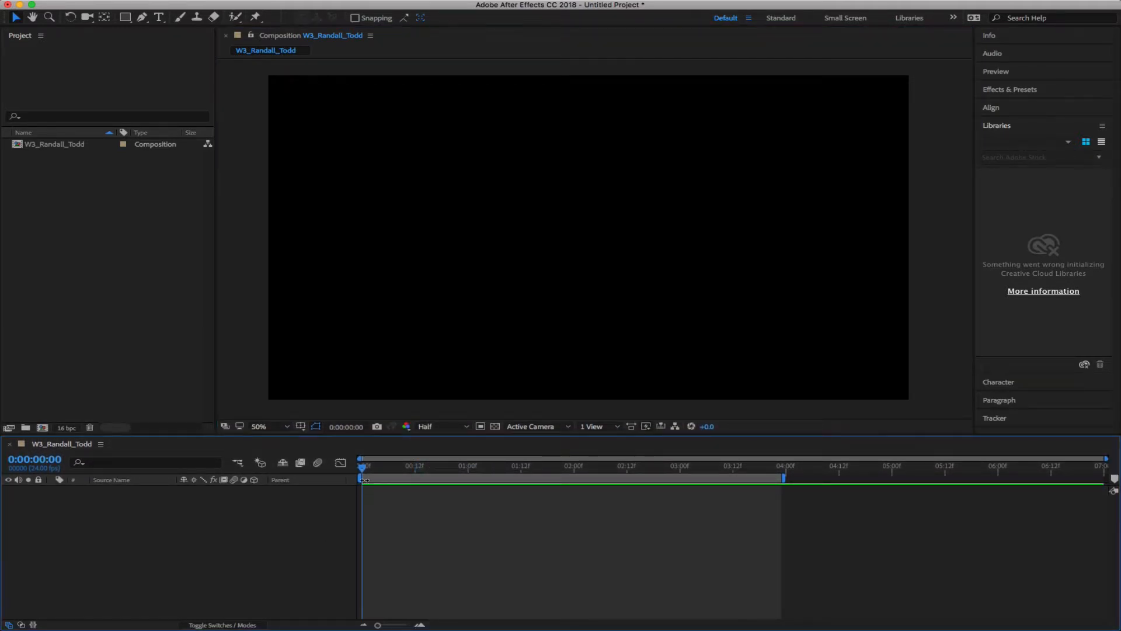
pyautogui.moveTo(363, 467)
pyautogui.mouseDown()
pyautogui.moveTo(498, 466)
pyautogui.moveTo(362, 466)
pyautogui.mouseUp()
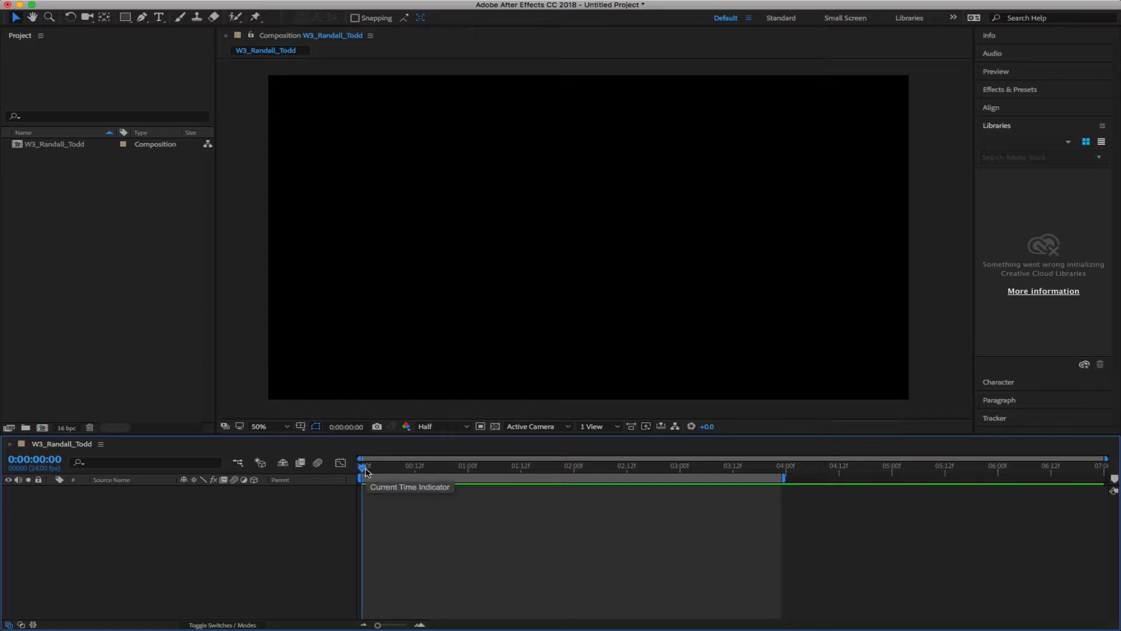
pyautogui.moveTo(783, 477); pyautogui.dragTo(1105, 478)
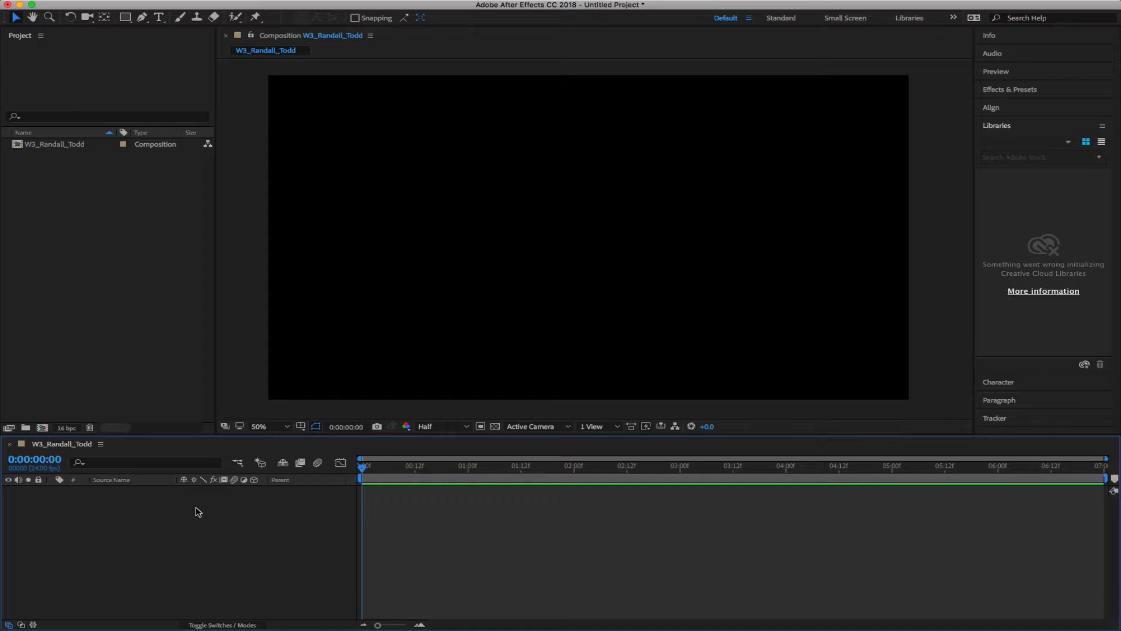
# Ready the Rectangle tool with its shape stroke set to None
pyautogui.click(145, 243)
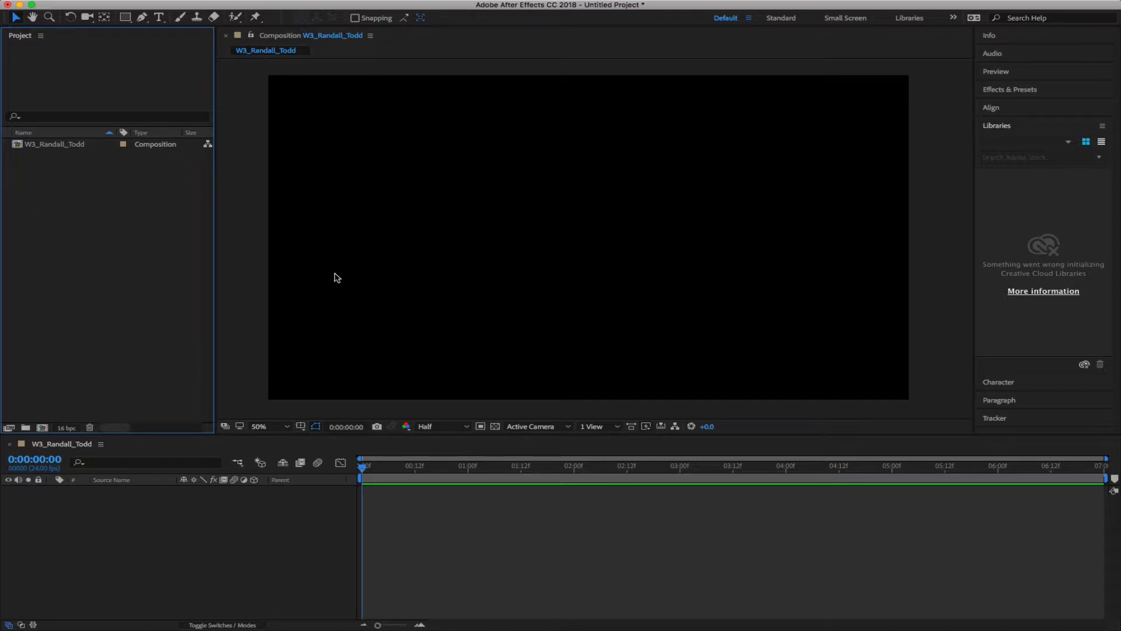
pyautogui.click(125, 17)
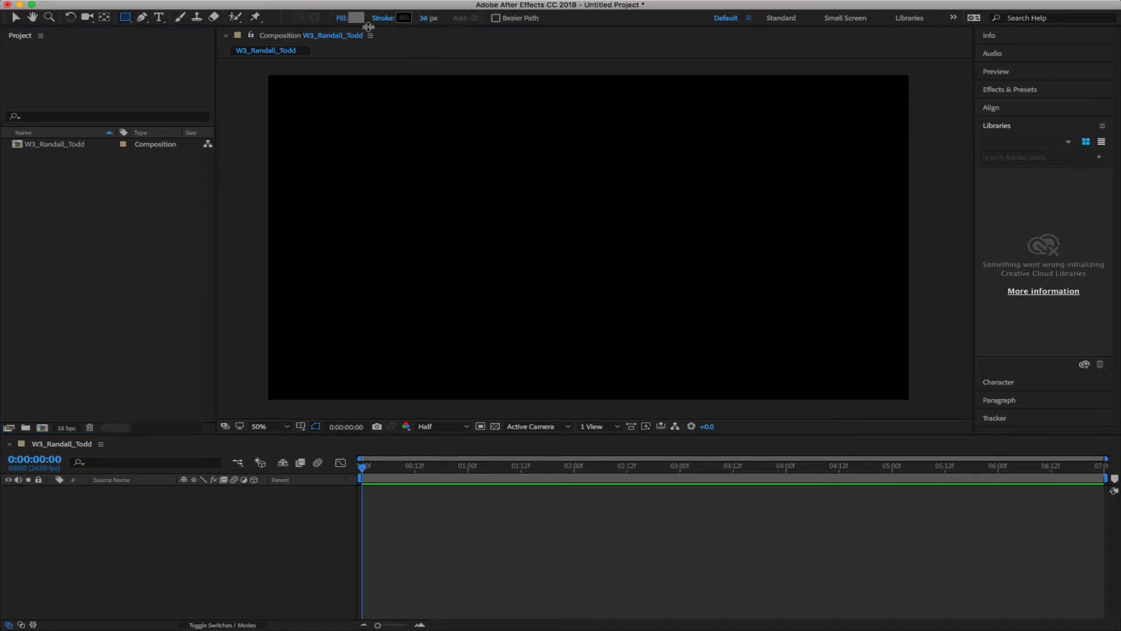
pyautogui.click(403, 17)
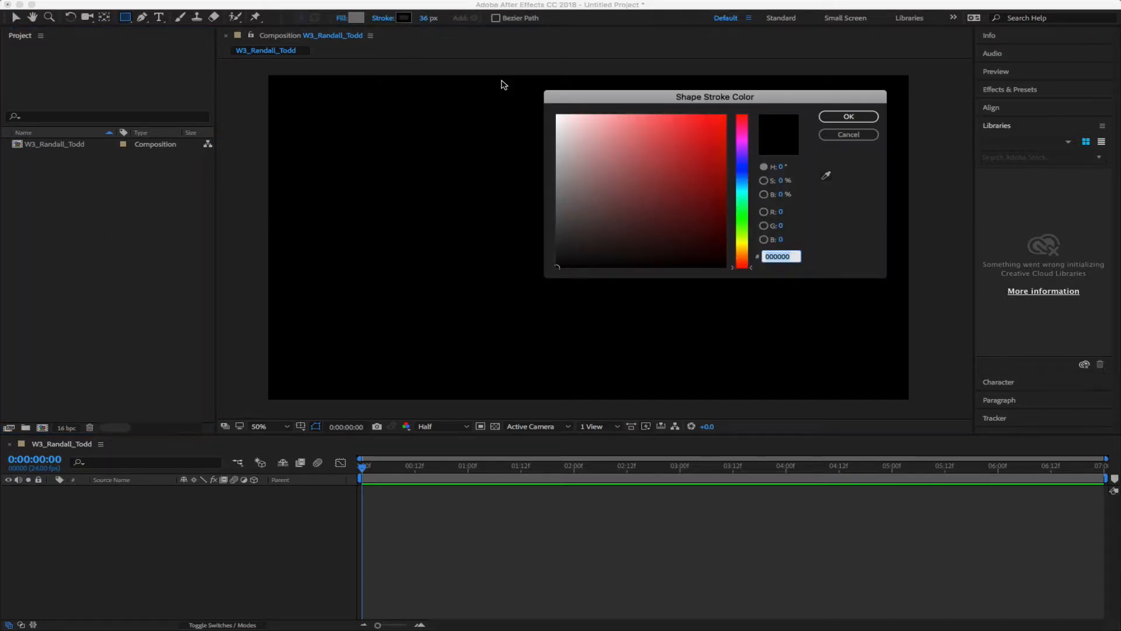
pyautogui.click(826, 135)
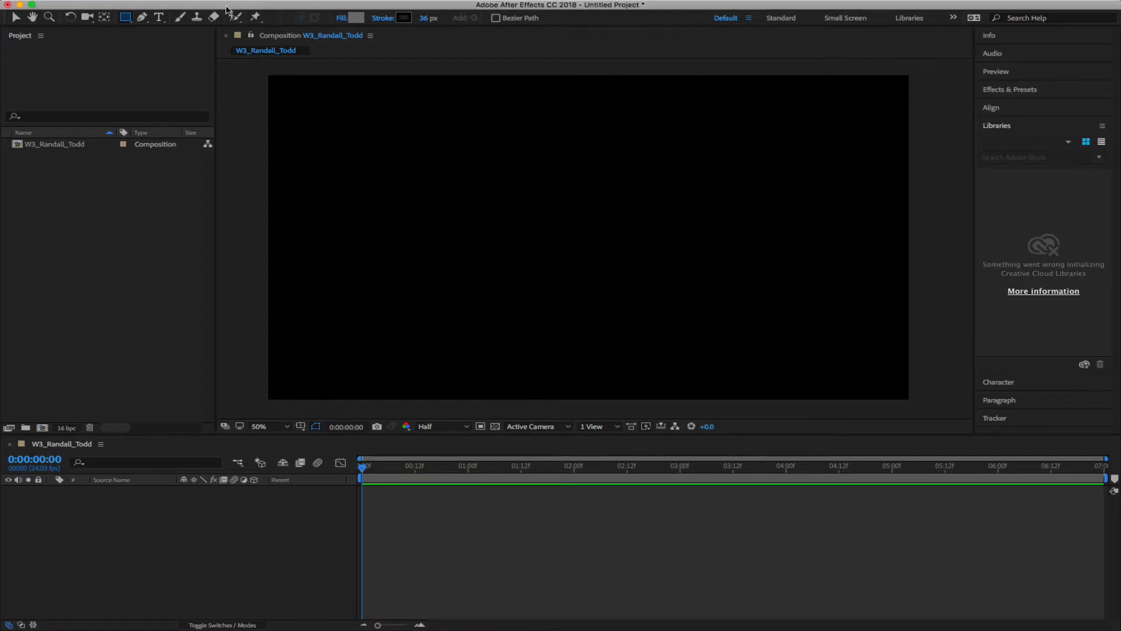
pyautogui.click(383, 18)
pyautogui.click(807, 82)
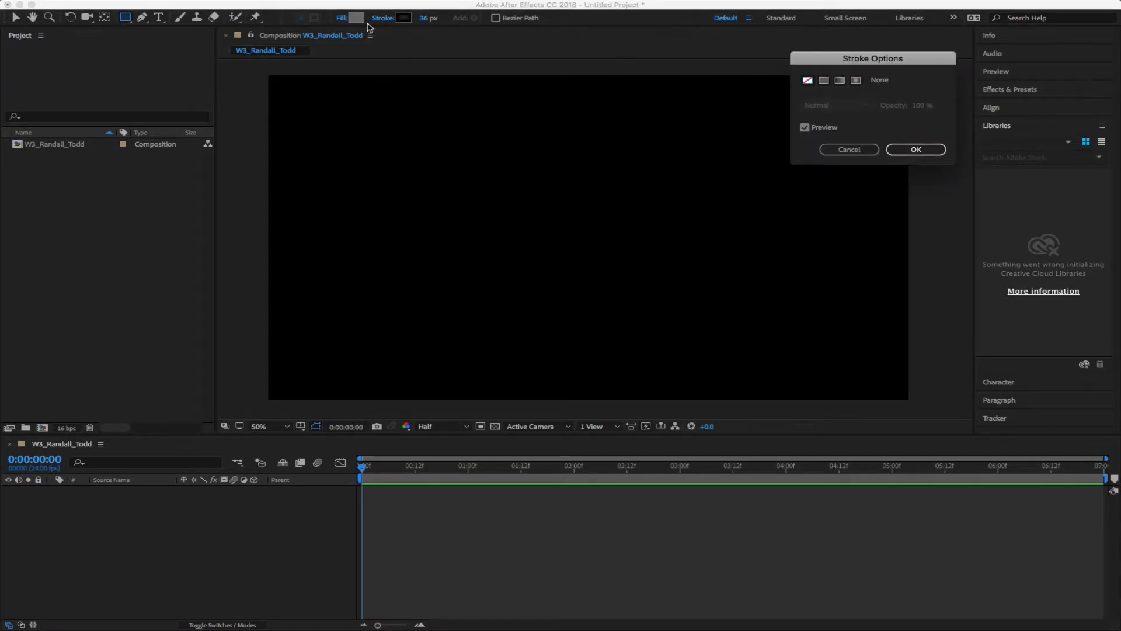
pyautogui.click(887, 149)
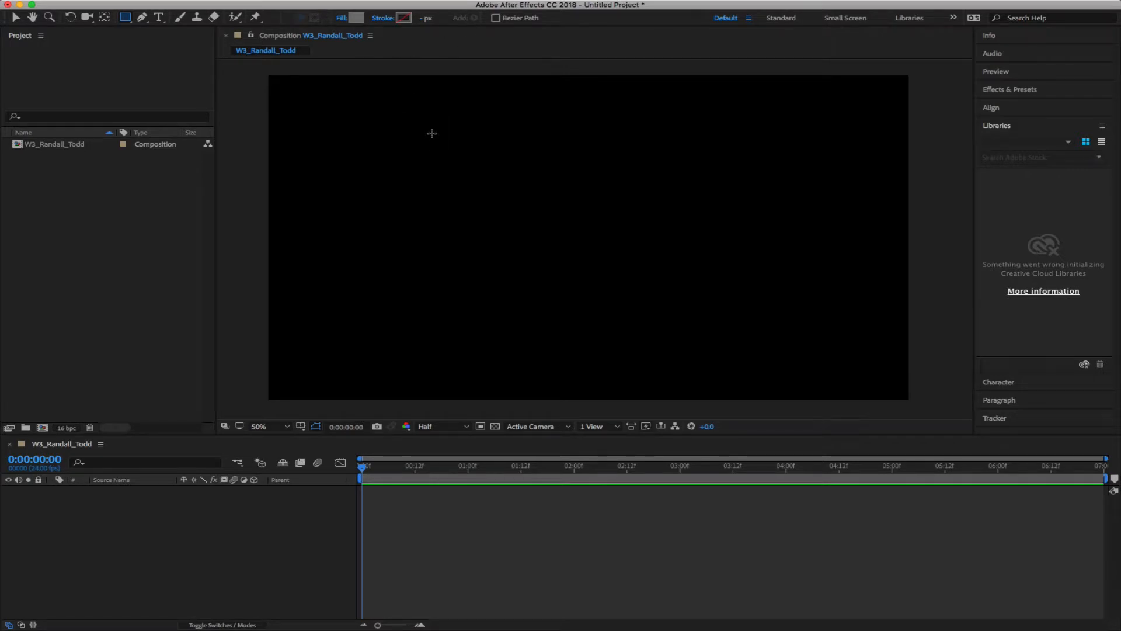
# Set the fill to light grey B2B2B2 and draw a box in the frame's lower left
pyautogui.click(357, 17)
pyautogui.moveTo(556, 182); pyautogui.dragTo(546, 158)
pyautogui.click(846, 117)
pyautogui.moveTo(350, 328); pyautogui.dragTo(535, 356)
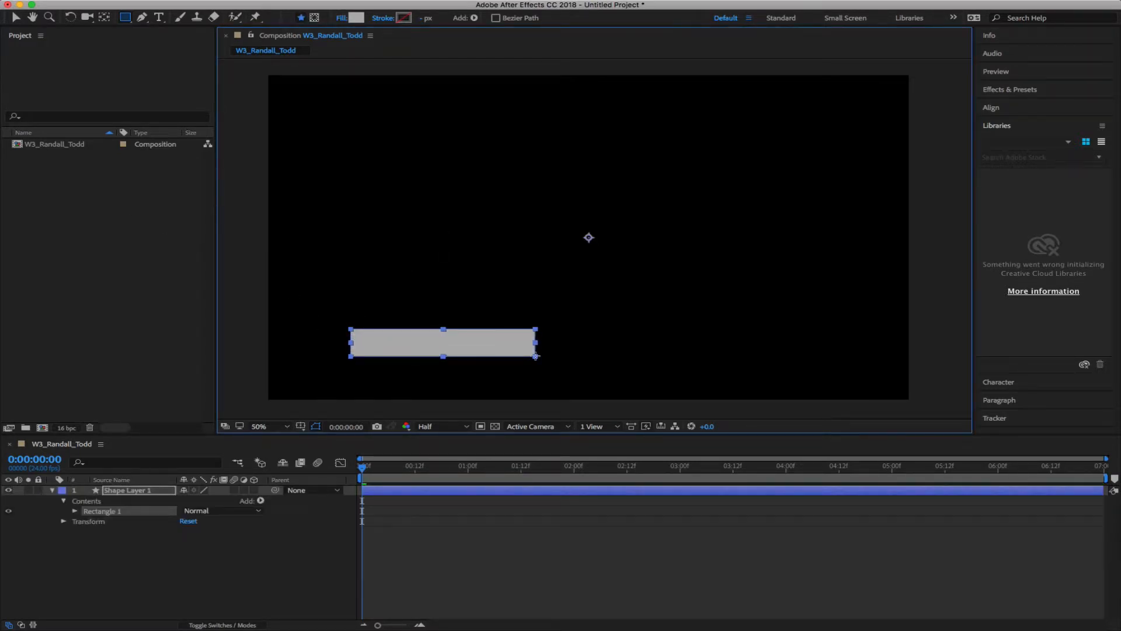
# Rename the new shape layer to 'Main Text Box'
pyautogui.click(119, 492)
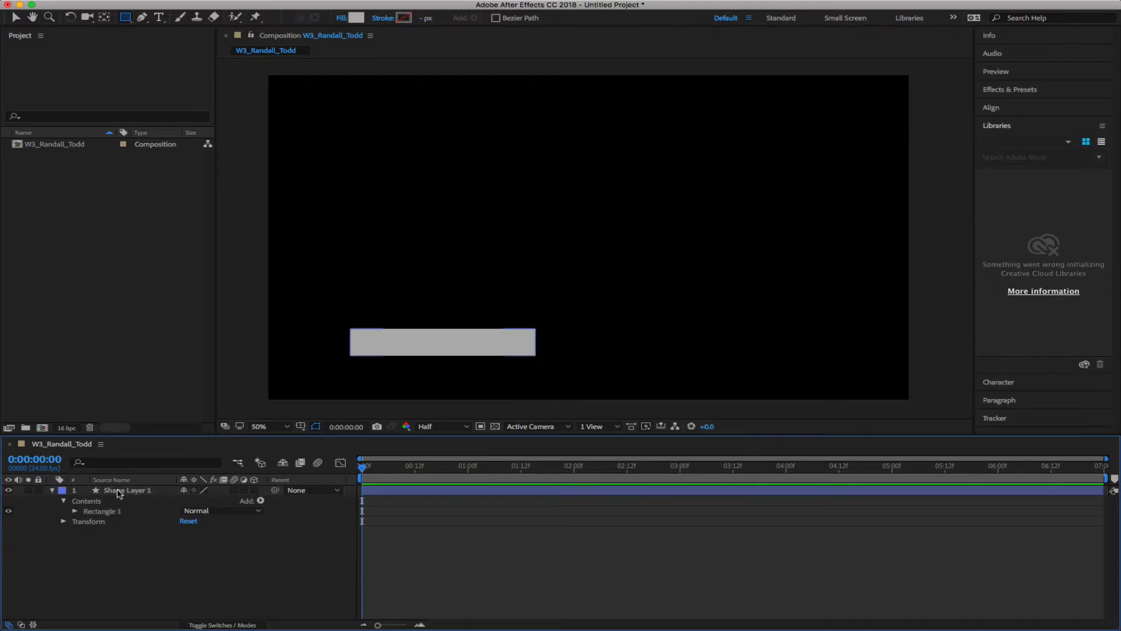
pyautogui.click(119, 493)
pyautogui.press('Return')
pyautogui.write('Main Tex')
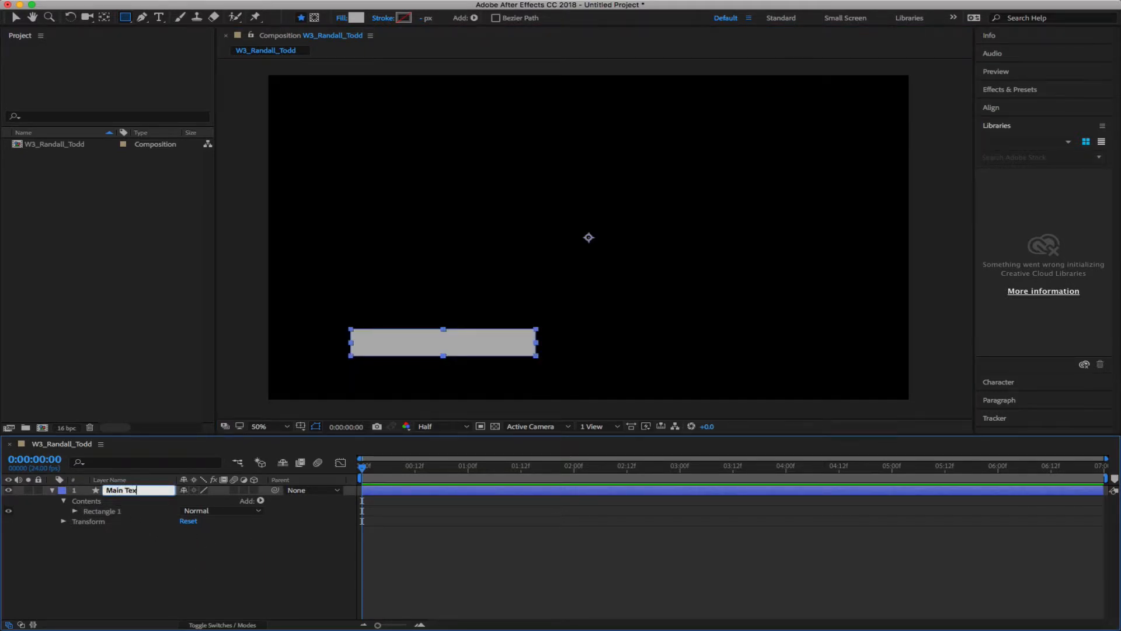
pyautogui.write('t Box')
pyautogui.press('Return')
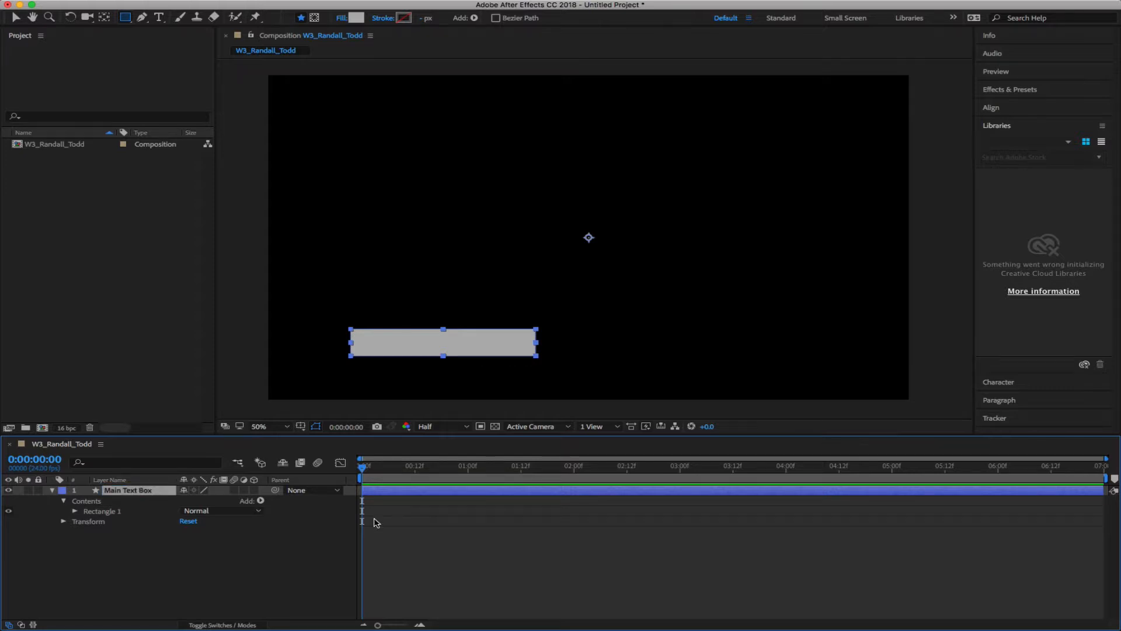
# Collapse the Main Text Box layer and duplicate it
pyautogui.click(257, 559)
pyautogui.click(63, 501)
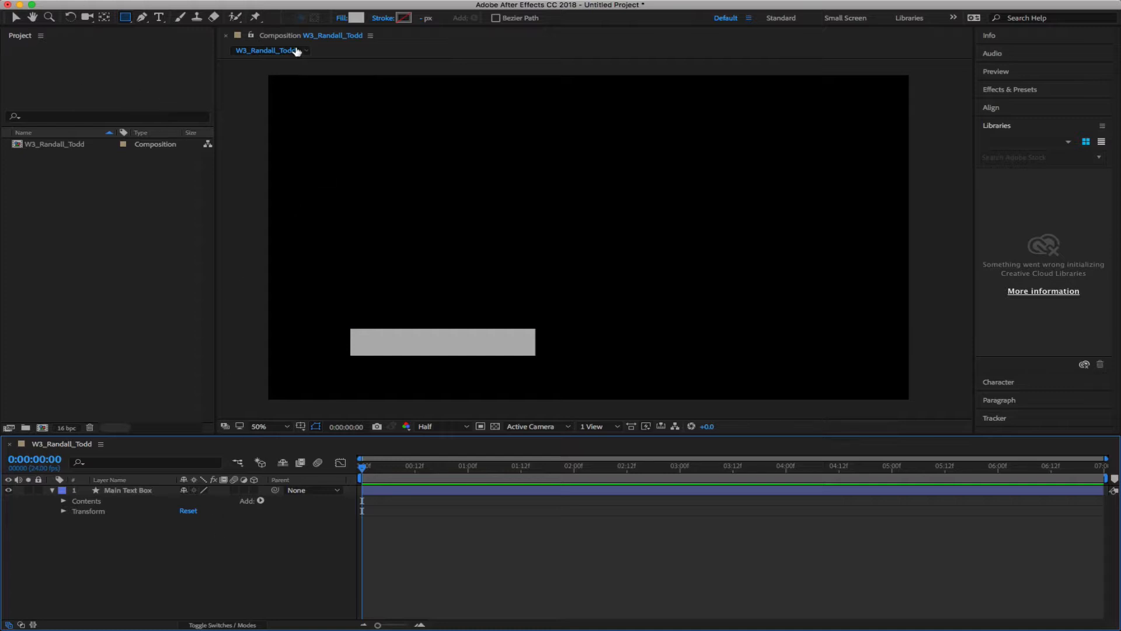
pyautogui.click(122, 513)
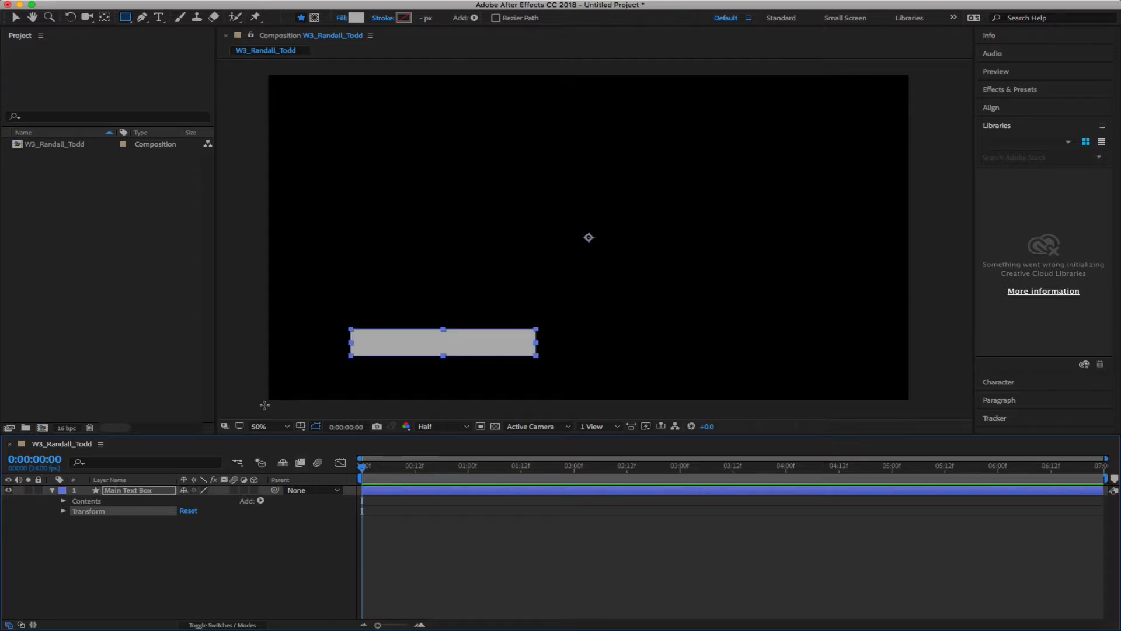
pyautogui.click(136, 493)
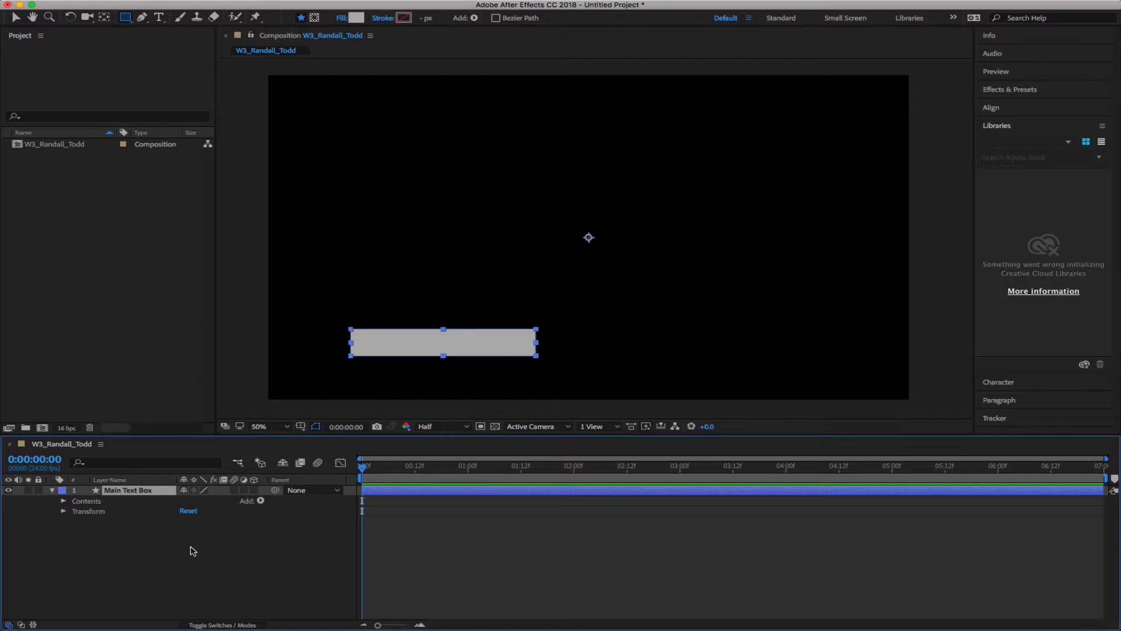
pyautogui.press('super+d')
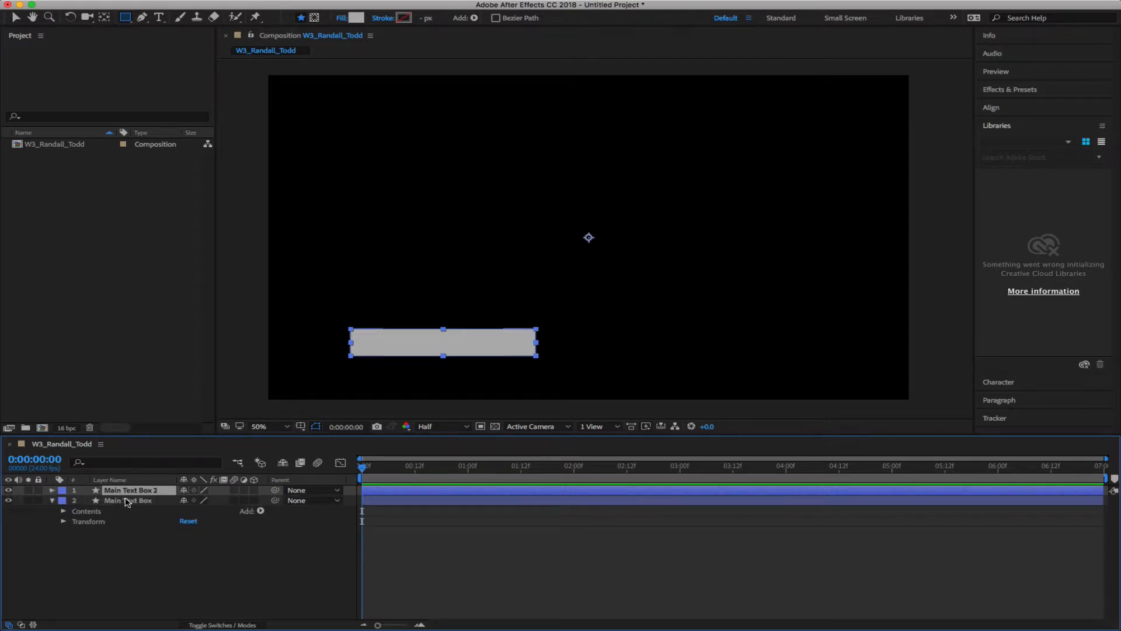
# Move Main Text Box 2 below Main Text Box in the layer stack
pyautogui.moveTo(127, 495); pyautogui.dragTo(126, 543)
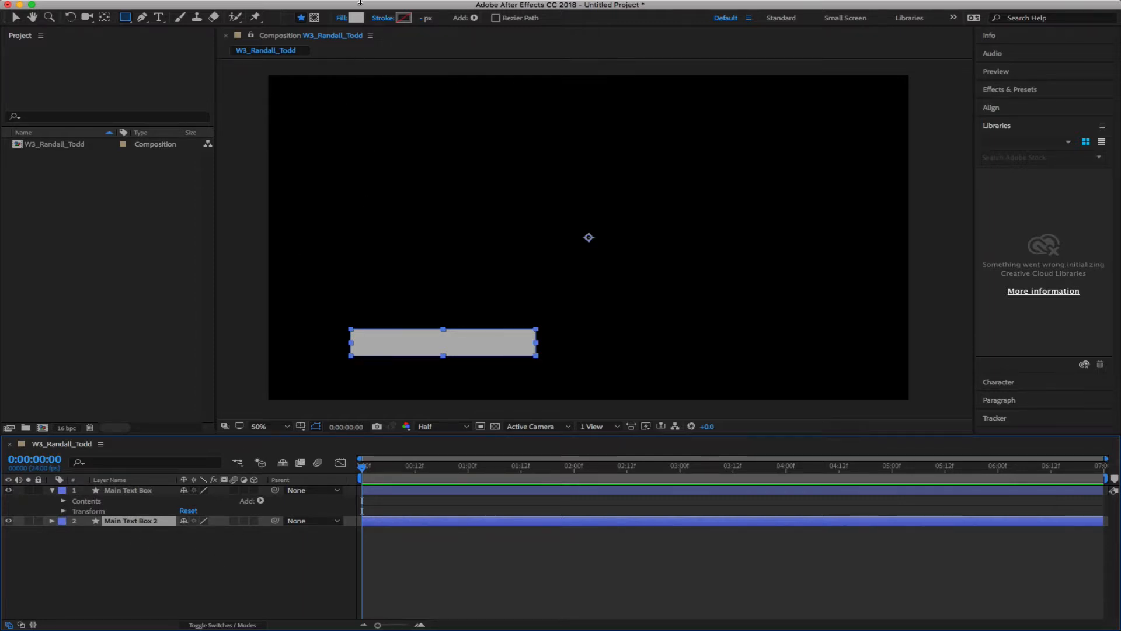
pyautogui.click(340, 19)
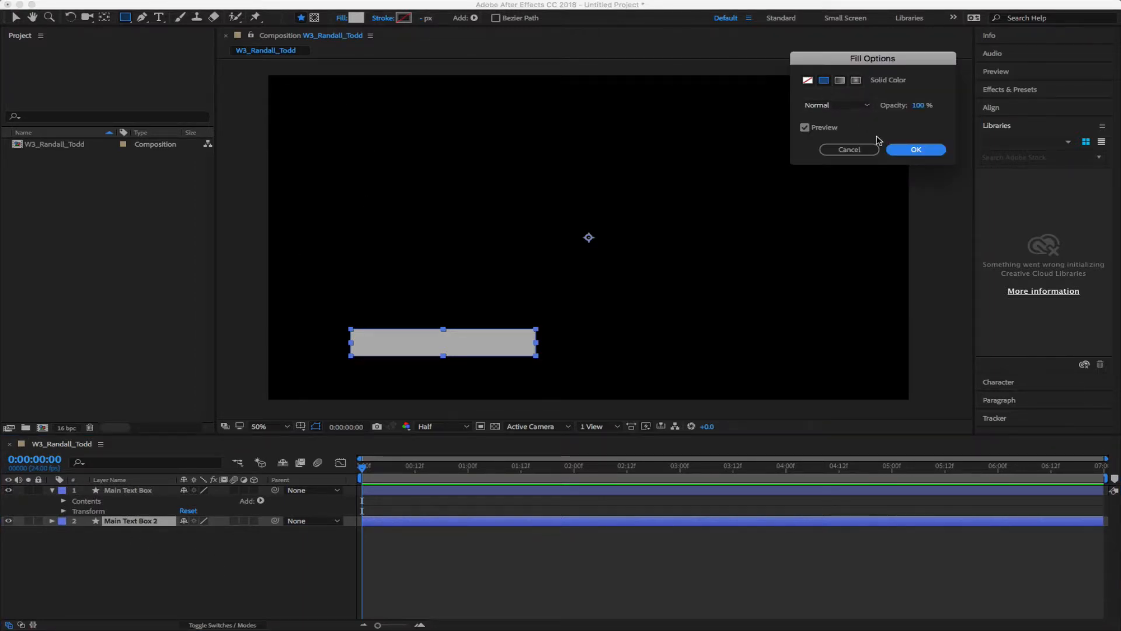
pyautogui.click(869, 150)
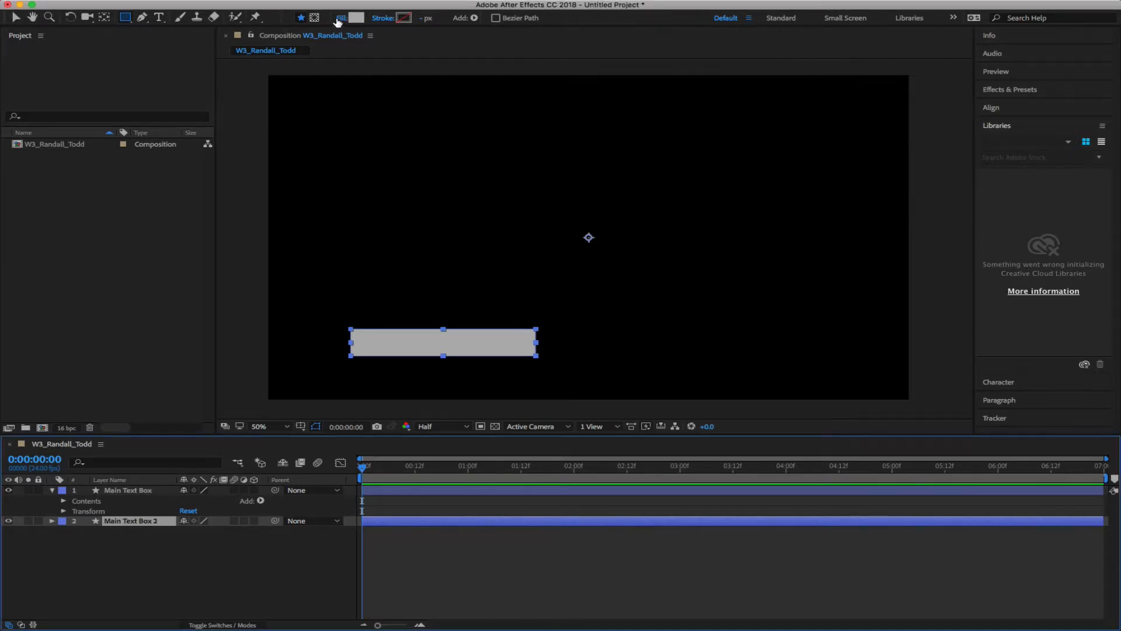
# Give the Main Text Box 2 duplicate a blue fill colour
pyautogui.click(356, 18)
pyautogui.moveTo(742, 186)
pyautogui.mouseDown()
pyautogui.moveTo(743, 167)
pyautogui.moveTo(741, 182)
pyautogui.moveTo(695, 166)
pyautogui.moveTo(696, 146)
pyautogui.moveTo(692, 169)
pyautogui.mouseUp()
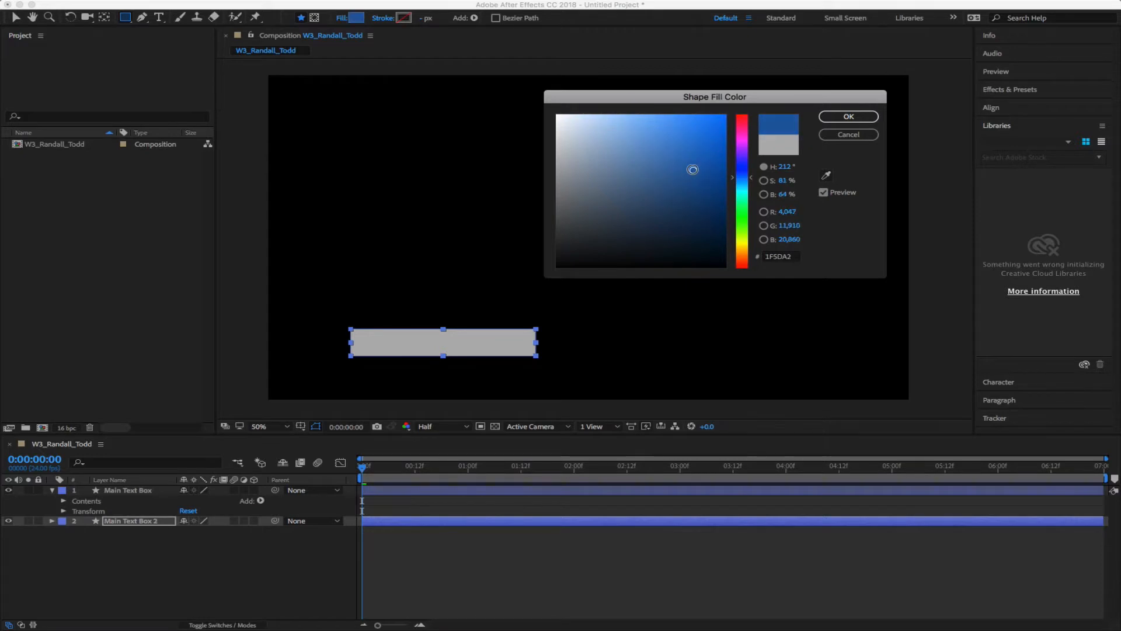
pyautogui.click(849, 116)
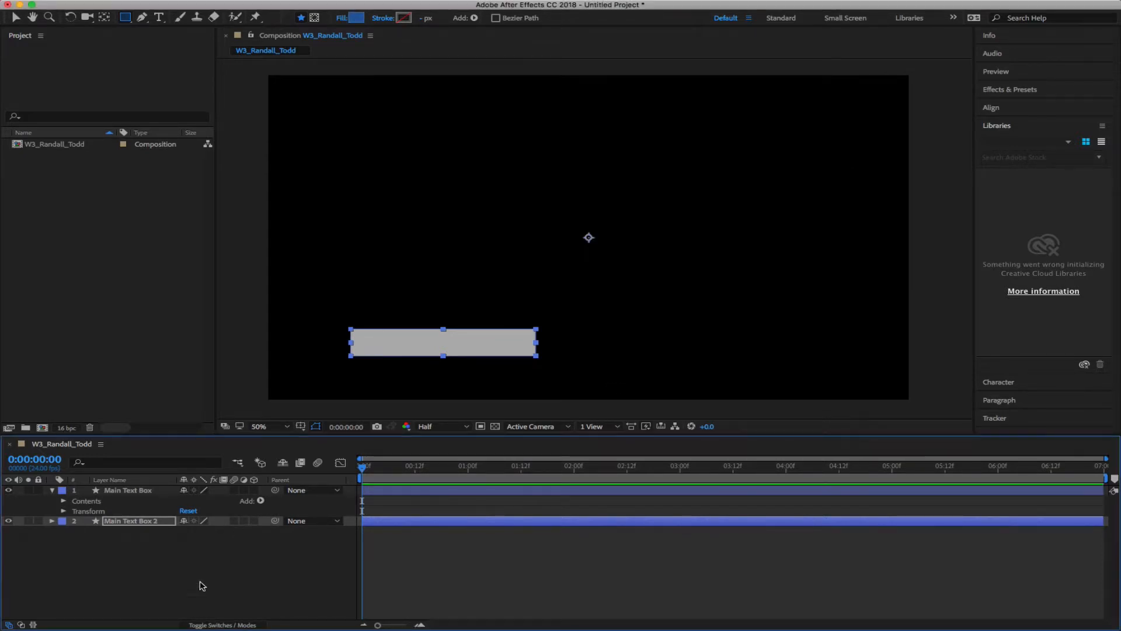
pyautogui.click(201, 586)
pyautogui.click(146, 524)
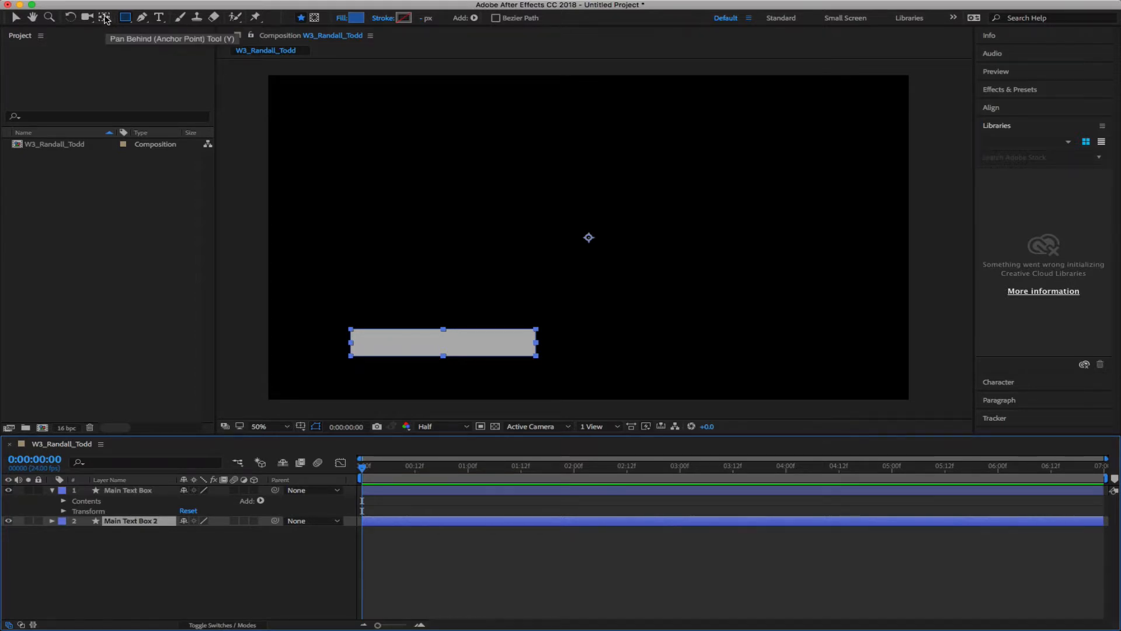
# Rename the Main Text Box 2 layer to 'Blue Highlight'
pyautogui.click(105, 18)
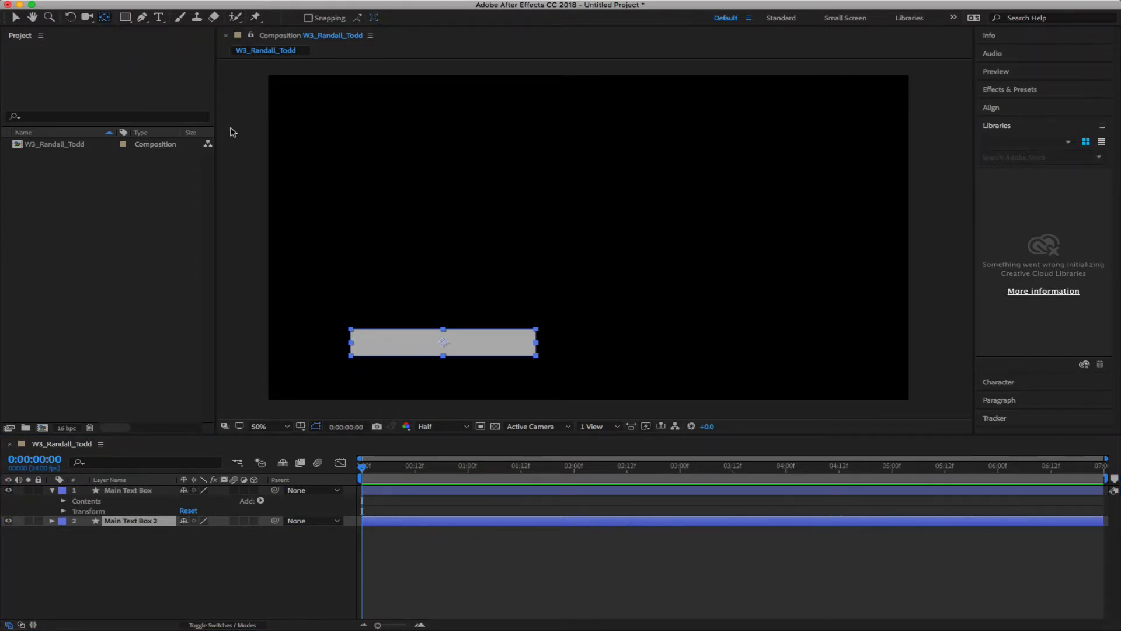
pyautogui.click(125, 589)
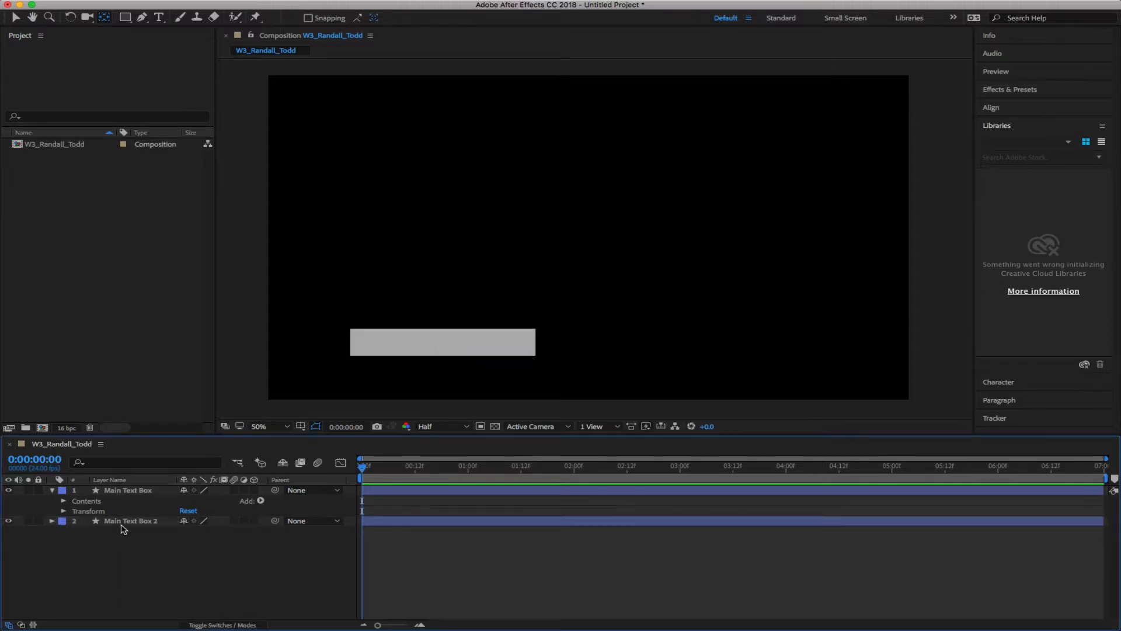
pyautogui.click(130, 490)
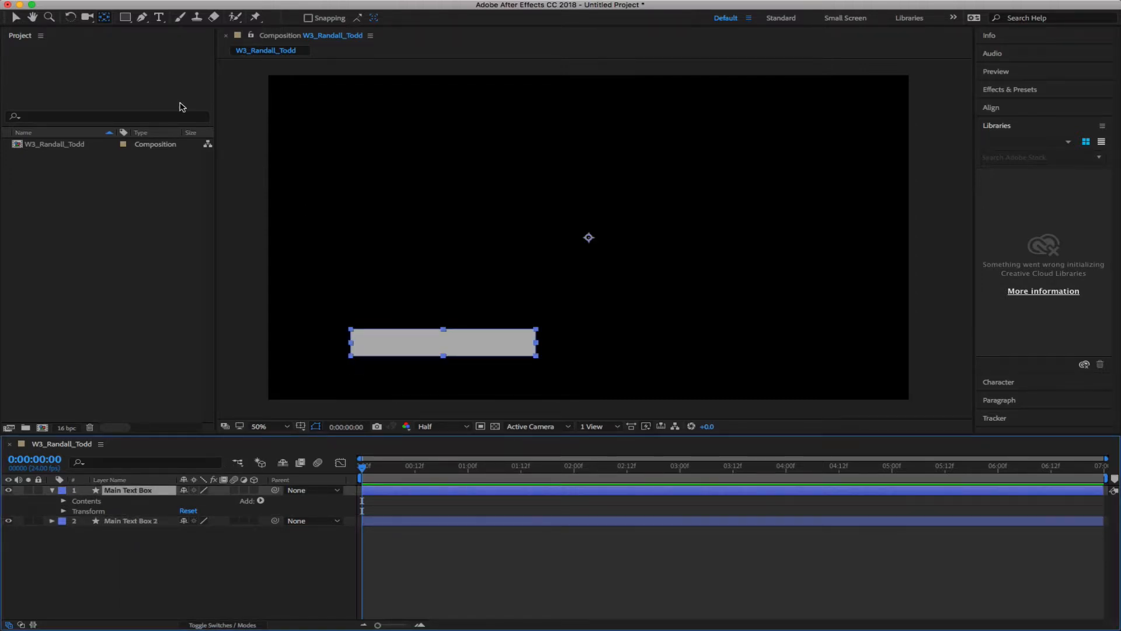
pyautogui.click(130, 533)
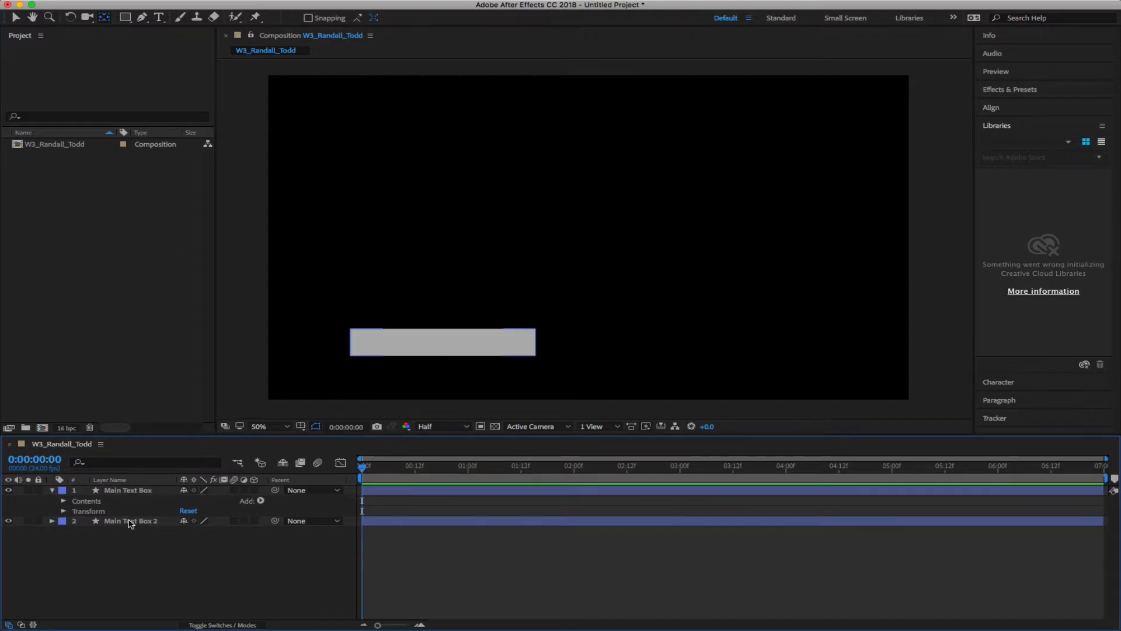
pyautogui.click(131, 520)
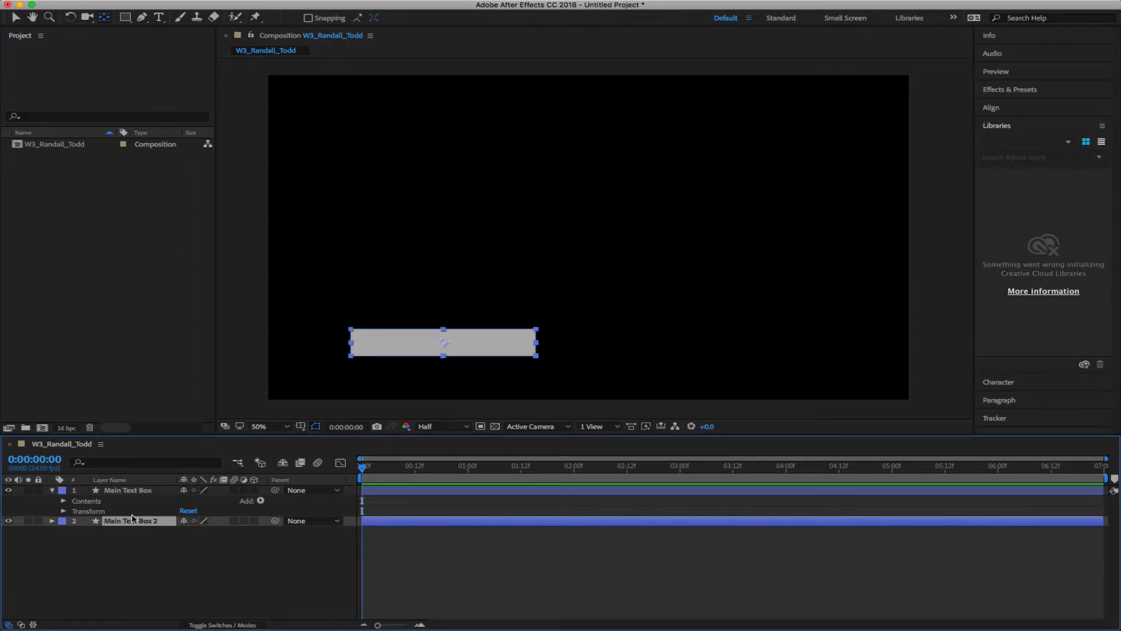
pyautogui.press('Return')
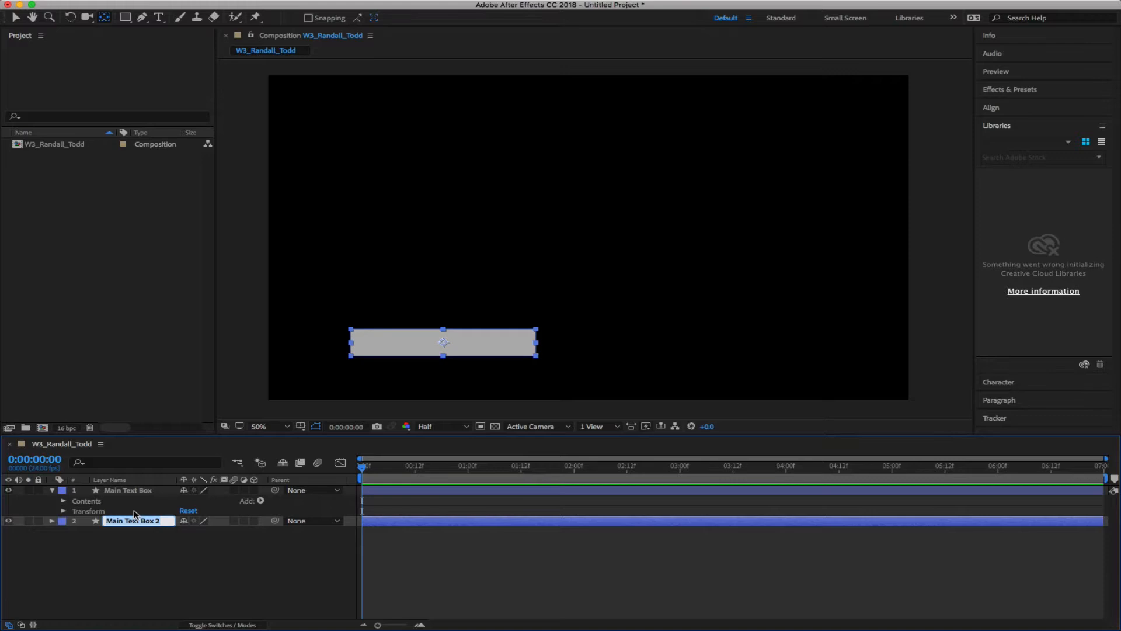
pyautogui.write('Blue Highlight')
pyautogui.press('Return')
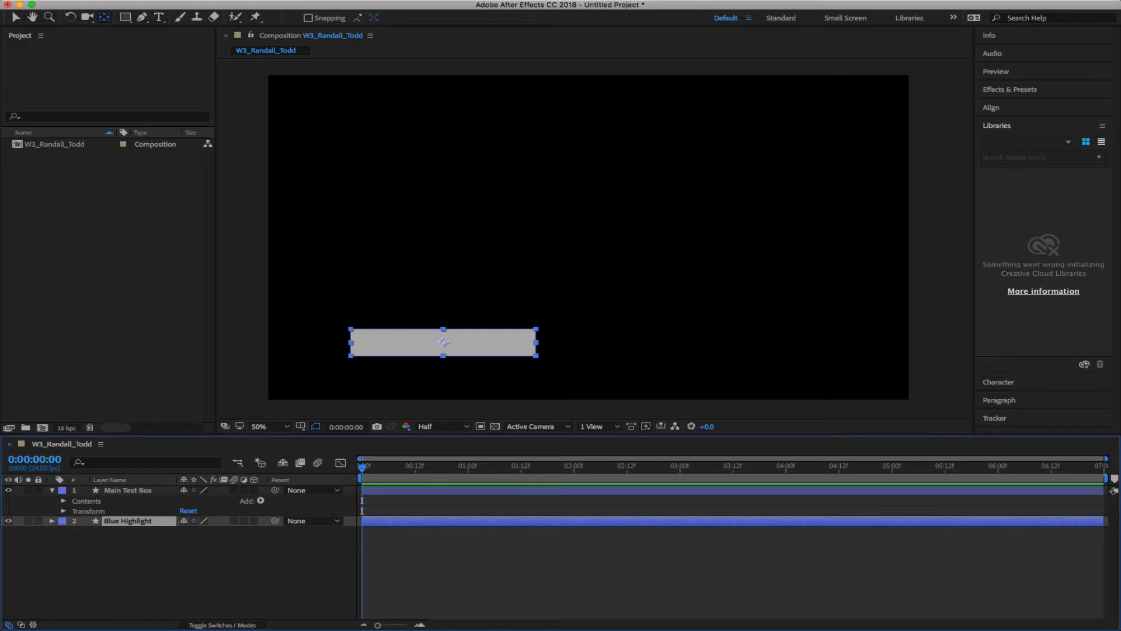
# Centre Main Text Box's anchor point and scrub Blue Highlight's X position right from 523.3
pyautogui.click(120, 493)
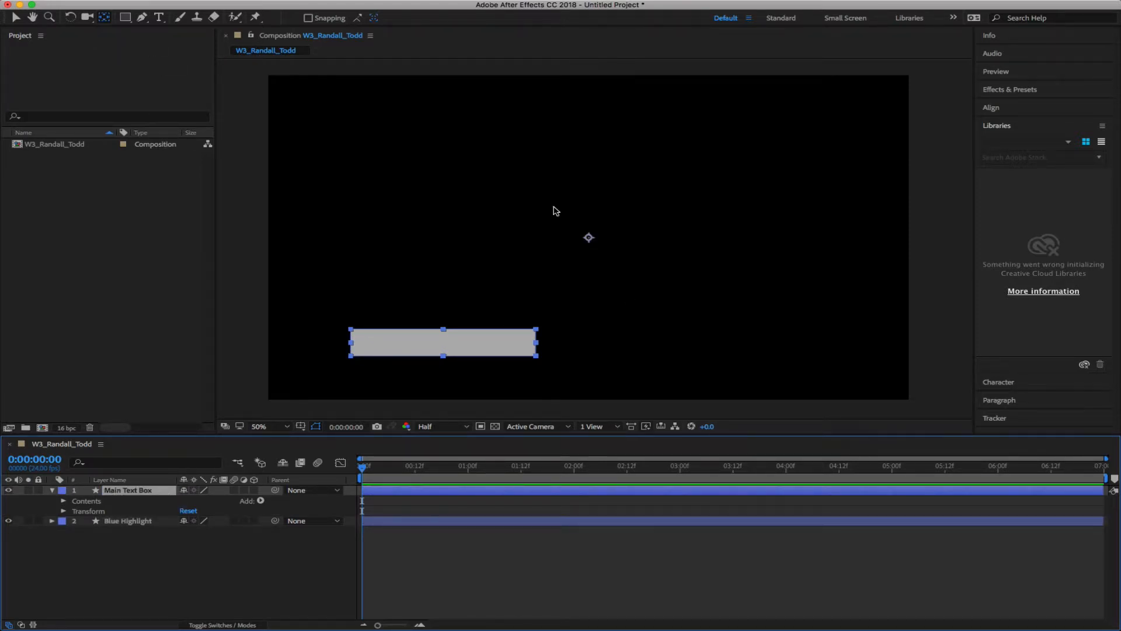
pyautogui.keyDown('super'); pyautogui.doubleClick(104, 19); pyautogui.keyUp('super')
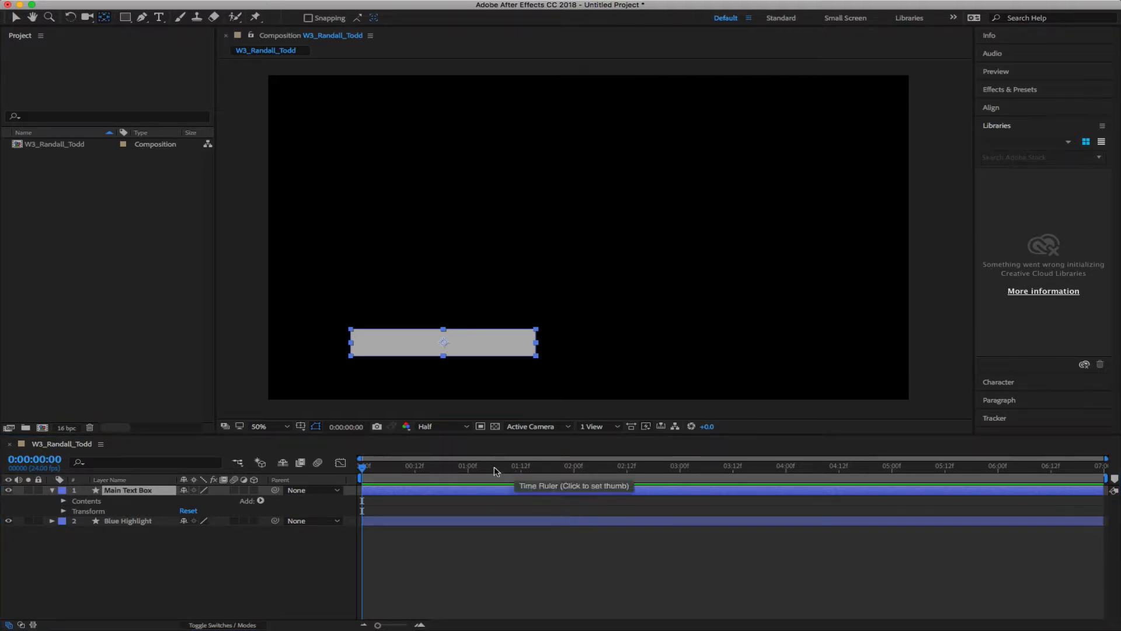
pyautogui.click(153, 543)
pyautogui.click(130, 521)
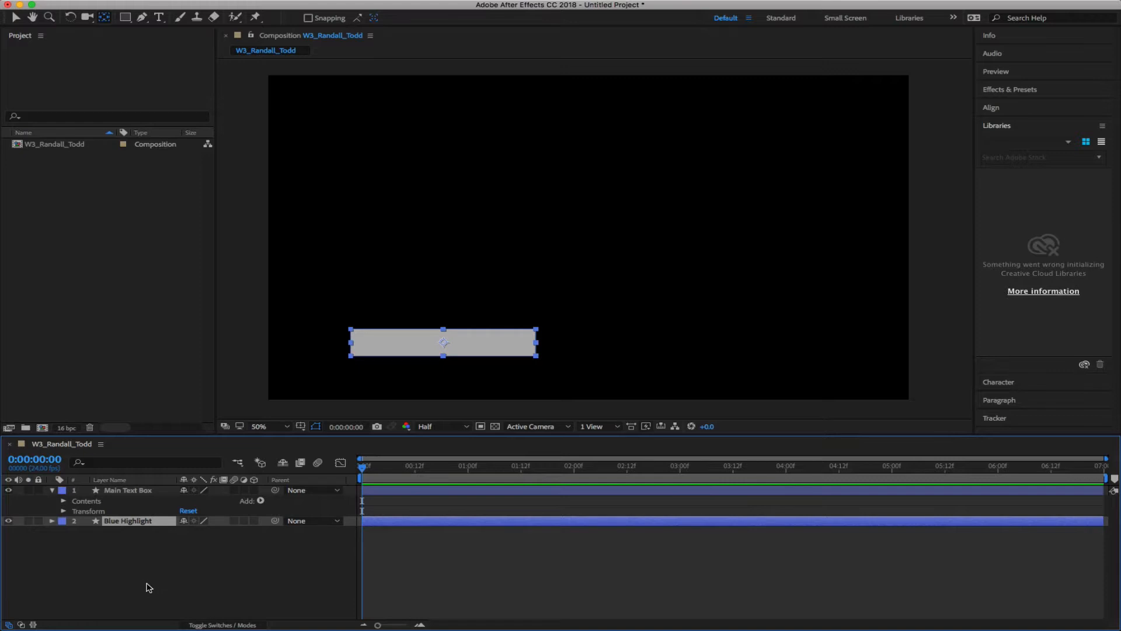
pyautogui.press('p')
pyautogui.moveTo(189, 533); pyautogui.dragTo(197, 533)
# Leave Blue Highlight's X position at 539.3 and collapse both layers' properties
pyautogui.click(226, 582)
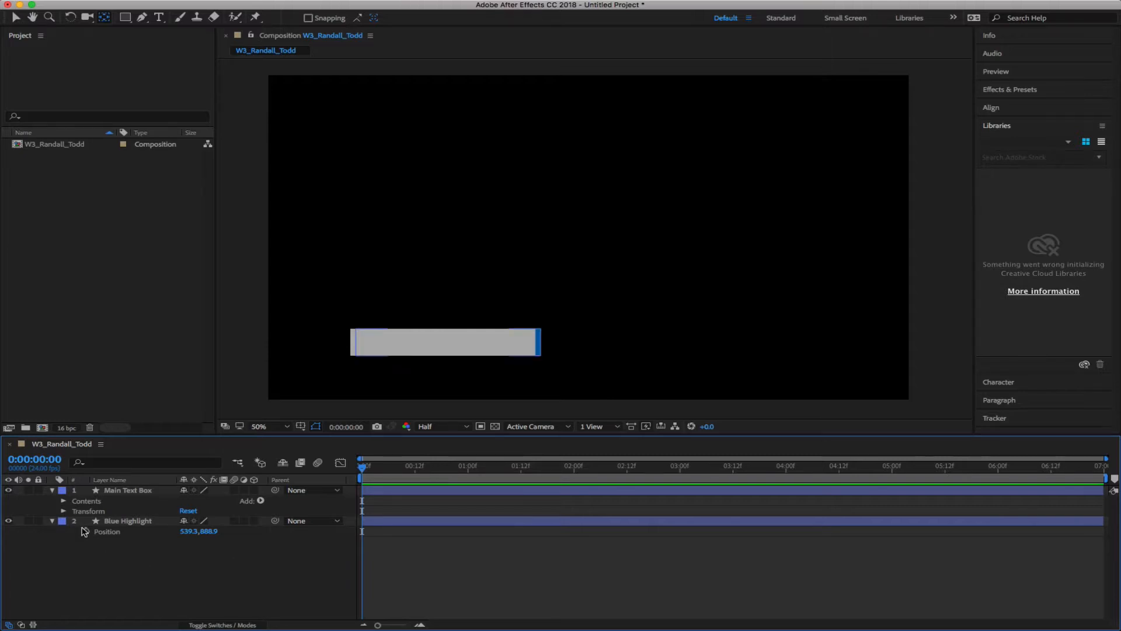
pyautogui.click(52, 491)
pyautogui.click(52, 501)
pyautogui.click(102, 535)
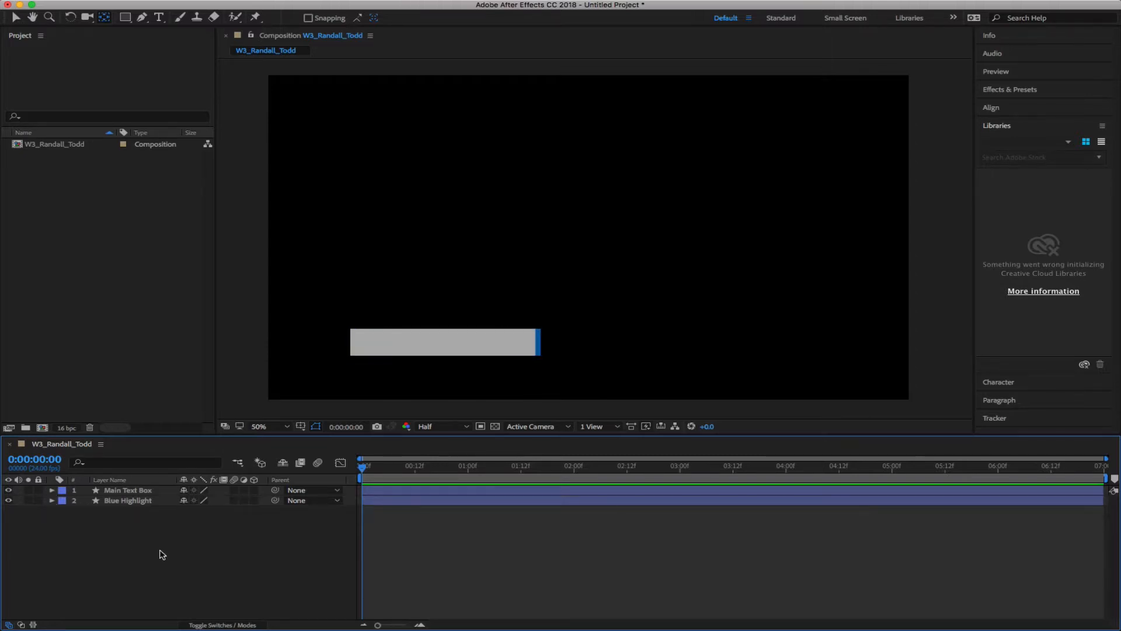
pyautogui.click(142, 18)
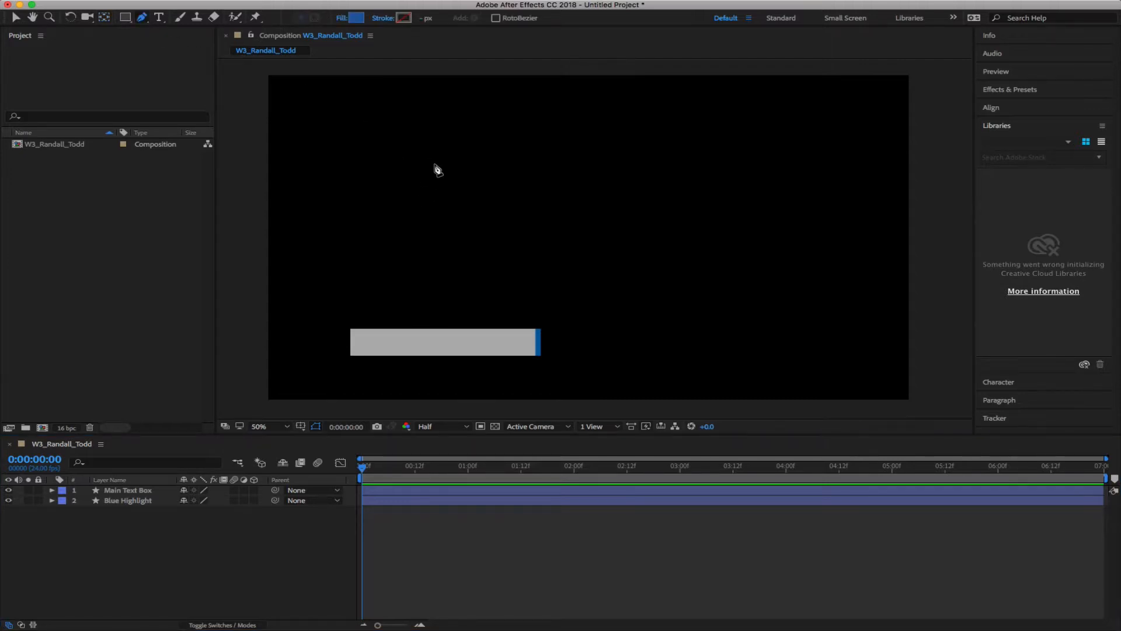
# Set new shapes to no fill and a solid stroke sampled from the blue bar
pyautogui.click(341, 19)
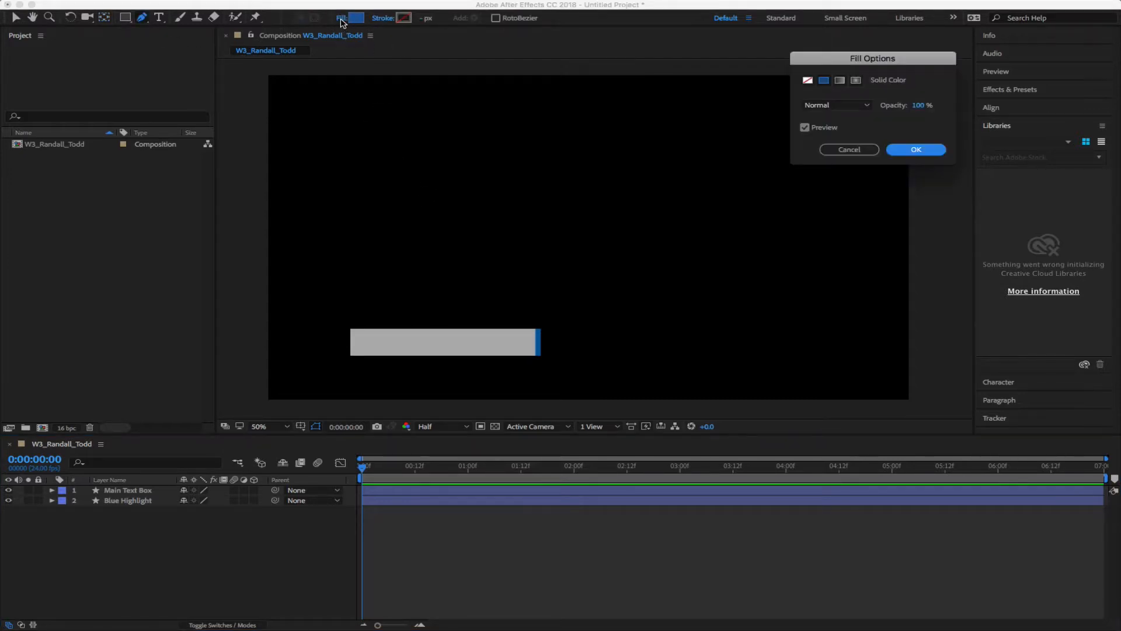
pyautogui.click(807, 80)
pyautogui.click(915, 149)
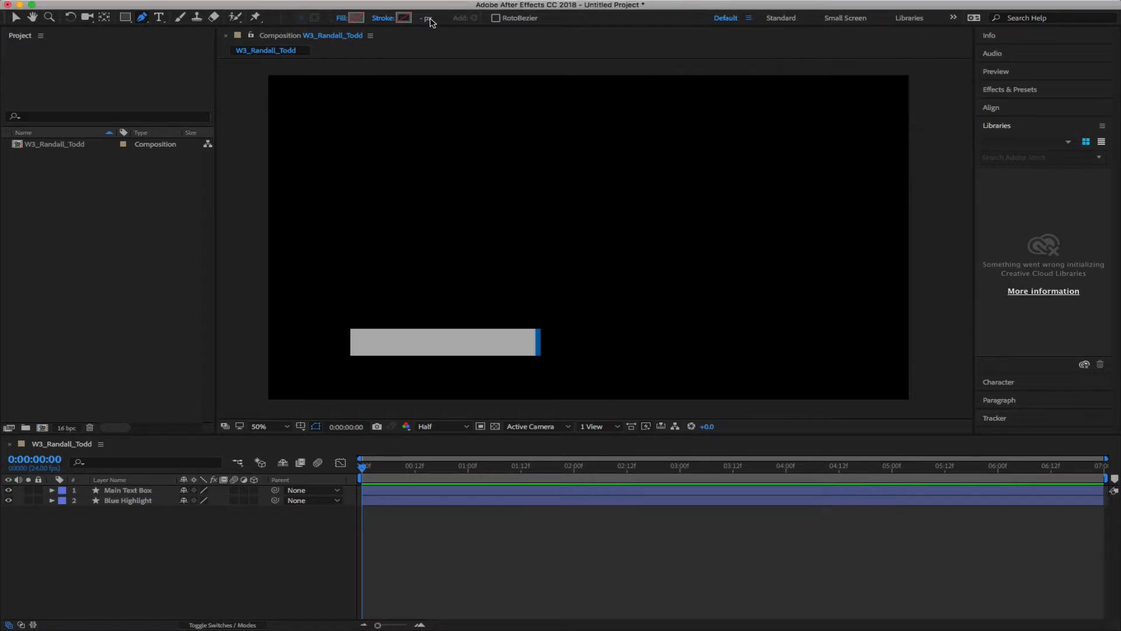
pyautogui.click(386, 18)
pyautogui.click(823, 80)
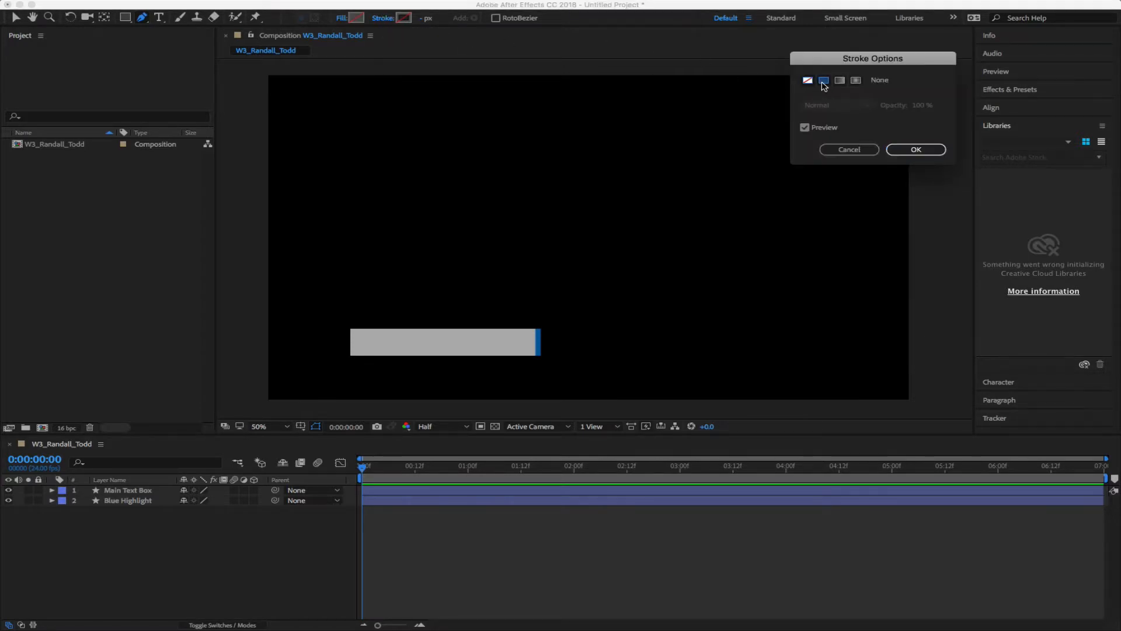
pyautogui.click(915, 150)
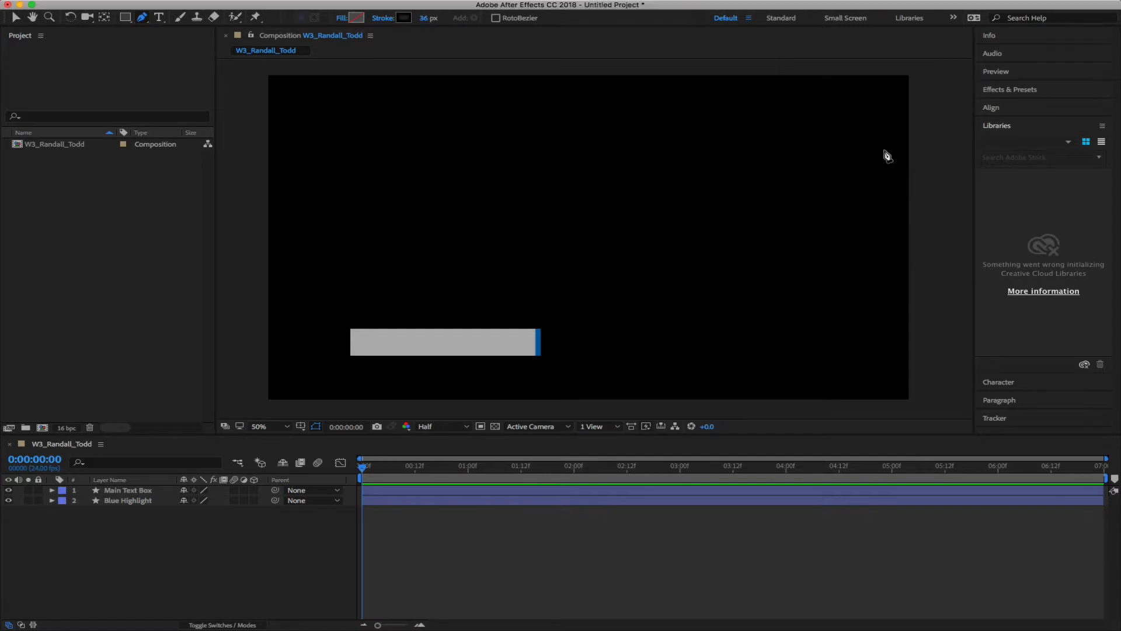
pyautogui.click(404, 21)
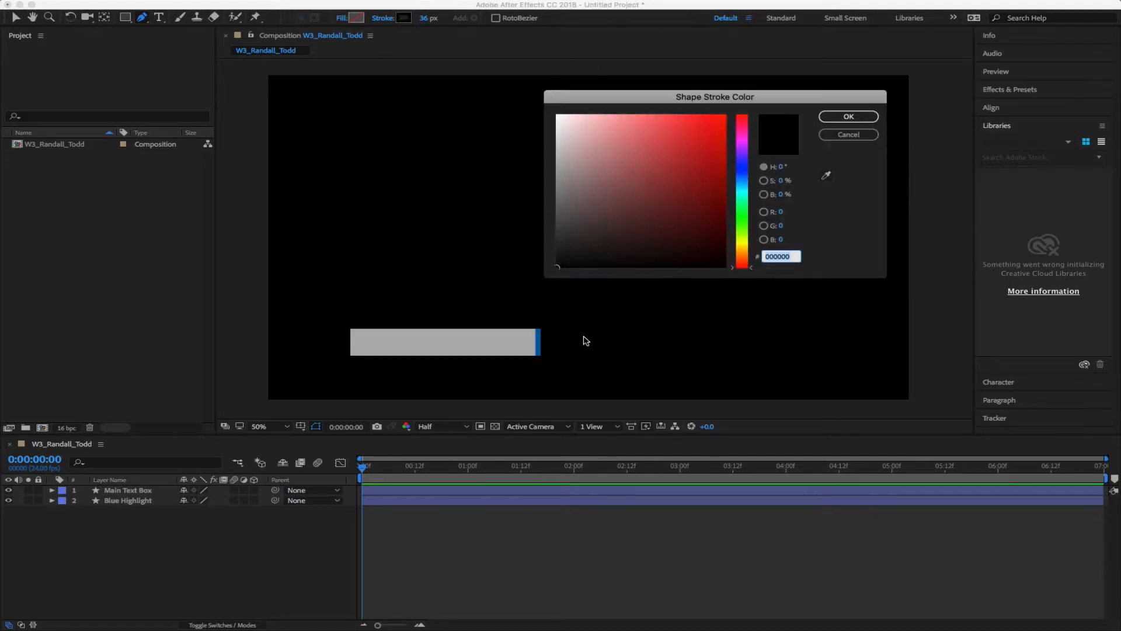
pyautogui.click(825, 175)
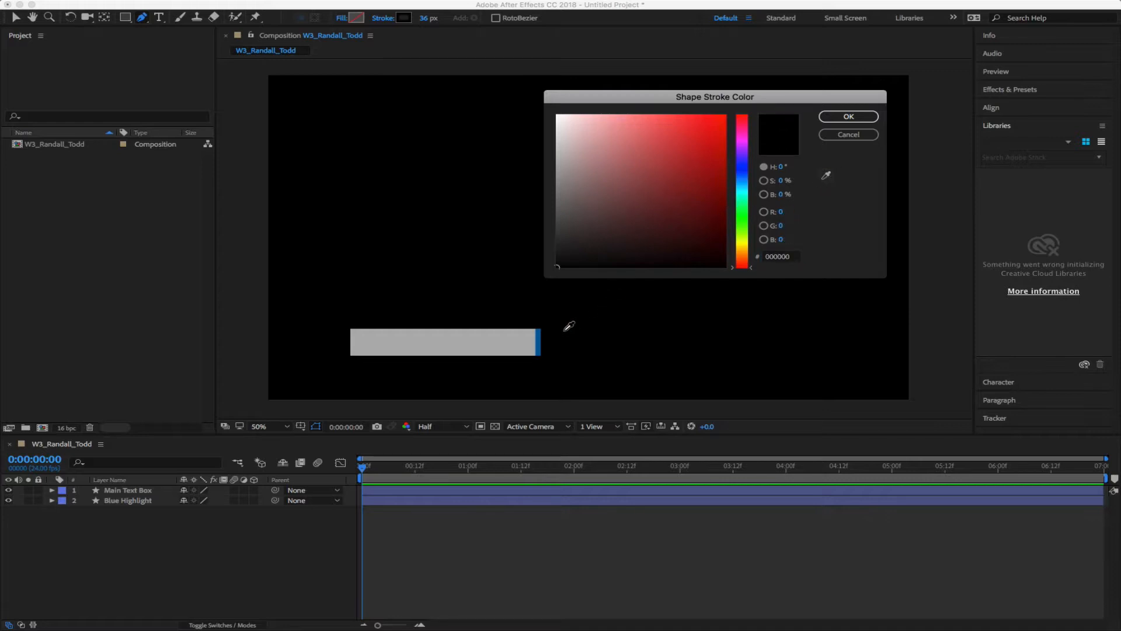
pyautogui.click(539, 341)
pyautogui.click(848, 116)
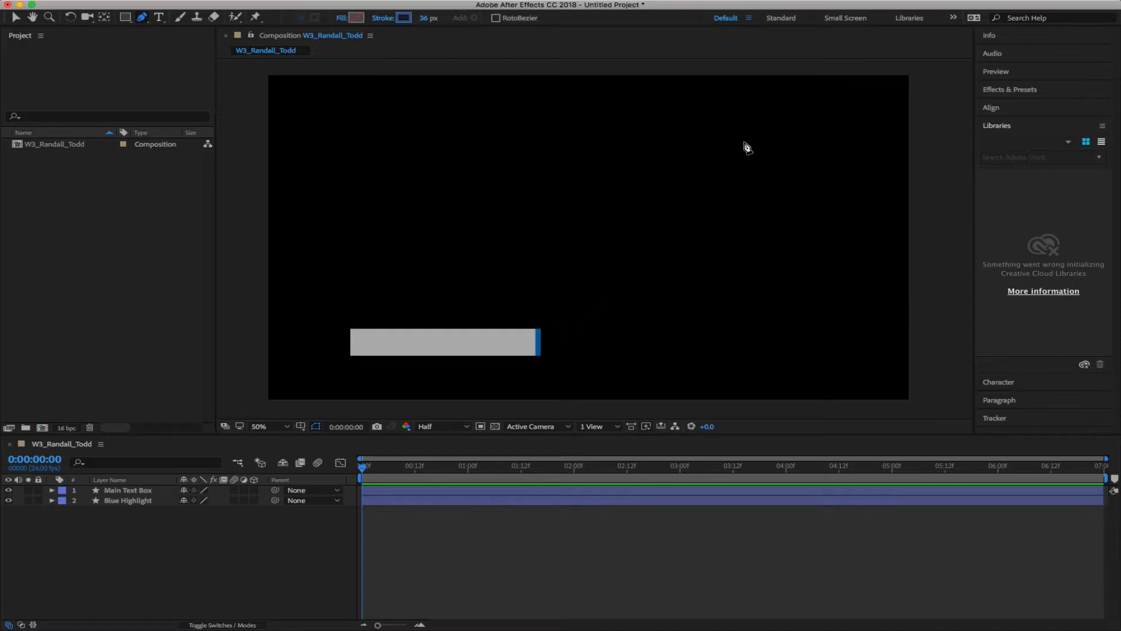
# Draw a pen path under the grey box, up its left side, and across to the right
pyautogui.click(183, 551)
pyautogui.click(514, 362)
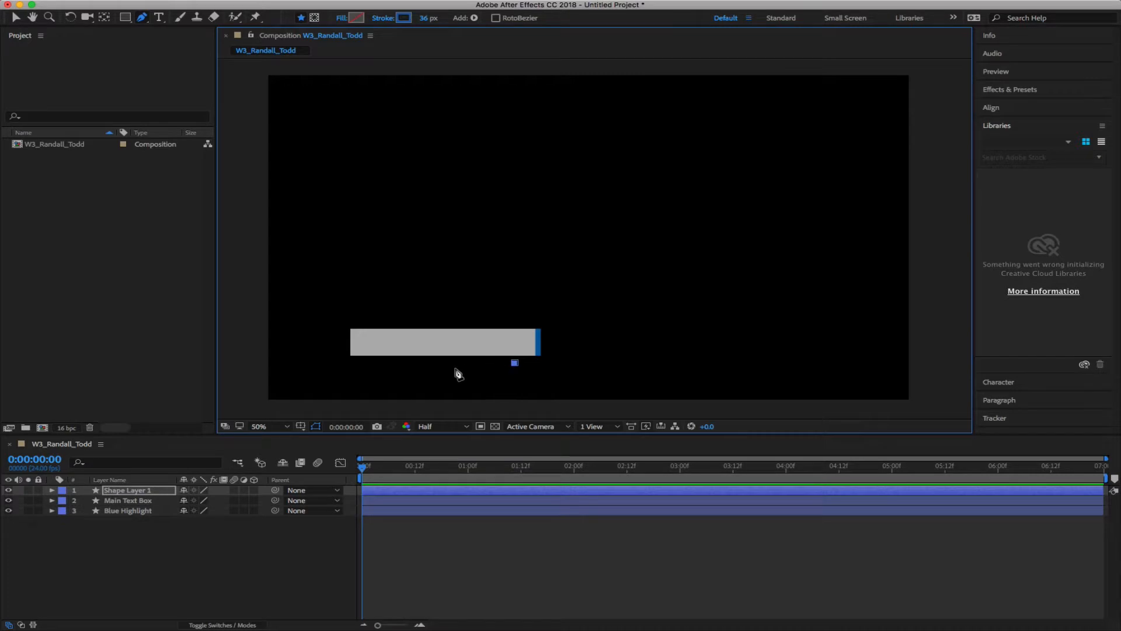
pyautogui.click(340, 363)
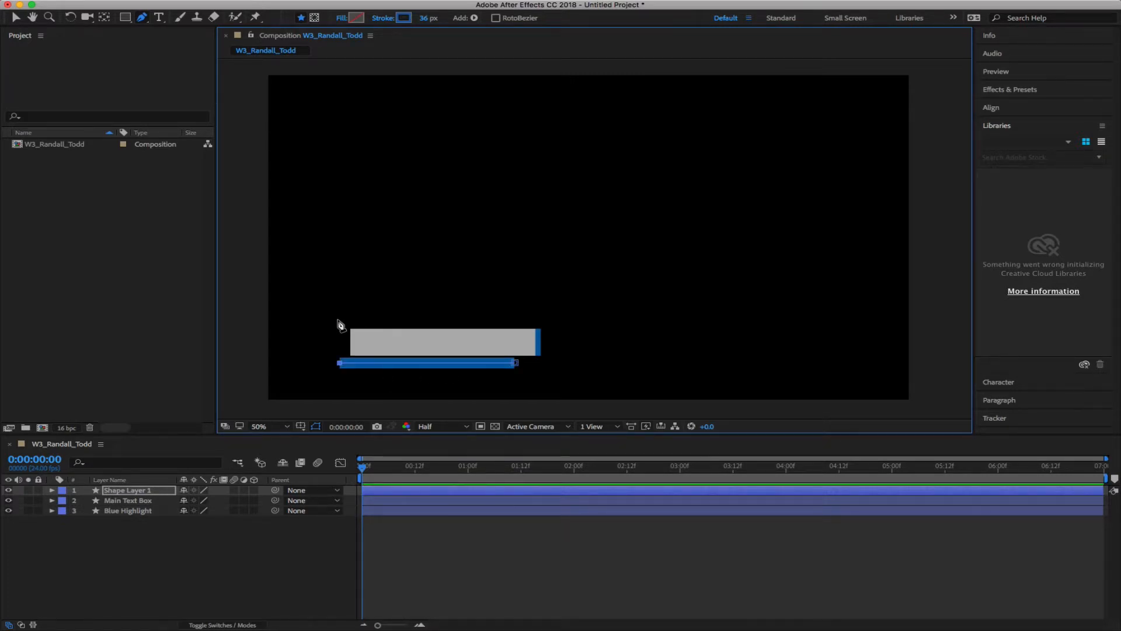
pyautogui.click(340, 320)
pyautogui.click(941, 319)
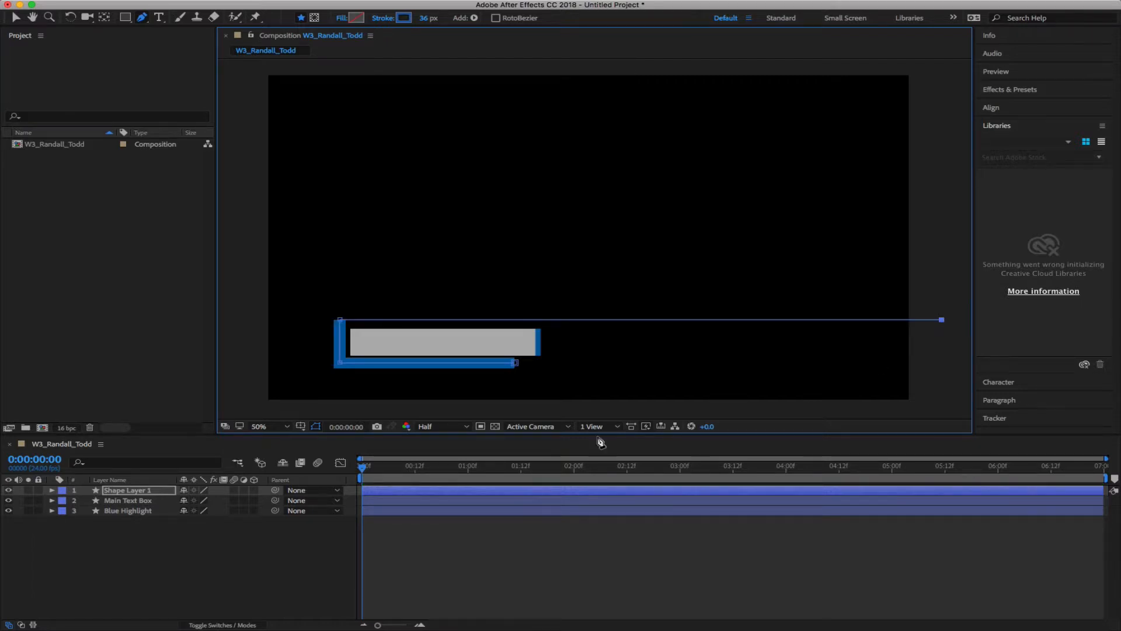
pyautogui.click(191, 584)
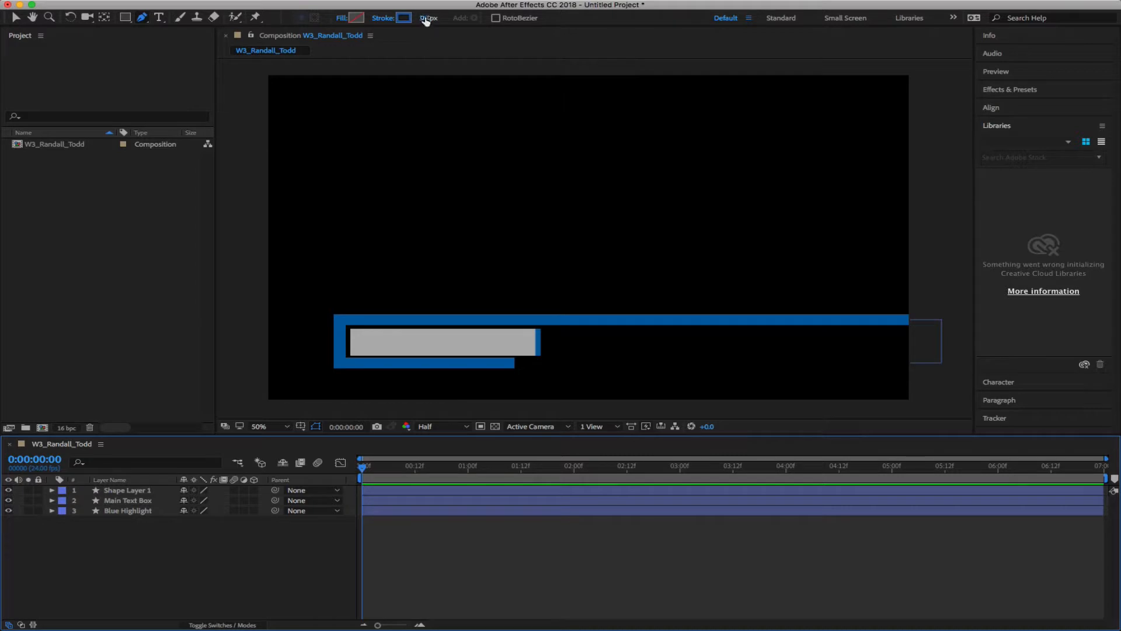
# Thin Shape Layer 1's blue stroke width to 11 px
pyautogui.moveTo(426, 18); pyautogui.dragTo(413, 18)
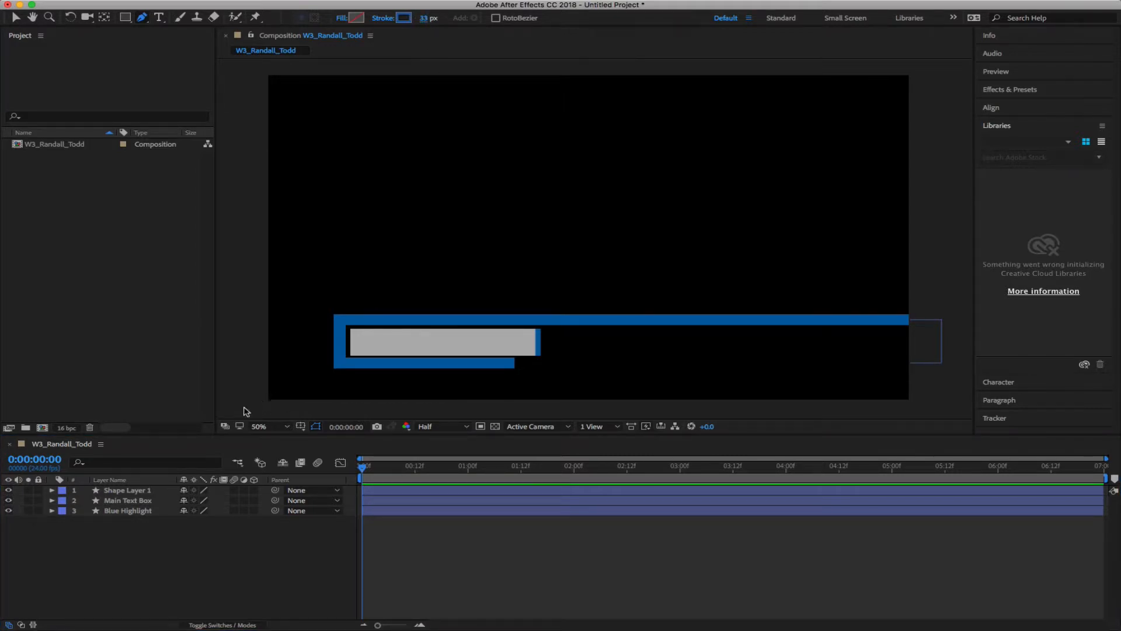
pyautogui.click(128, 492)
pyautogui.click(129, 492)
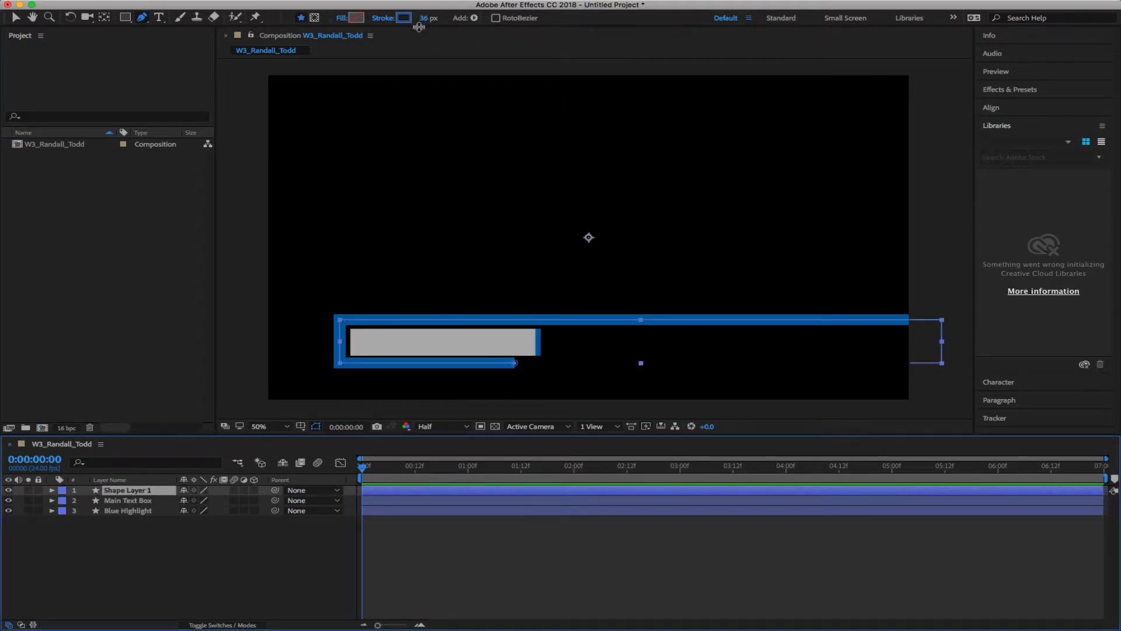
pyautogui.moveTo(418, 27); pyautogui.dragTo(402, 19)
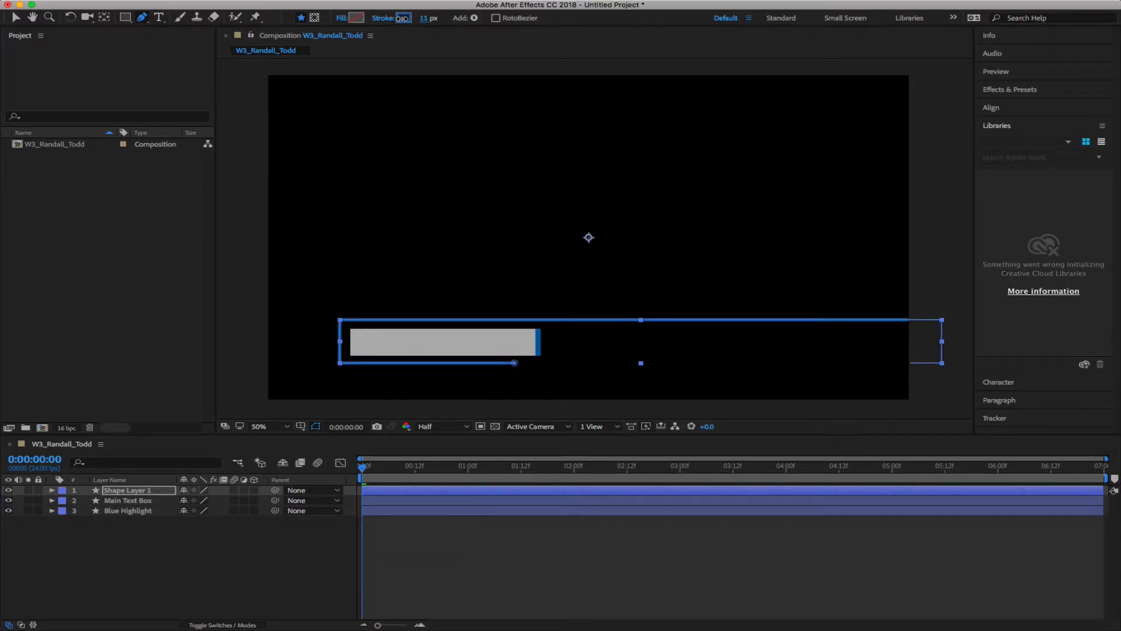
pyautogui.click(272, 559)
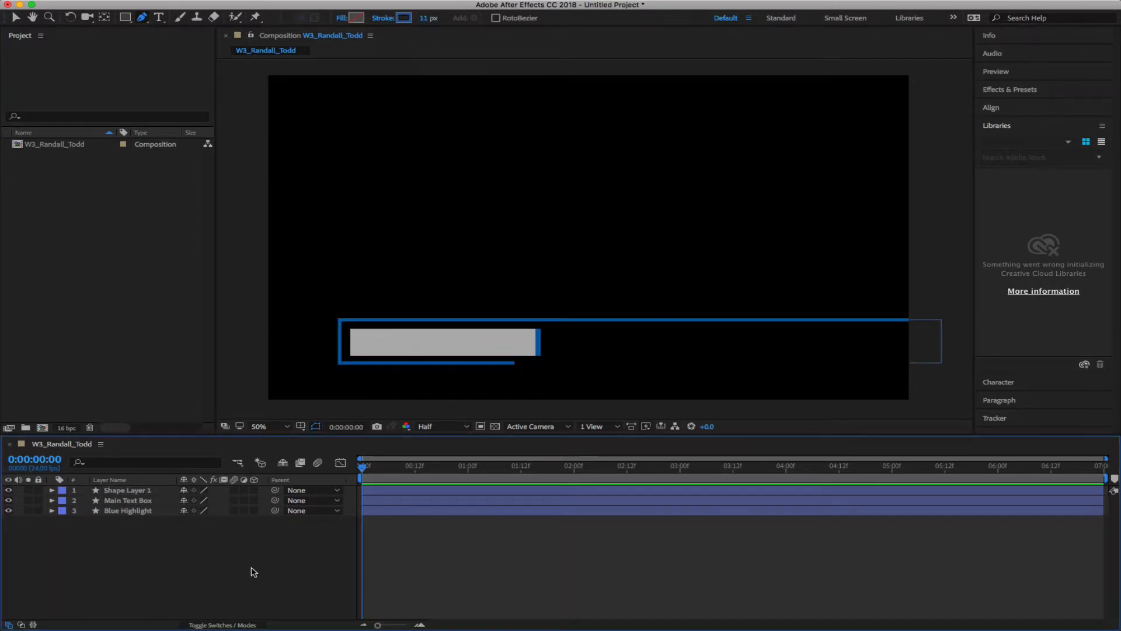
pyautogui.click(134, 493)
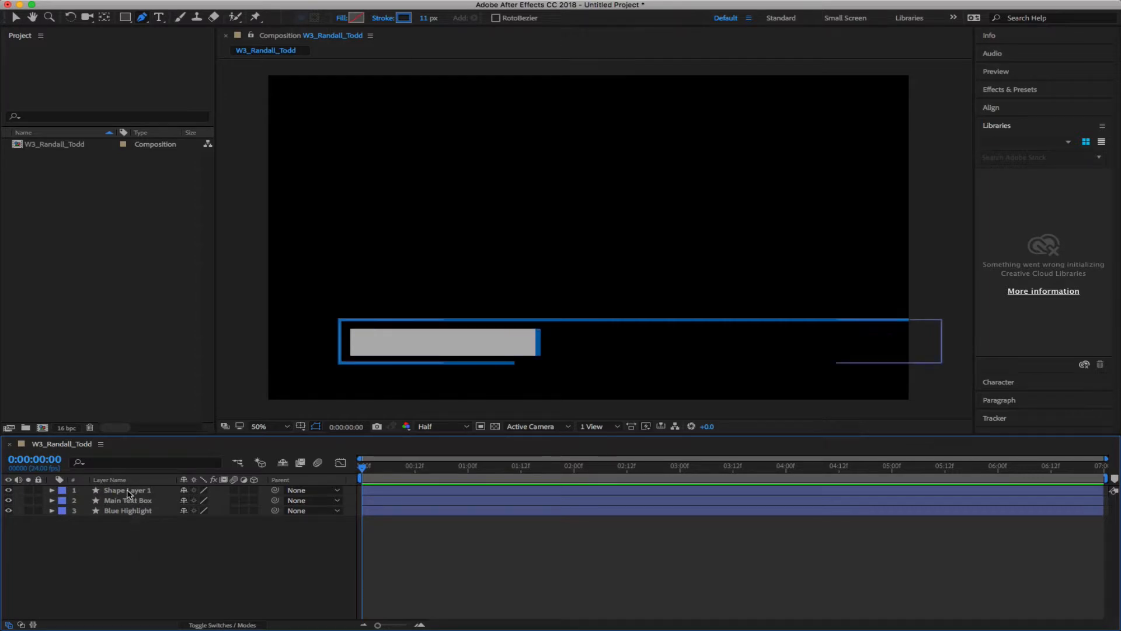
# Set Shape Layer 1's Position X to 970, then back to 967, and collapse it
pyautogui.press('p')
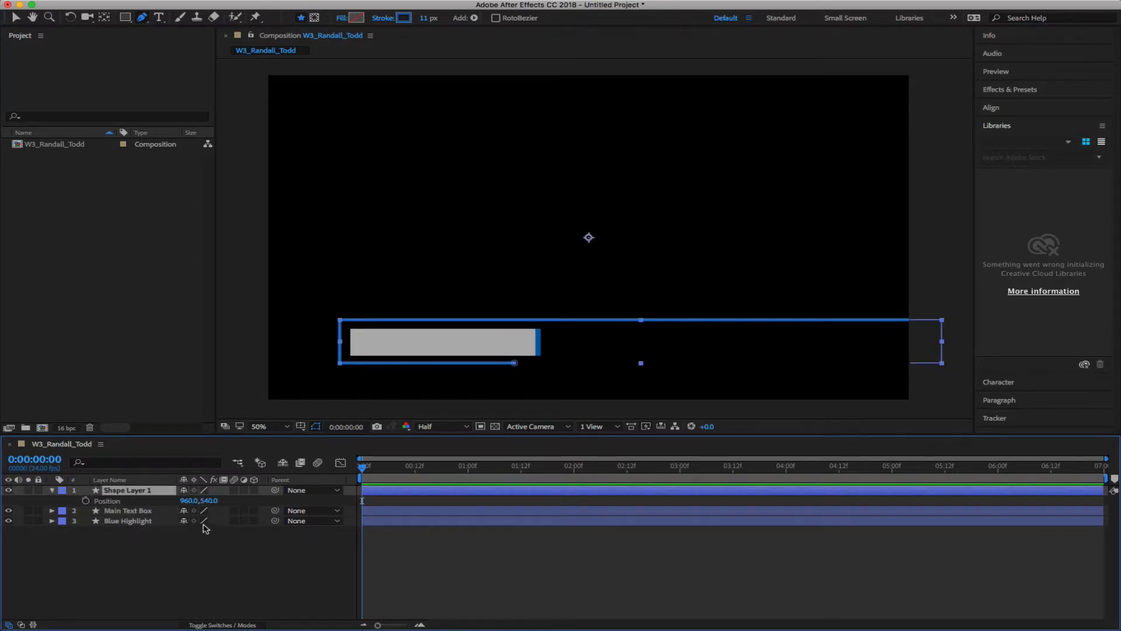
pyautogui.moveTo(192, 500); pyautogui.dragTo(211, 500)
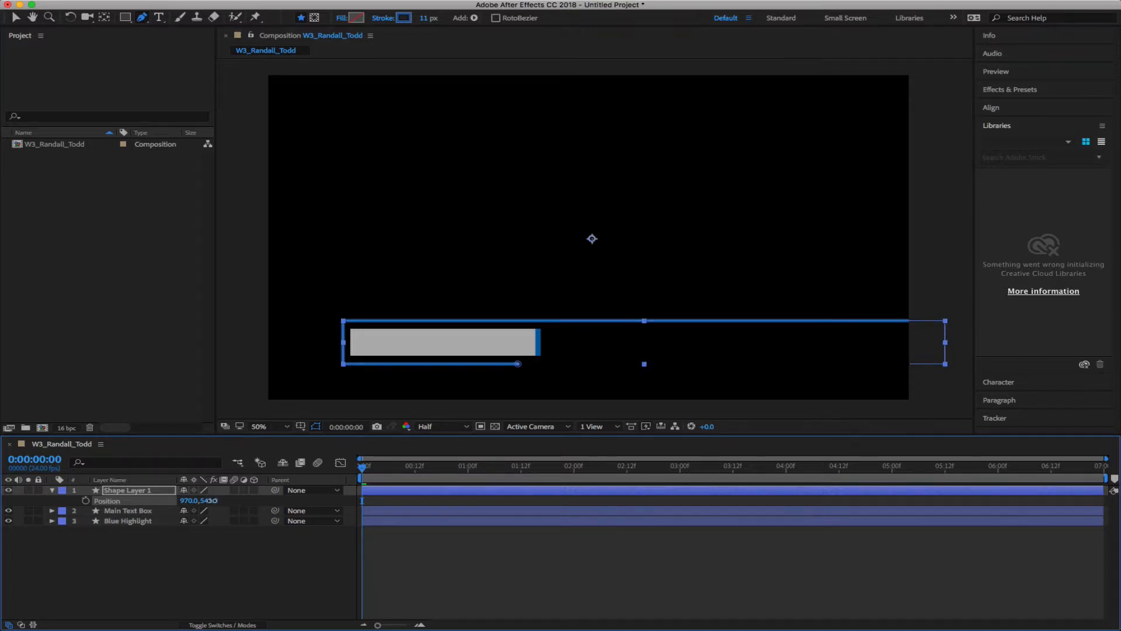
pyautogui.click(187, 561)
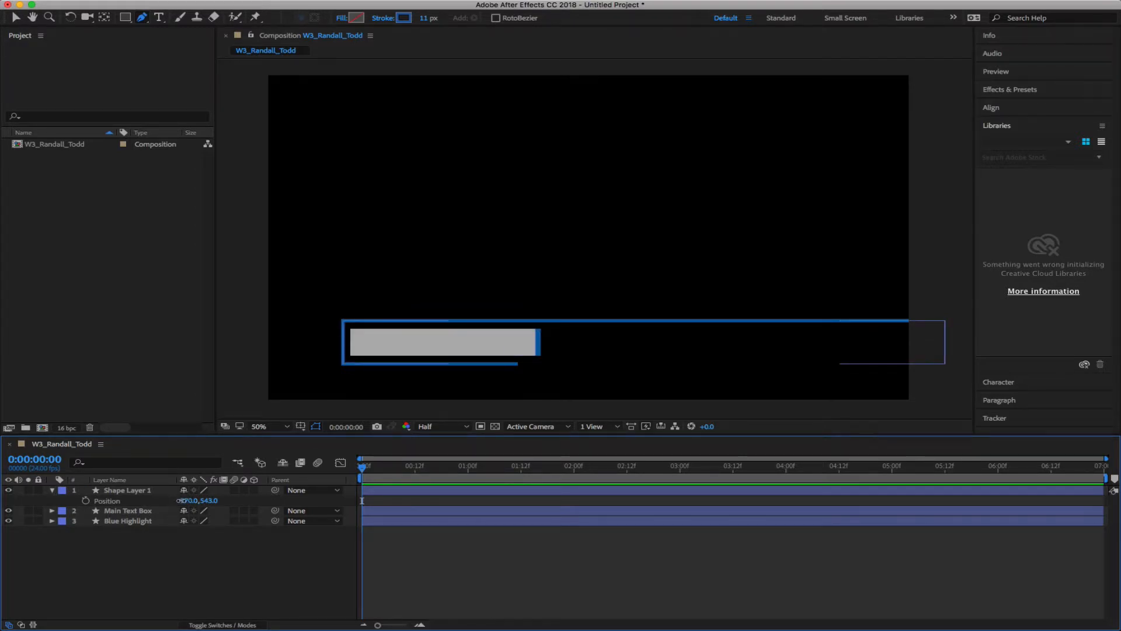
pyautogui.moveTo(185, 500); pyautogui.dragTo(184, 500)
pyautogui.click(180, 576)
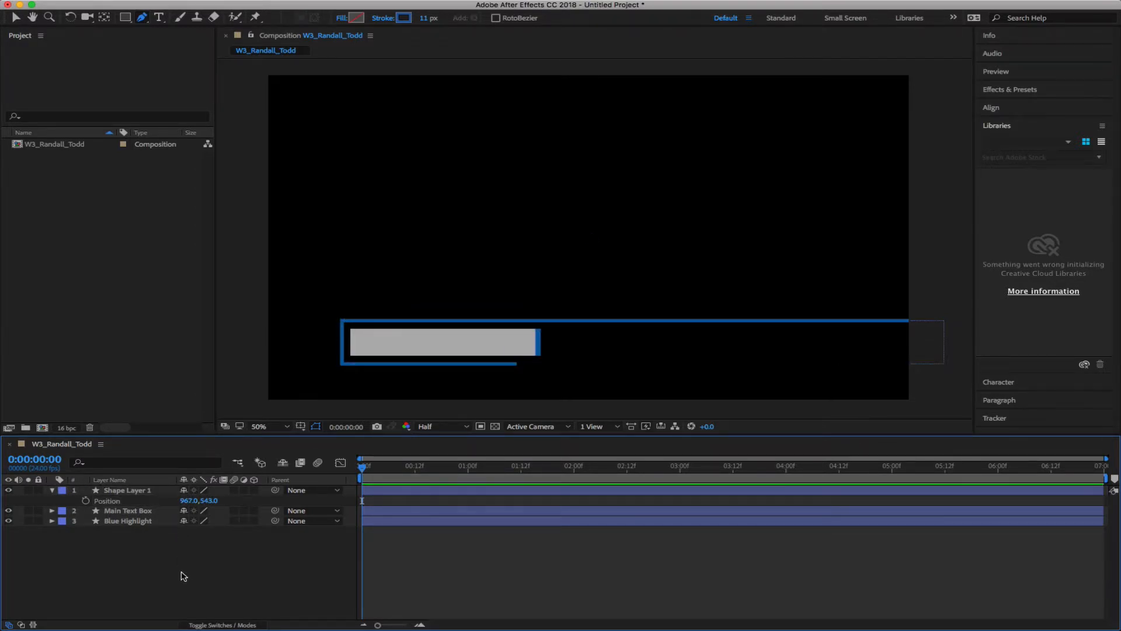
pyautogui.click(52, 490)
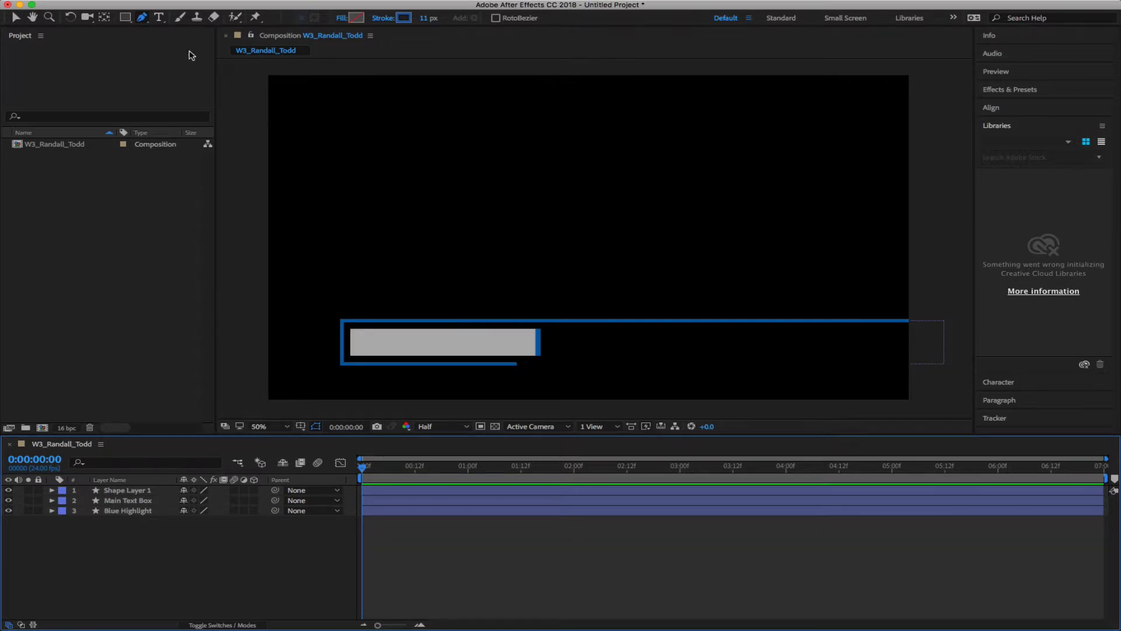
# Reset character settings, make the text colour black, and start a text layer in the grey box
pyautogui.click(159, 18)
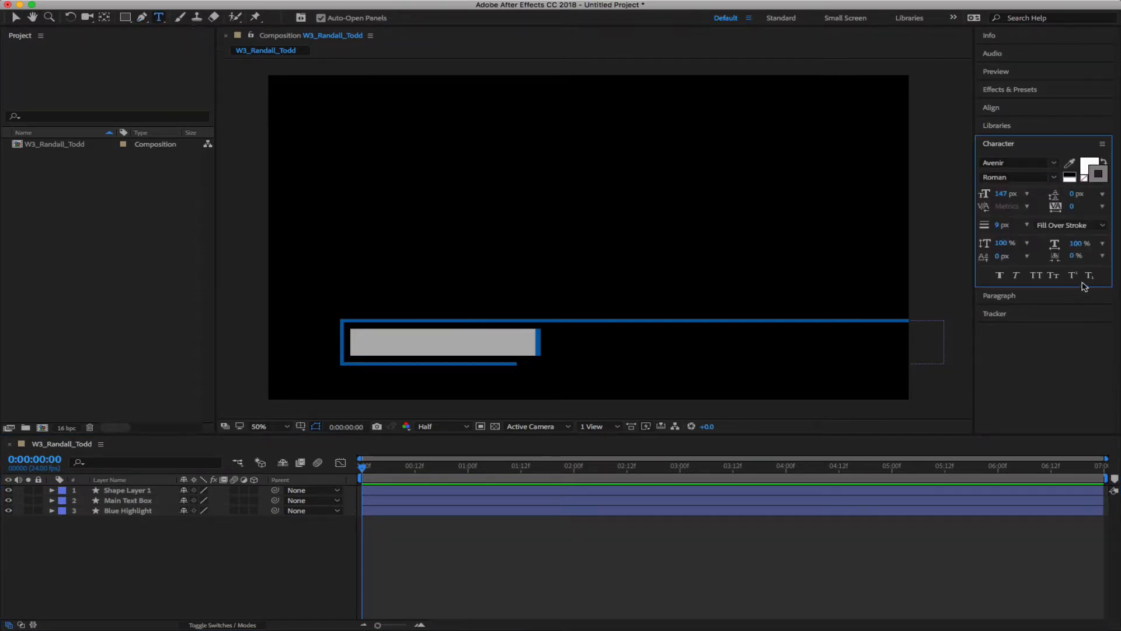
pyautogui.click(1102, 145)
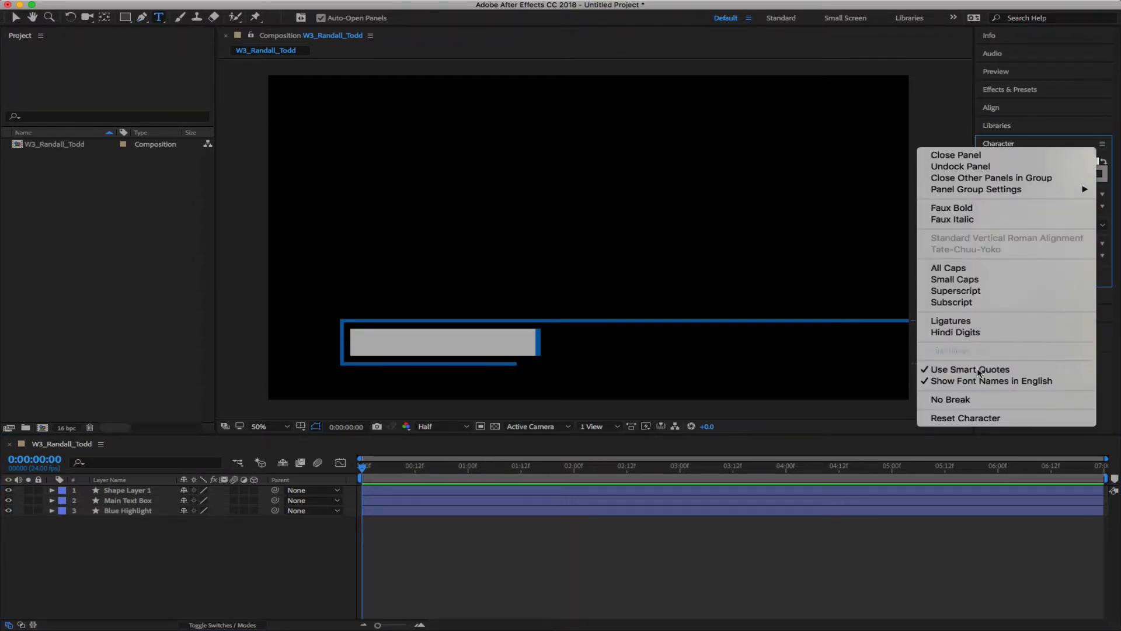
pyautogui.click(999, 418)
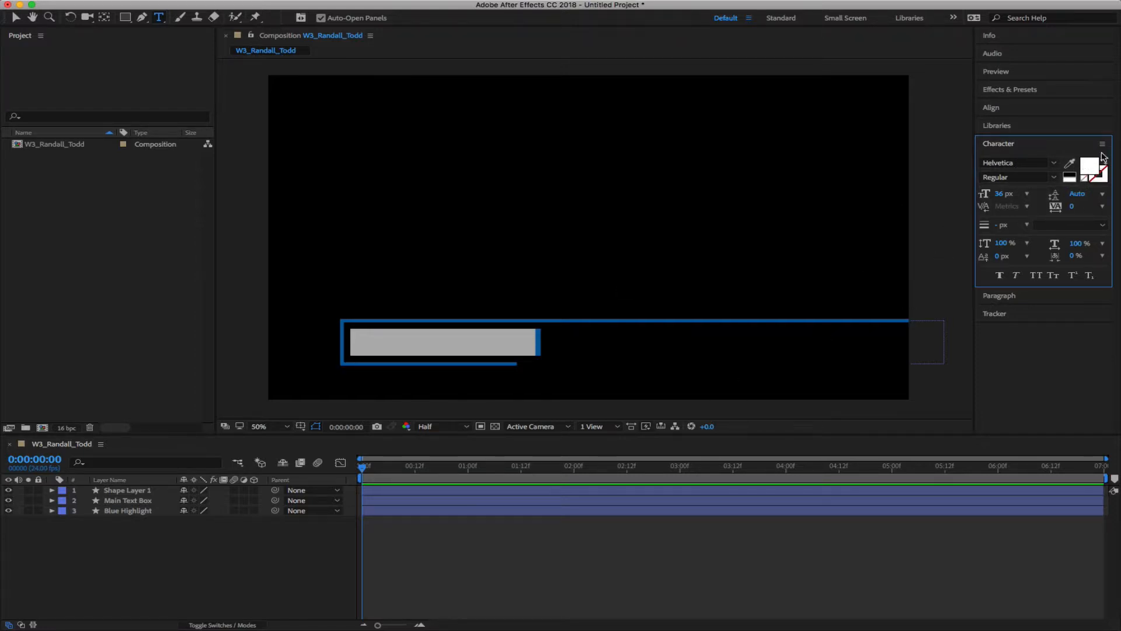
pyautogui.click(1090, 168)
pyautogui.moveTo(646, 227); pyautogui.dragTo(475, 337)
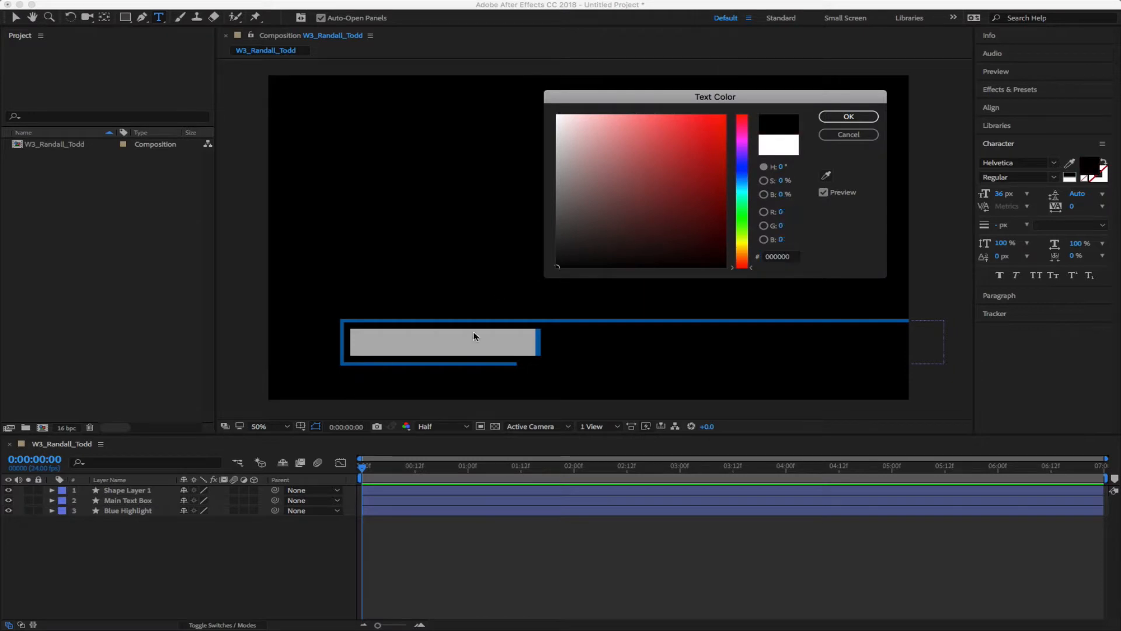
pyautogui.click(849, 116)
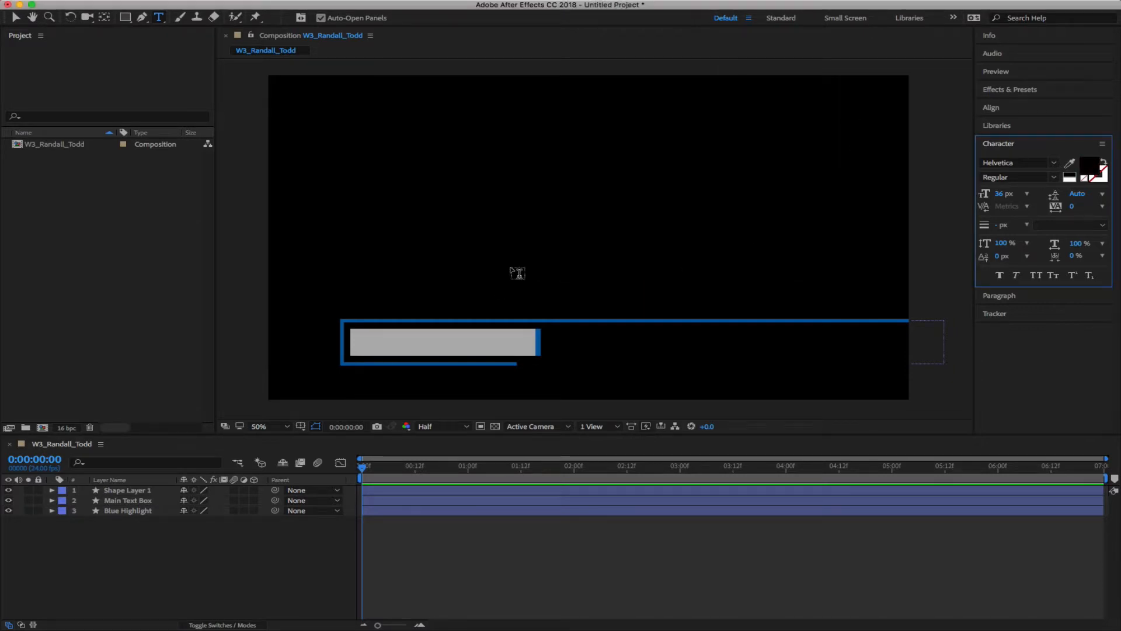
pyautogui.click(362, 350)
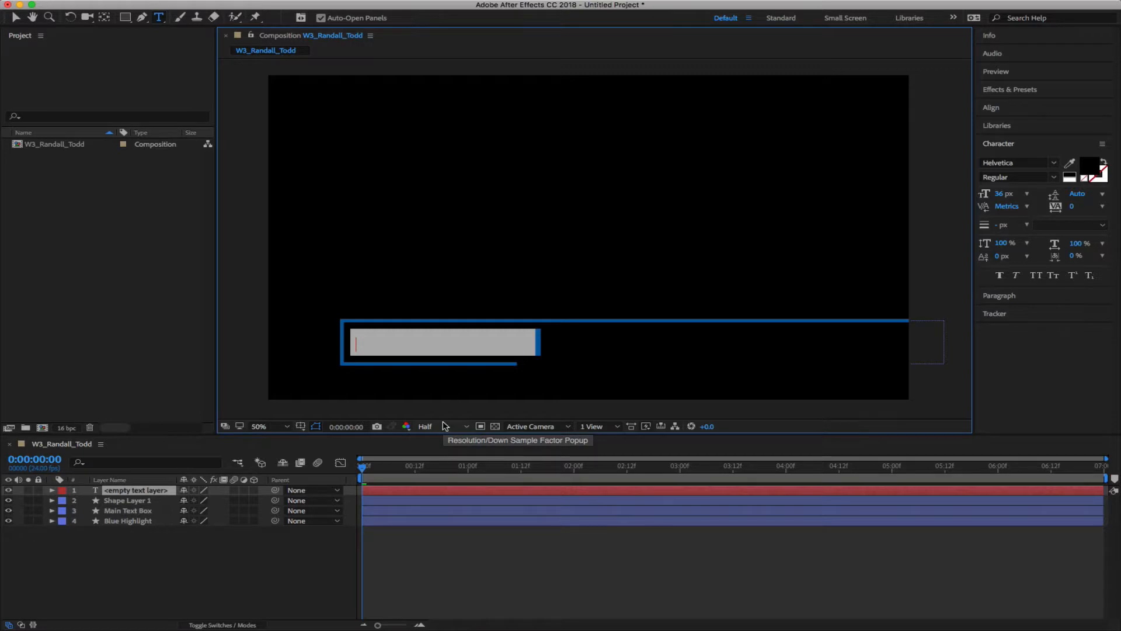
# Type the instructor's name in capitals and set it in Avenir Medium at 53 px
pyautogui.write('TODD R')
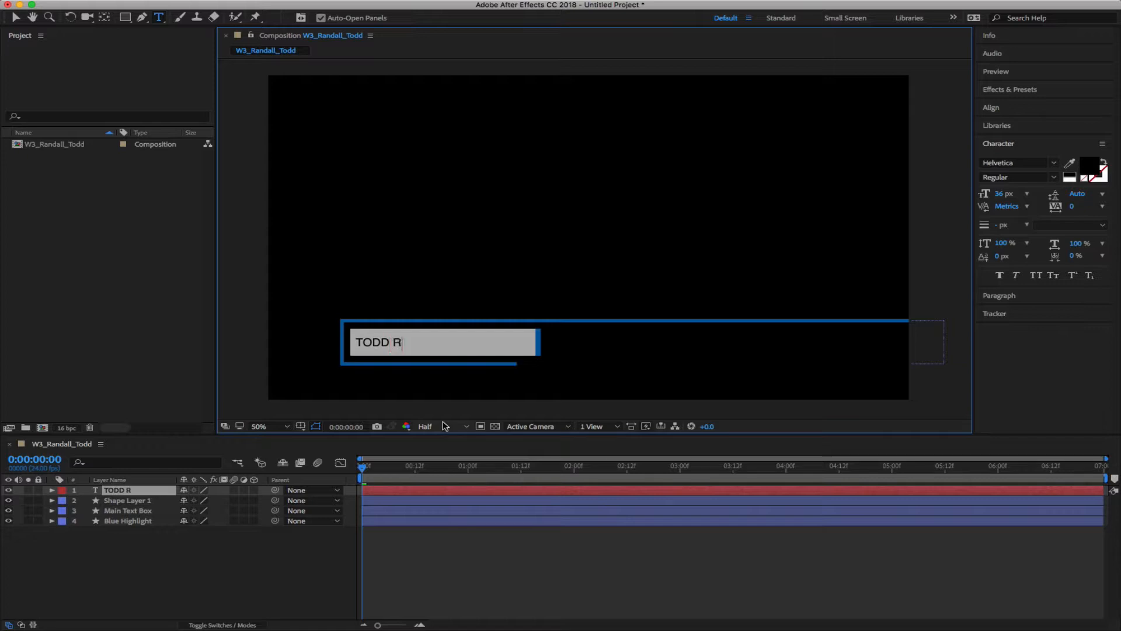
pyautogui.write('ANDALL')
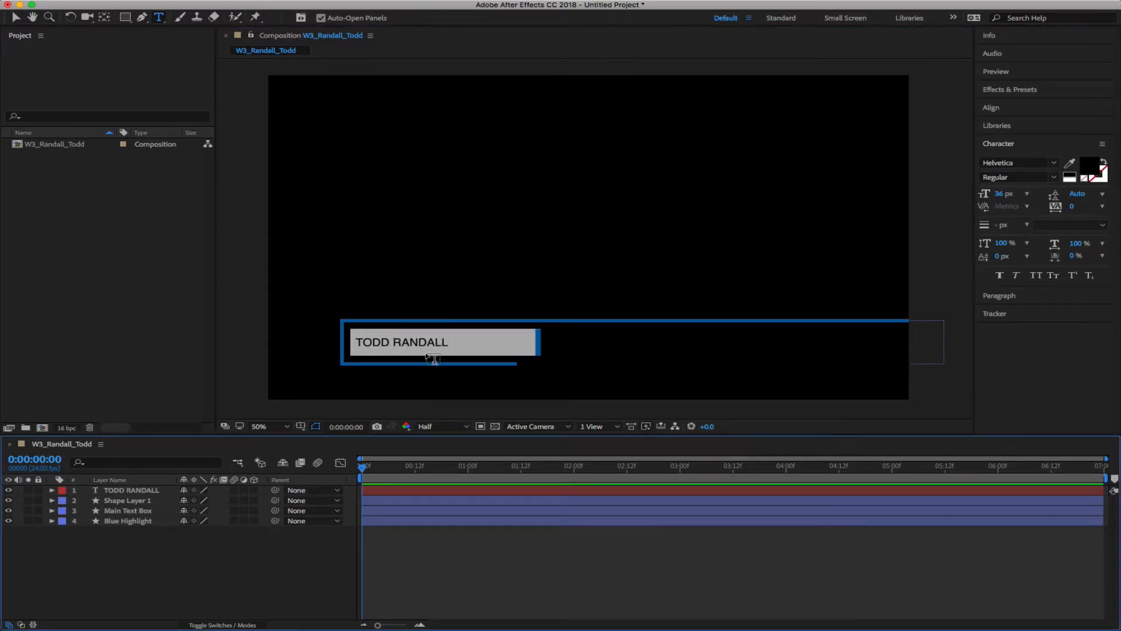
pyautogui.click(423, 342)
pyautogui.press('super+a')
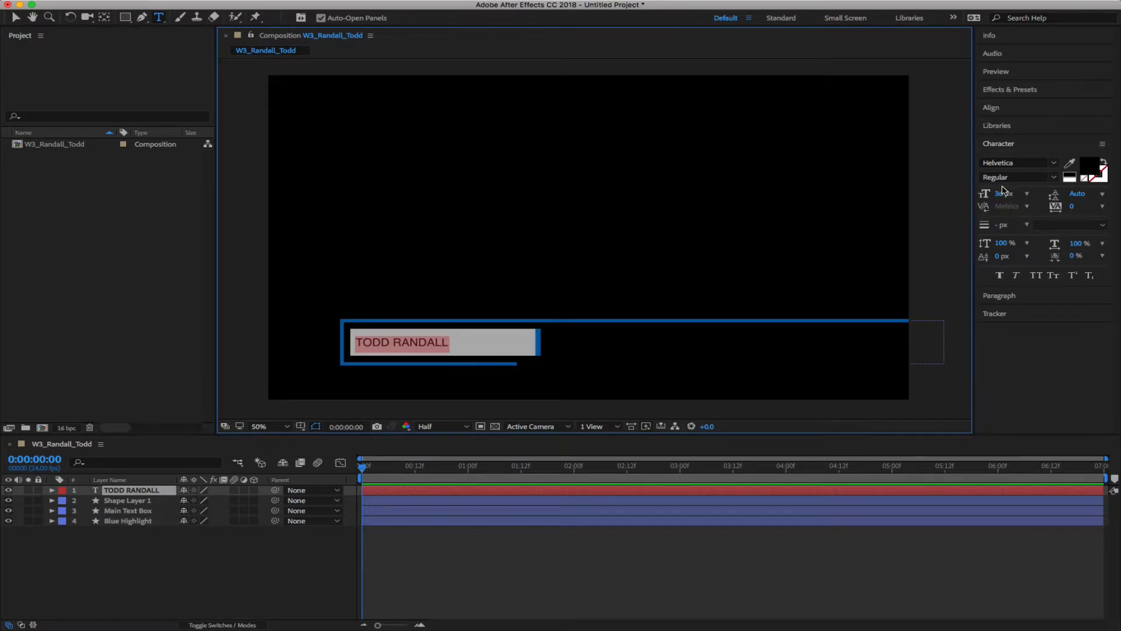
pyautogui.moveTo(1002, 194); pyautogui.dragTo(1011, 193)
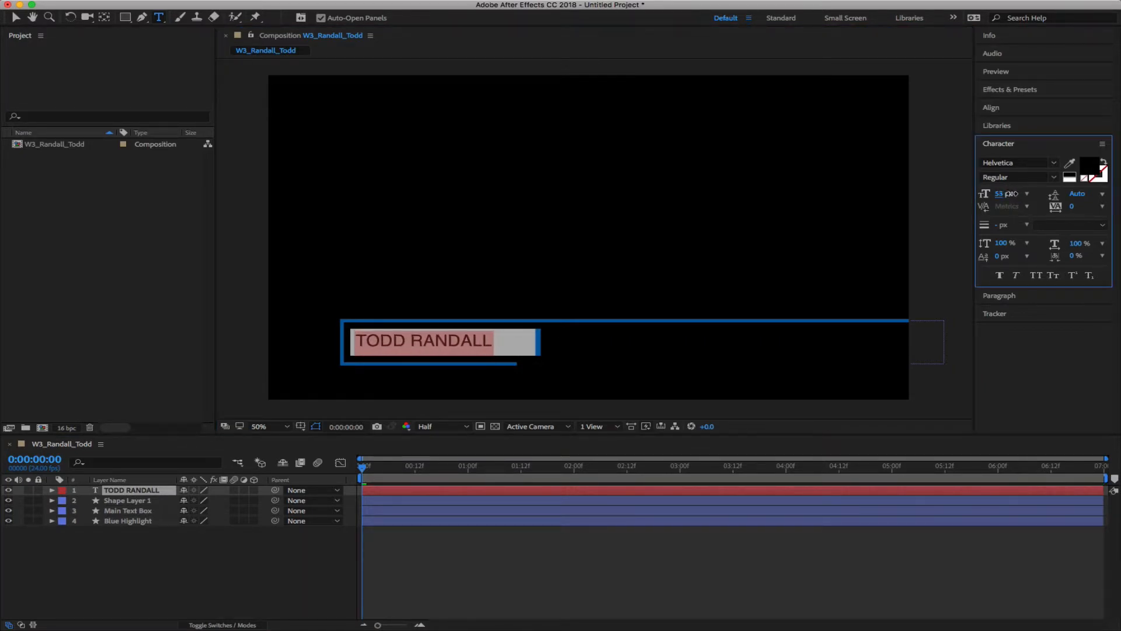
pyautogui.click(1053, 164)
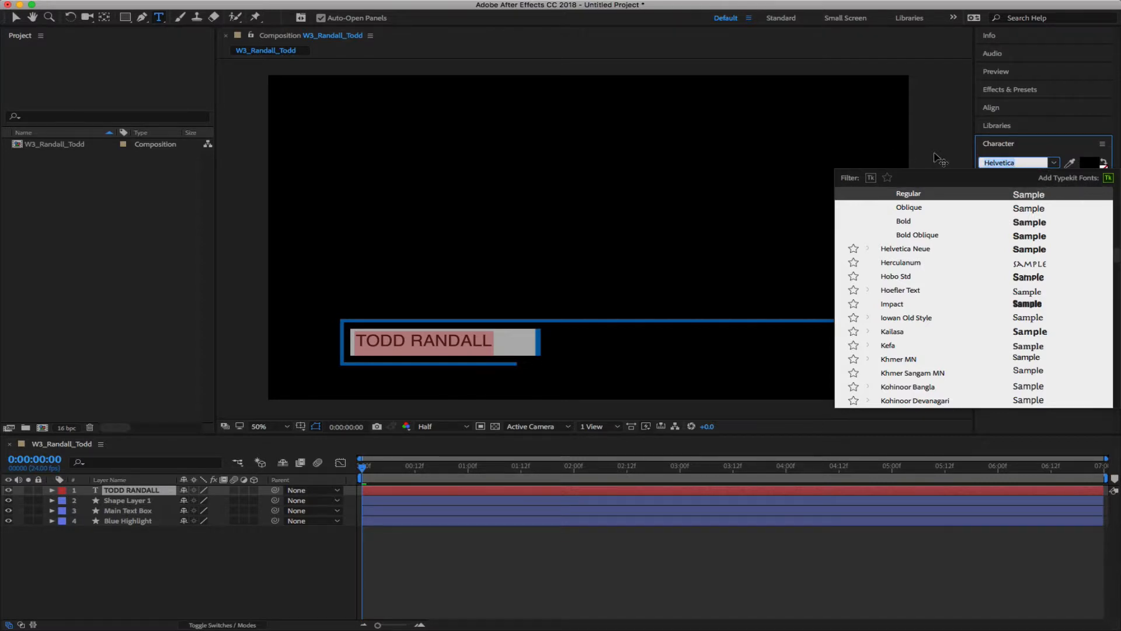
pyautogui.write('Avenir')
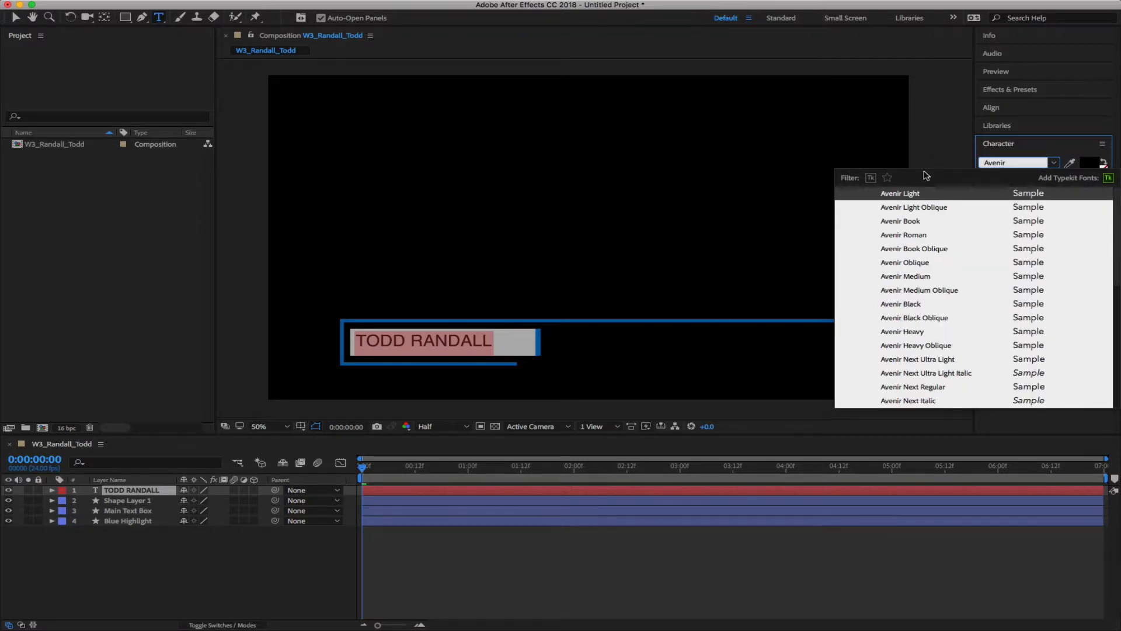
pyautogui.click(912, 276)
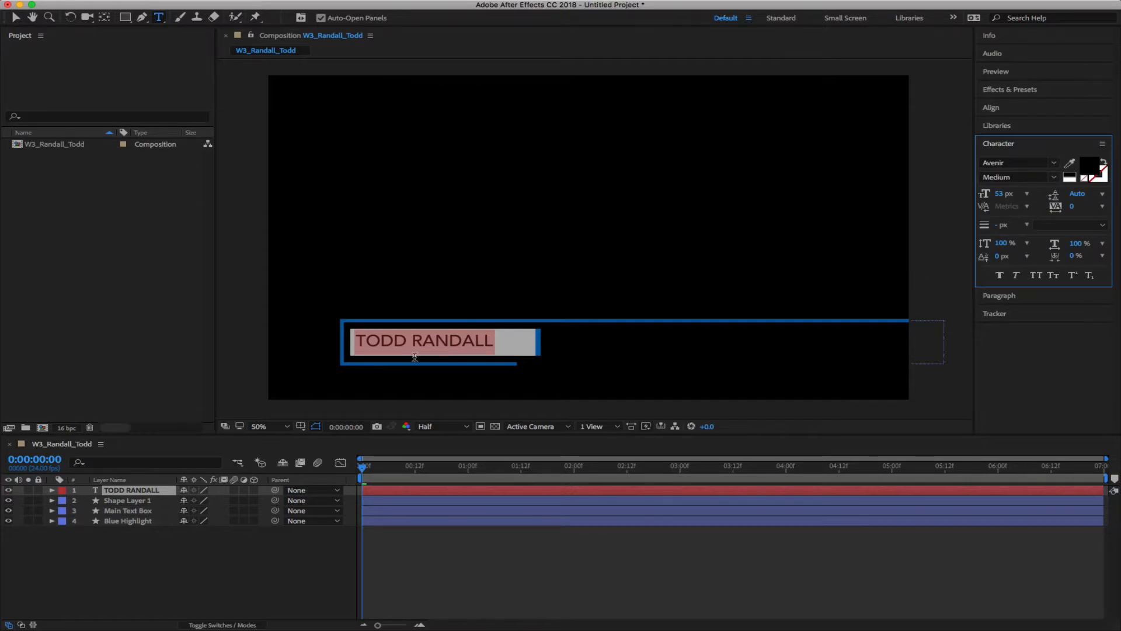
pyautogui.click(465, 341)
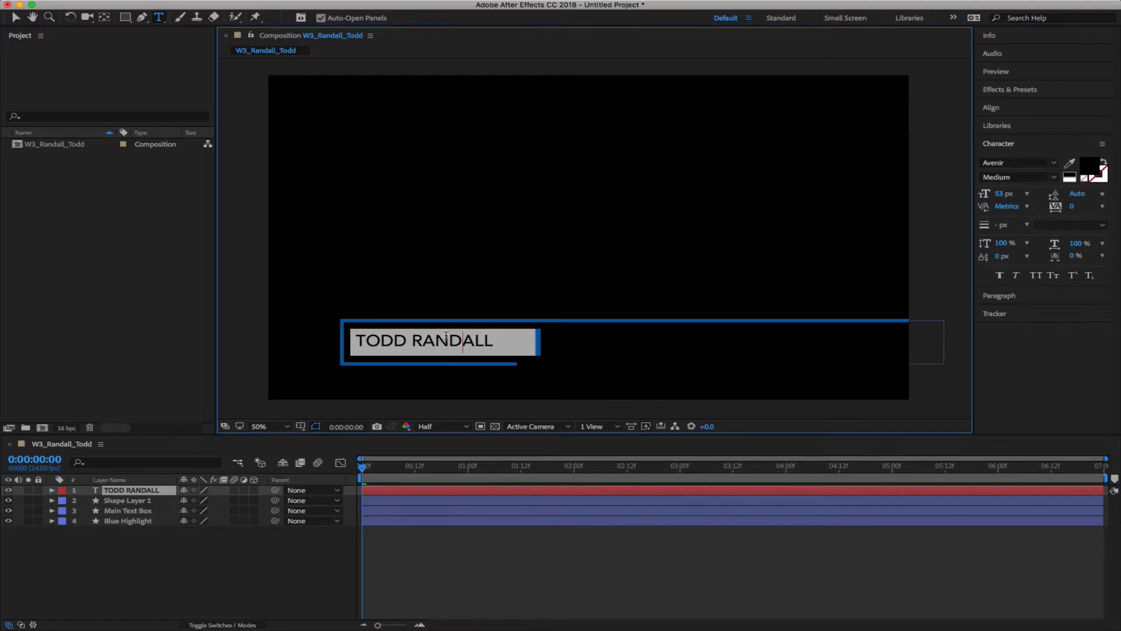
pyautogui.click(424, 340)
# Zoom the viewer to 200% on the lower third and set preview resolution to Full
pyautogui.click(261, 580)
pyautogui.press('.')
pyautogui.press('h')
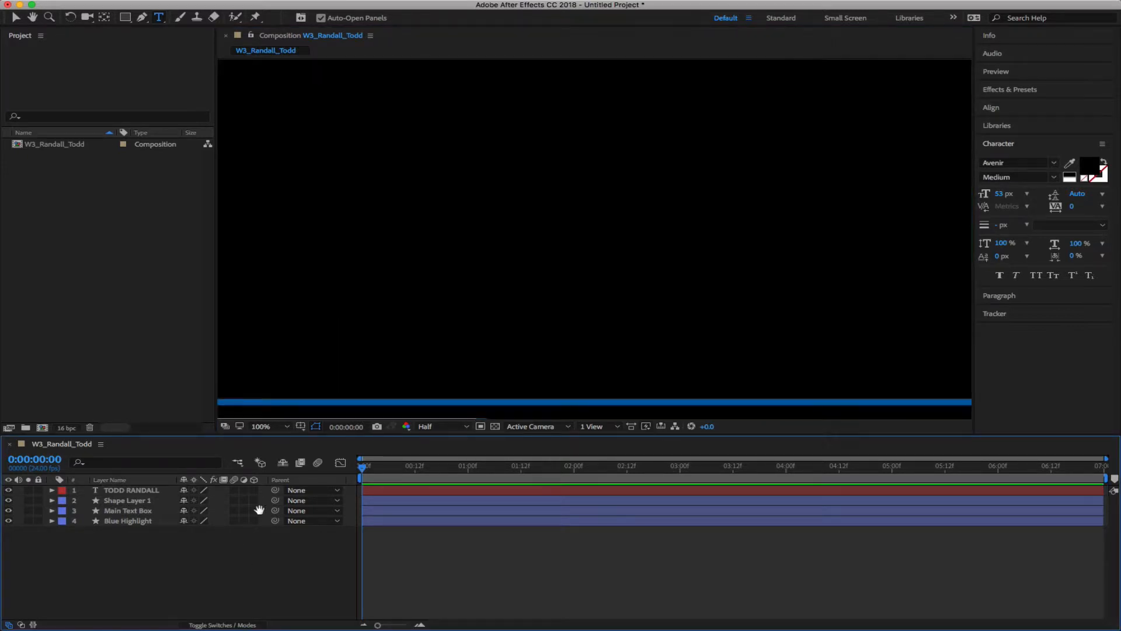
pyautogui.moveTo(476, 297); pyautogui.dragTo(669, 206)
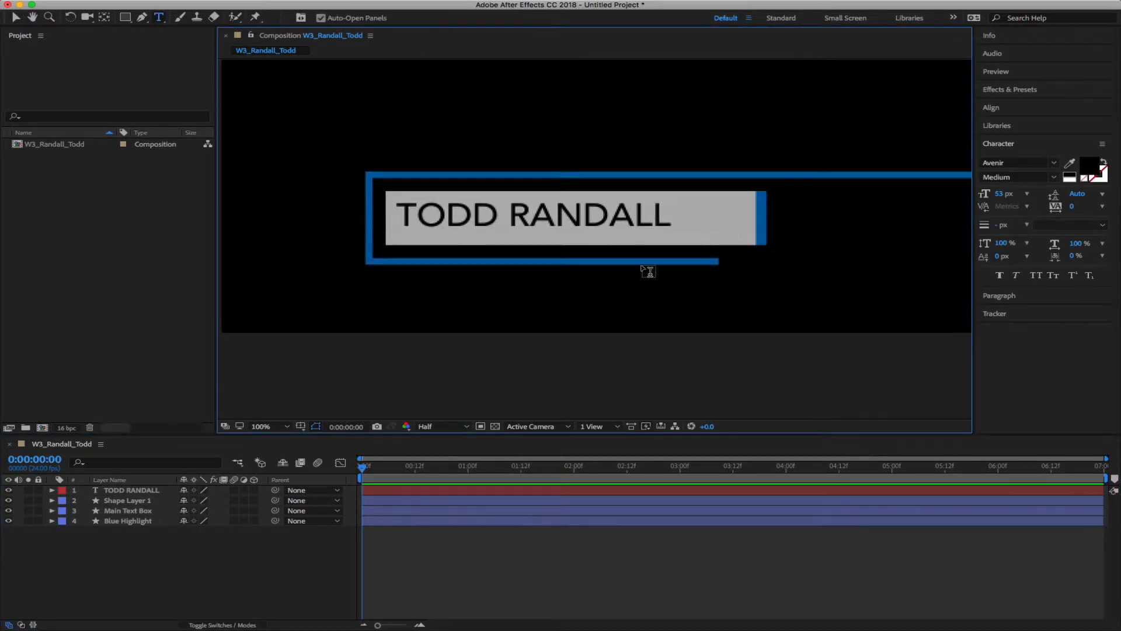
pyautogui.press('.')
pyautogui.moveTo(667, 312); pyautogui.dragTo(704, 305)
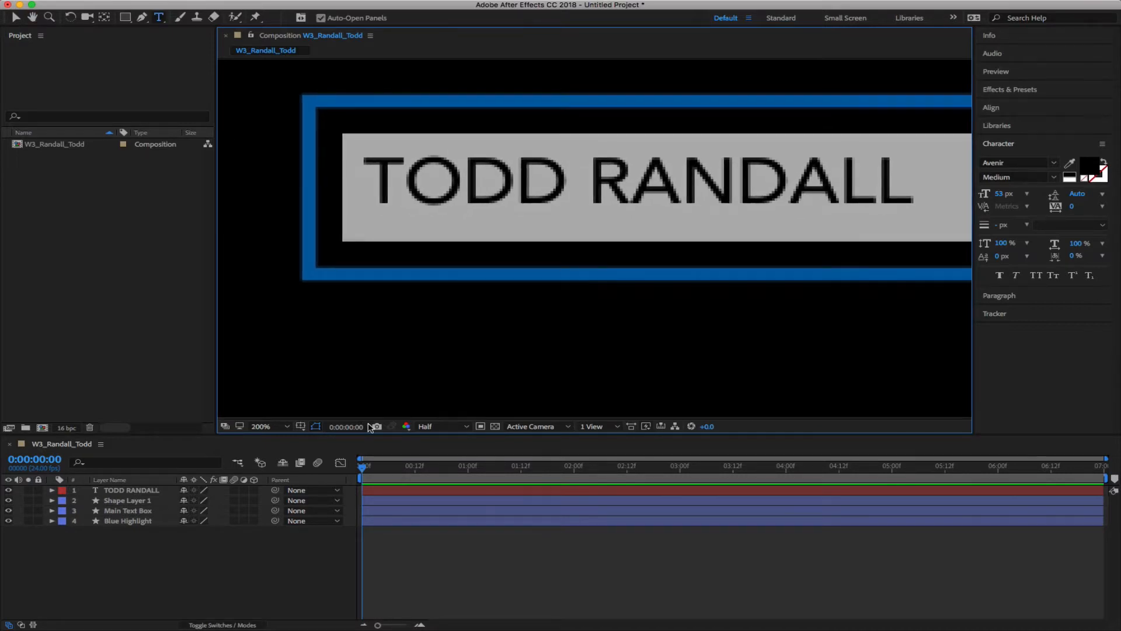
pyautogui.click(261, 426)
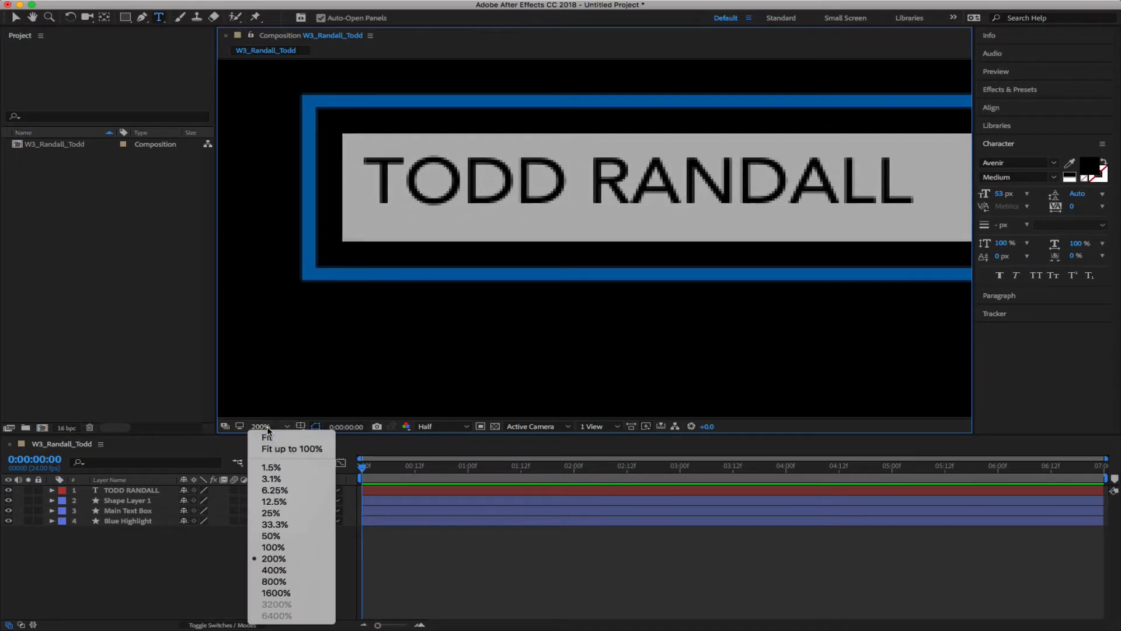
pyautogui.click(173, 571)
pyautogui.click(437, 427)
pyautogui.click(438, 456)
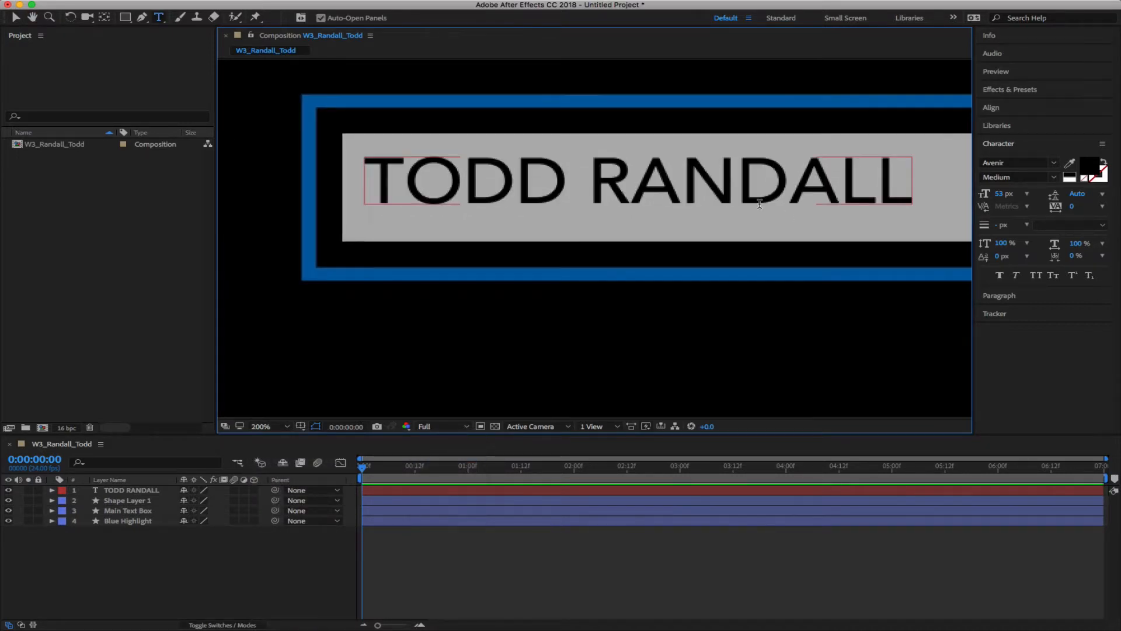
# Tighten the kerning between several letter pairs of the name, down to -60
pyautogui.click(799, 199)
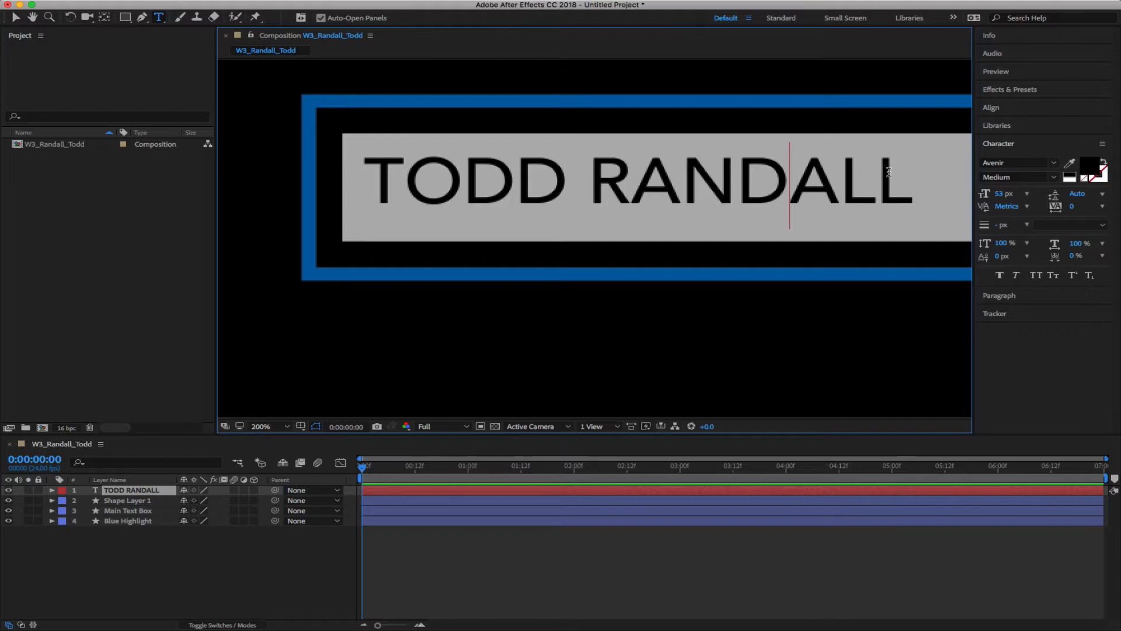
pyautogui.hotkey('alt', 'Left')
pyautogui.hotkey('alt', 'Left')
pyautogui.hotkey('alt', 'Left')
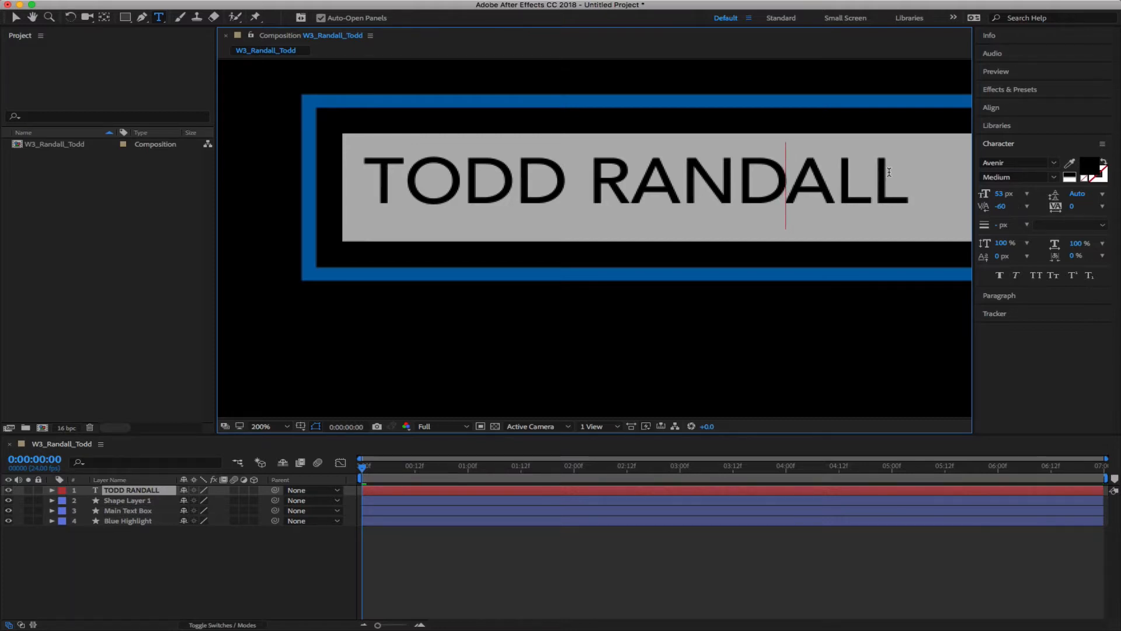
pyautogui.press('Left')
pyautogui.press('Left')
pyautogui.hotkey('alt', 'Left')
pyautogui.press('Right')
pyautogui.hotkey('alt', 'Left')
pyautogui.hotkey('alt', 'Left')
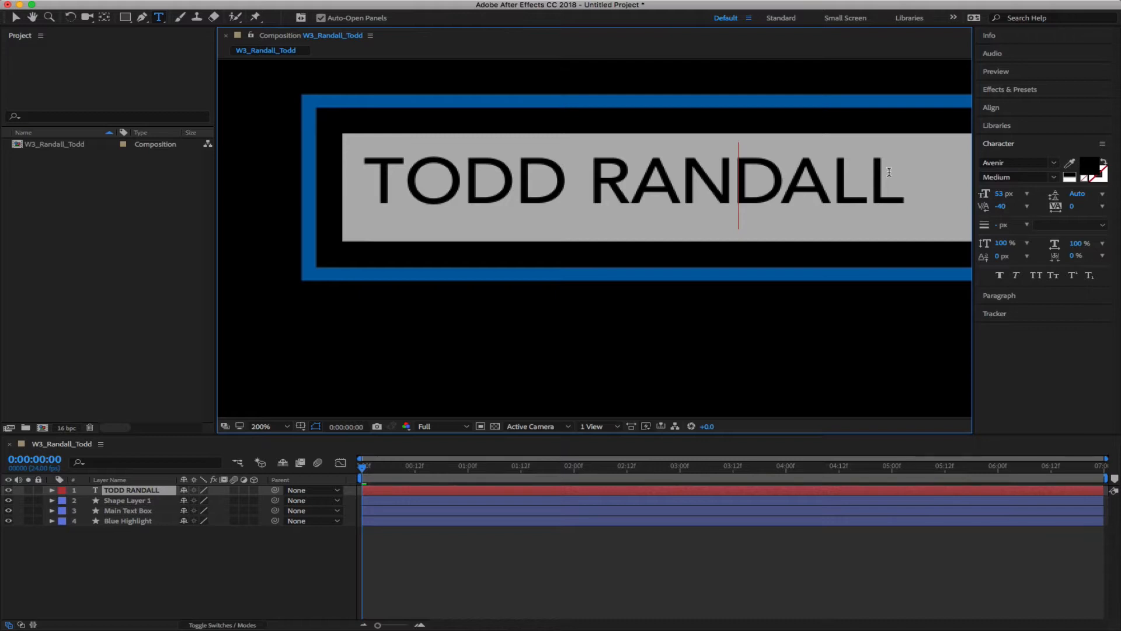
pyautogui.hotkey('alt', 'Left')
pyautogui.press('Left')
pyautogui.press('Left')
pyautogui.press('Left')
pyautogui.press('Left')
pyautogui.press('Left')
pyautogui.press('Left')
pyautogui.press('Left')
pyautogui.hotkey('alt', 'Left')
pyautogui.hotkey('alt', 'Left')
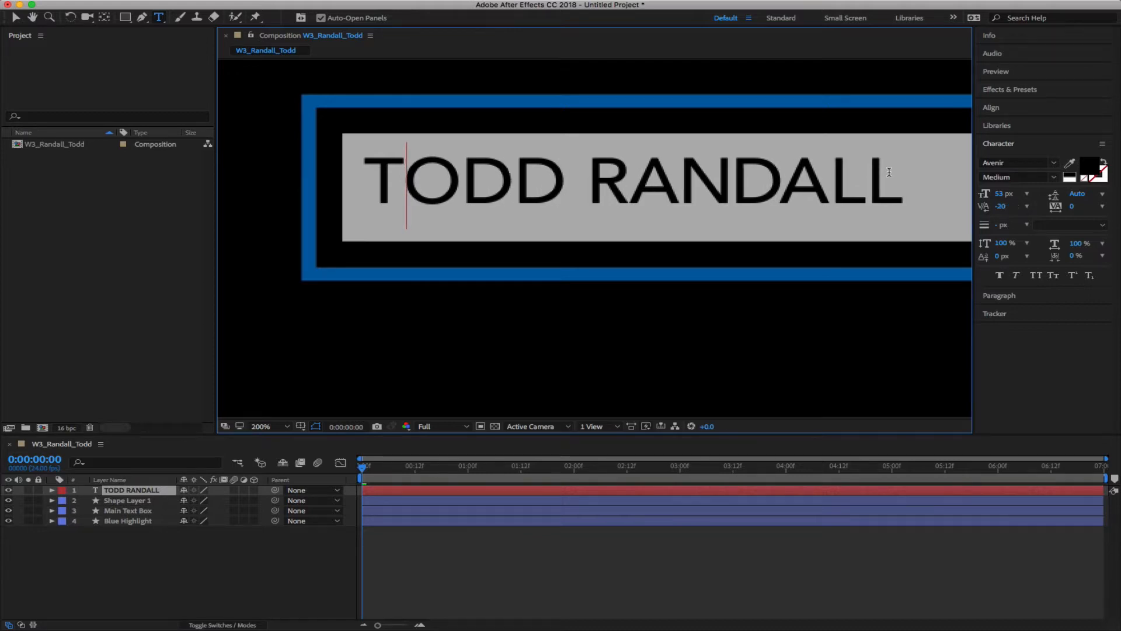
pyautogui.press('Right')
pyautogui.press('Right')
pyautogui.press('Right')
pyautogui.press('Left')
pyautogui.press('Right')
pyautogui.press('Right')
pyautogui.press('Right')
pyautogui.press('Right')
pyautogui.press('Right')
pyautogui.press('Right')
pyautogui.press('Right')
pyautogui.press('Right')
pyautogui.click(243, 573)
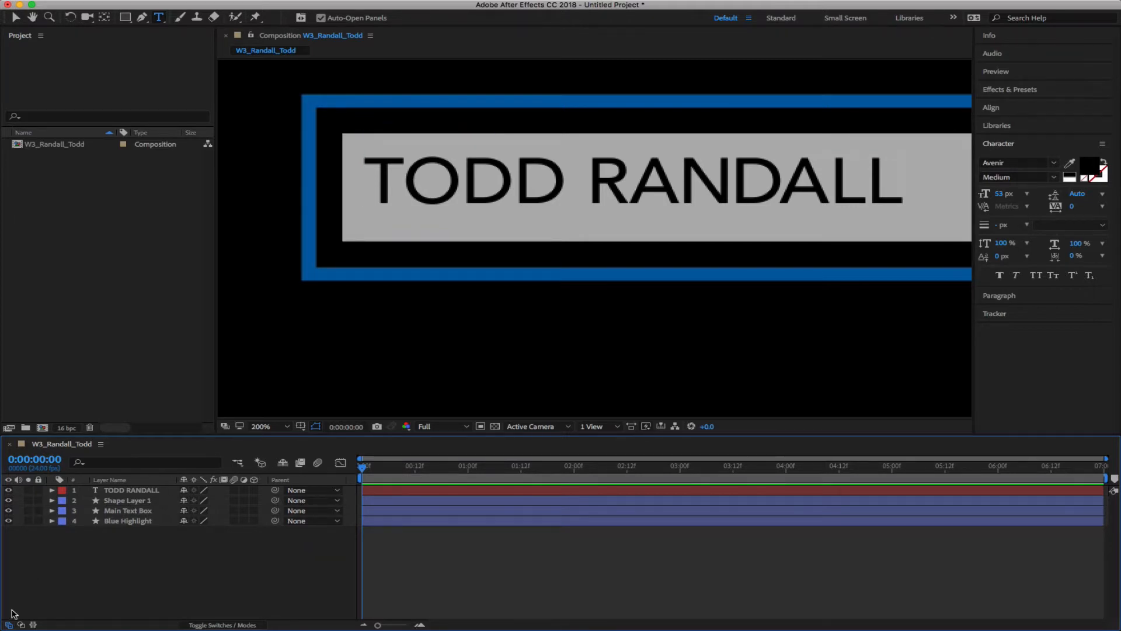
# Slide the name text layer right within the grey box at 100% view
pyautogui.click(153, 492)
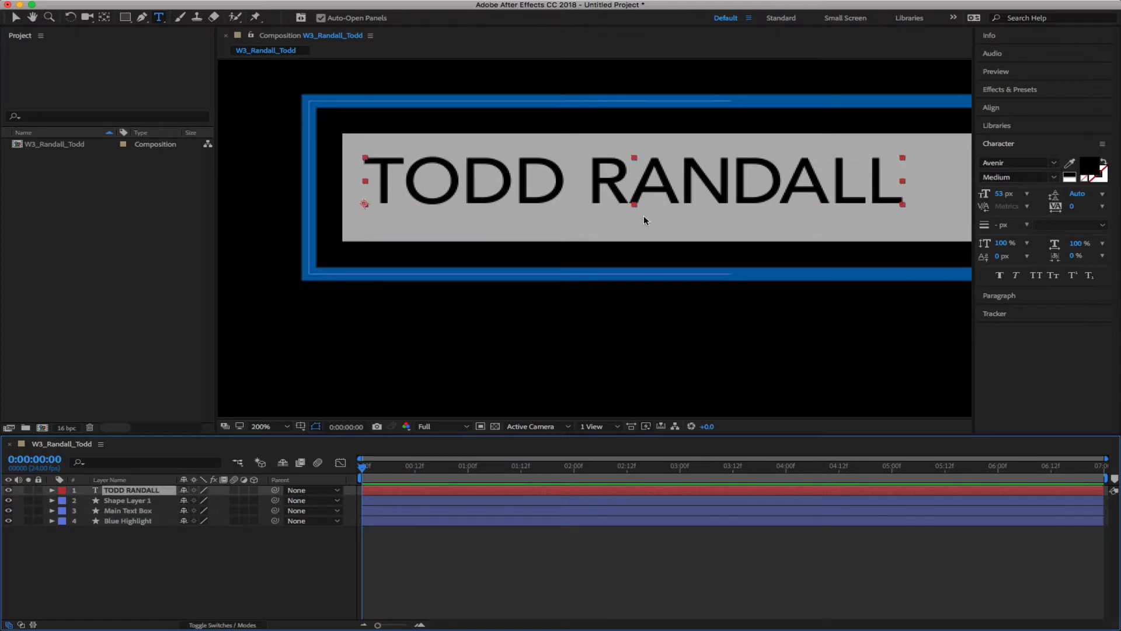
pyautogui.press('v')
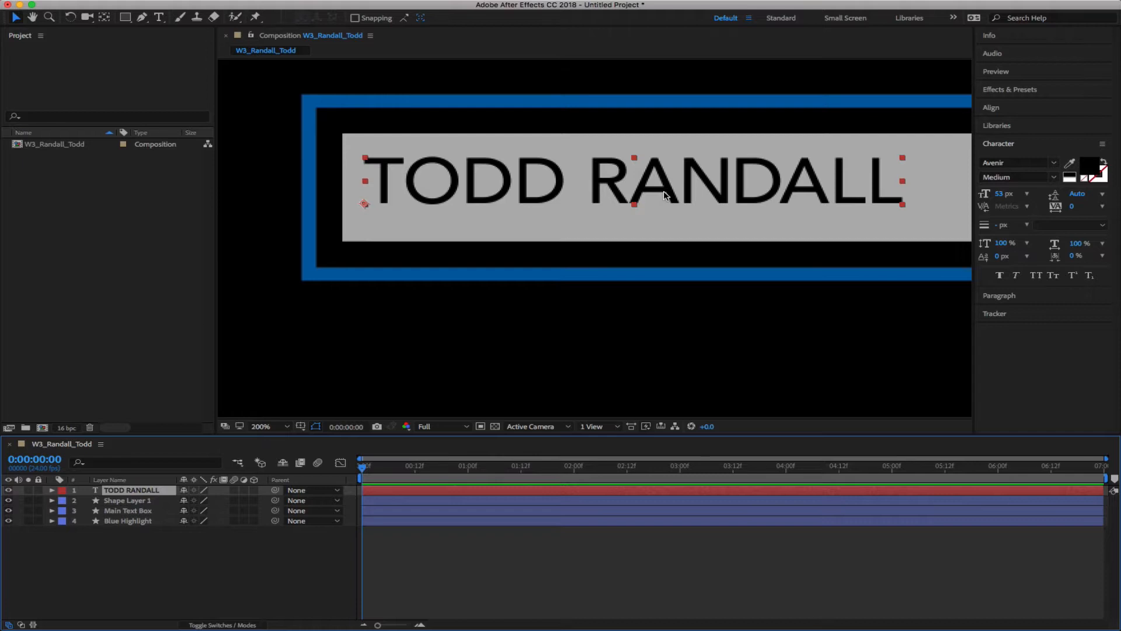
pyautogui.press(',')
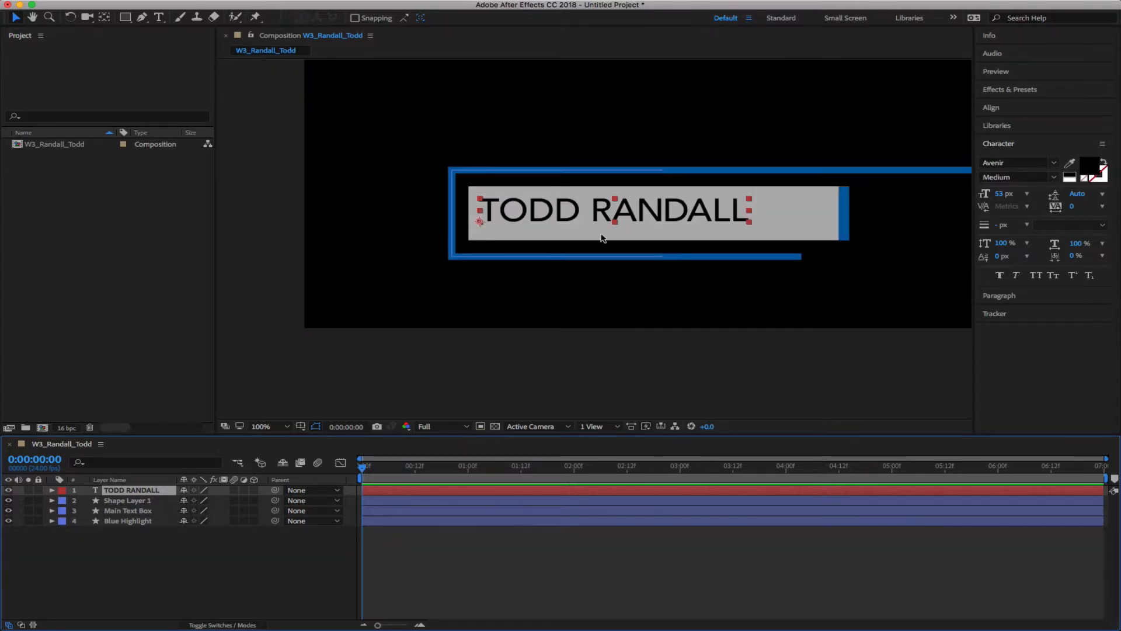
pyautogui.moveTo(652, 220)
pyautogui.mouseDown()
pyautogui.moveTo(723, 217)
pyautogui.moveTo(652, 218)
pyautogui.mouseUp()
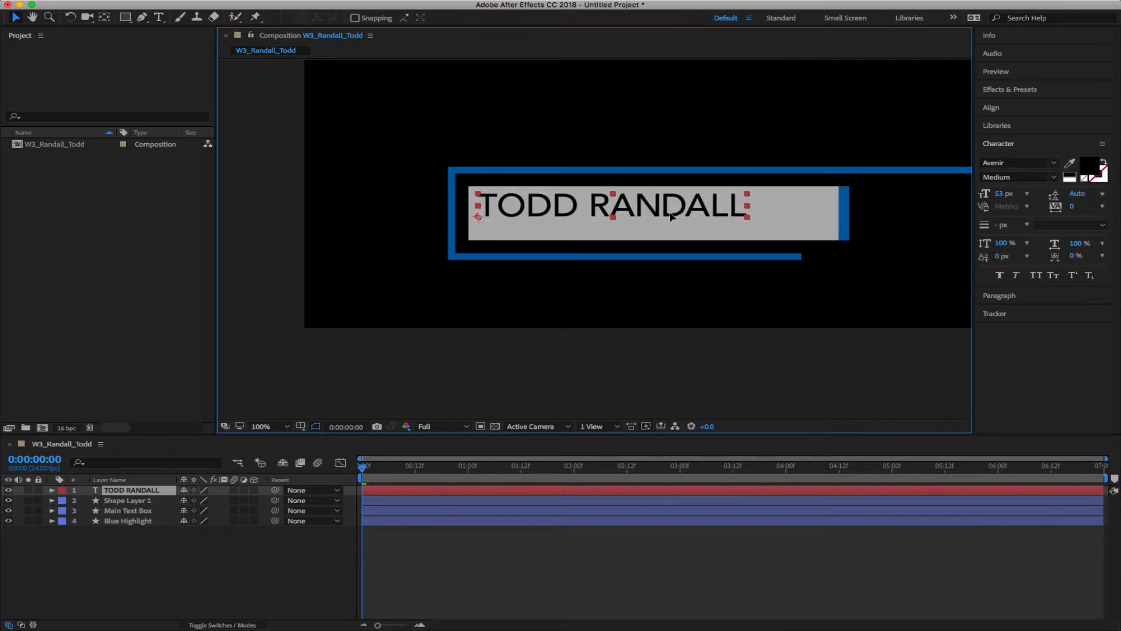
pyautogui.click(244, 572)
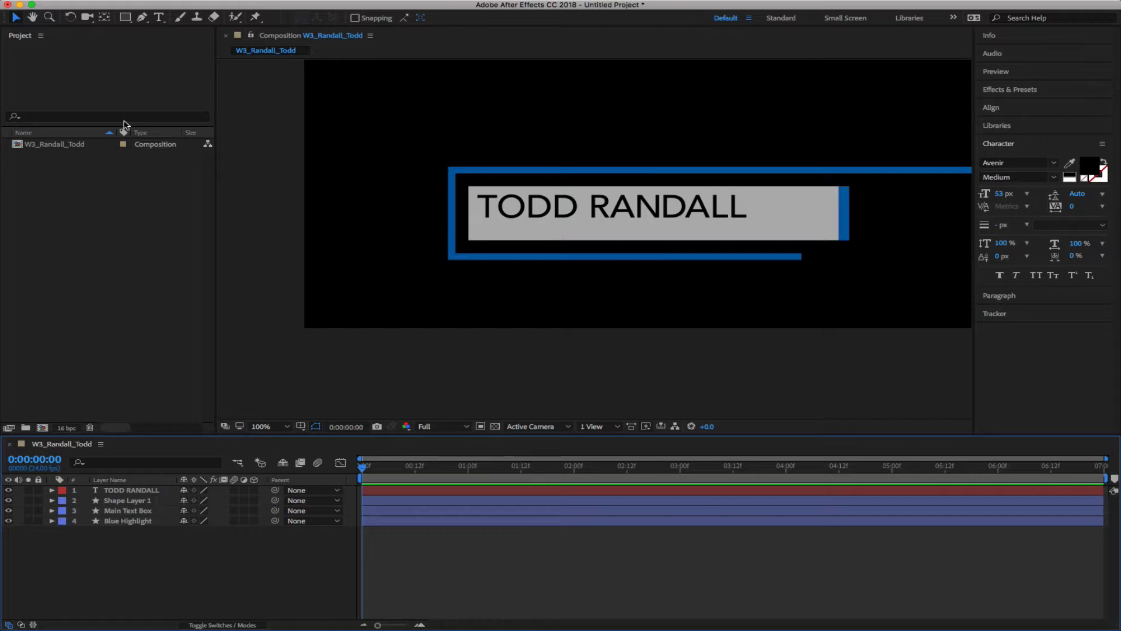
pyautogui.click(159, 17)
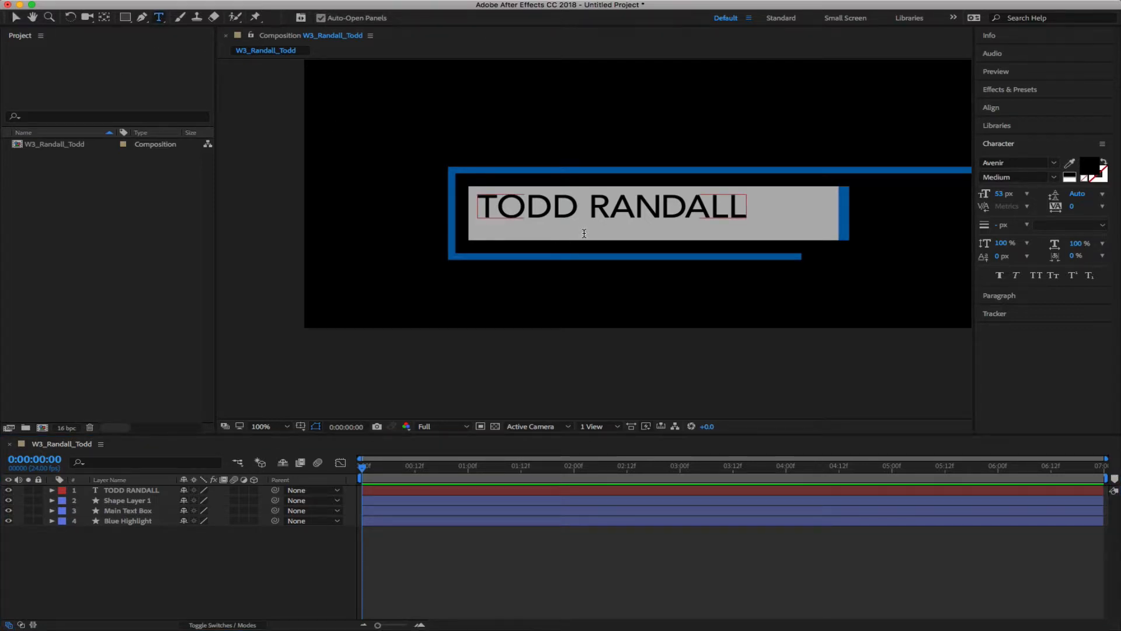
# Add a text layer reading 'Instructor' and place it beneath TODD RANDALL
pyautogui.click(793, 221)
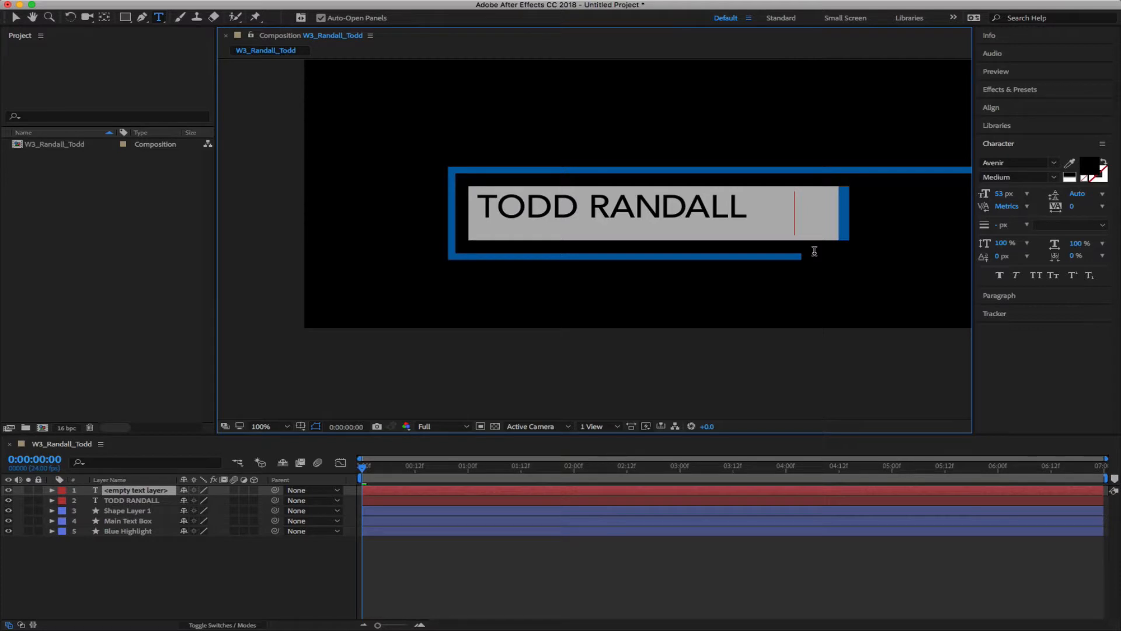
pyautogui.write('INSTRUCTORv')
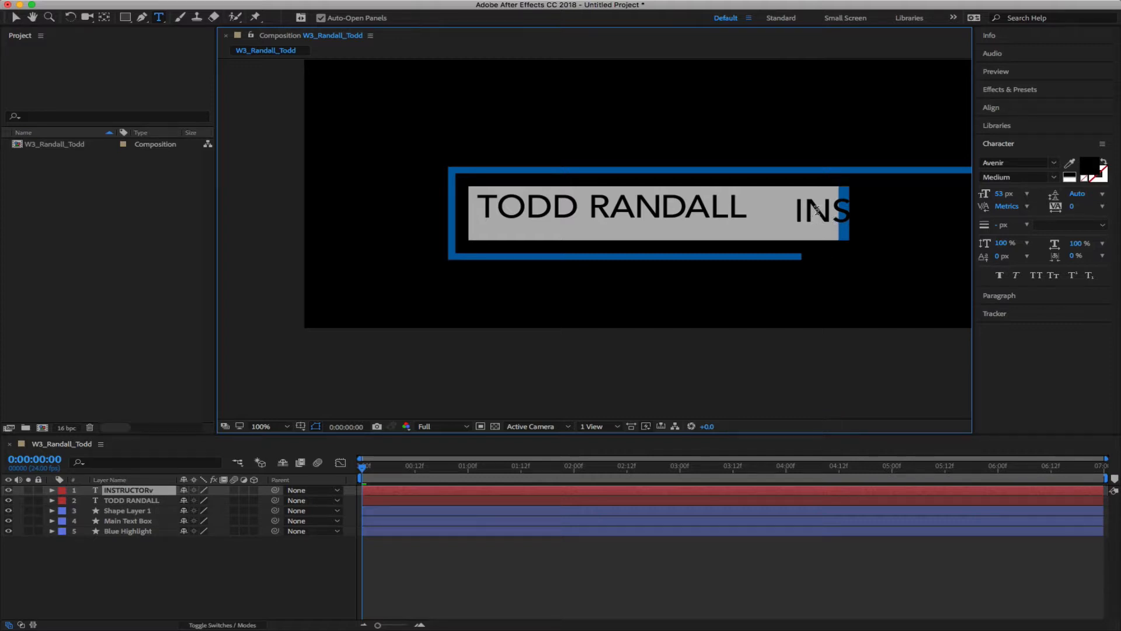
pyautogui.moveTo(740, 239); pyautogui.dragTo(473, 251)
pyautogui.press('Left')
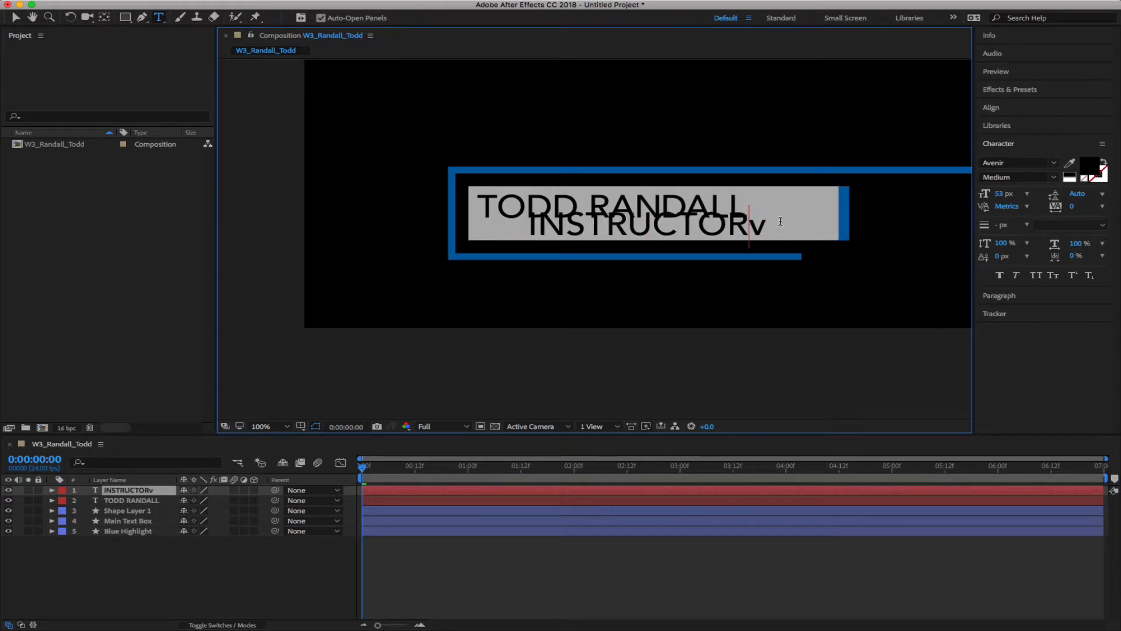
pyautogui.press('BackSpace')
pyautogui.moveTo(729, 222); pyautogui.dragTo(626, 224)
pyautogui.moveTo(749, 225); pyautogui.dragTo(536, 226)
pyautogui.write('n')
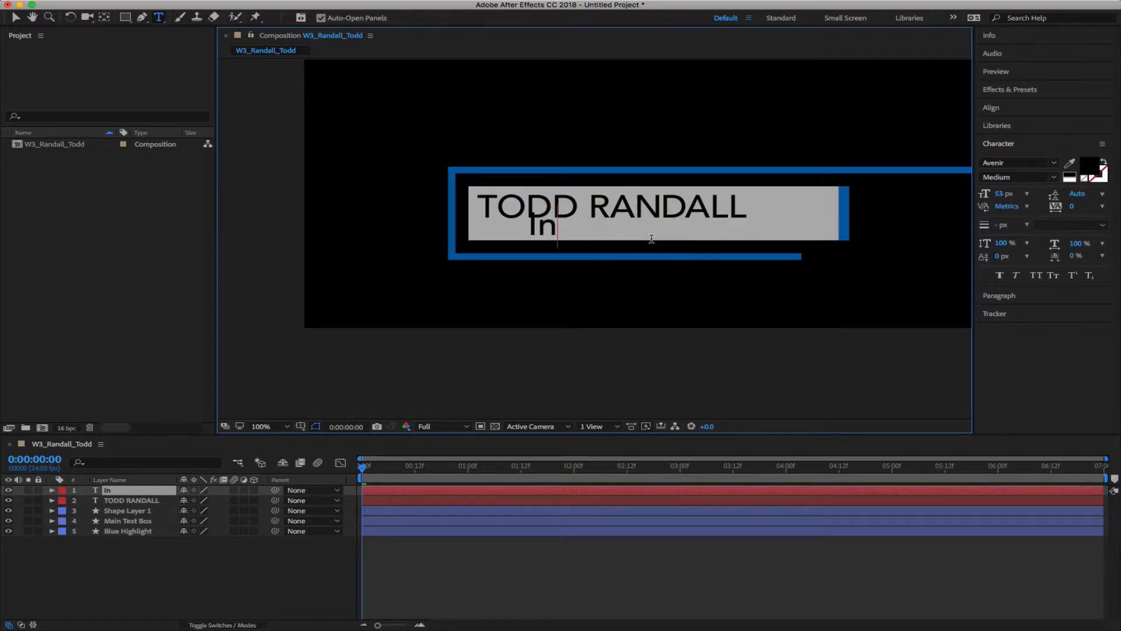
pyautogui.write('struc')
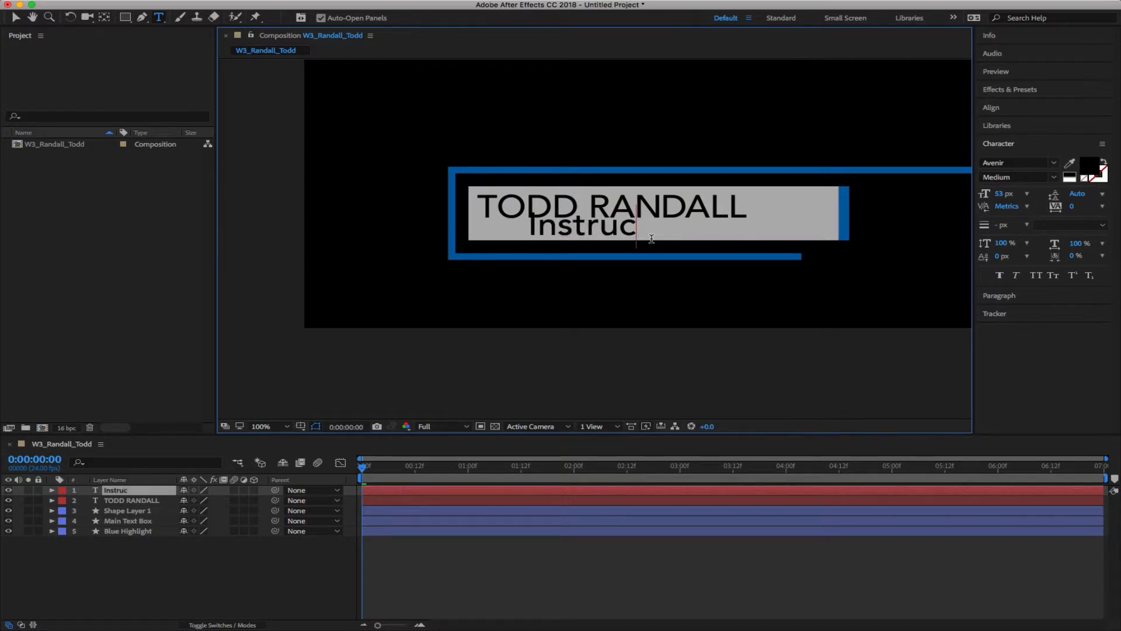
pyautogui.write('tor')
# Set the Instructor text in small caps at 38 px
pyautogui.press('super+a')
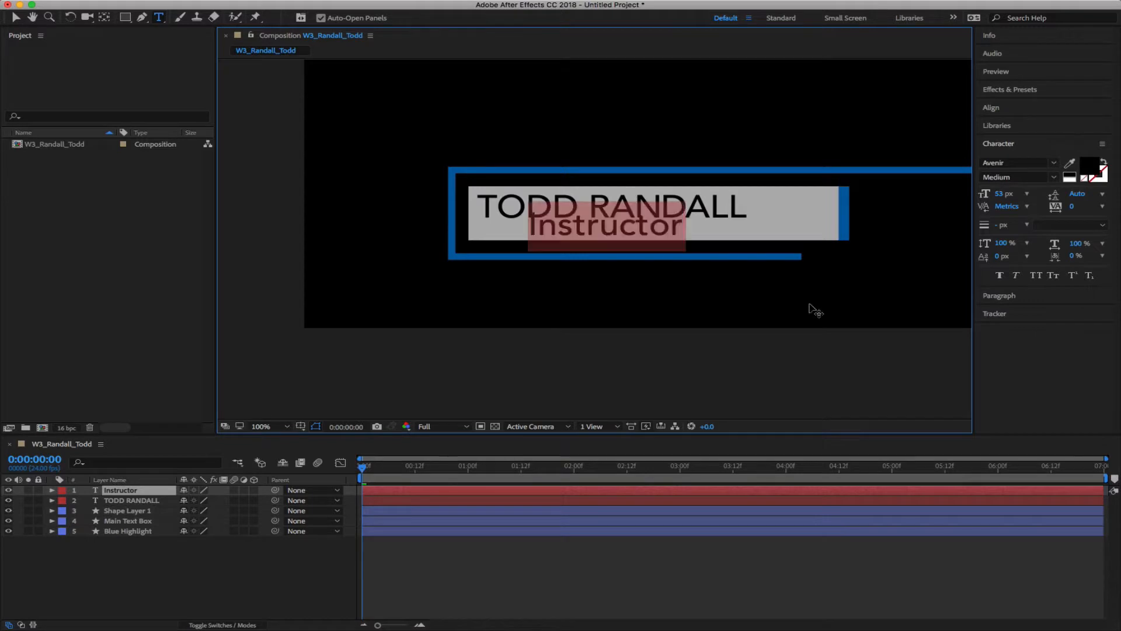
pyautogui.click(1054, 276)
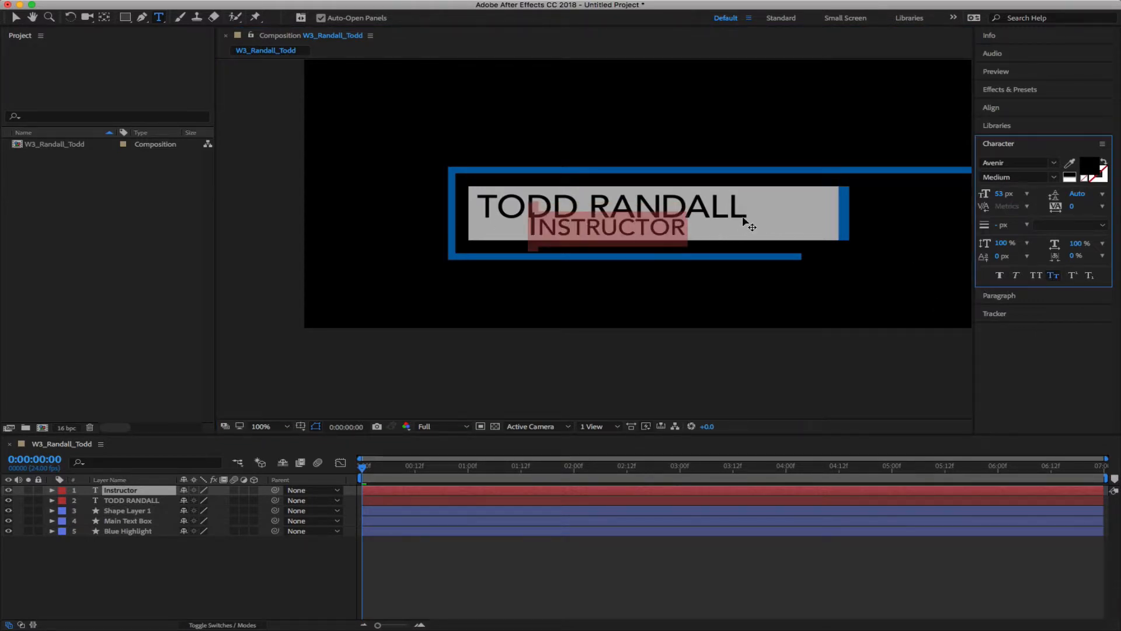
pyautogui.moveTo(1003, 194); pyautogui.dragTo(989, 198)
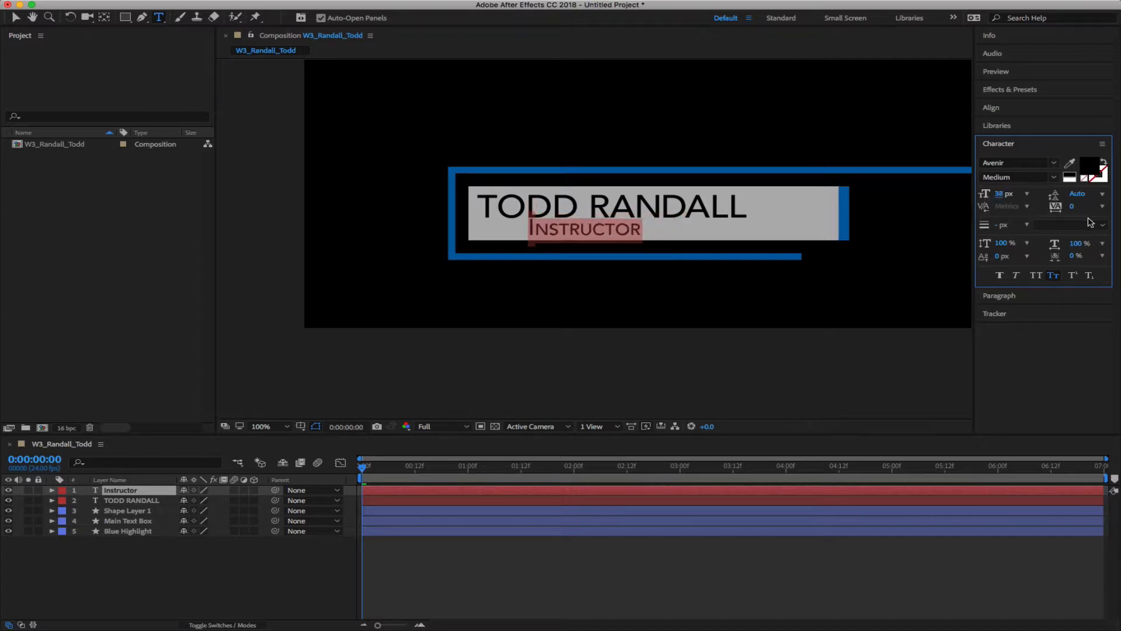
# Colour the INSTRUCTOR text dark grey
pyautogui.click(1088, 170)
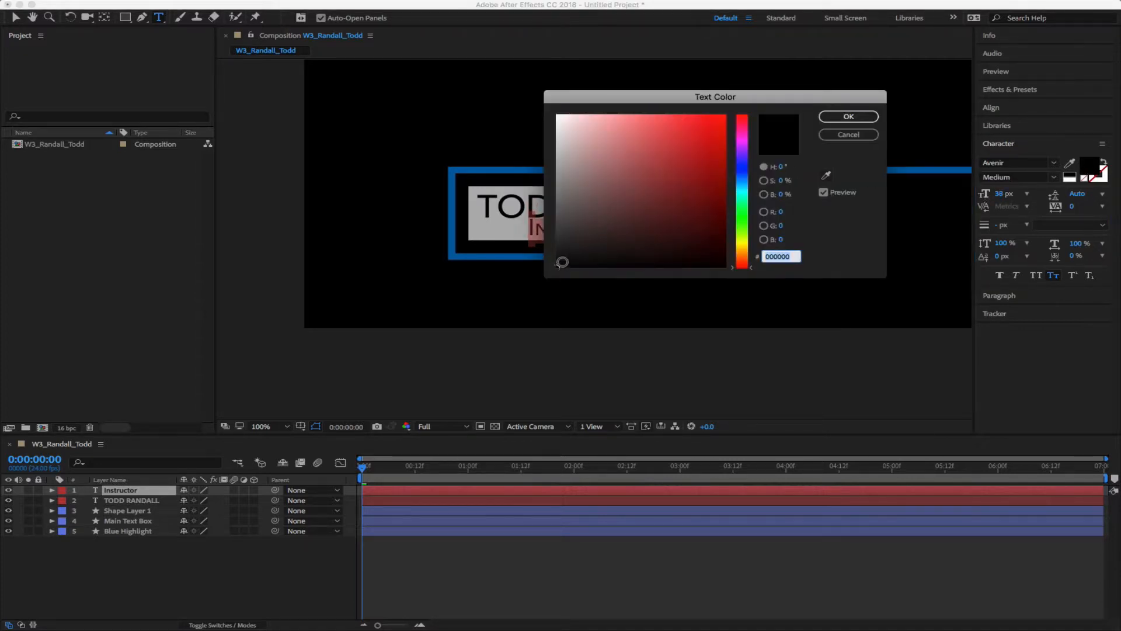
pyautogui.moveTo(561, 260)
pyautogui.mouseDown()
pyautogui.moveTo(546, 258)
pyautogui.moveTo(556, 251)
pyautogui.mouseUp()
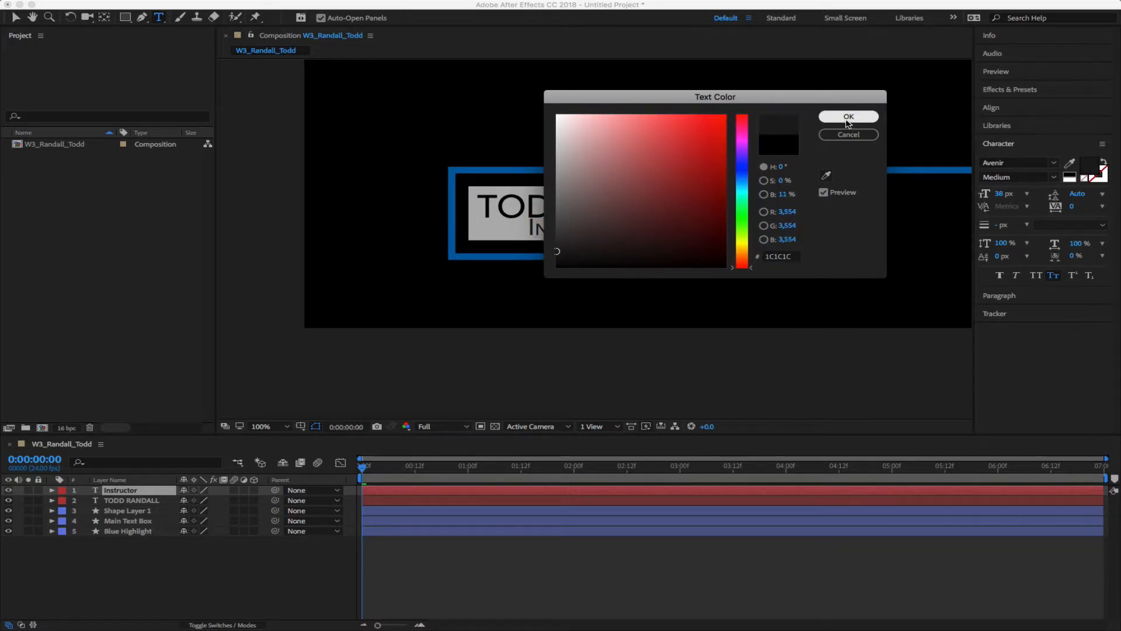
pyautogui.click(848, 117)
pyautogui.click(232, 587)
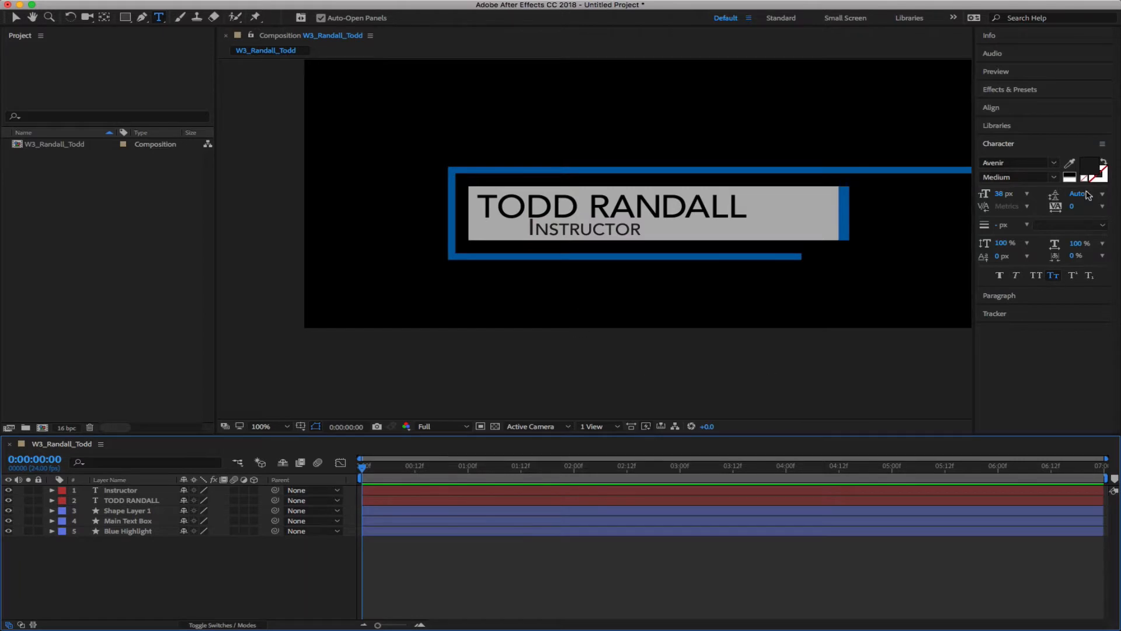
pyautogui.click(632, 227)
pyautogui.press('super+a')
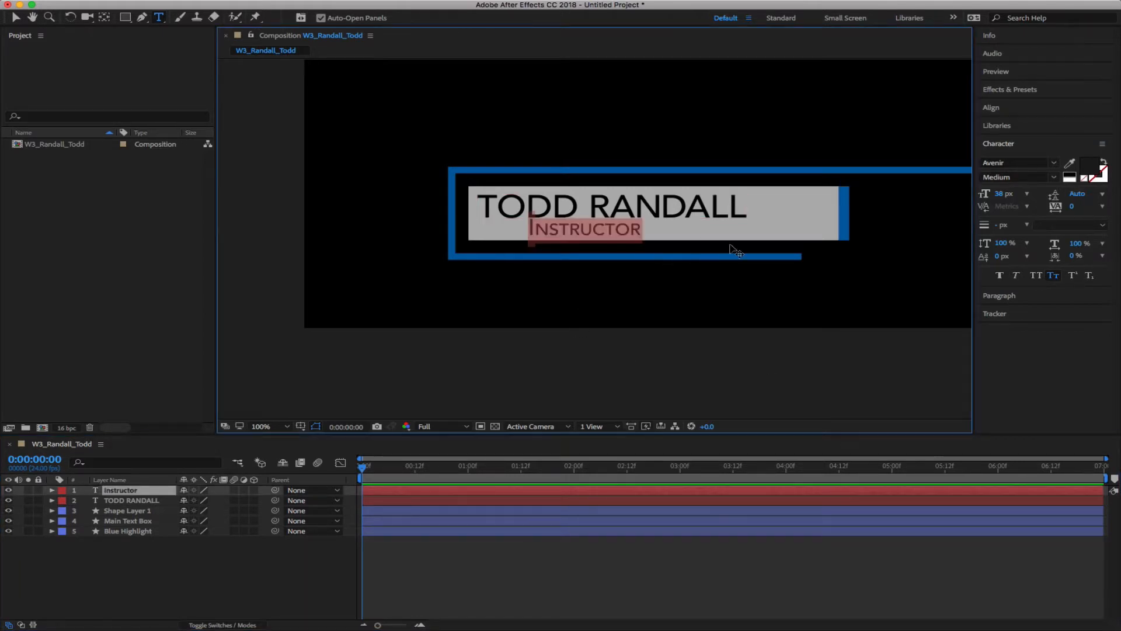
pyautogui.click(1094, 168)
pyautogui.moveTo(557, 251); pyautogui.dragTo(557, 228)
pyautogui.click(863, 121)
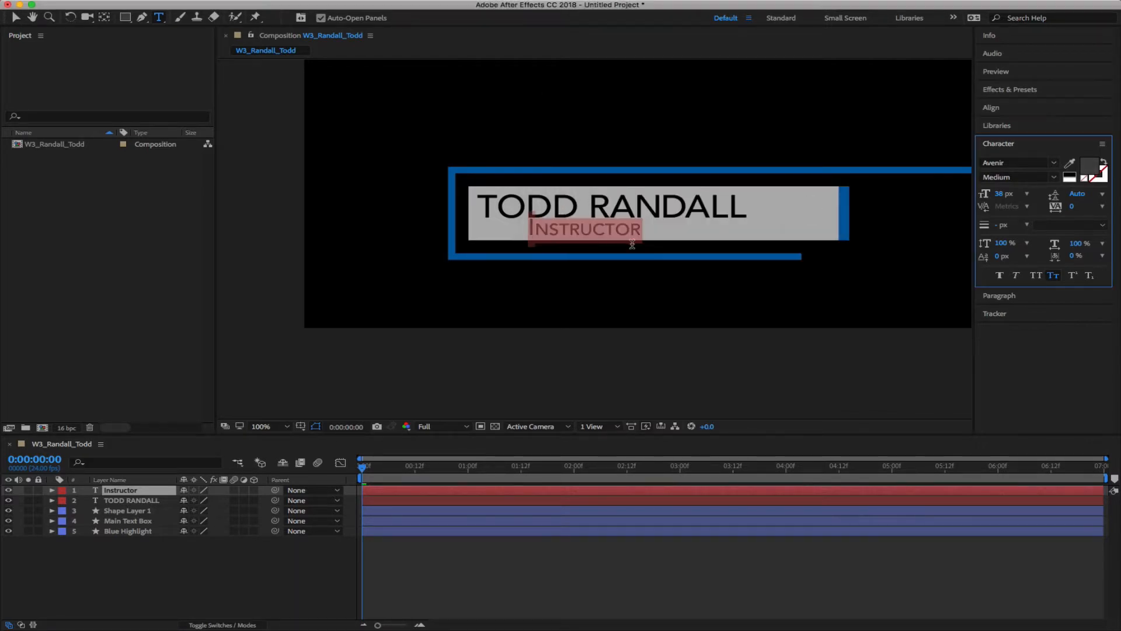
pyautogui.click(537, 226)
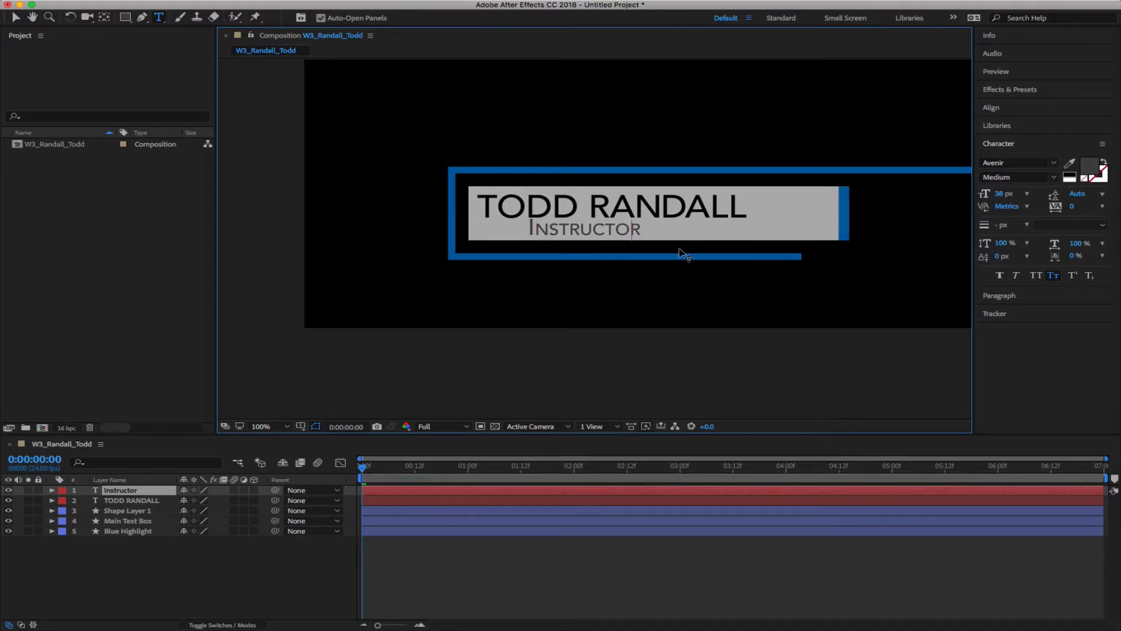
# Switch the subtitle from small caps to all caps and shrink it to 28 px
pyautogui.press('super+a')
pyautogui.click(1057, 276)
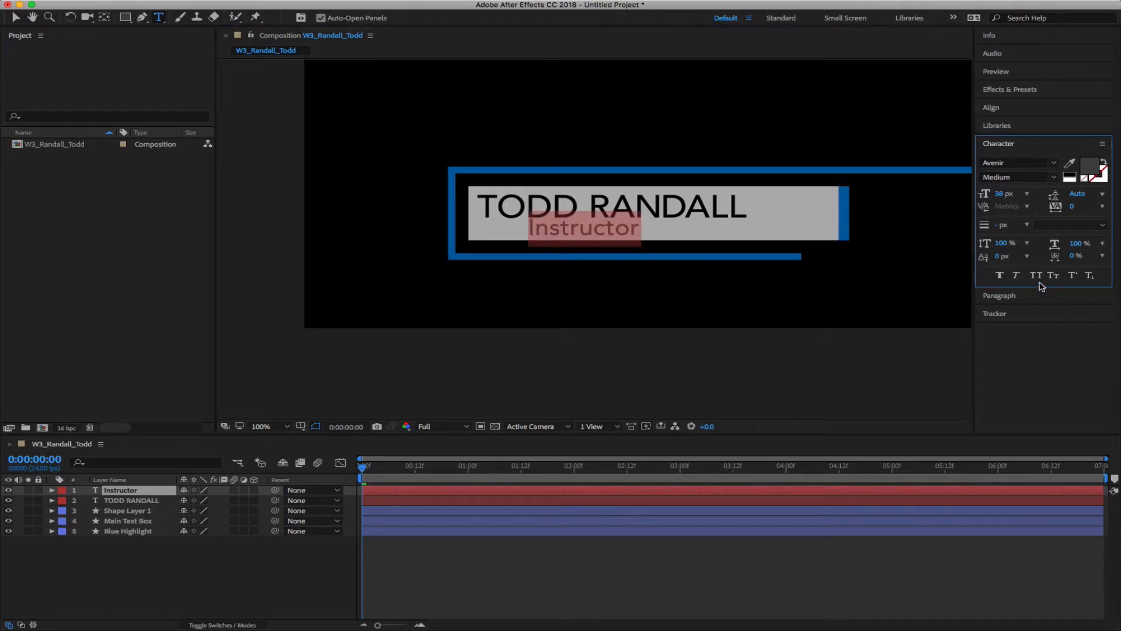
pyautogui.click(1036, 276)
pyautogui.moveTo(1004, 200); pyautogui.dragTo(980, 194)
pyautogui.click(292, 570)
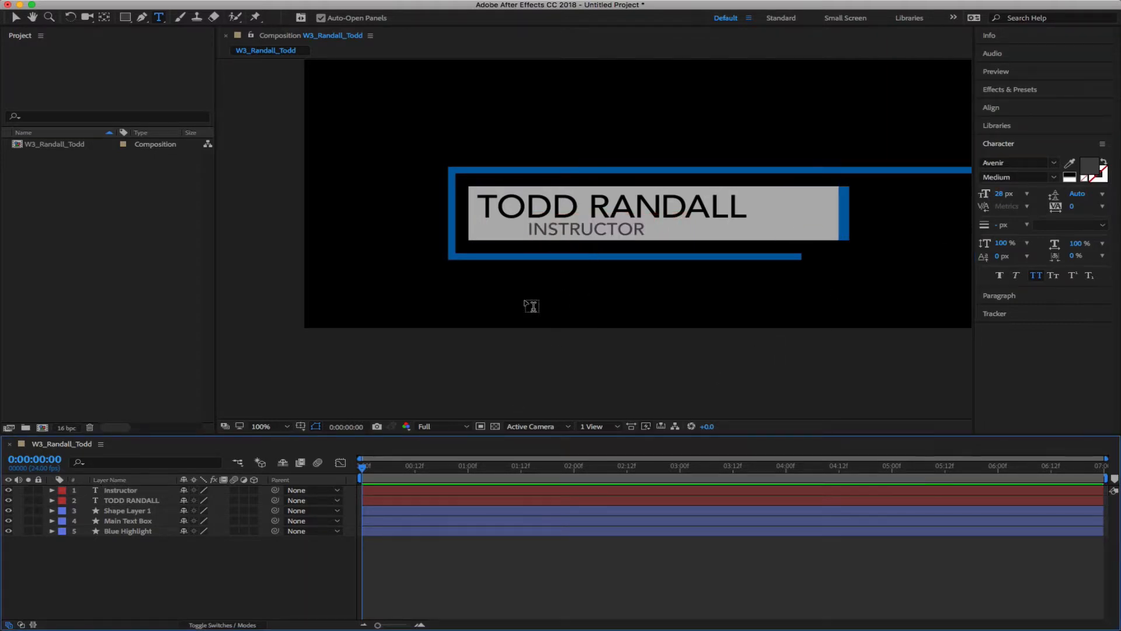
pyautogui.click(122, 490)
# Scrub the Instructor layer's Position X to bring the subtitle roughly under the name
pyautogui.press('p')
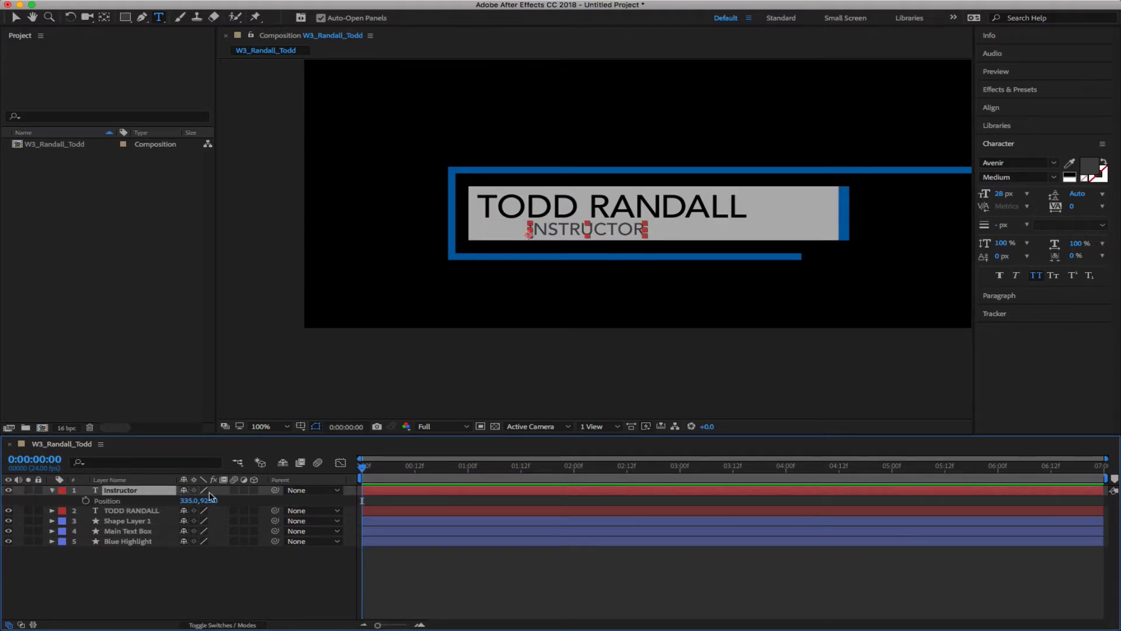
pyautogui.moveTo(188, 500); pyautogui.dragTo(283, 500)
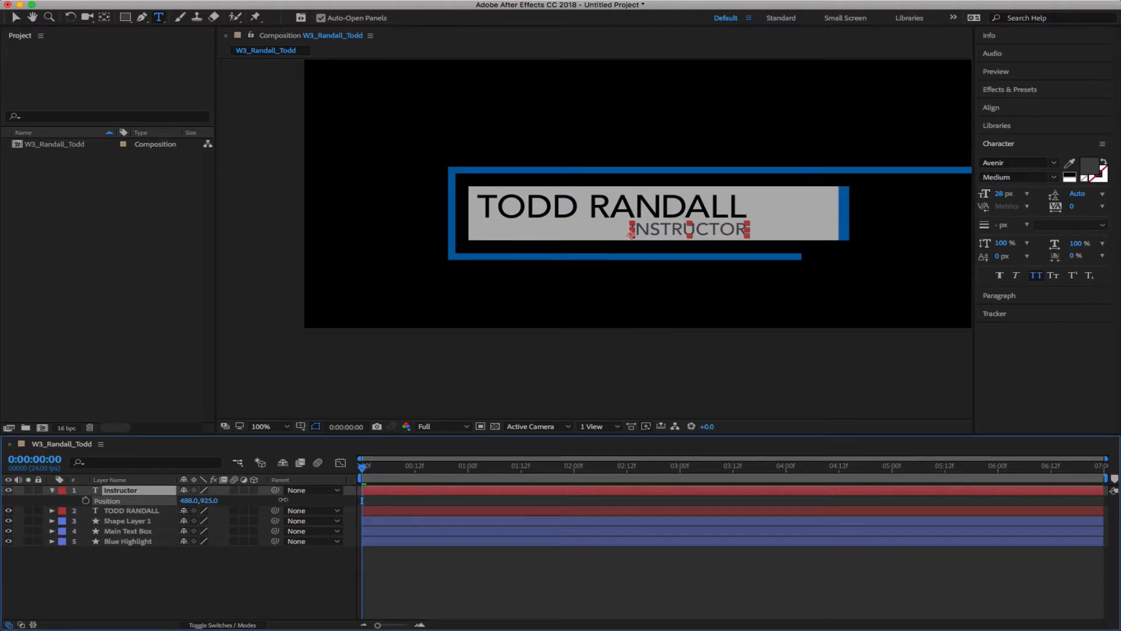
pyautogui.click(251, 585)
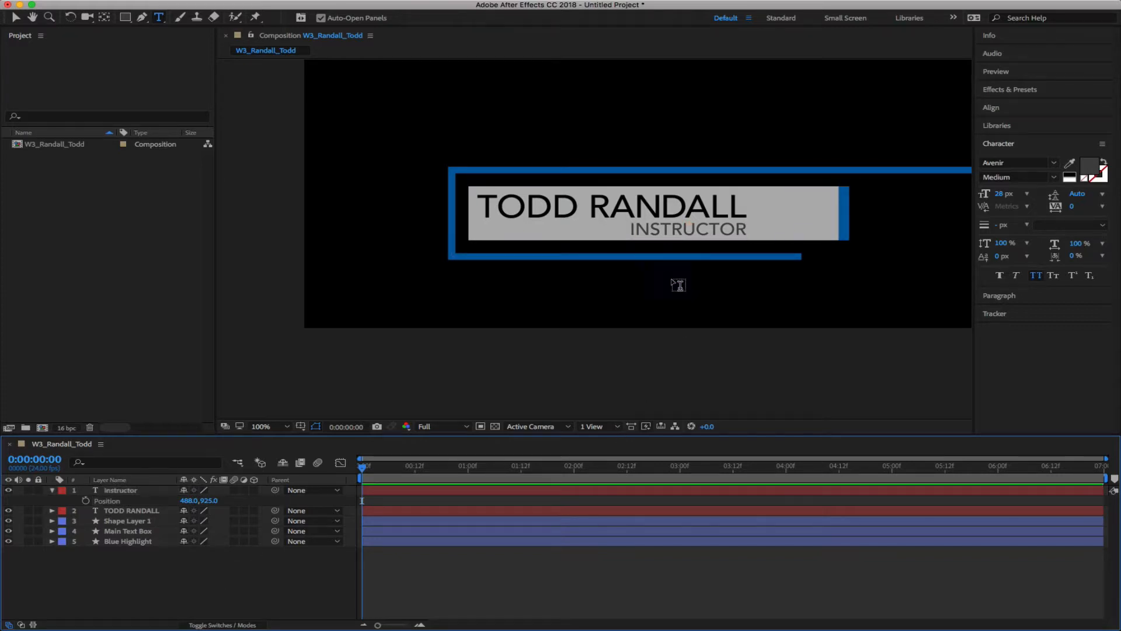
pyautogui.moveTo(188, 500); pyautogui.dragTo(275, 502)
pyautogui.click(205, 603)
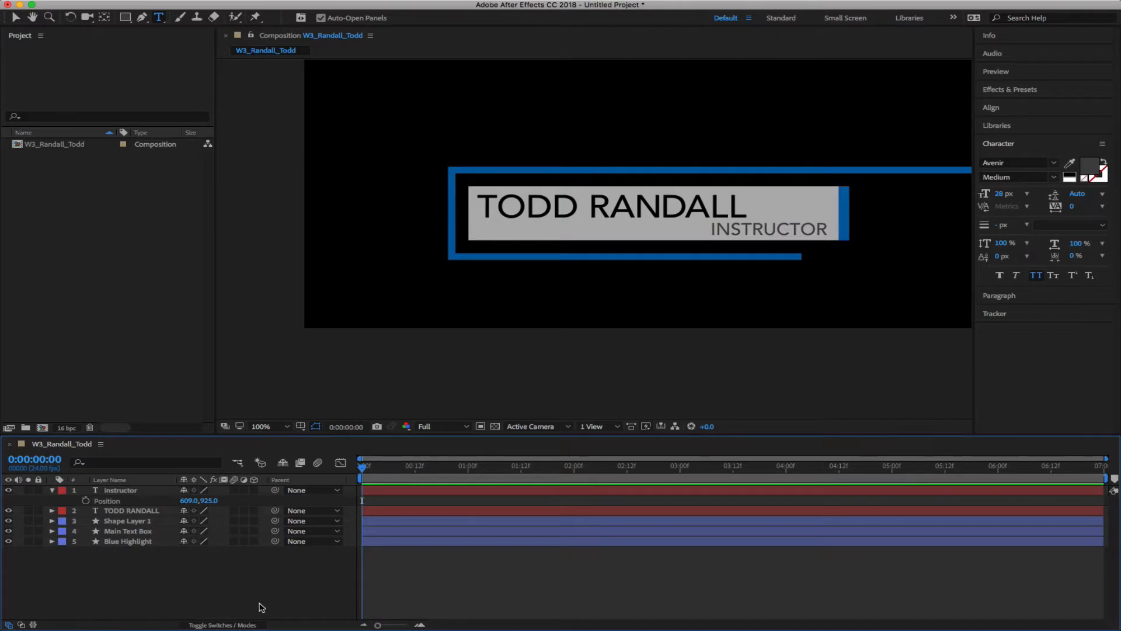
pyautogui.moveTo(188, 500); pyautogui.dragTo(114, 501)
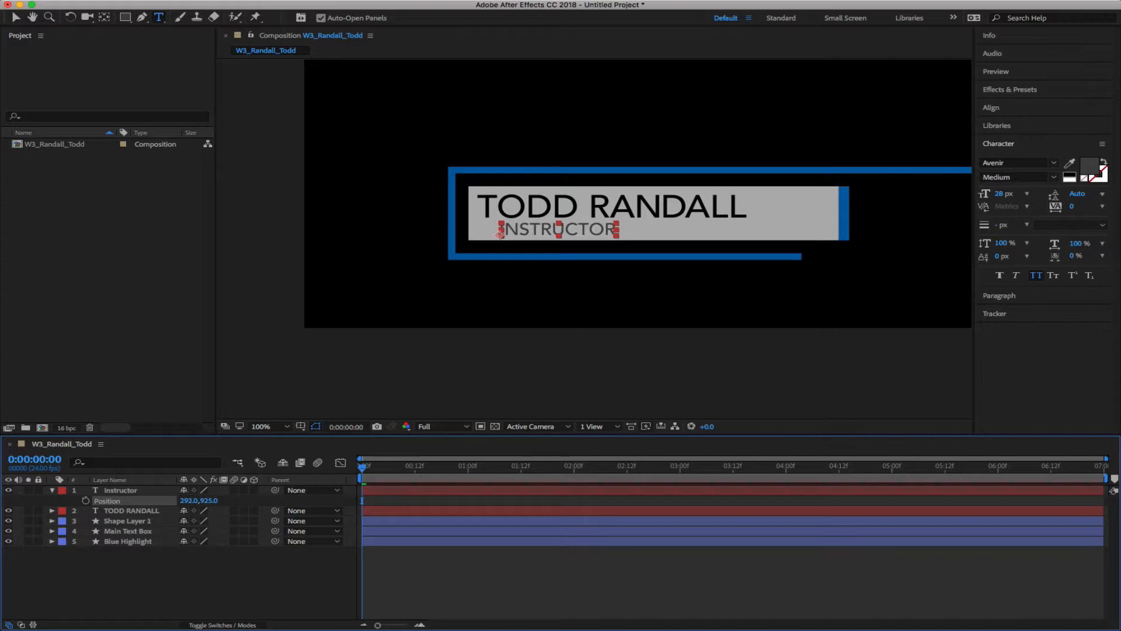
pyautogui.click(203, 582)
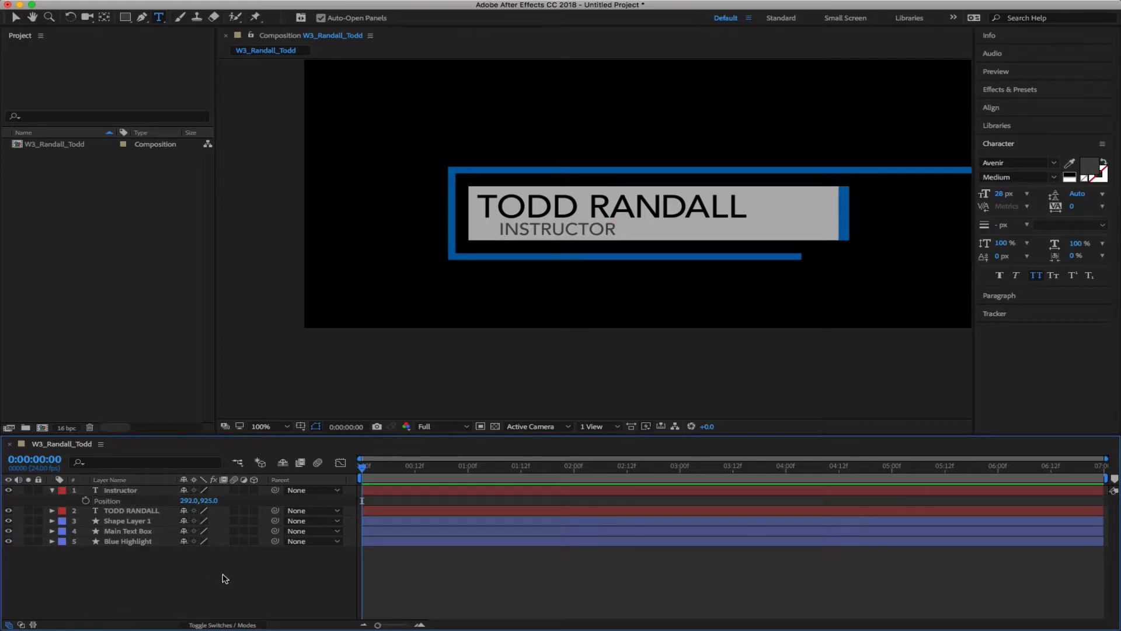
# Fine-tune INSTRUCTOR to position 294, 925 and collapse the layer
pyautogui.click(188, 500)
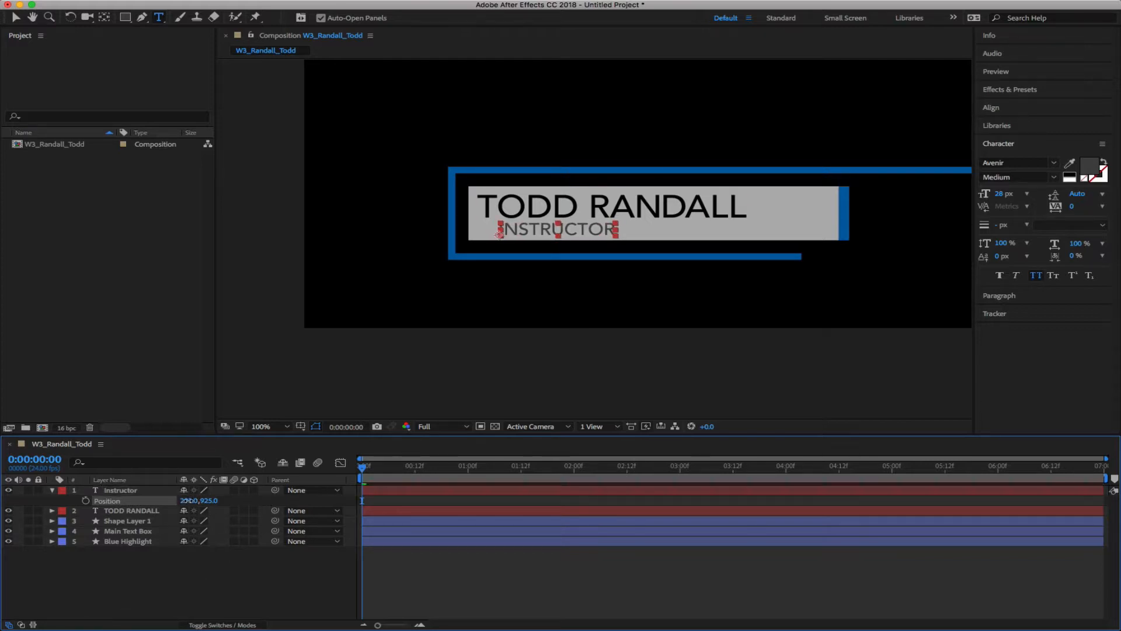
pyautogui.moveTo(188, 501); pyautogui.dragTo(189, 500)
pyautogui.click(251, 591)
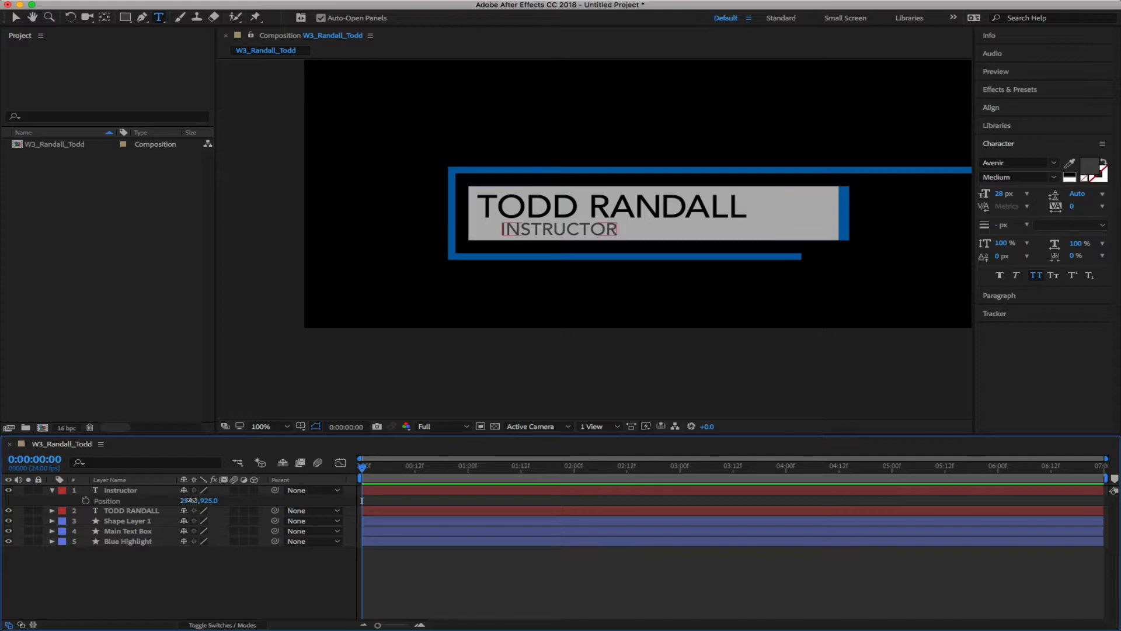
pyautogui.moveTo(188, 500); pyautogui.dragTo(183, 500)
pyautogui.click(213, 601)
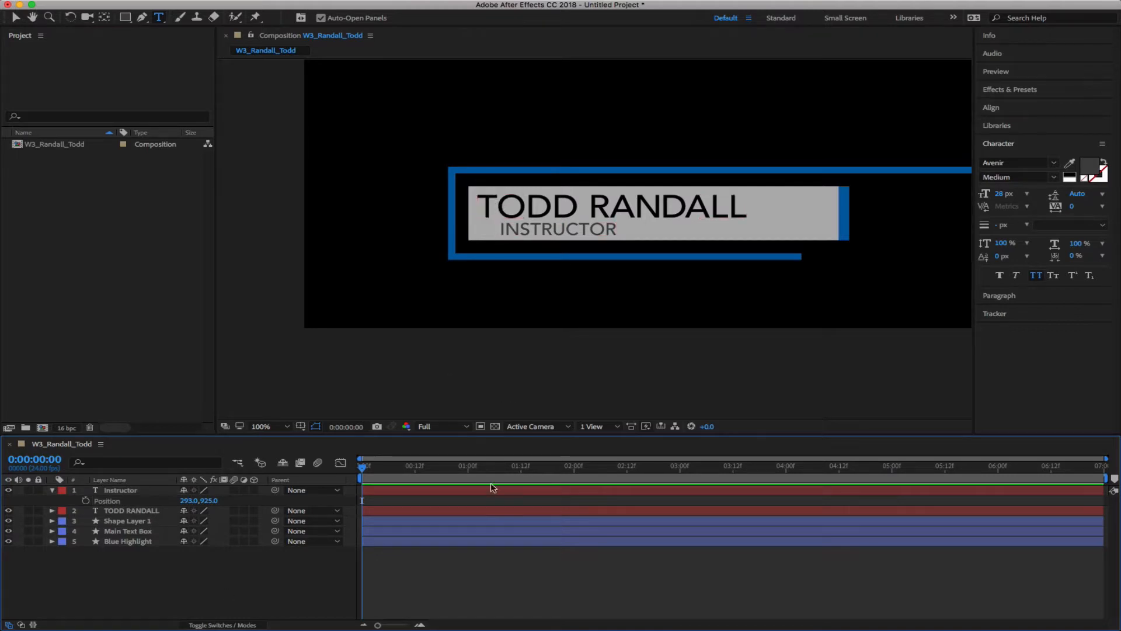
pyautogui.moveTo(183, 501); pyautogui.dragTo(182, 501)
pyautogui.click(297, 566)
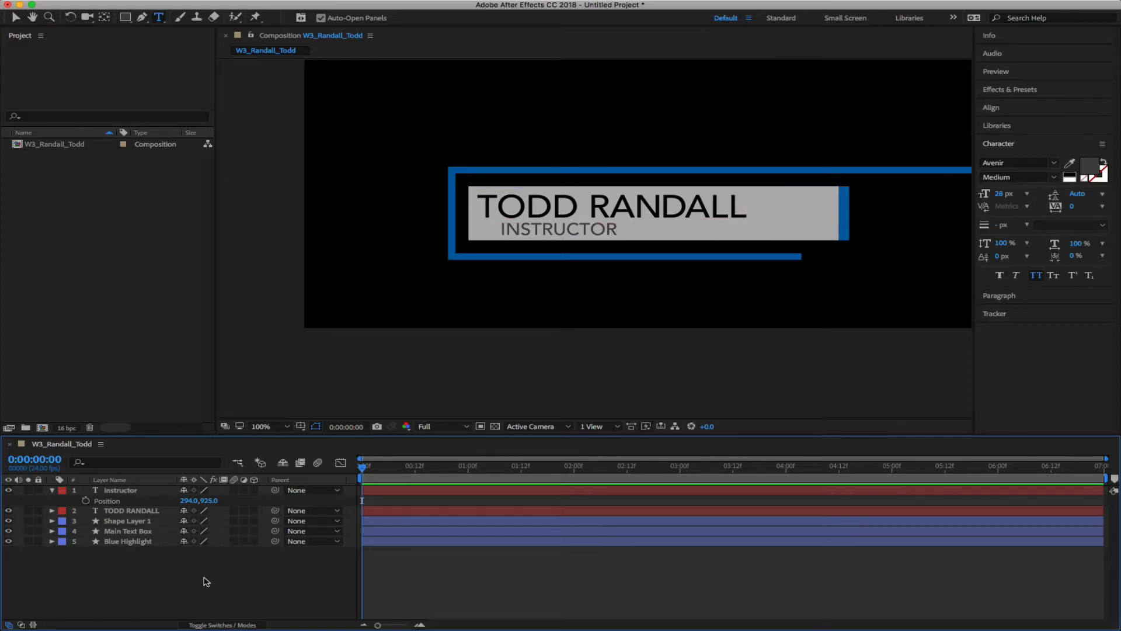
pyautogui.click(51, 491)
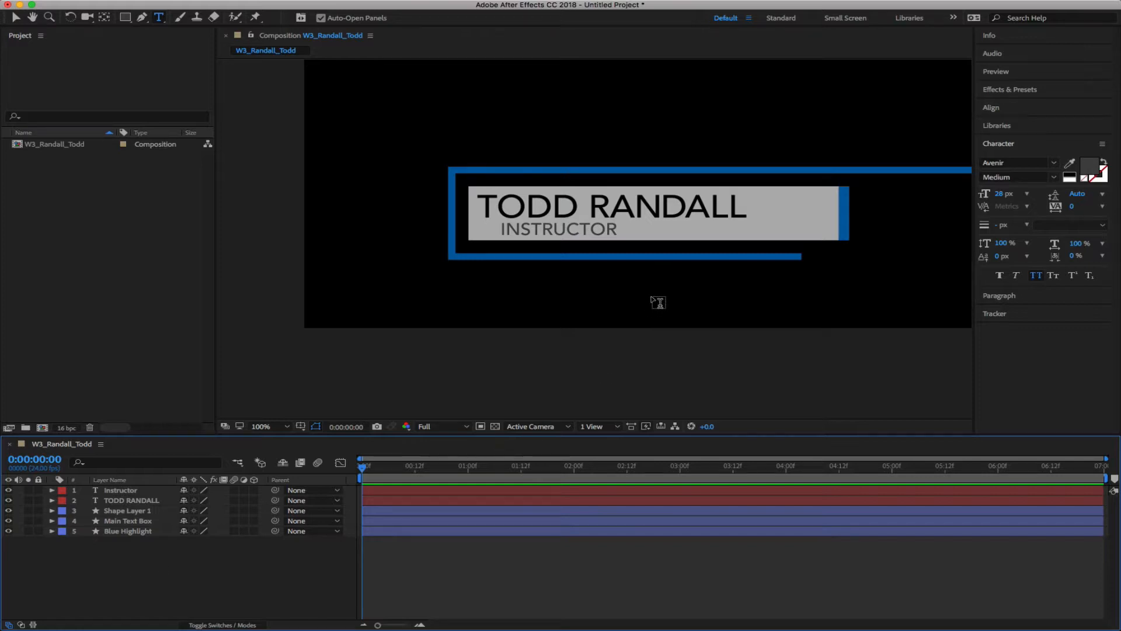
pyautogui.scroll(1, 658, 302)
pyautogui.scroll(-2, 659, 304)
# Zoom out to 50% to see the whole frame and overlay the Title/Action Safe guides
pyautogui.press('space')
pyautogui.moveTo(800, 150); pyautogui.dragTo(646, 261)
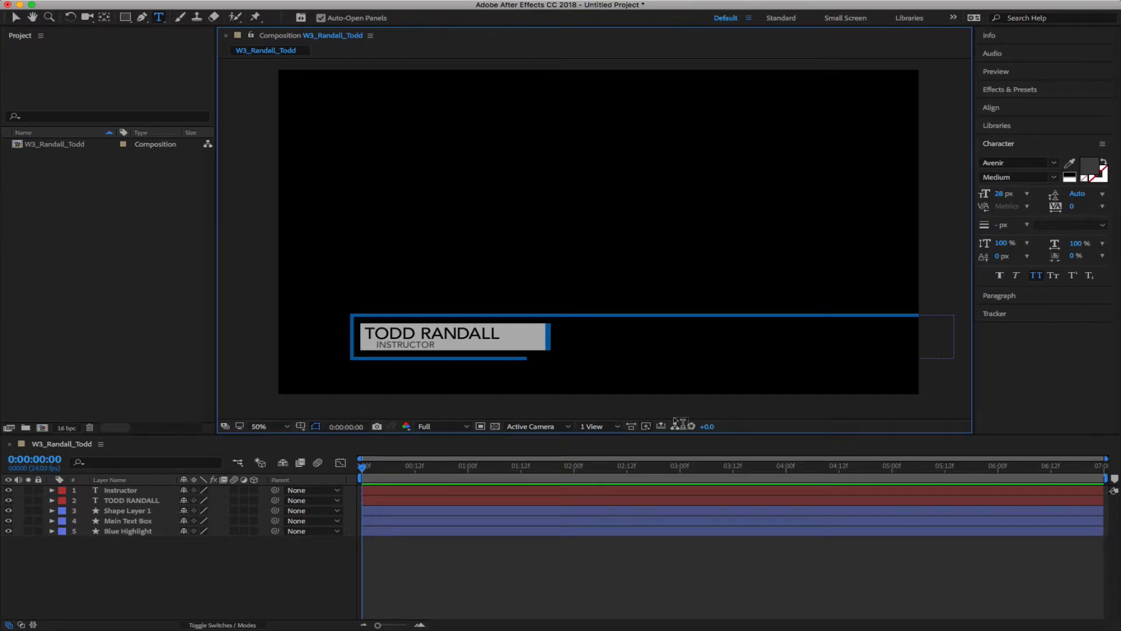
pyautogui.click(299, 428)
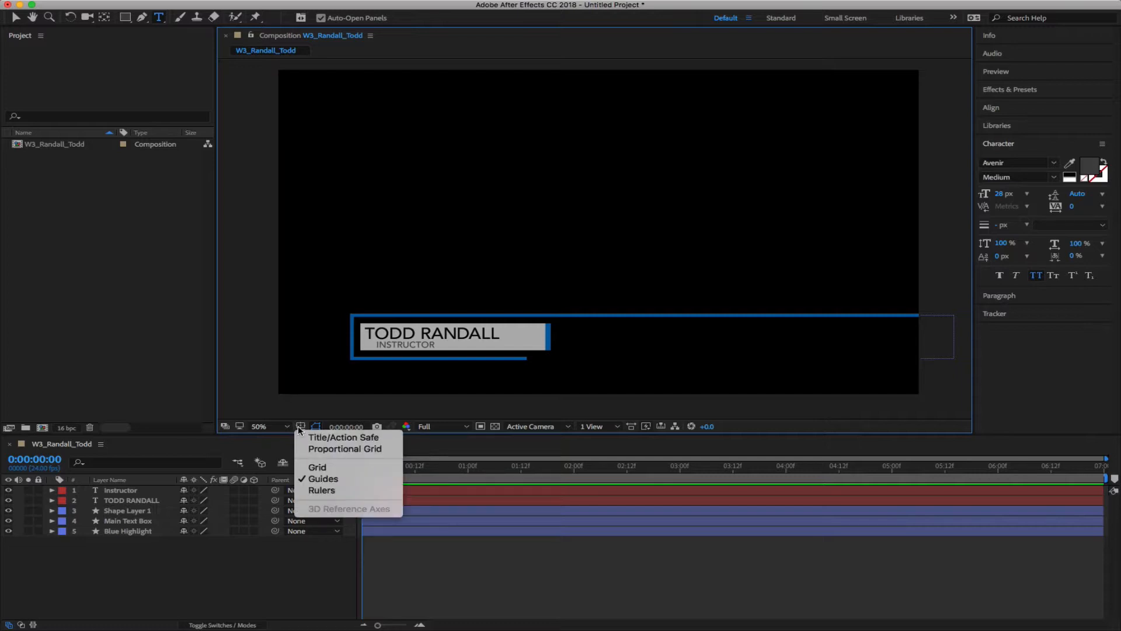
pyautogui.click(337, 438)
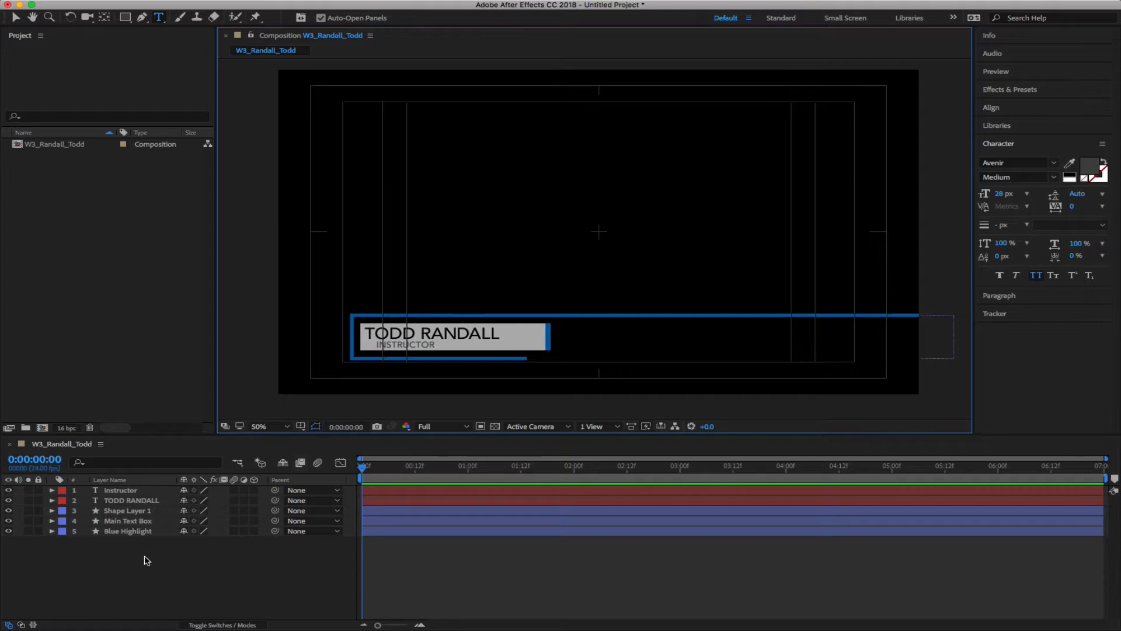
# Reveal Position on all five layers and shift the whole lower third together
pyautogui.press('super+a')
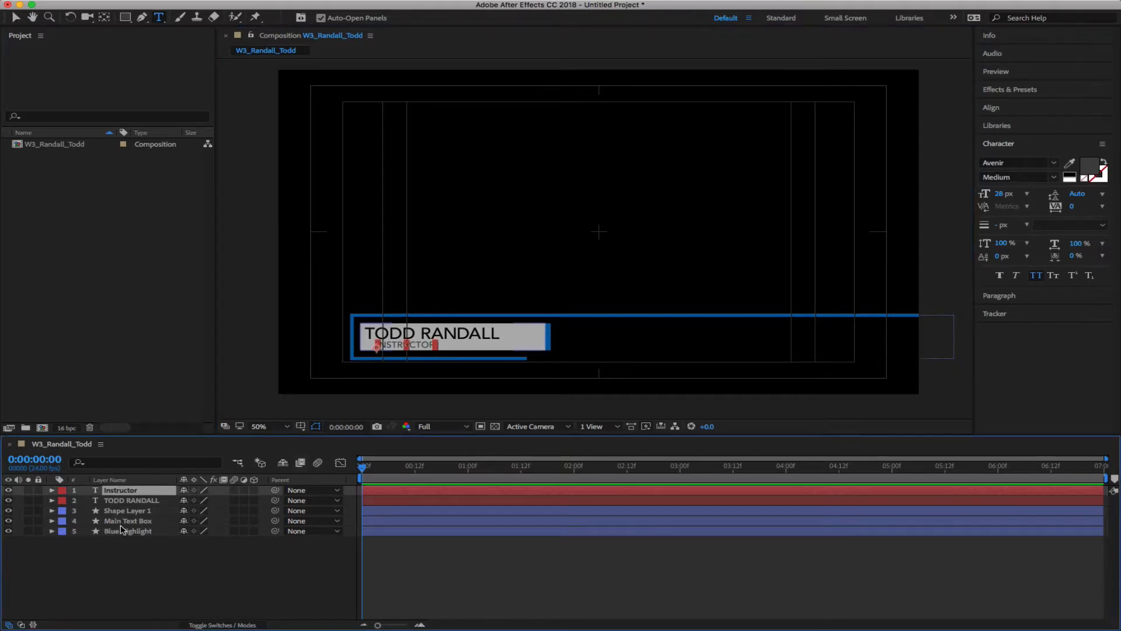
pyautogui.press('p')
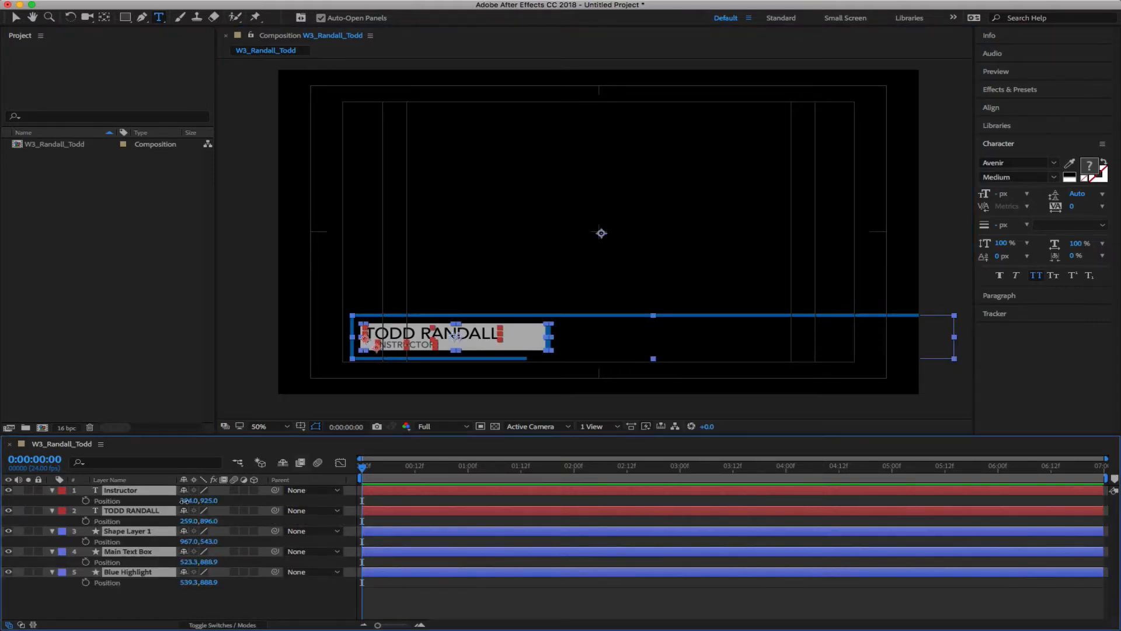
pyautogui.moveTo(186, 500); pyautogui.dragTo(233, 501)
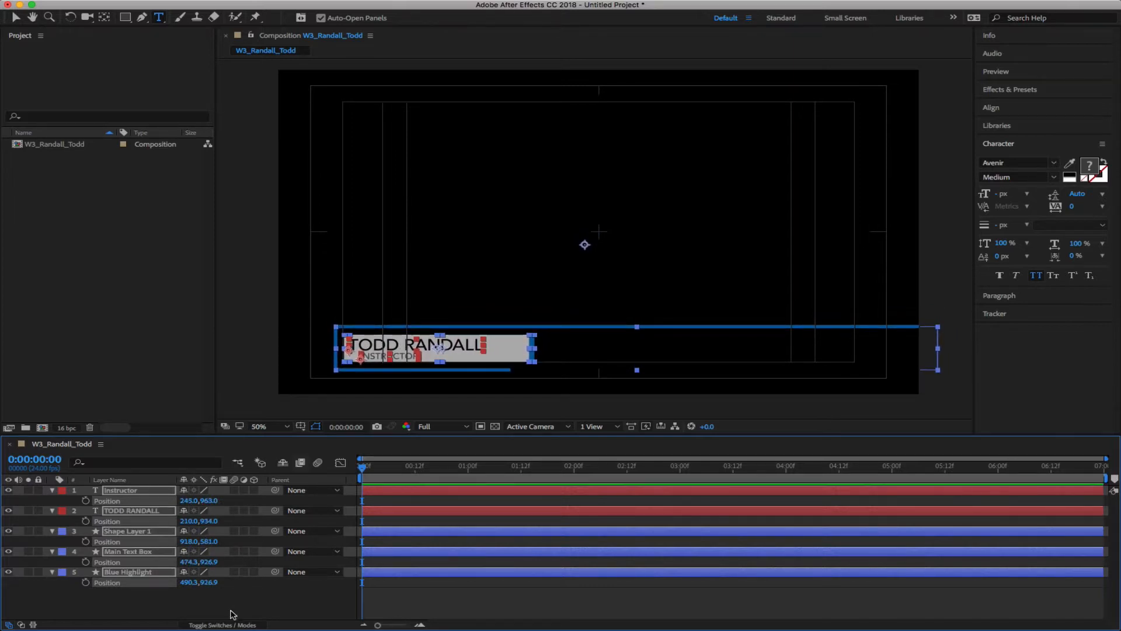
pyautogui.click(245, 593)
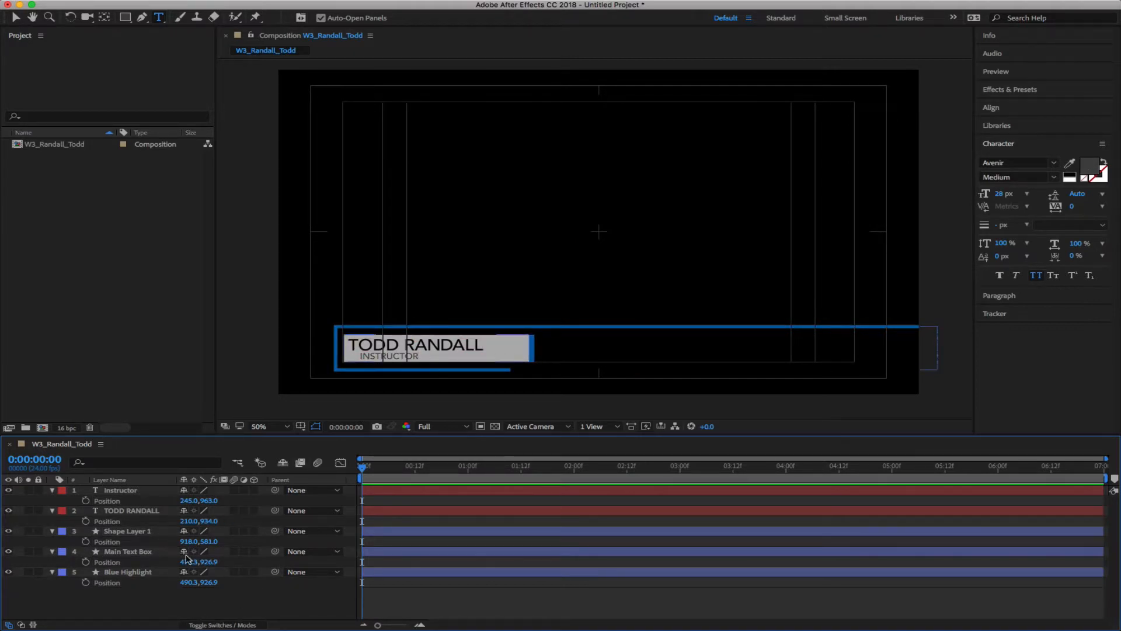
# Fold away the layers' Position rows and turn off the Title/Action Safe guides
pyautogui.click(52, 490)
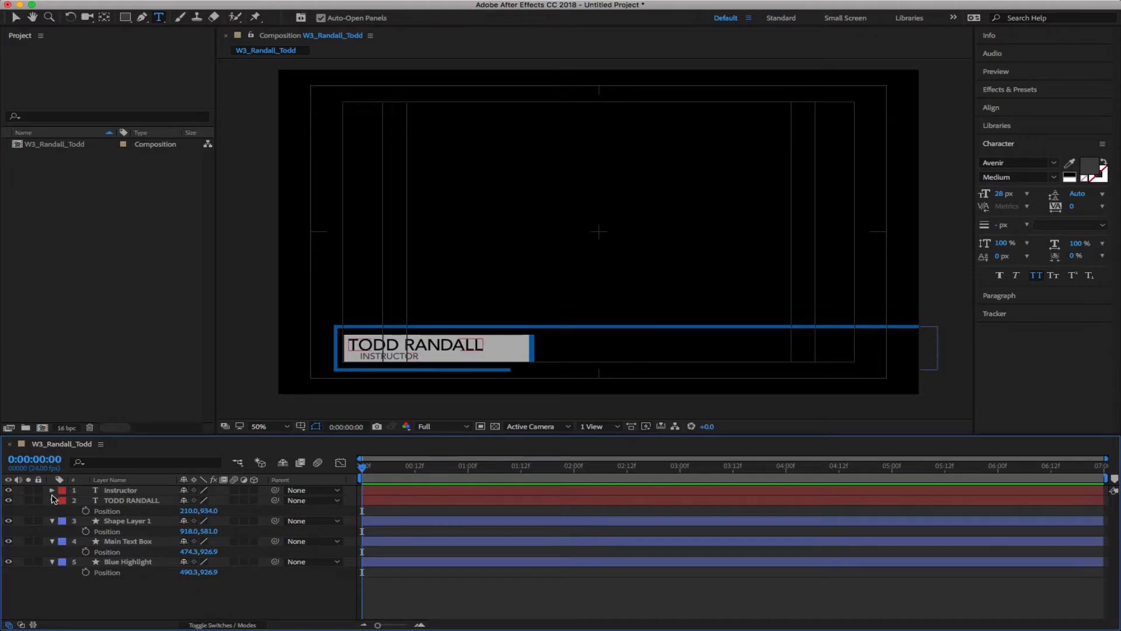
pyautogui.click(52, 501)
pyautogui.press('super+a')
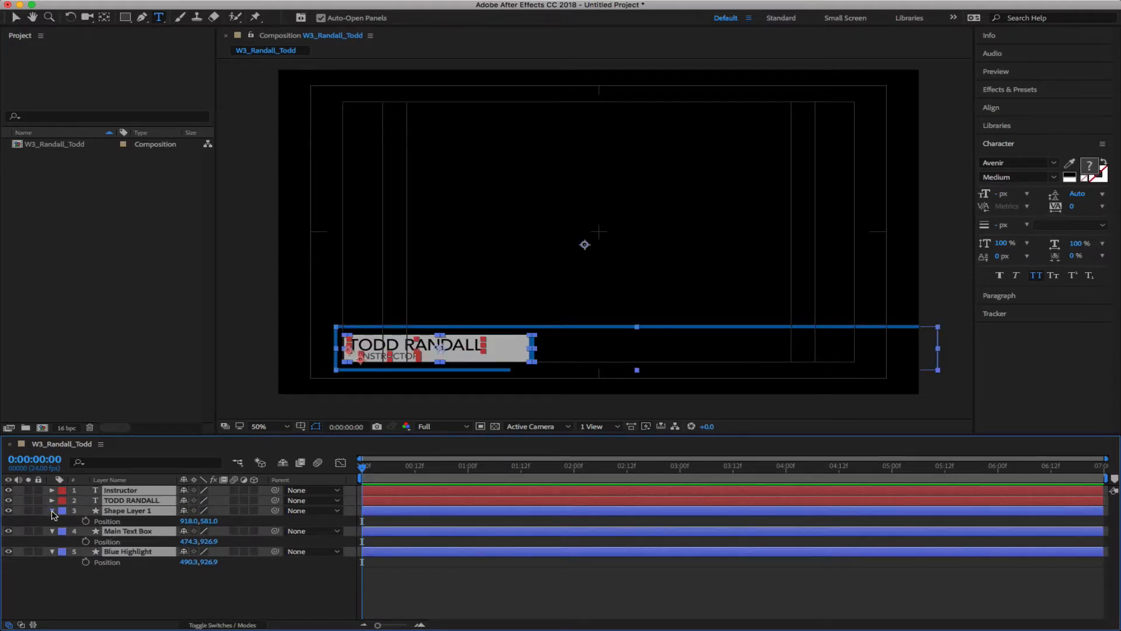
pyautogui.click(52, 511)
pyautogui.click(113, 572)
pyautogui.click(300, 427)
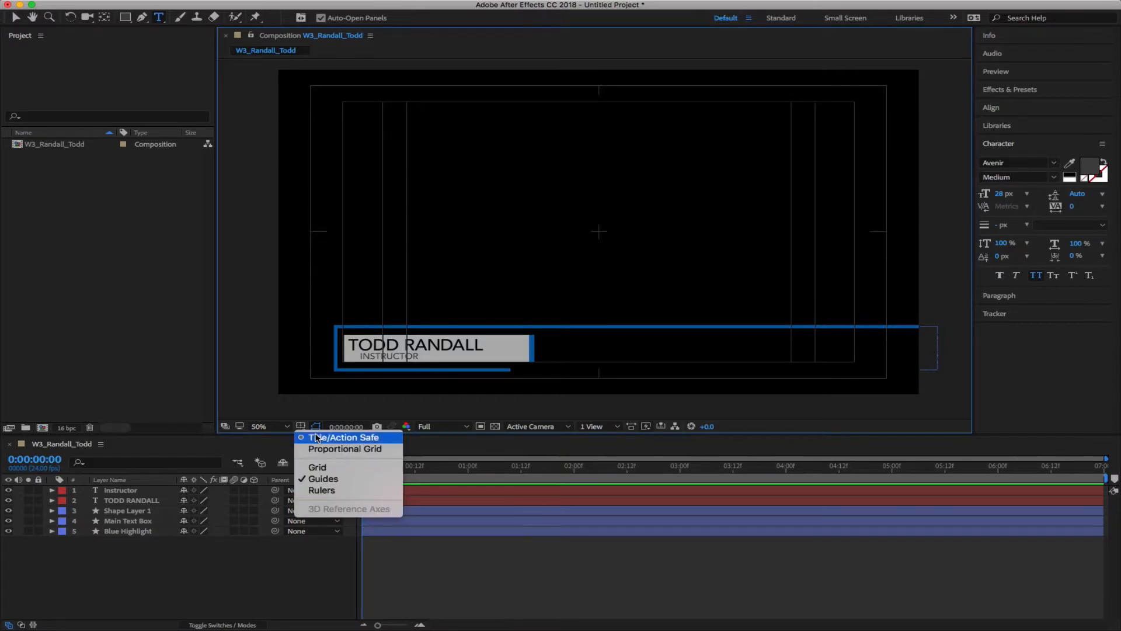
pyautogui.click(339, 436)
pyautogui.click(266, 583)
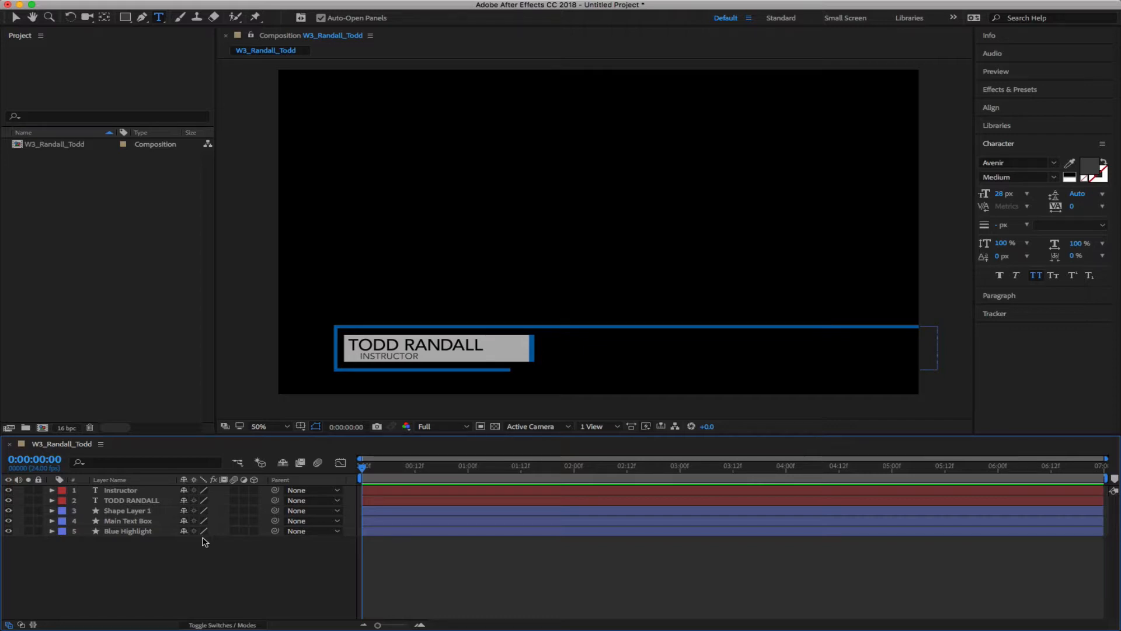
# Turn on rulers in the viewer while keeping the grid off
pyautogui.click(301, 426)
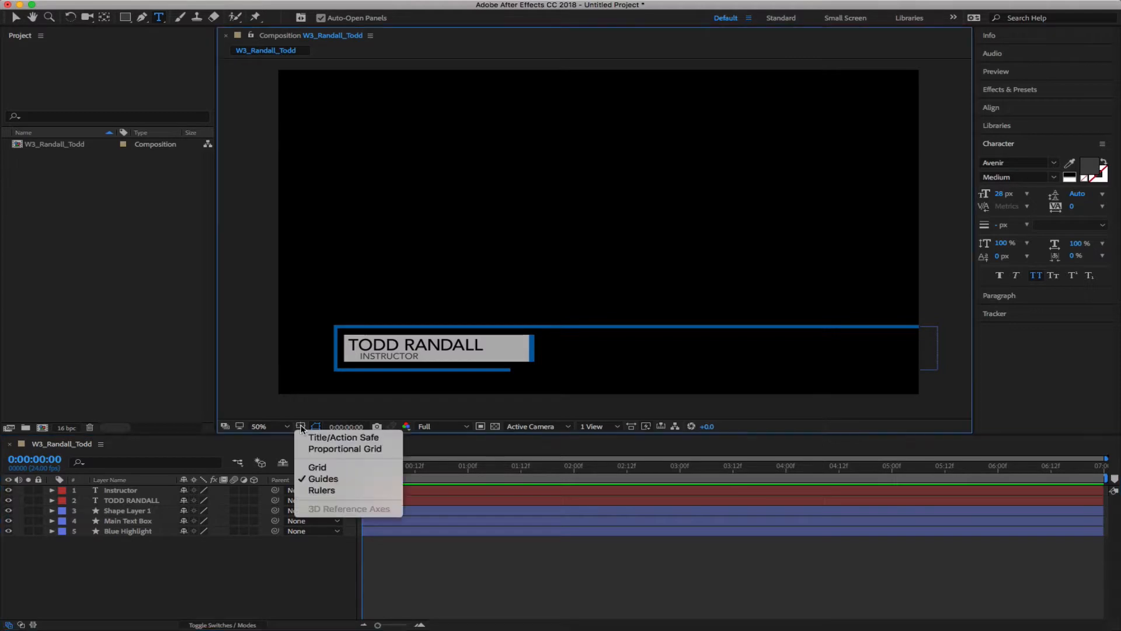
pyautogui.click(306, 470)
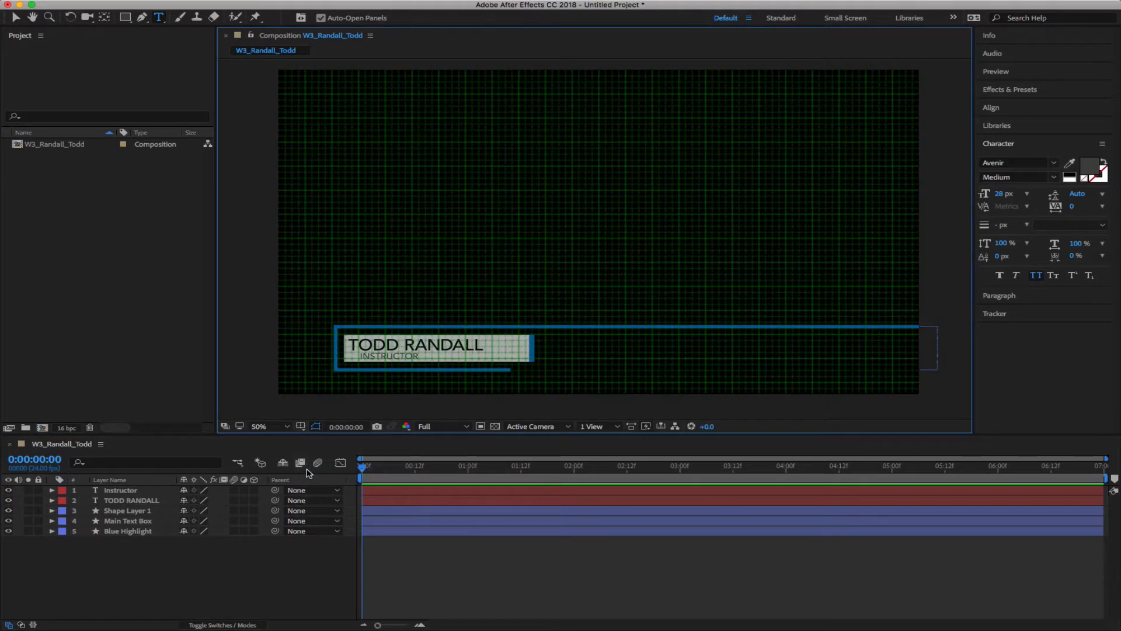
pyautogui.click(302, 427)
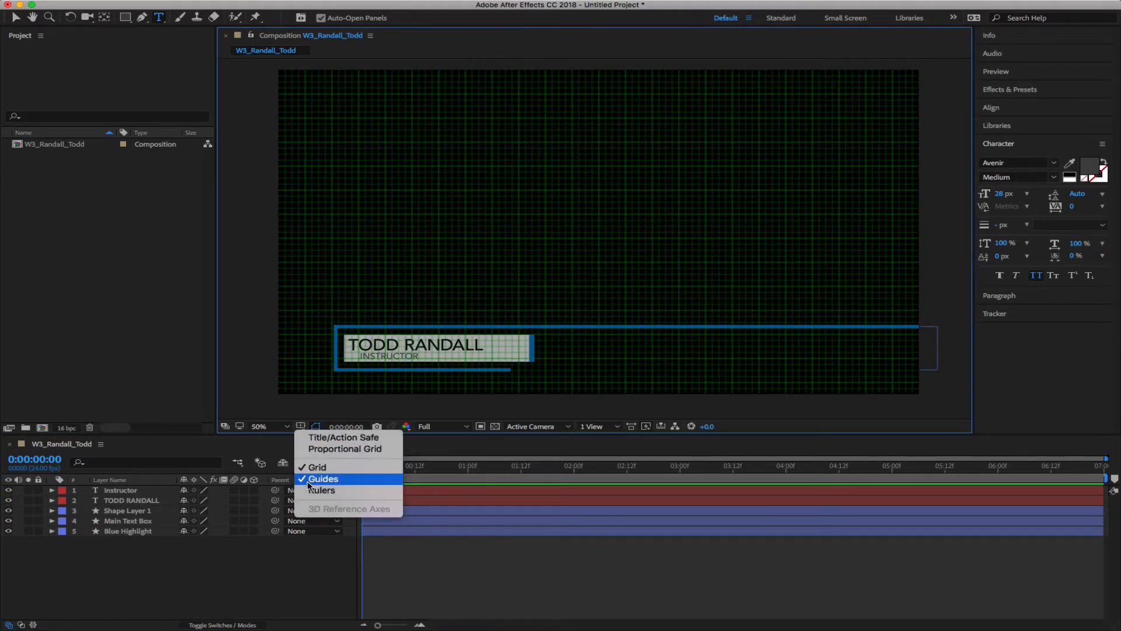
pyautogui.click(309, 479)
pyautogui.click(301, 426)
pyautogui.click(310, 479)
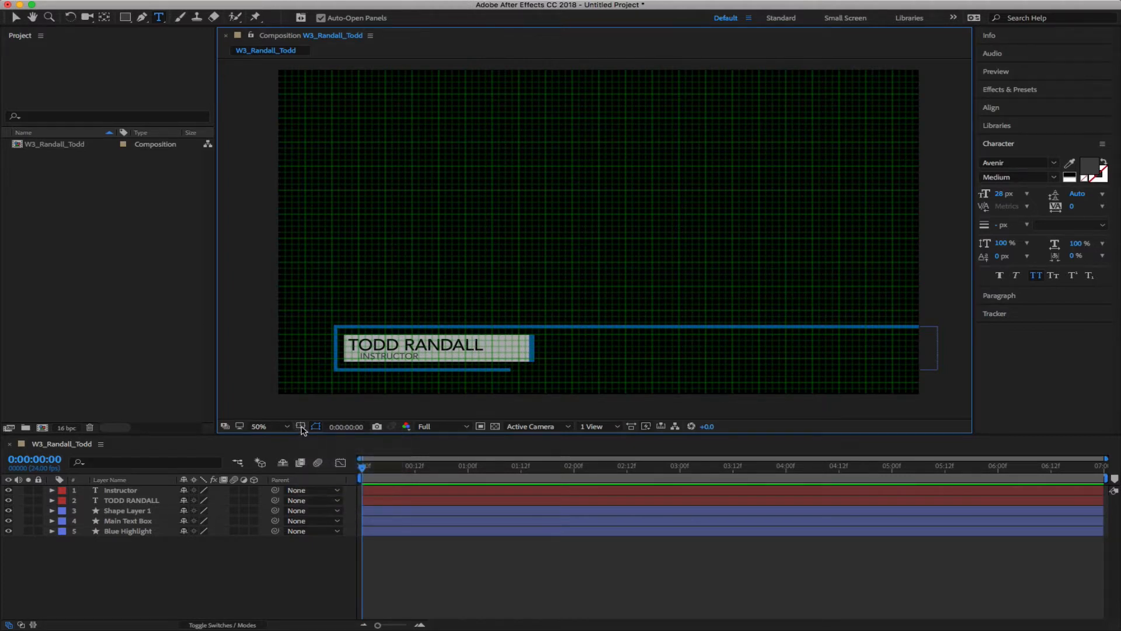
pyautogui.click(302, 427)
pyautogui.click(310, 491)
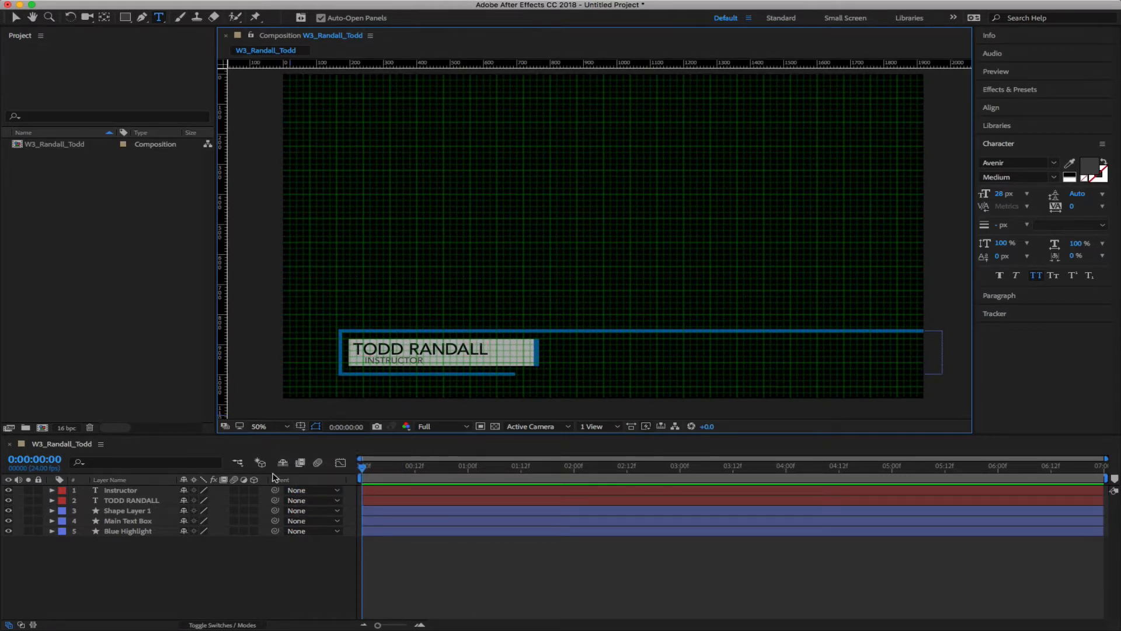
pyautogui.click(301, 427)
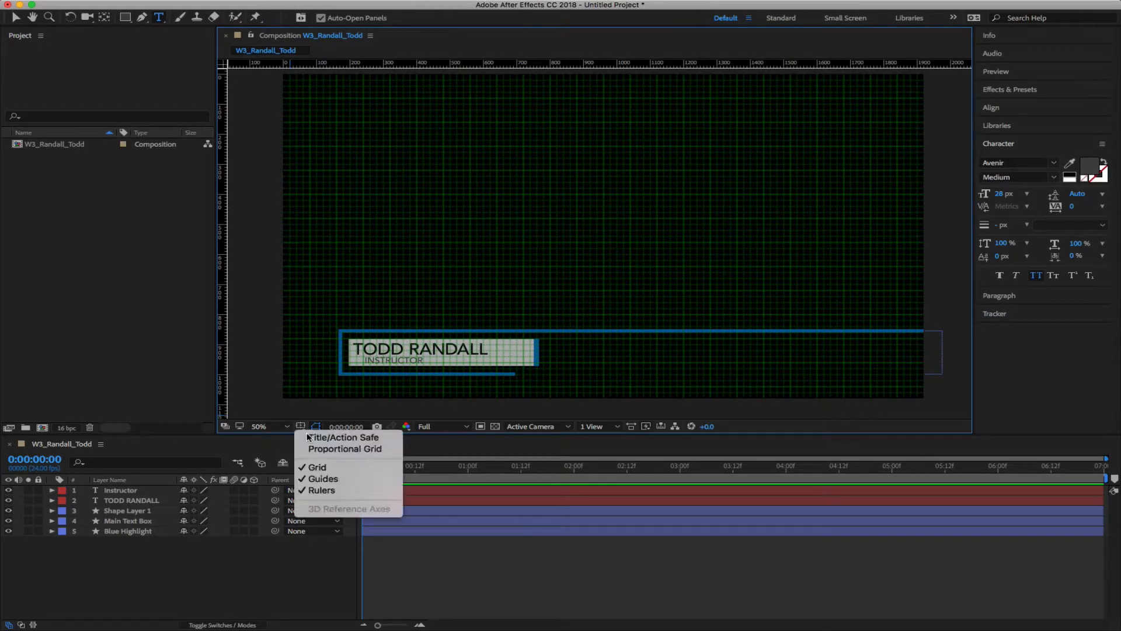
pyautogui.click(310, 467)
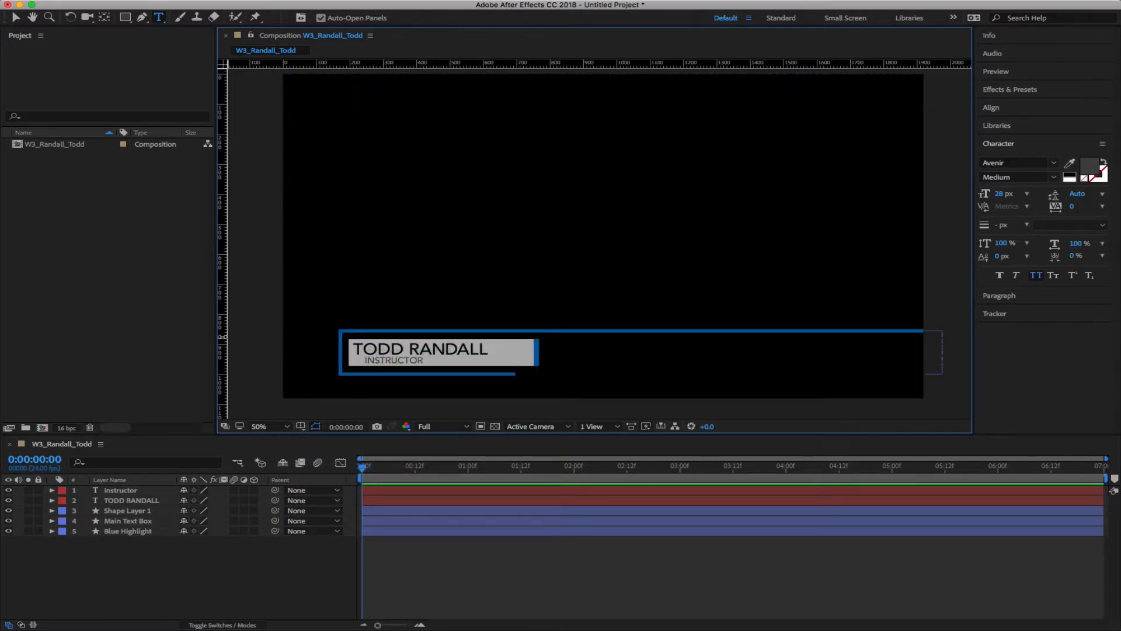
pyautogui.moveTo(222, 336); pyautogui.dragTo(364, 336)
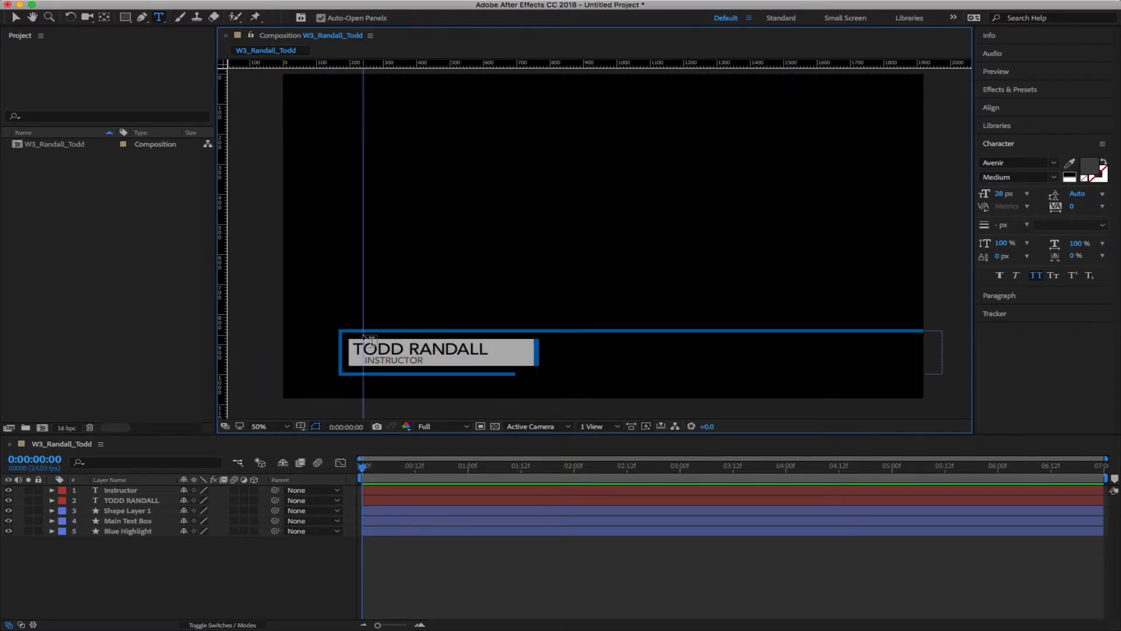
pyautogui.scroll(3, 378, 332)
pyautogui.press('space')
pyautogui.moveTo(308, 298); pyautogui.dragTo(934, 208)
pyautogui.moveTo(859, 216); pyautogui.dragTo(770, 235)
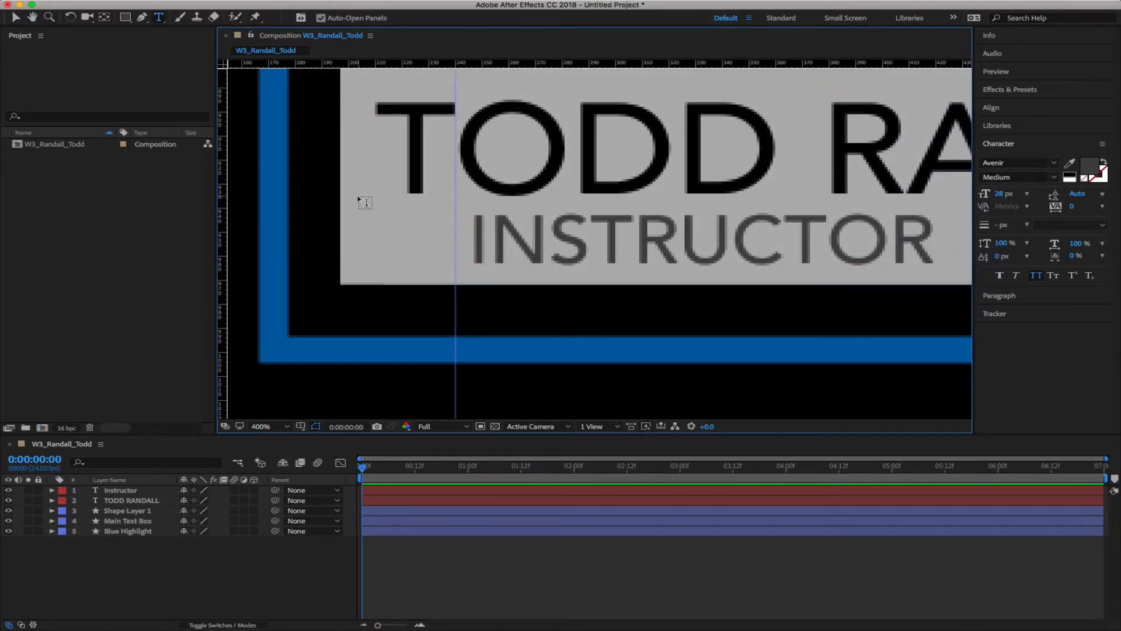
# Align the guide to the T of TODD and move INSTRUCTOR to Position 240.4, 963.0
pyautogui.press('v')
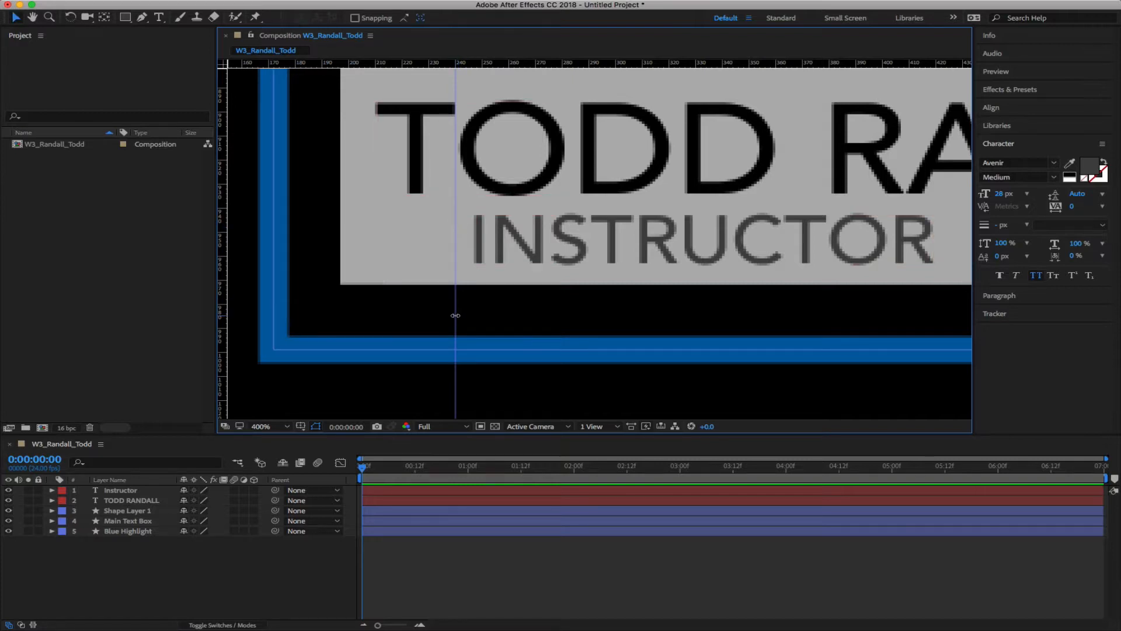
pyautogui.moveTo(455, 316); pyautogui.dragTo(460, 313)
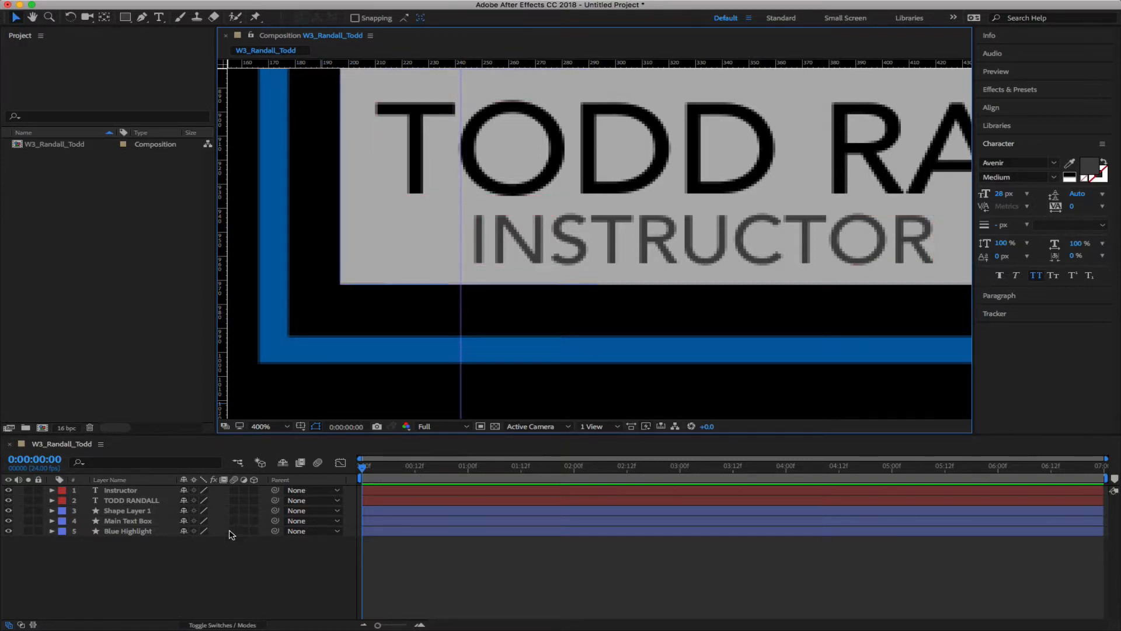
pyautogui.click(123, 490)
pyautogui.press('p')
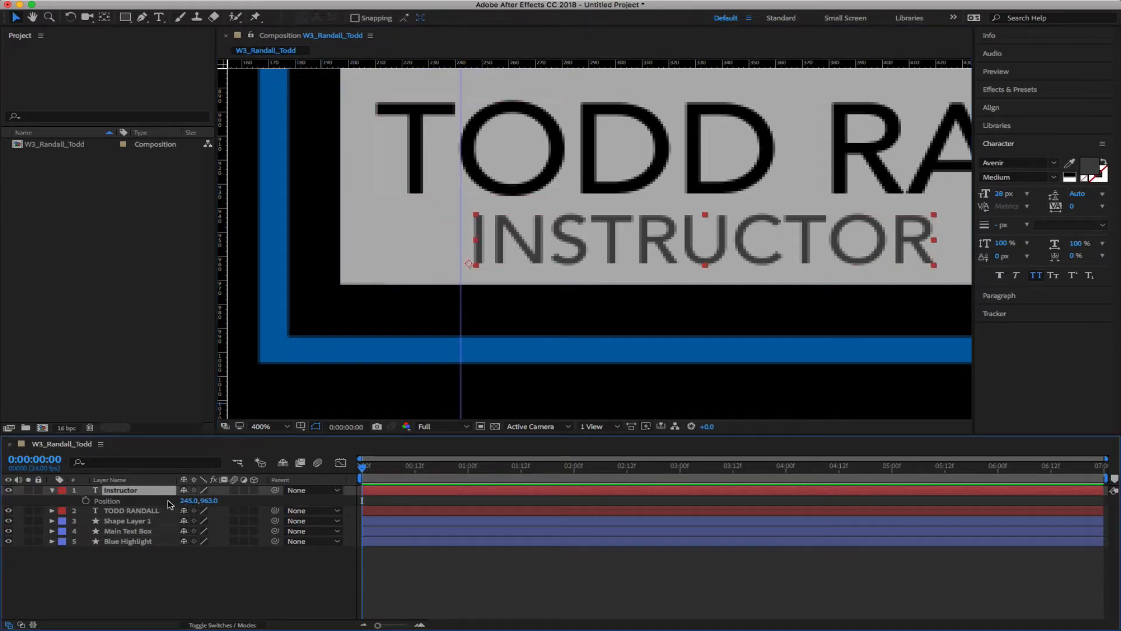
pyautogui.moveTo(188, 501); pyautogui.dragTo(180, 500)
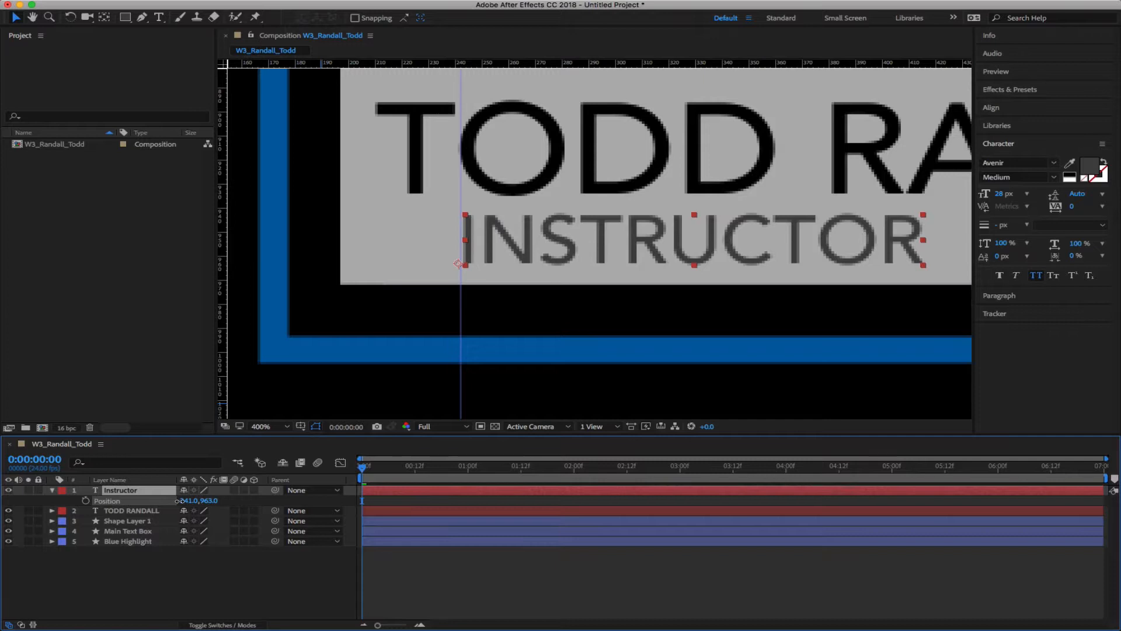
pyautogui.moveTo(179, 500); pyautogui.dragTo(174, 501)
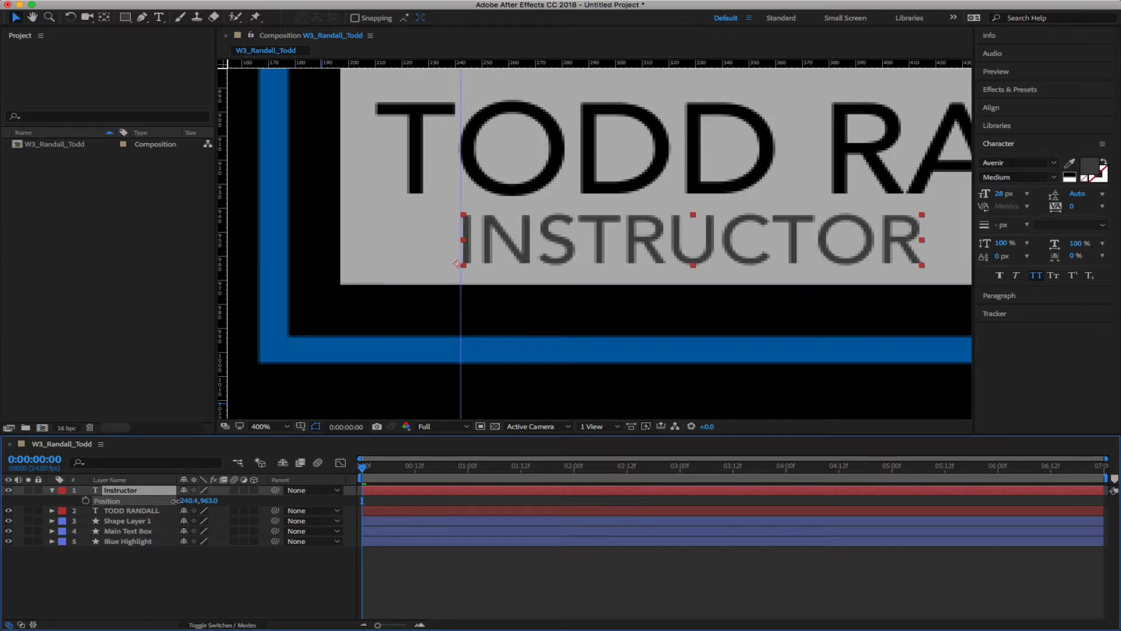
pyautogui.click(212, 572)
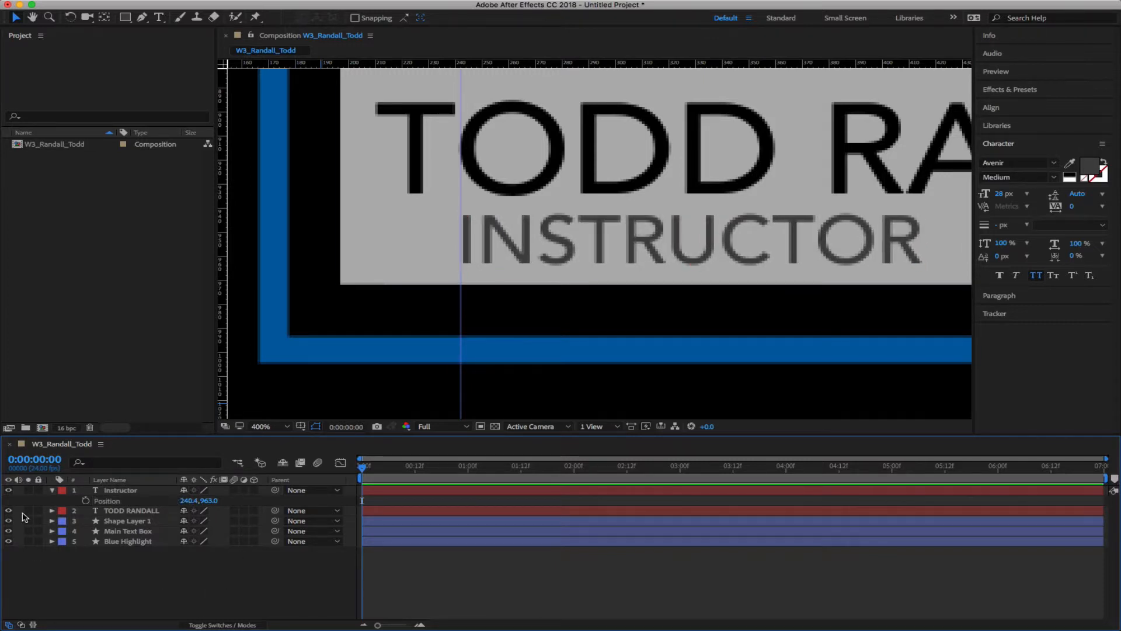
pyautogui.click(52, 489)
# Set the viewer magnification back to 50%
pyautogui.click(271, 427)
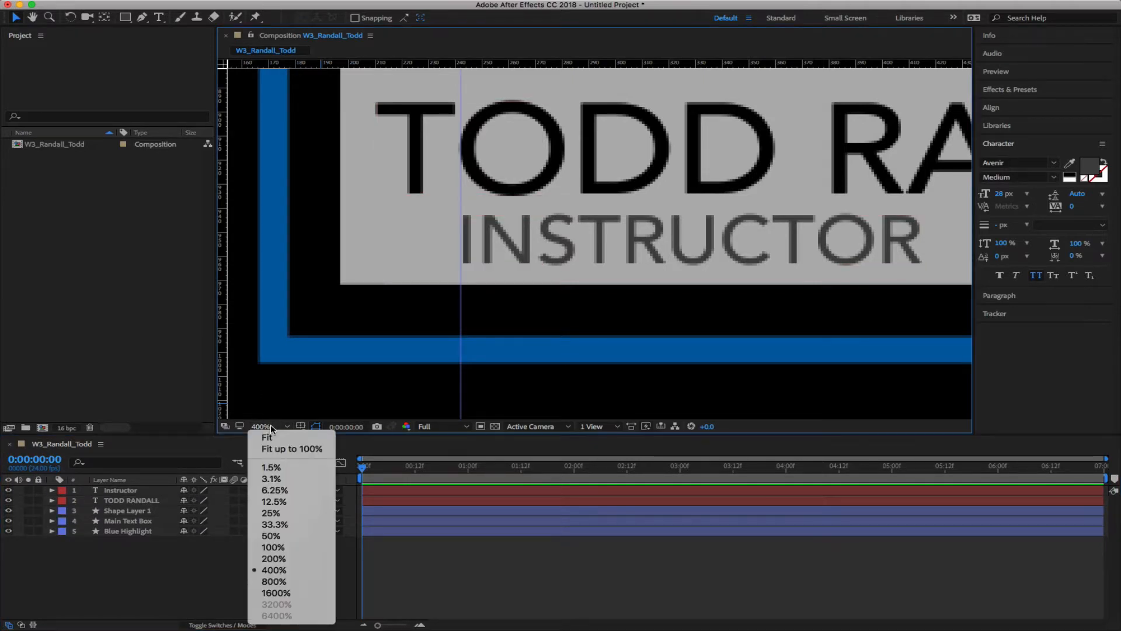
pyautogui.click(286, 448)
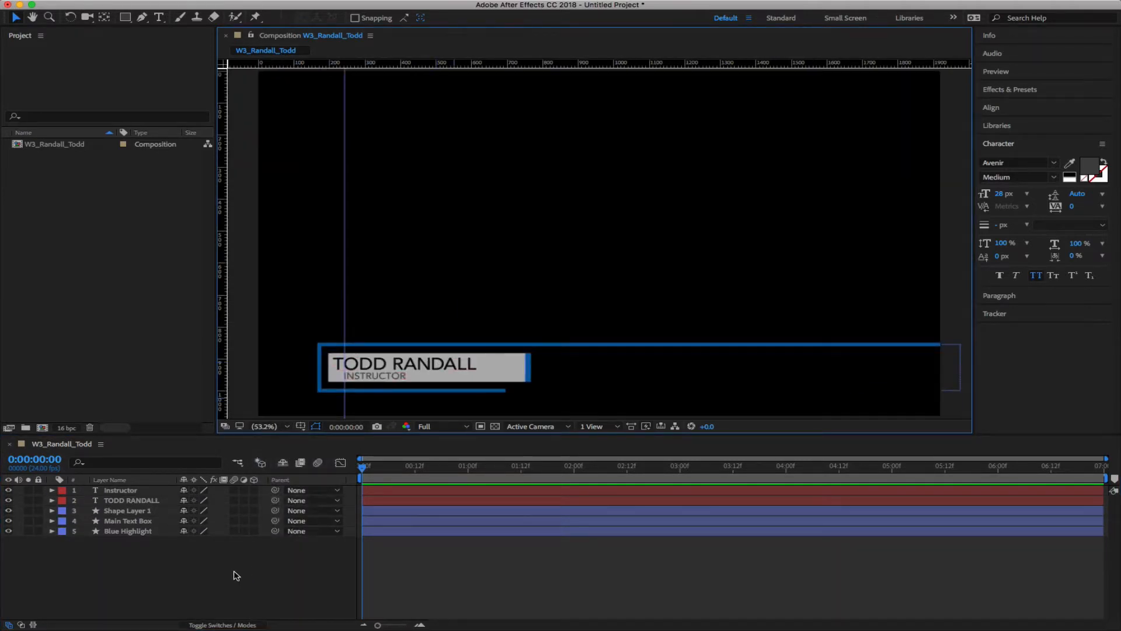
pyautogui.click(271, 426)
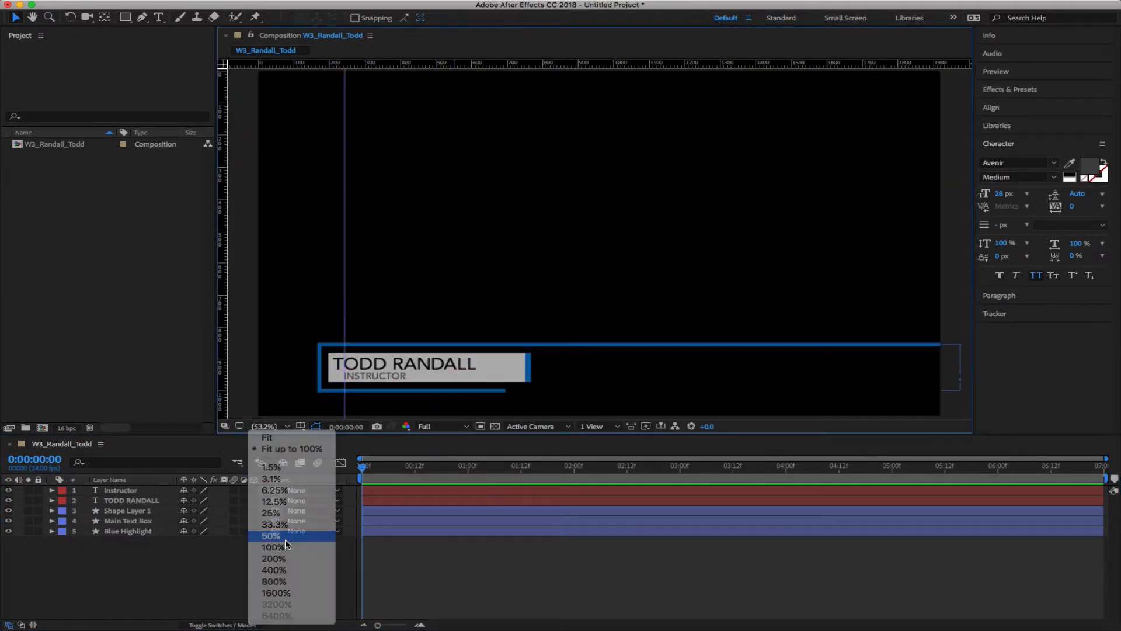
pyautogui.click(285, 537)
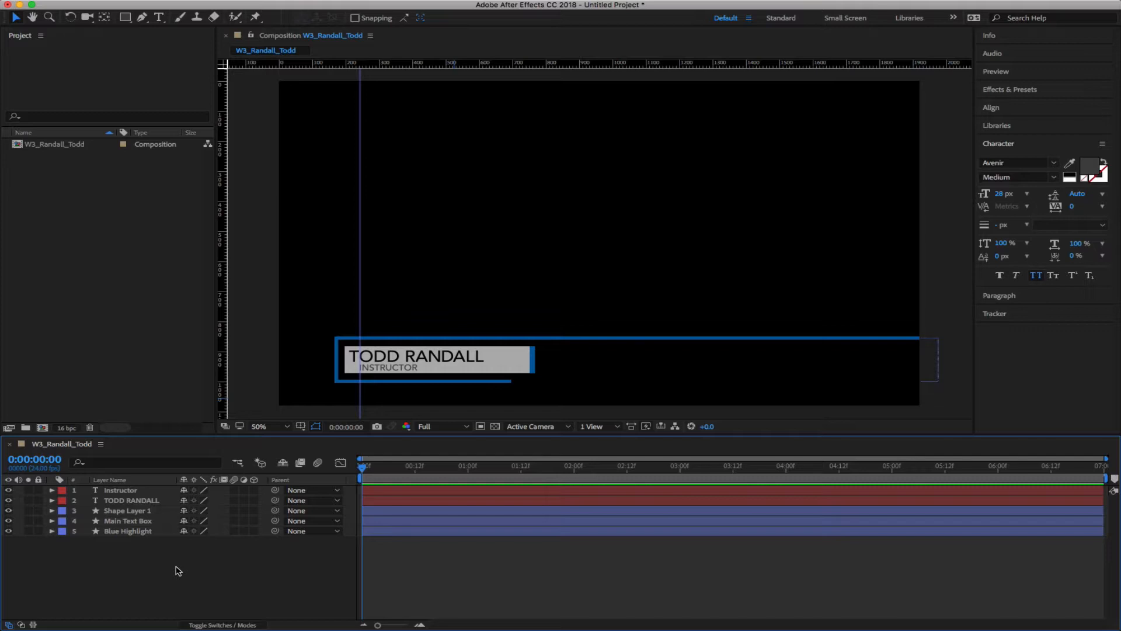
# Move the Blue Highlight layer above Main Text Box
pyautogui.click(125, 530)
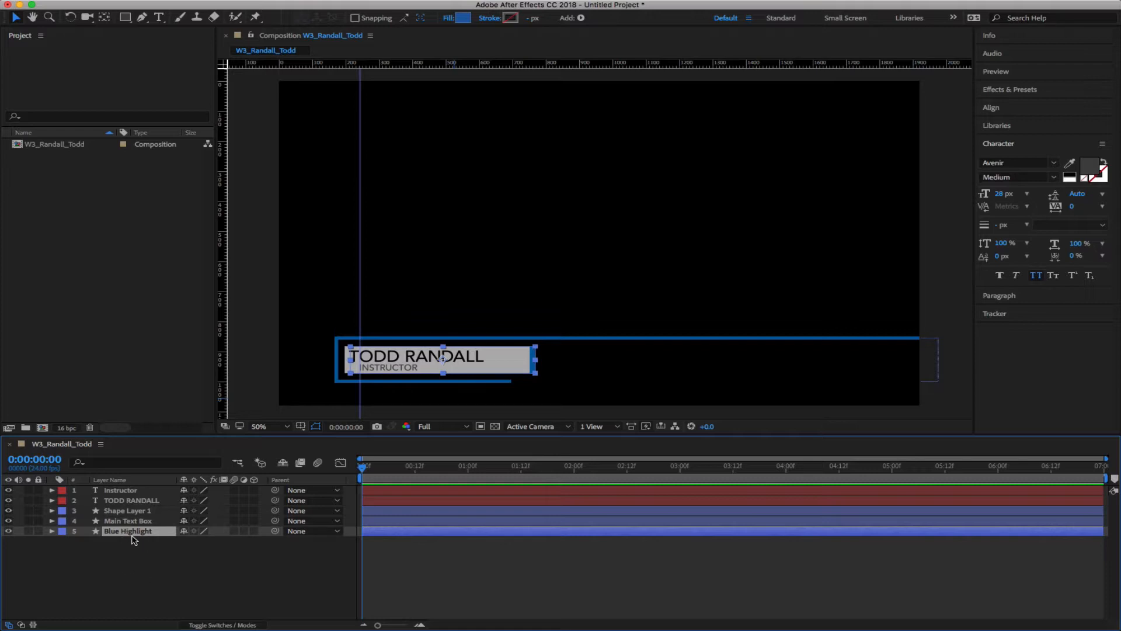
pyautogui.moveTo(135, 536); pyautogui.dragTo(133, 517)
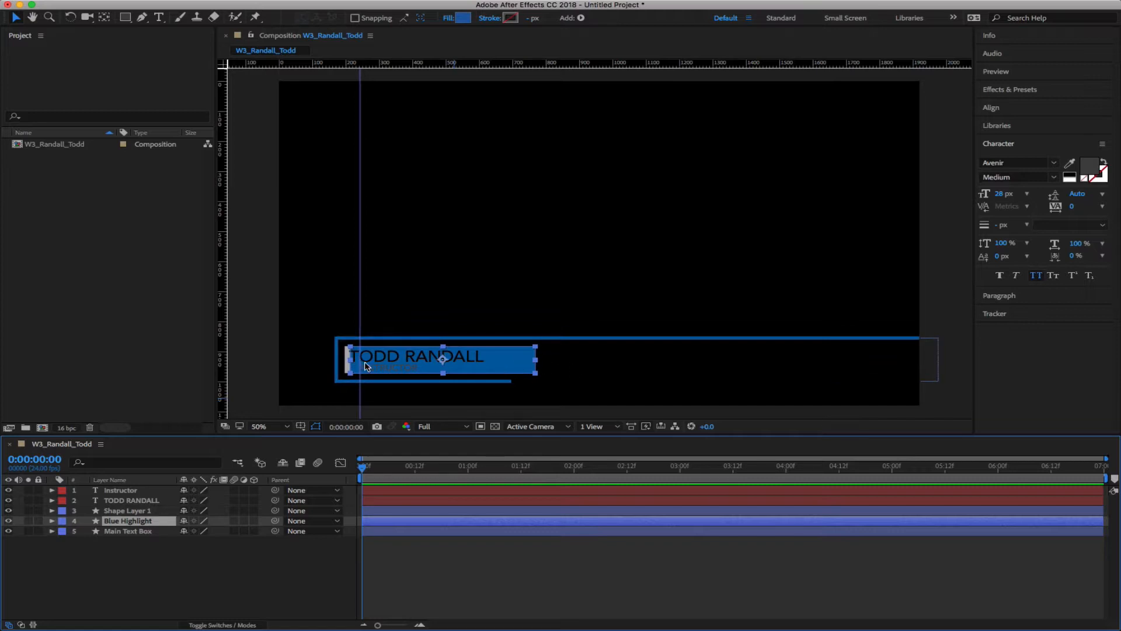
pyautogui.click(130, 567)
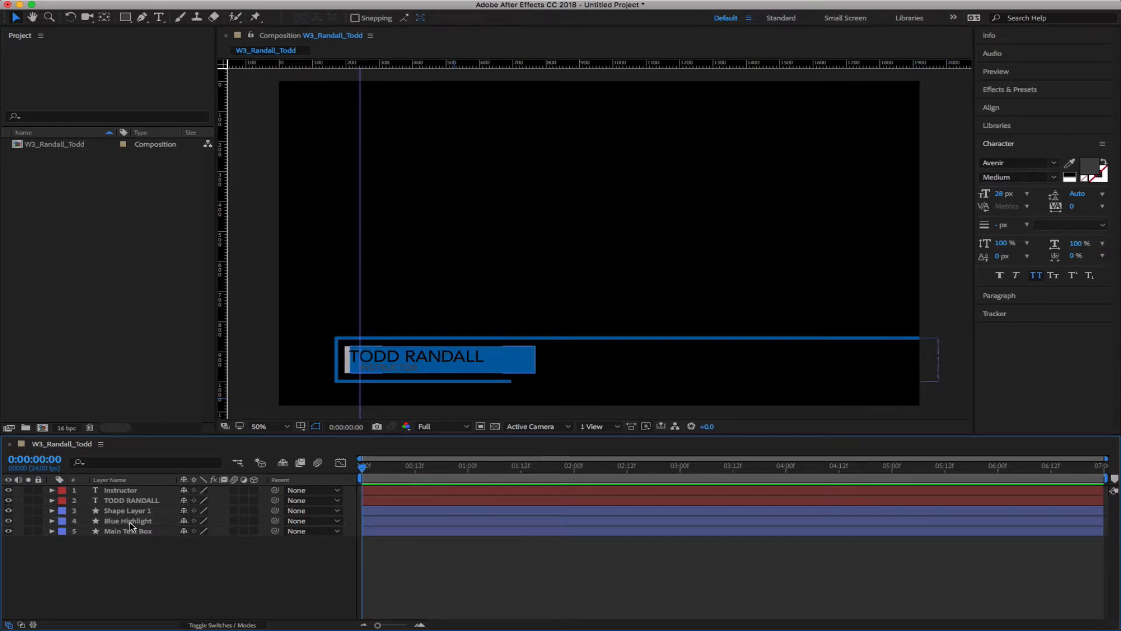
pyautogui.click(129, 524)
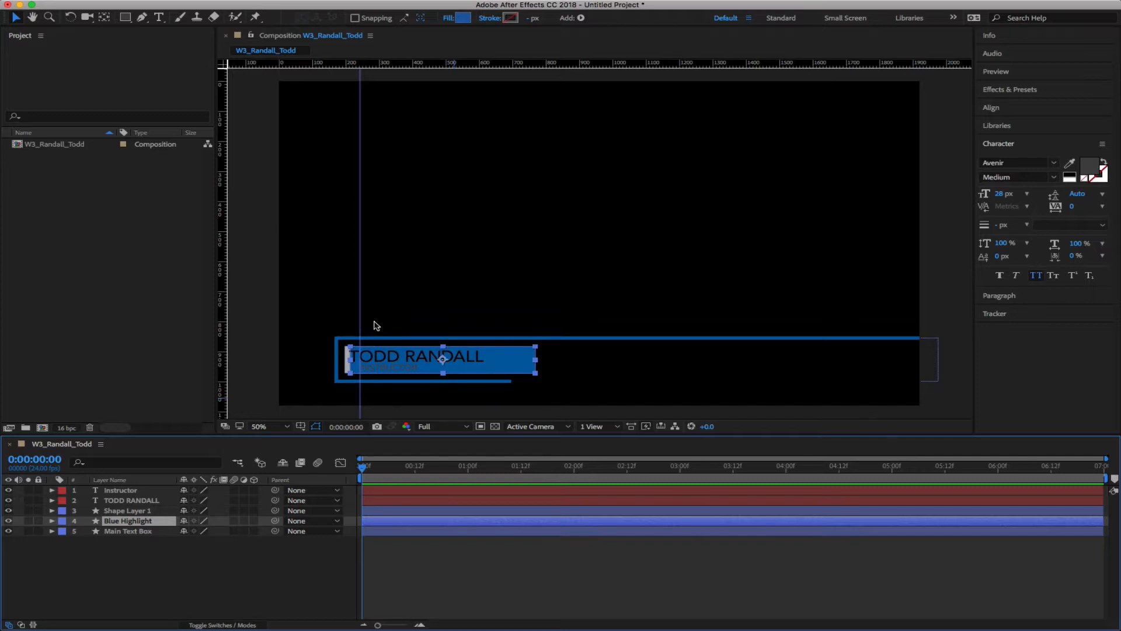
pyautogui.click(142, 17)
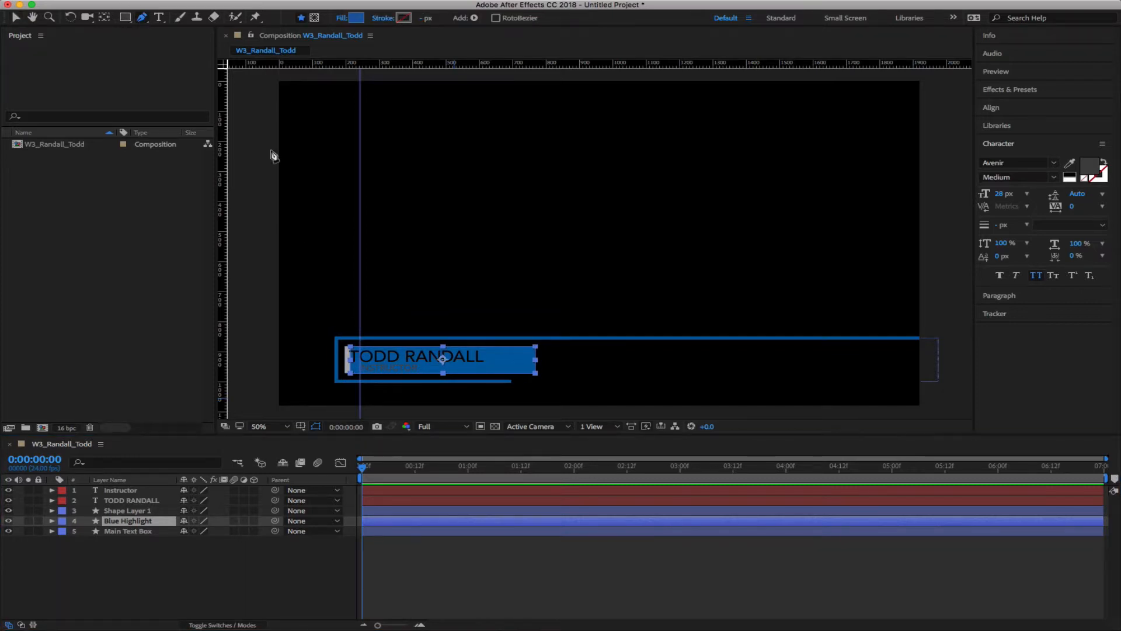
pyautogui.click(351, 350)
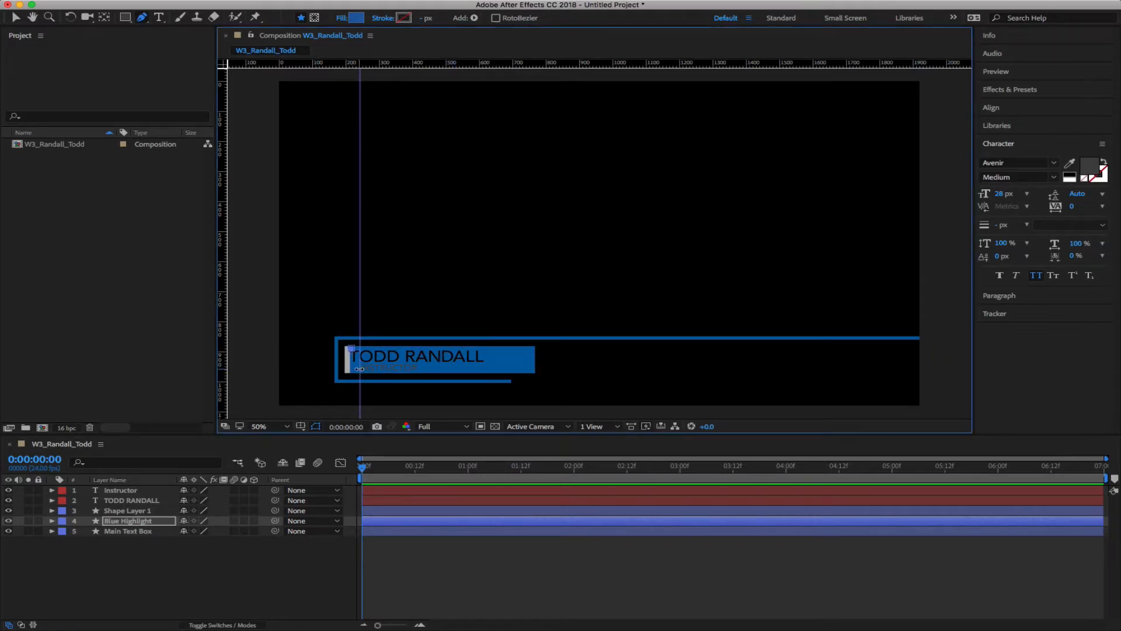
pyautogui.press('super+z')
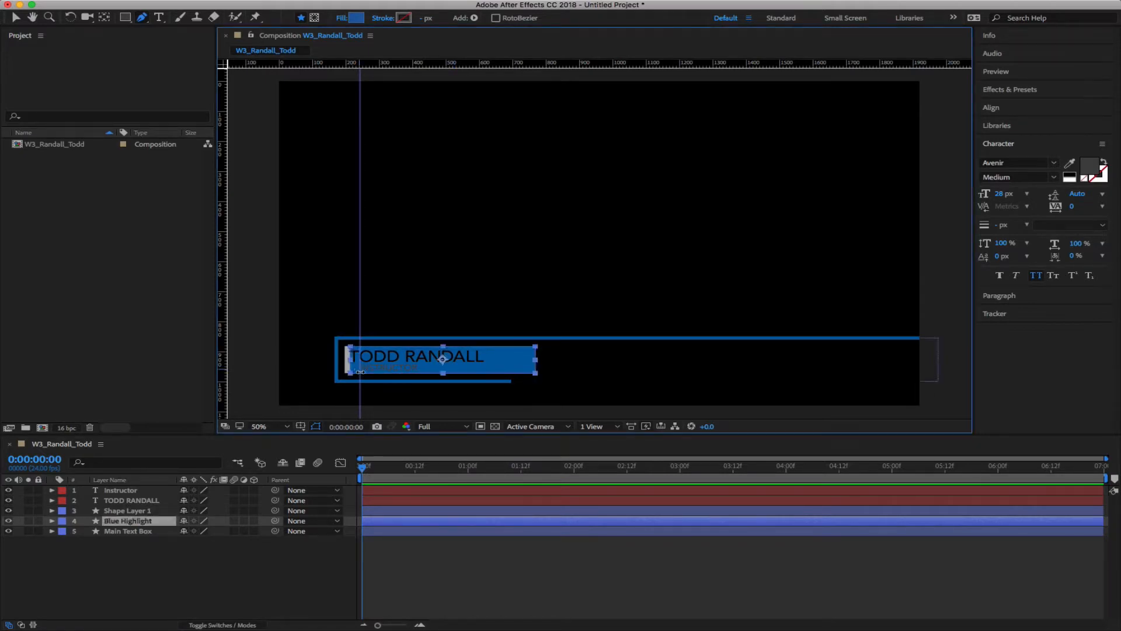
pyautogui.press('v')
# Shrink the Blue Highlight rectangle to a thin bar using its handle
pyautogui.click(410, 380)
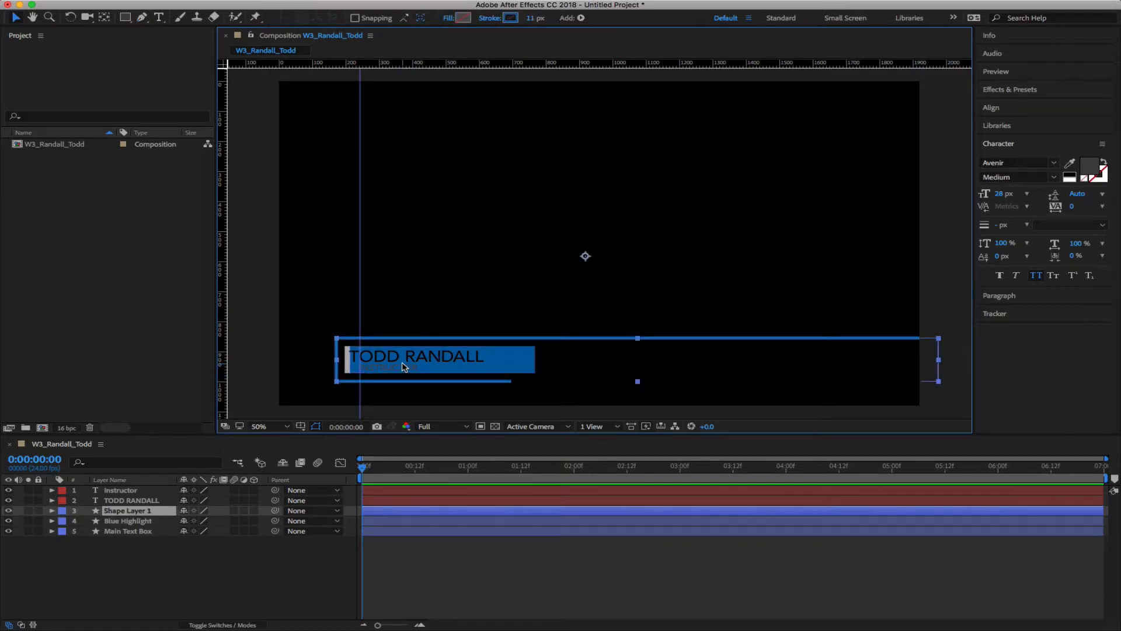
pyautogui.click(231, 583)
pyautogui.click(116, 511)
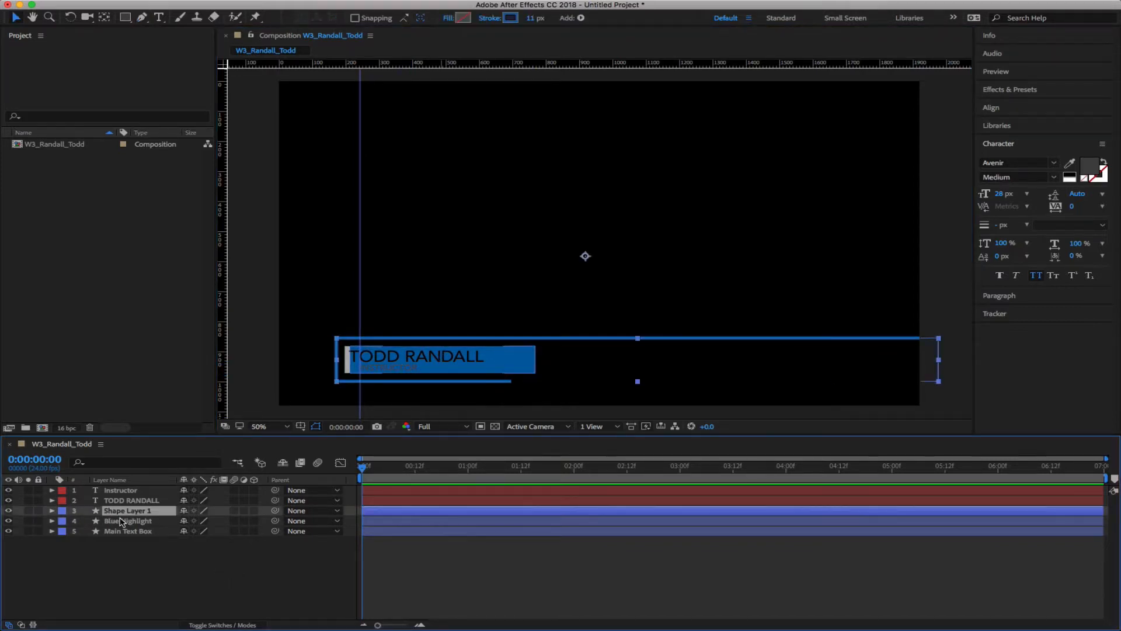
pyautogui.click(120, 520)
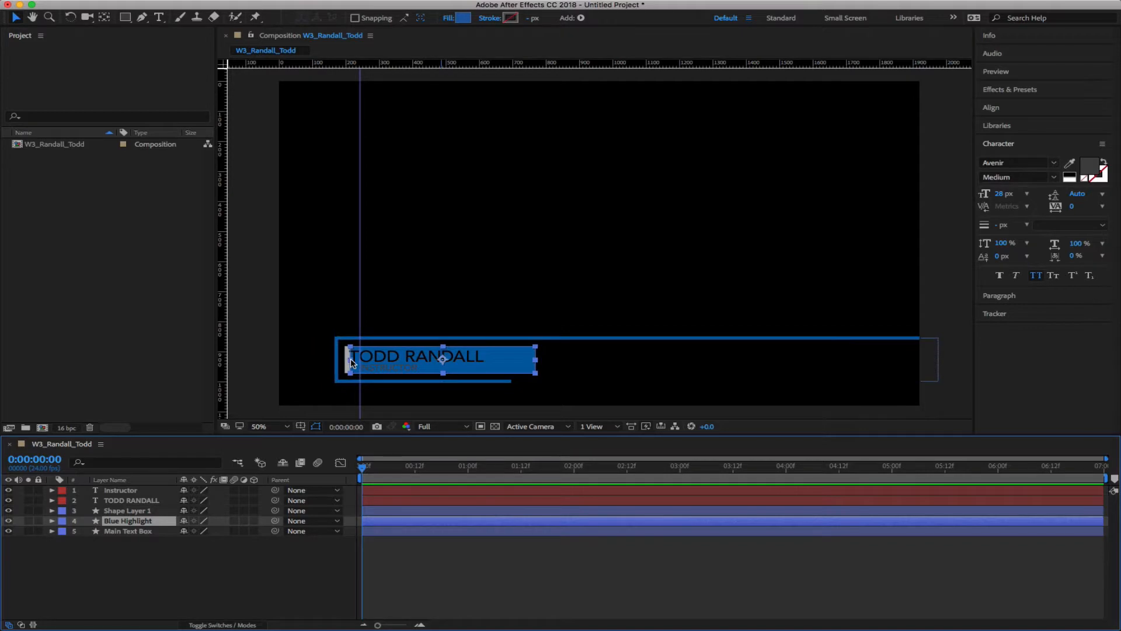
pyautogui.moveTo(352, 362); pyautogui.dragTo(440, 363)
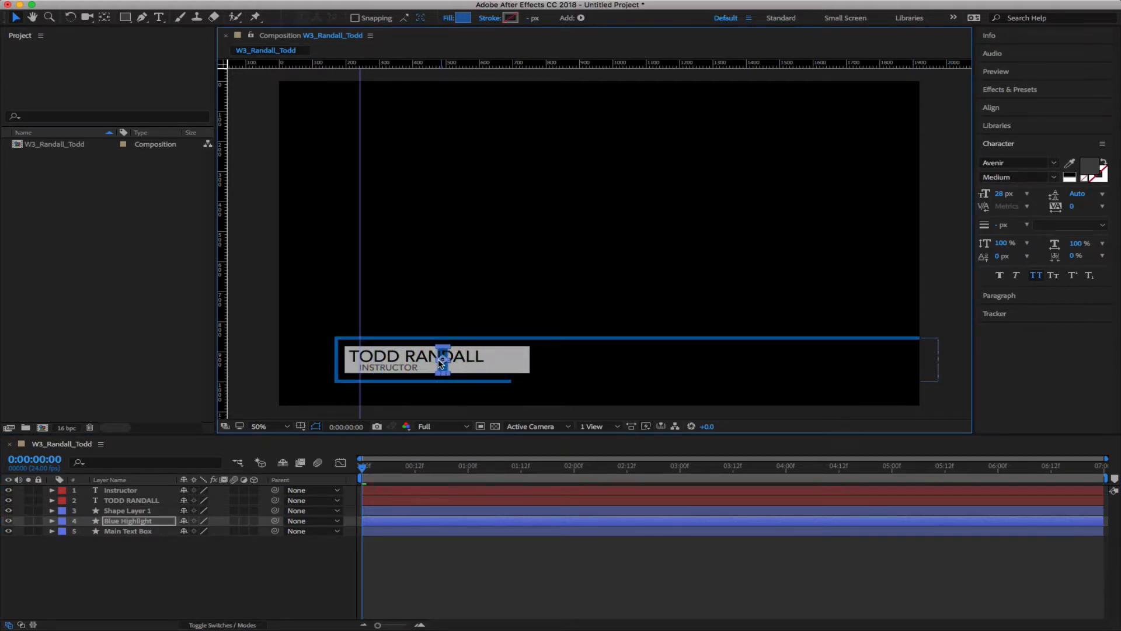
pyautogui.click(211, 601)
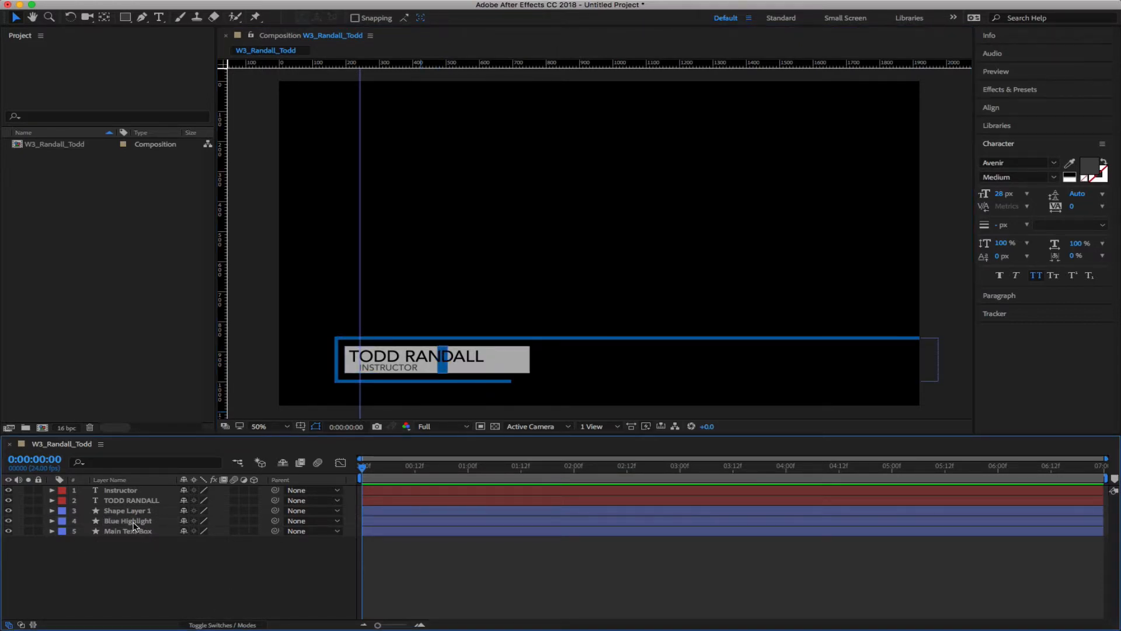
# Put Blue Highlight at the top of the stack and slide it to position 763.3, 926.9
pyautogui.moveTo(139, 521); pyautogui.dragTo(140, 490)
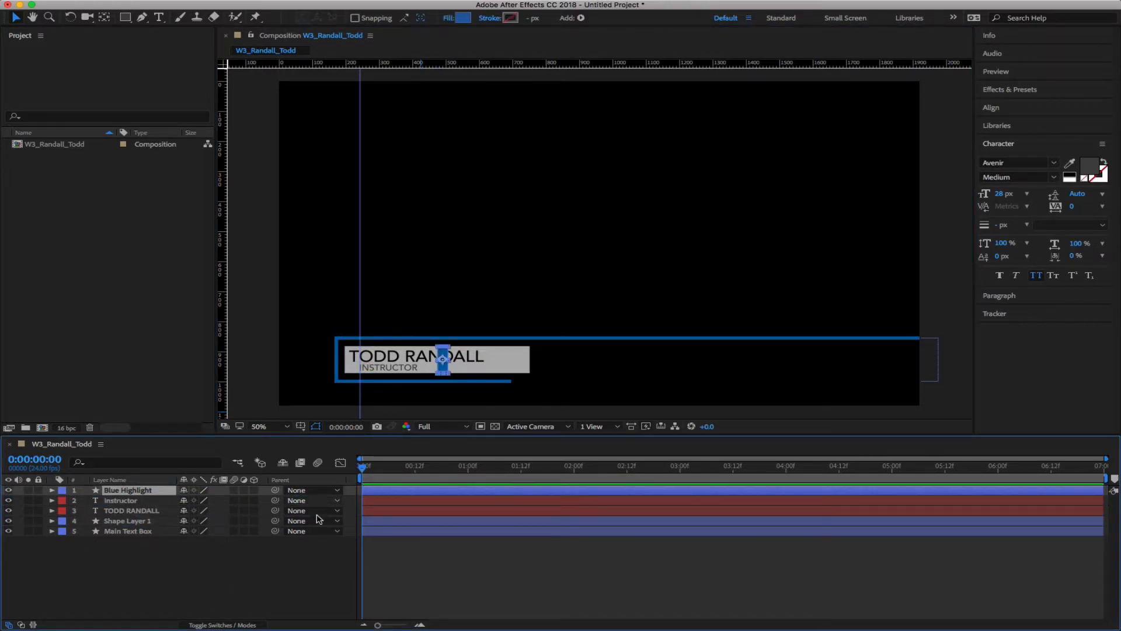
pyautogui.click(365, 558)
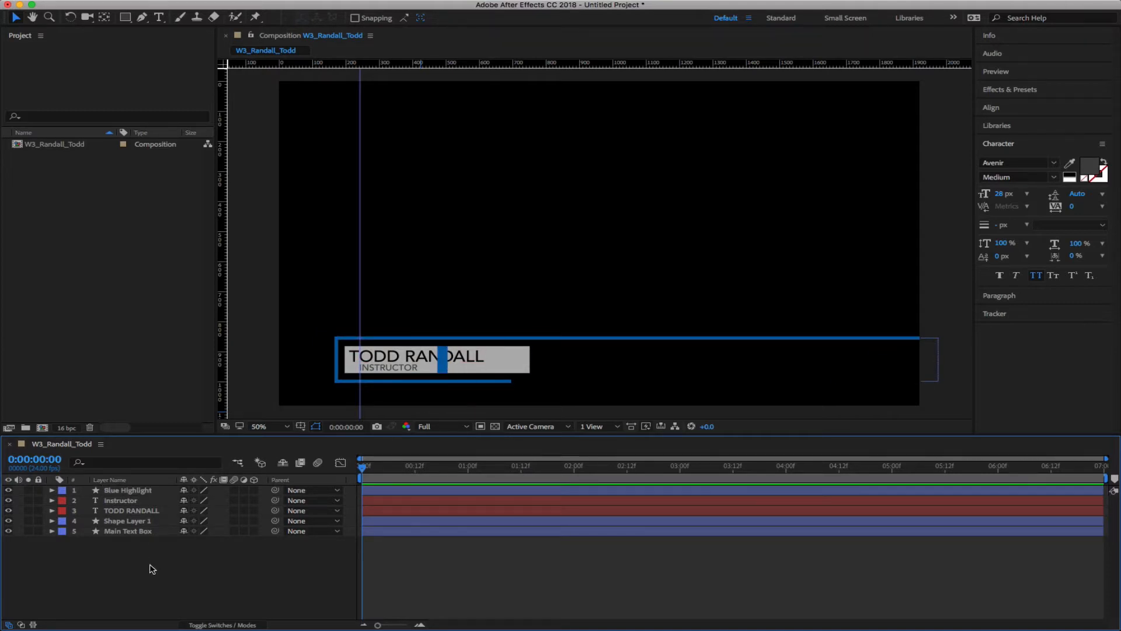
pyautogui.click(136, 495)
pyautogui.press('p')
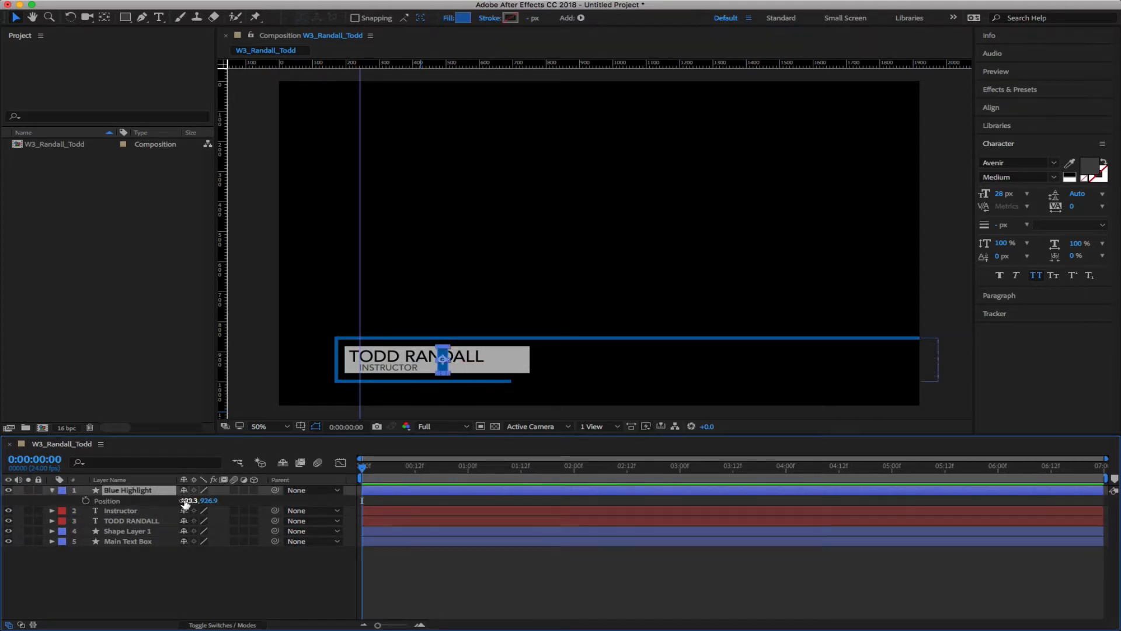
pyautogui.moveTo(187, 501); pyautogui.dragTo(374, 508)
pyautogui.click(166, 591)
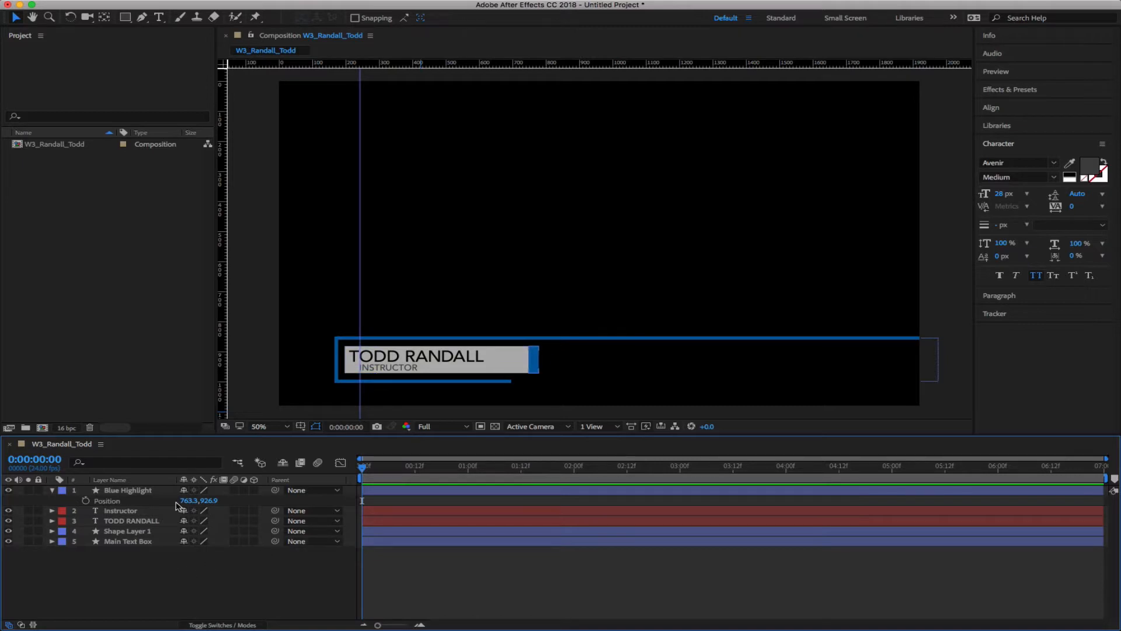
# Collapse Blue Highlight's properties and drag the vertical guide off the composition
pyautogui.click(52, 490)
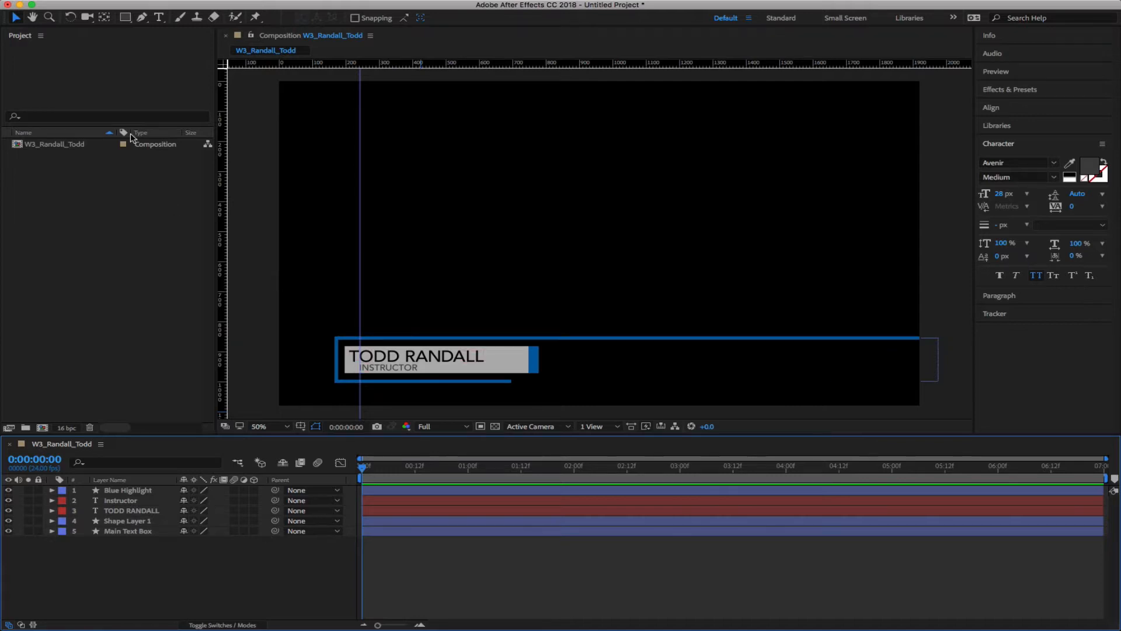
pyautogui.moveTo(360, 217); pyautogui.dragTo(224, 220)
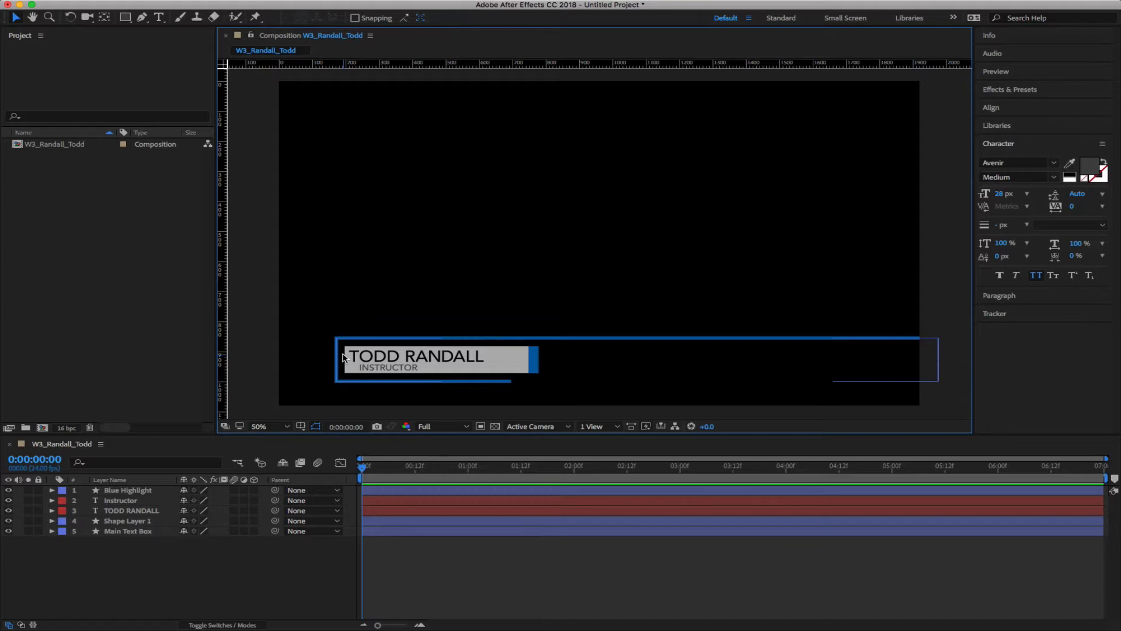
pyautogui.click(249, 589)
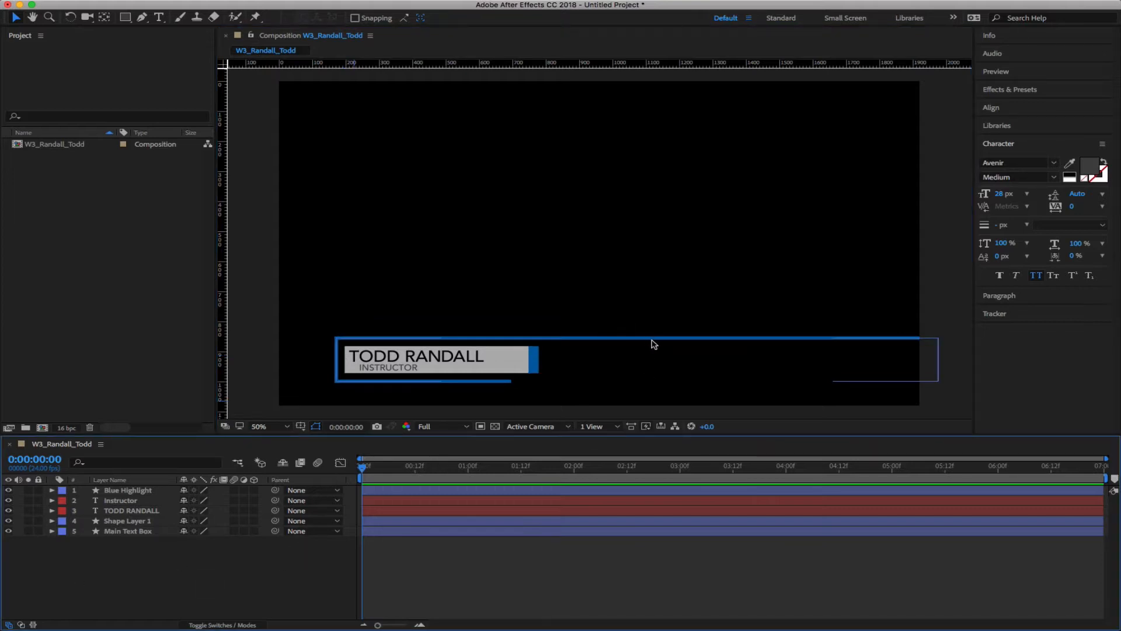
# Rename Shape Layer 1 to 'Blue Line Stroked' and move it to the top of the stack
pyautogui.click(133, 521)
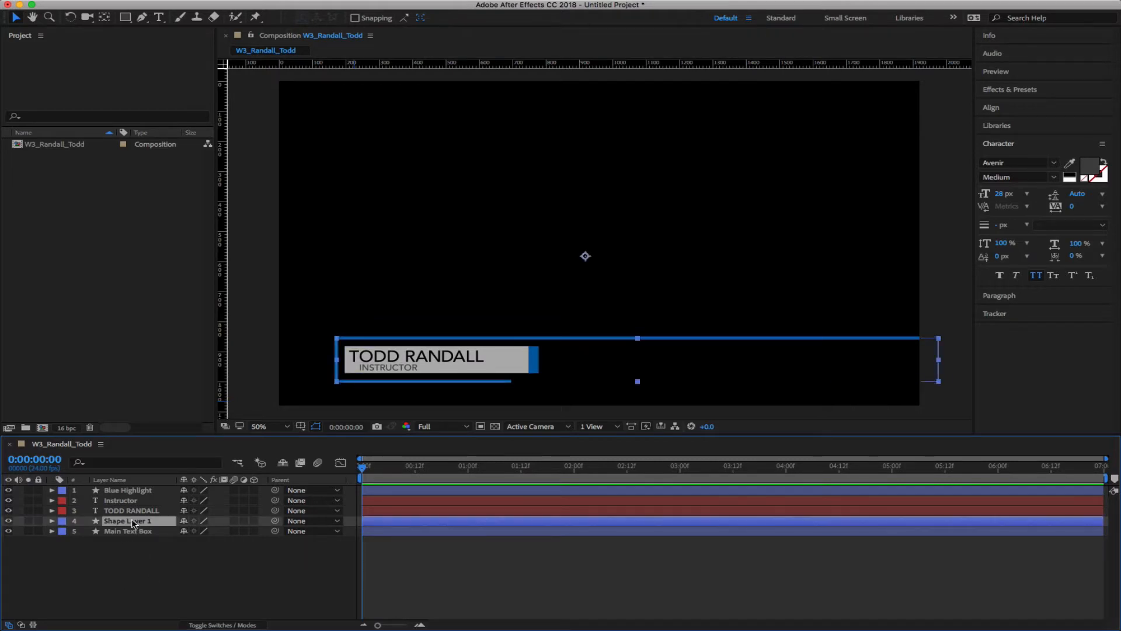
pyautogui.press('Return')
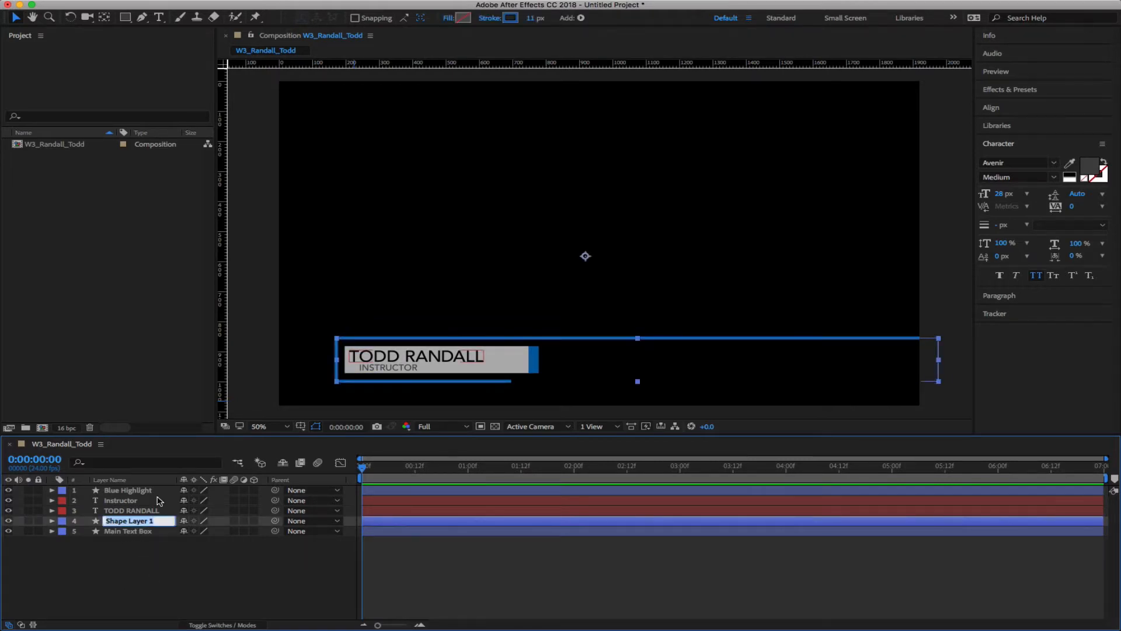
pyautogui.write('Blue Line Stroked')
pyautogui.press('Return')
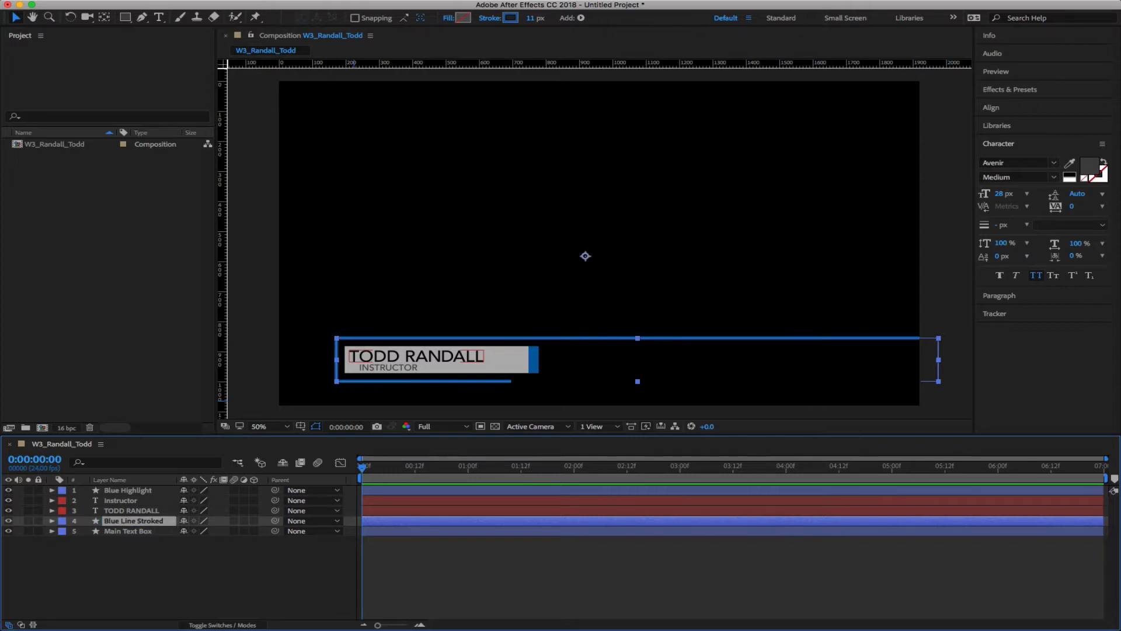
pyautogui.click(110, 577)
pyautogui.moveTo(145, 512); pyautogui.dragTo(144, 488)
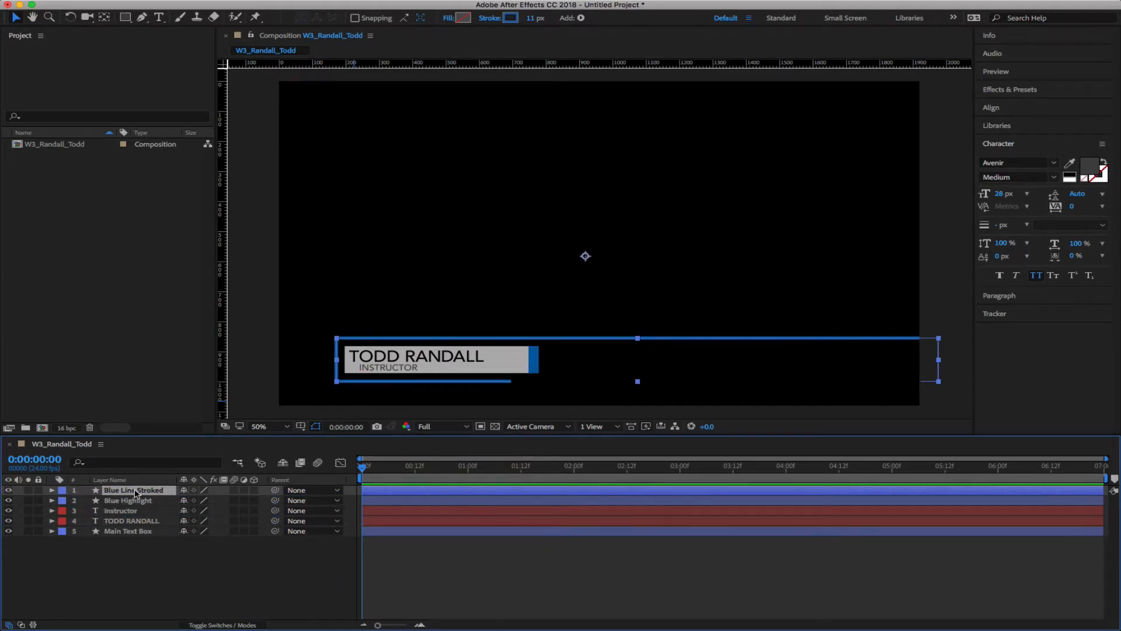
pyautogui.click(158, 588)
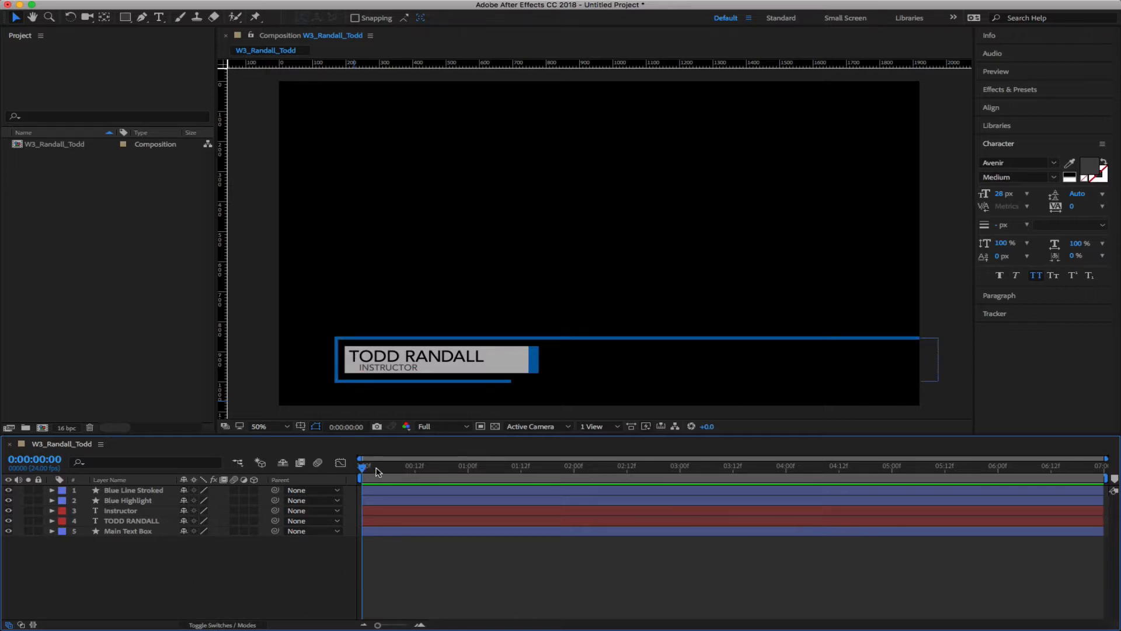
# With Blue Line Stroked selected, set the Rectangle tool to create masks
pyautogui.moveTo(376, 466); pyautogui.dragTo(225, 486)
pyautogui.click(145, 491)
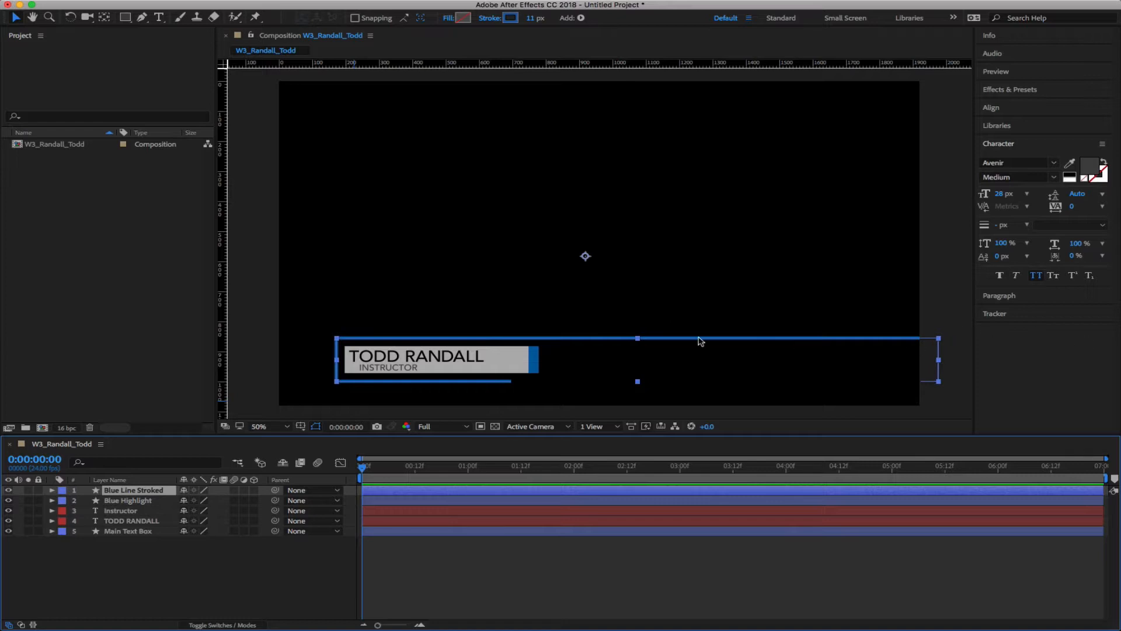
pyautogui.click(163, 565)
pyautogui.click(131, 490)
pyautogui.click(124, 18)
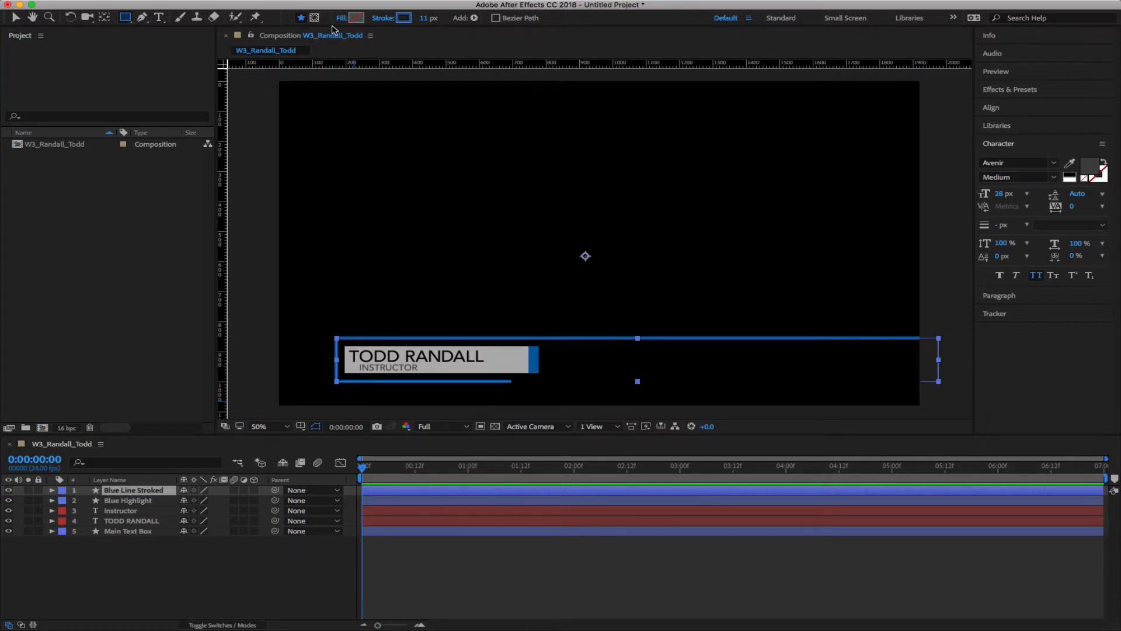
pyautogui.click(314, 19)
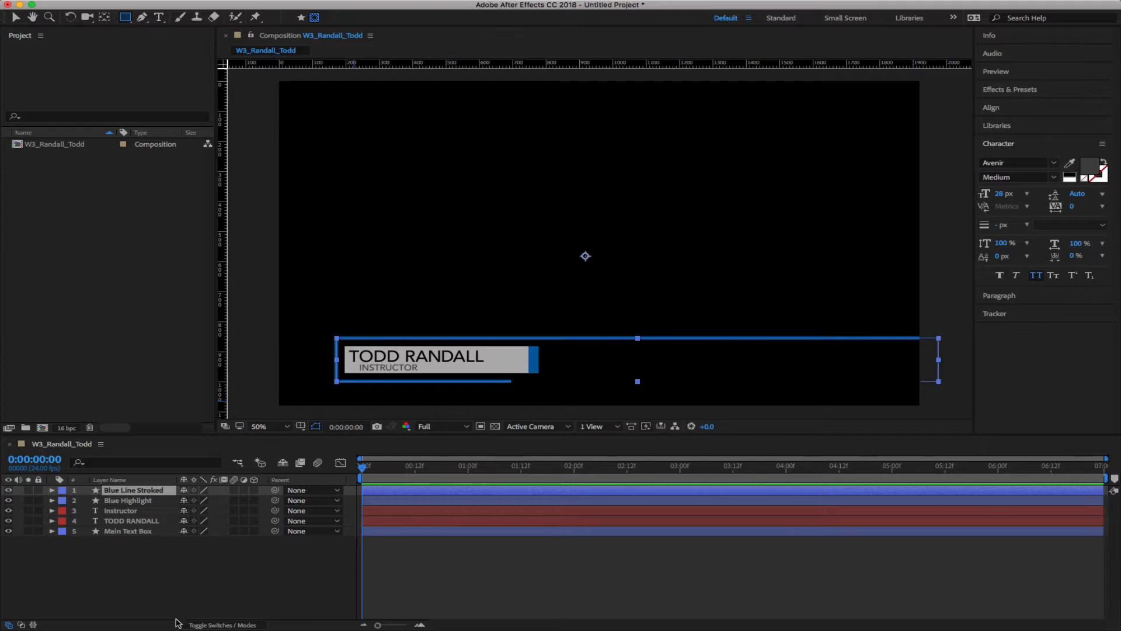
pyautogui.click(160, 610)
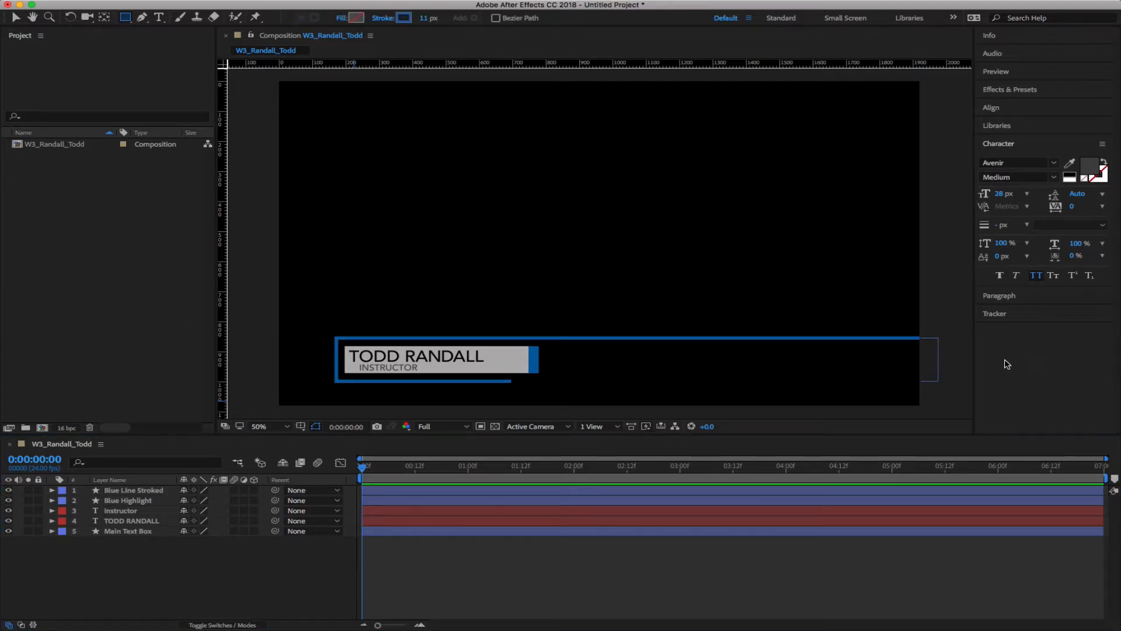
# Draw a small rectangle mask on Blue Line Stroked at the blue line's right end
pyautogui.moveTo(921, 331); pyautogui.dragTo(941, 350)
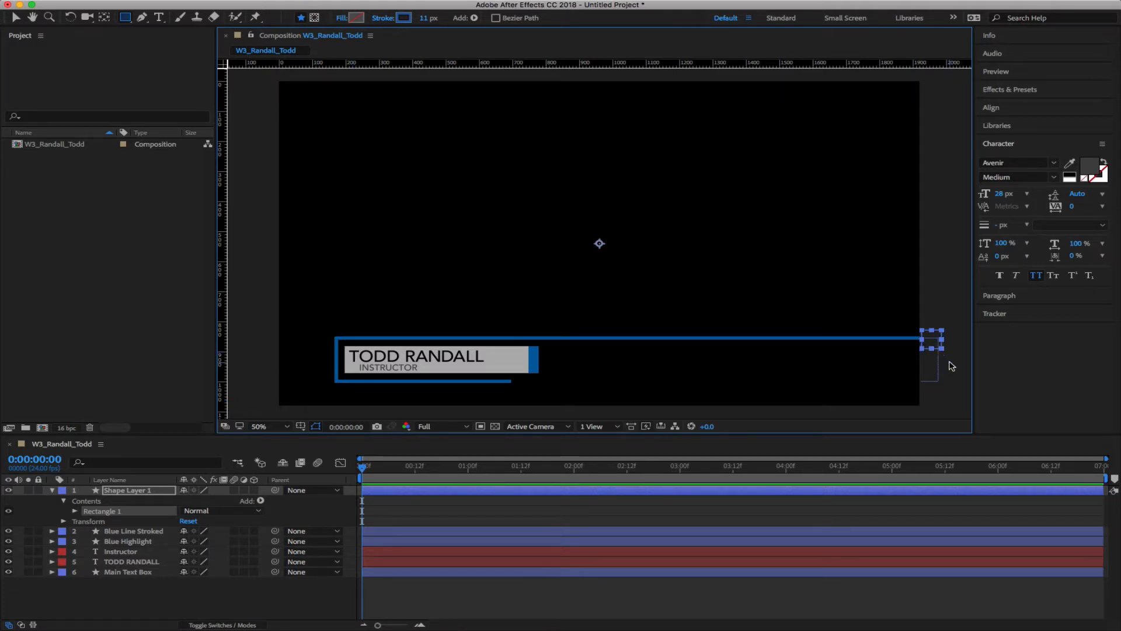
pyautogui.press('Delete')
pyautogui.click(140, 491)
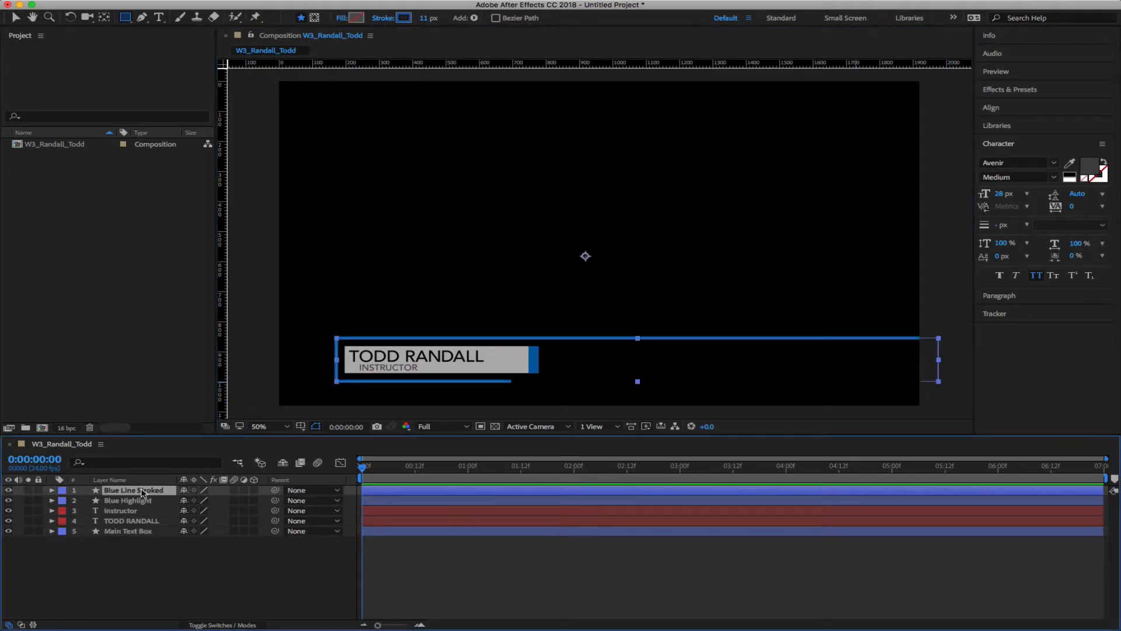
pyautogui.click(314, 18)
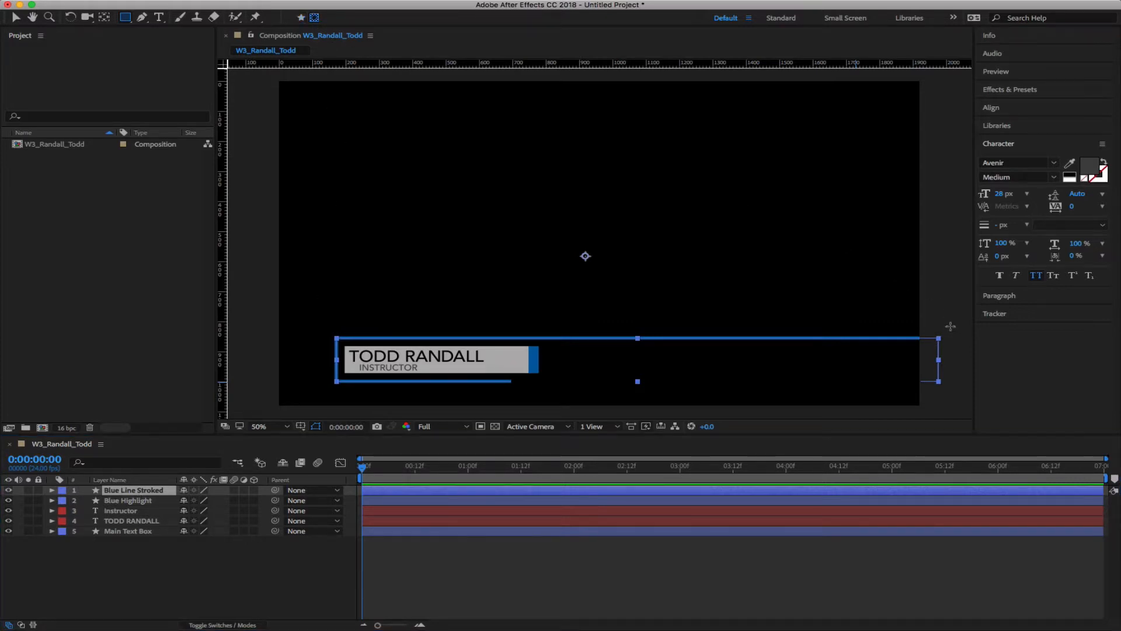
pyautogui.moveTo(924, 328); pyautogui.dragTo(947, 348)
pyautogui.click(189, 608)
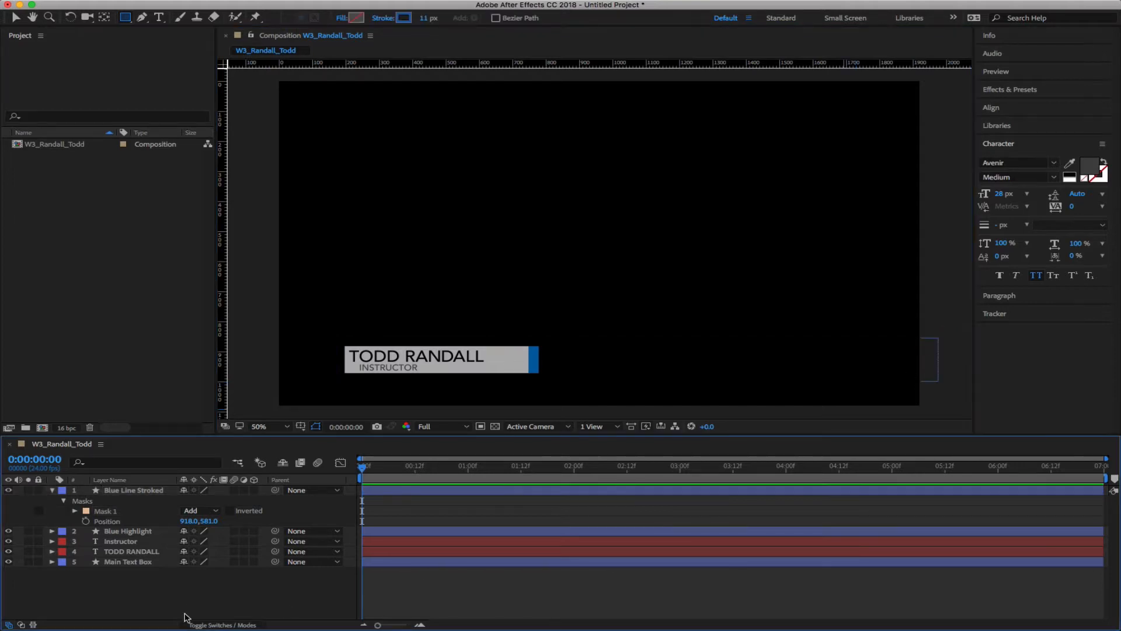
# Expand Mask 1 and set a starting Mask Path keyframe at 0:00:00:00
pyautogui.click(102, 520)
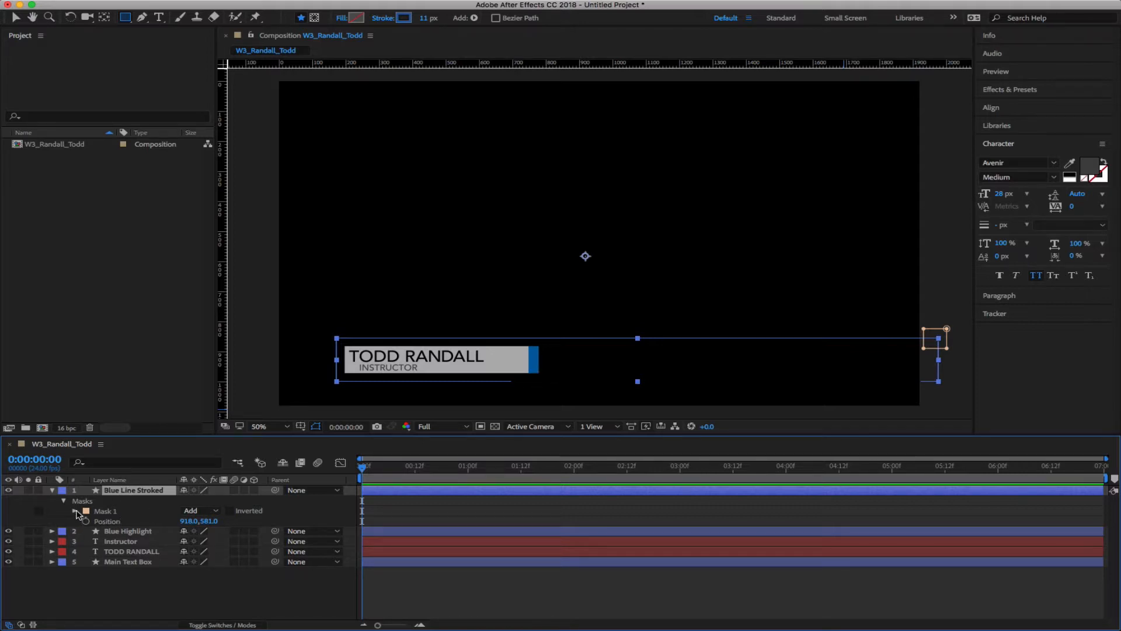
pyautogui.click(76, 511)
pyautogui.click(75, 511)
pyautogui.click(75, 511)
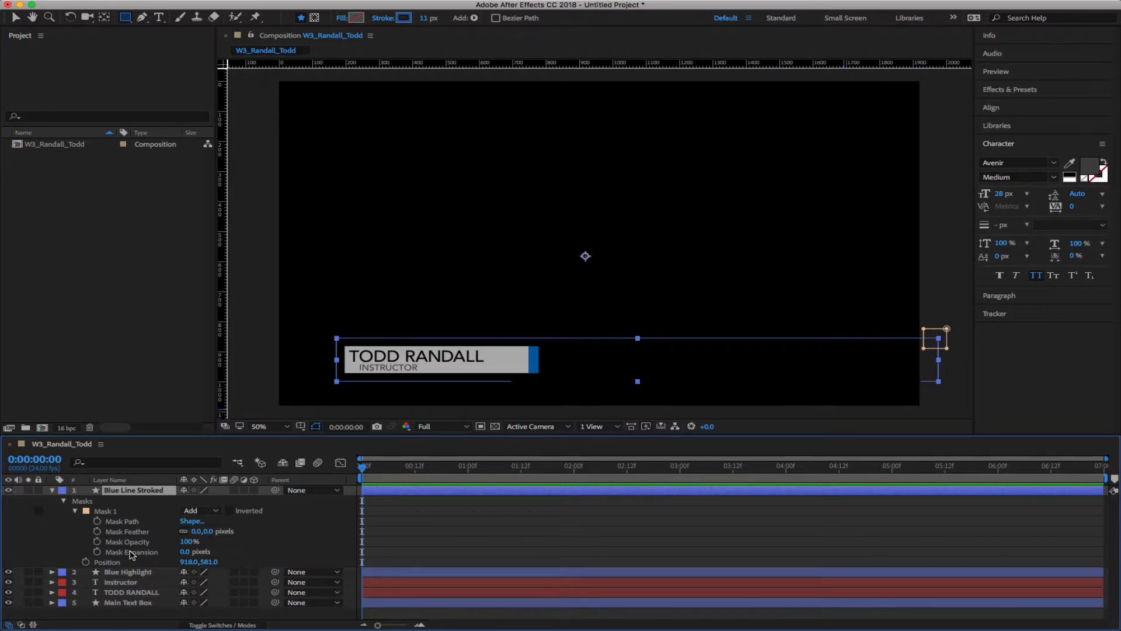
pyautogui.click(97, 521)
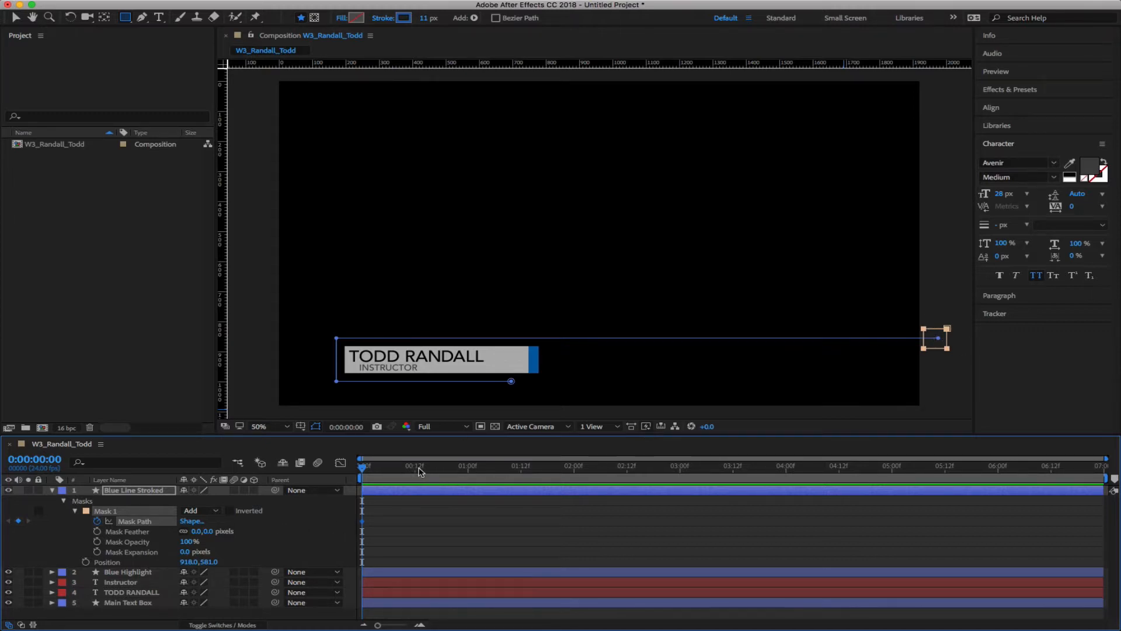
# At 0:00:00:12, raise Mask 1's top-right corner to record a second Mask Path keyframe
pyautogui.moveTo(402, 467); pyautogui.dragTo(415, 468)
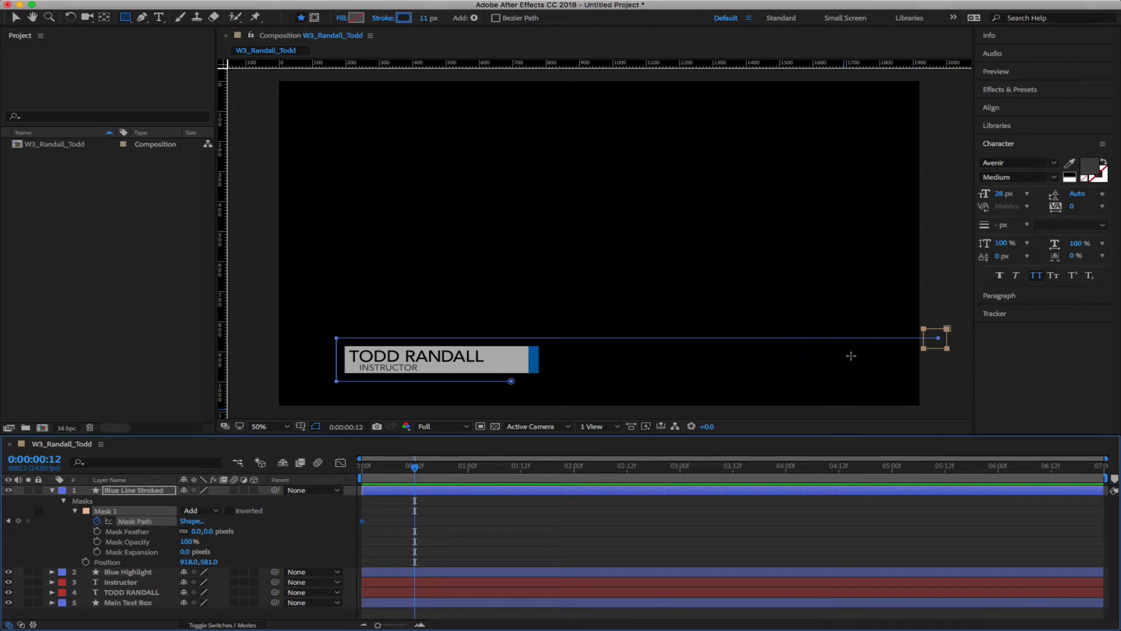
pyautogui.press('v')
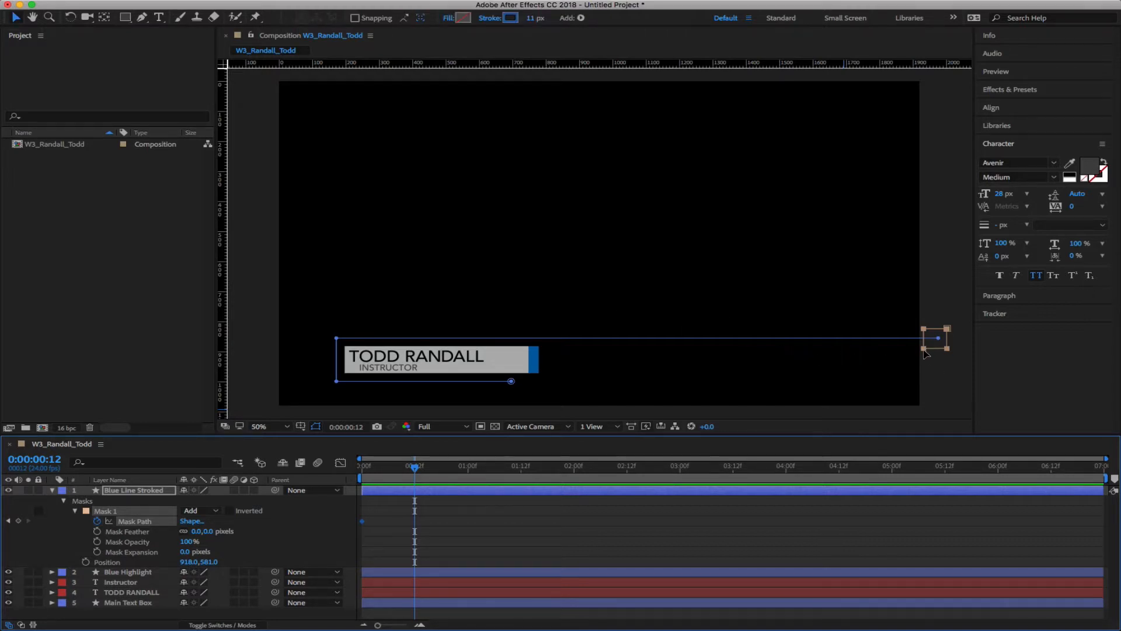
pyautogui.click(436, 532)
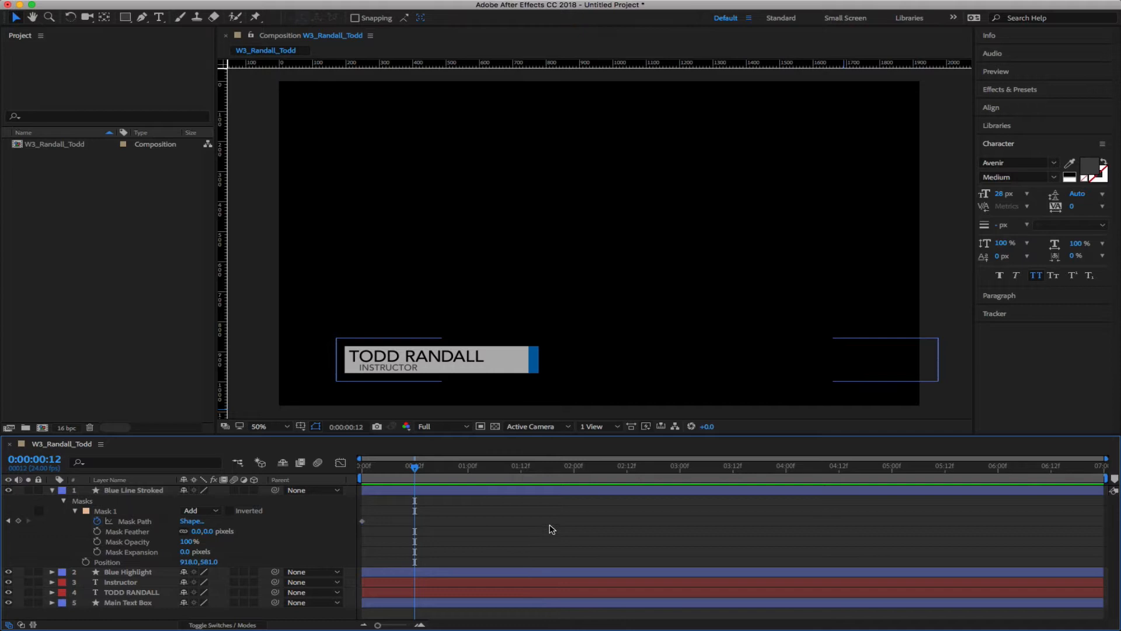
pyautogui.click(129, 514)
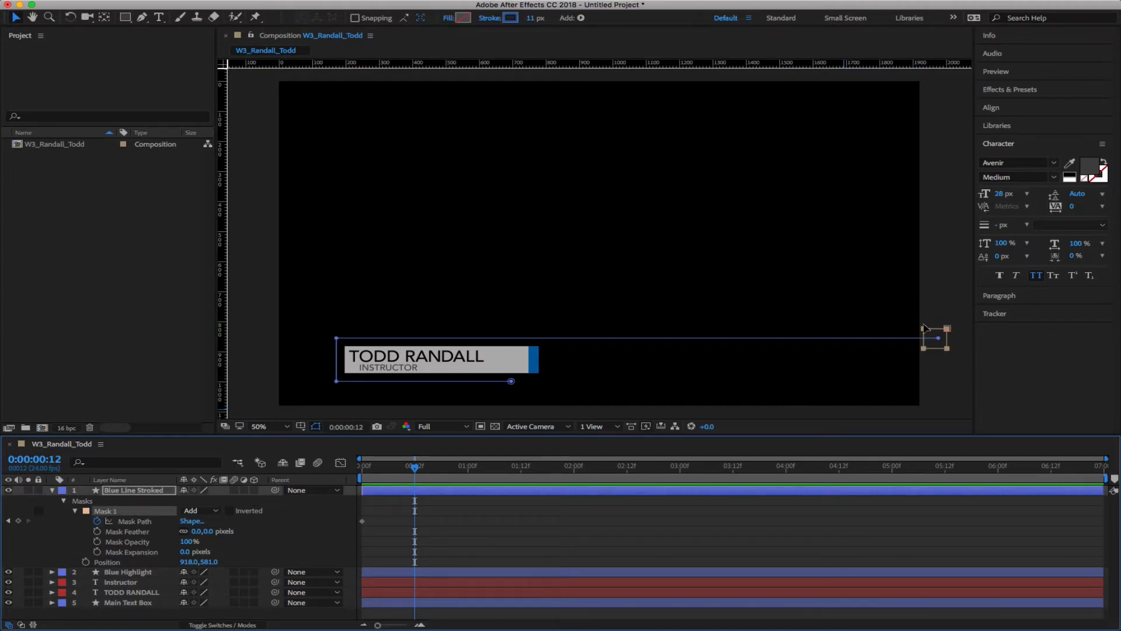
pyautogui.click(946, 328)
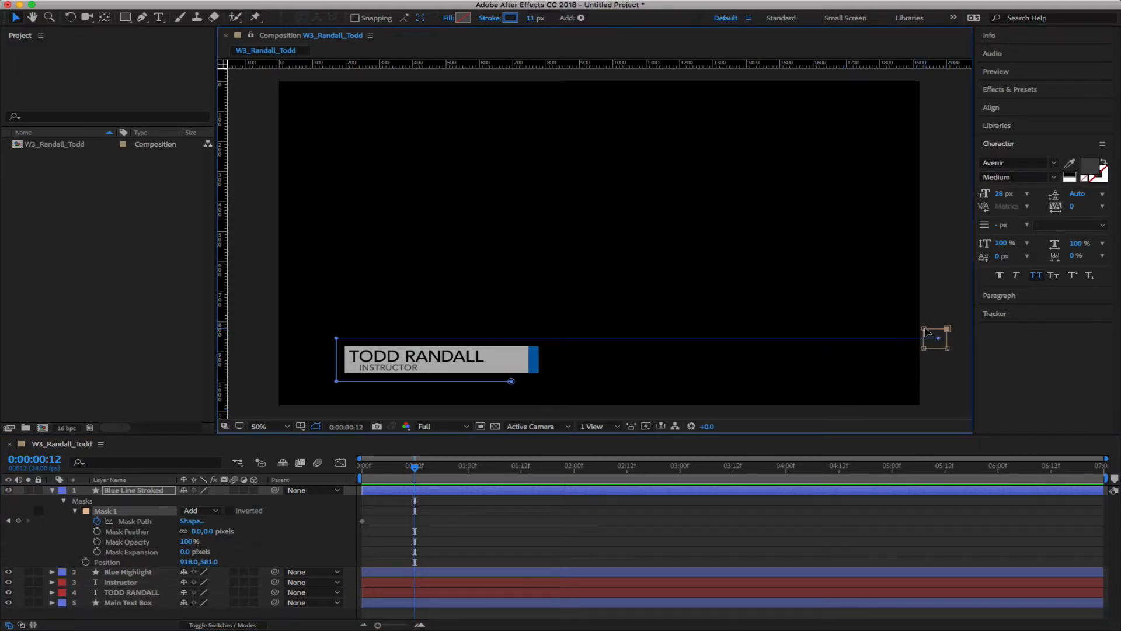
pyautogui.moveTo(947, 329); pyautogui.dragTo(946, 324)
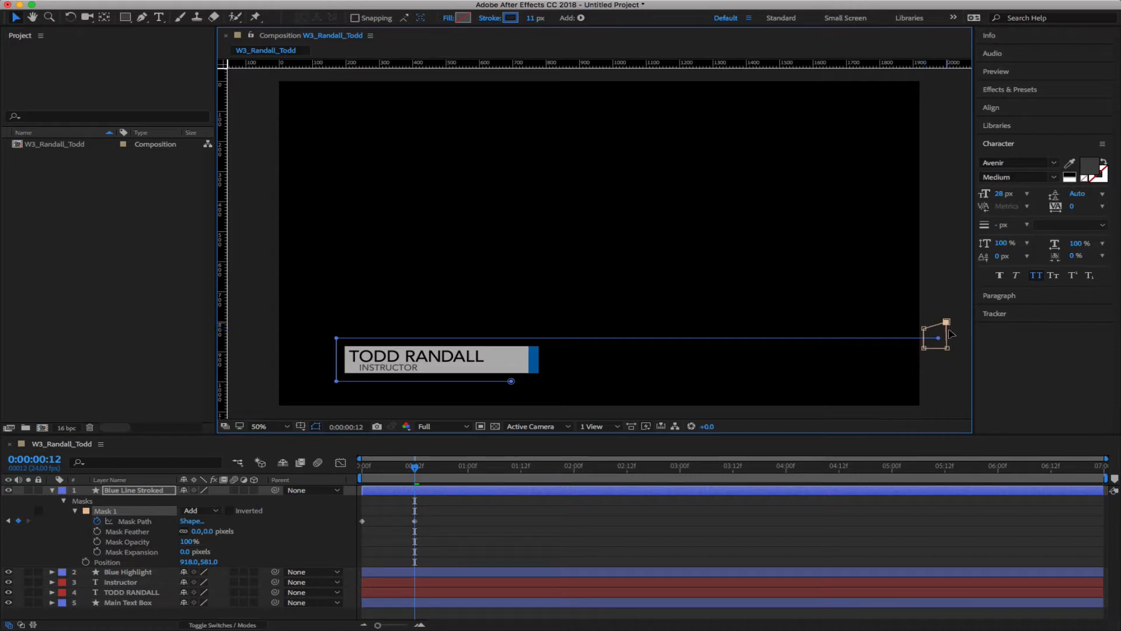
# Slide the mask box left and stretch its left edge into a long bar revealing the line
pyautogui.hotkey('ctrl', 'z')
pyautogui.moveTo(927, 353); pyautogui.dragTo(612, 352)
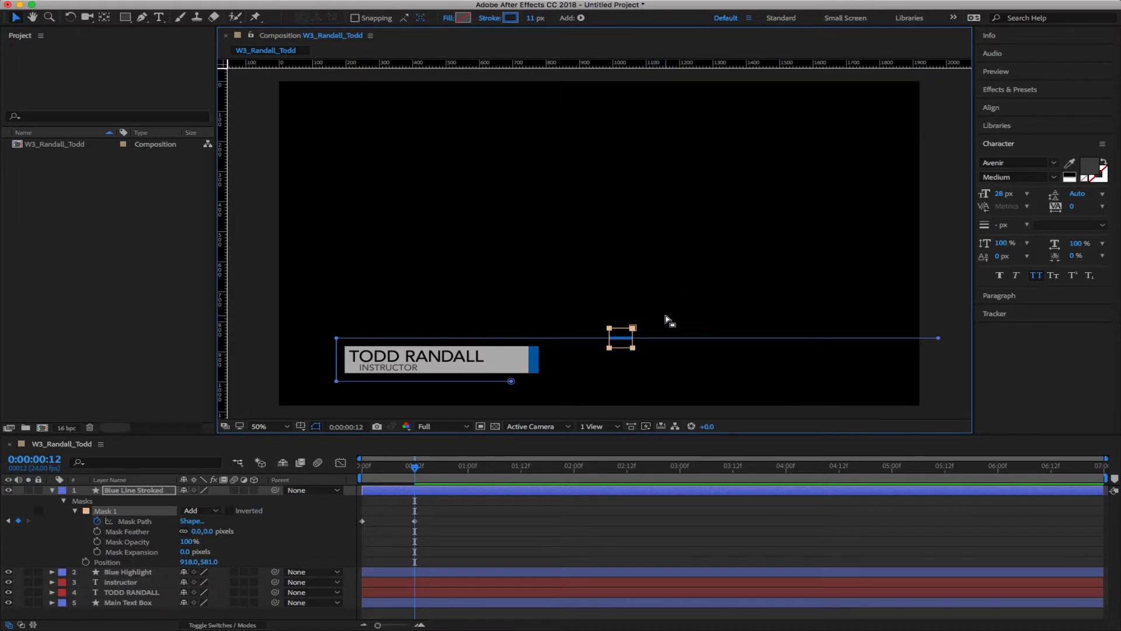
pyautogui.moveTo(667, 315); pyautogui.dragTo(810, 353)
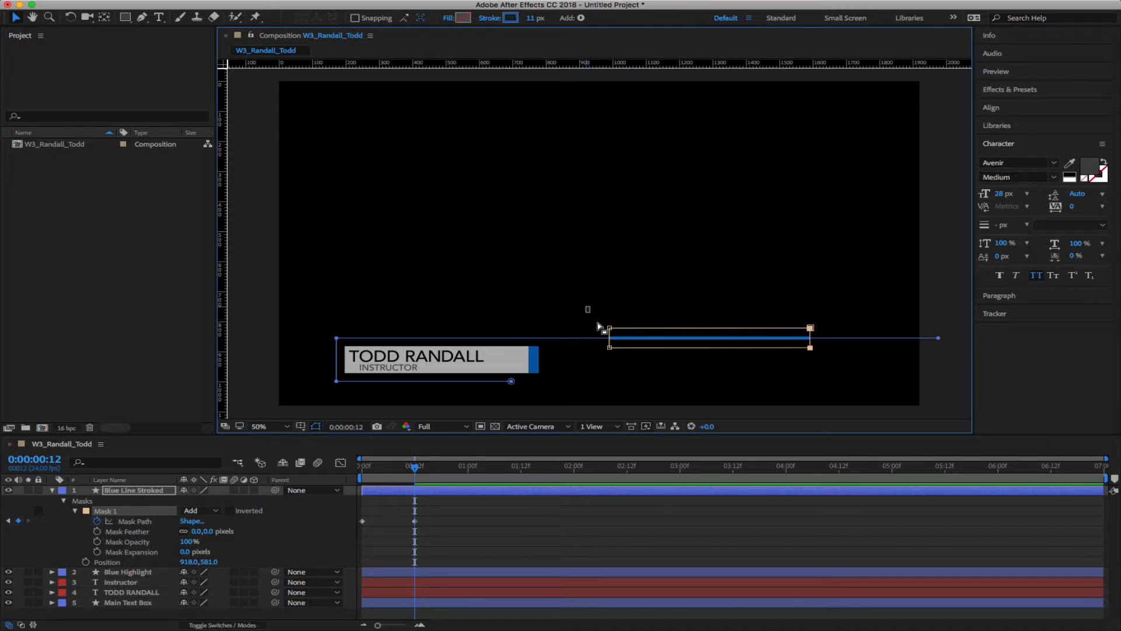
pyautogui.moveTo(597, 323); pyautogui.dragTo(624, 359)
pyautogui.keyDown('shift'); pyautogui.click(609, 347); pyautogui.keyUp('shift')
pyautogui.moveTo(609, 349); pyautogui.dragTo(418, 351)
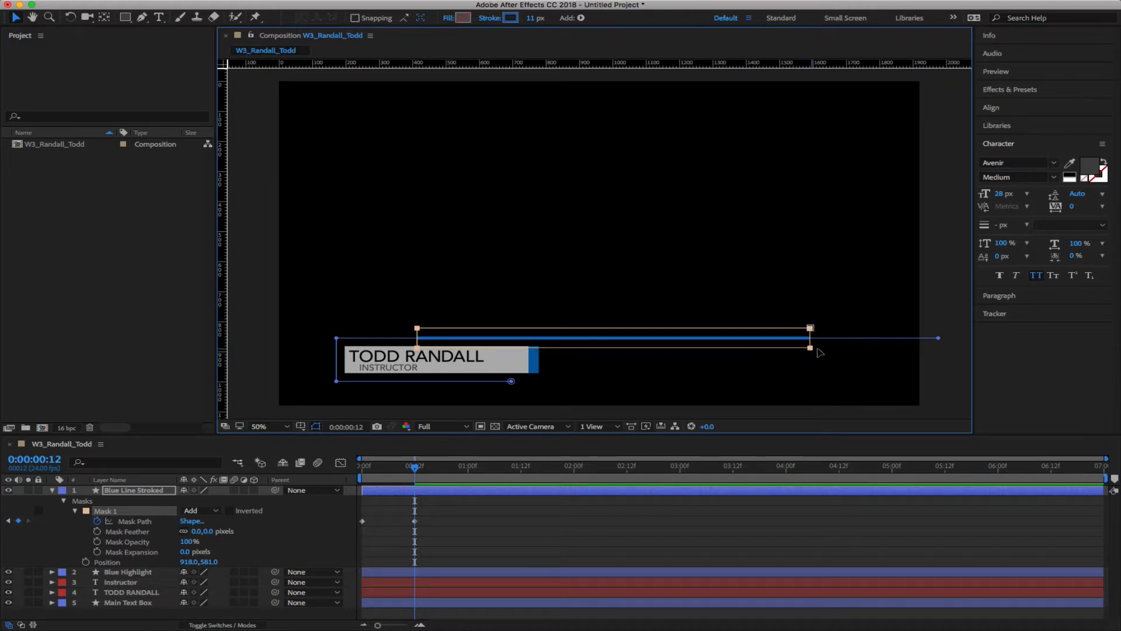
pyautogui.moveTo(810, 348); pyautogui.dragTo(818, 349)
pyautogui.moveTo(415, 465); pyautogui.dragTo(342, 484)
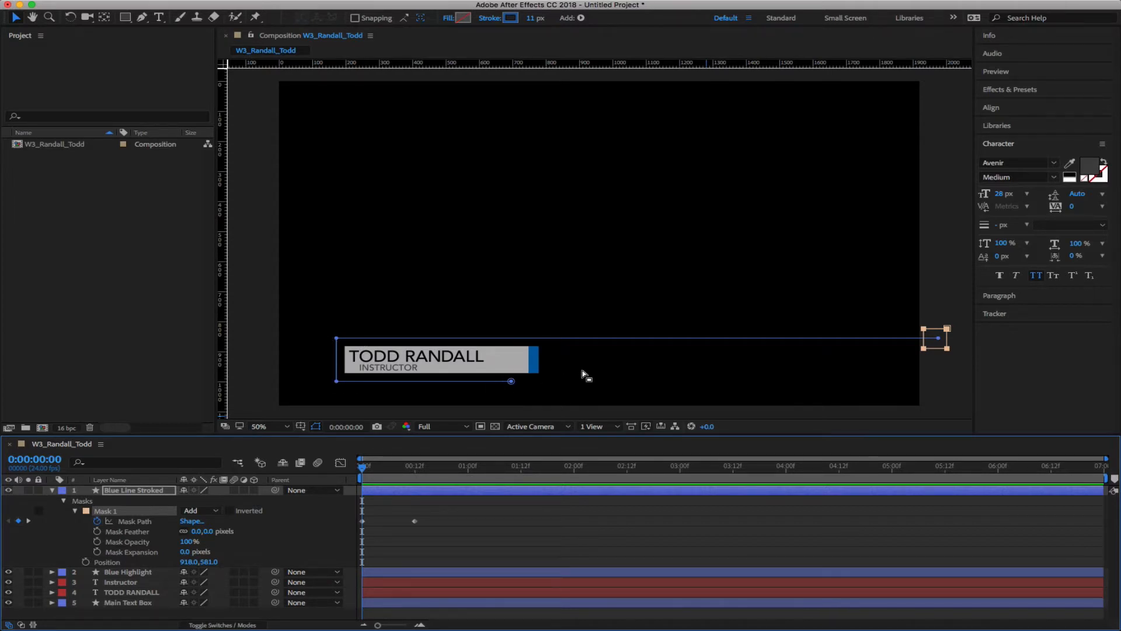
# At 0:00:00:18, slide the mask left and shorten it toward the line's left end
pyautogui.moveTo(374, 469); pyautogui.dragTo(443, 474)
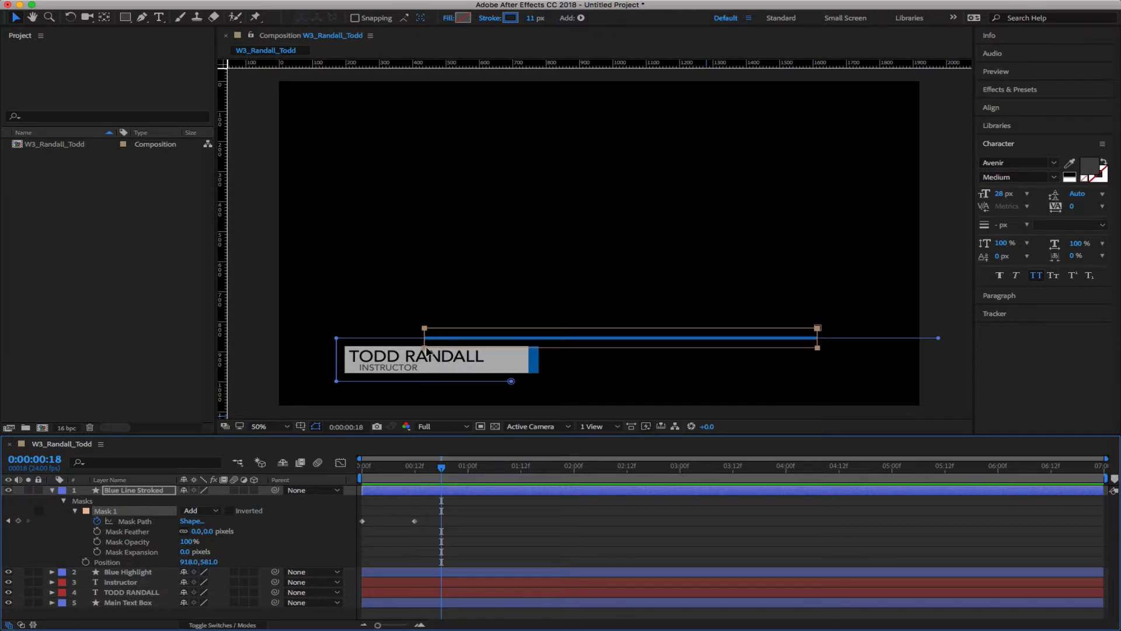
pyautogui.moveTo(427, 350); pyautogui.dragTo(325, 350)
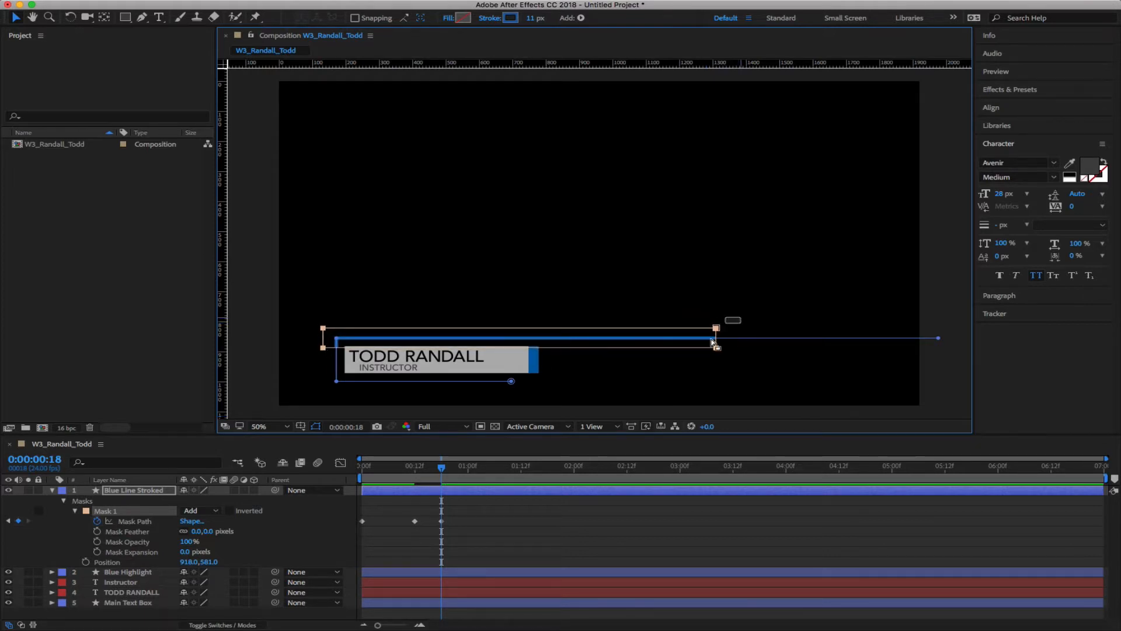
pyautogui.moveTo(689, 351); pyautogui.dragTo(355, 354)
pyautogui.moveTo(442, 467); pyautogui.dragTo(416, 479)
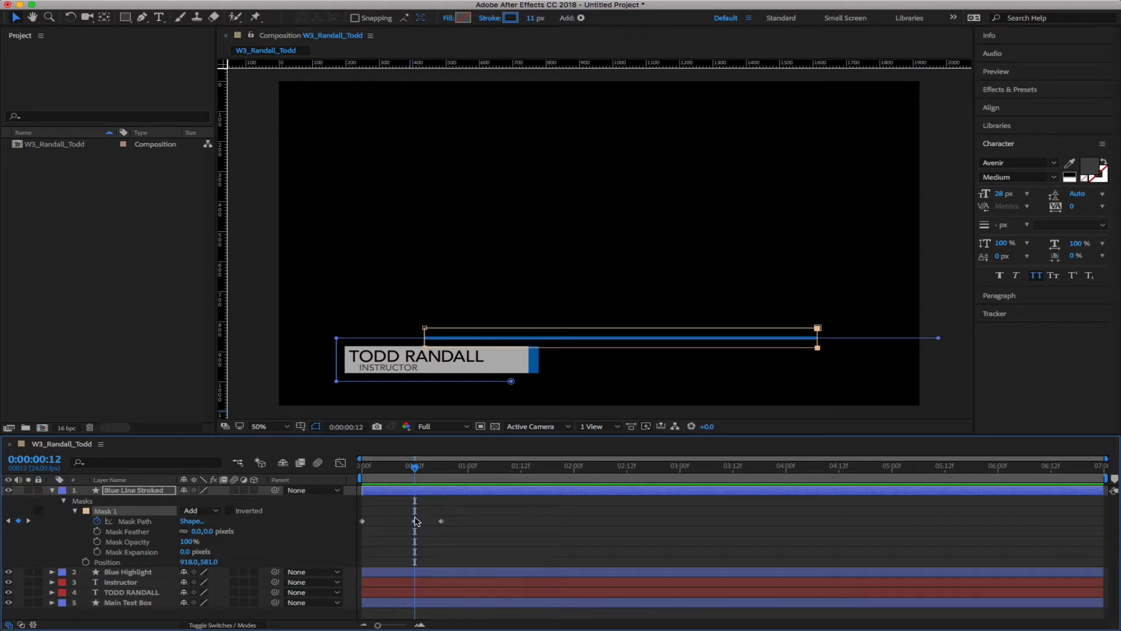
# Retime the Mask Path keyframes earlier to 0:00:00:08 and 0:00:00:14
pyautogui.click(414, 521)
pyautogui.moveTo(414, 526); pyautogui.dragTo(398, 524)
pyautogui.moveTo(414, 467); pyautogui.dragTo(400, 470)
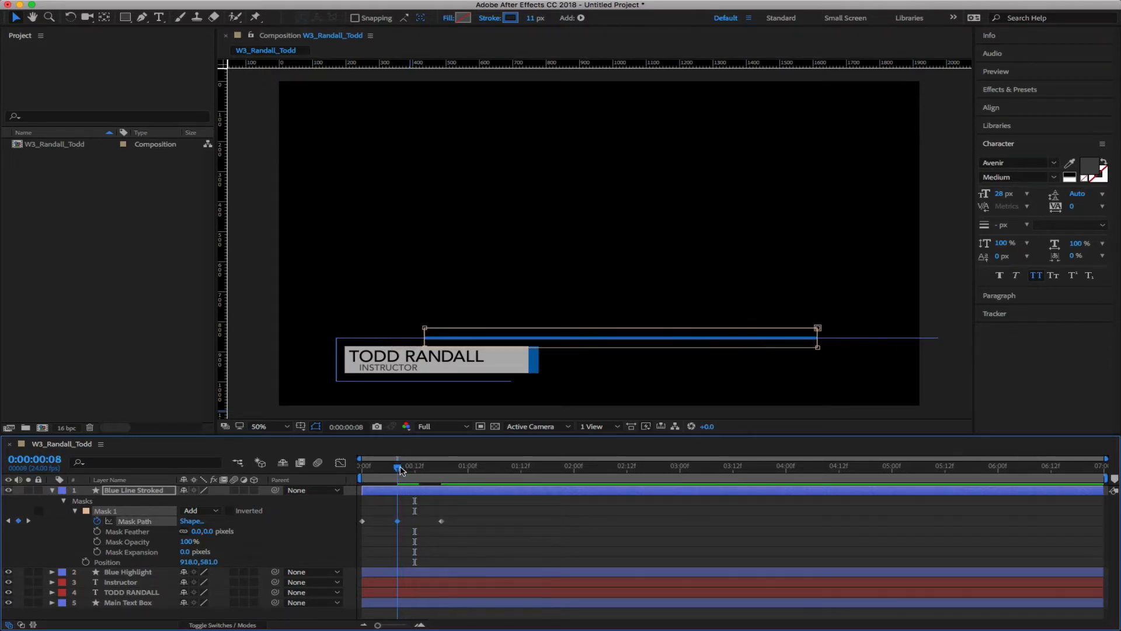
pyautogui.moveTo(442, 521); pyautogui.dragTo(425, 524)
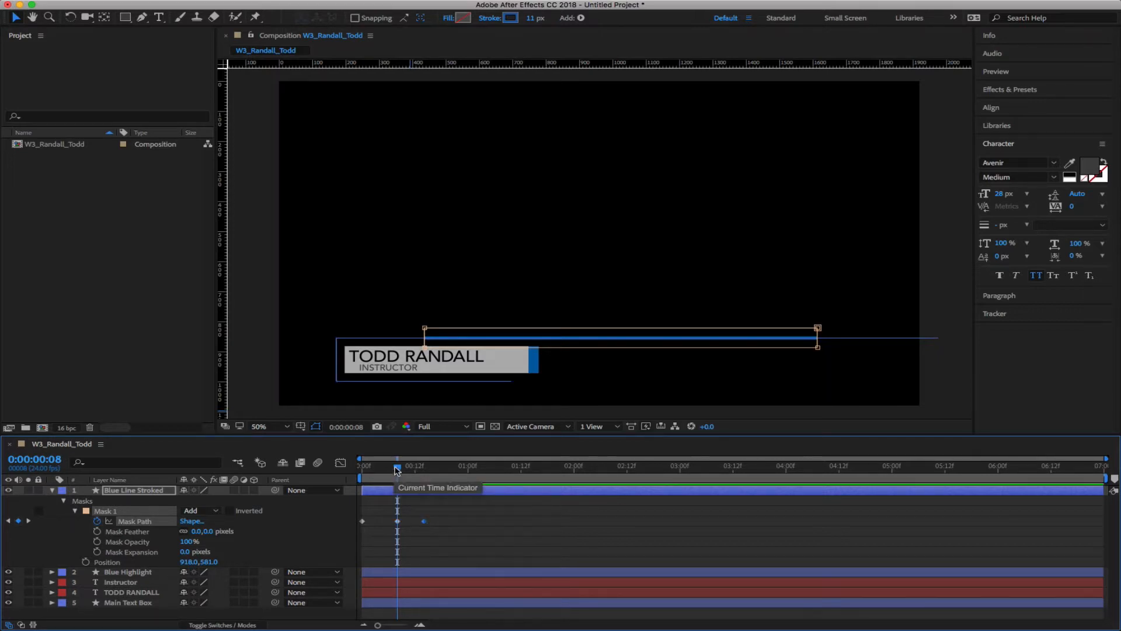
pyautogui.moveTo(397, 468); pyautogui.dragTo(434, 476)
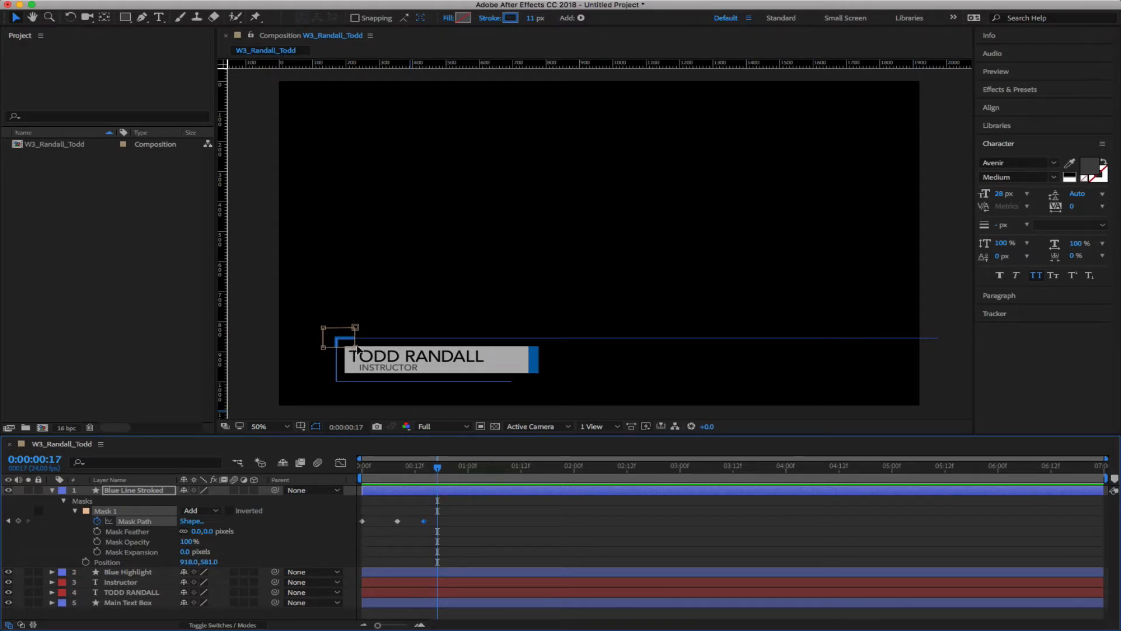
# Move the whole mask down below the line, adding a Mask Path keyframe
pyautogui.moveTo(356, 347); pyautogui.dragTo(353, 360)
pyautogui.press('super+z')
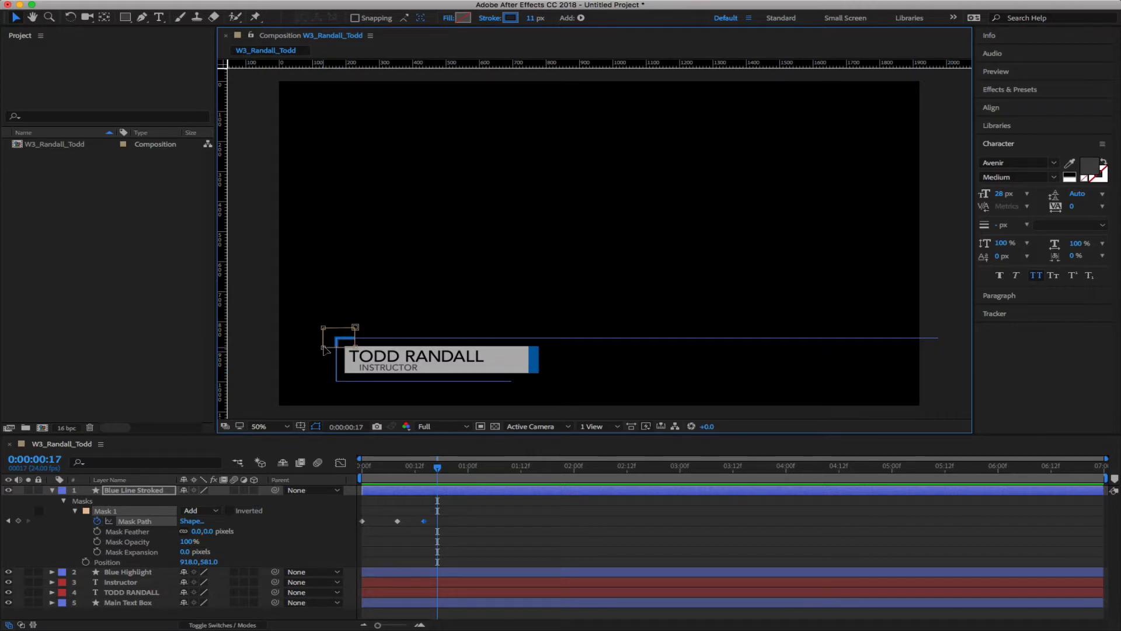
pyautogui.click(322, 348)
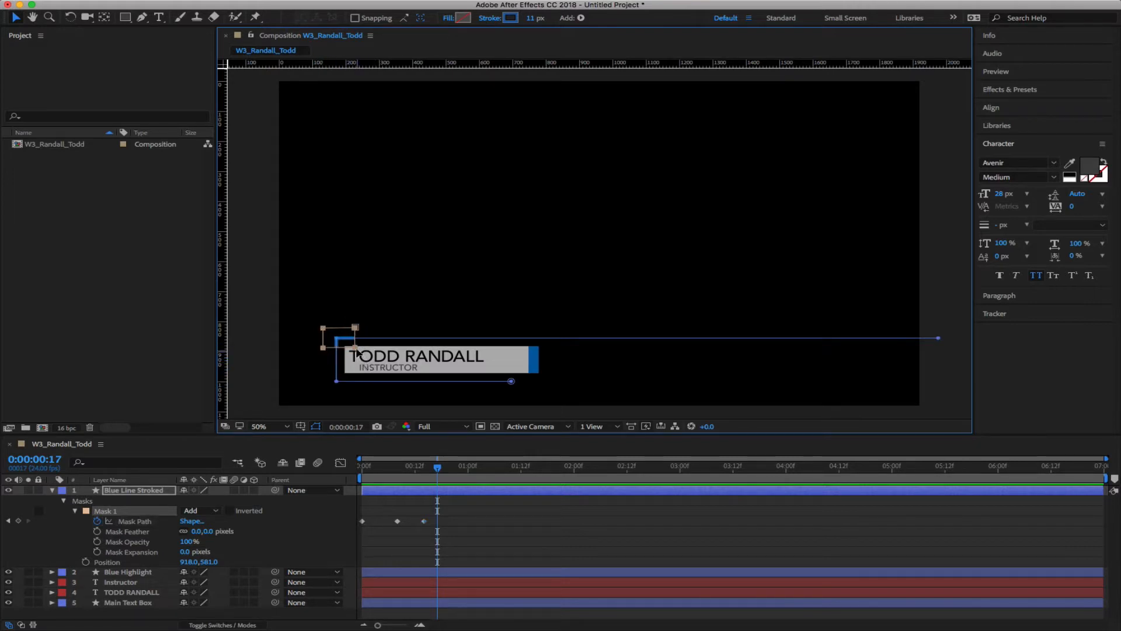
pyautogui.moveTo(355, 349); pyautogui.dragTo(354, 392)
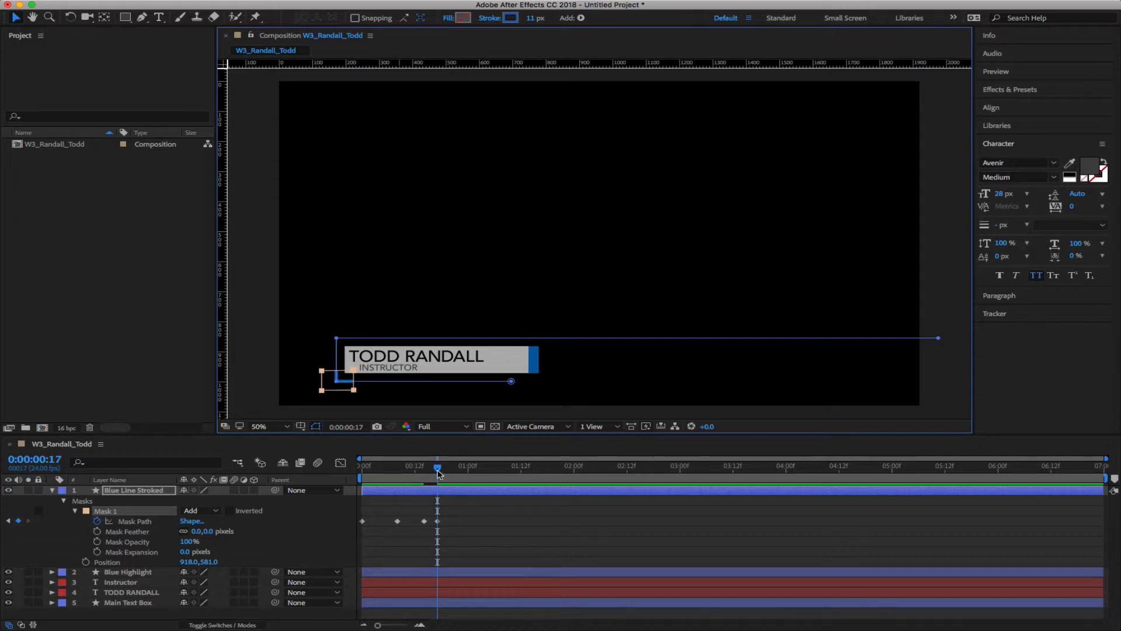
# At 0:00:01:00, slide the mask under the name box and narrow it into a short dash
pyautogui.moveTo(437, 468); pyautogui.dragTo(468, 471)
pyautogui.moveTo(354, 394); pyautogui.dragTo(520, 396)
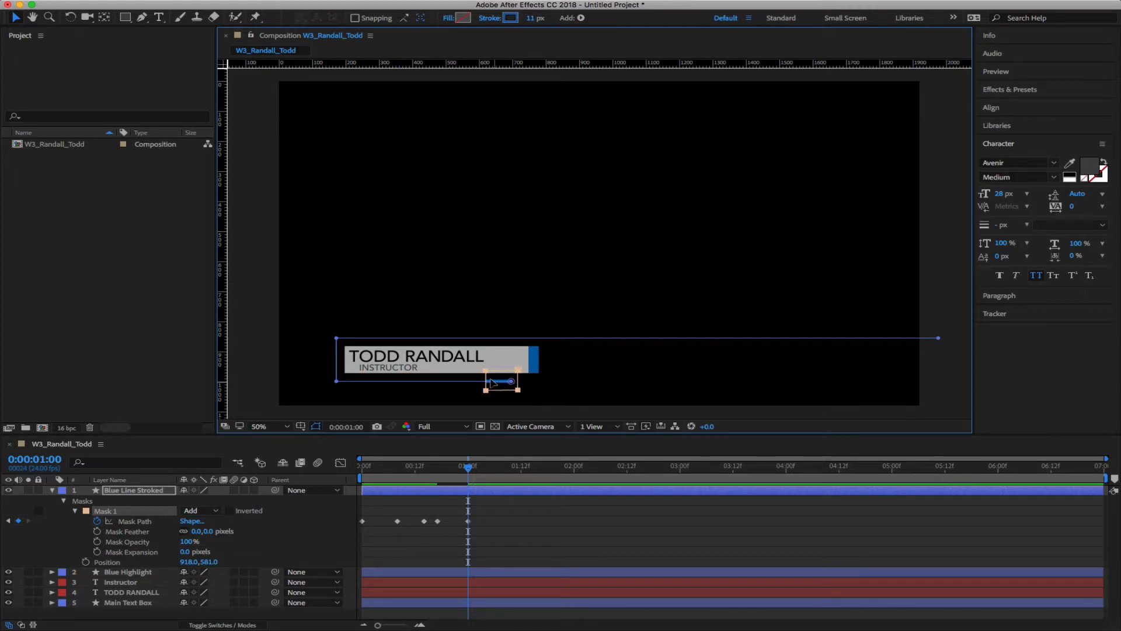
pyautogui.click(478, 366)
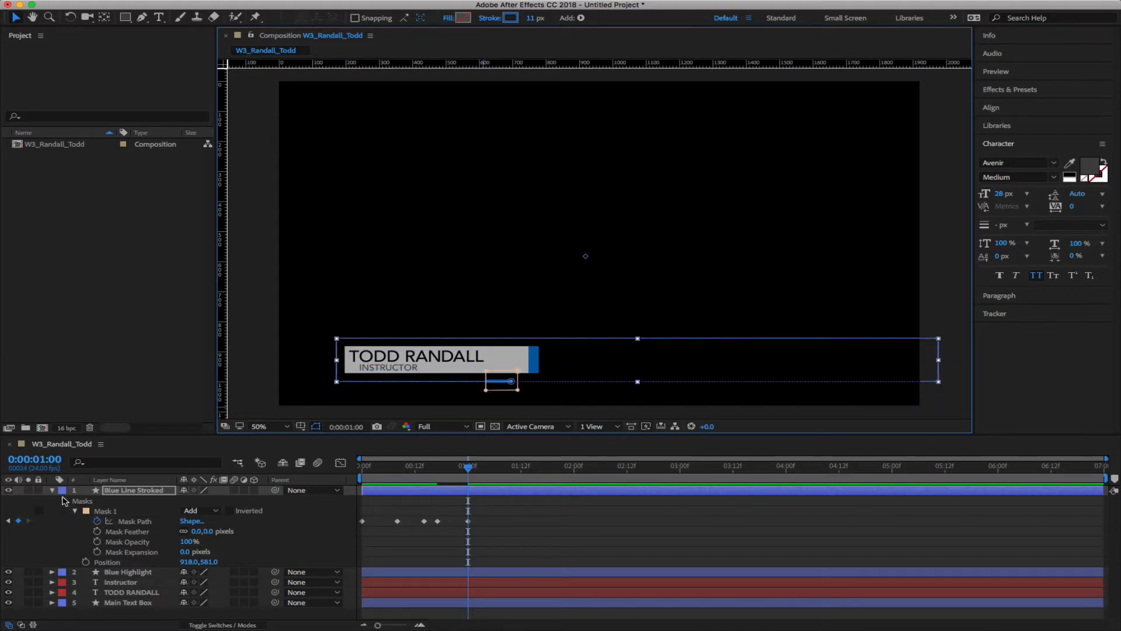
pyautogui.click(108, 511)
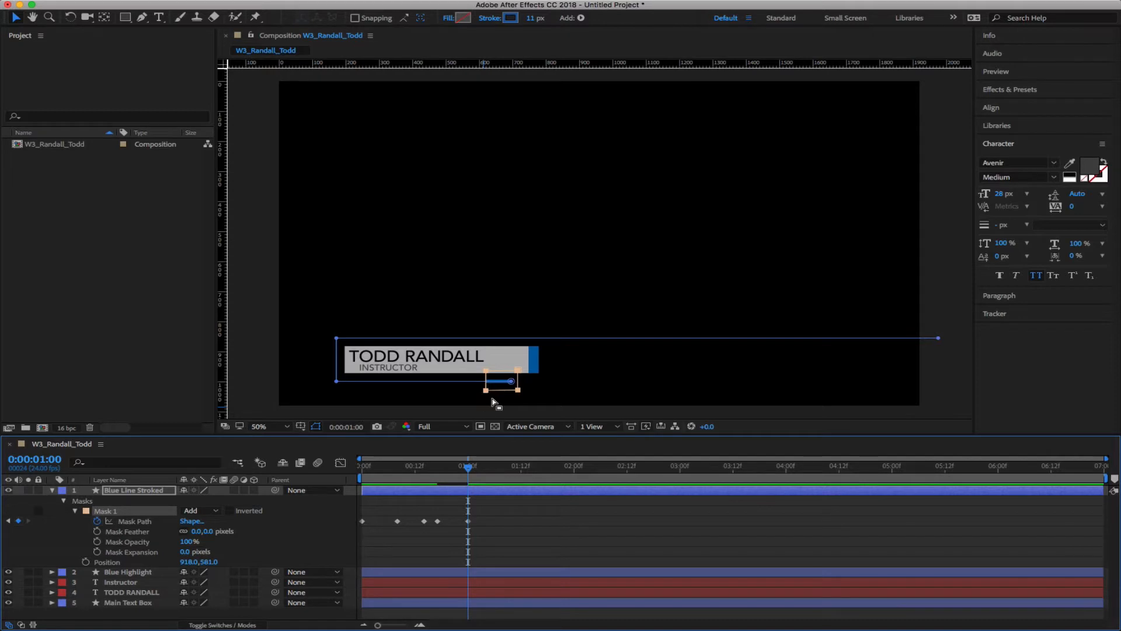
pyautogui.click(486, 390)
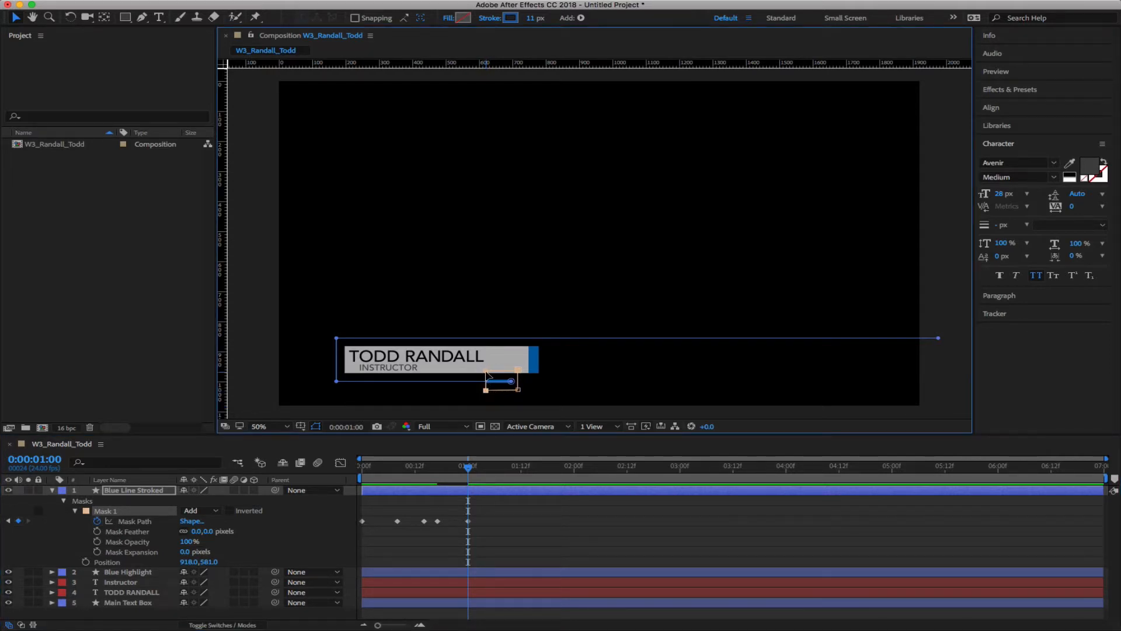
pyautogui.moveTo(486, 390); pyautogui.dragTo(498, 389)
pyautogui.click(533, 512)
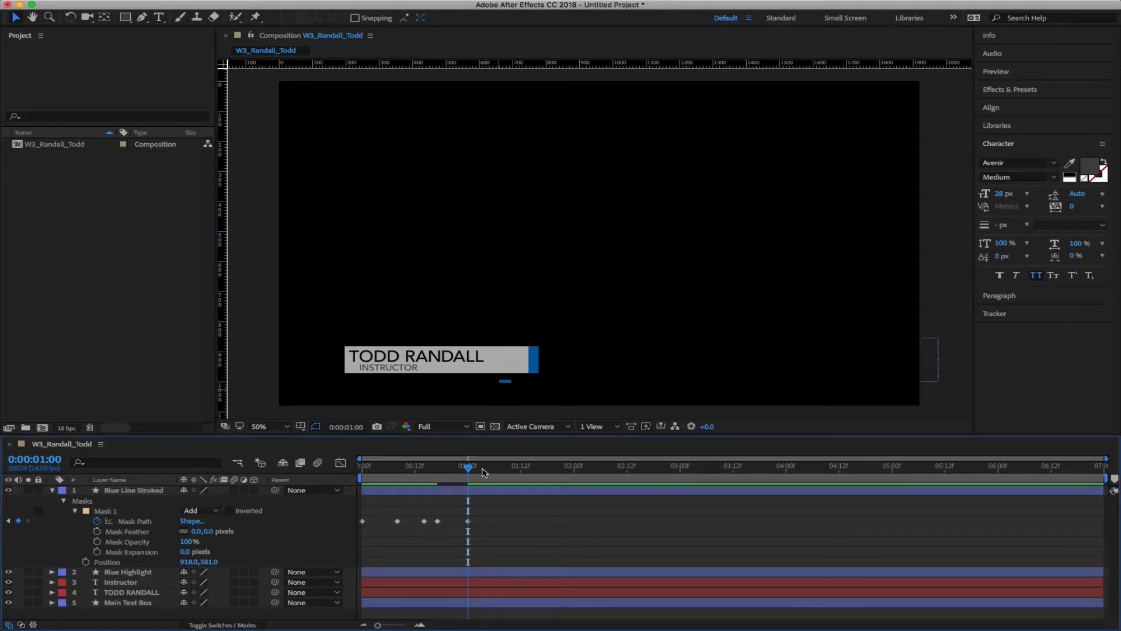
pyautogui.moveTo(482, 471); pyautogui.dragTo(520, 467)
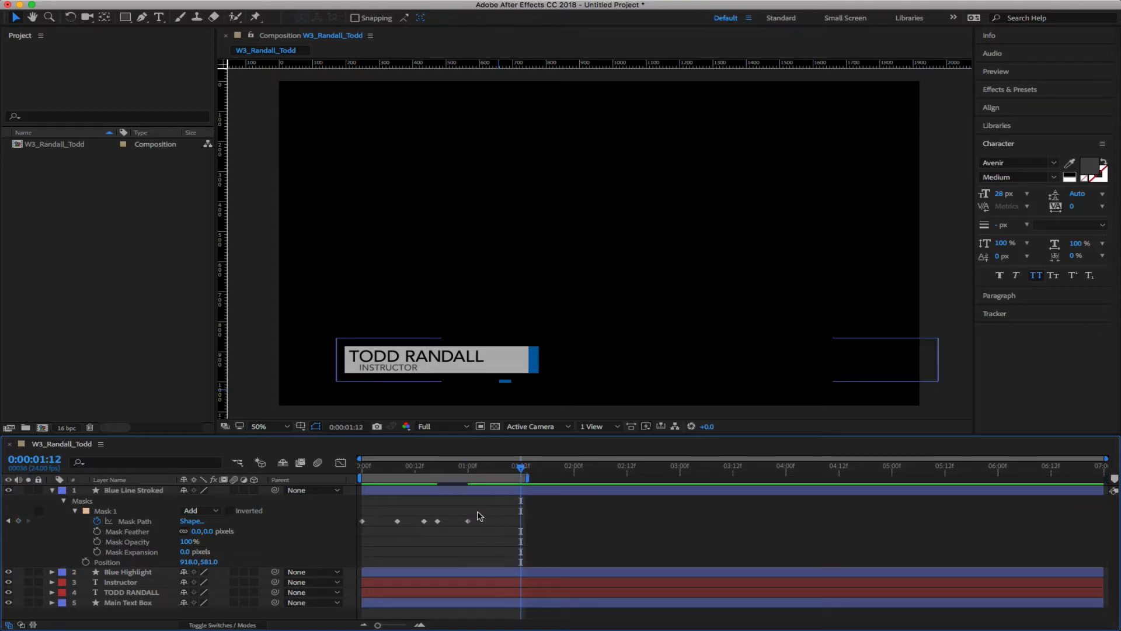
pyautogui.press('space')
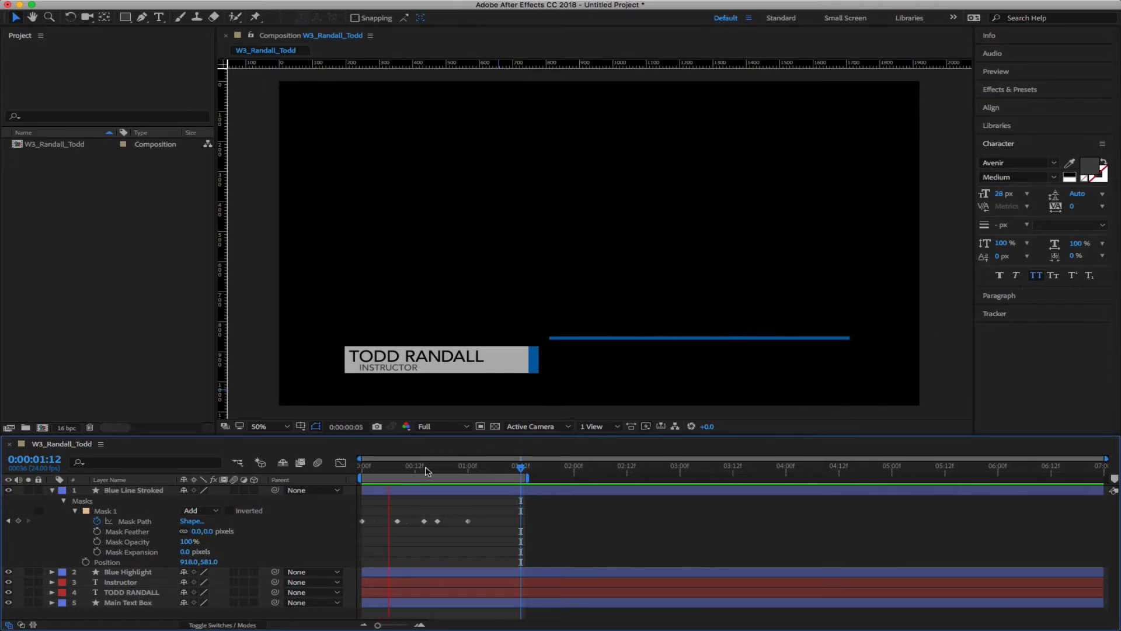
pyautogui.press('space')
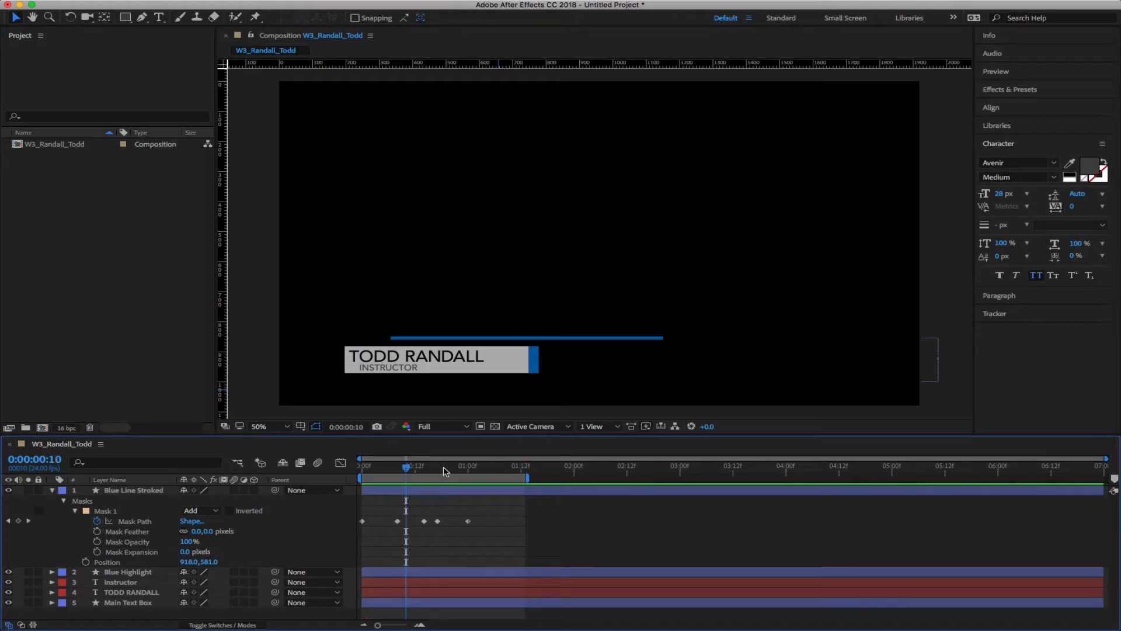
pyautogui.moveTo(406, 470)
pyautogui.mouseDown()
pyautogui.moveTo(367, 469)
pyautogui.moveTo(428, 469)
pyautogui.moveTo(398, 469)
pyautogui.mouseUp()
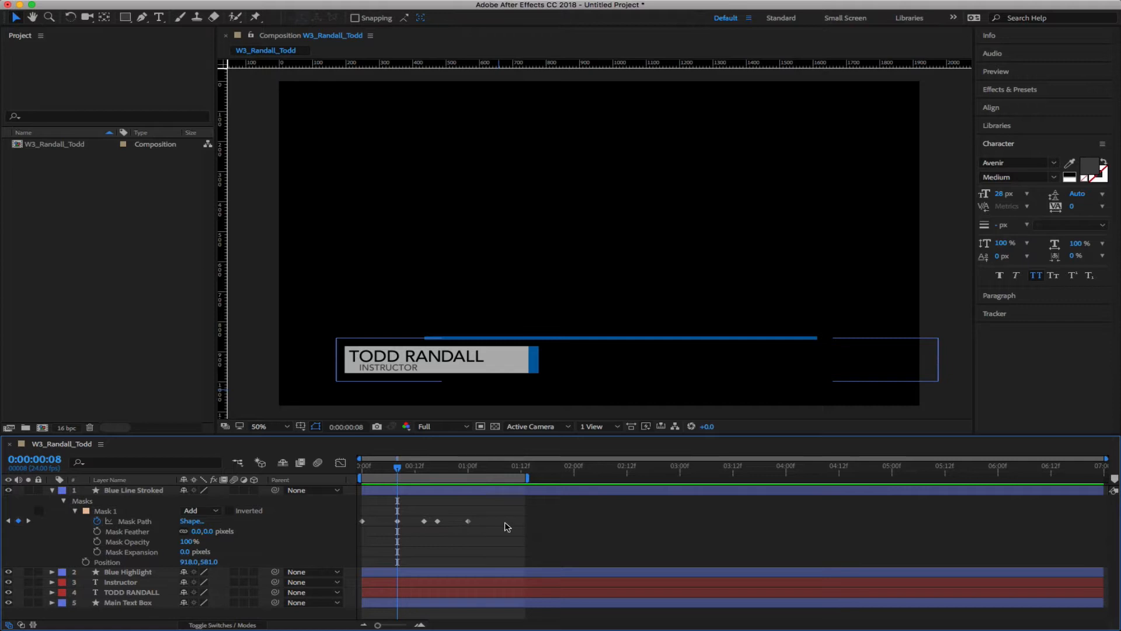
pyautogui.moveTo(398, 467); pyautogui.dragTo(329, 471)
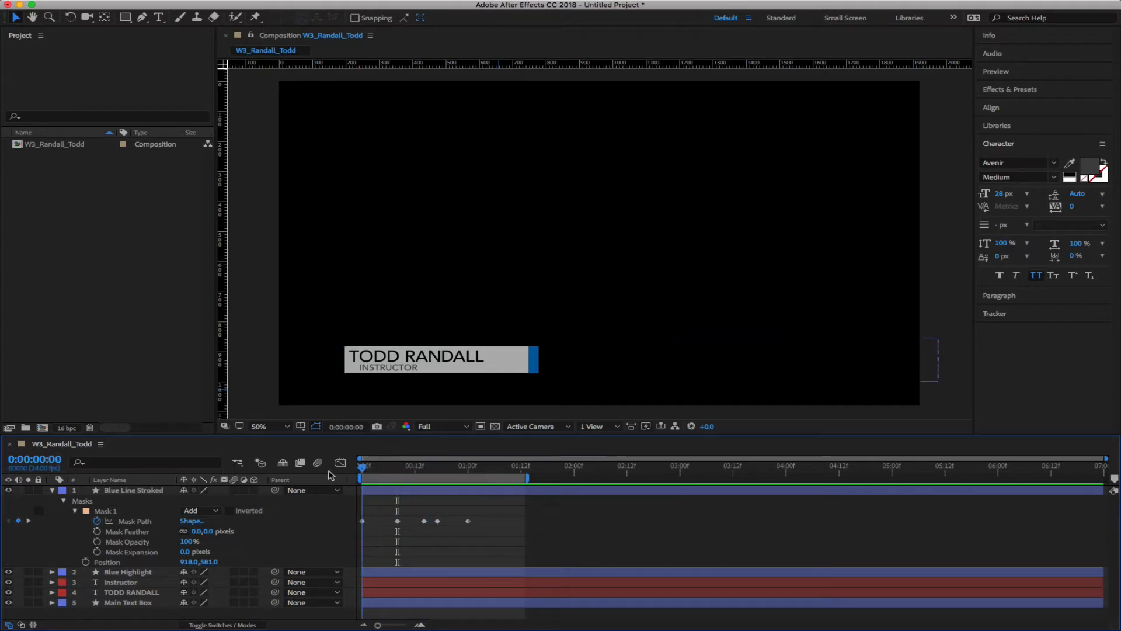
# Apply Easy Ease Out to the first Mask Path keyframe and Easy Ease In to the last, then preview
pyautogui.rightClick(362, 520)
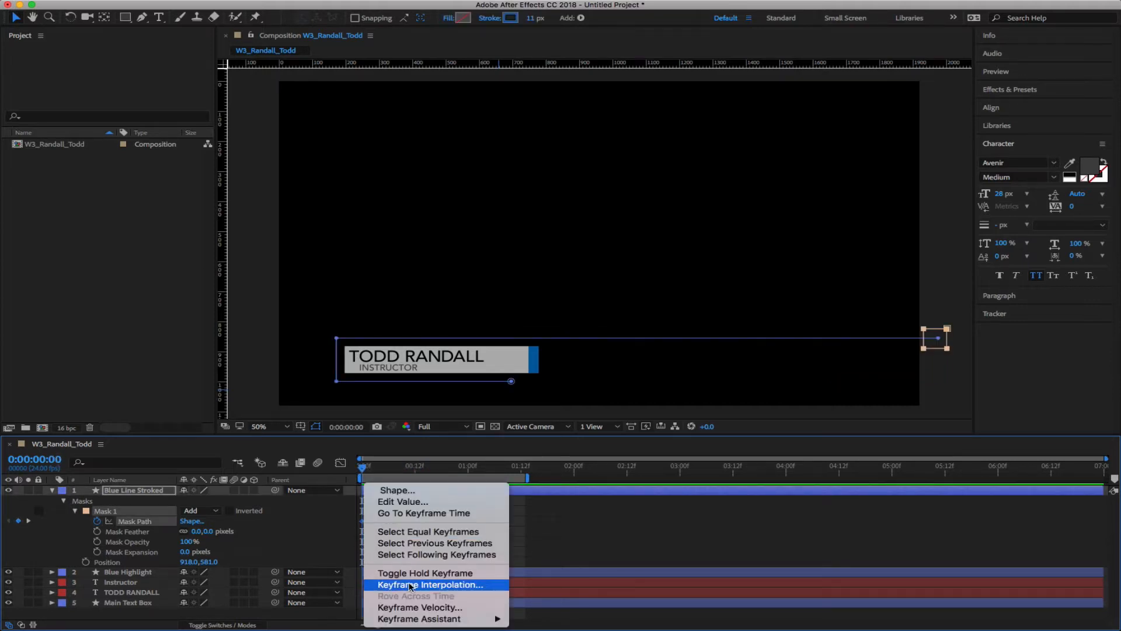
pyautogui.moveTo(444, 618)
pyautogui.click(541, 571)
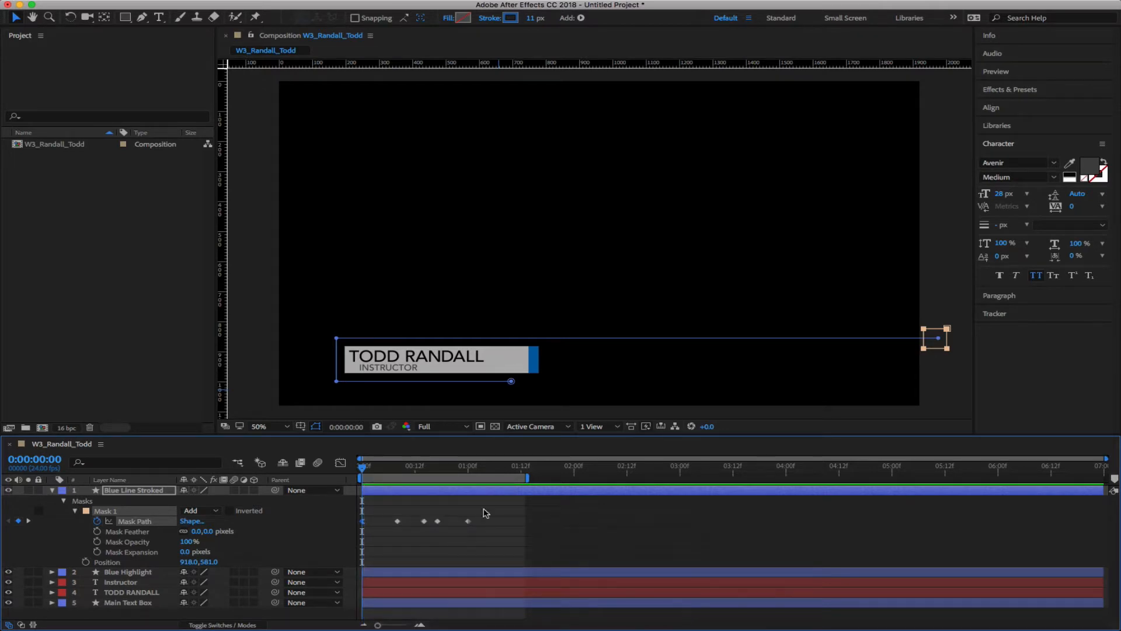
pyautogui.rightClick(468, 521)
pyautogui.moveTo(525, 615)
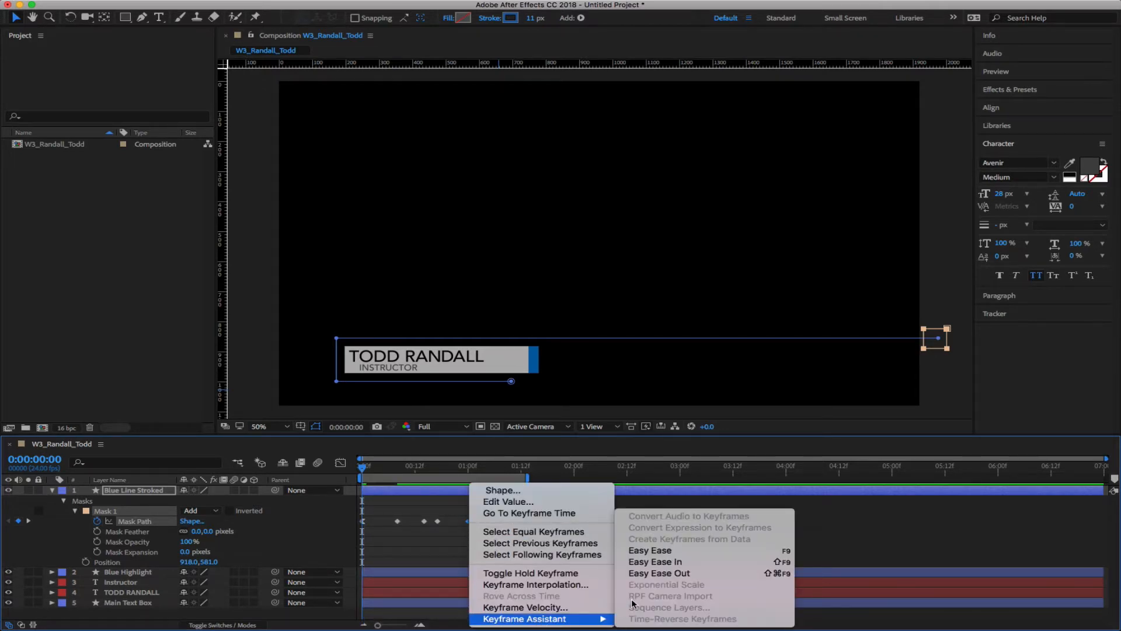
pyautogui.click(659, 566)
pyautogui.moveTo(366, 469); pyautogui.dragTo(341, 478)
pyautogui.press('space')
pyautogui.press('space')
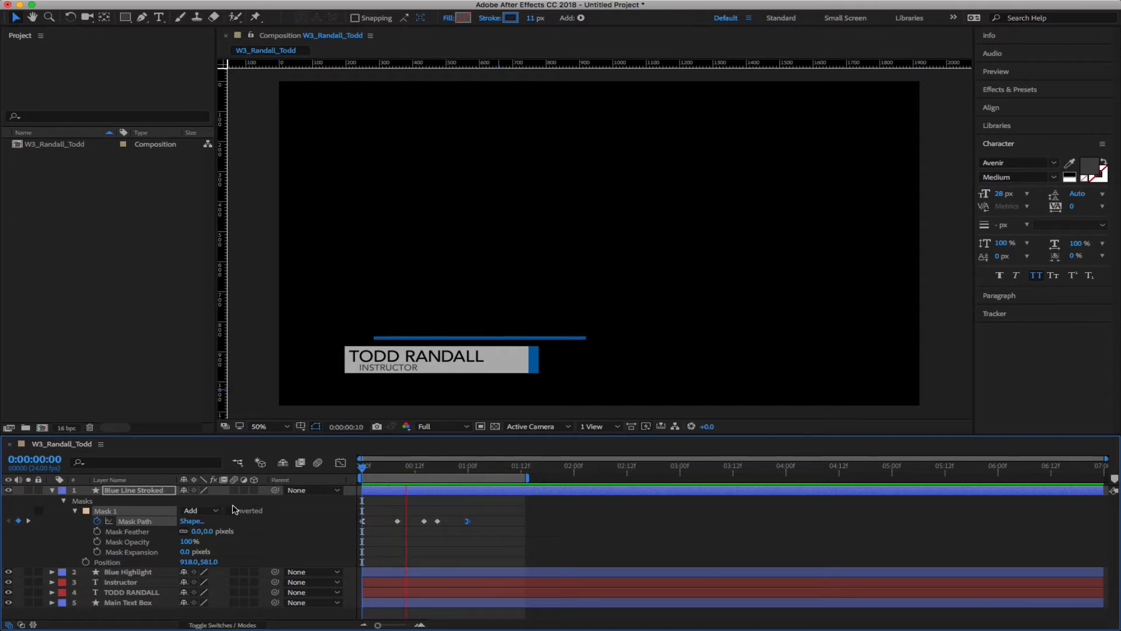
# Apply Easy Ease to the first Mask Path keyframe and preview from the start
pyautogui.moveTo(495, 467); pyautogui.dragTo(424, 466)
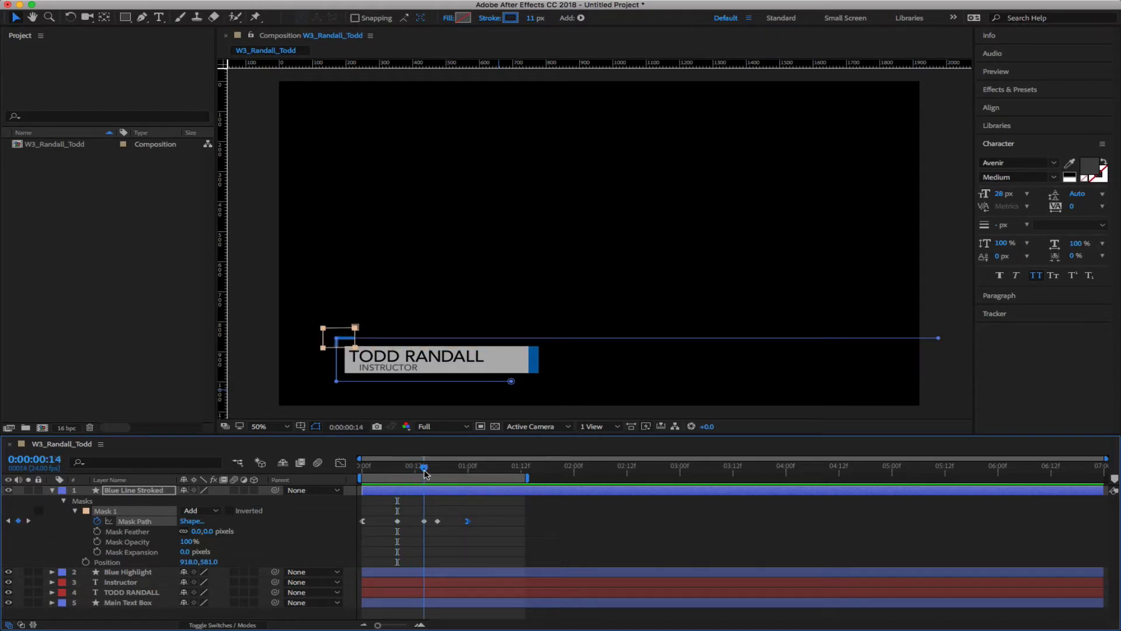
pyautogui.rightClick(424, 522)
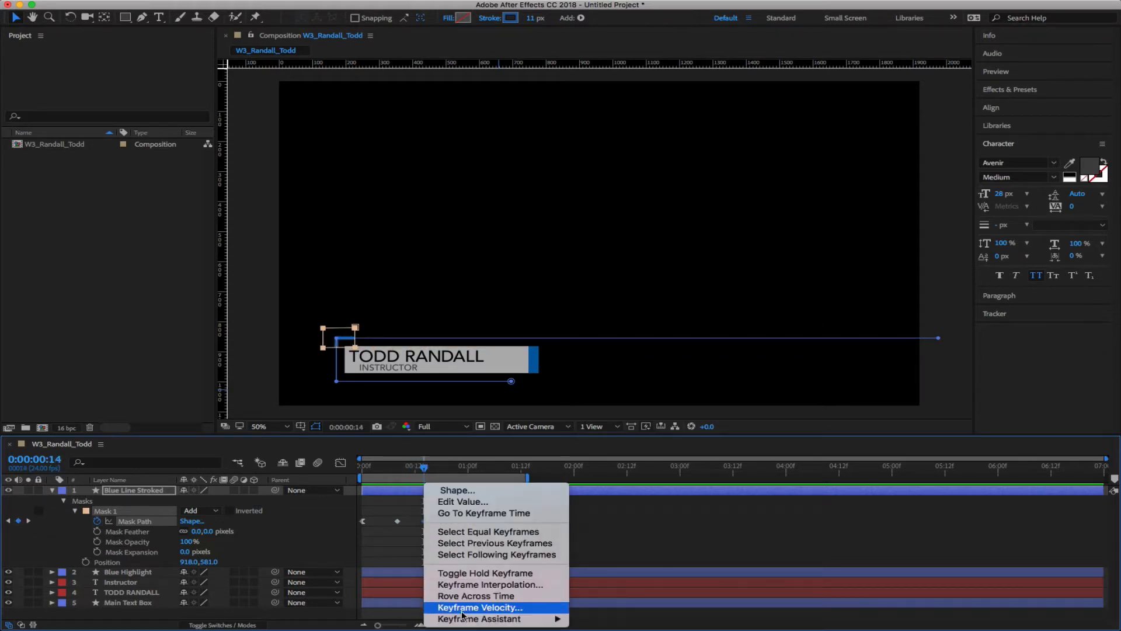
pyautogui.moveTo(467, 618)
pyautogui.click(606, 551)
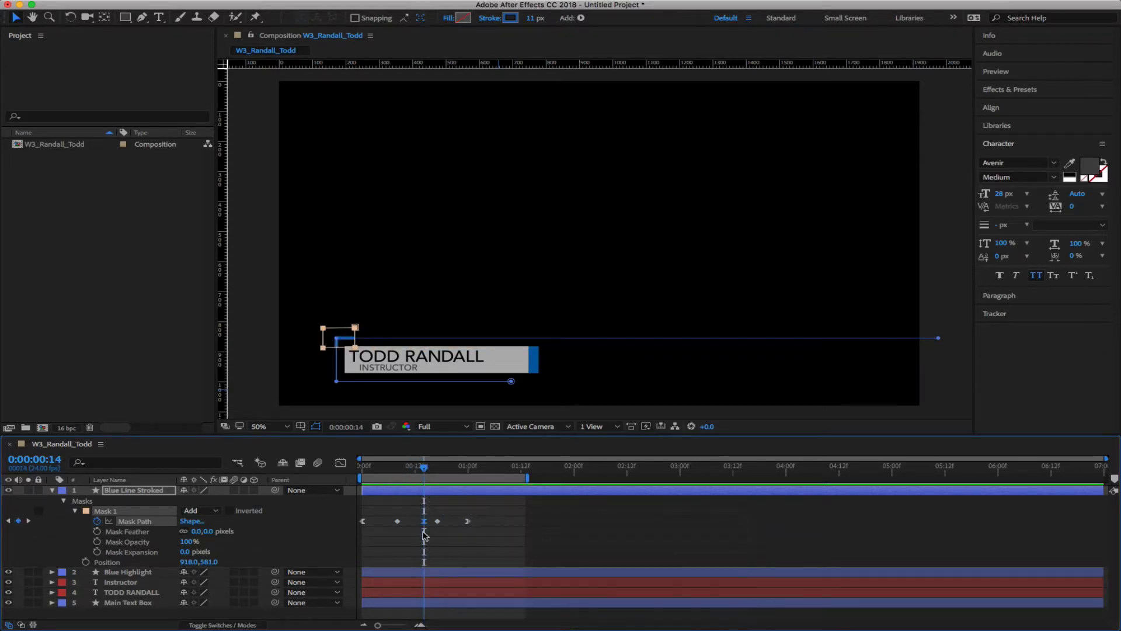
pyautogui.press('Home')
pyautogui.press('space')
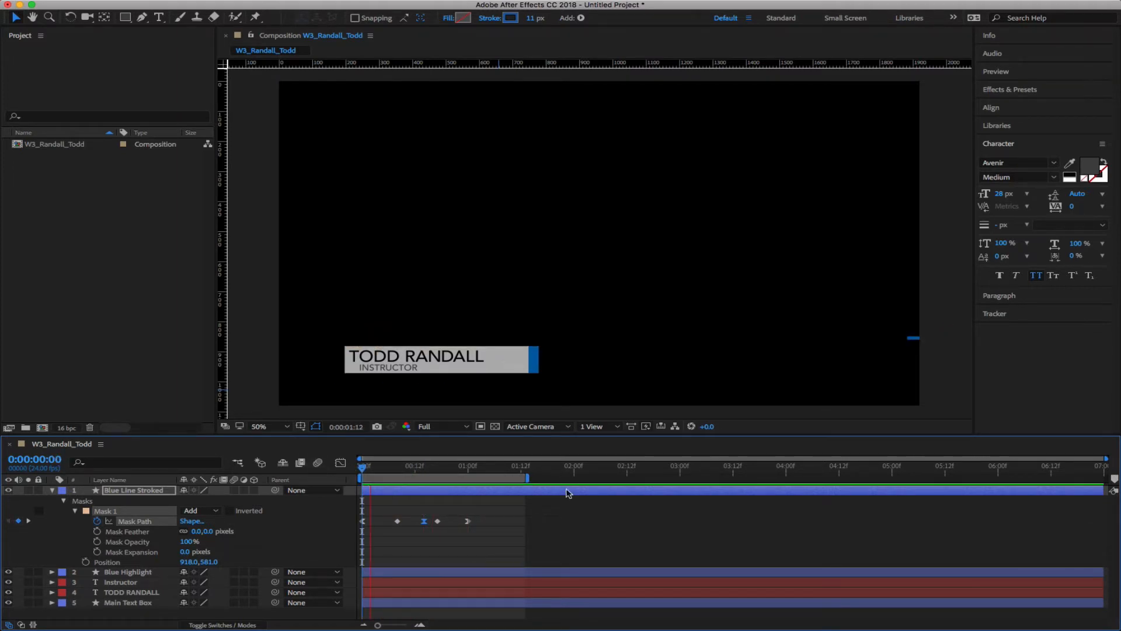
pyautogui.press('space')
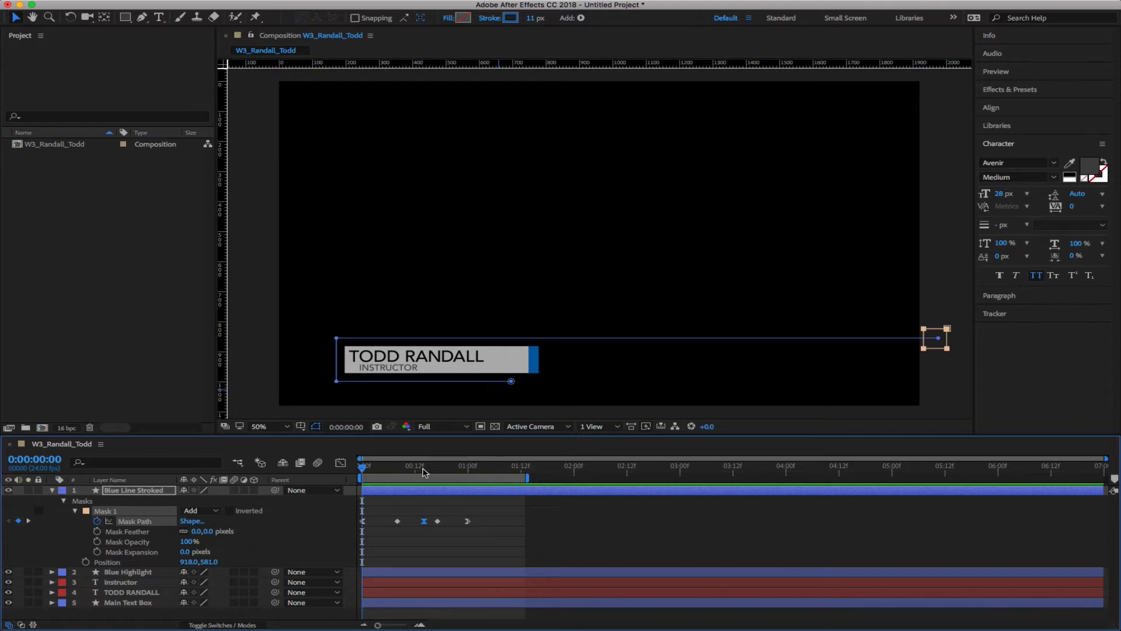
# Apply Easy Ease to the second Mask Path keyframe and preview the blue line reveal
pyautogui.click(433, 470)
pyautogui.moveTo(433, 470); pyautogui.dragTo(438, 472)
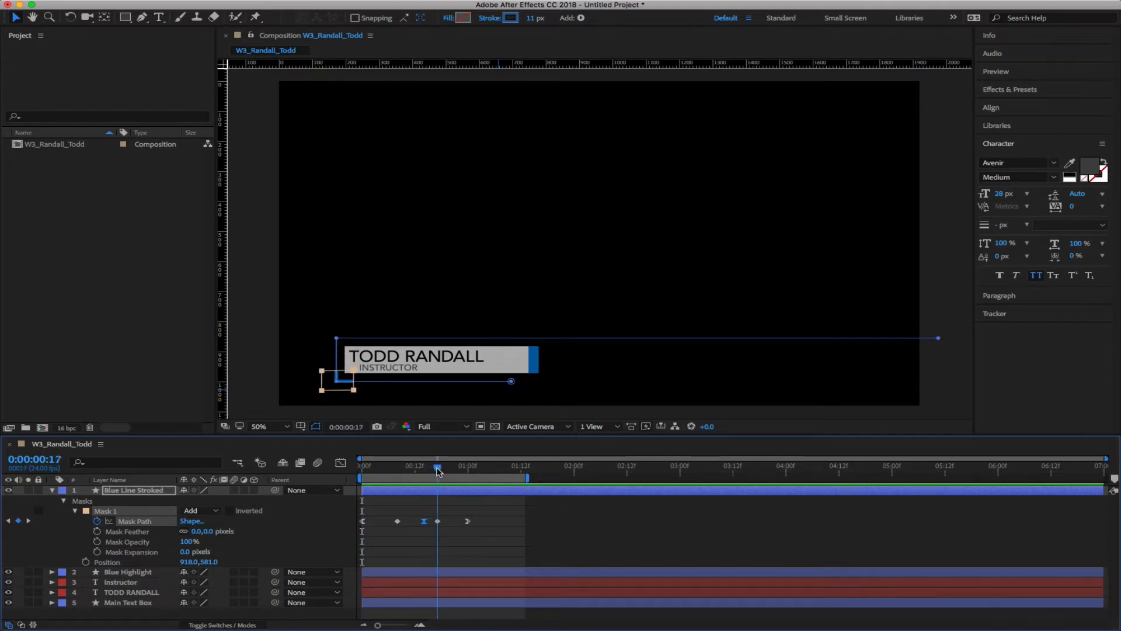
pyautogui.rightClick(438, 521)
pyautogui.moveTo(540, 619)
pyautogui.click(623, 551)
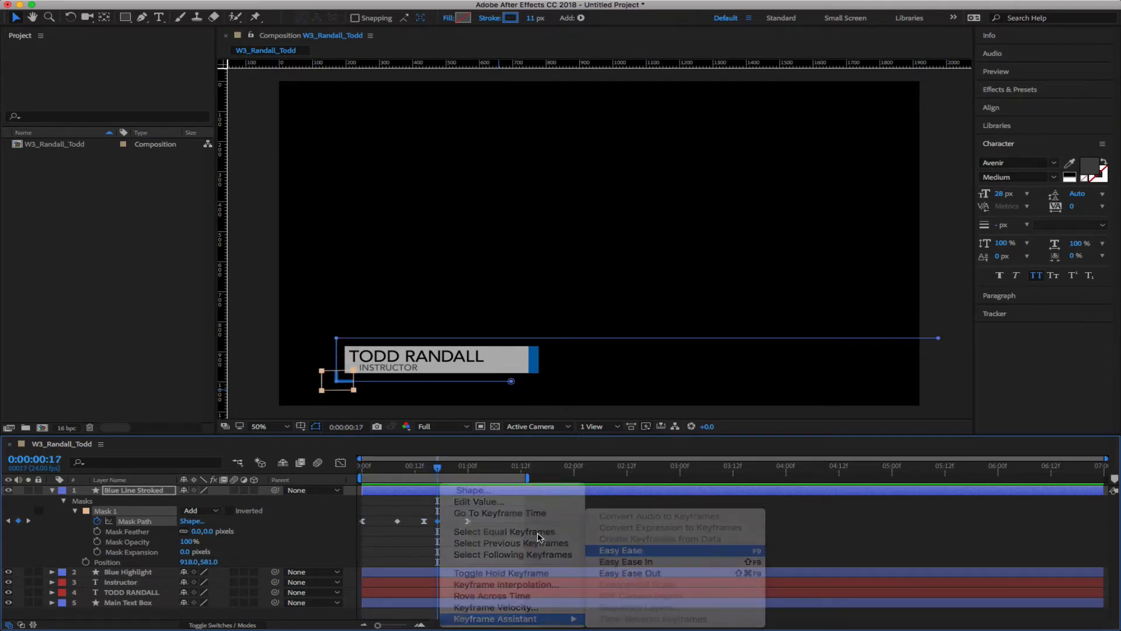
pyautogui.press('Home')
pyautogui.press('space')
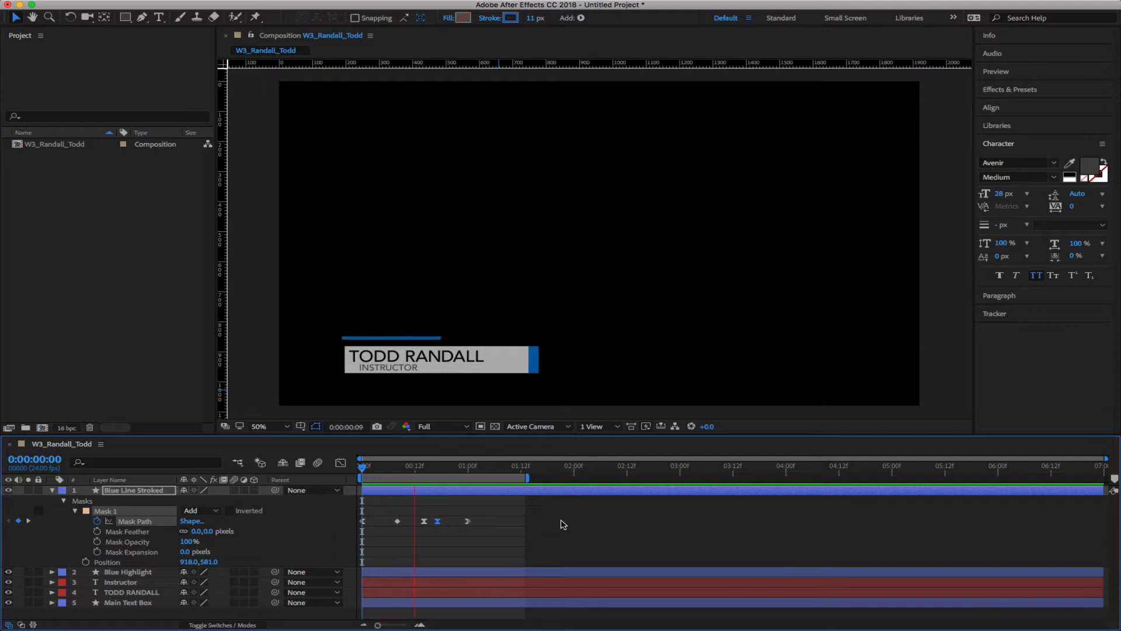
pyautogui.press('space')
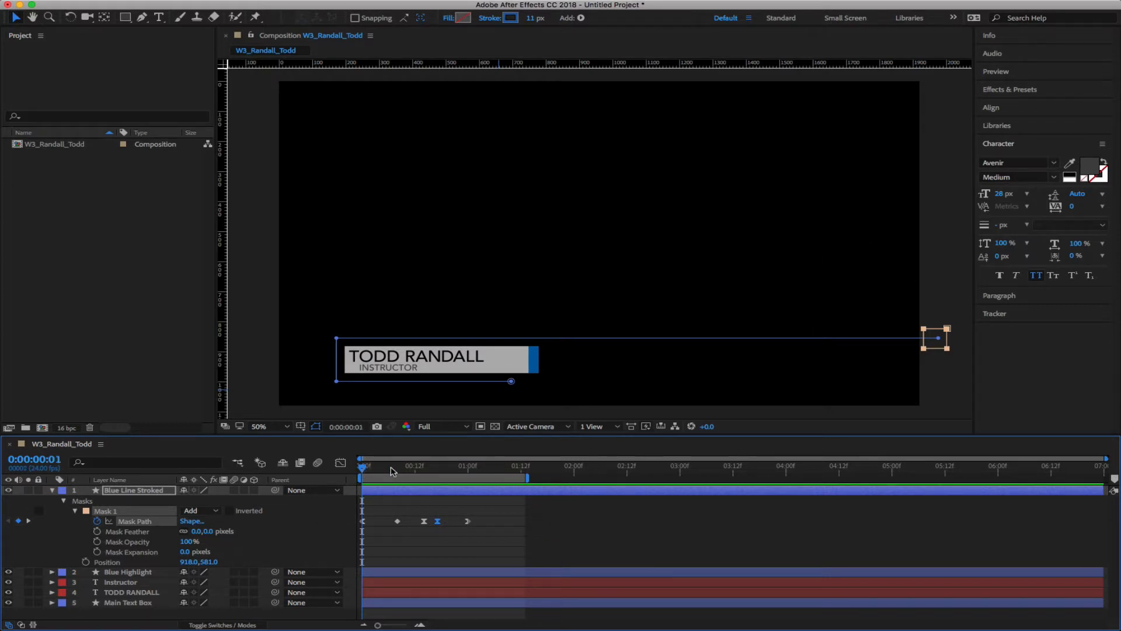
# Set a Mask Feather keyframe of 0 pixels at 0:00:00:00
pyautogui.moveTo(391, 468); pyautogui.dragTo(331, 469)
pyautogui.click(98, 533)
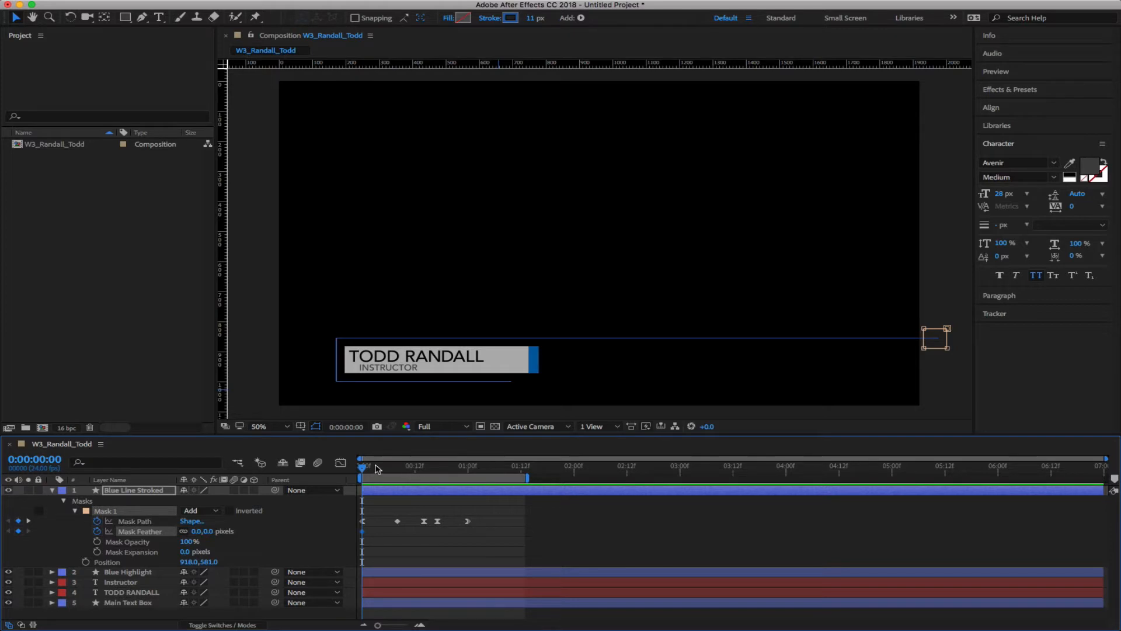
pyautogui.moveTo(377, 468); pyautogui.dragTo(415, 470)
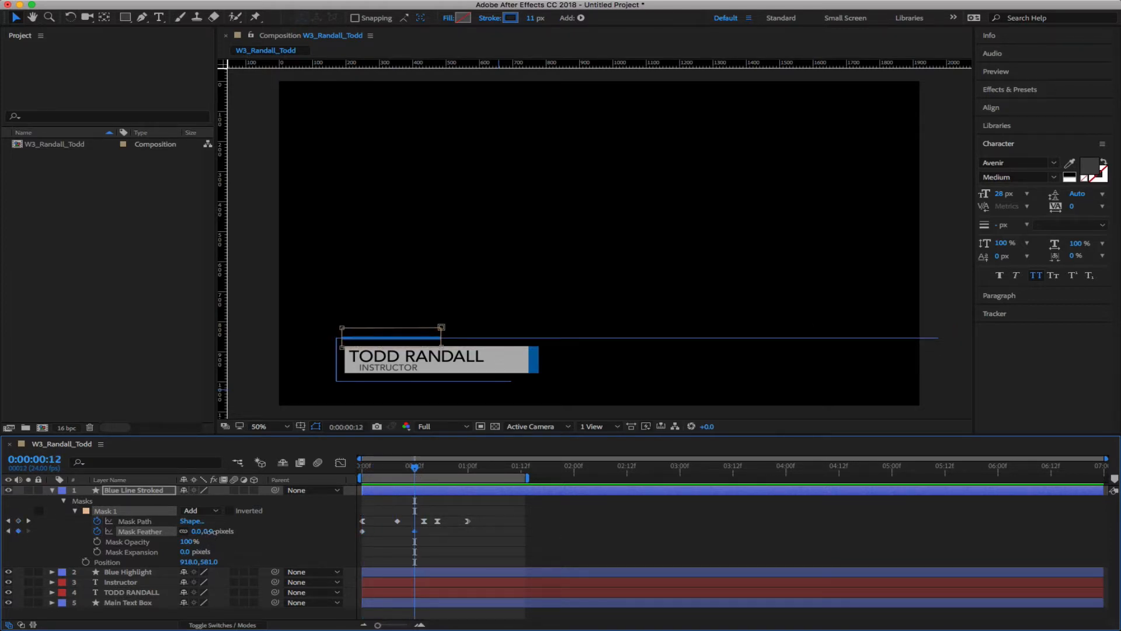
# Raise Mask Feather to 31 pixels midway through the reveal, around frame 12
pyautogui.moveTo(210, 532); pyautogui.dragTo(225, 531)
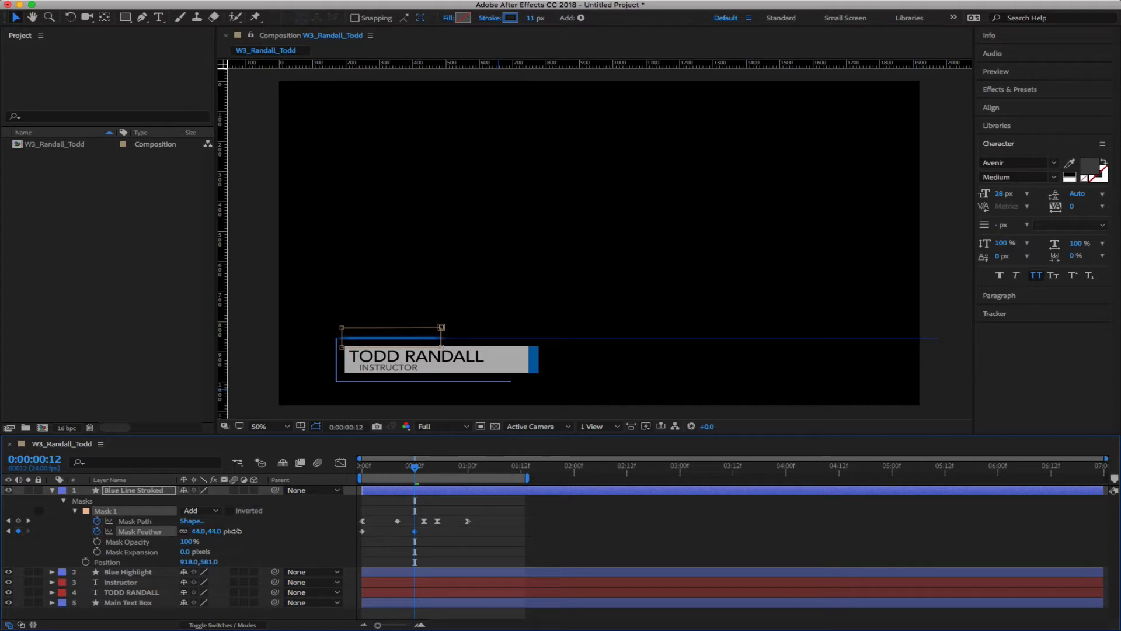
pyautogui.click(601, 547)
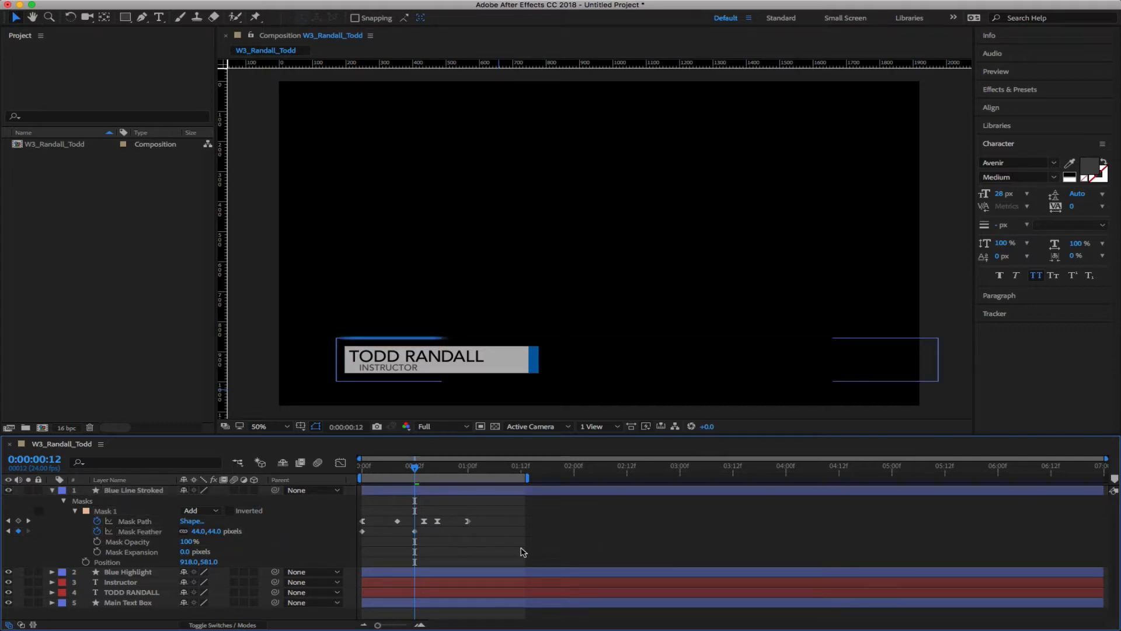
pyautogui.moveTo(217, 531); pyautogui.dragTo(213, 532)
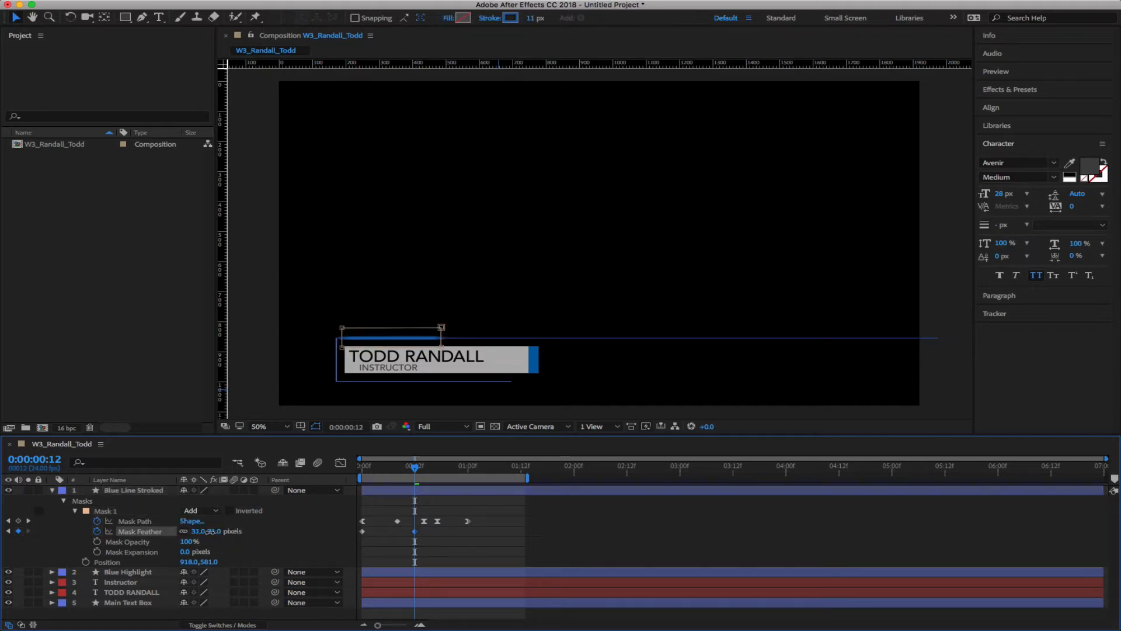
pyautogui.click(489, 538)
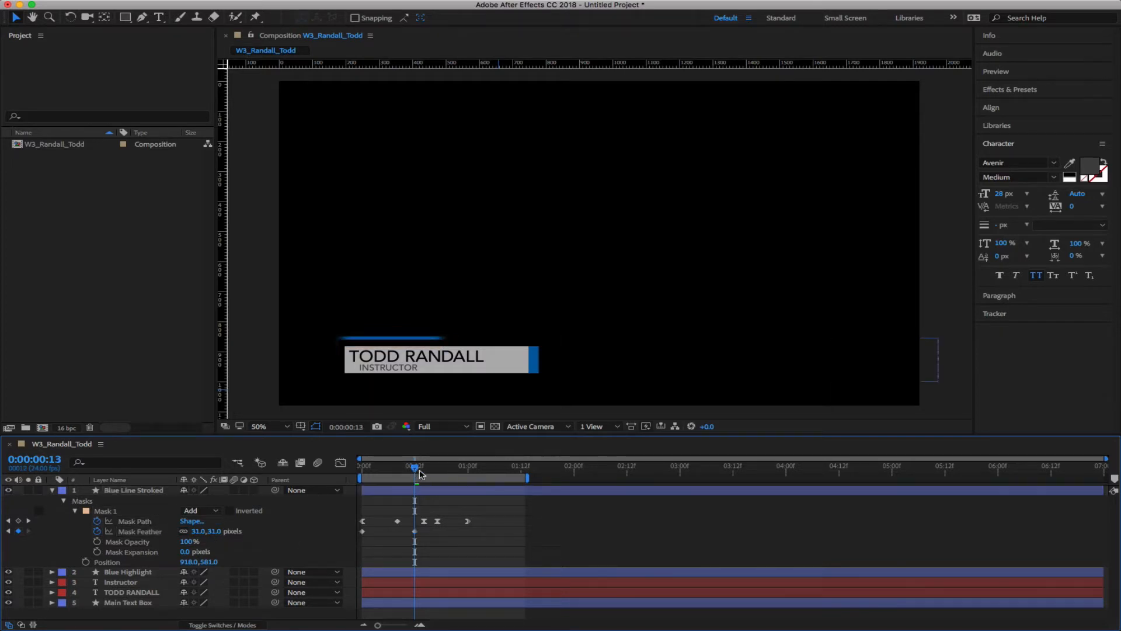
# Set Mask Feather back to 0 at 0:00:01:00 and preview the feathered sweep
pyautogui.moveTo(420, 473); pyautogui.dragTo(469, 467)
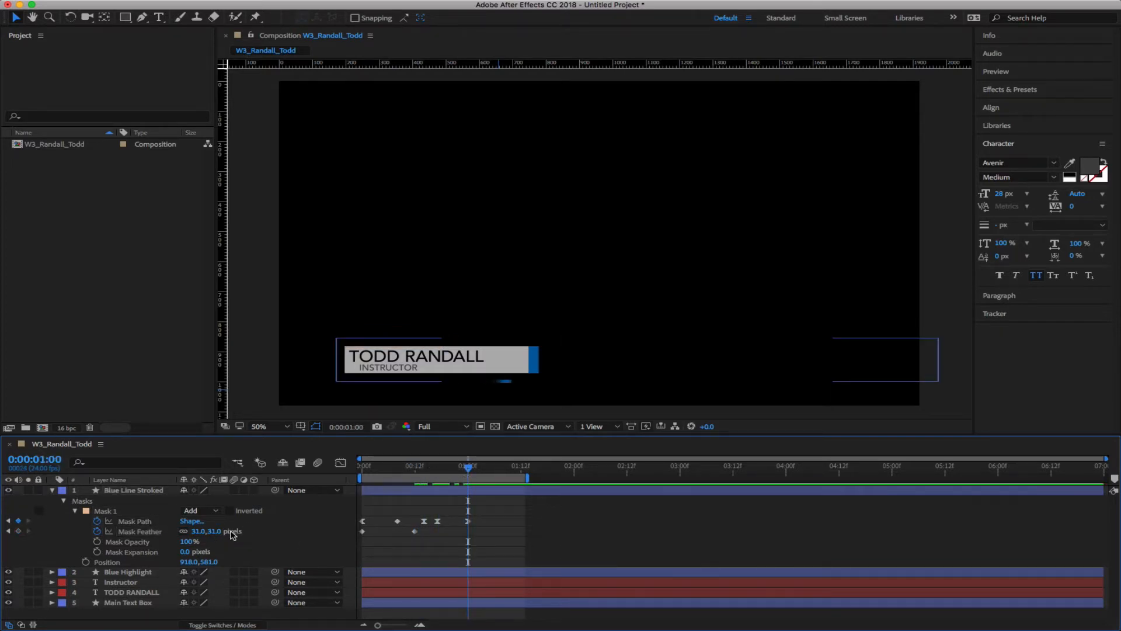
pyautogui.click(216, 532)
pyautogui.write('0')
pyautogui.press('Return')
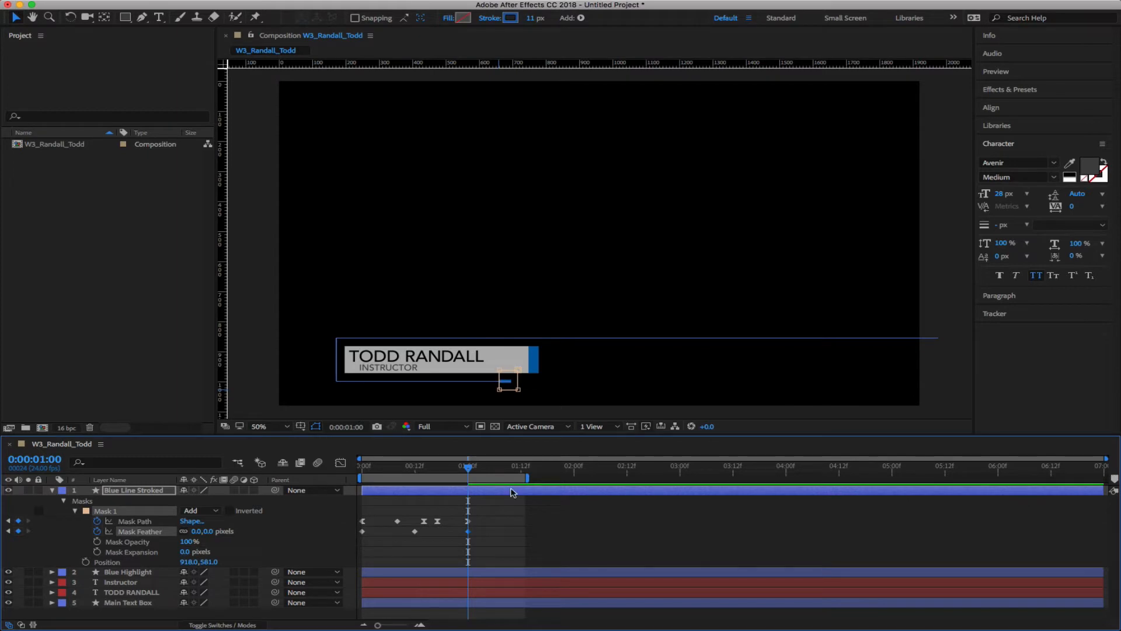
pyautogui.moveTo(468, 469); pyautogui.dragTo(280, 470)
pyautogui.press('space')
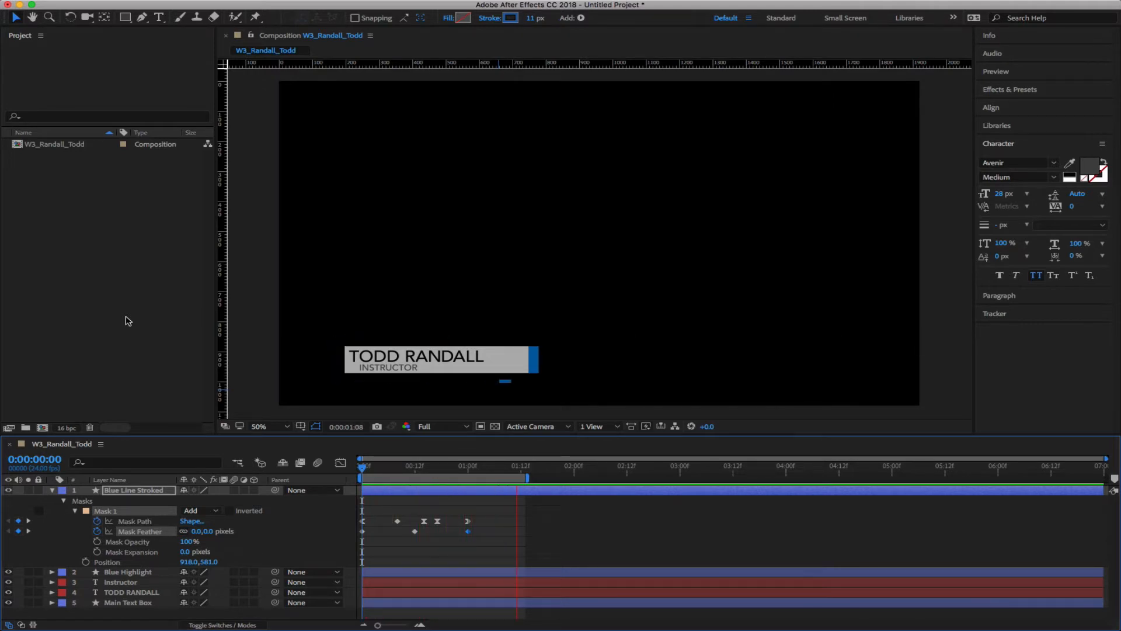
pyautogui.press('space')
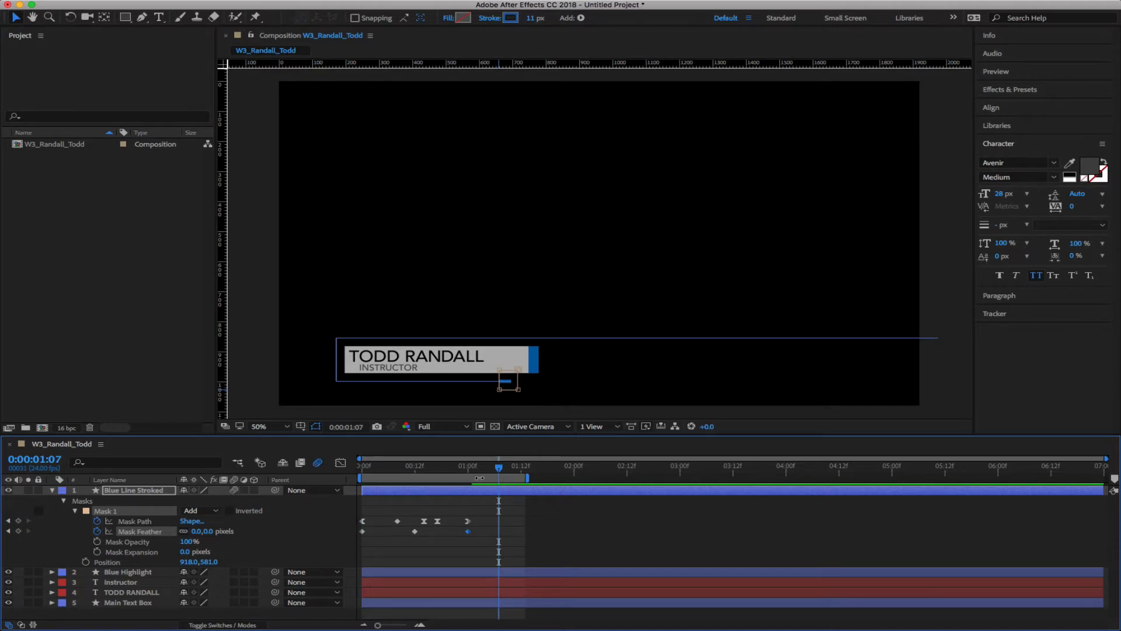
pyautogui.press('space')
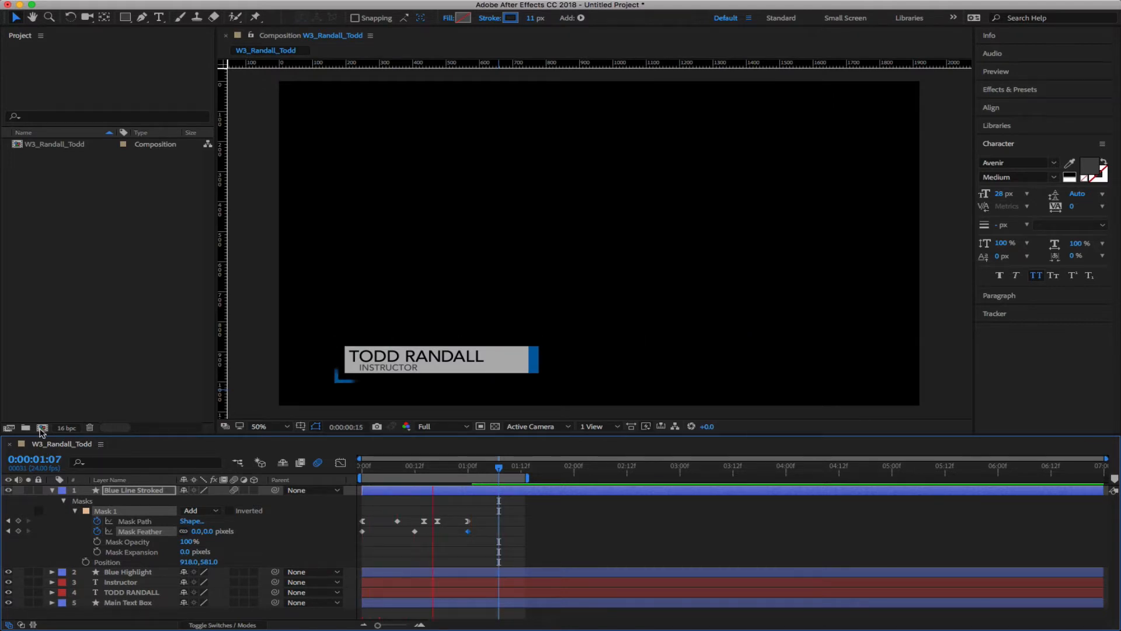
# Collapse Blue Line Stroked's properties, return to 0:00, and select the Blue Highlight layer
pyautogui.click(52, 490)
pyautogui.click(366, 555)
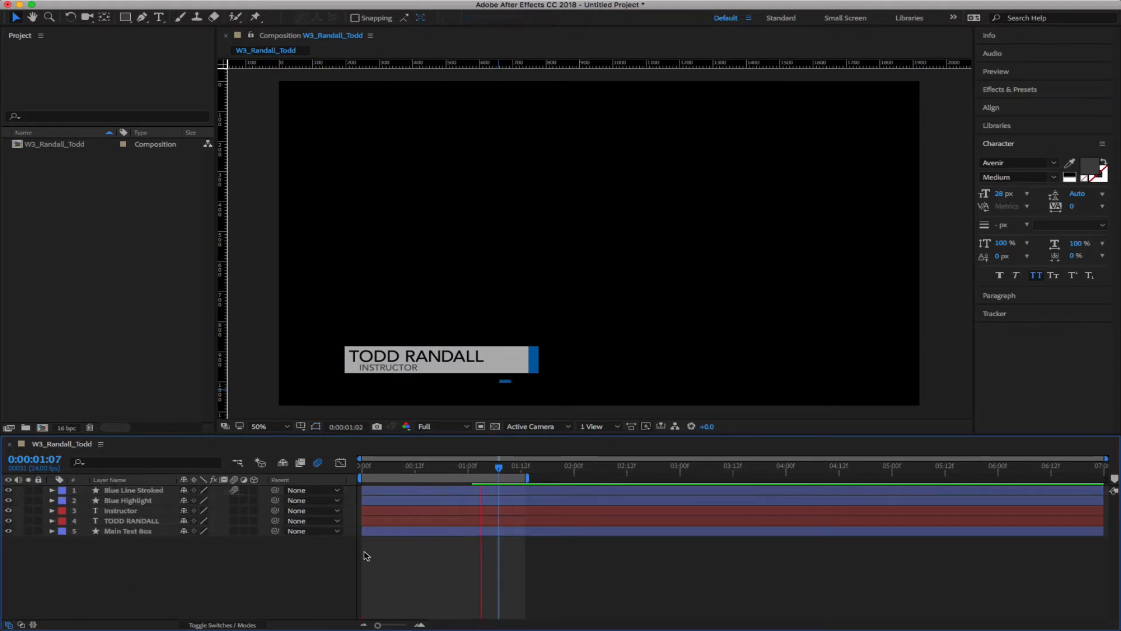
pyautogui.press('space')
pyautogui.moveTo(494, 470); pyautogui.dragTo(343, 467)
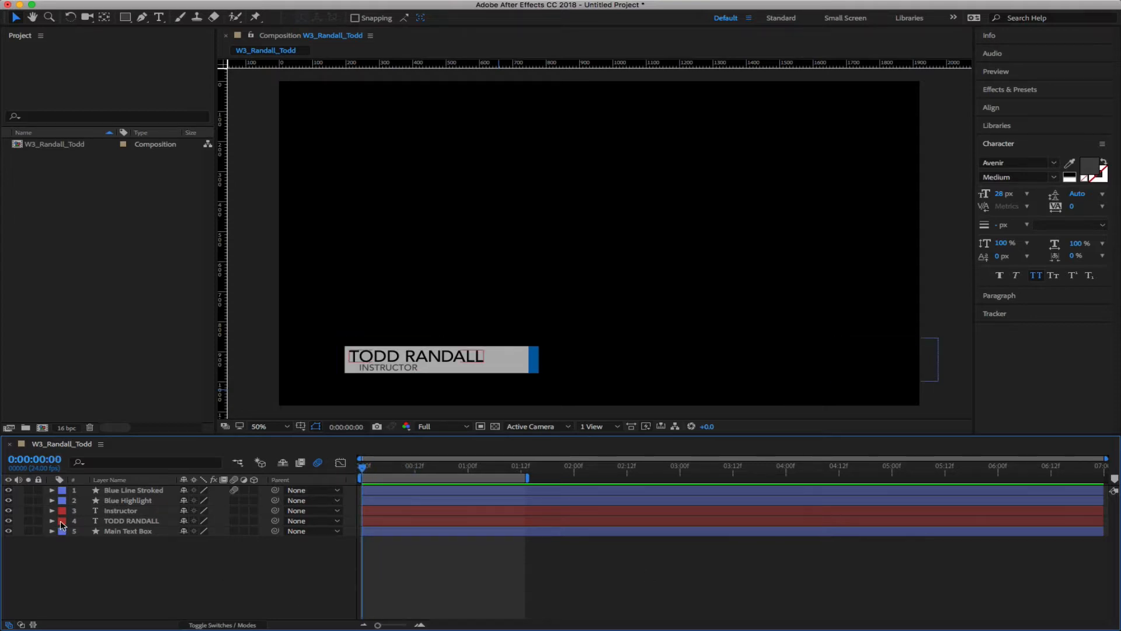
pyautogui.click(514, 369)
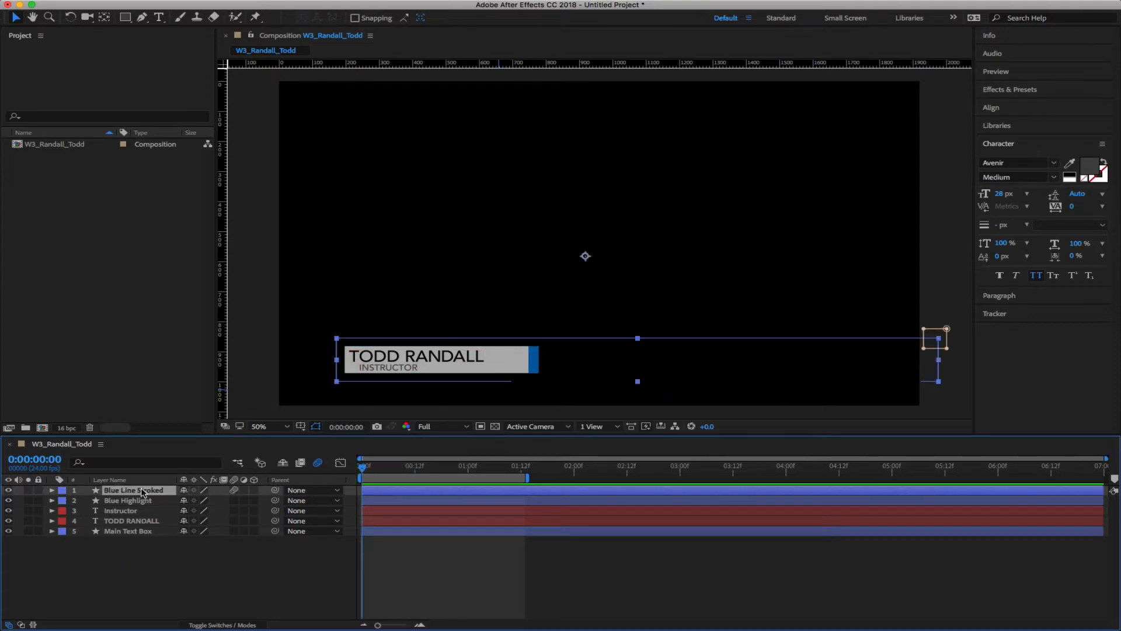
pyautogui.click(108, 501)
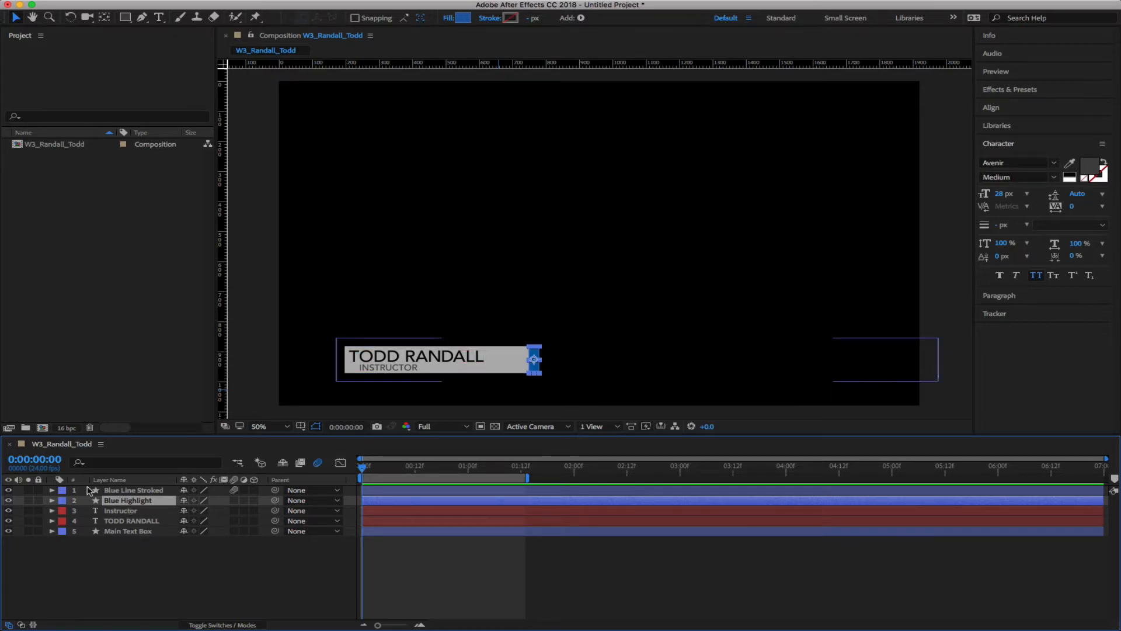
# Slide Blue Highlight to position 211.3, 926.9 at the grey name box's left edge
pyautogui.press('p')
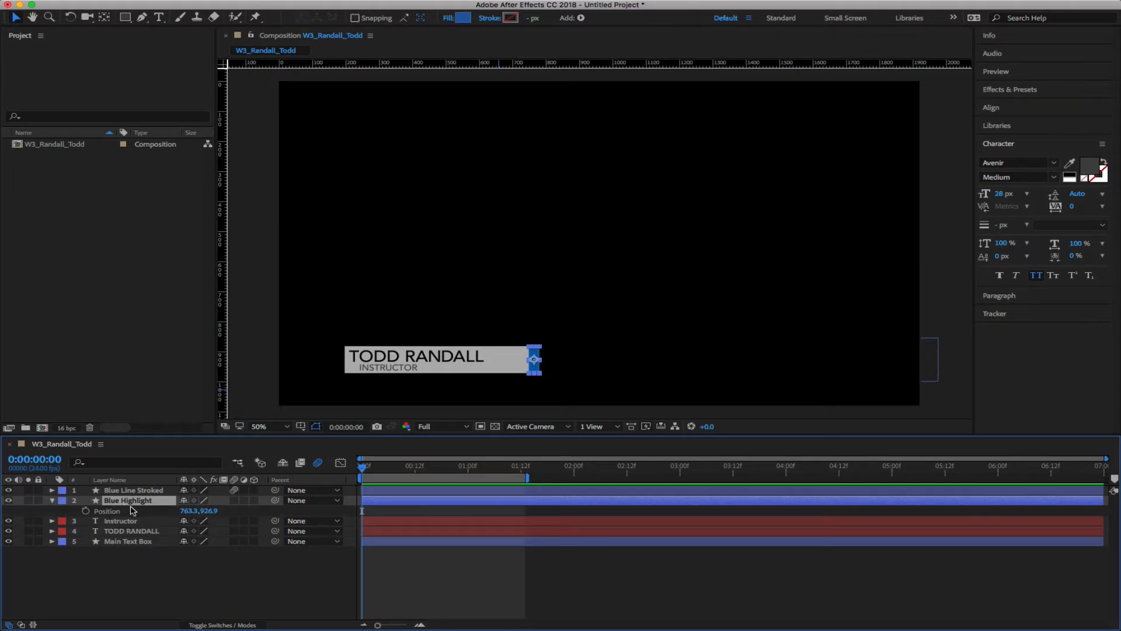
pyautogui.moveTo(199, 510); pyautogui.dragTo(38, 510)
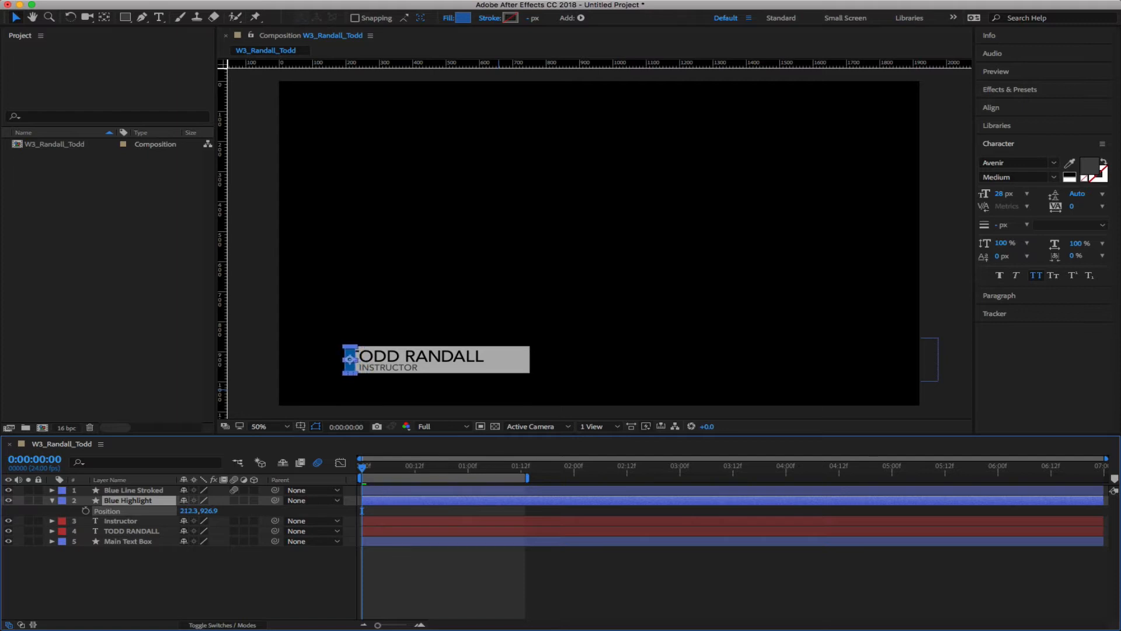
pyautogui.press('Return')
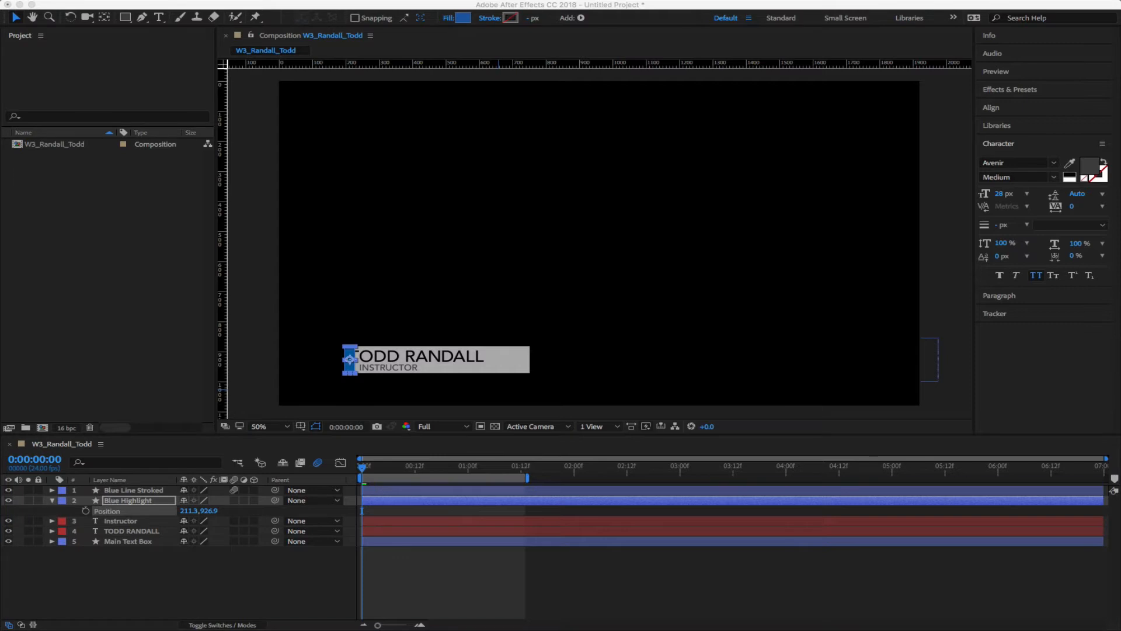
pyautogui.click(307, 595)
pyautogui.click(290, 577)
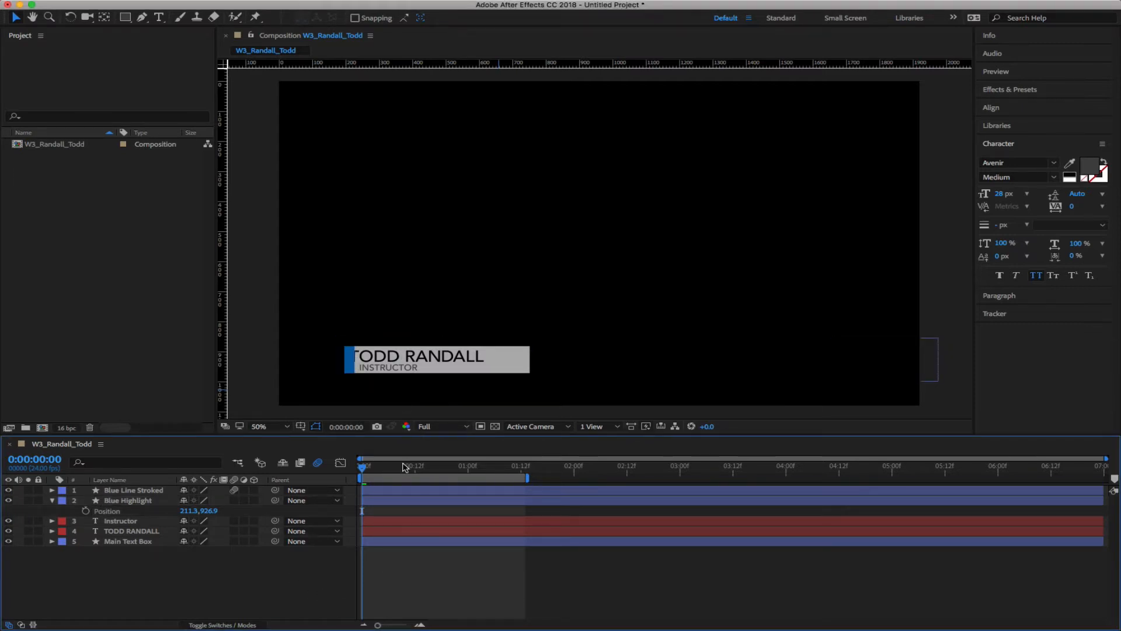
pyautogui.moveTo(363, 467); pyautogui.dragTo(419, 472)
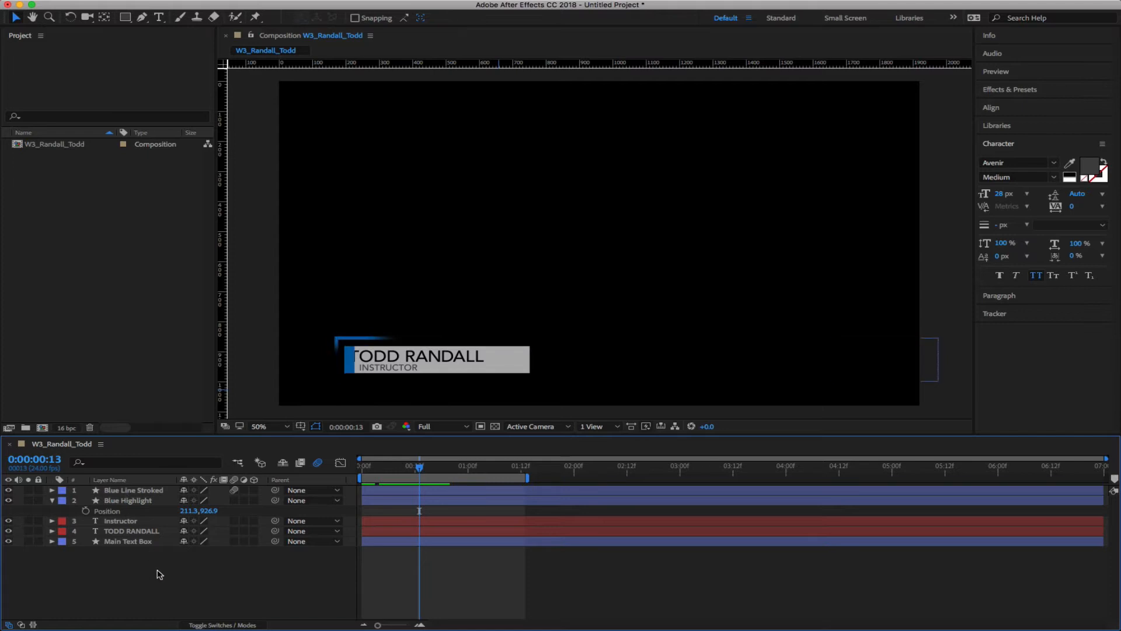
pyautogui.click(127, 500)
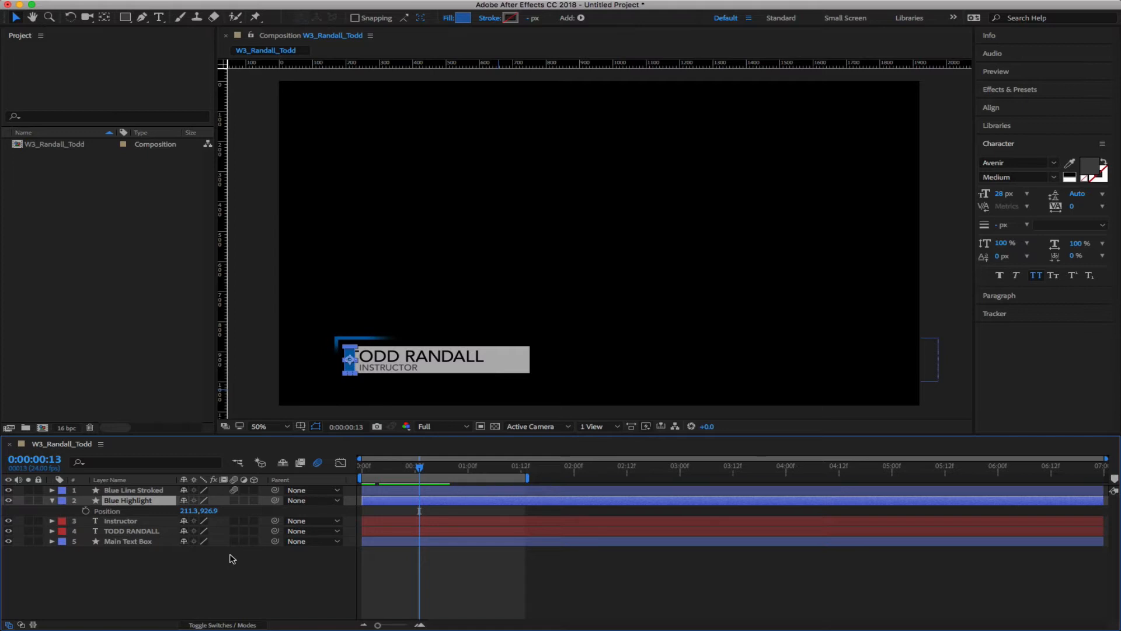
pyautogui.hotkey('shift', 's')
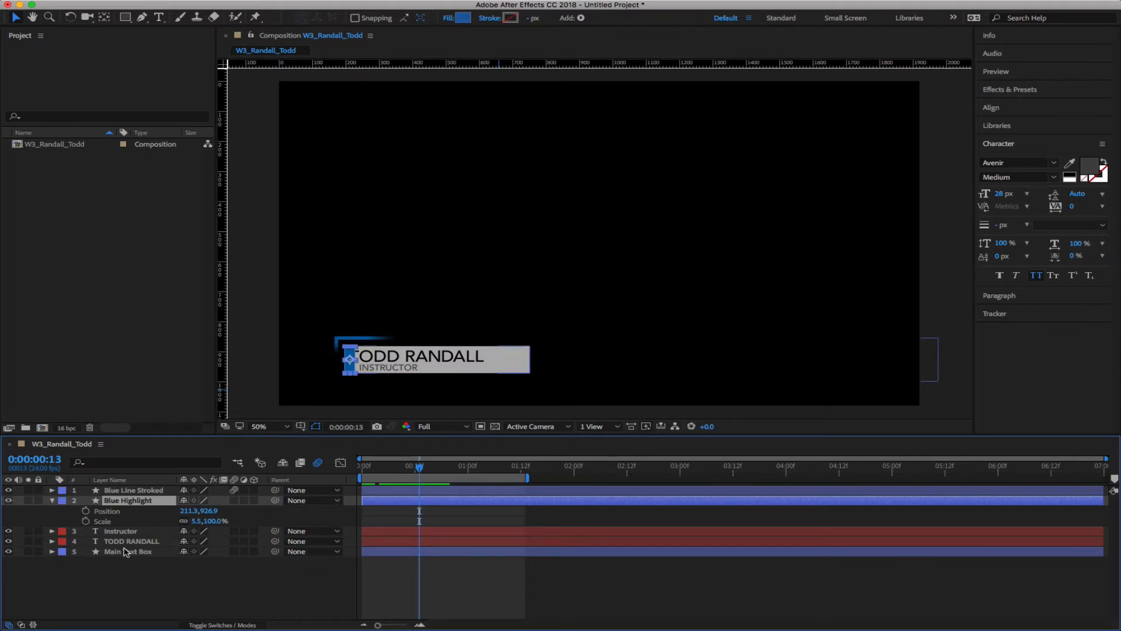
# At frame 13, add Position and Scale keyframes to Blue Highlight with Scale height 0%
pyautogui.click(86, 511)
pyautogui.click(86, 520)
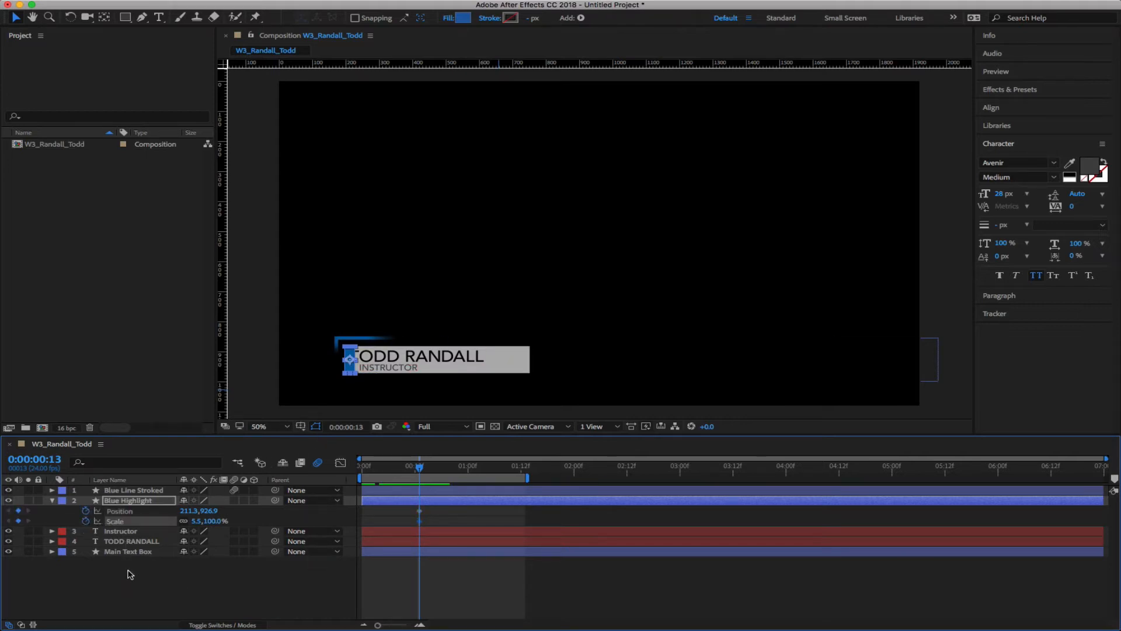
pyautogui.click(219, 591)
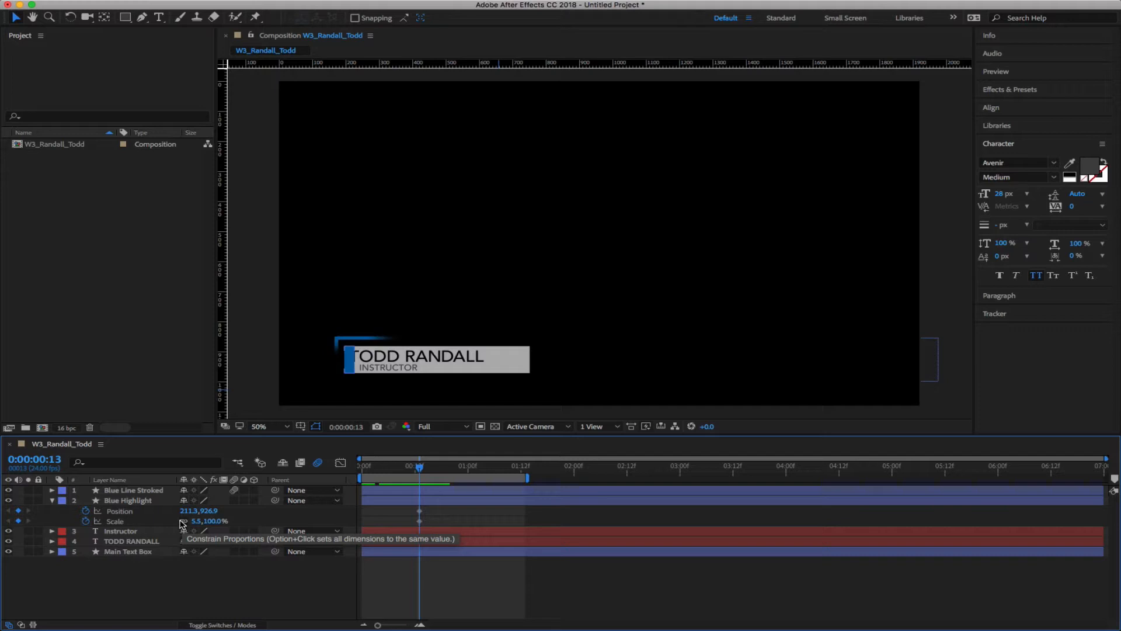
pyautogui.moveTo(214, 521); pyautogui.dragTo(190, 521)
pyautogui.click(210, 521)
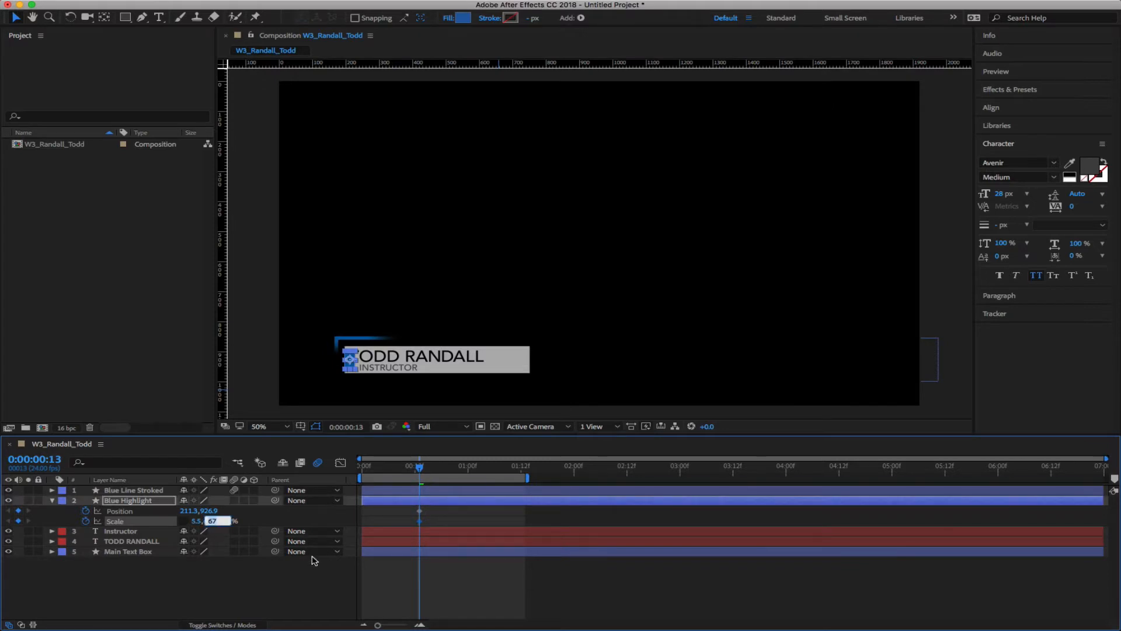
pyautogui.write('0')
pyautogui.press('Return')
pyautogui.click(260, 598)
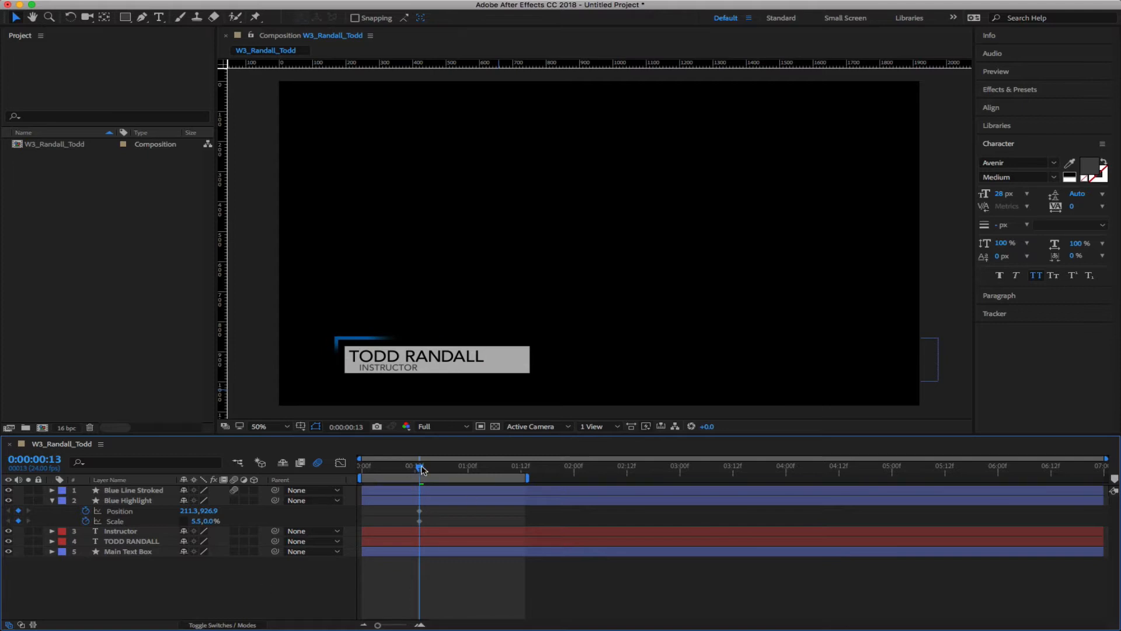
# At frame 18, set the Blue Highlight's Scale height to 100%
pyautogui.moveTo(422, 469); pyautogui.dragTo(442, 473)
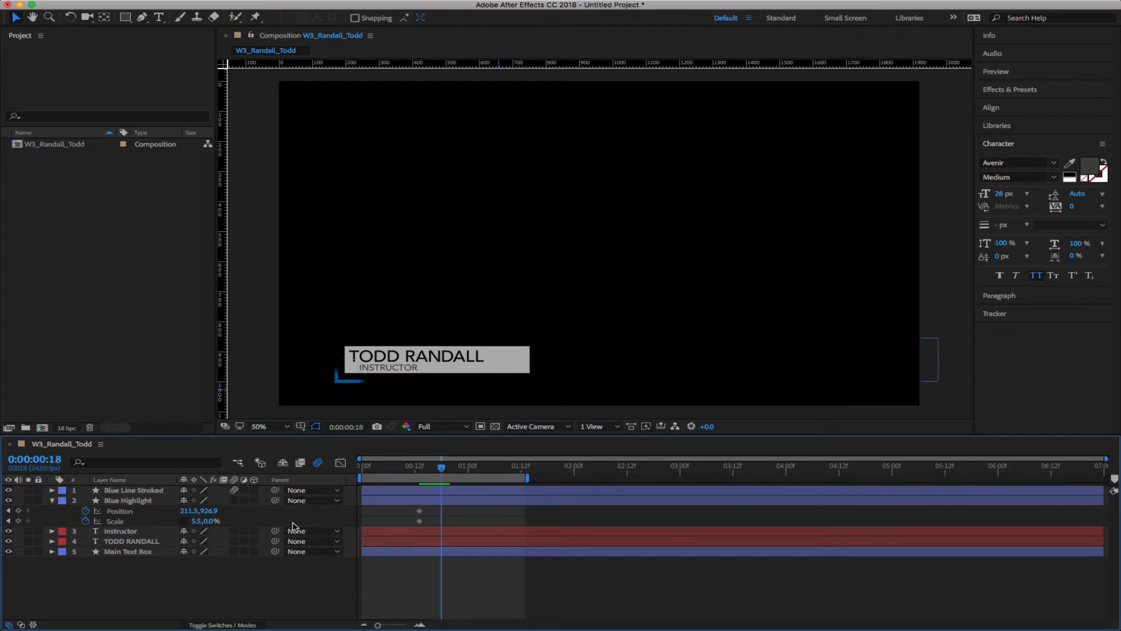
pyautogui.click(208, 521)
pyautogui.write('100')
pyautogui.press('Return')
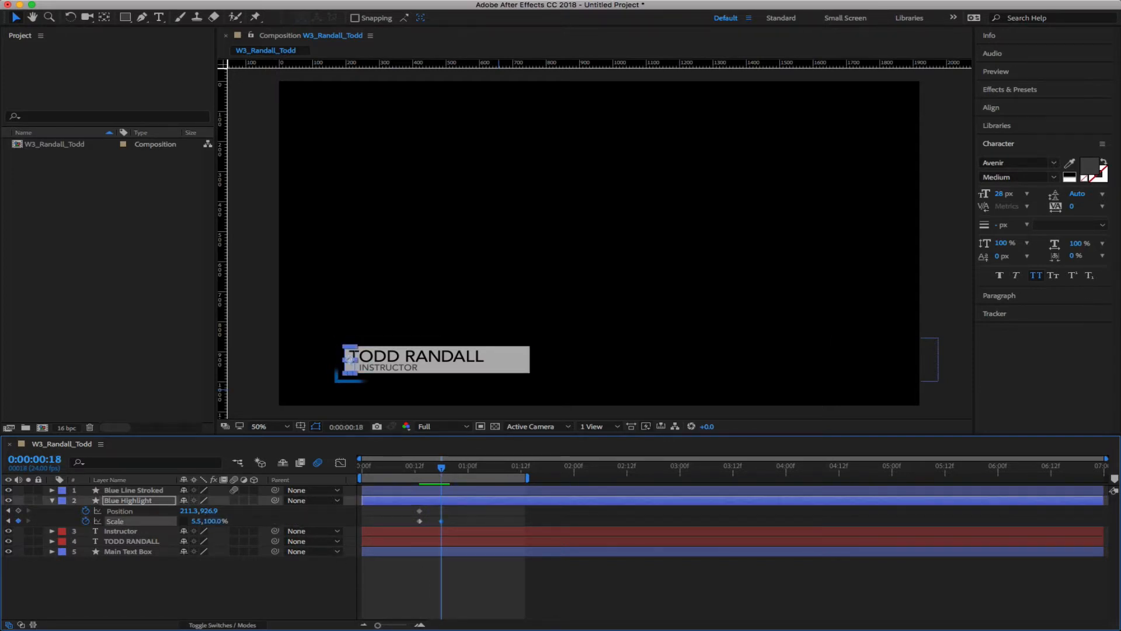
# Preview the grow animation and move the Position keyframe to frame 18
pyautogui.moveTo(442, 470); pyautogui.dragTo(321, 477)
pyautogui.press('space')
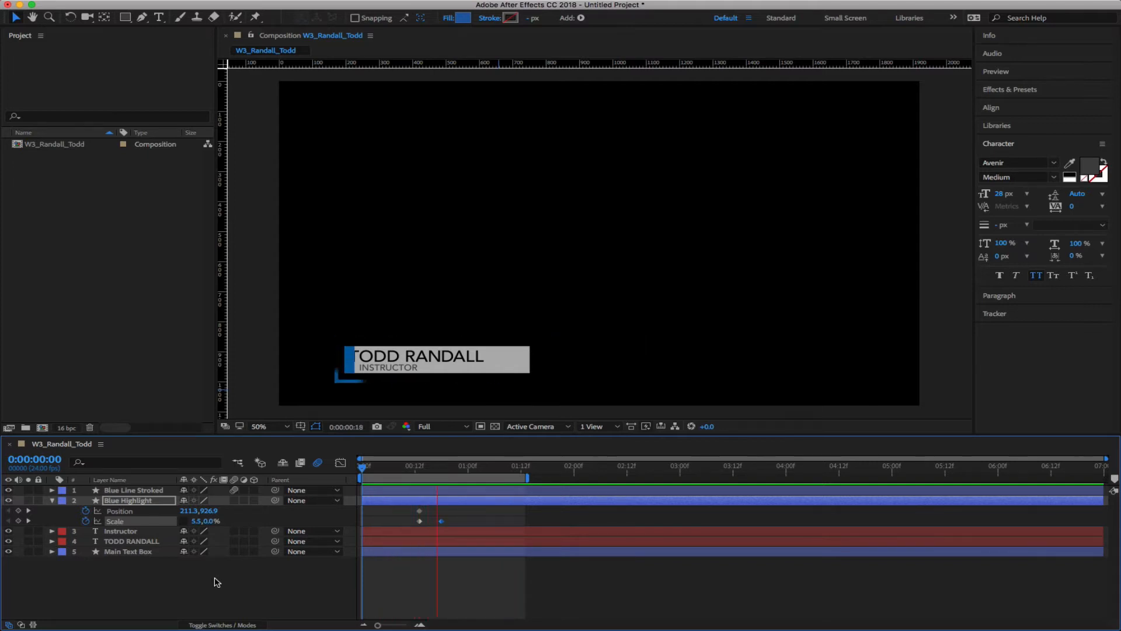
pyautogui.press('space')
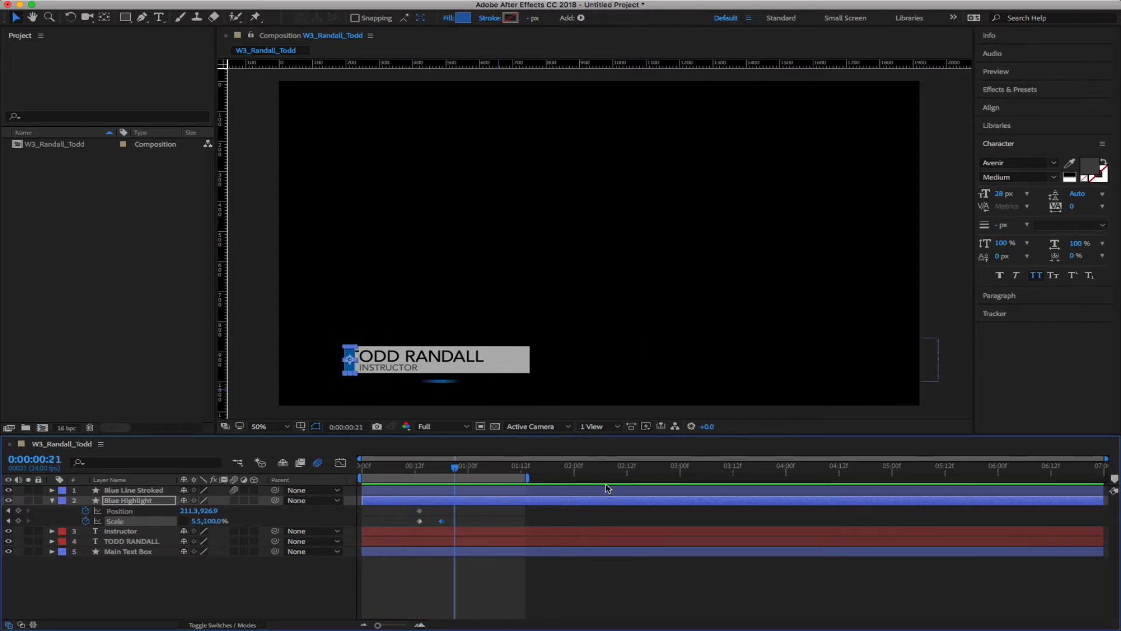
pyautogui.click(449, 472)
pyautogui.moveTo(450, 472); pyautogui.dragTo(444, 472)
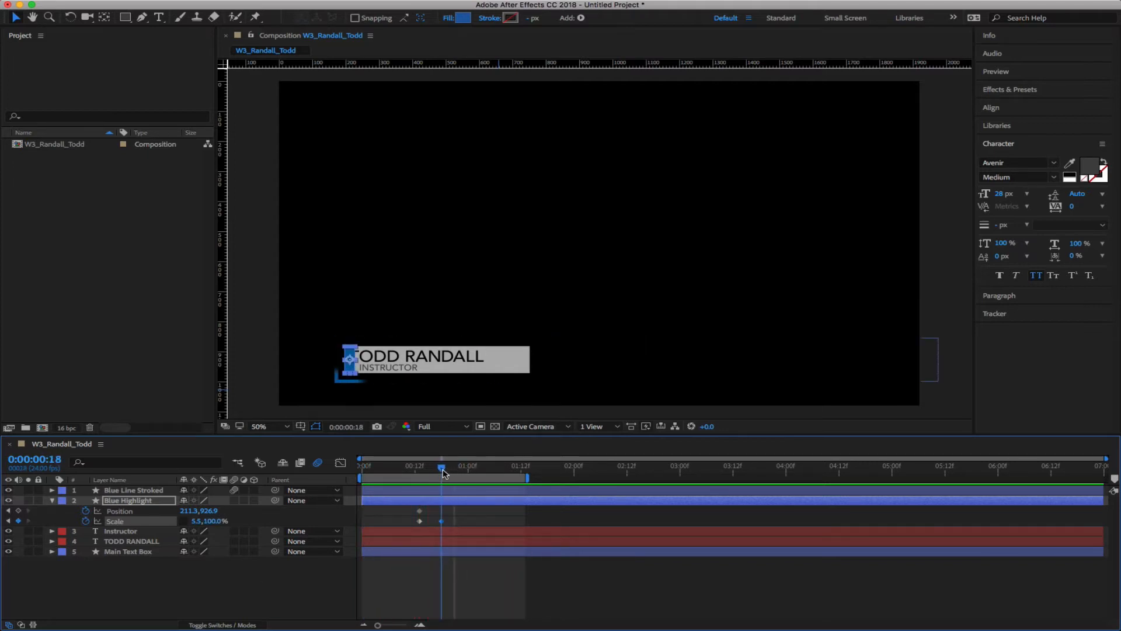
pyautogui.moveTo(419, 510); pyautogui.dragTo(441, 510)
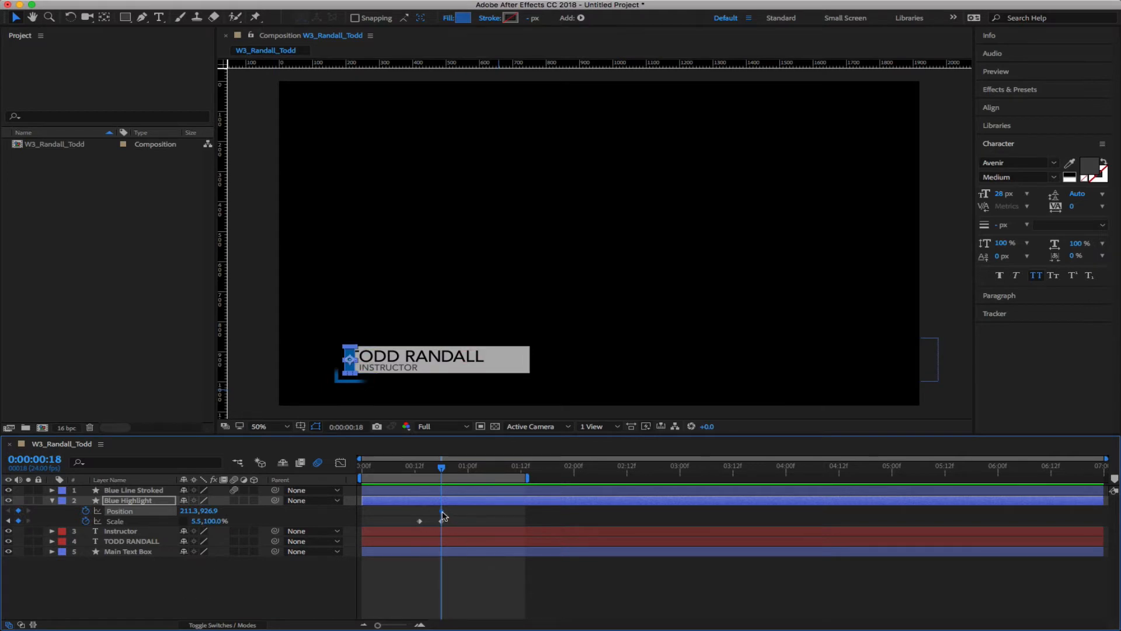
# At 0:00:01:03, set Blue Highlight's X Position to about 765, then preview the slide
pyautogui.moveTo(442, 512)
pyautogui.mouseDown()
pyautogui.moveTo(415, 514)
pyautogui.moveTo(442, 516)
pyautogui.mouseUp()
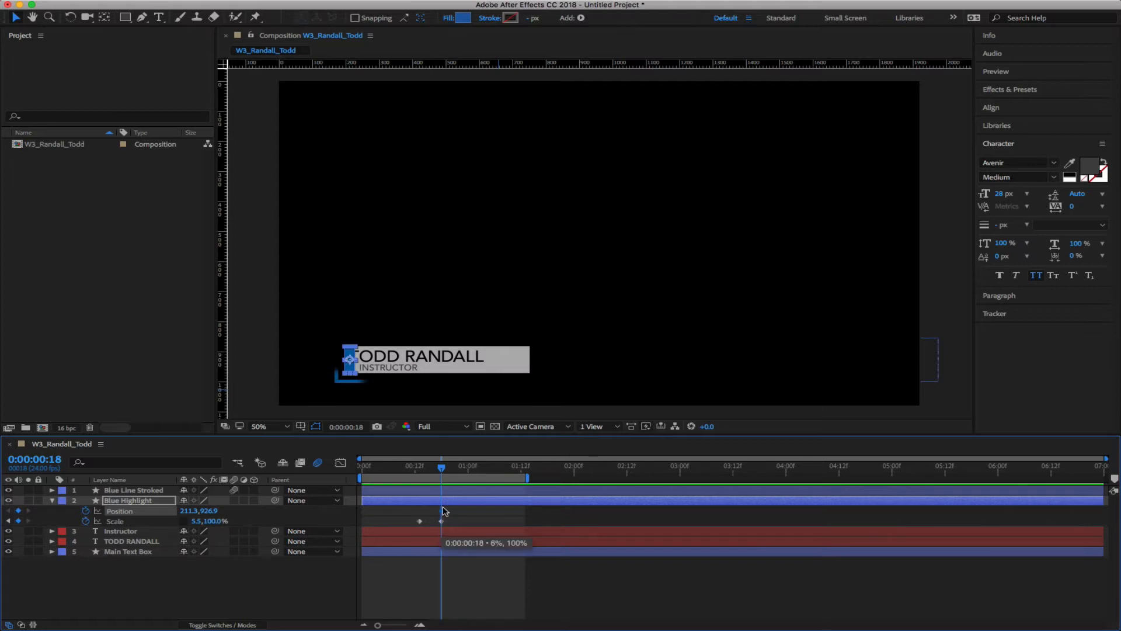
pyautogui.moveTo(442, 470); pyautogui.dragTo(481, 483)
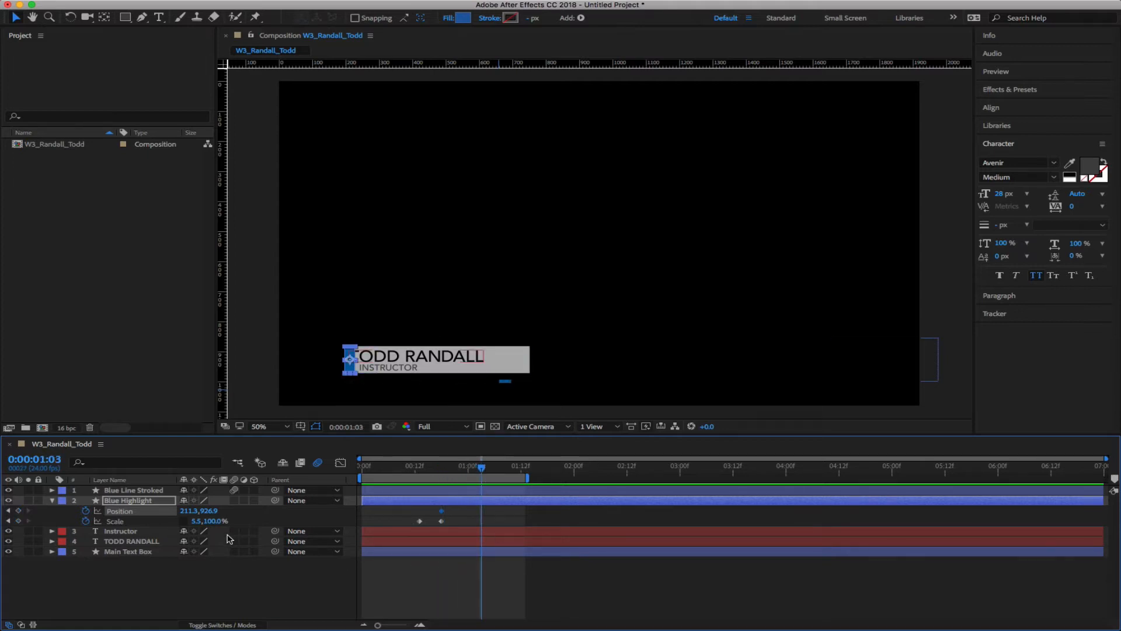
pyautogui.moveTo(186, 510); pyautogui.dragTo(589, 542)
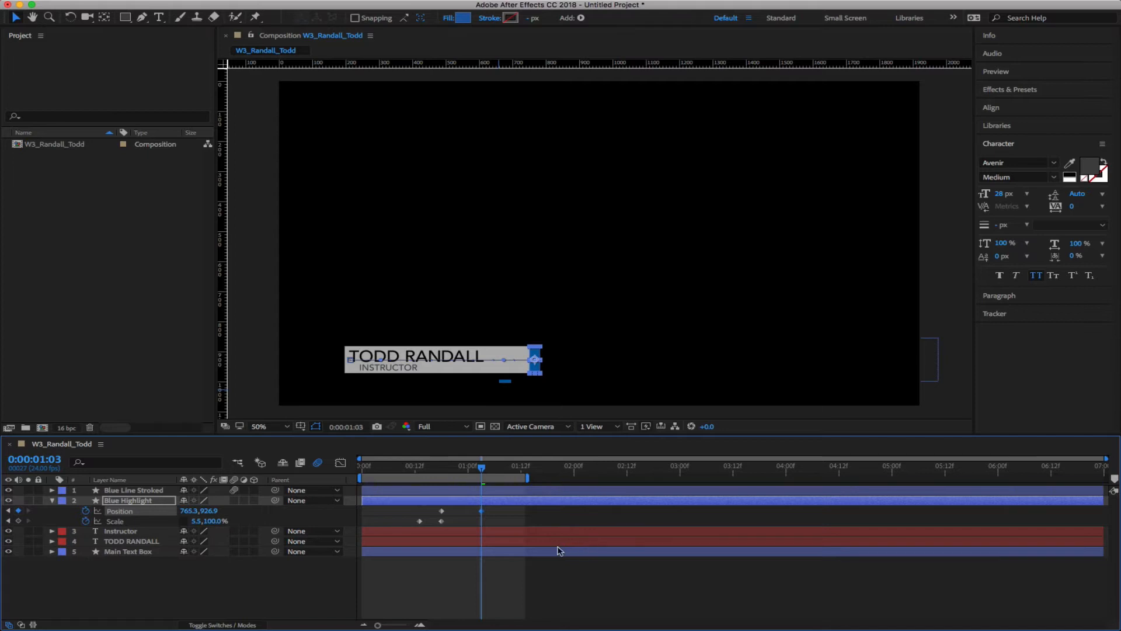
pyautogui.click(225, 578)
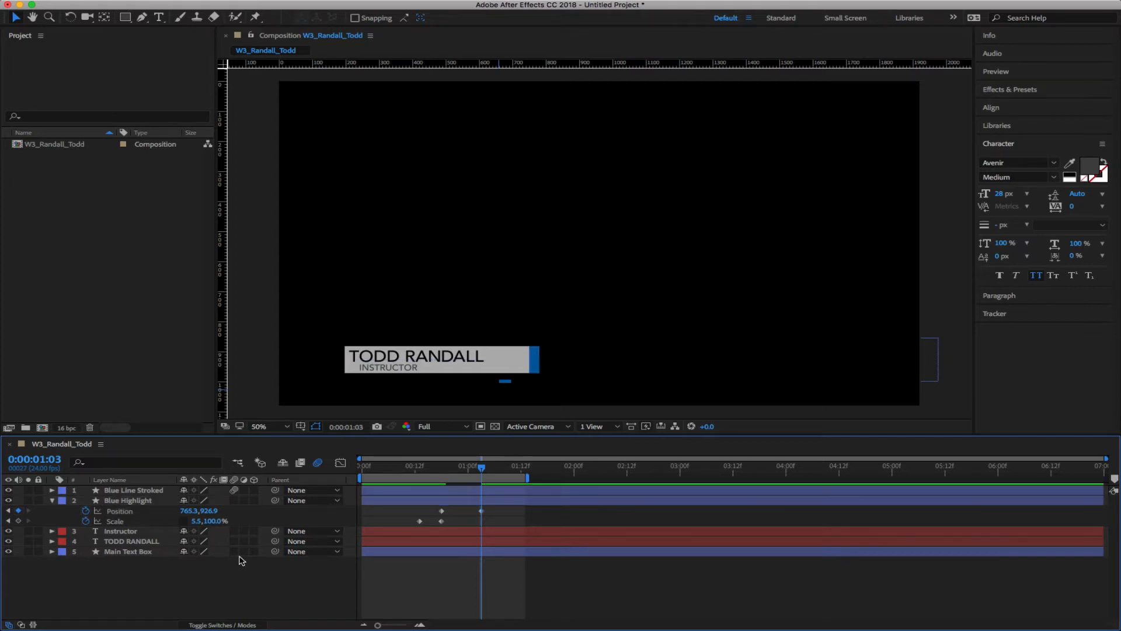
pyautogui.press('space')
pyautogui.press('space')
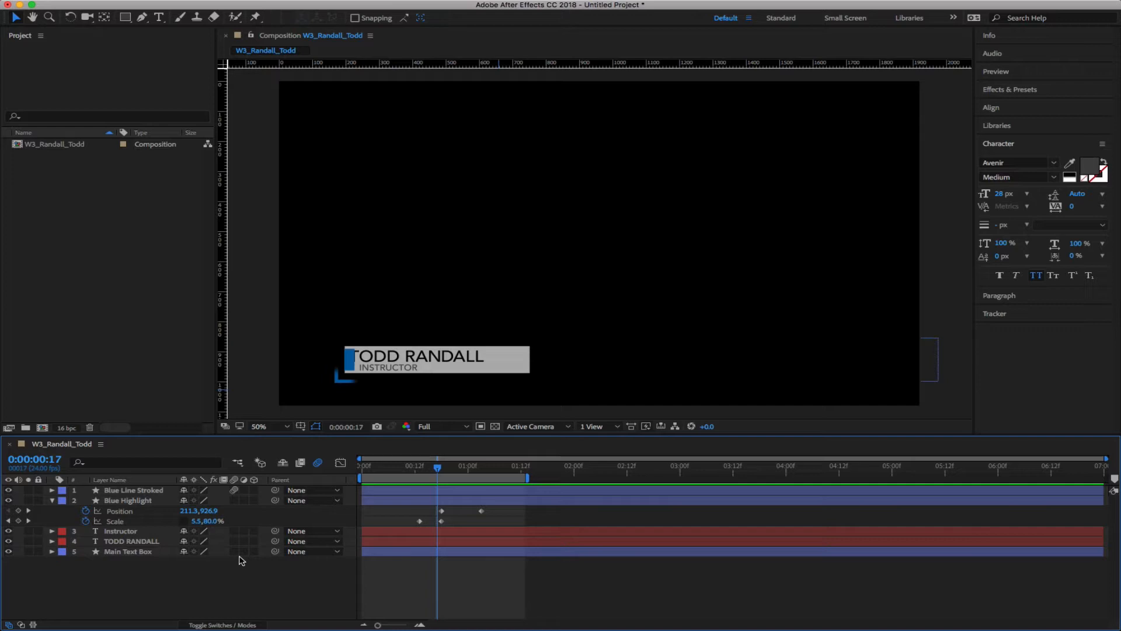
# Pre-compose the selected TODD RANDALL and Main Text Box layers, starting the new comp name with 'T'
pyautogui.click(52, 500)
pyautogui.click(131, 520)
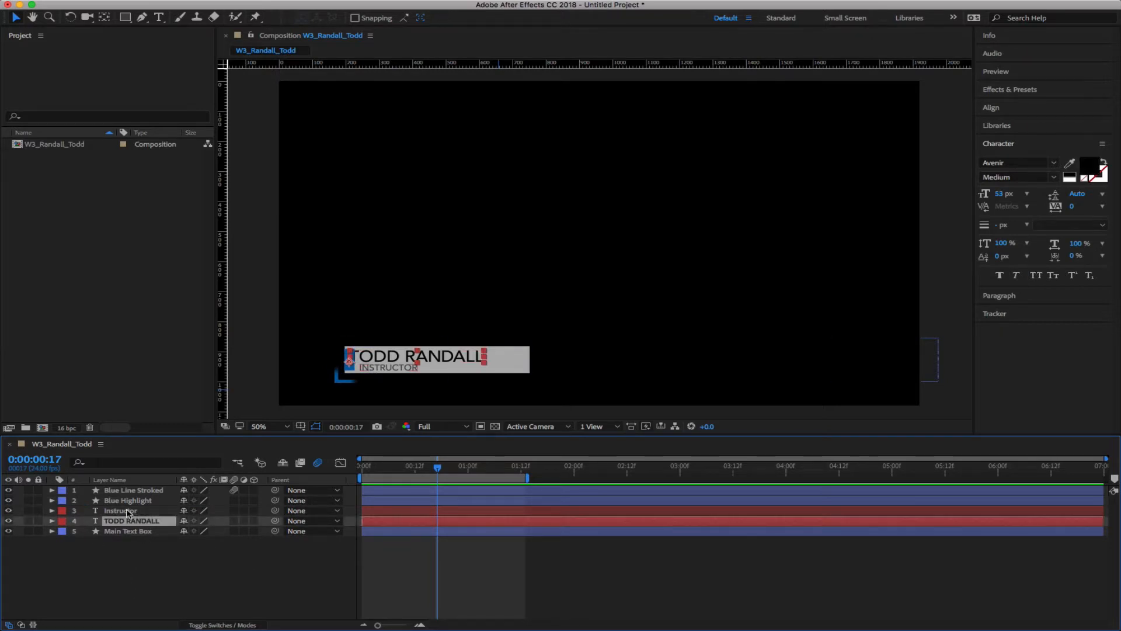
pyautogui.click(129, 531)
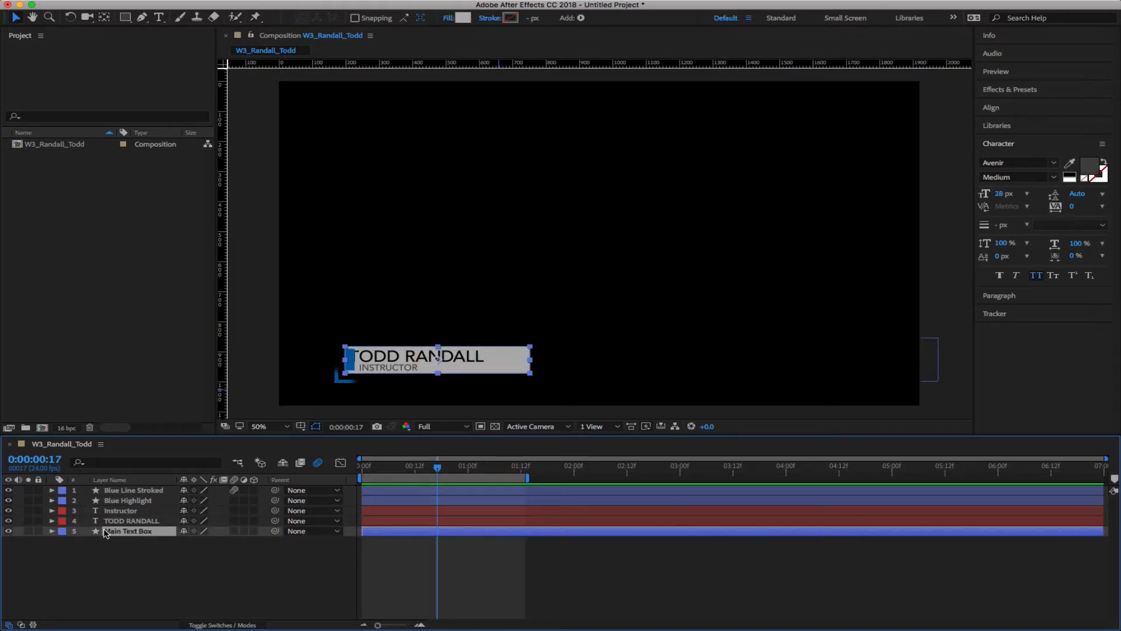
pyautogui.click(119, 520)
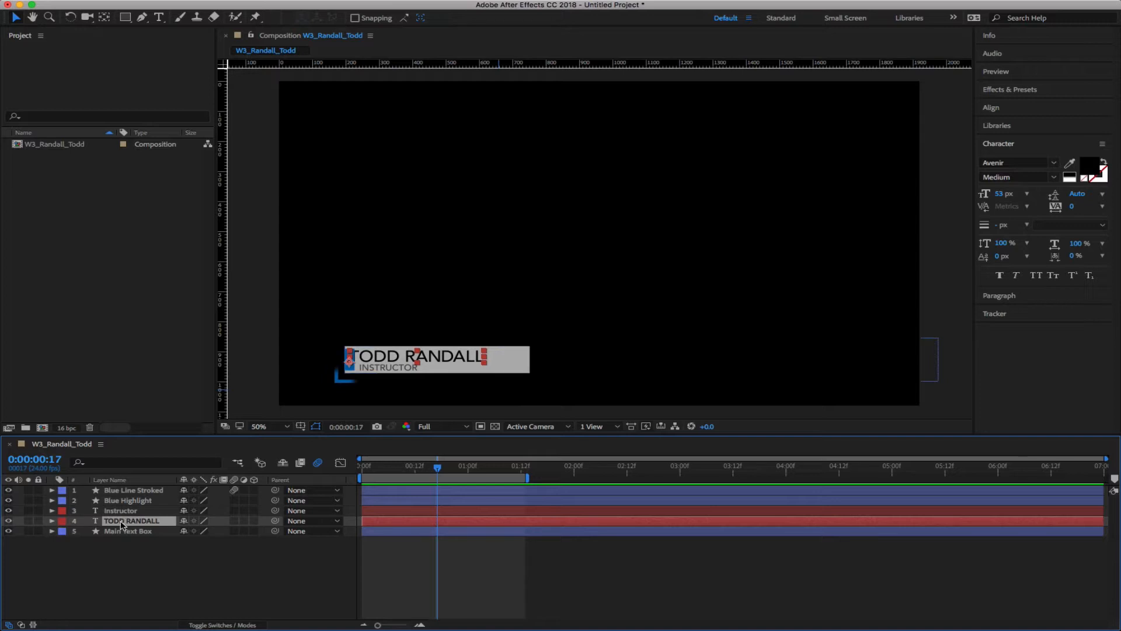
pyautogui.keyDown('shift'); pyautogui.click(131, 531); pyautogui.keyUp('shift')
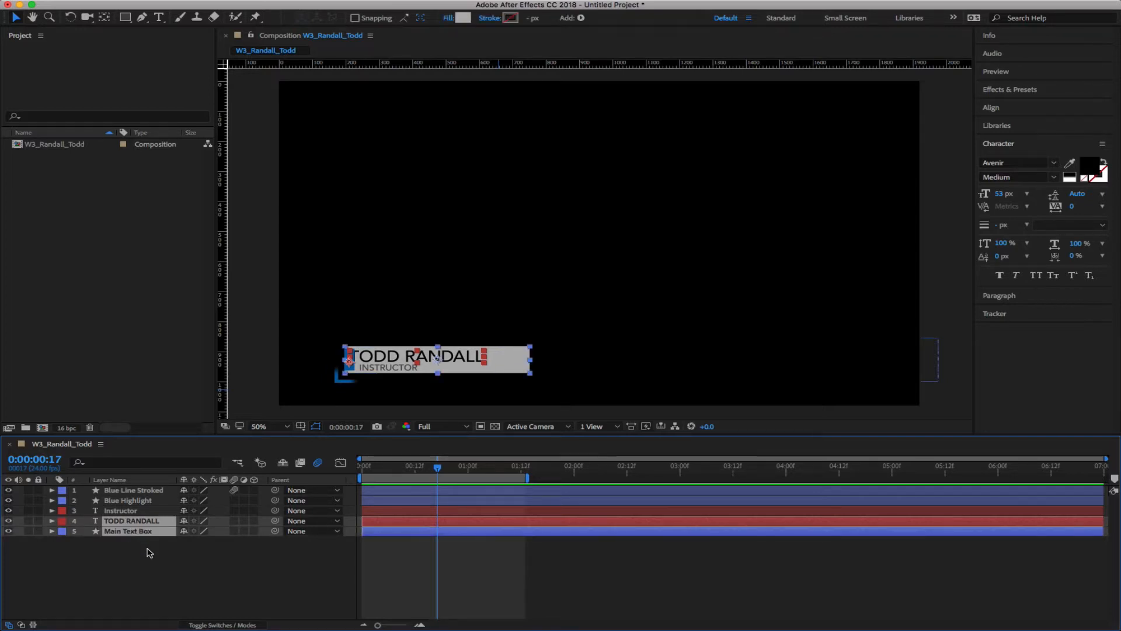
pyautogui.rightClick(117, 525)
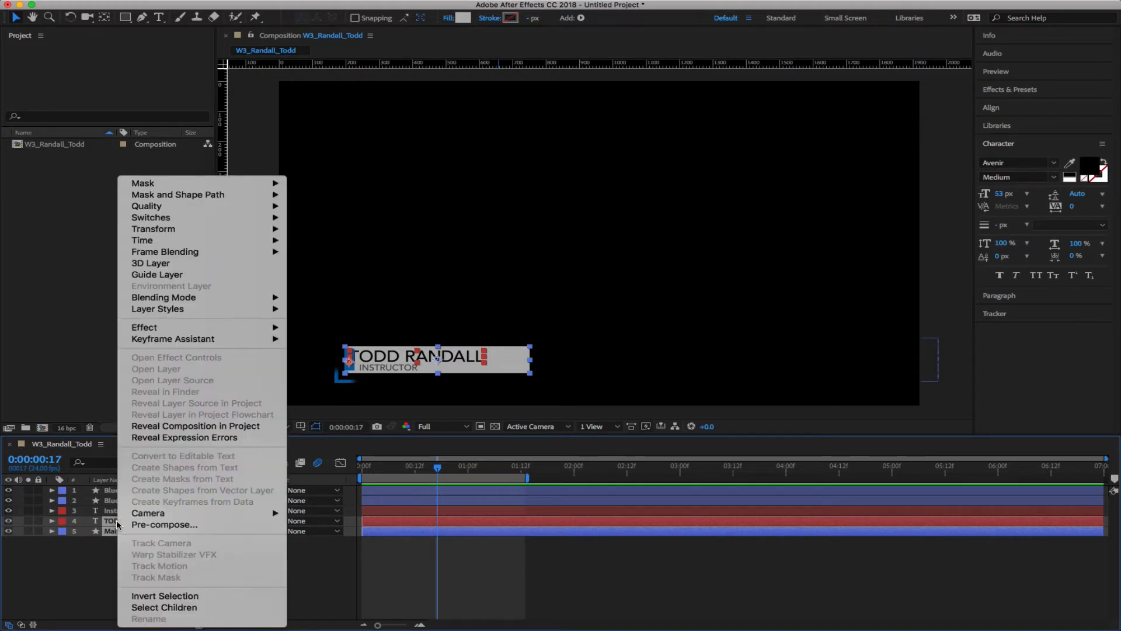
pyautogui.click(147, 524)
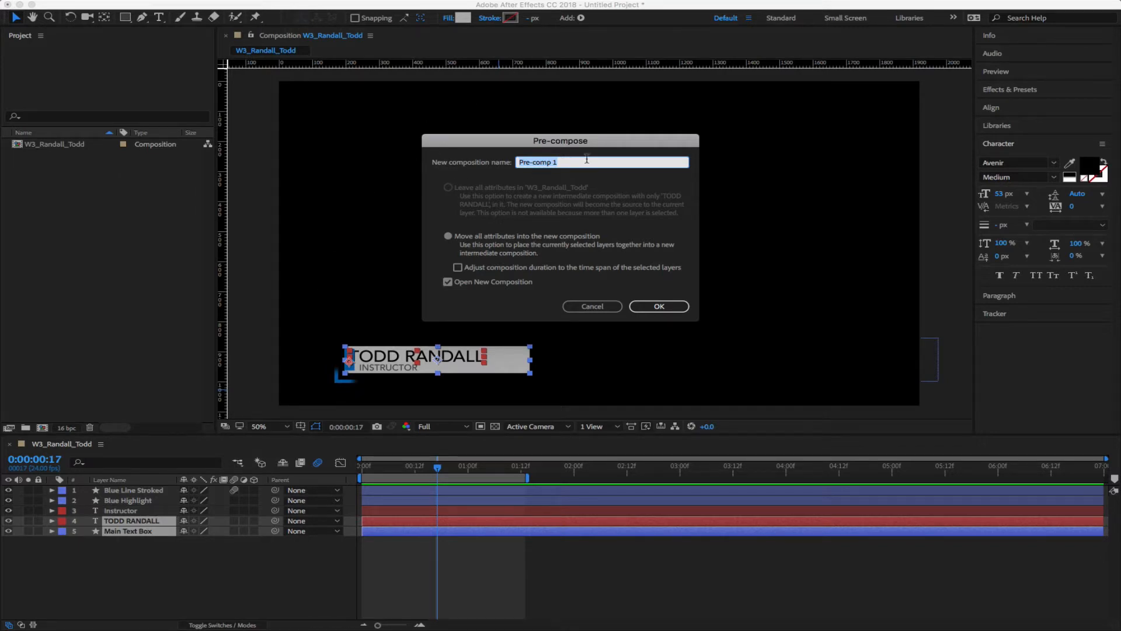
pyautogui.write('Text and Text BG')
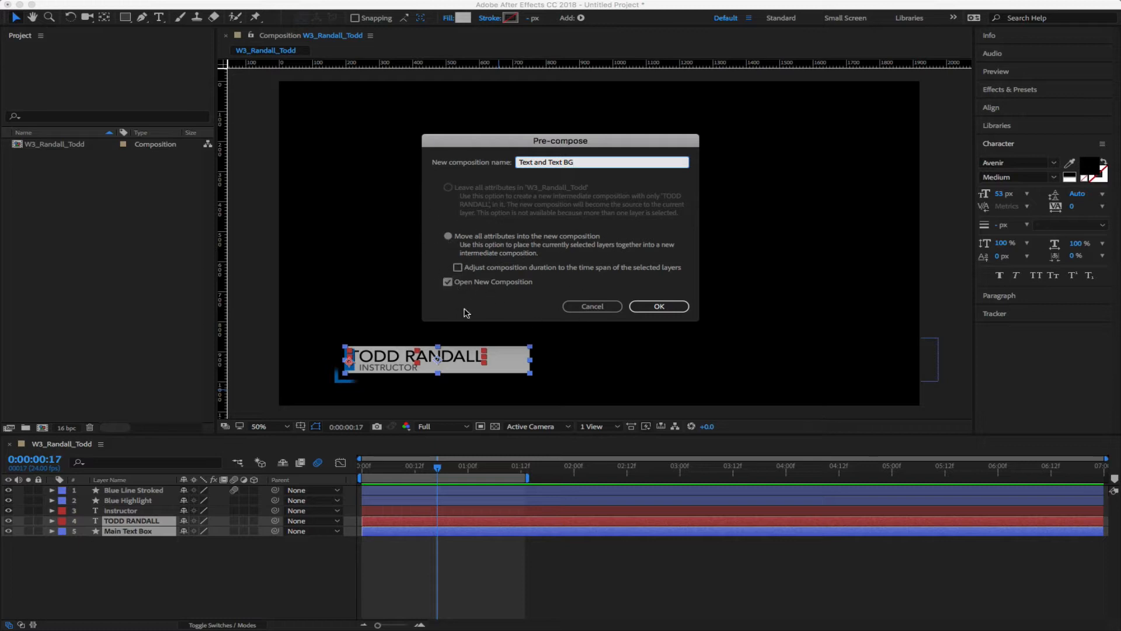
# Confirm the two-layer pre-compose, scrub the nested result, then undo it
pyautogui.click(666, 307)
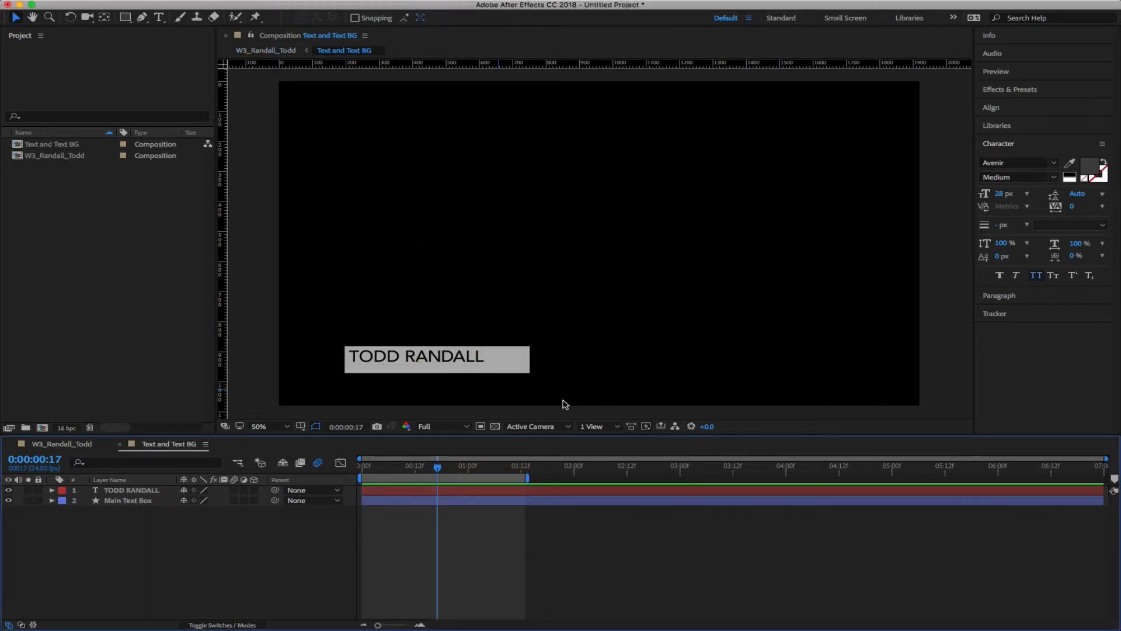
pyautogui.moveTo(437, 474); pyautogui.dragTo(401, 474)
pyautogui.hotkey('ctrl', 'z')
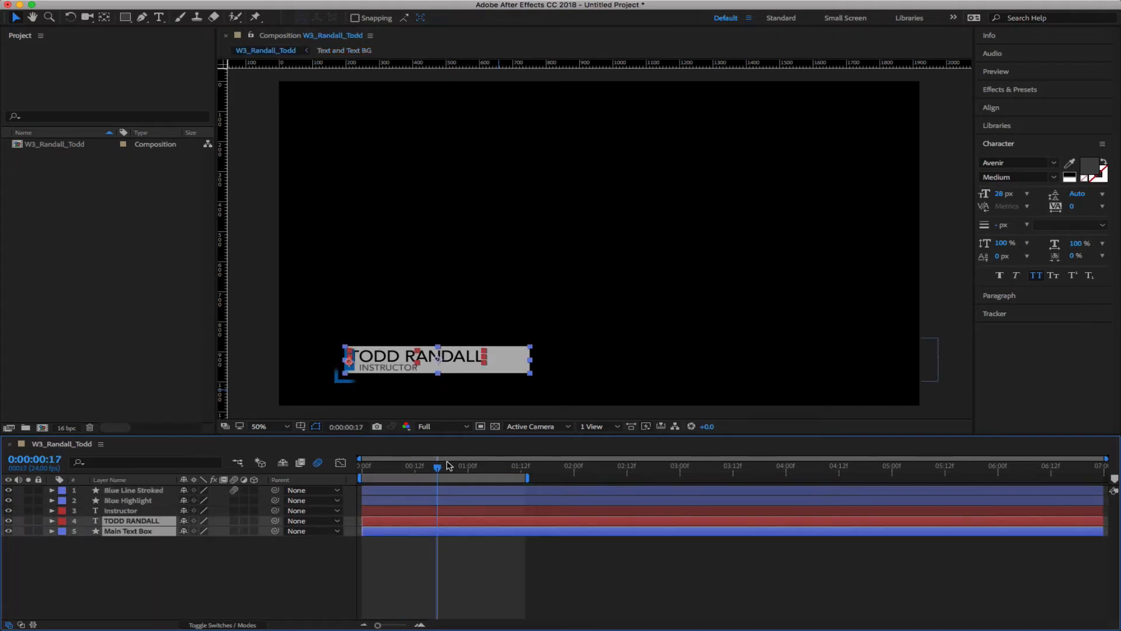
# Pre-compose Instructor, TODD RANDALL and Main Text Box into 'Text and BG', back in W3_Randall_Todd
pyautogui.click(308, 544)
pyautogui.click(129, 510)
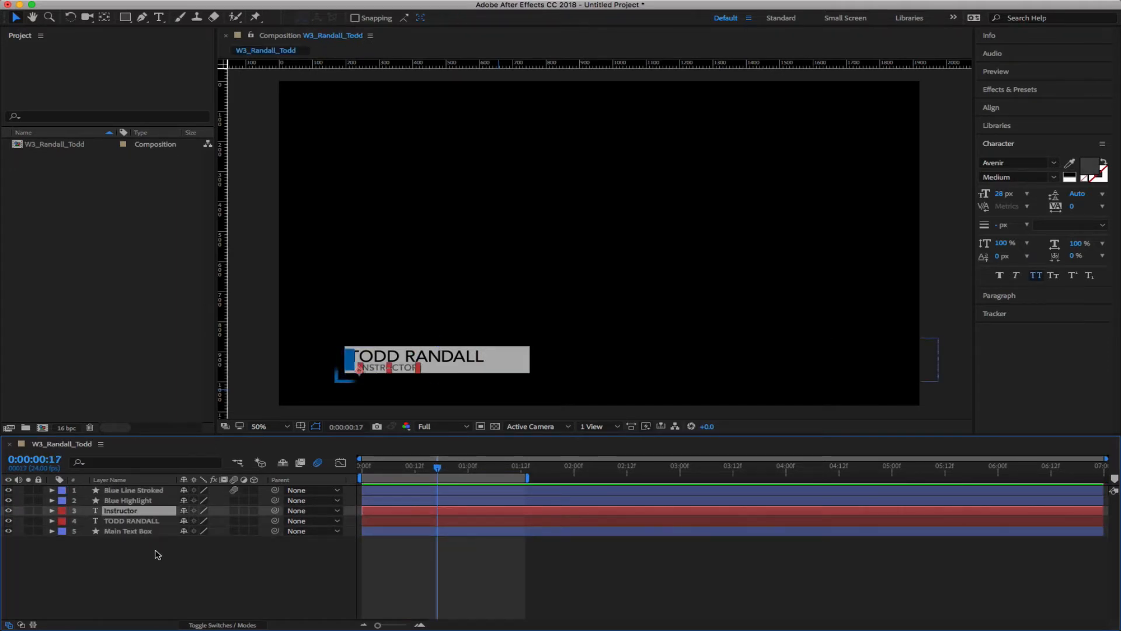
pyautogui.keyDown('shift'); pyautogui.click(128, 530); pyautogui.keyUp('shift')
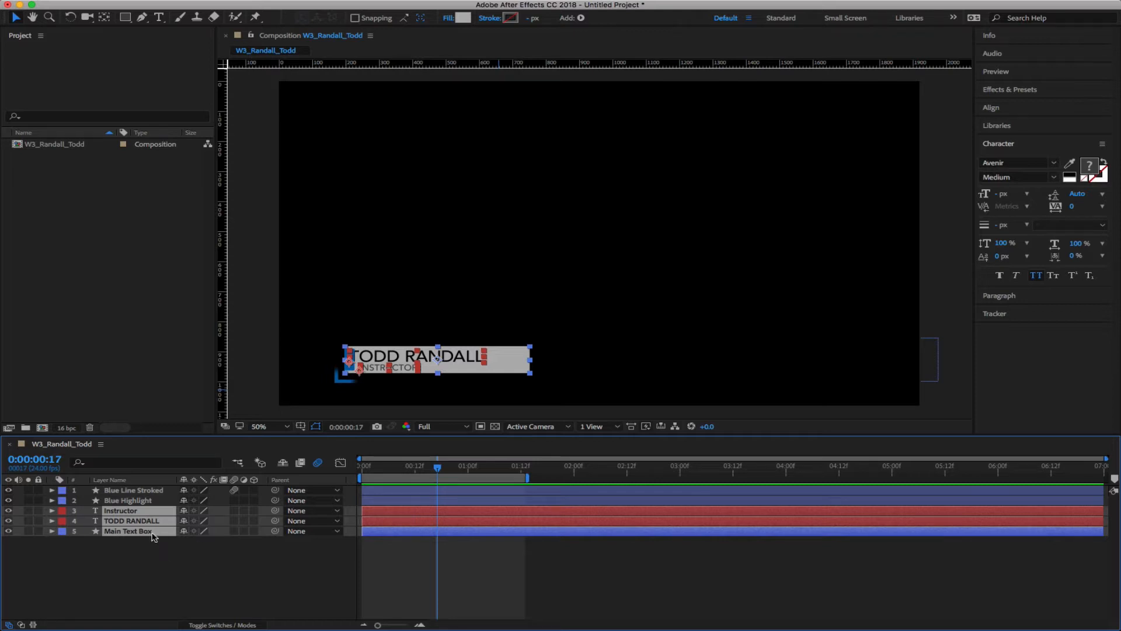
pyautogui.rightClick(140, 512)
pyautogui.click(185, 524)
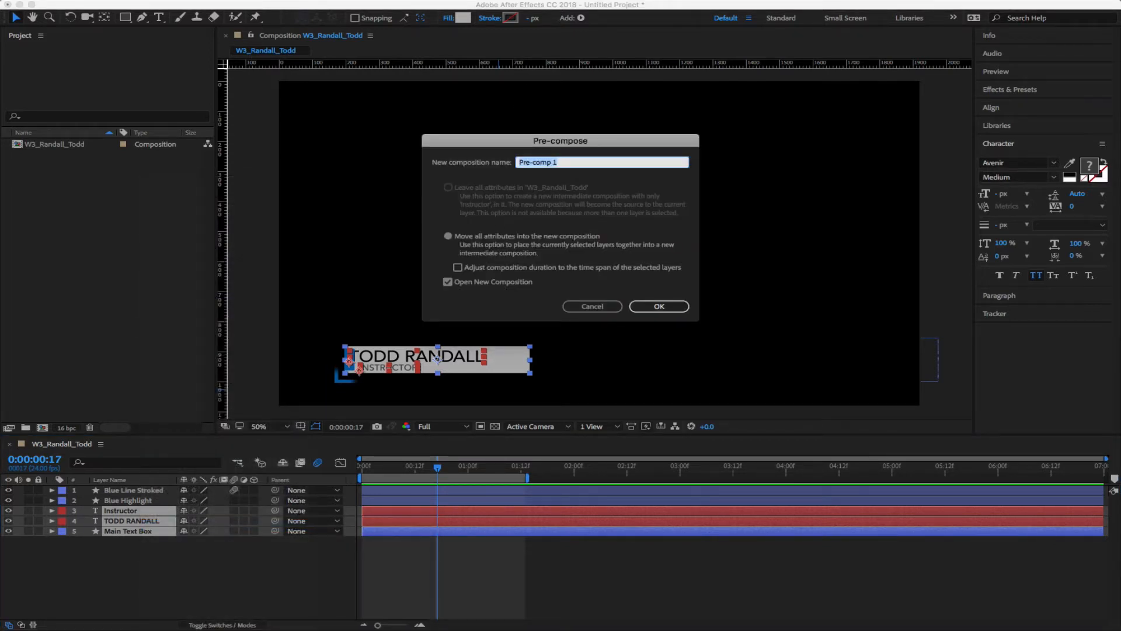
pyautogui.write('Text and BG')
pyautogui.click(657, 306)
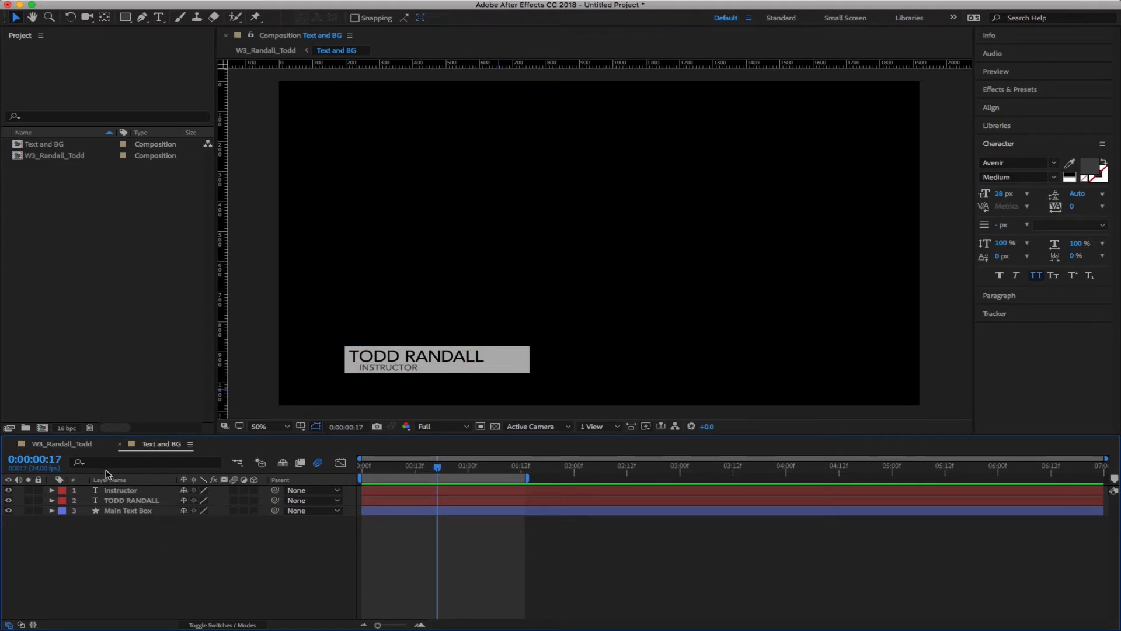
pyautogui.click(61, 449)
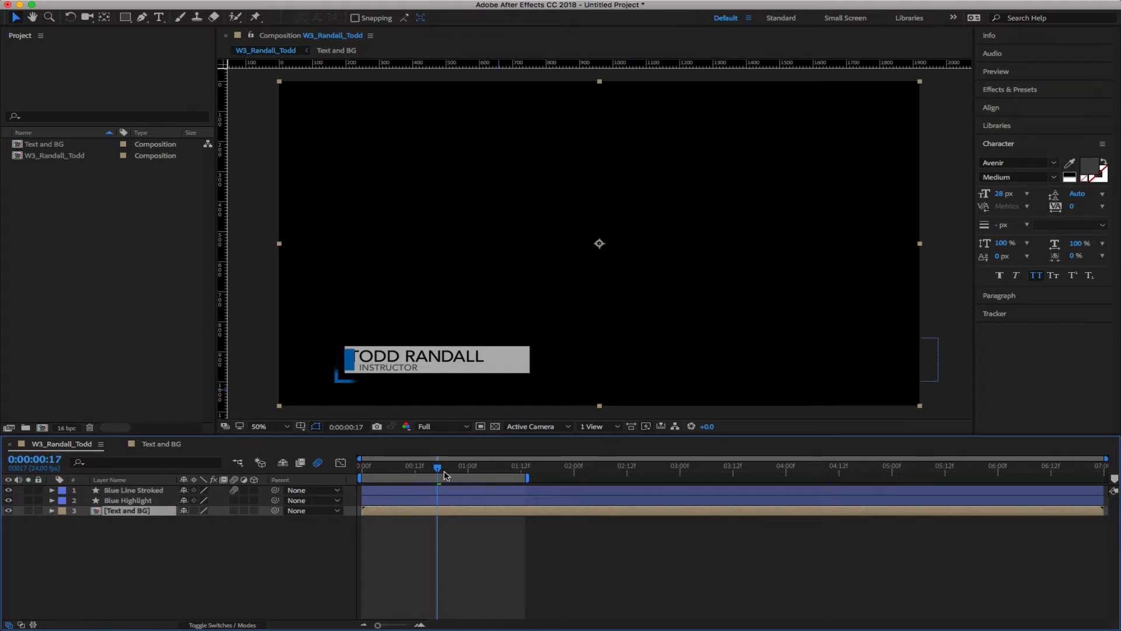
pyautogui.moveTo(441, 469); pyautogui.dragTo(325, 467)
pyautogui.press('space')
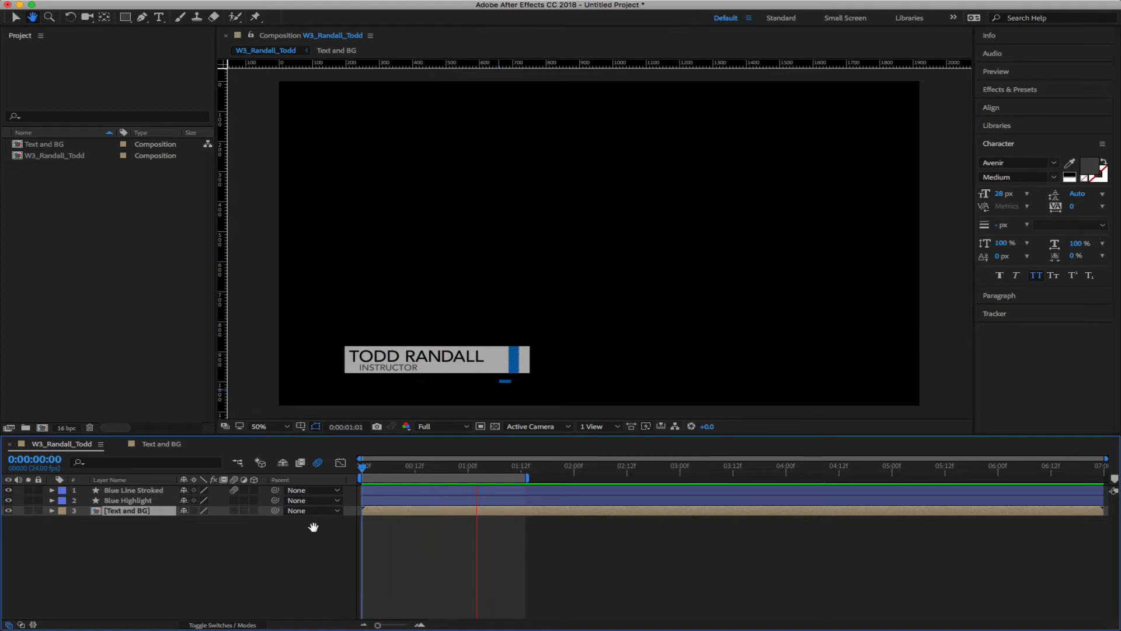
pyautogui.click(423, 490)
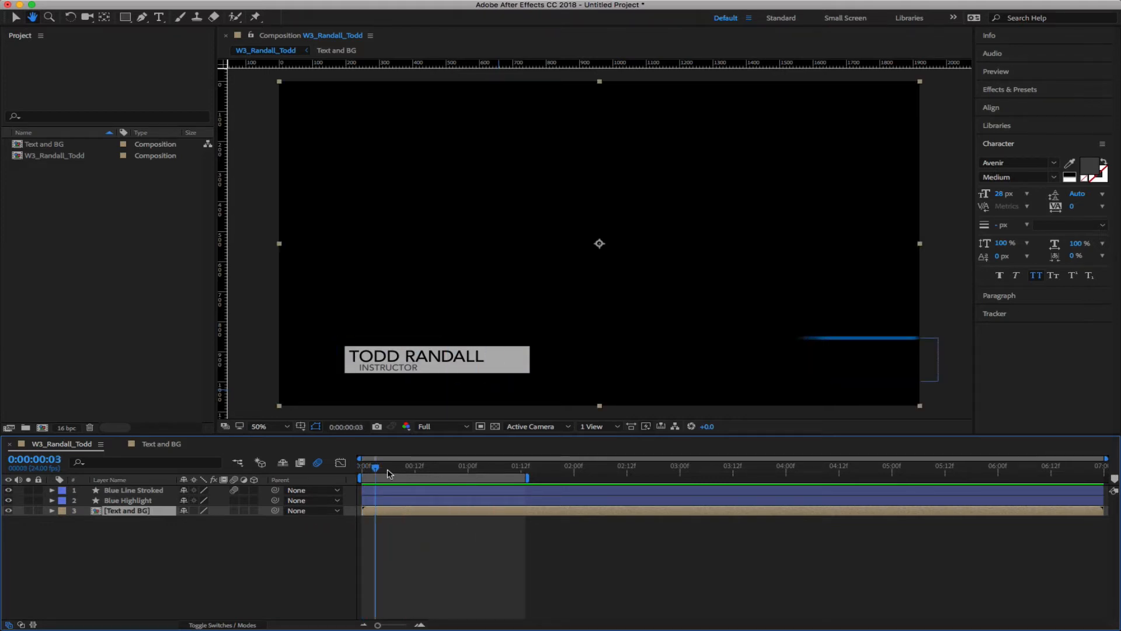
pyautogui.moveTo(389, 473); pyautogui.dragTo(458, 484)
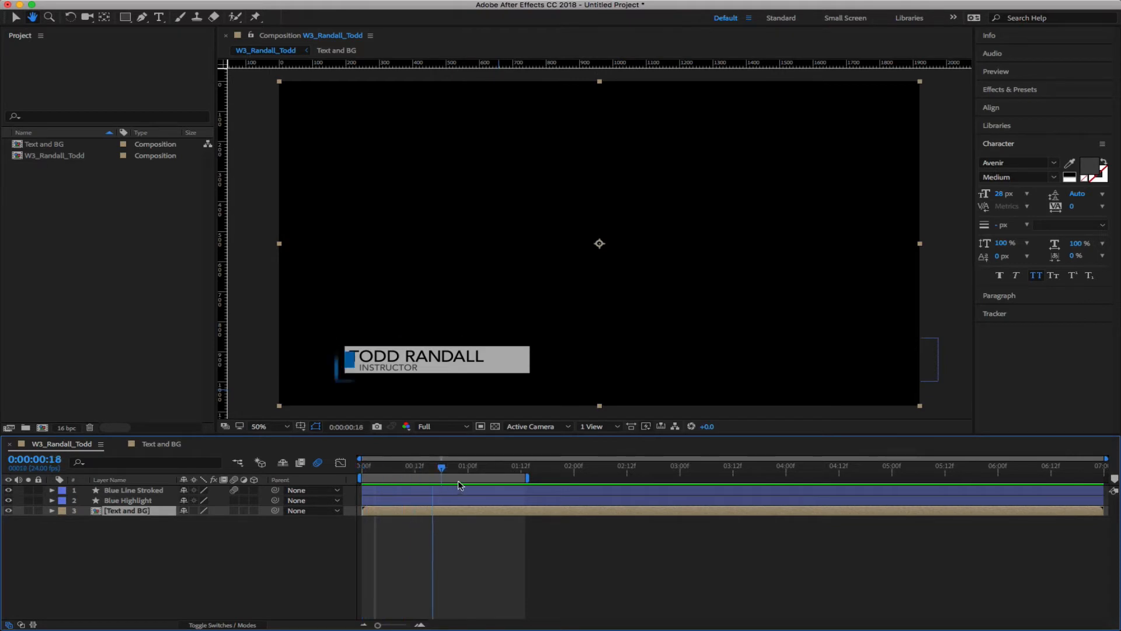
pyautogui.press('space')
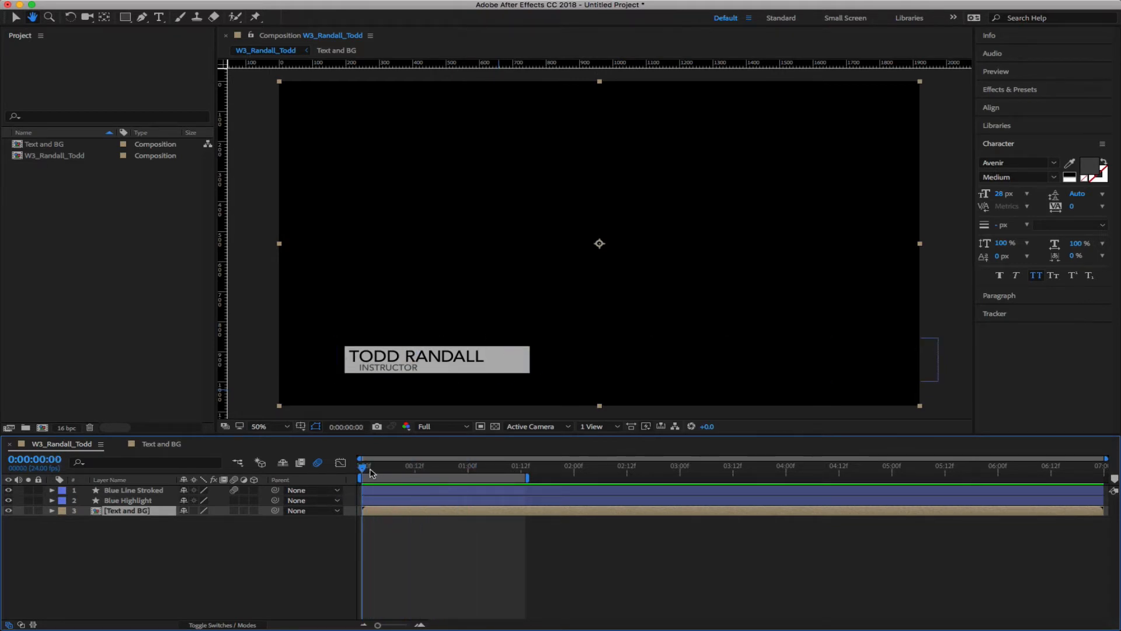
pyautogui.press('space')
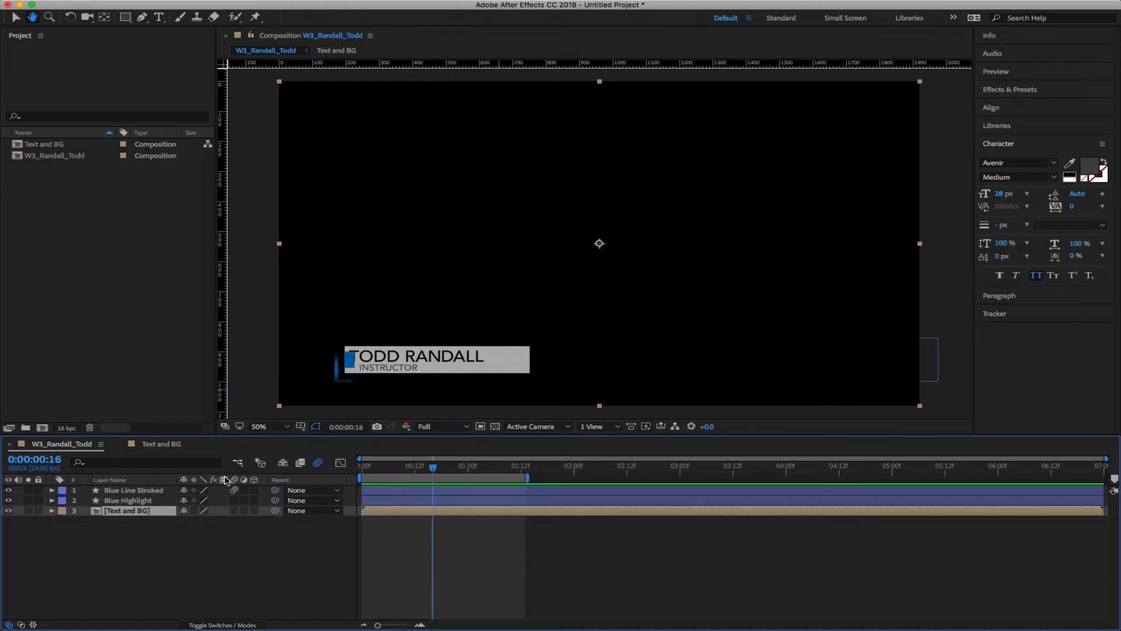
pyautogui.click(167, 444)
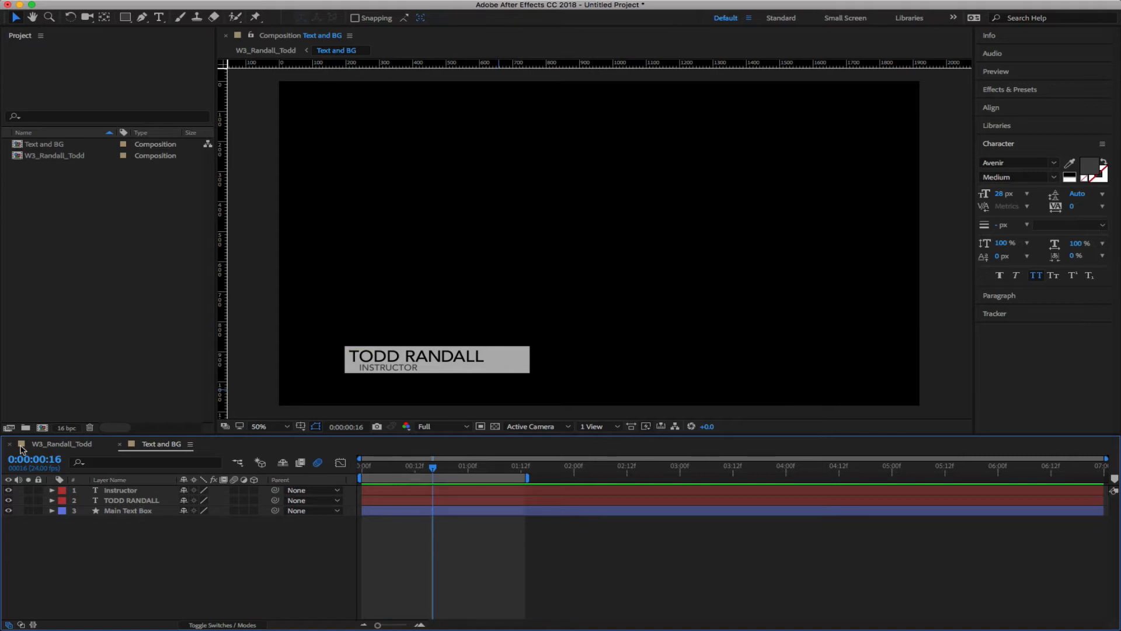
pyautogui.click(57, 446)
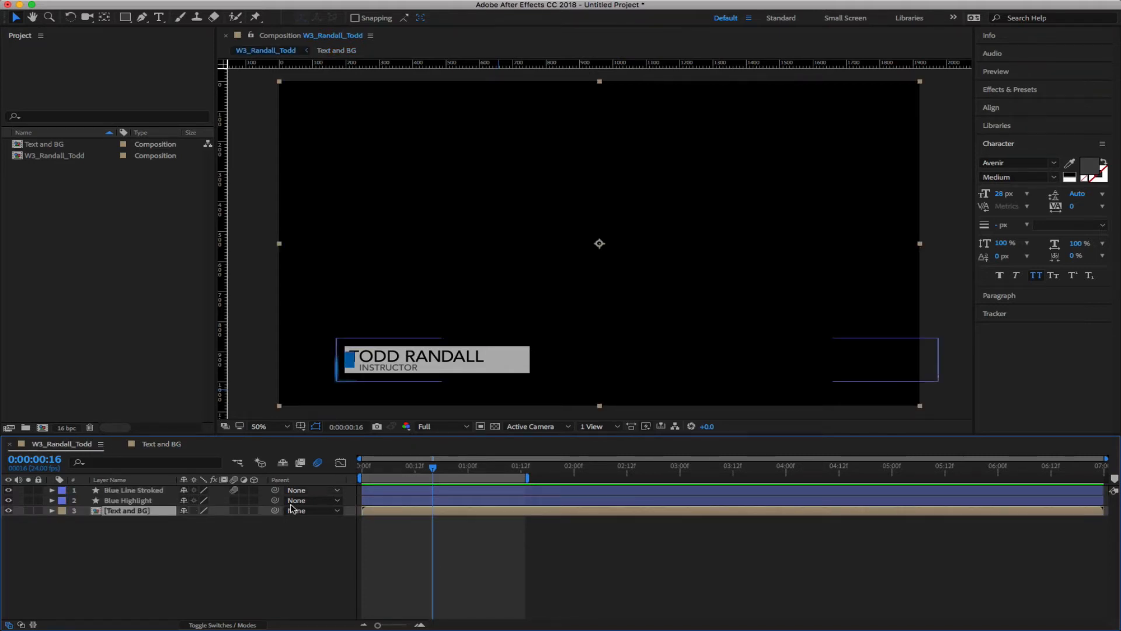
pyautogui.click(161, 444)
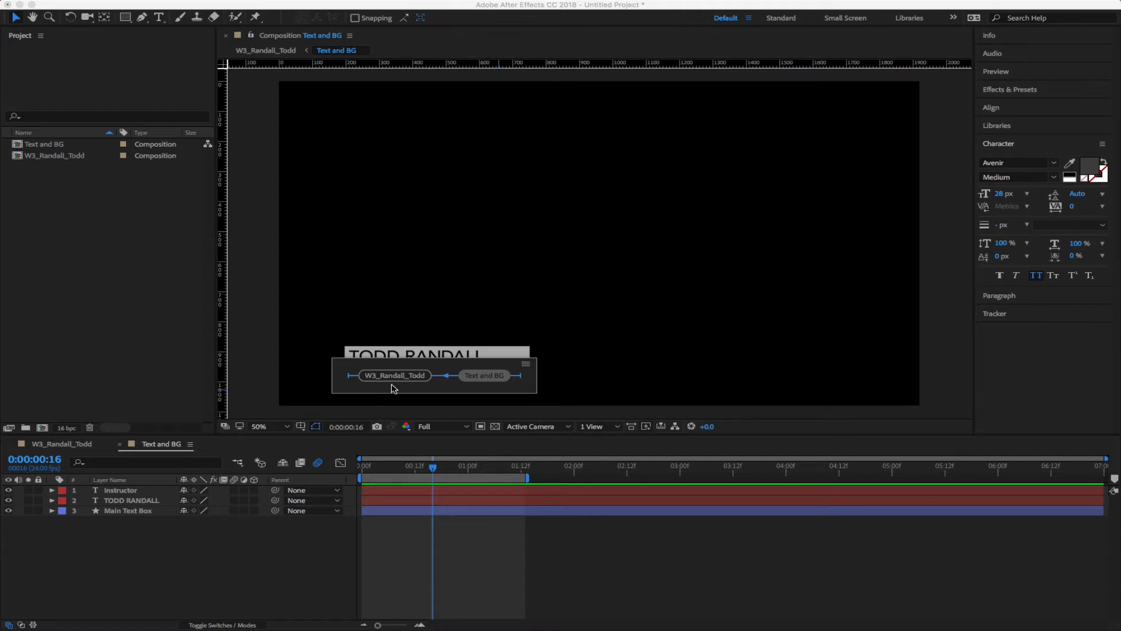
pyautogui.click(418, 379)
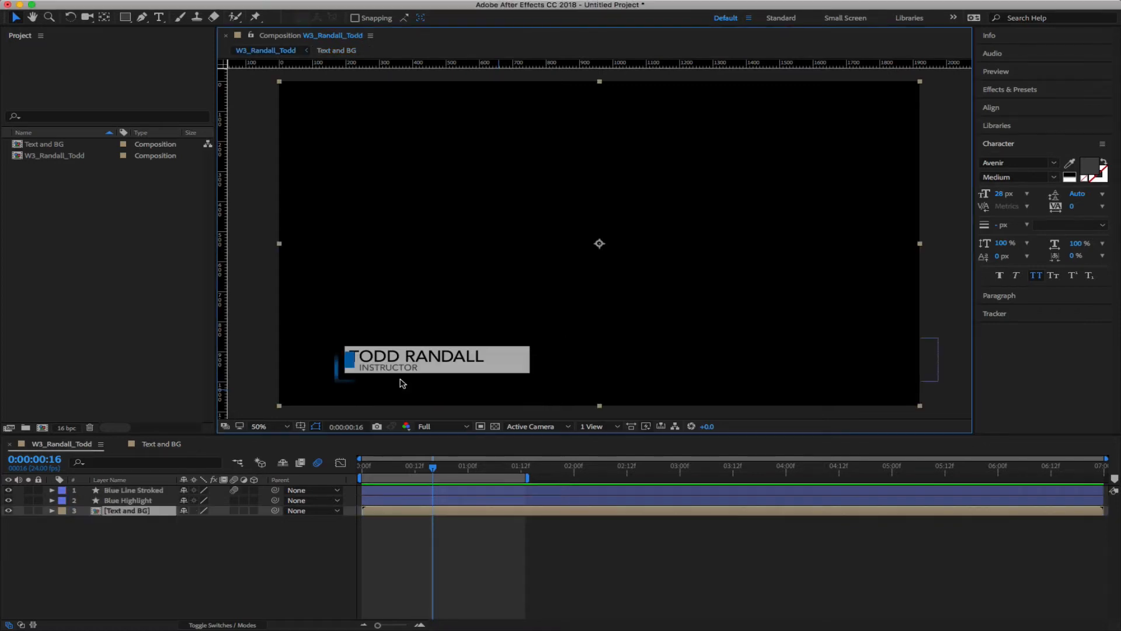
pyautogui.moveTo(433, 471); pyautogui.dragTo(350, 467)
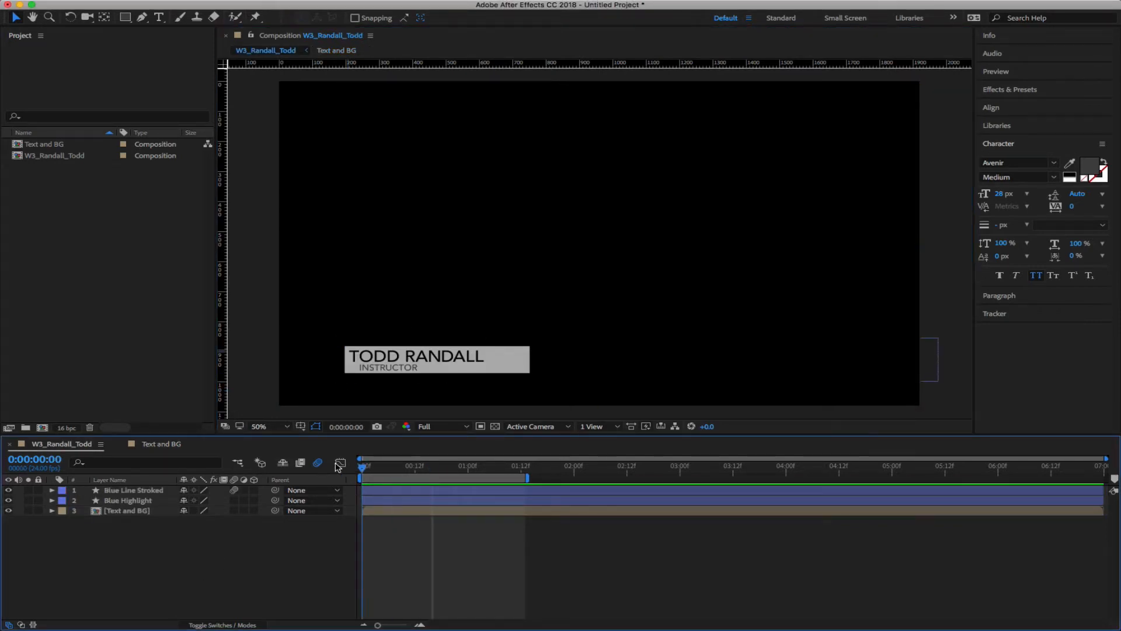
pyautogui.press('space')
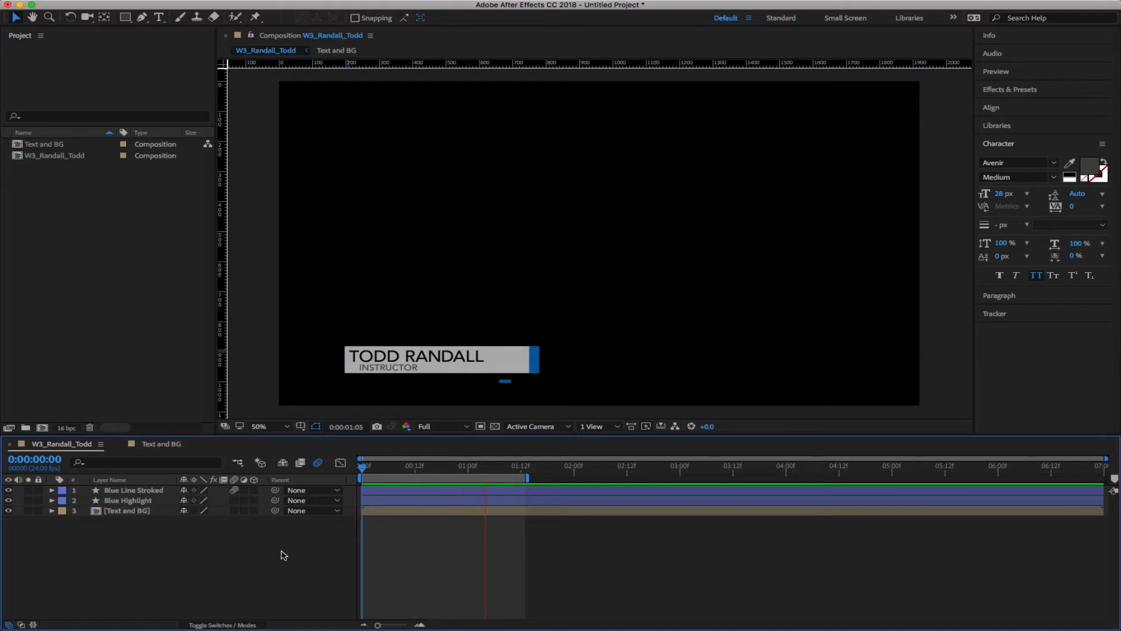
pyautogui.press('space')
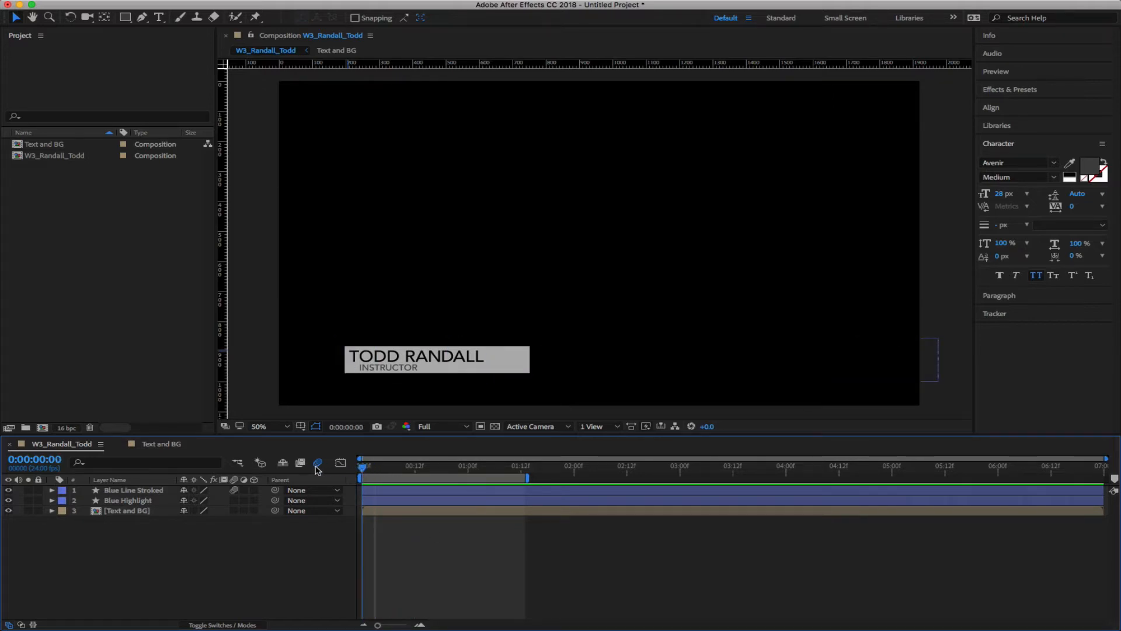
pyautogui.moveTo(374, 469); pyautogui.dragTo(362, 467)
pyautogui.click(123, 512)
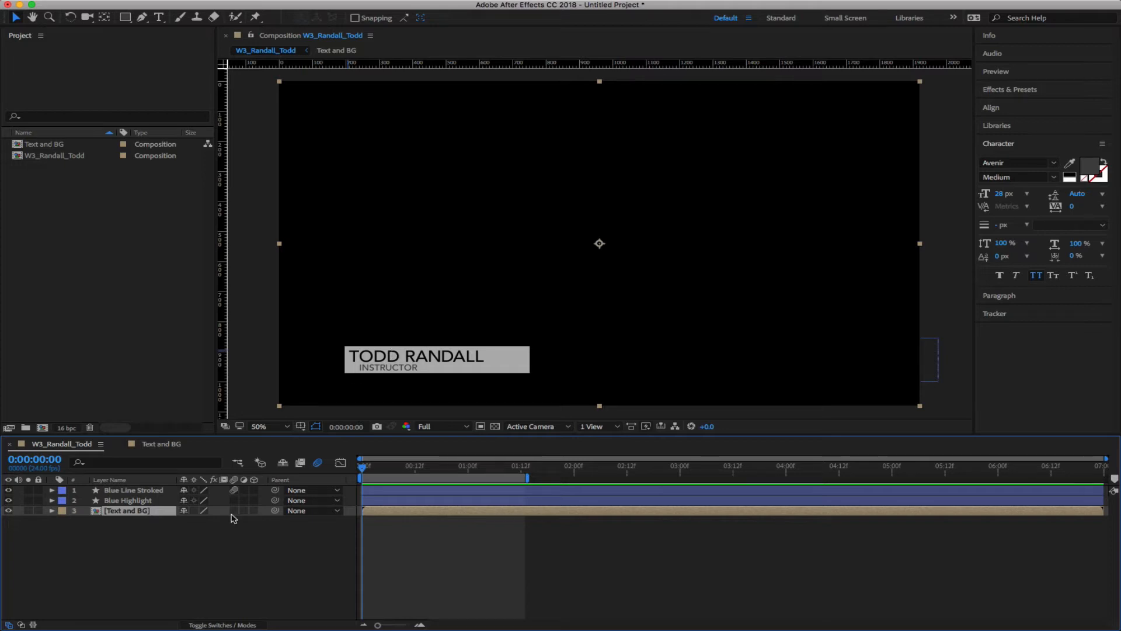
# Draw a thin rectangle mask on Text and BG over the plate's left edge
pyautogui.click(175, 581)
pyautogui.click(124, 513)
pyautogui.click(124, 21)
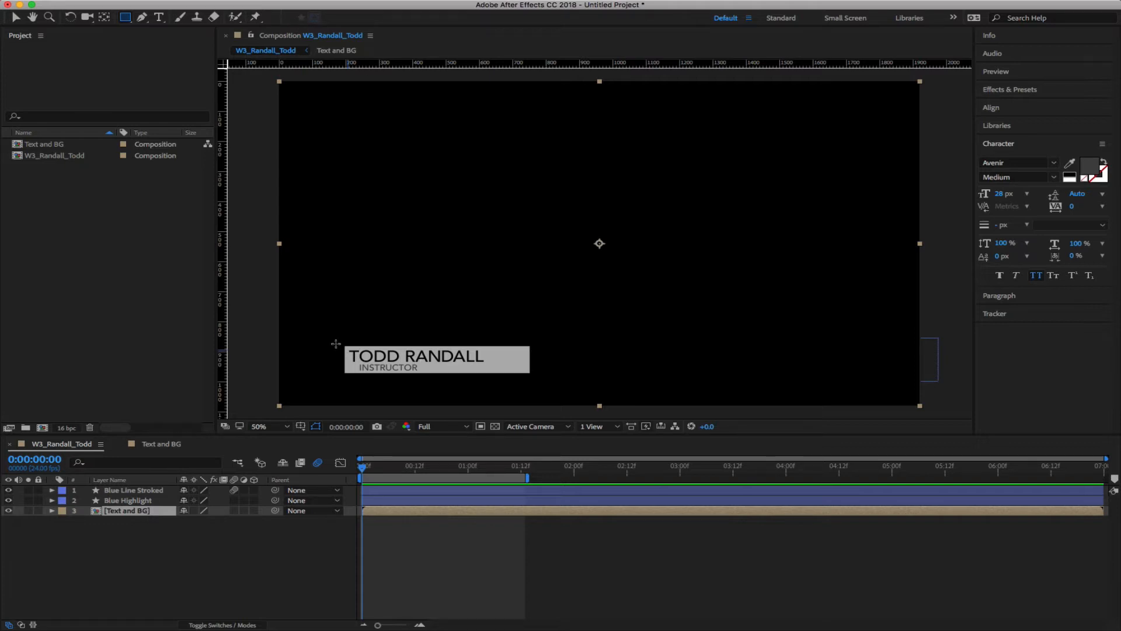
pyautogui.moveTo(335, 341)
pyautogui.mouseDown()
pyautogui.moveTo(354, 380)
pyautogui.moveTo(345, 378)
pyautogui.moveTo(402, 378)
pyautogui.moveTo(341, 378)
pyautogui.mouseUp()
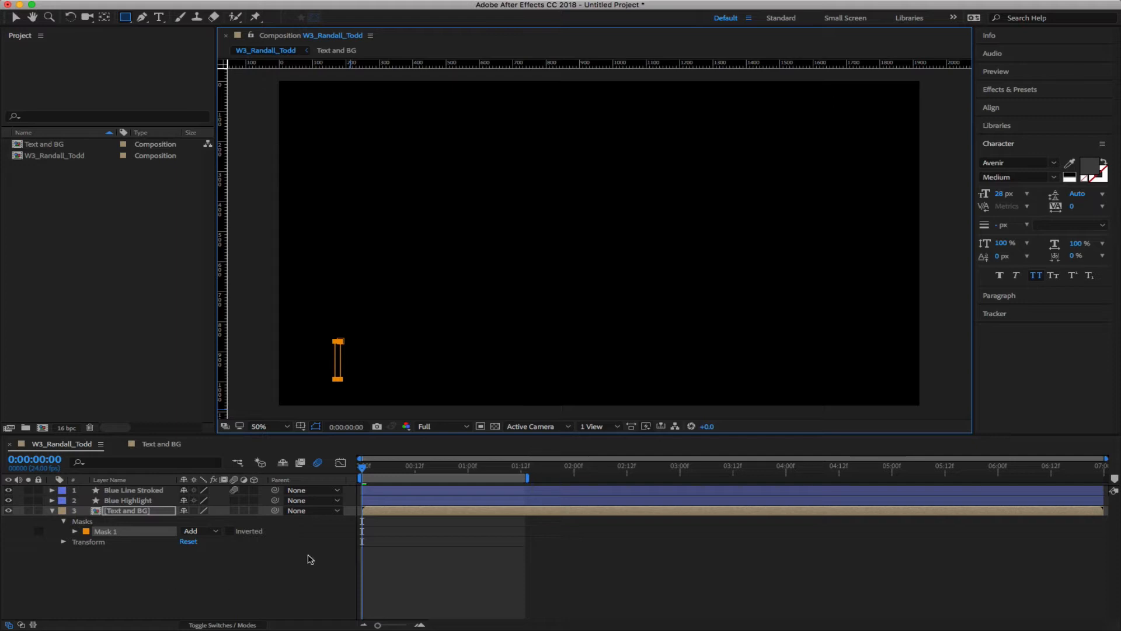
pyautogui.moveTo(364, 468)
pyautogui.mouseDown()
pyautogui.moveTo(449, 476)
pyautogui.moveTo(440, 485)
pyautogui.mouseUp()
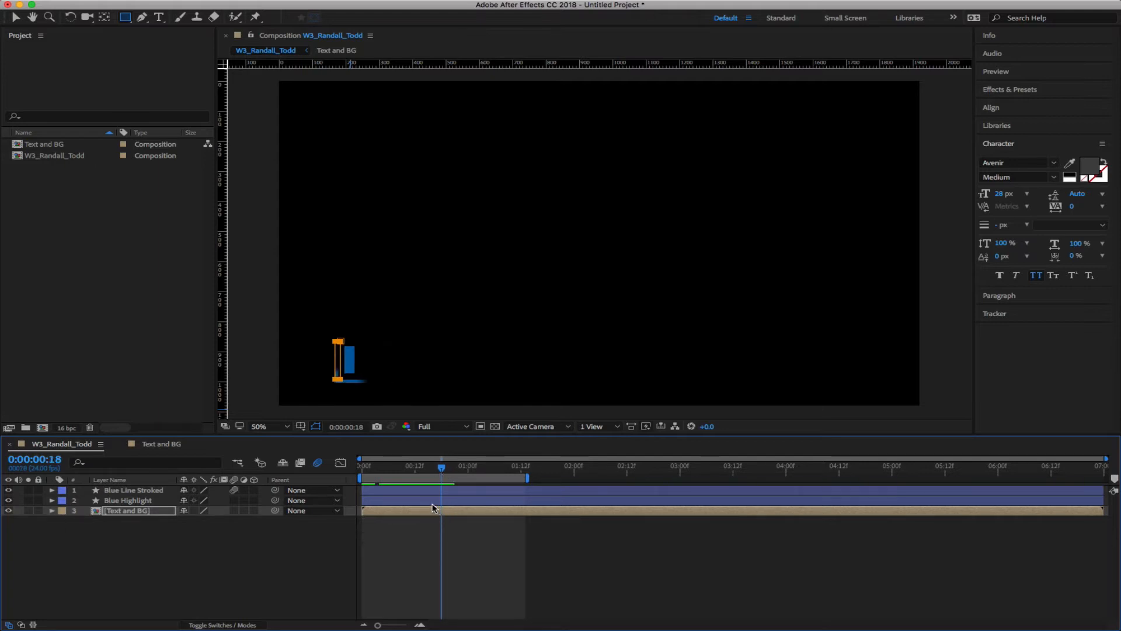
# Reveal Blue Highlight's keyframes and check its position around frame 18
pyautogui.click(158, 500)
pyautogui.press('u')
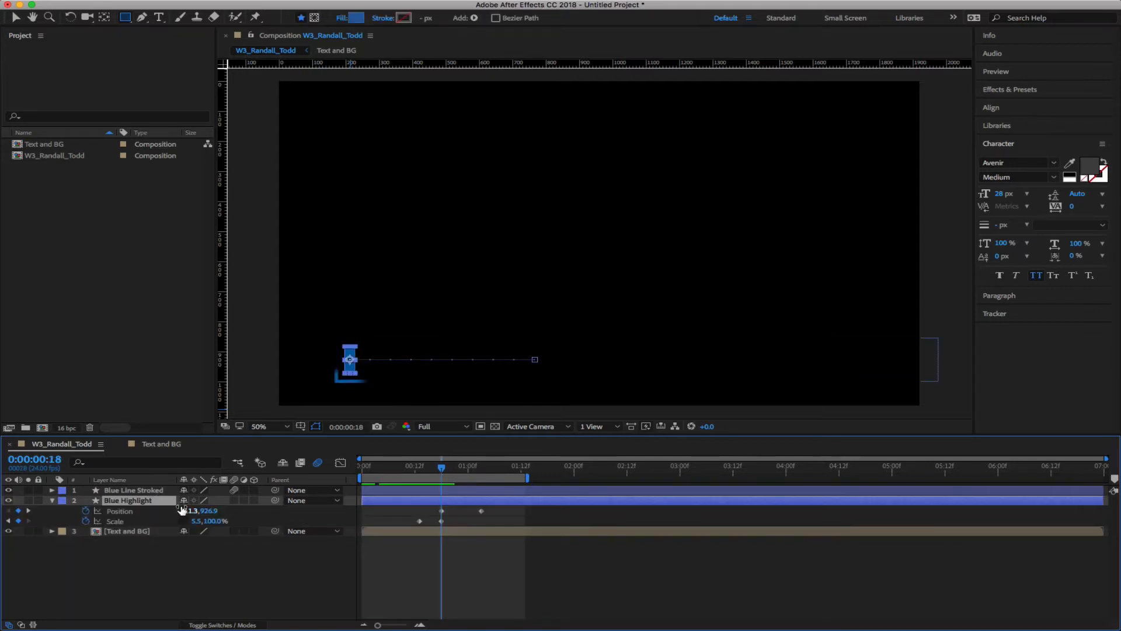
pyautogui.moveTo(442, 467)
pyautogui.mouseDown()
pyautogui.moveTo(485, 472)
pyautogui.moveTo(429, 479)
pyautogui.moveTo(443, 478)
pyautogui.mouseUp()
# Keyframe Text and BG's Mask Path at 0:18, then widen the mask at 1:03 to reveal the plate
pyautogui.click(133, 531)
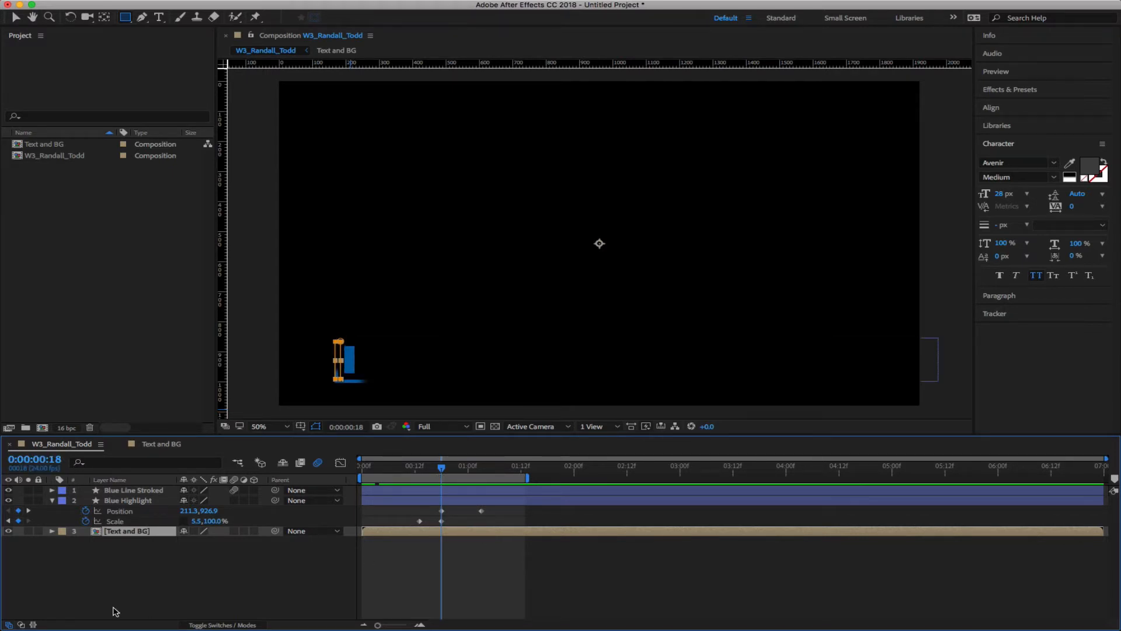
pyautogui.press('m')
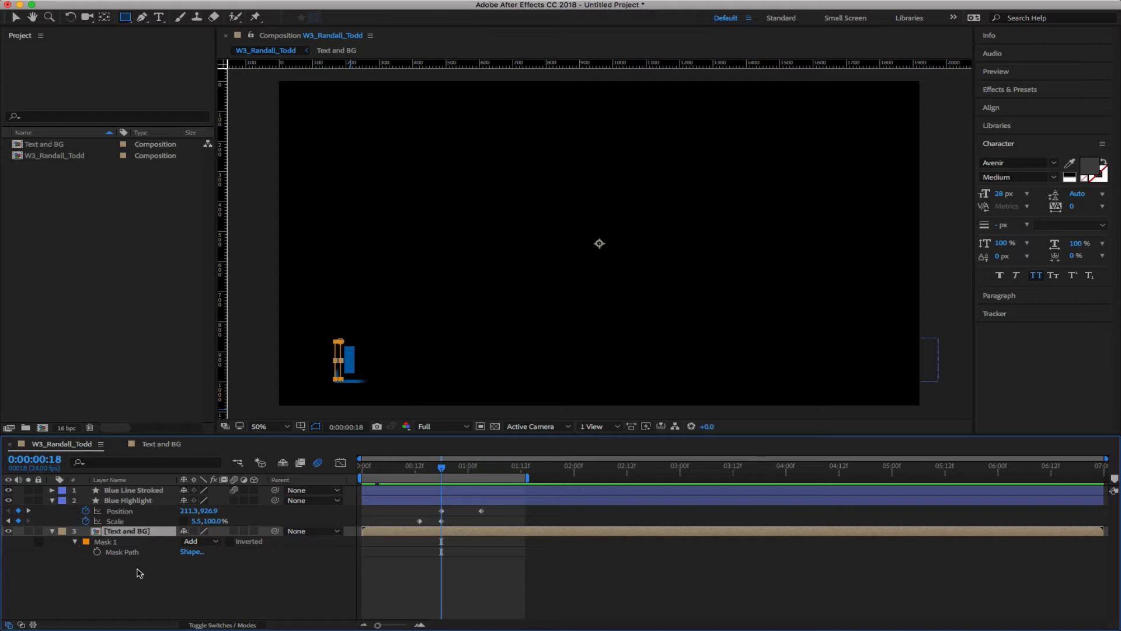
pyautogui.click(97, 552)
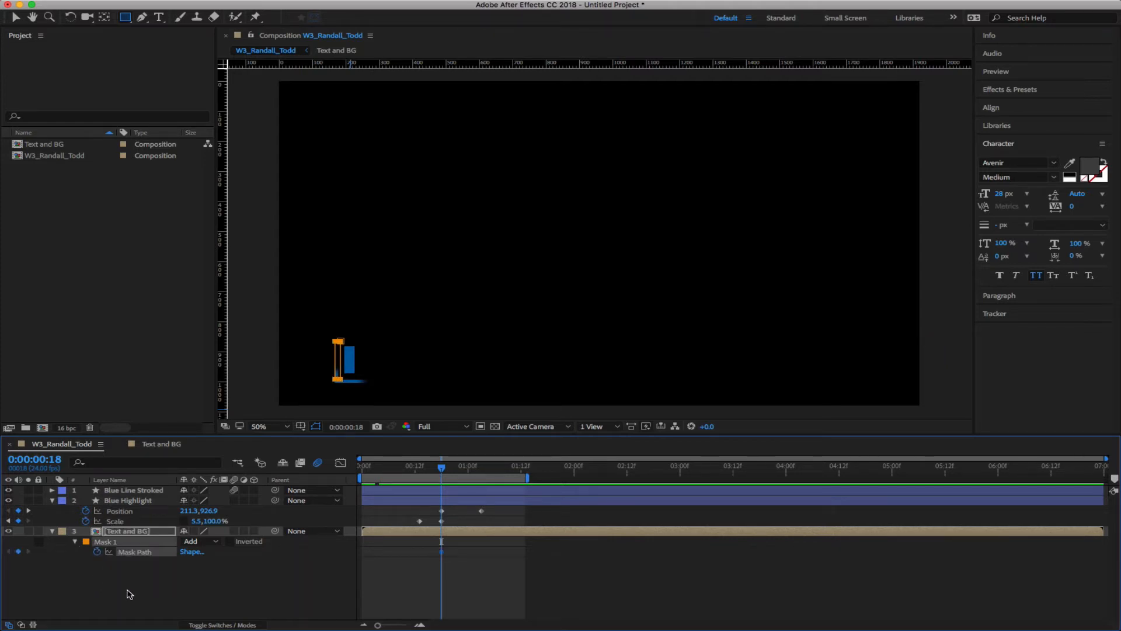
pyautogui.moveTo(444, 471); pyautogui.dragTo(484, 470)
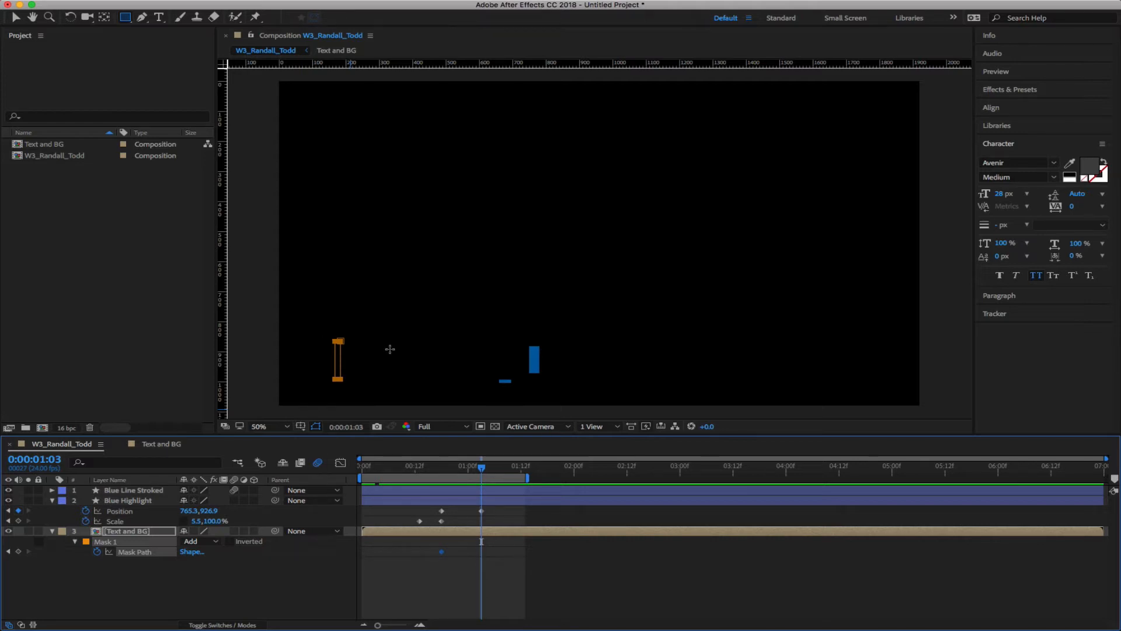
pyautogui.press('v')
pyautogui.moveTo(368, 328); pyautogui.dragTo(339, 401)
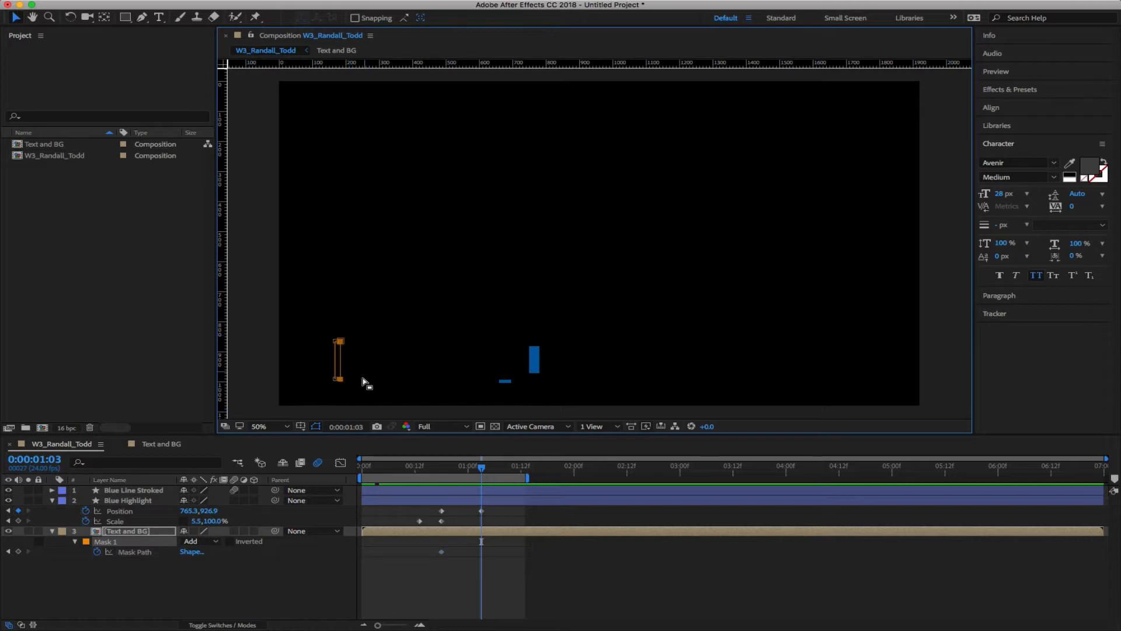
pyautogui.moveTo(341, 365); pyautogui.dragTo(545, 380)
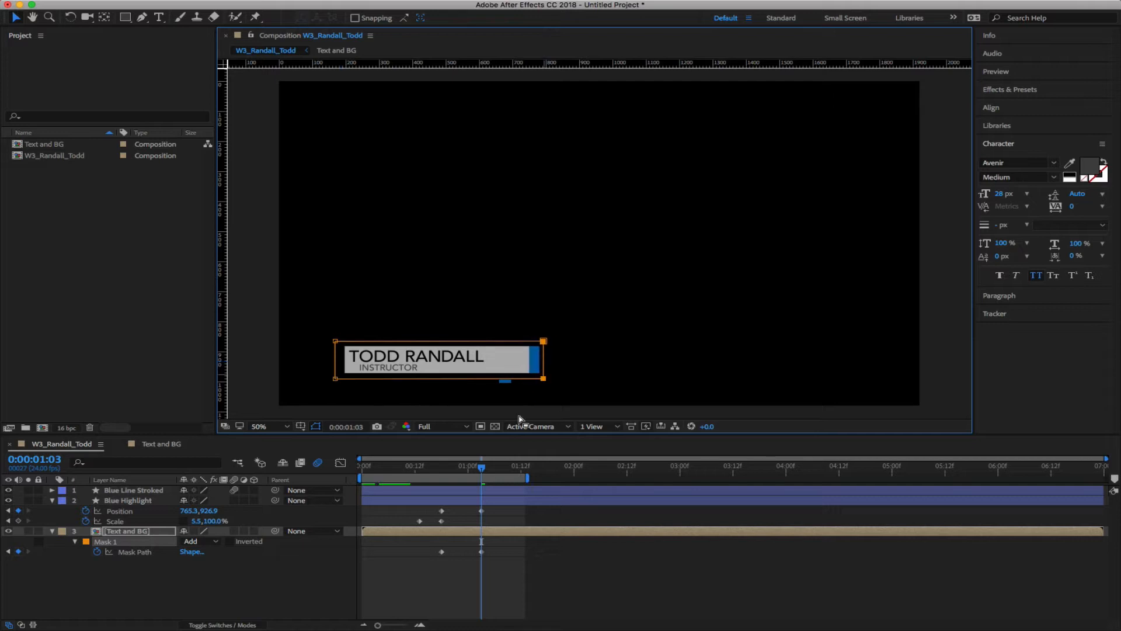
pyautogui.press('space')
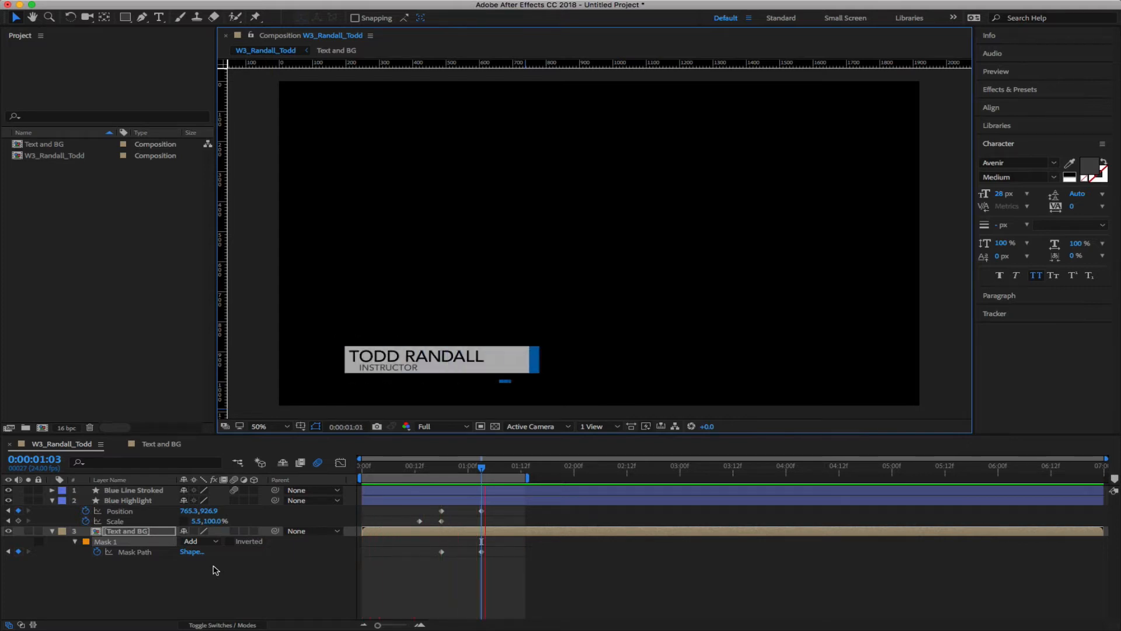
pyautogui.press('space')
pyautogui.moveTo(498, 472); pyautogui.dragTo(442, 475)
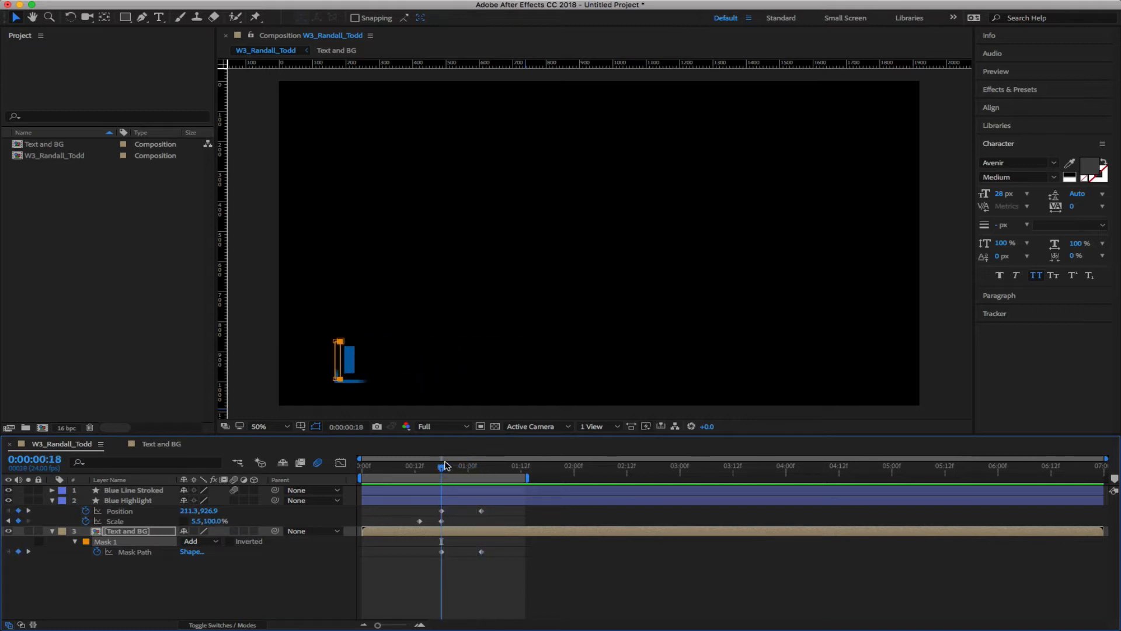
pyautogui.press('.')
pyautogui.press(',')
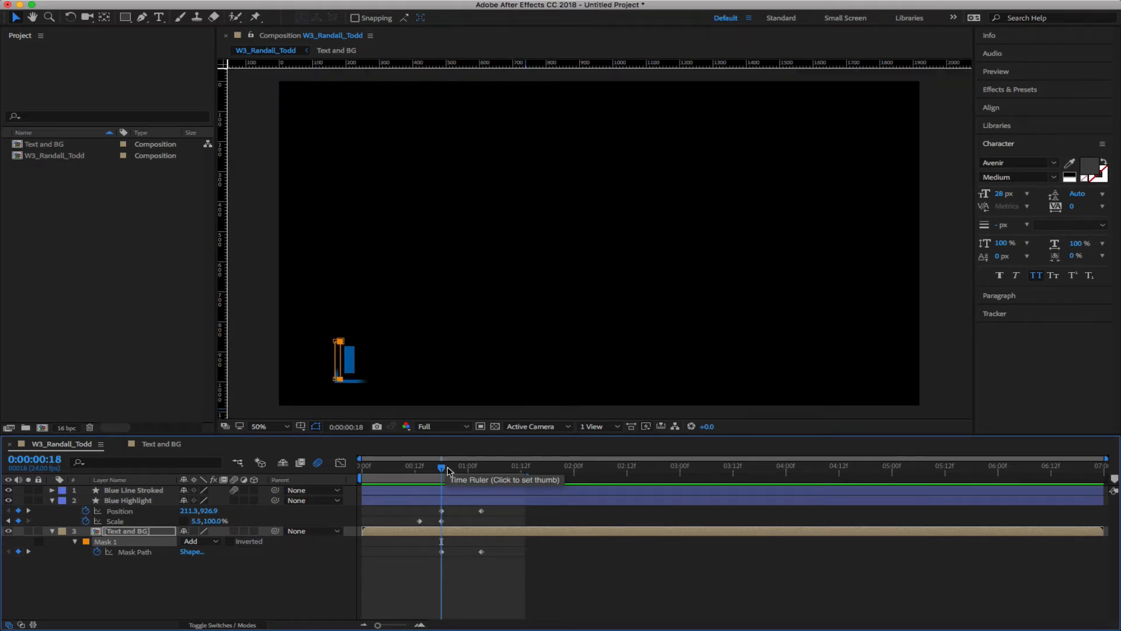
pyautogui.moveTo(442, 469)
pyautogui.mouseDown()
pyautogui.moveTo(429, 468)
pyautogui.moveTo(447, 469)
pyautogui.mouseUp()
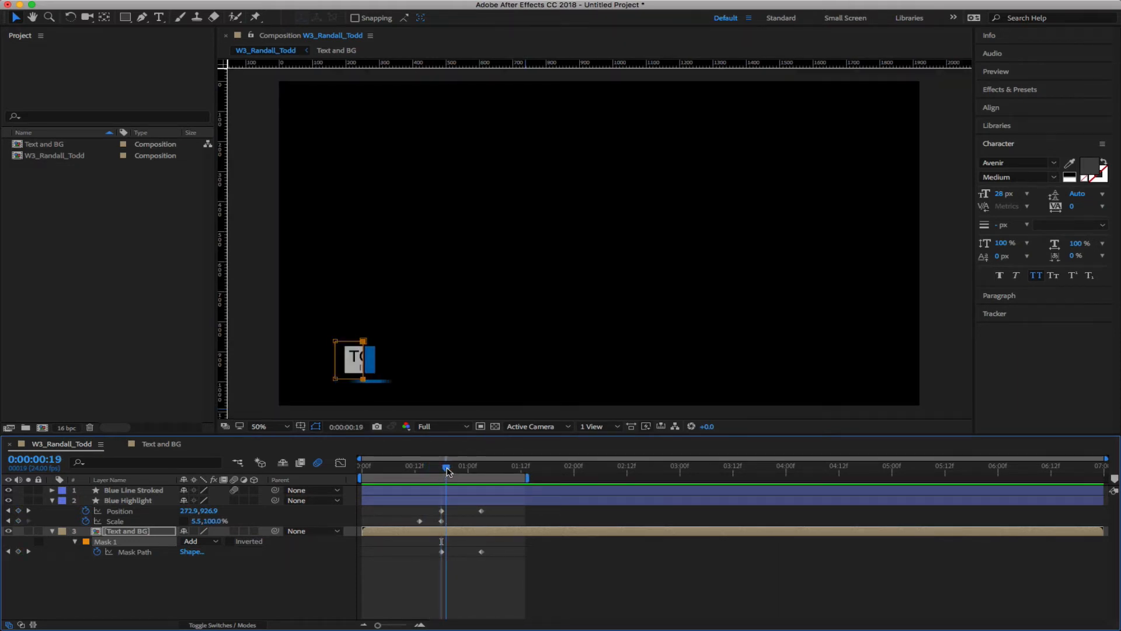
pyautogui.press('.')
pyautogui.press('.')
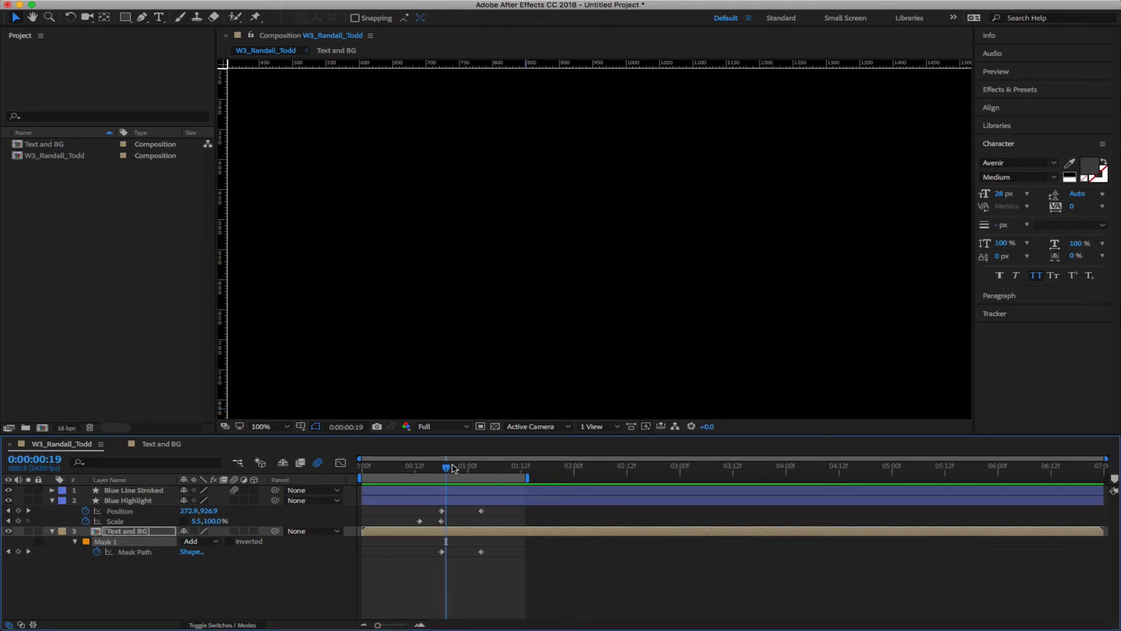
pyautogui.press('space')
pyautogui.moveTo(390, 332); pyautogui.dragTo(633, 253)
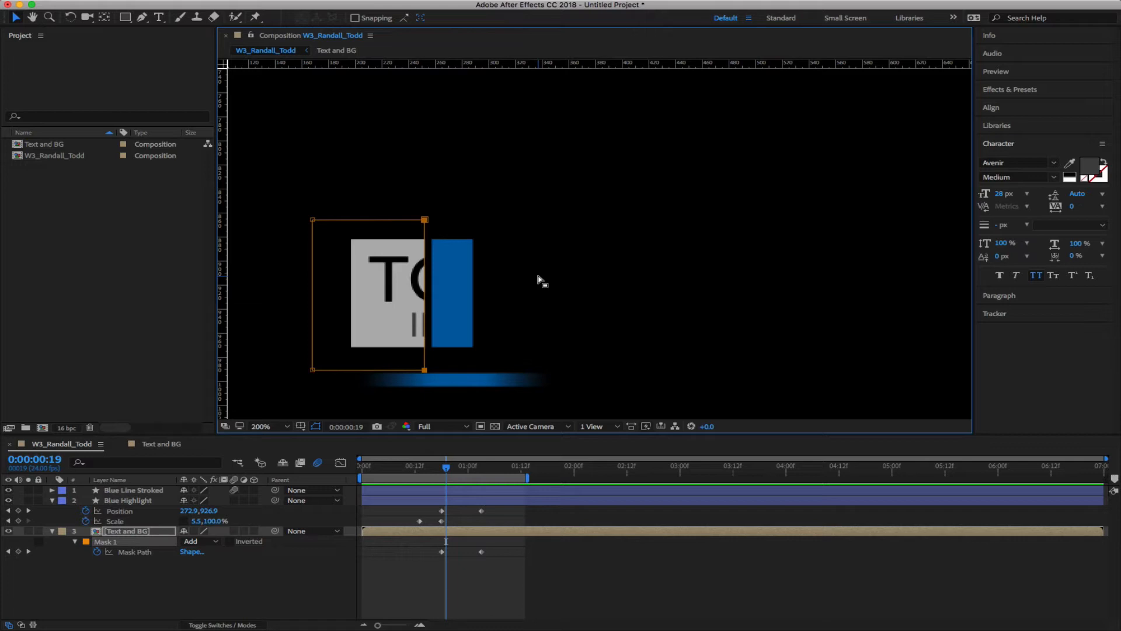
pyautogui.click(444, 467)
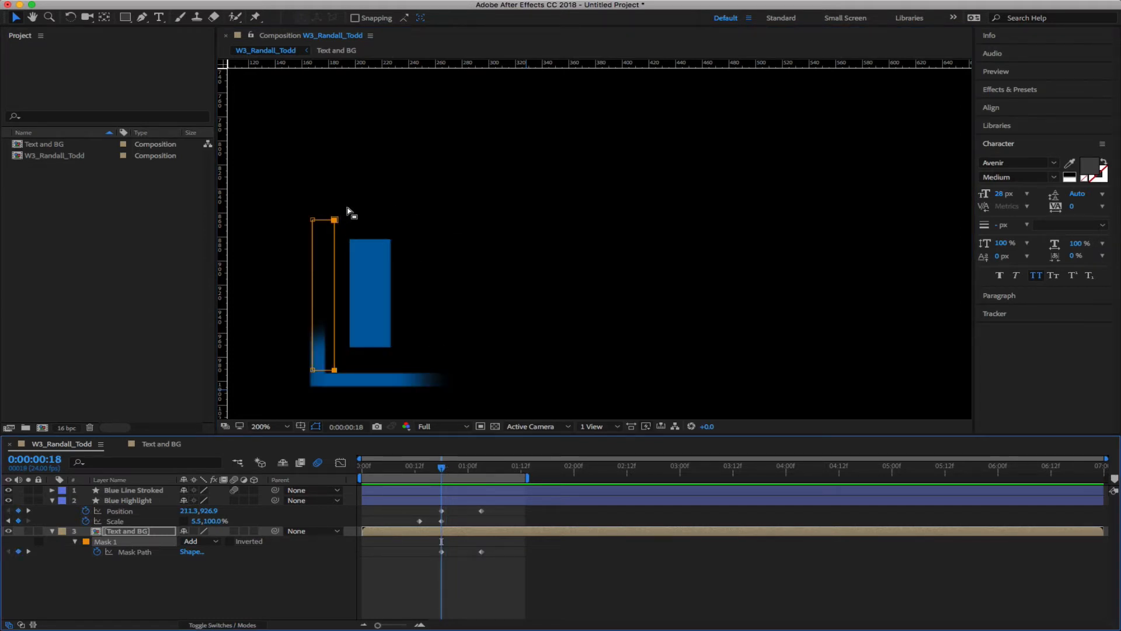
pyautogui.moveTo(347, 207); pyautogui.dragTo(369, 370)
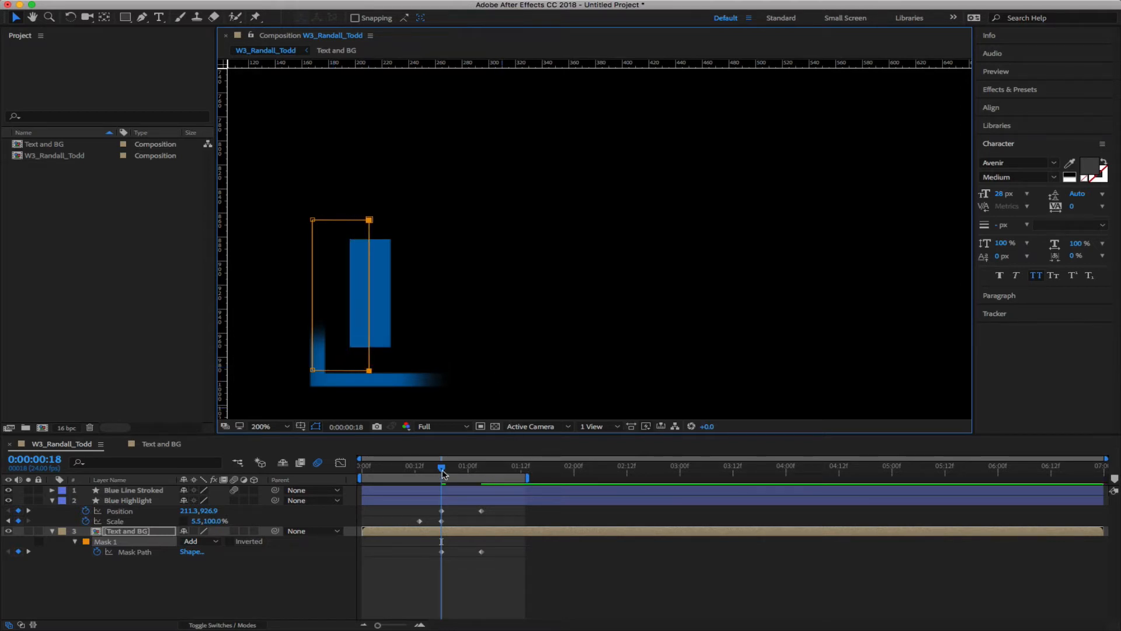
pyautogui.moveTo(442, 472)
pyautogui.mouseDown()
pyautogui.moveTo(406, 470)
pyautogui.moveTo(442, 470)
pyautogui.mouseUp()
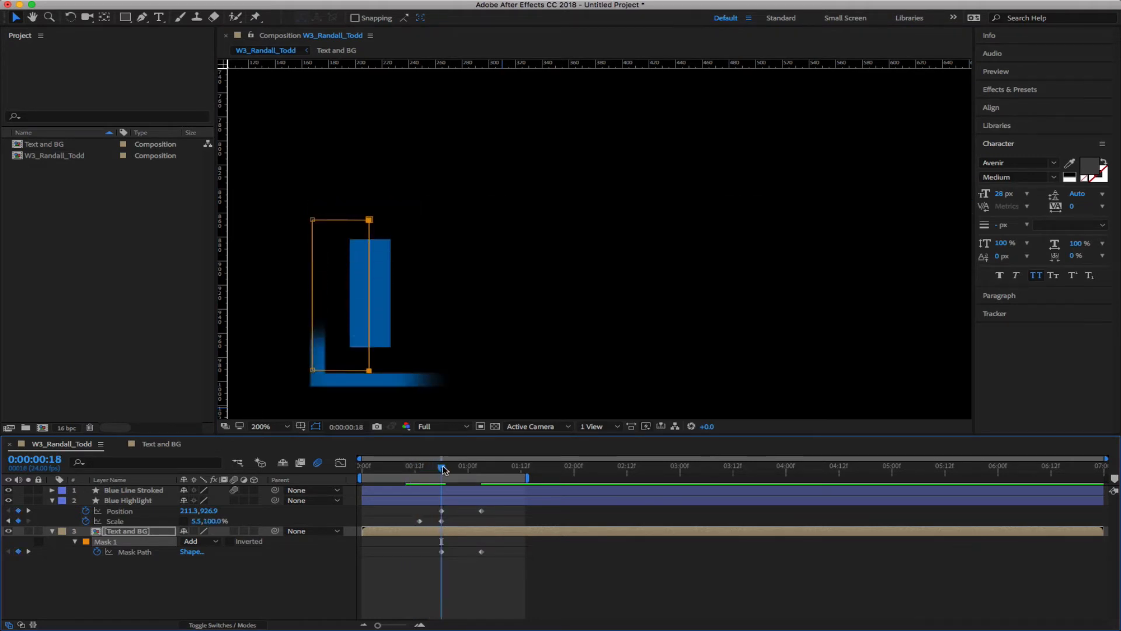
pyautogui.click(441, 537)
pyautogui.moveTo(442, 468)
pyautogui.mouseDown()
pyautogui.moveTo(413, 468)
pyautogui.moveTo(462, 470)
pyautogui.moveTo(421, 470)
pyautogui.mouseUp()
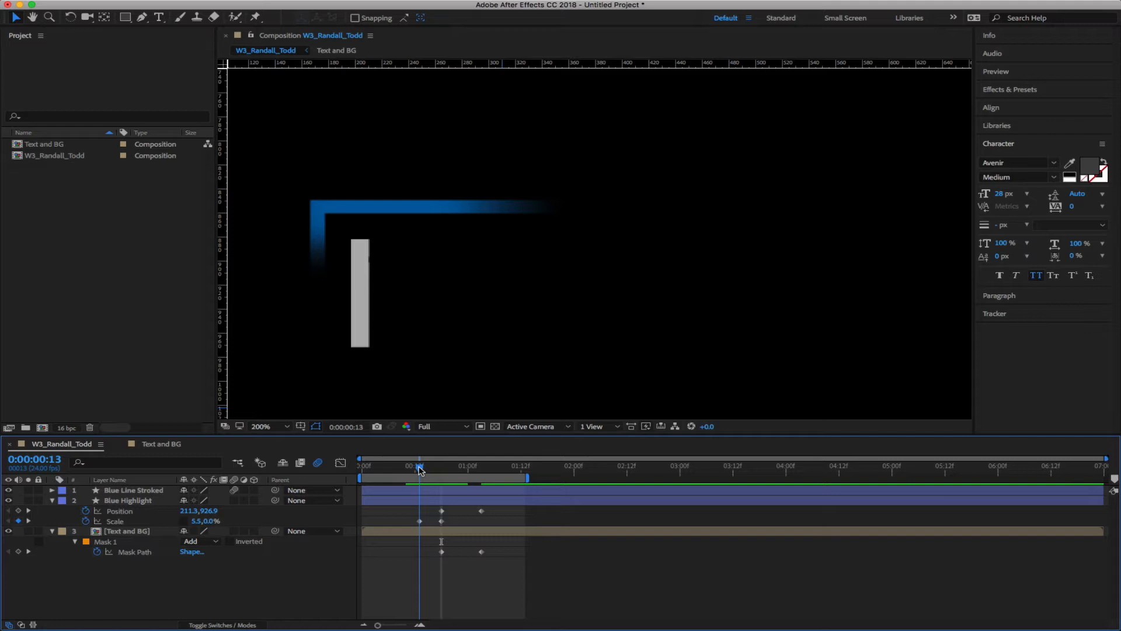
pyautogui.moveTo(421, 471); pyautogui.dragTo(445, 469)
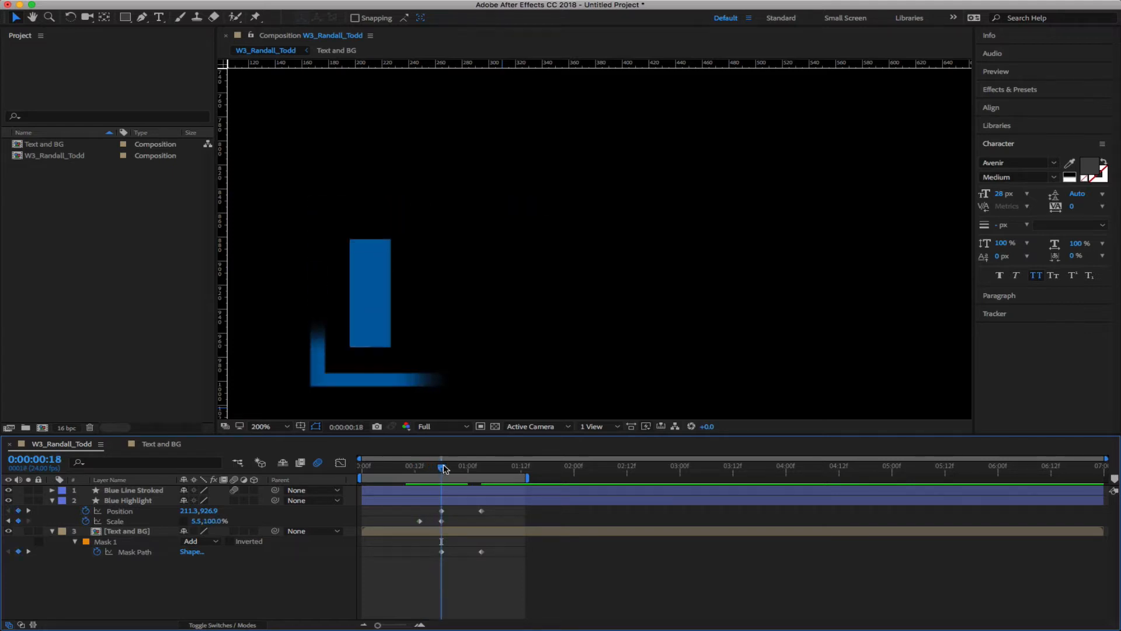
pyautogui.click(458, 531)
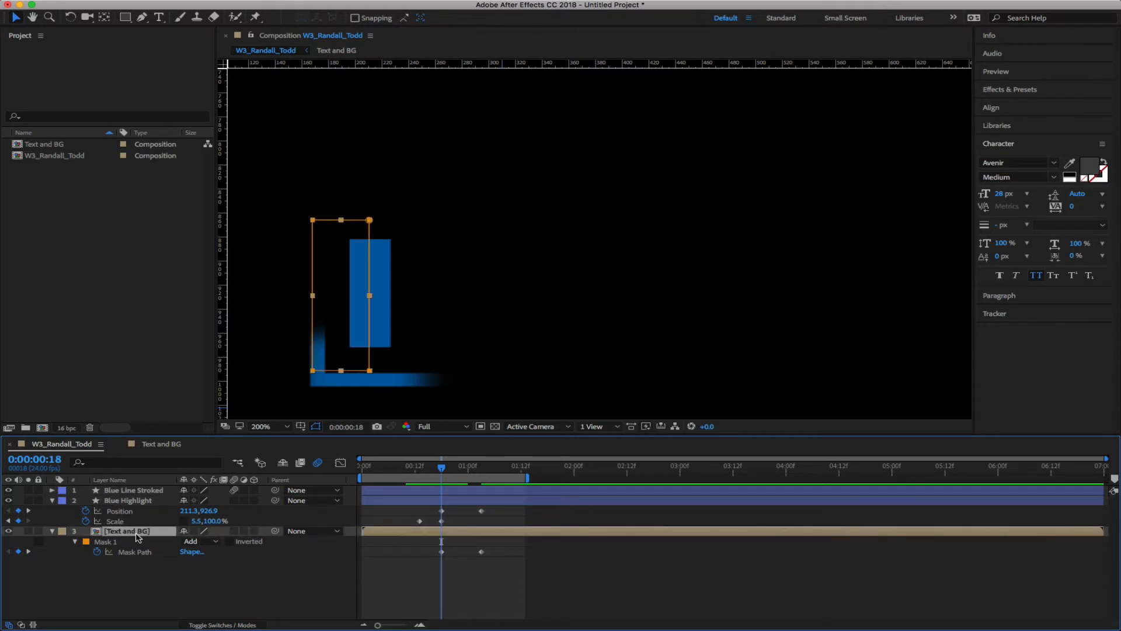
# Trim the Text and BG layer's in-point to frame 18 and review the opening frames
pyautogui.hotkey('alt', '[')
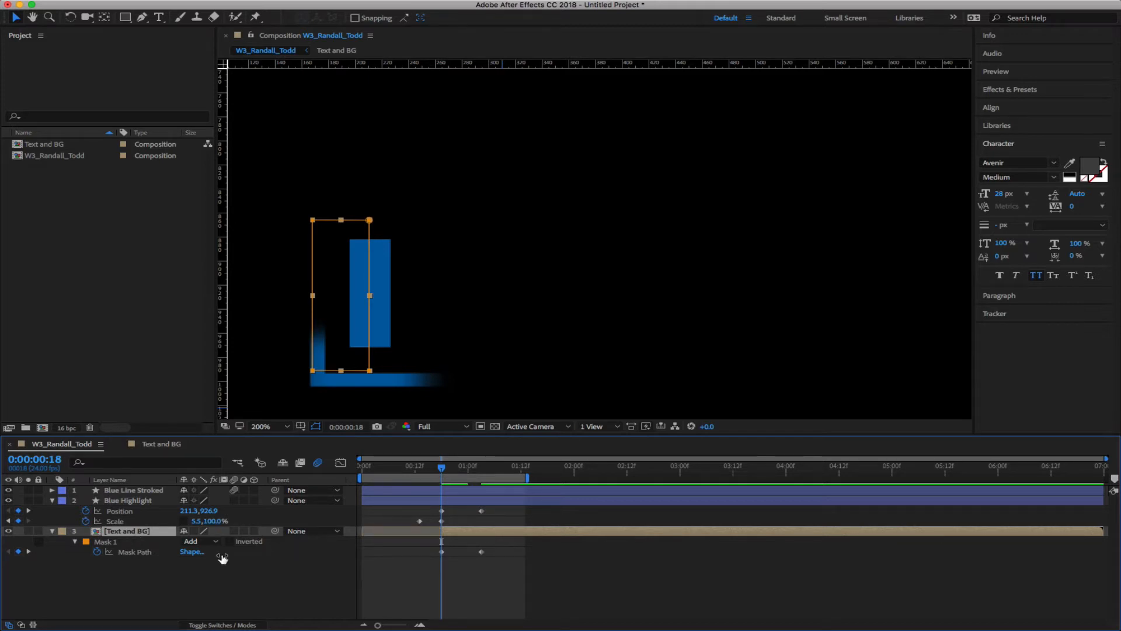
pyautogui.moveTo(442, 470); pyautogui.dragTo(391, 470)
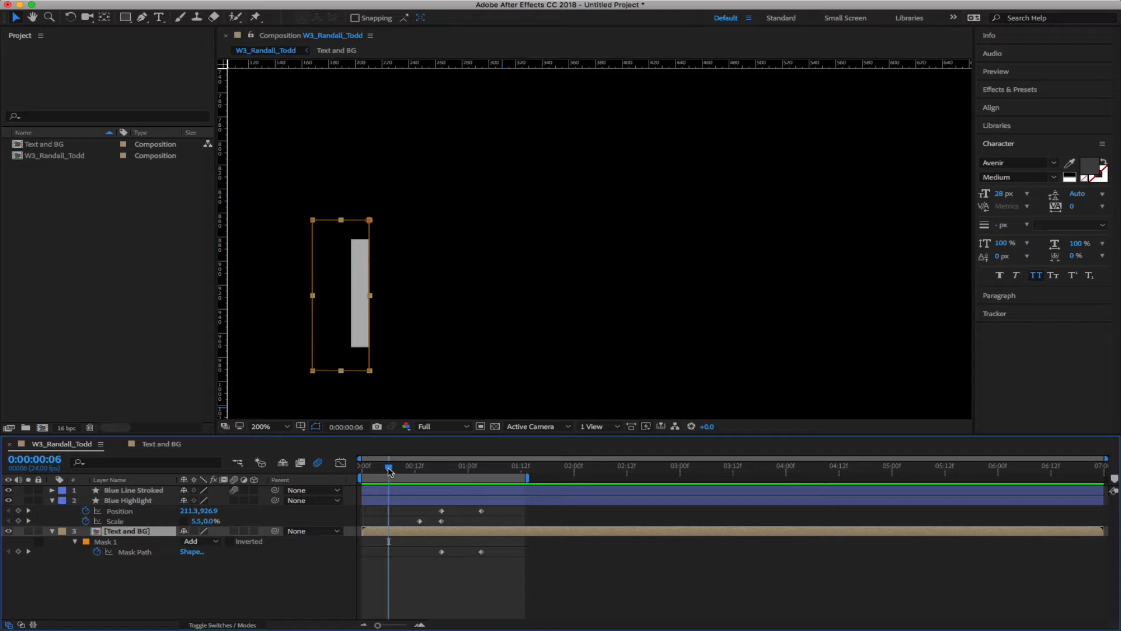
pyautogui.moveTo(389, 473); pyautogui.dragTo(441, 474)
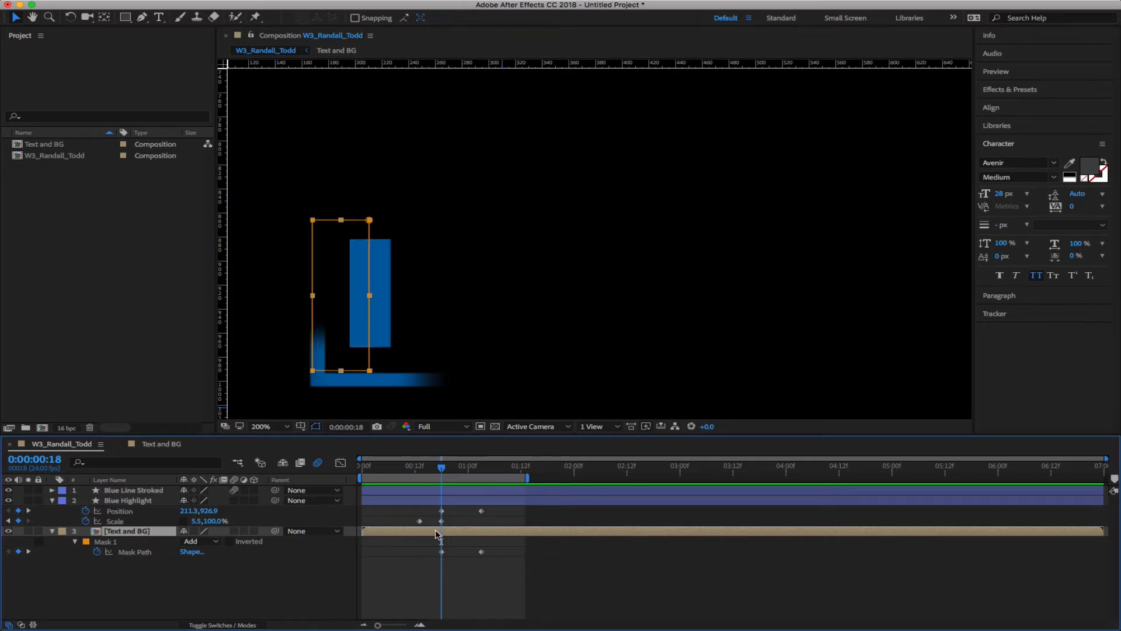
pyautogui.hotkey('alt', '[')
pyautogui.moveTo(441, 467); pyautogui.dragTo(490, 471)
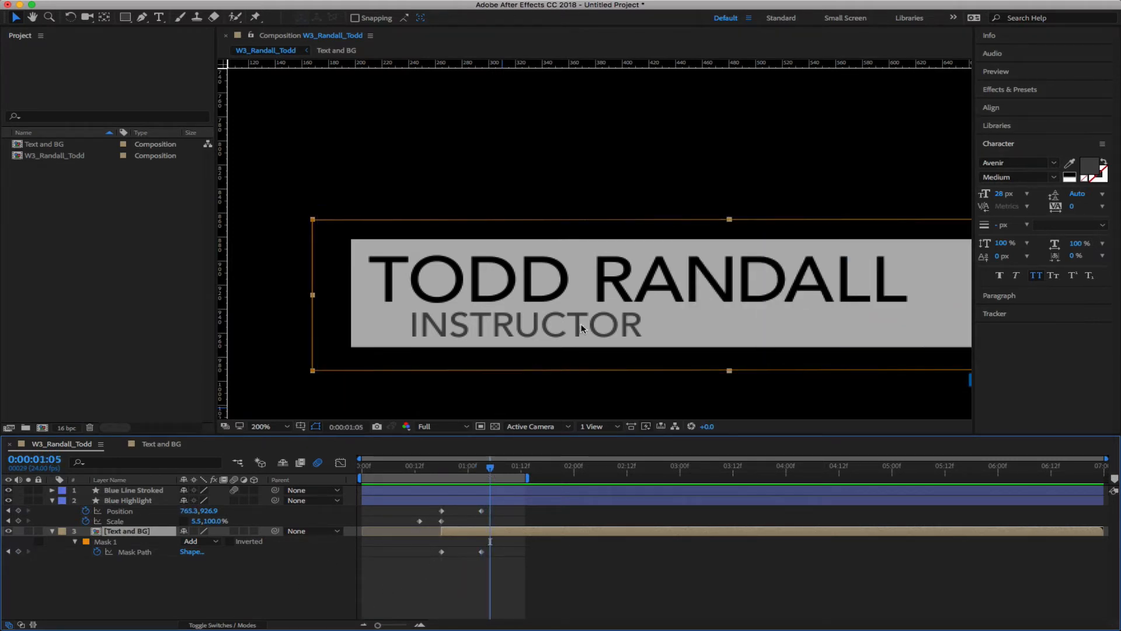
# At 1:03, pull the mask's right-edge vertices slightly left, under the blue highlight bar
pyautogui.hscroll(10, 580, 328)
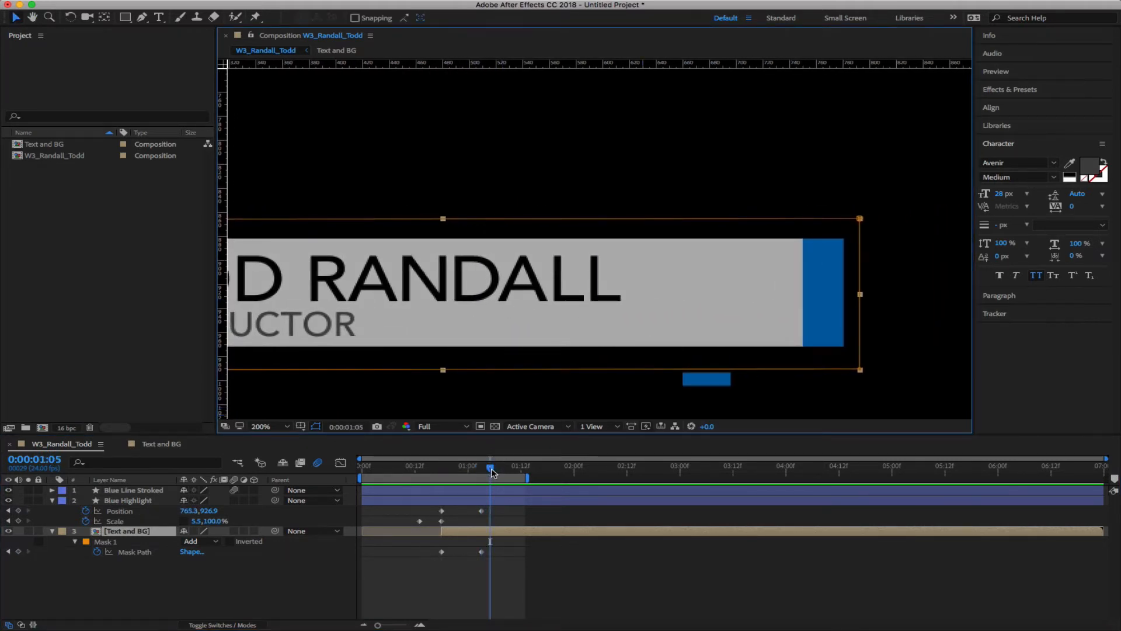
pyautogui.moveTo(492, 472); pyautogui.dragTo(482, 471)
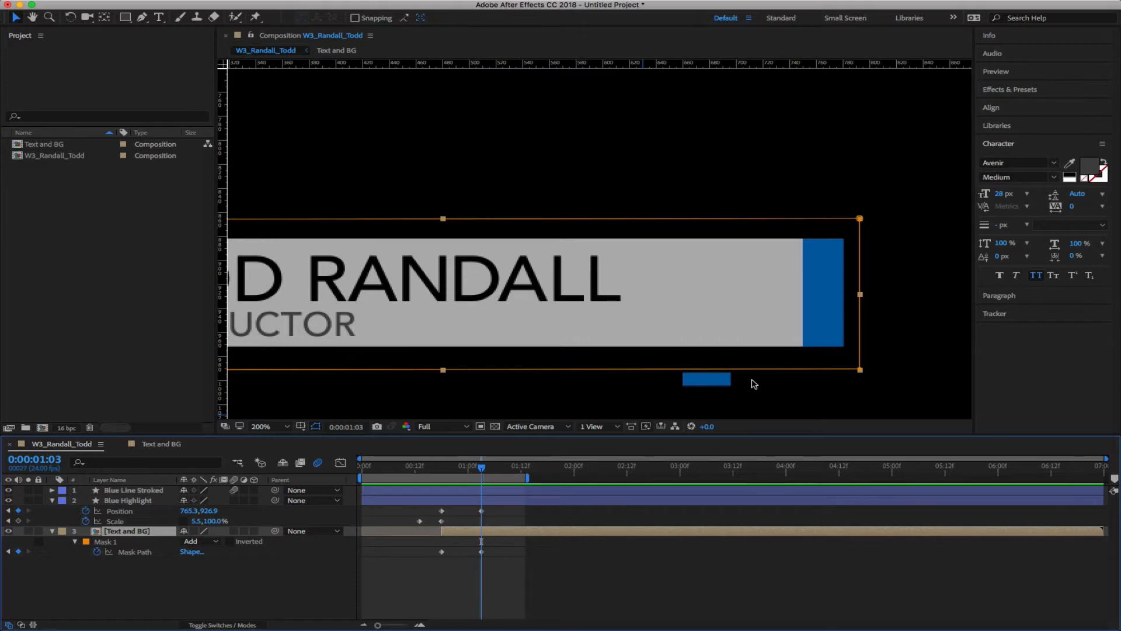
pyautogui.click(204, 593)
pyautogui.click(108, 542)
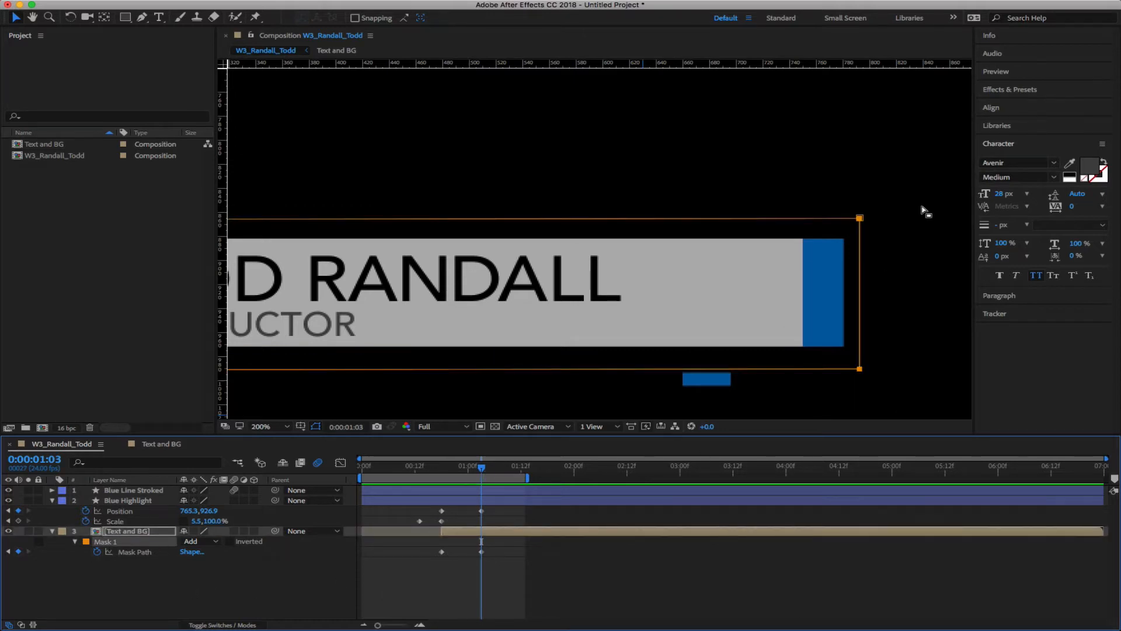
pyautogui.moveTo(903, 197); pyautogui.dragTo(836, 393)
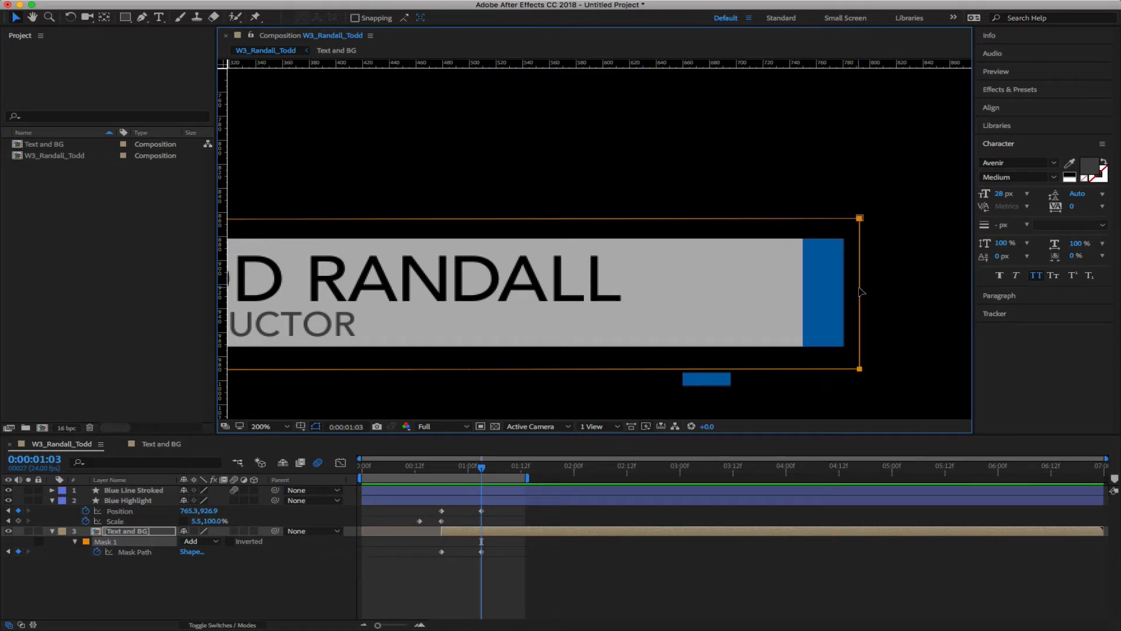
pyautogui.moveTo(859, 292); pyautogui.dragTo(825, 290)
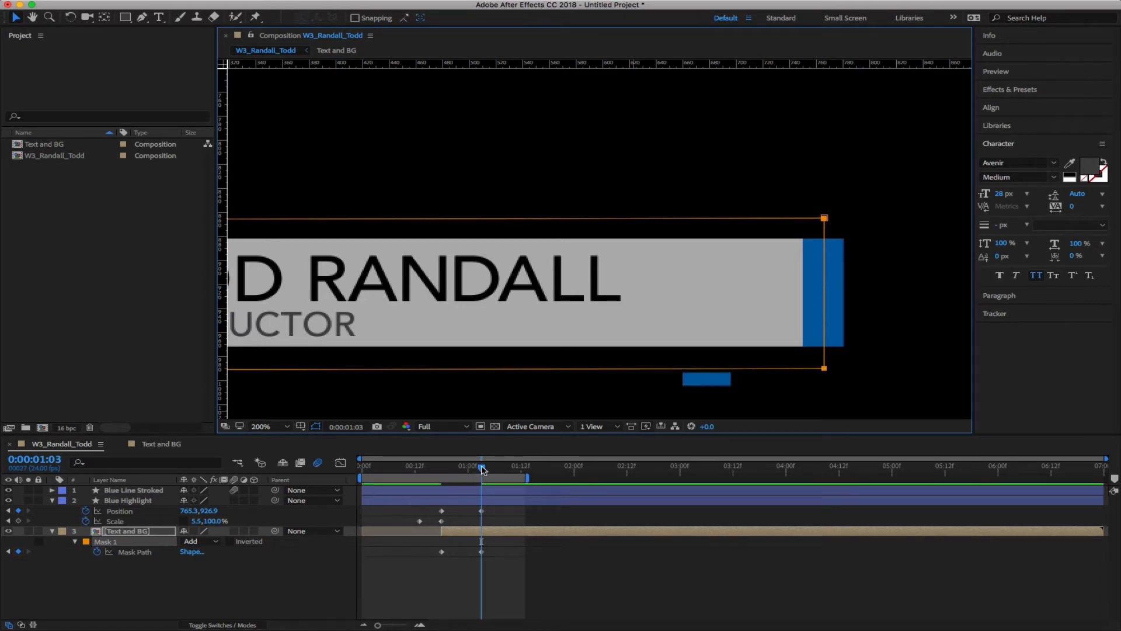
pyautogui.moveTo(482, 467)
pyautogui.mouseDown()
pyautogui.moveTo(471, 467)
pyautogui.moveTo(483, 470)
pyautogui.mouseUp()
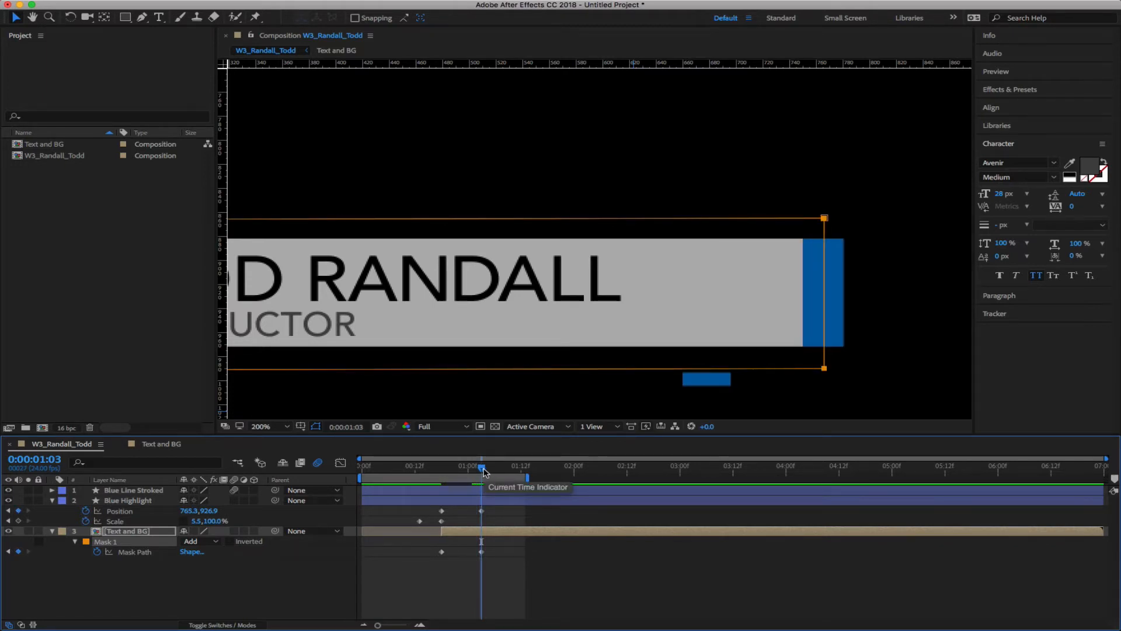
pyautogui.moveTo(483, 471); pyautogui.dragTo(728, 491)
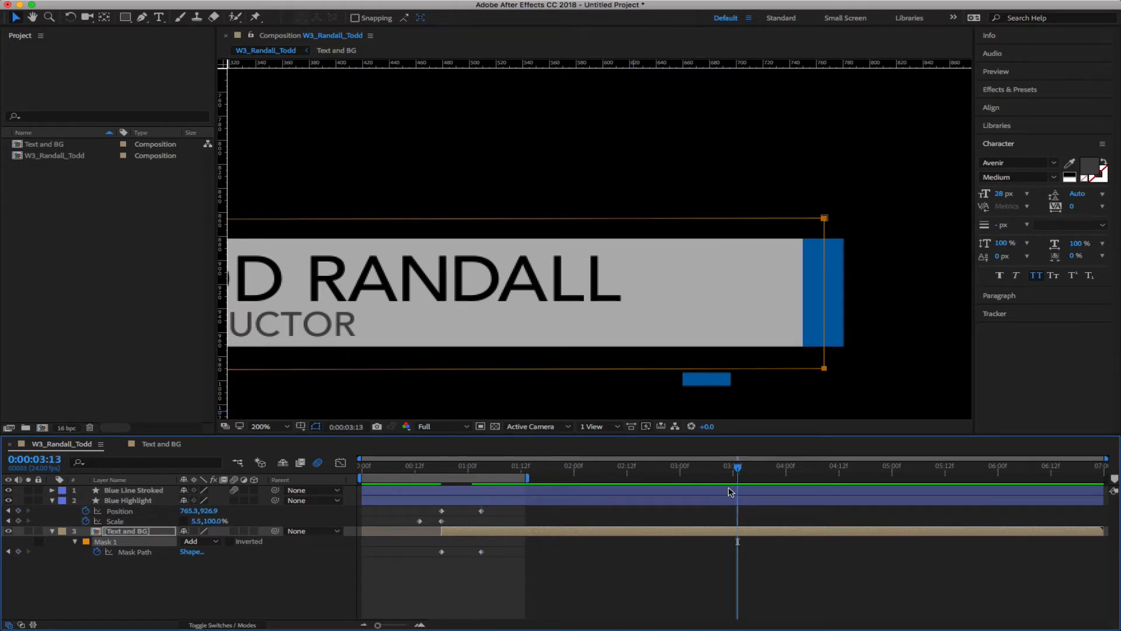
# Trim the Blue Line Stroked layer to start at 3:00
pyautogui.click(719, 494)
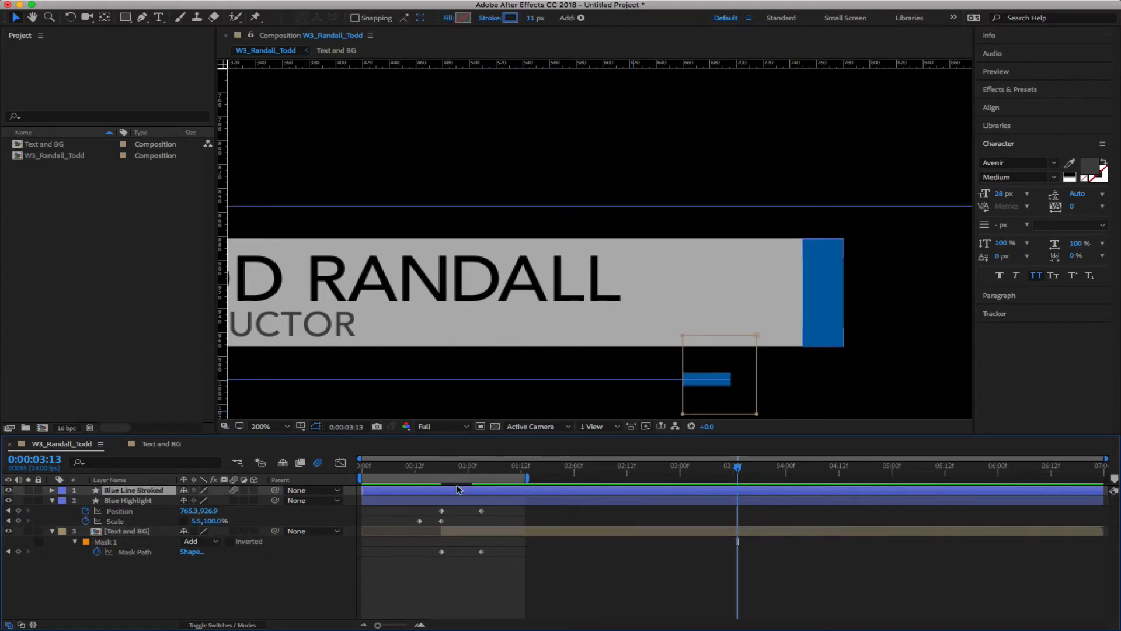
pyautogui.moveTo(738, 470); pyautogui.dragTo(708, 480)
pyautogui.moveTo(686, 480); pyautogui.dragTo(682, 477)
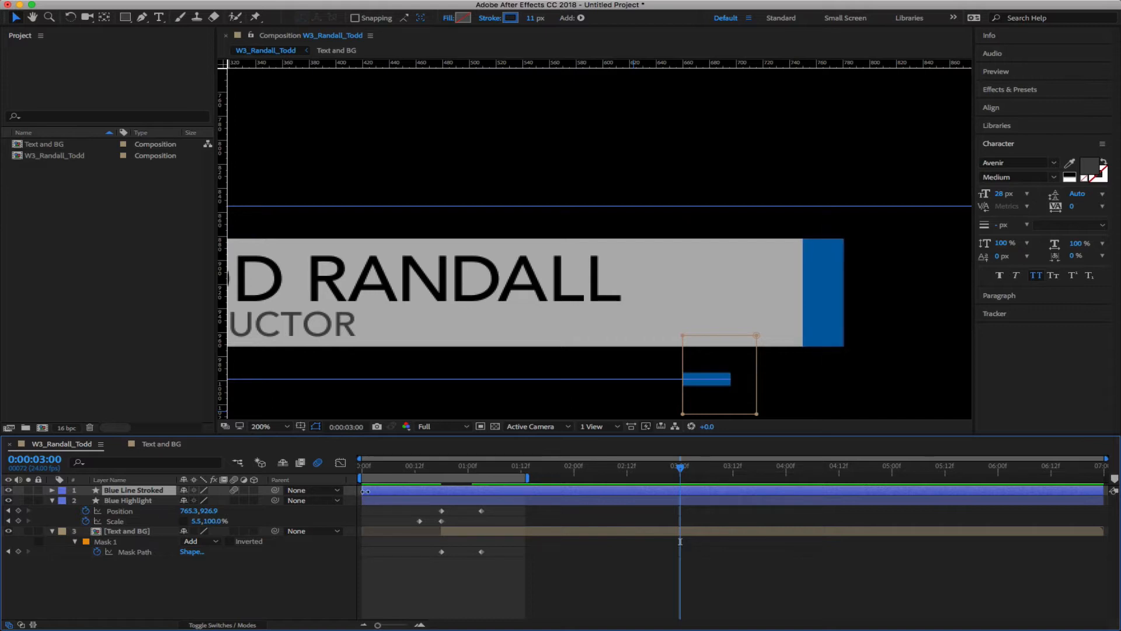
pyautogui.moveTo(364, 491)
pyautogui.mouseDown()
pyautogui.moveTo(683, 496)
pyautogui.moveTo(362, 497)
pyautogui.mouseUp()
pyautogui.moveTo(681, 469)
pyautogui.mouseDown()
pyautogui.moveTo(669, 469)
pyautogui.moveTo(679, 477)
pyautogui.mouseUp()
pyautogui.hotkey('alt', '[')
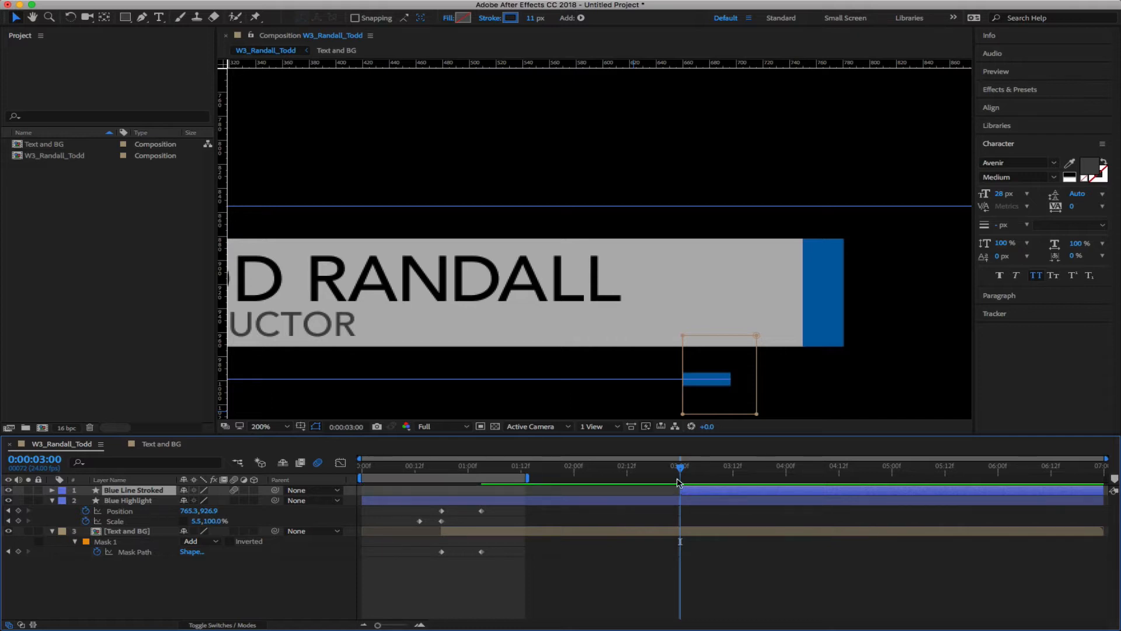
# Trim its end at 4:00, then undo both trims and view 1:14 at 100% magnification
pyautogui.moveTo(680, 467); pyautogui.dragTo(789, 486)
pyautogui.hotkey('alt', ']')
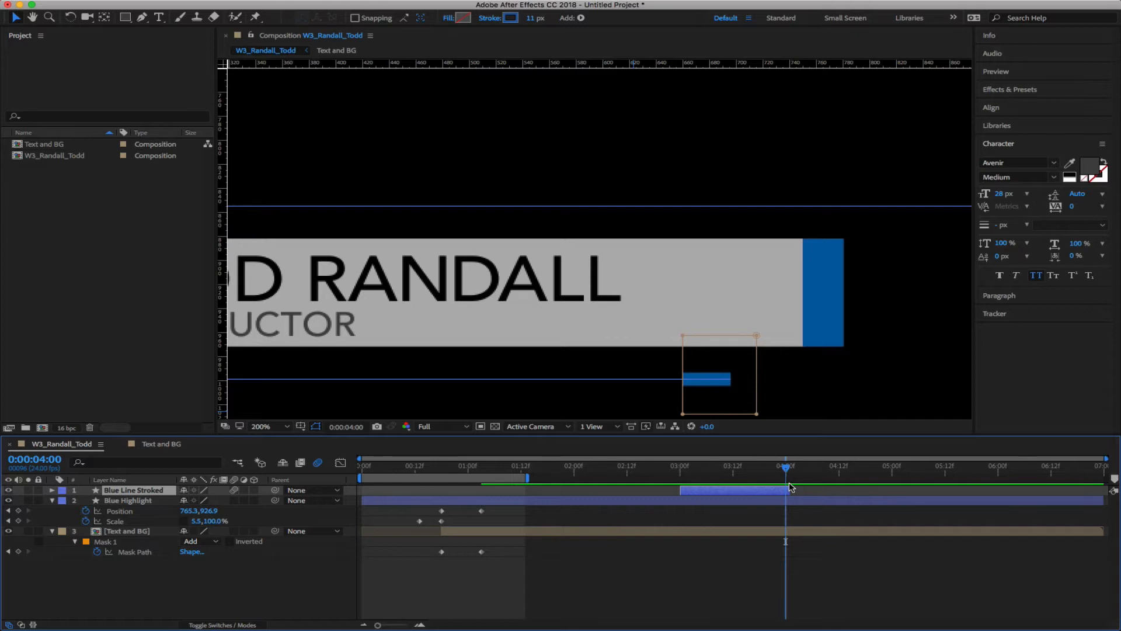
pyautogui.hotkey('ctrl', 'z')
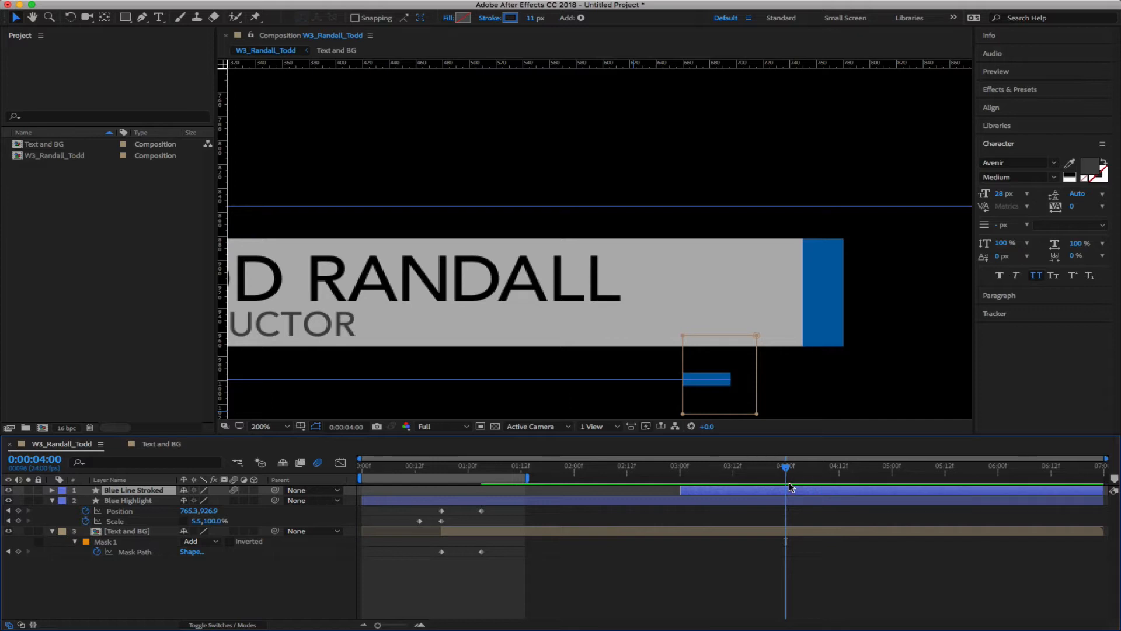
pyautogui.hotkey('ctrl', 'z')
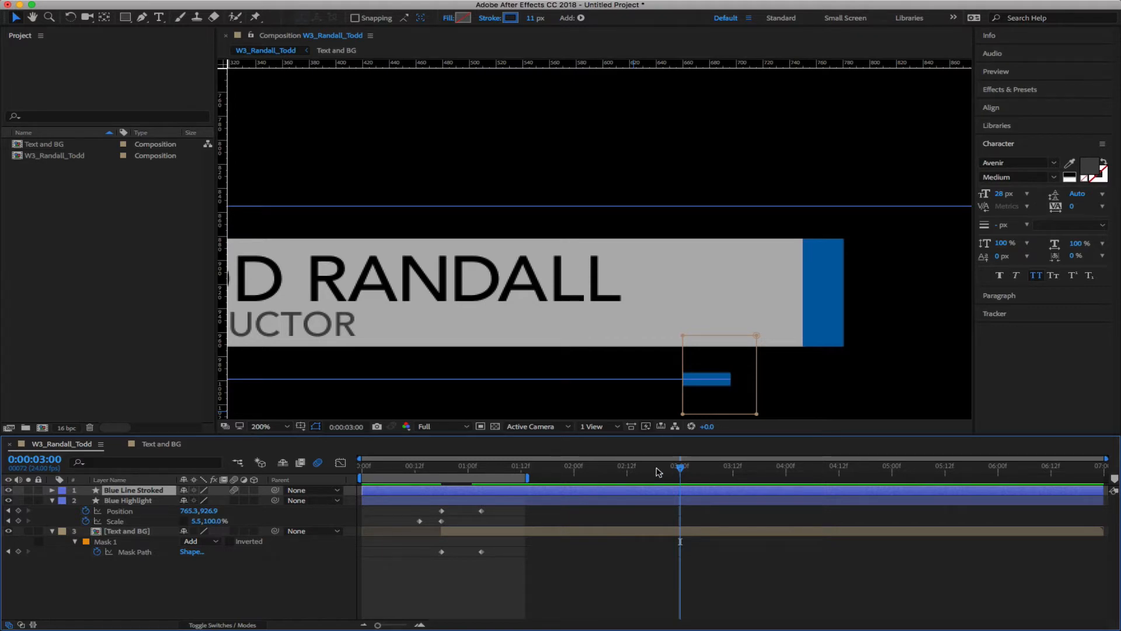
pyautogui.moveTo(680, 467); pyautogui.dragTo(311, 466)
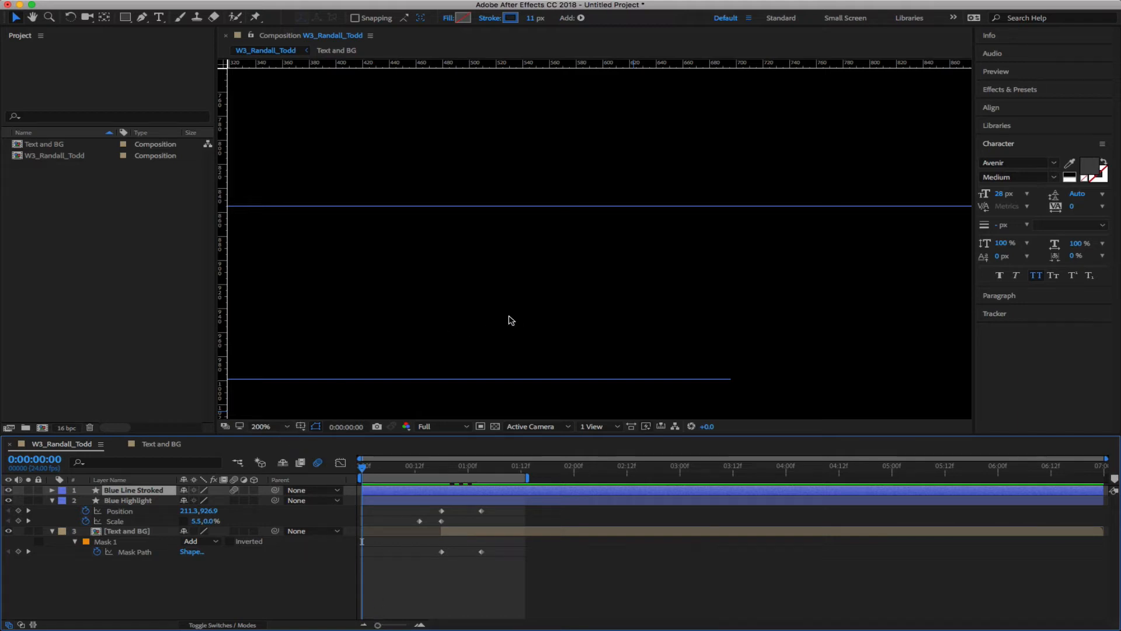
pyautogui.press(',')
# Preview the lower third, deselect all, and select Blue Highlight's Position property
pyautogui.moveTo(367, 471); pyautogui.dragTo(447, 477)
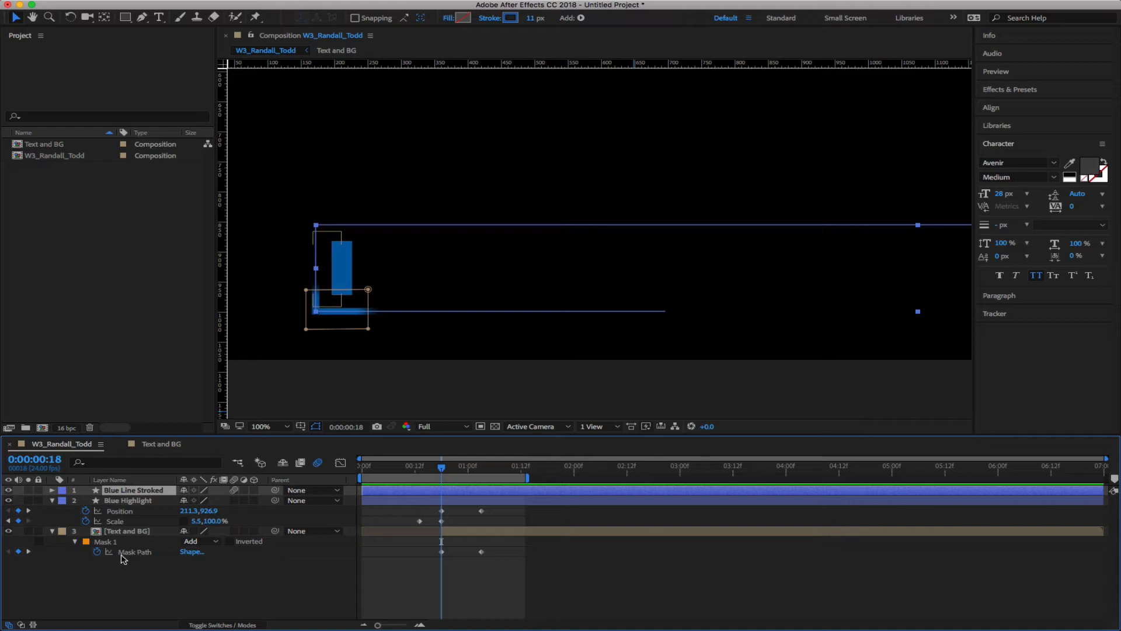
pyautogui.click(133, 574)
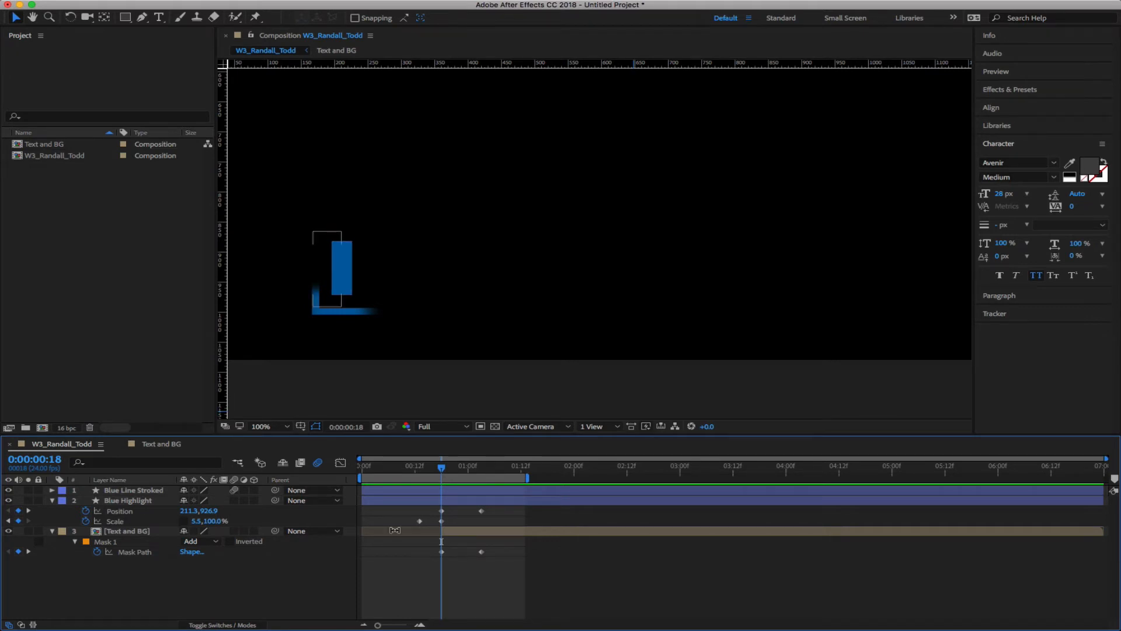
pyautogui.click(138, 510)
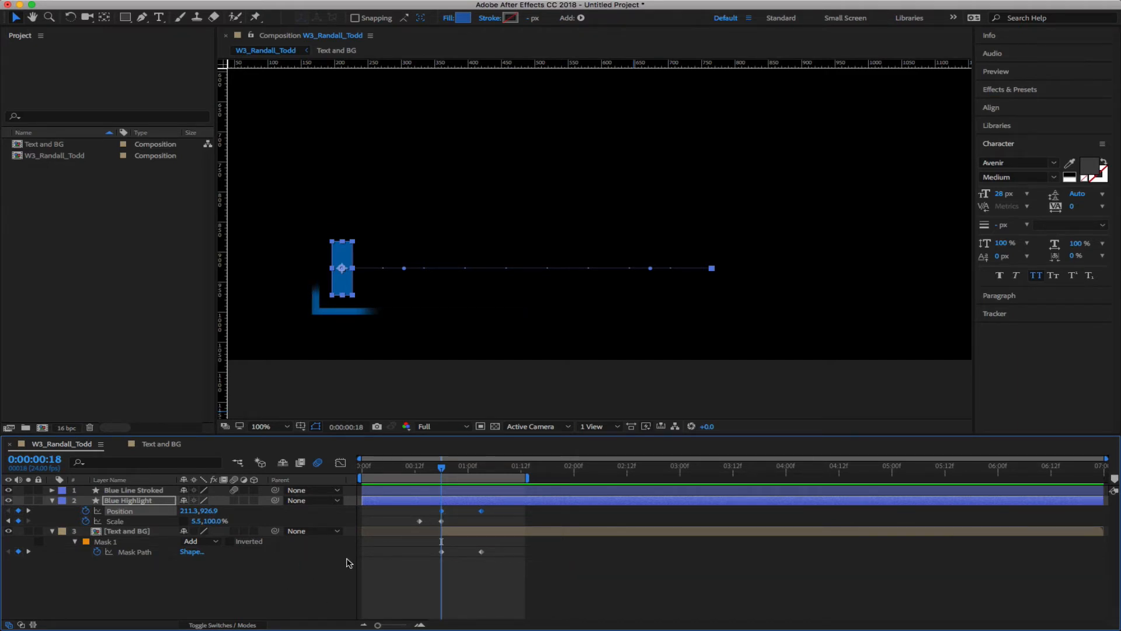
# In the speed graph, Easy Ease Out the first Position keyframe and Easy Ease In the second
pyautogui.click(340, 462)
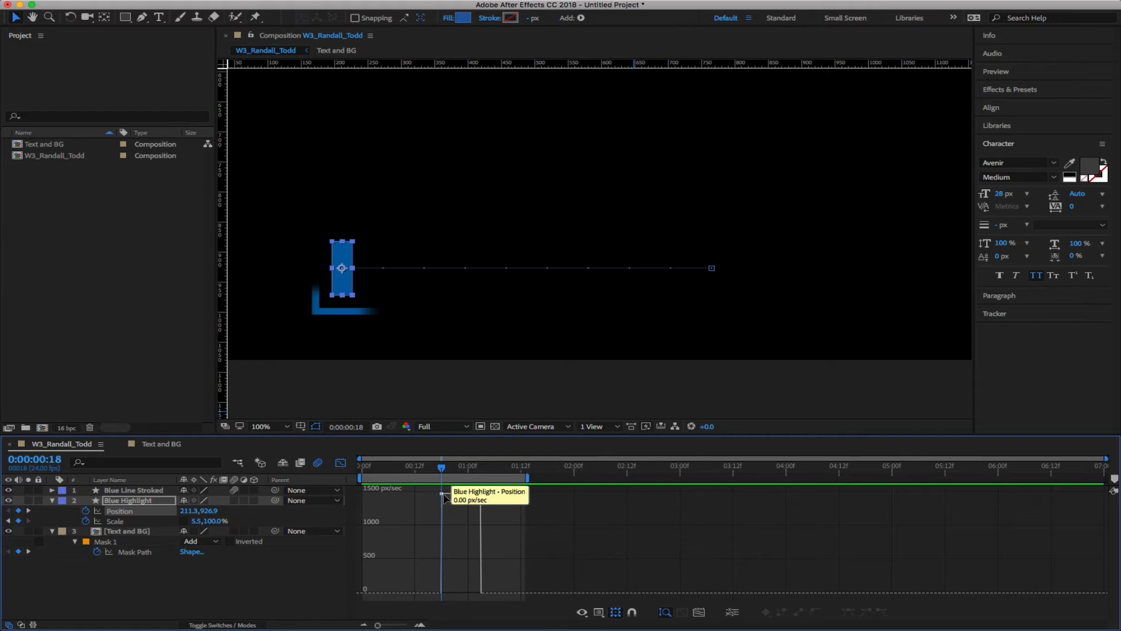
pyautogui.moveTo(441, 467)
pyautogui.mouseDown()
pyautogui.moveTo(495, 471)
pyautogui.moveTo(442, 479)
pyautogui.mouseUp()
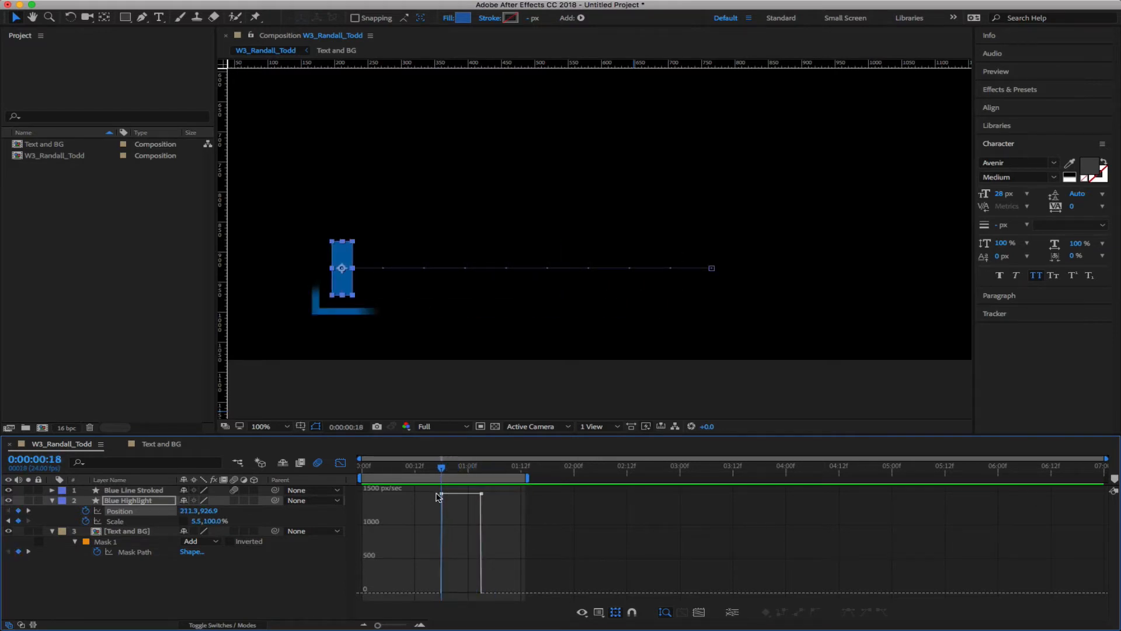
pyautogui.click(442, 494)
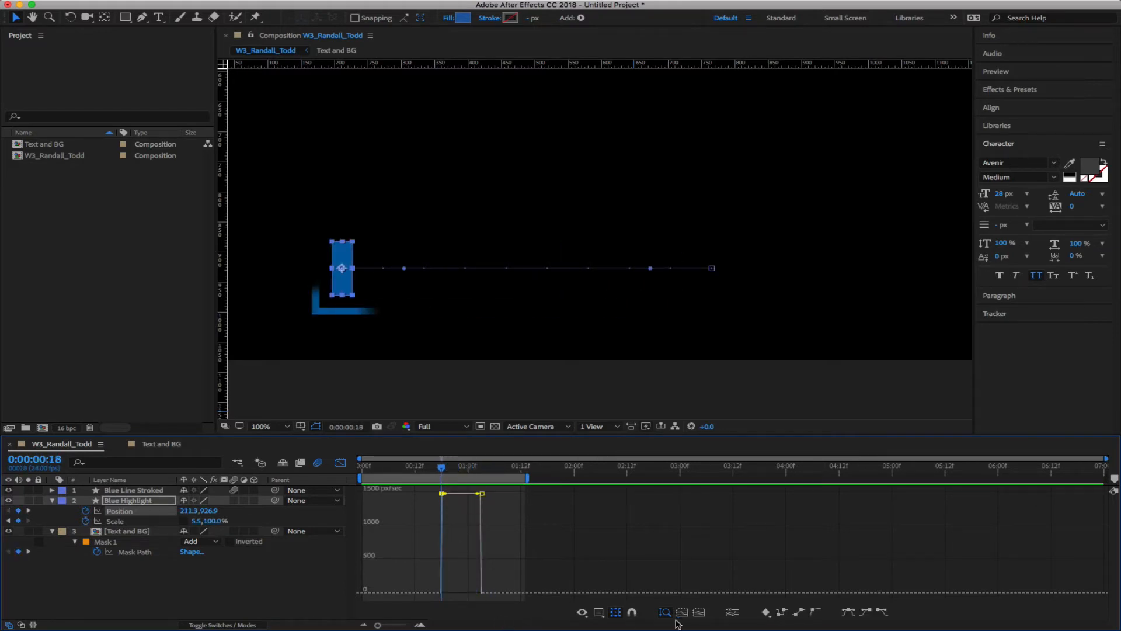
pyautogui.click(882, 611)
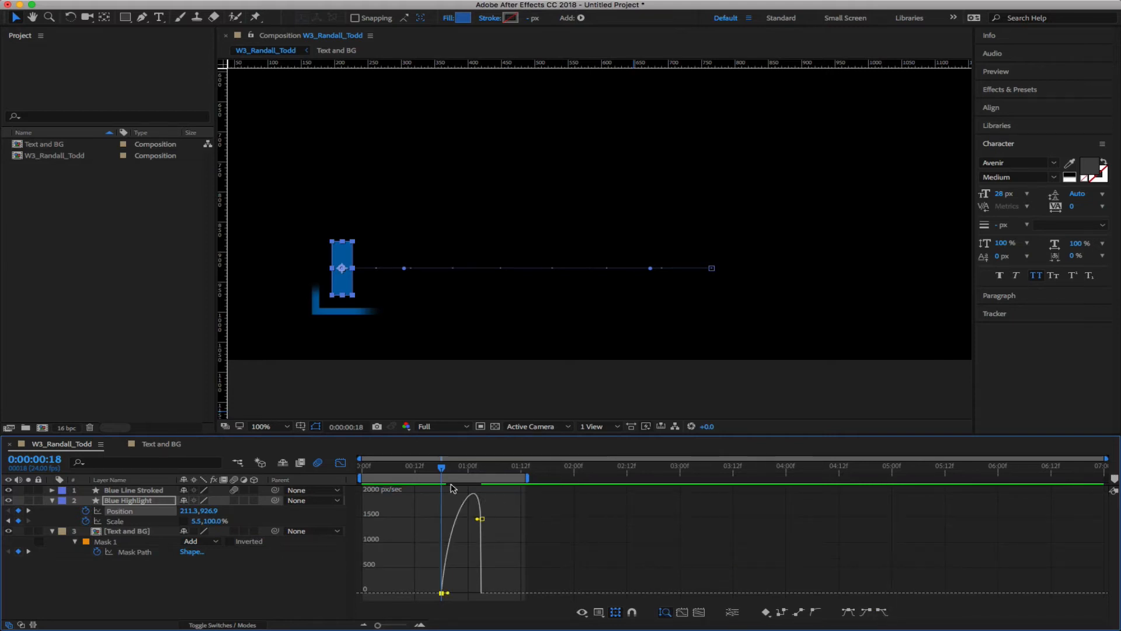
pyautogui.moveTo(442, 473); pyautogui.dragTo(481, 472)
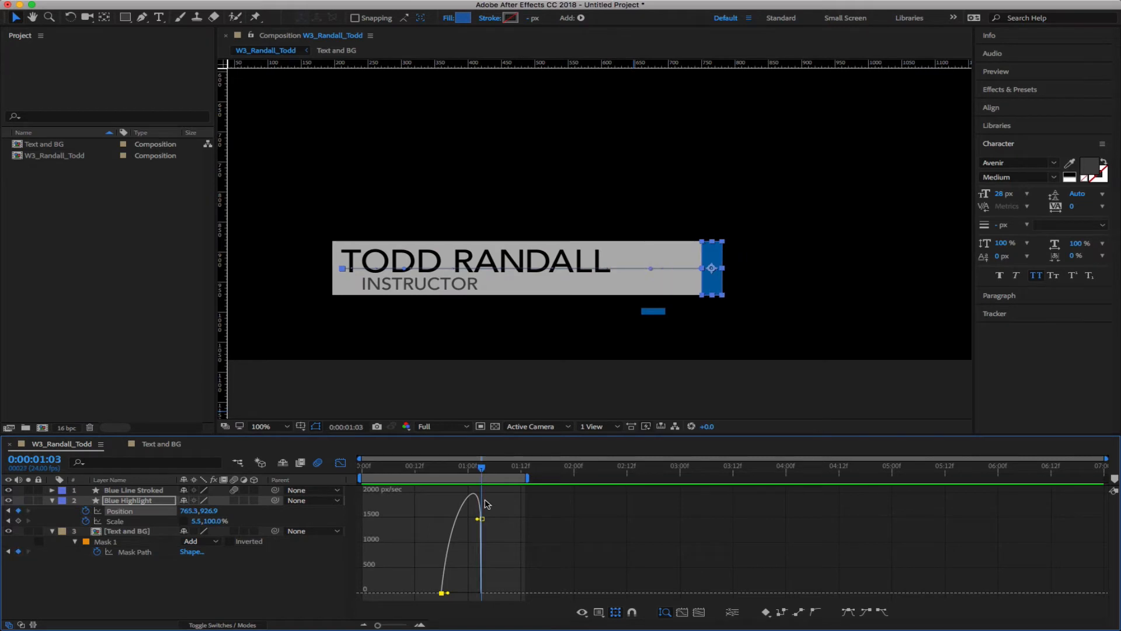
pyautogui.click(483, 519)
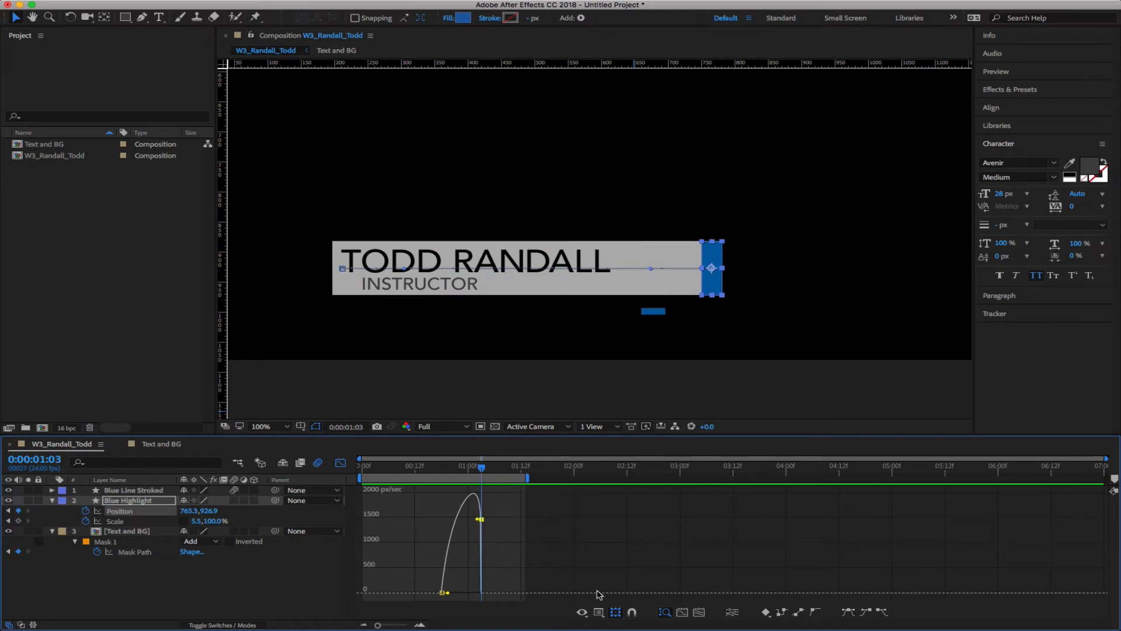
pyautogui.click(867, 612)
pyautogui.moveTo(481, 467)
pyautogui.mouseDown()
pyautogui.moveTo(424, 467)
pyautogui.moveTo(490, 477)
pyautogui.mouseUp()
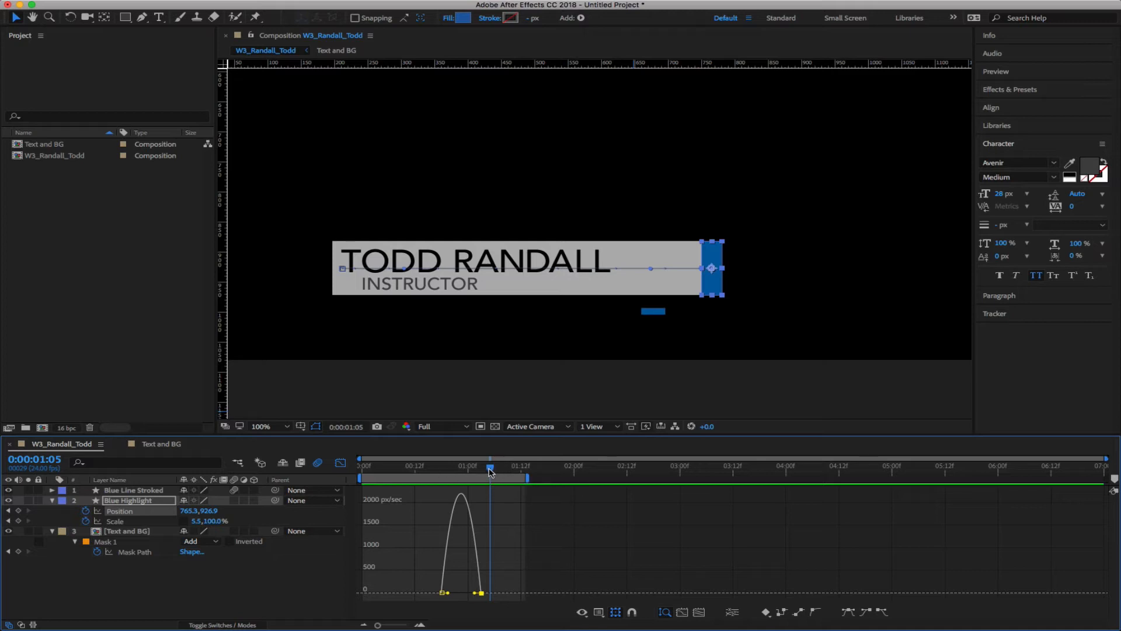
pyautogui.moveTo(491, 472); pyautogui.dragTo(432, 472)
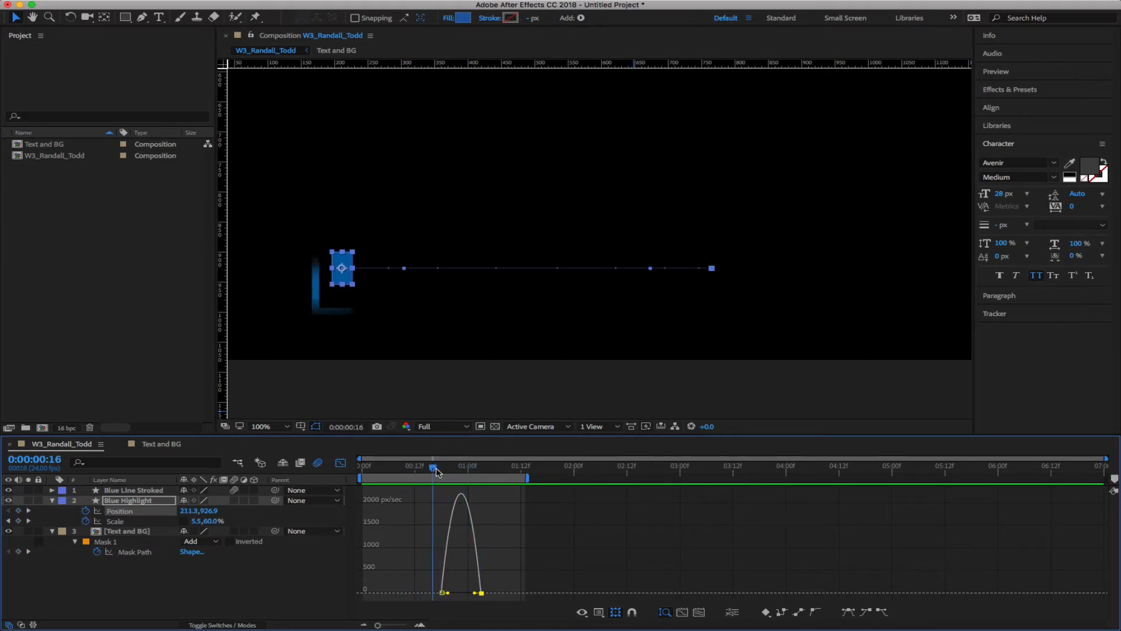
# Set the first Position keyframe's outgoing influence to 70% in Keyframe Velocity
pyautogui.doubleClick(443, 593)
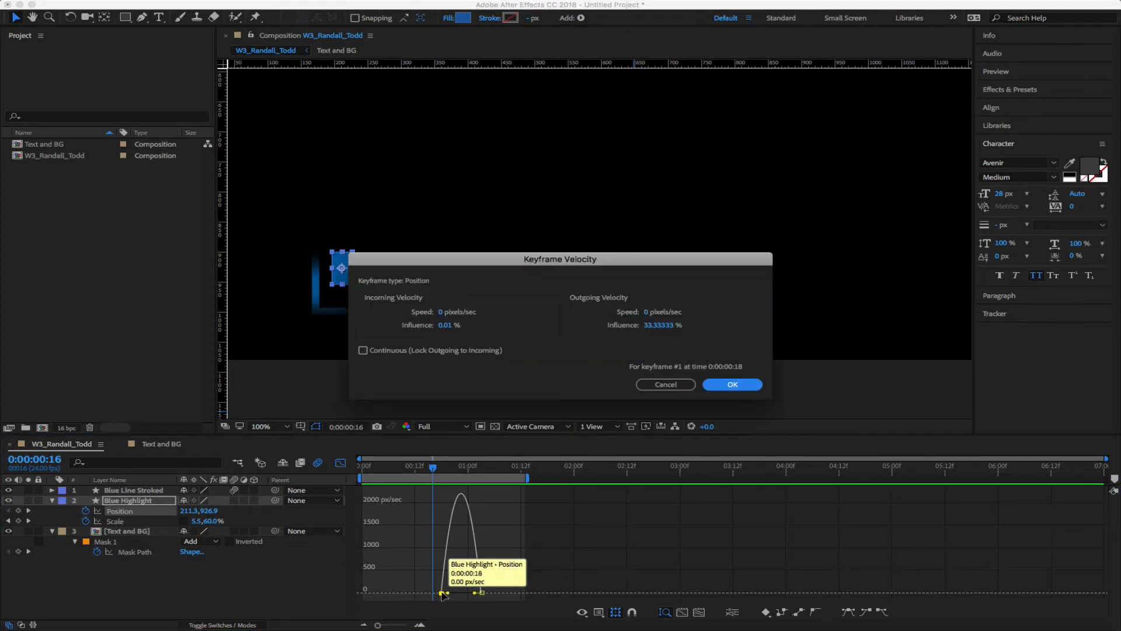
pyautogui.moveTo(638, 266); pyautogui.dragTo(637, 72)
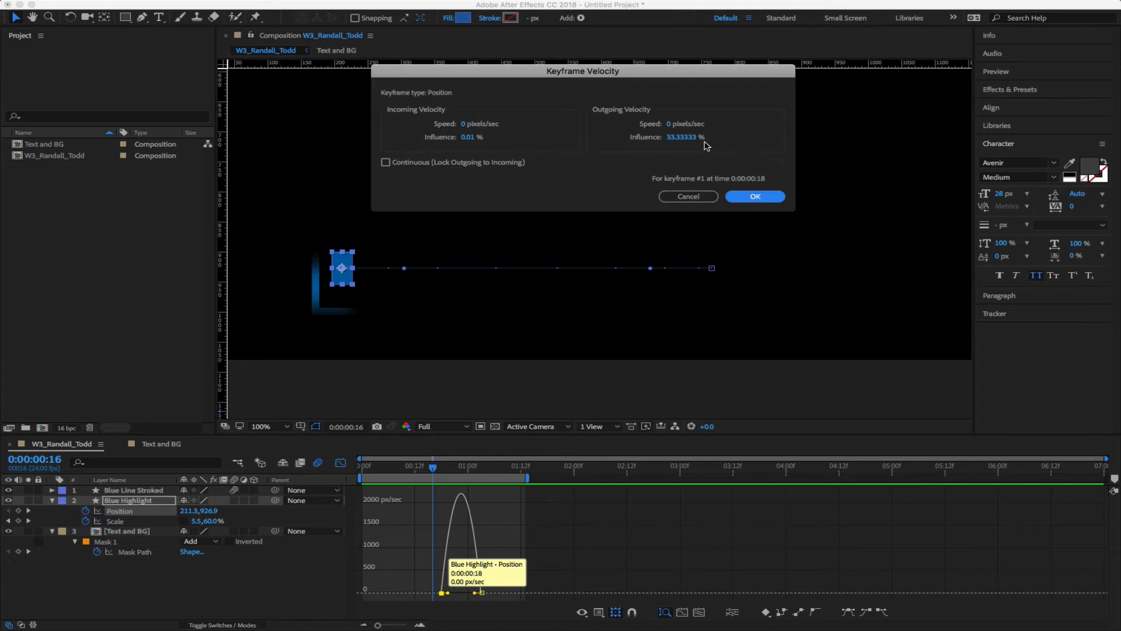
pyautogui.click(682, 137)
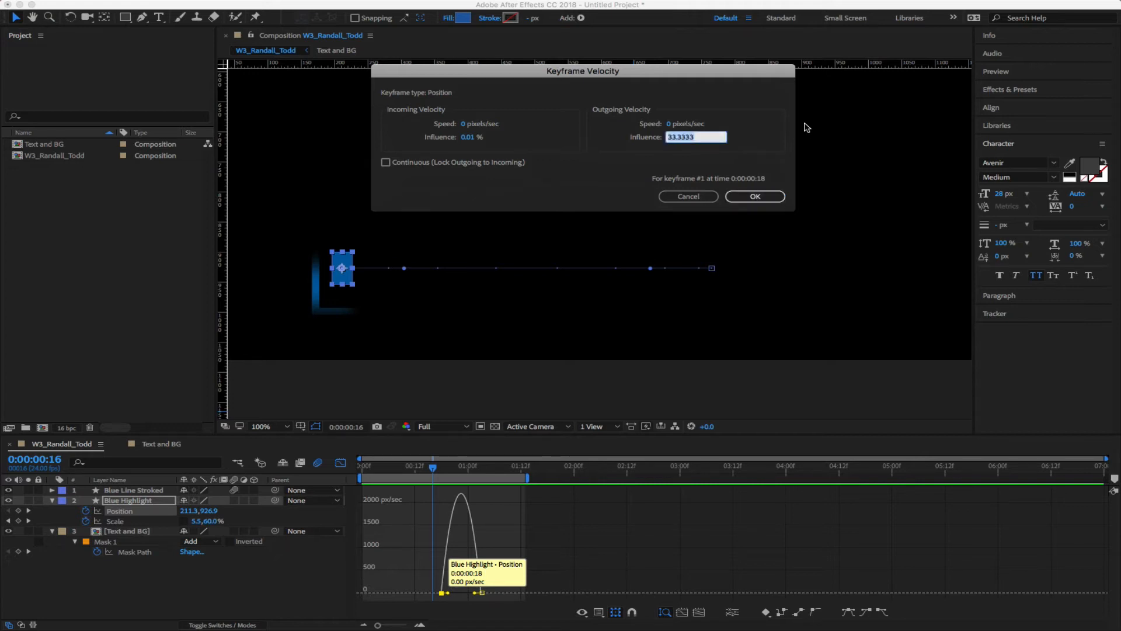
pyautogui.write('70')
pyautogui.click(741, 139)
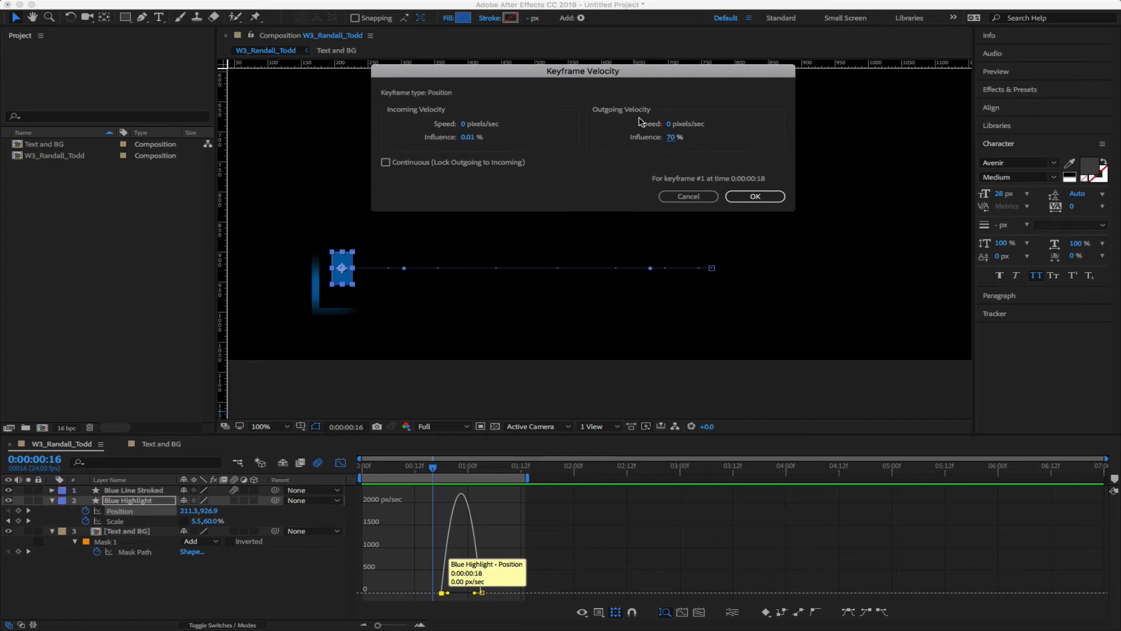
pyautogui.click(762, 199)
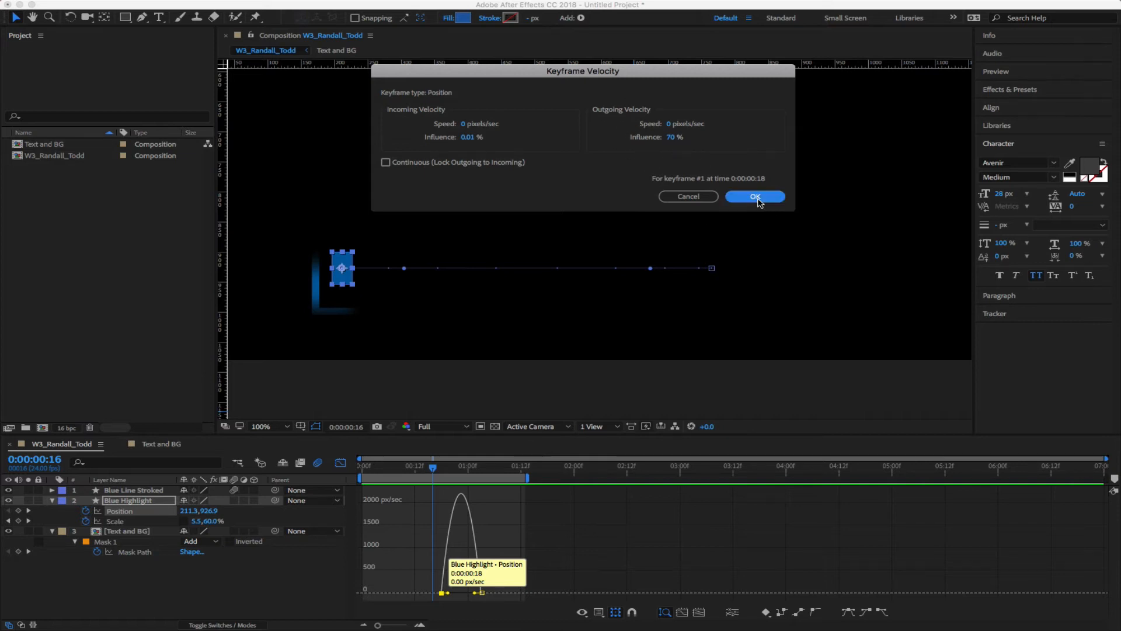
# Set the second Position keyframe's incoming influence to 100% in Keyframe Velocity
pyautogui.moveTo(482, 593)
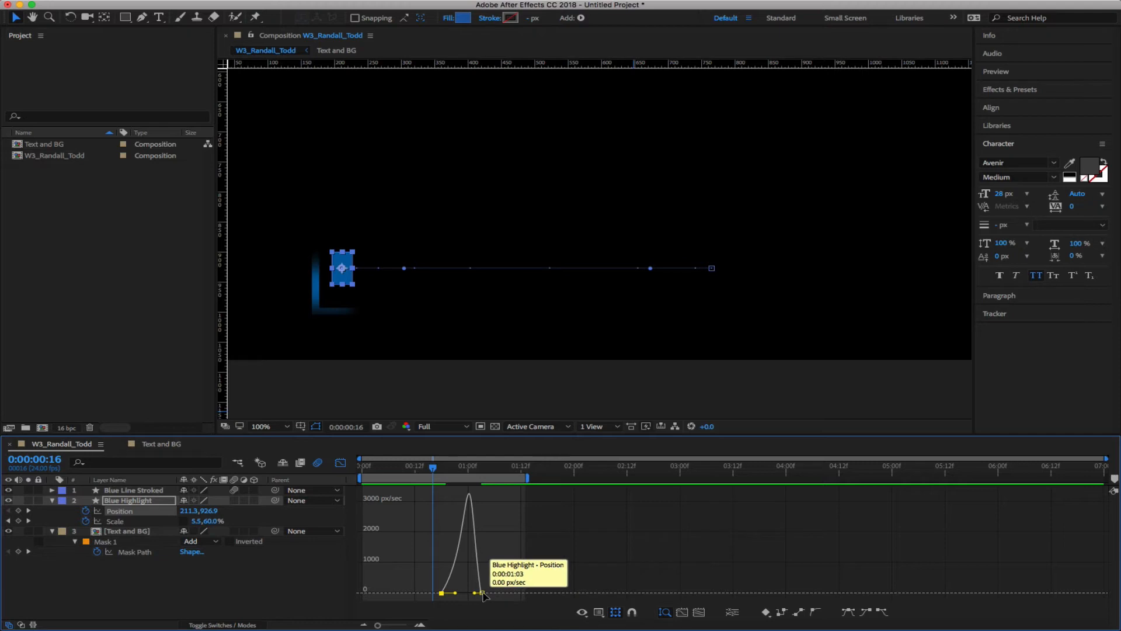
pyautogui.doubleClick(482, 593)
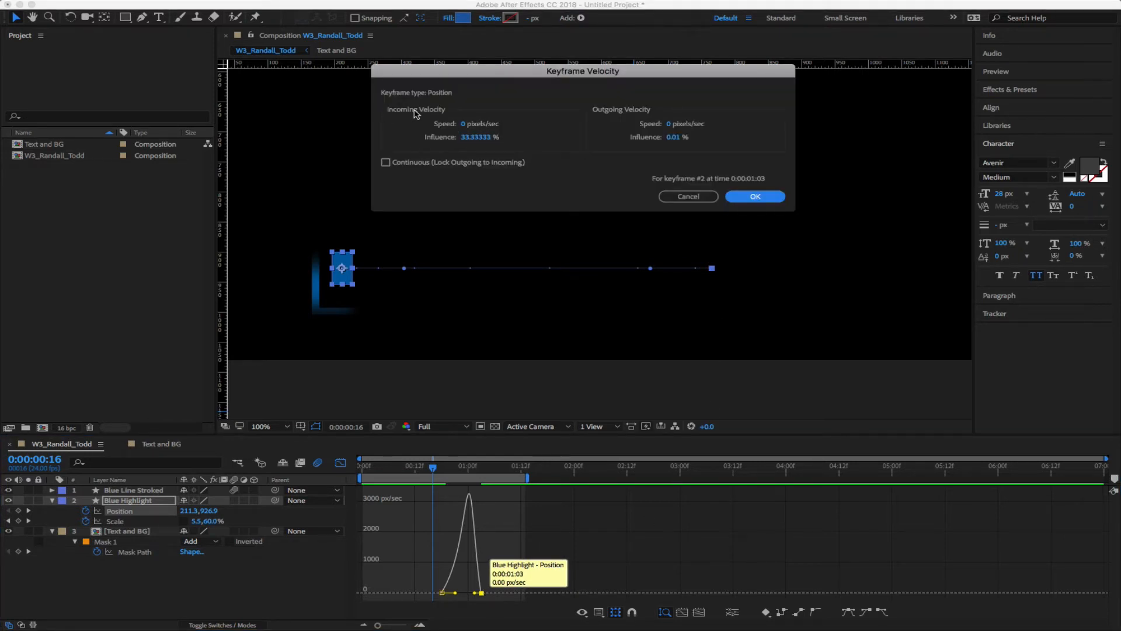
pyautogui.click(479, 138)
pyautogui.write('100')
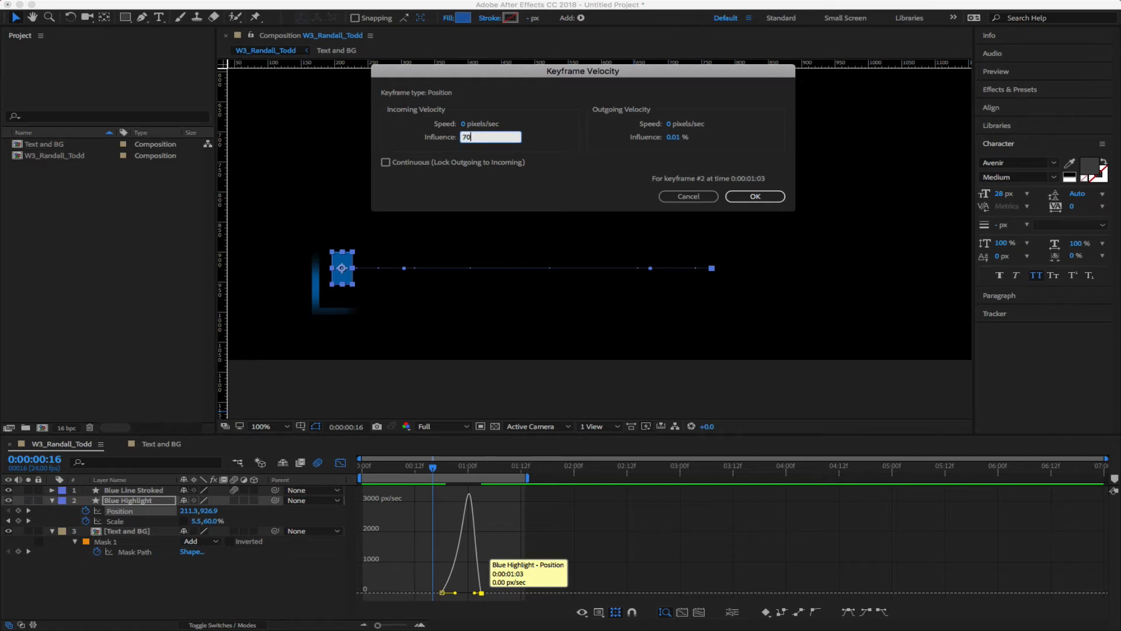
pyautogui.press('Return')
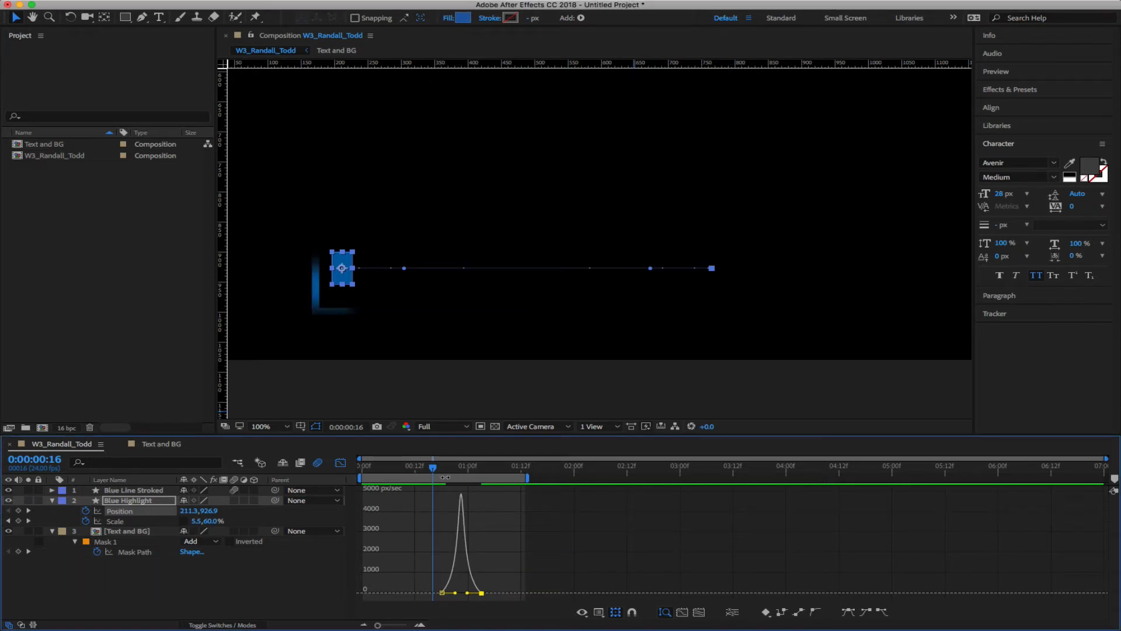
pyautogui.press('Home')
# Solo the Blue Highlight layer and preview its slide animation
pyautogui.press('space')
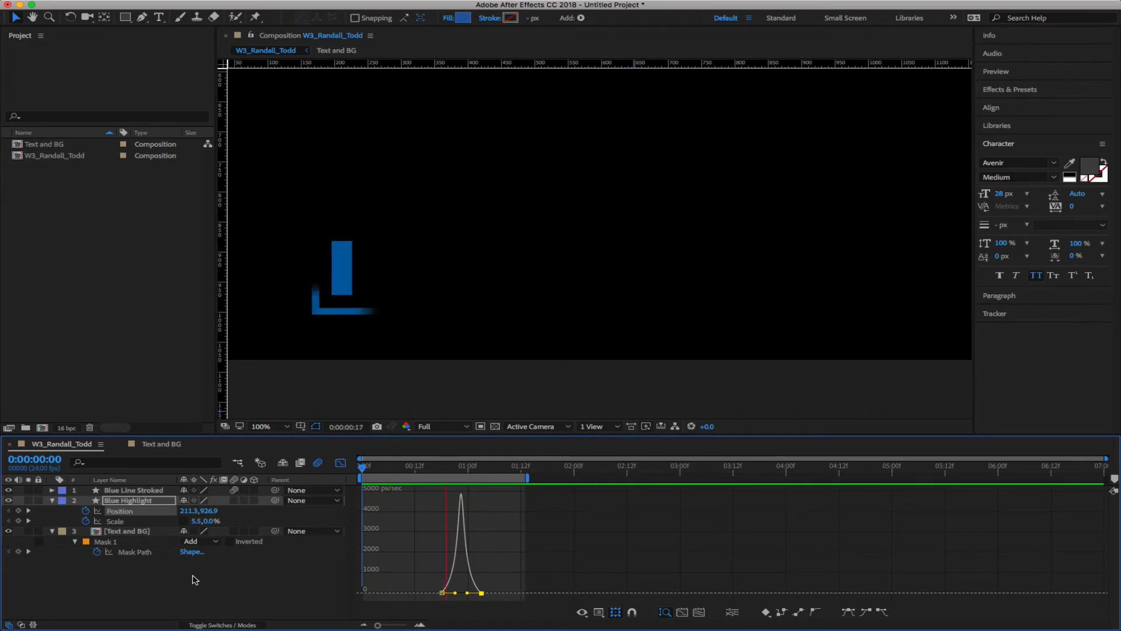
pyautogui.press('space')
pyautogui.click(28, 500)
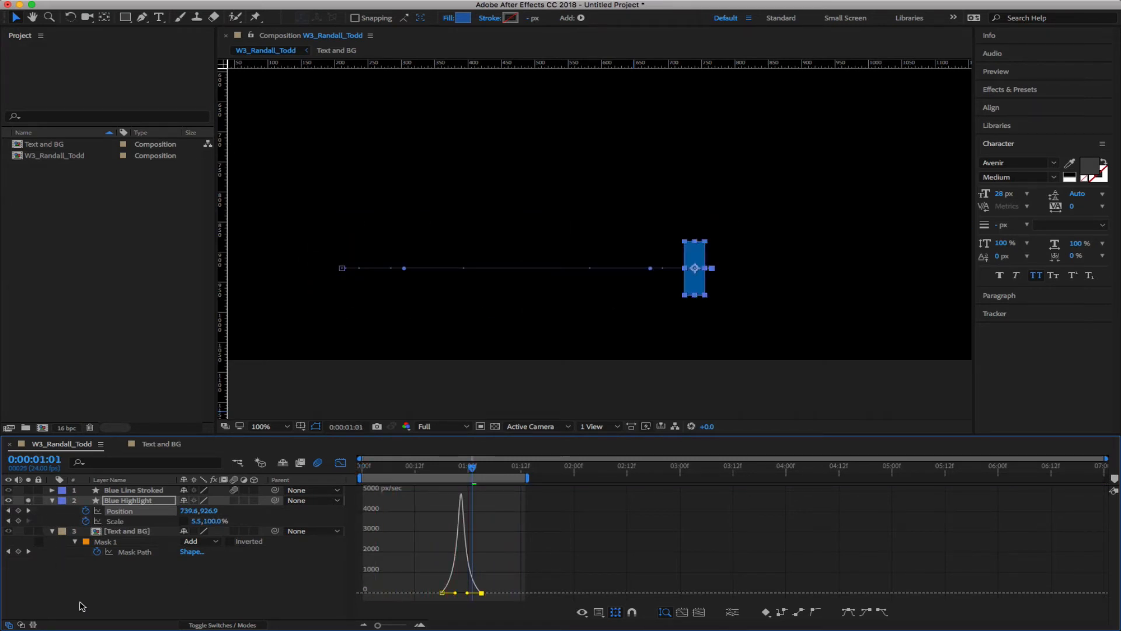
pyautogui.press('space')
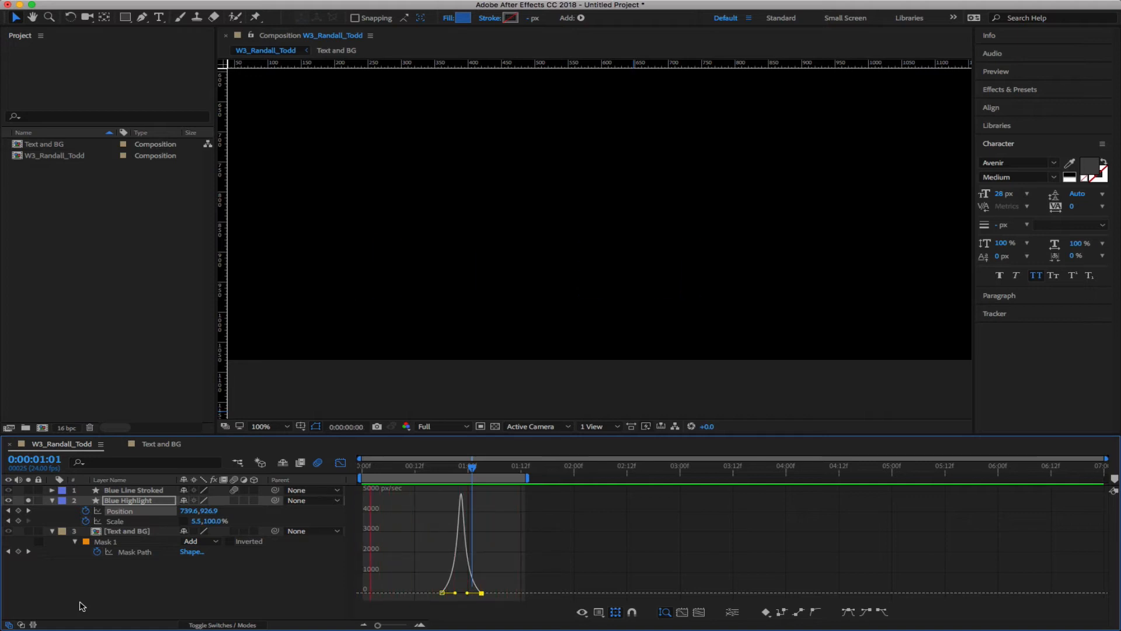
pyautogui.press('space')
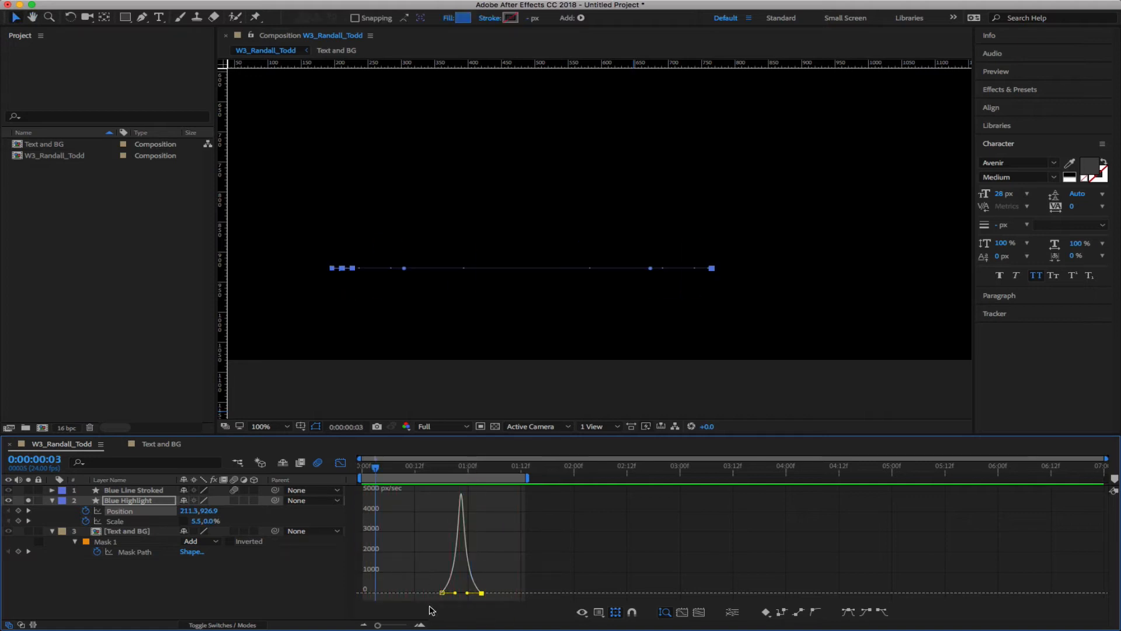
# Raise both Position keyframes' influence to 90% and preview the result
pyautogui.doubleClick(442, 593)
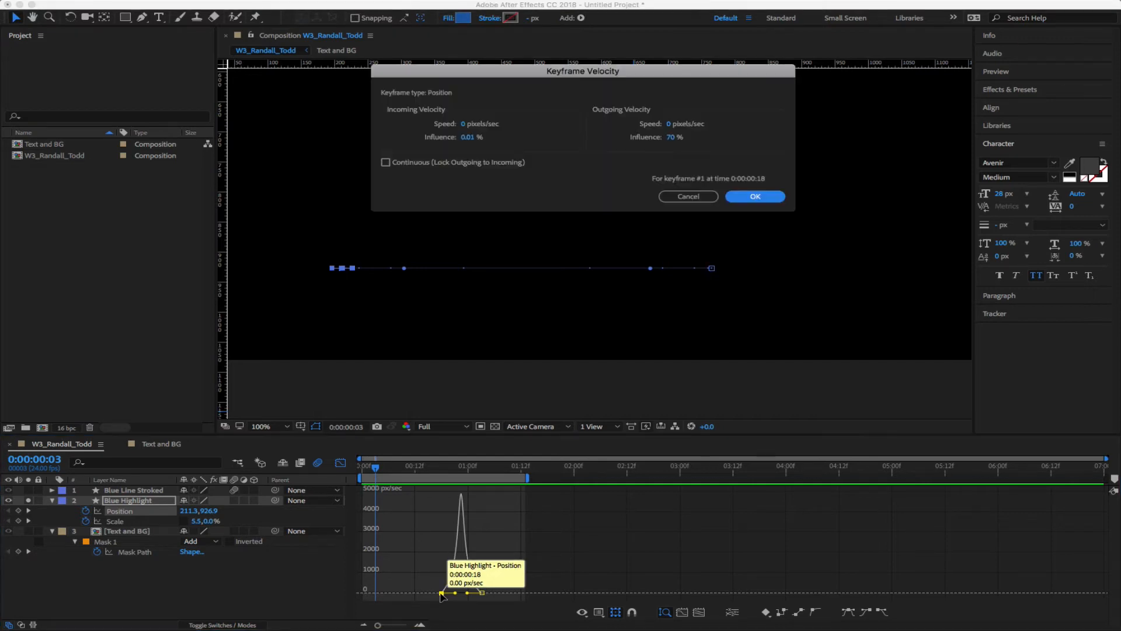
pyautogui.click(673, 138)
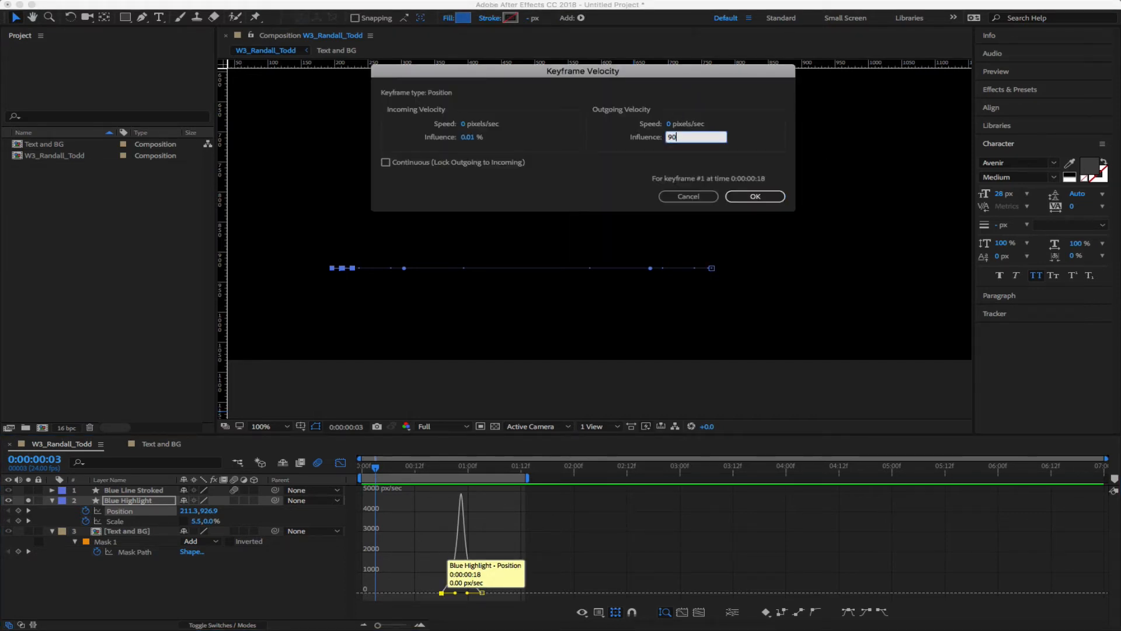
pyautogui.write('90')
pyautogui.click(755, 197)
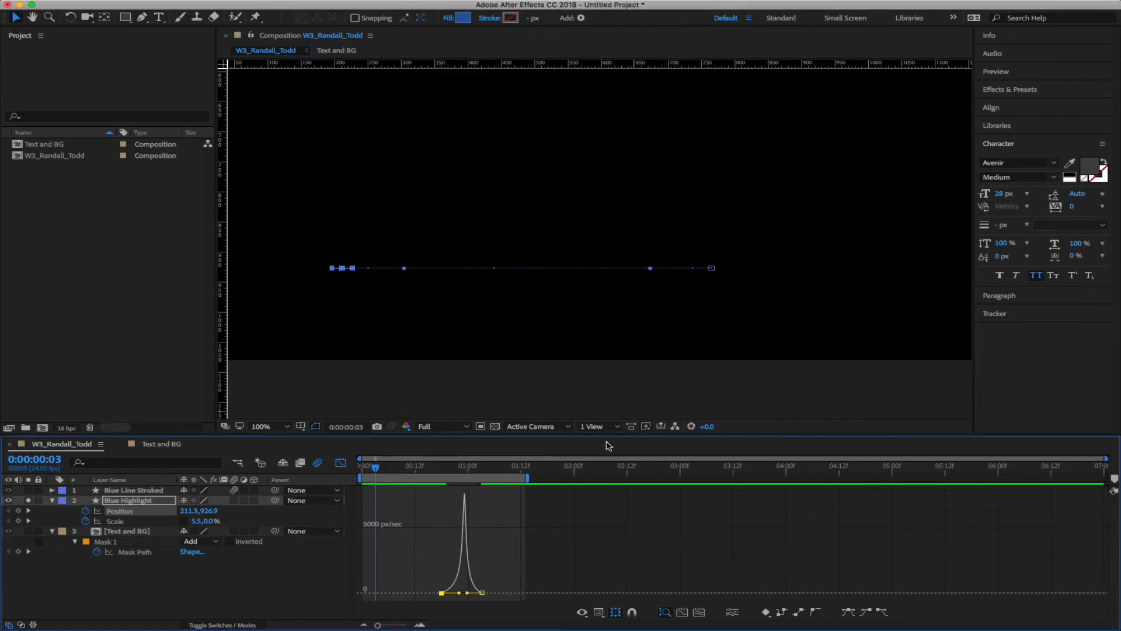
pyautogui.doubleClick(482, 593)
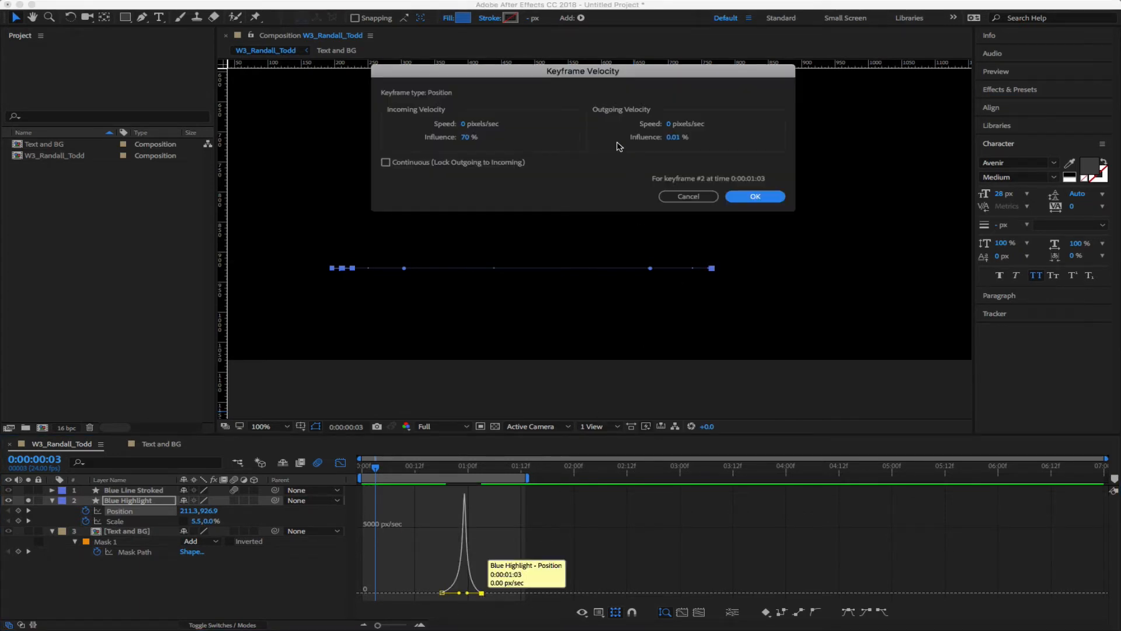
pyautogui.click(464, 137)
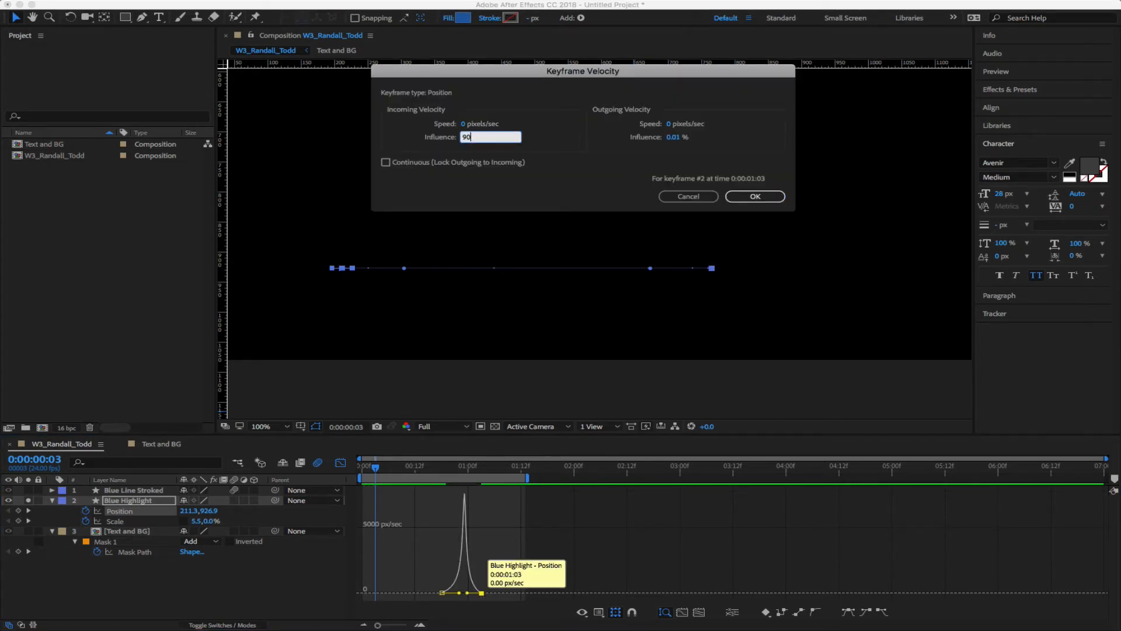
pyautogui.press('Return')
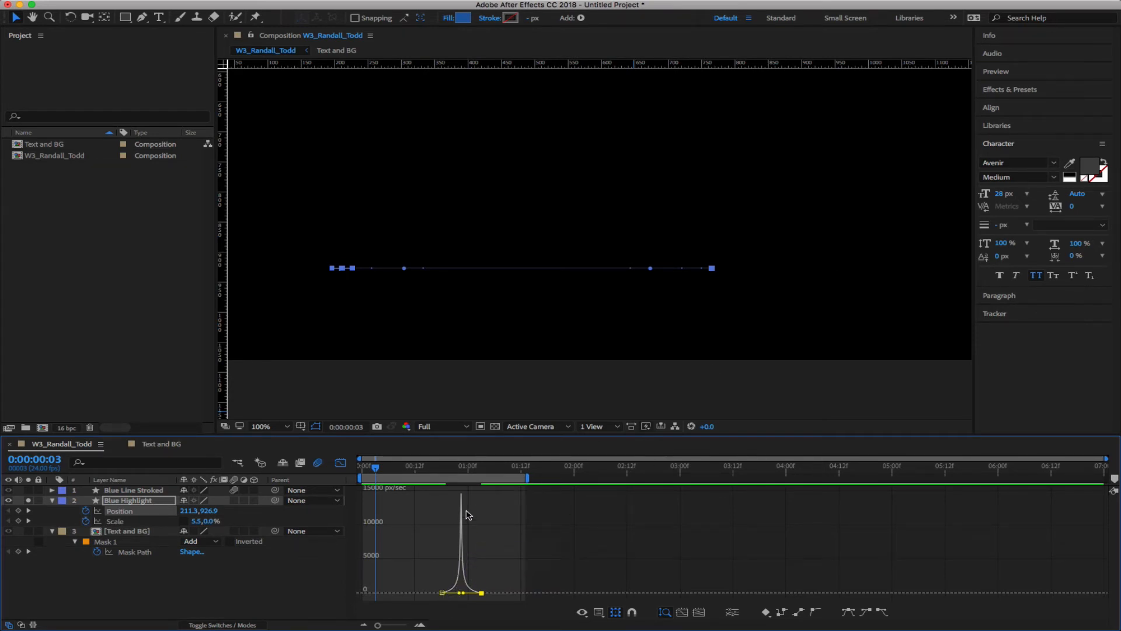
pyautogui.moveTo(463, 496)
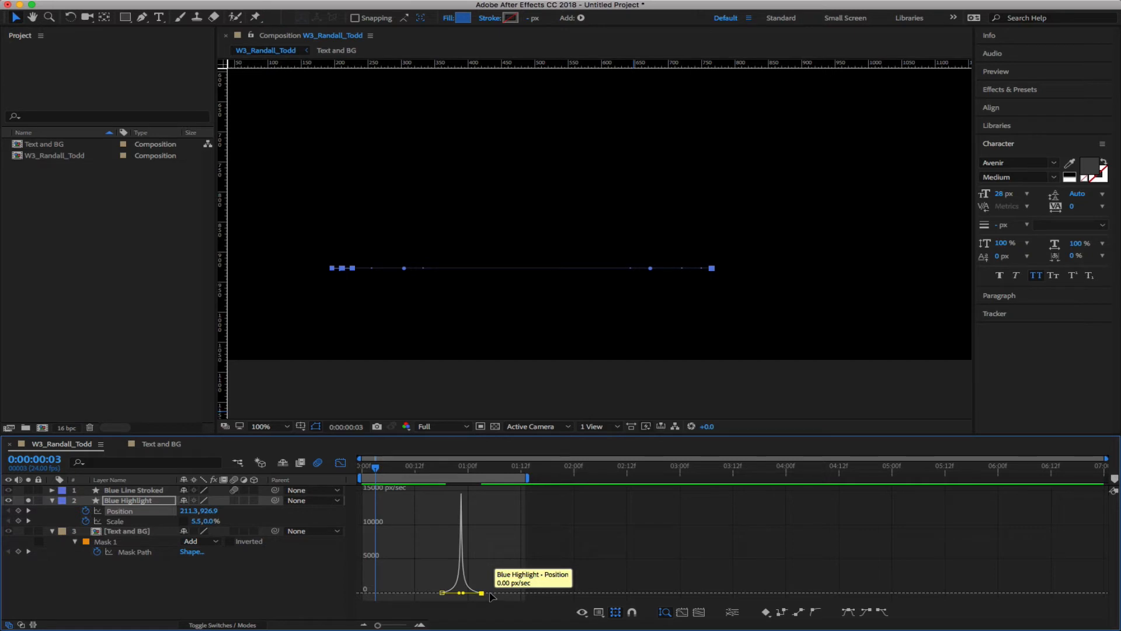
pyautogui.press('space')
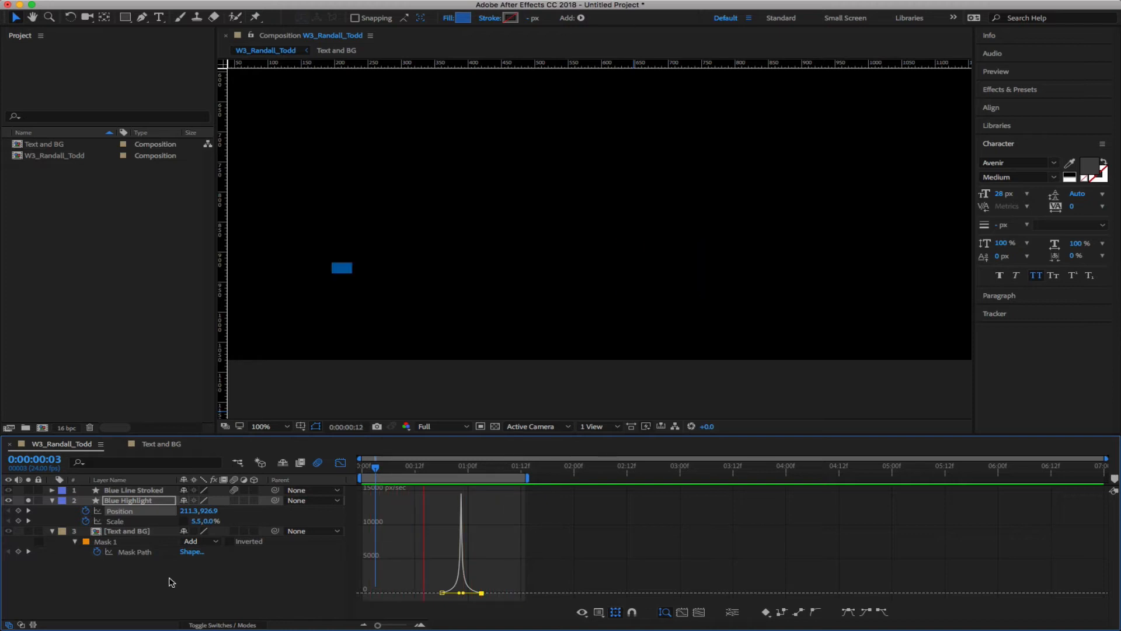
pyautogui.press('space')
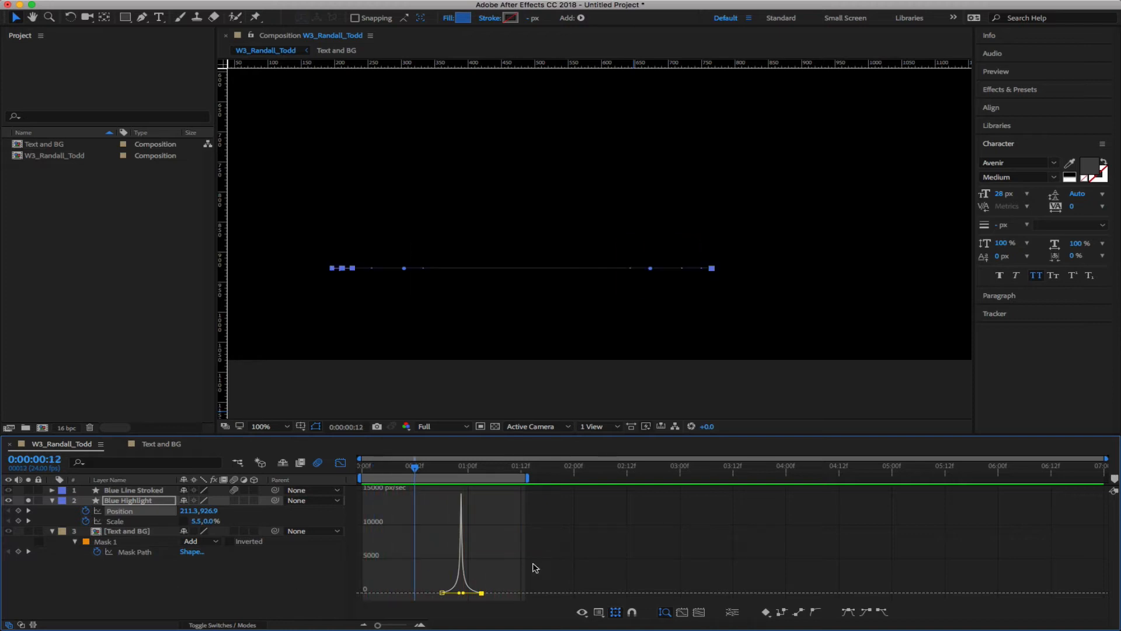
# Return both Position keyframes' influence to 70% and preview the re-eased highlight motion
pyautogui.doubleClick(441, 592)
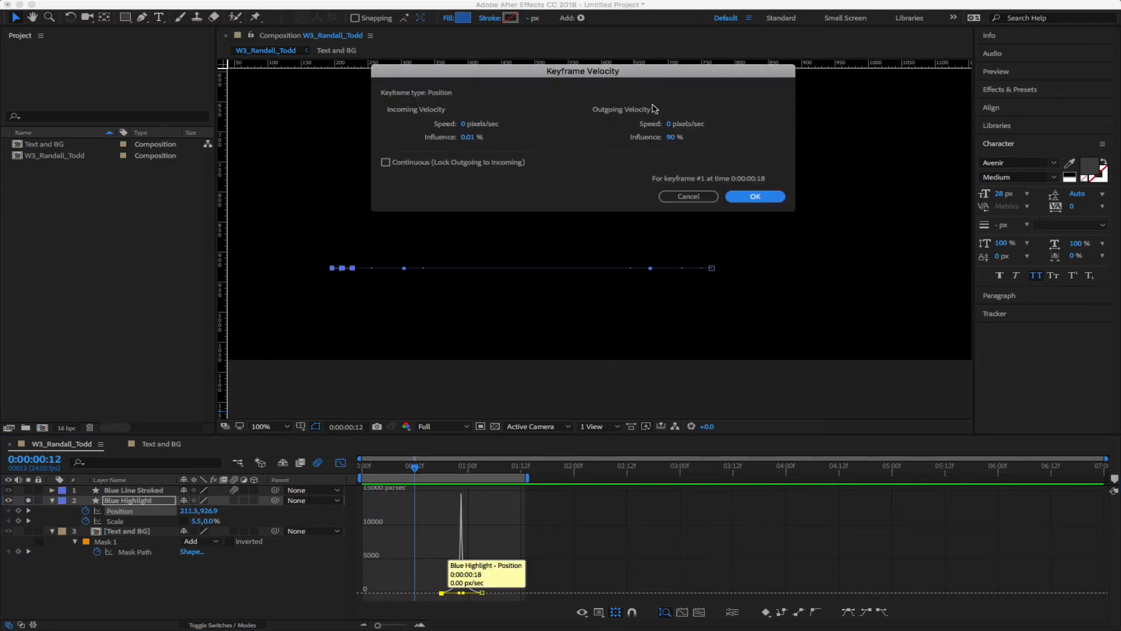
pyautogui.click(670, 136)
pyautogui.write('70')
pyautogui.press('Return')
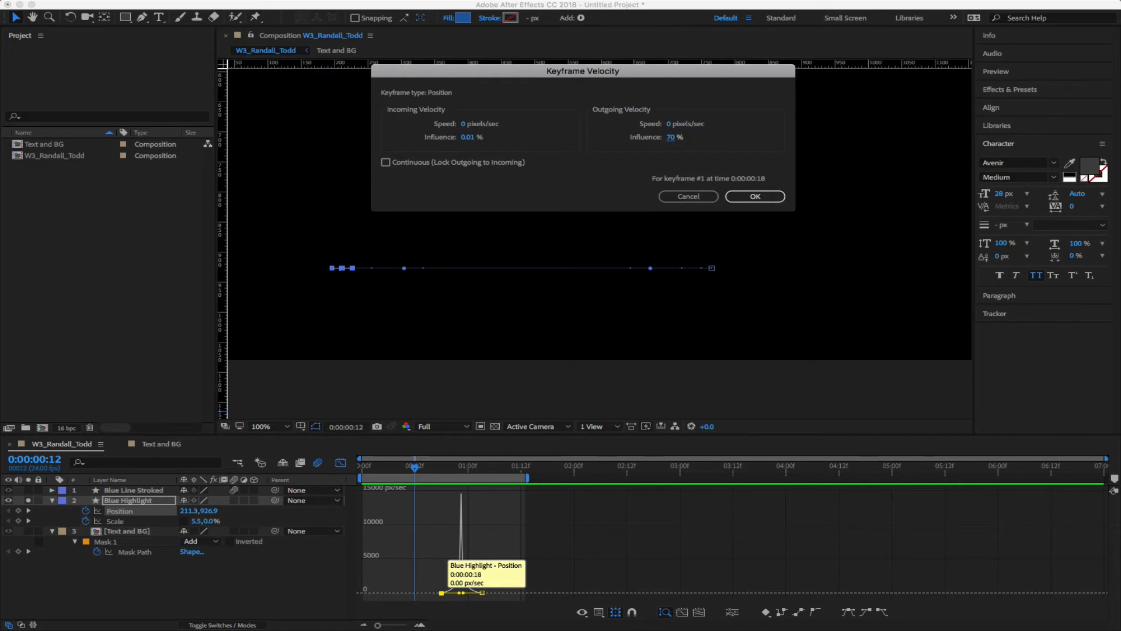
pyautogui.doubleClick(481, 593)
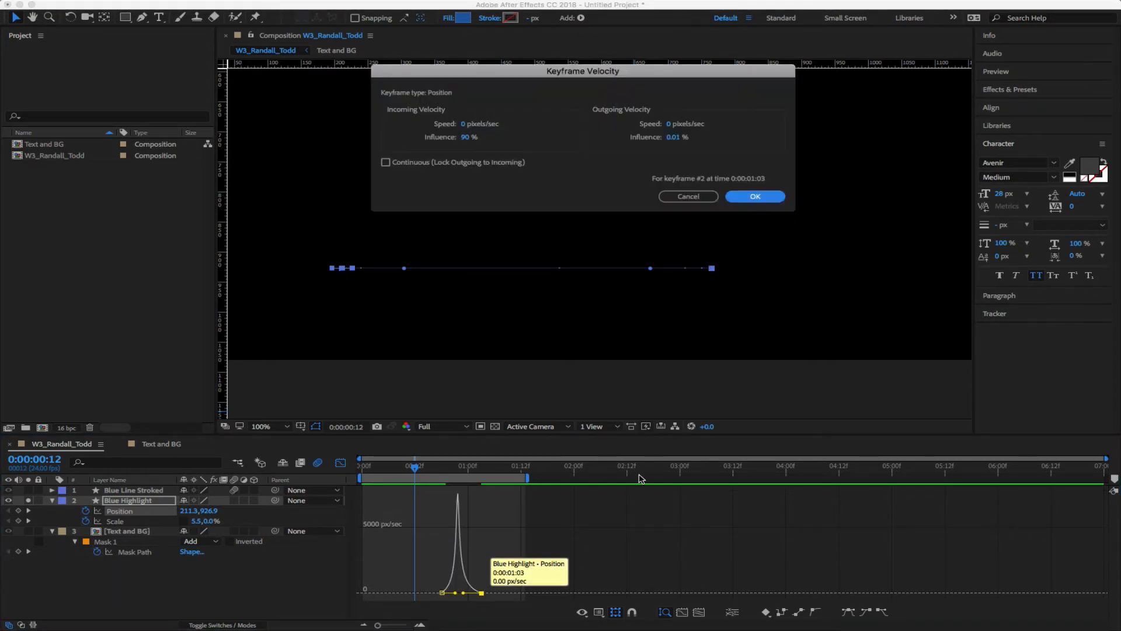
pyautogui.click(463, 138)
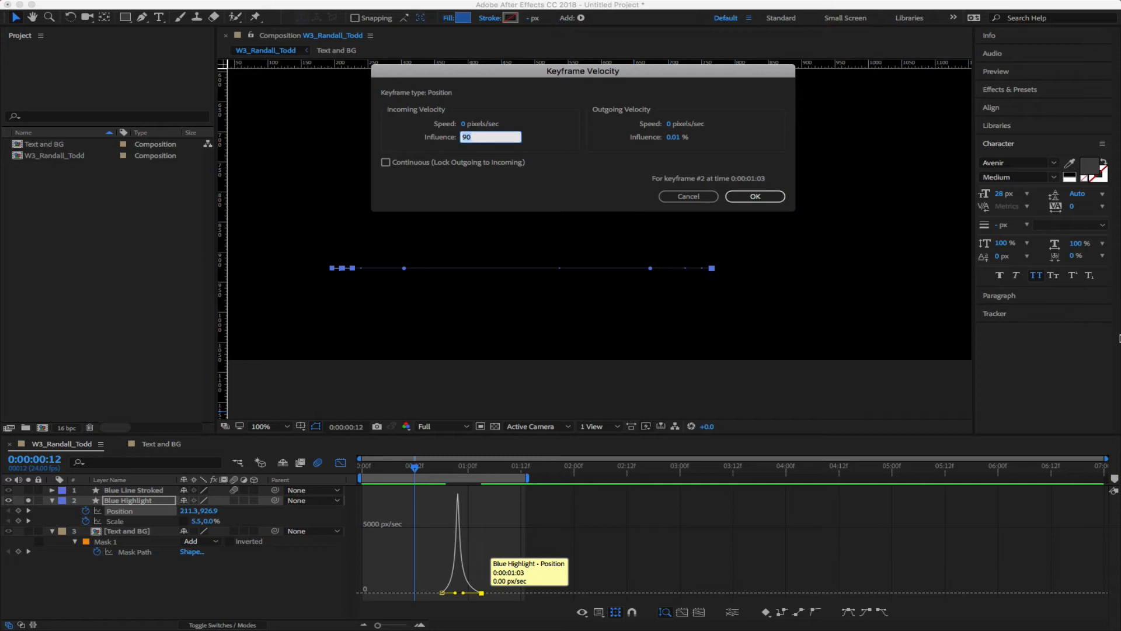
pyautogui.press('Return')
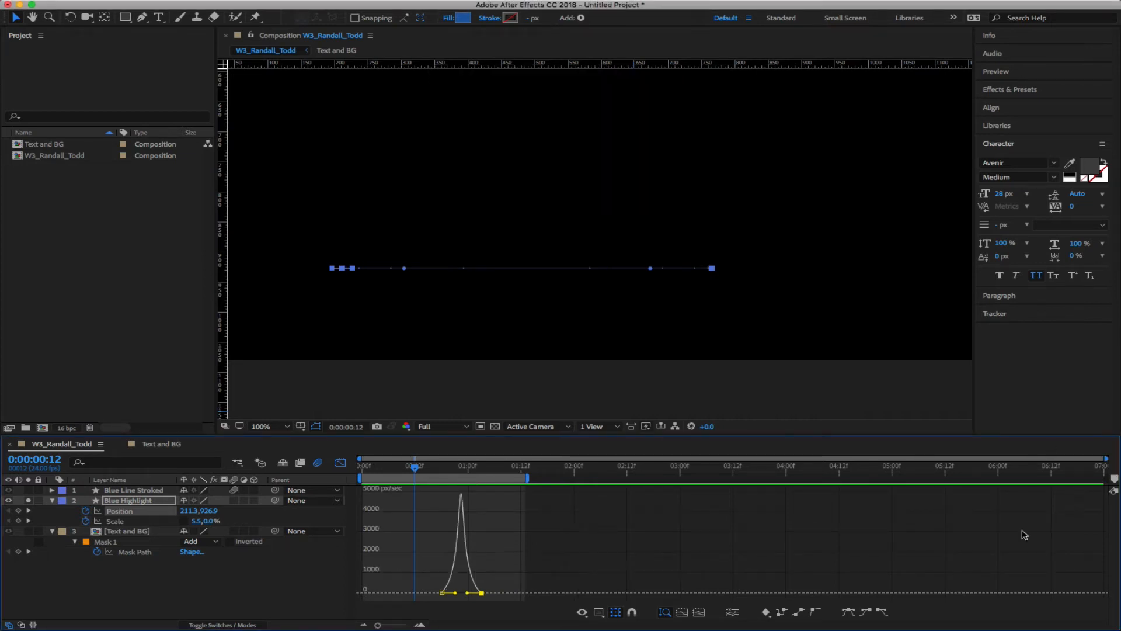
pyautogui.press('space')
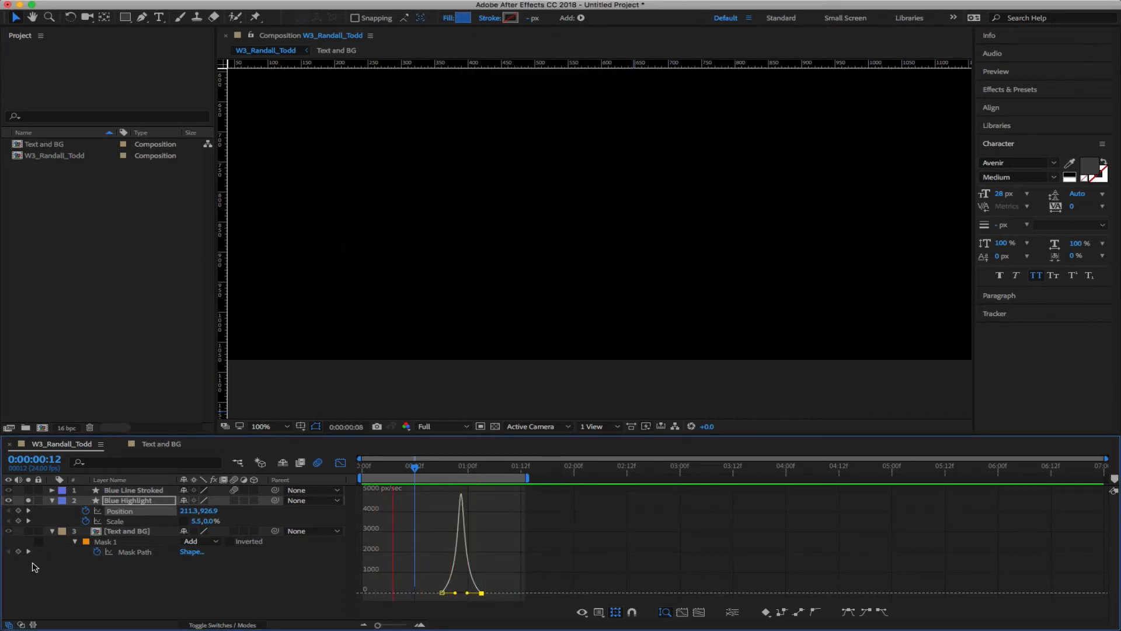
pyautogui.press('space')
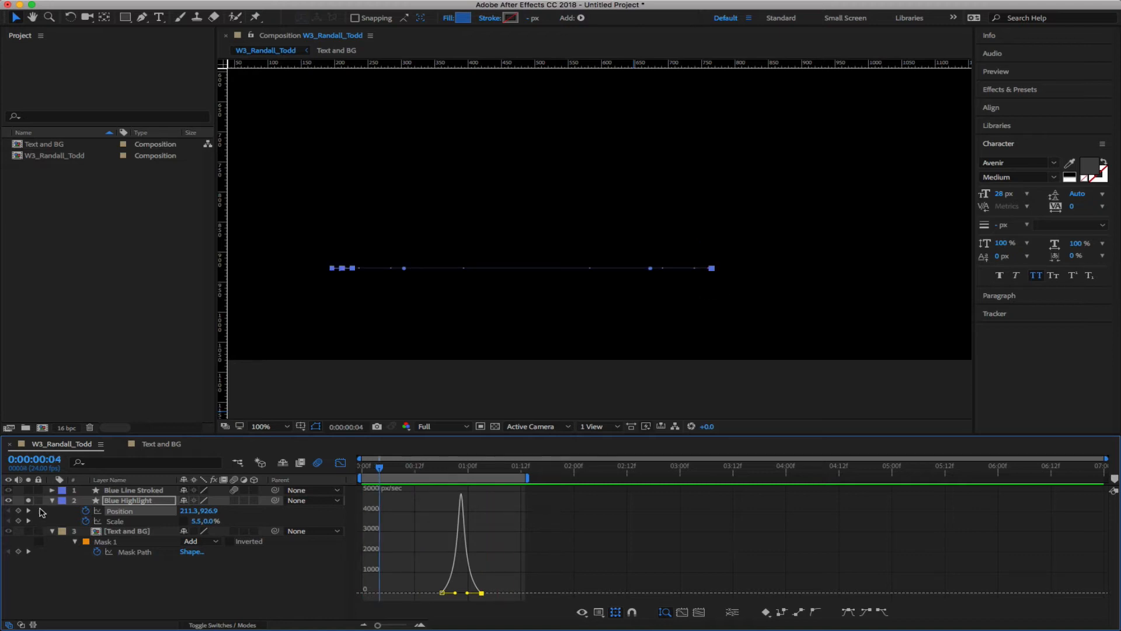
pyautogui.moveTo(384, 468)
pyautogui.mouseDown()
pyautogui.moveTo(561, 483)
pyautogui.moveTo(433, 482)
pyautogui.moveTo(515, 480)
pyautogui.mouseUp()
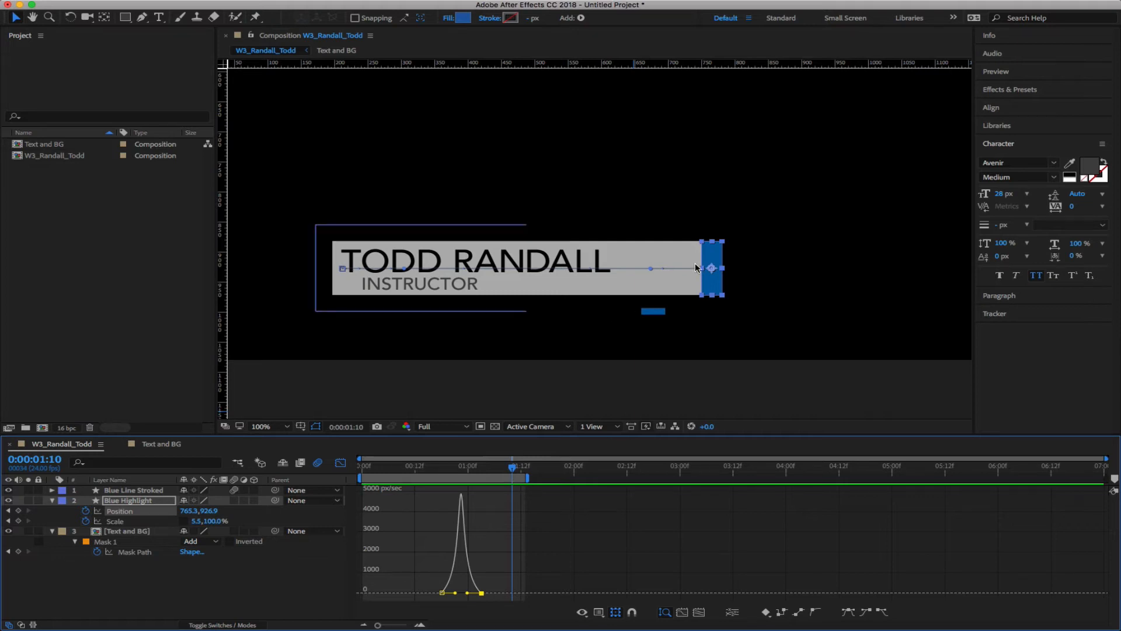
pyautogui.moveTo(515, 468); pyautogui.dragTo(486, 470)
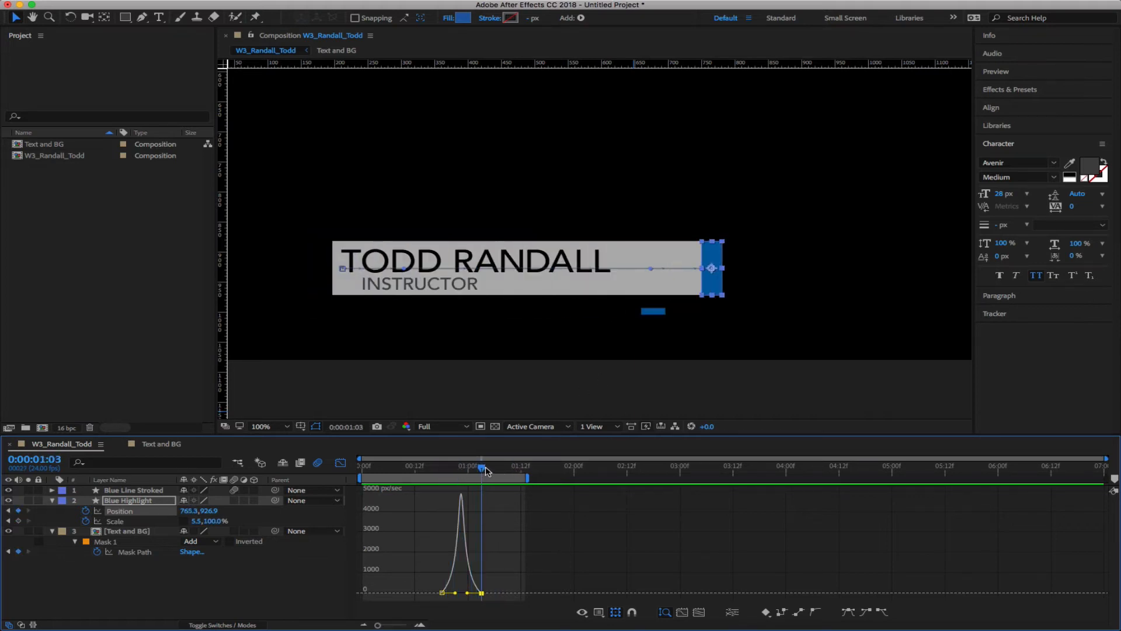
# Easy Ease both Mask Path keyframes and set the first's outgoing influence to 70%
pyautogui.click(134, 552)
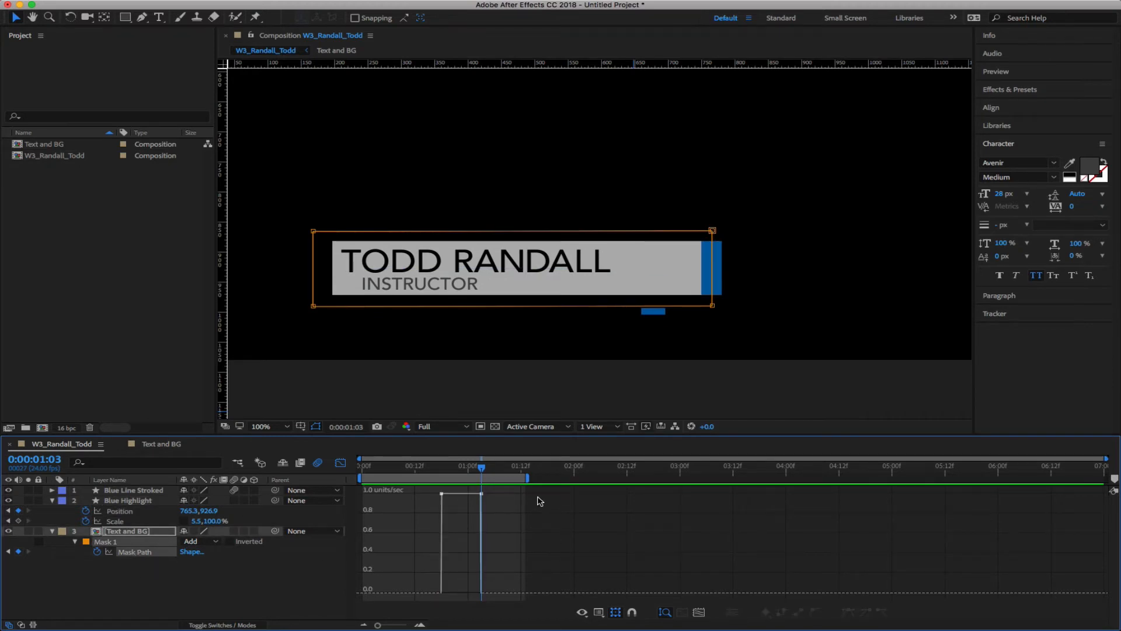
pyautogui.moveTo(483, 496)
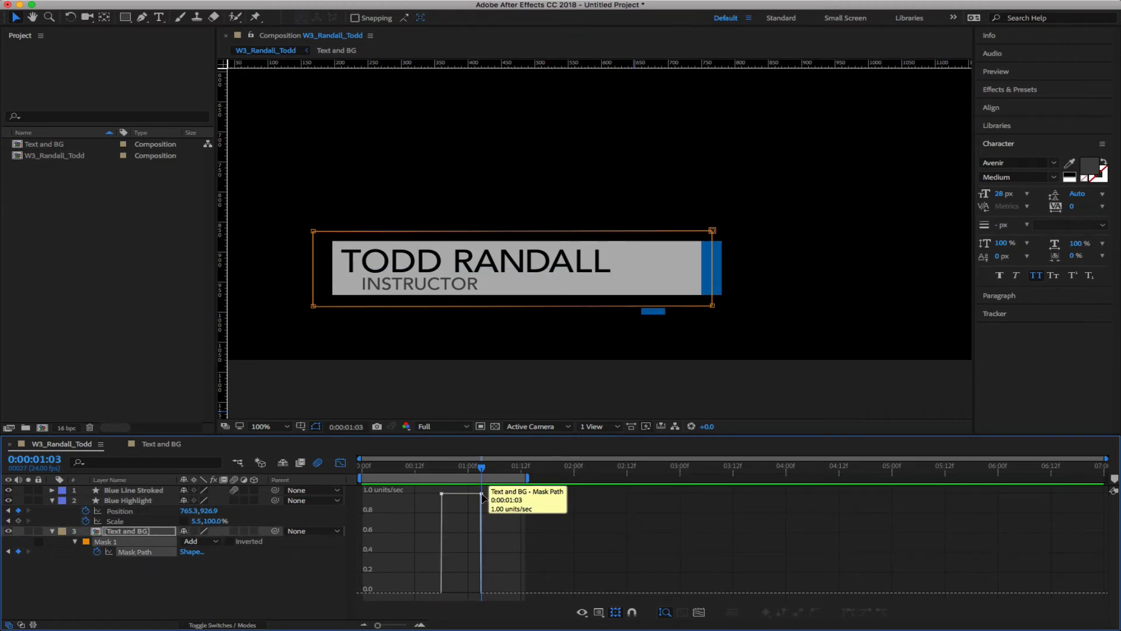
pyautogui.click(482, 494)
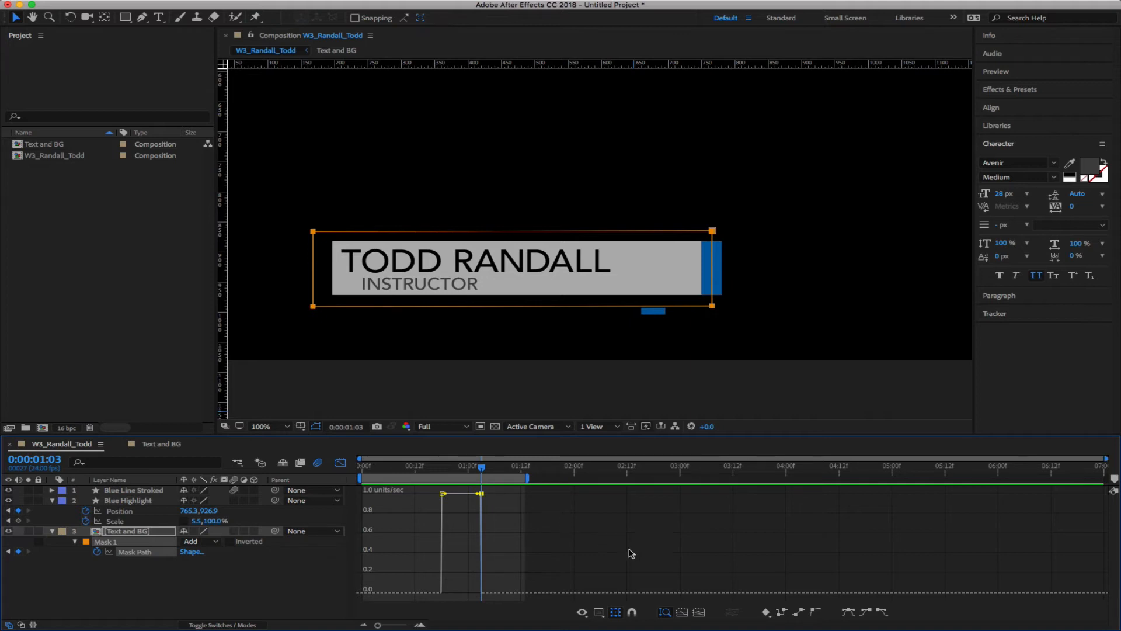
pyautogui.click(867, 613)
pyautogui.click(443, 519)
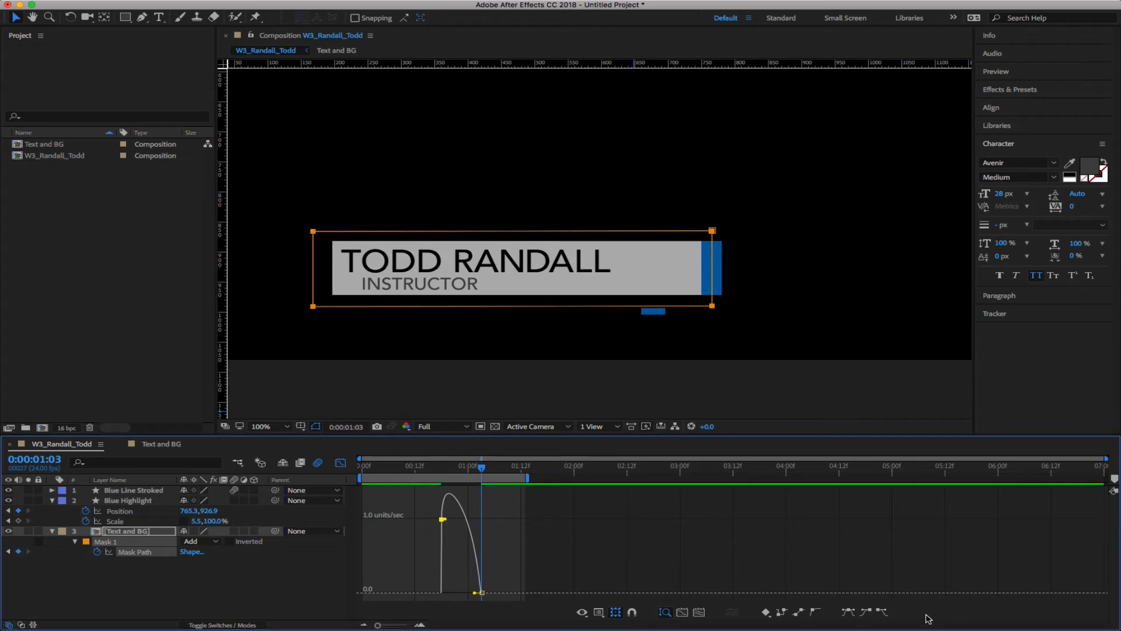
pyautogui.click(882, 612)
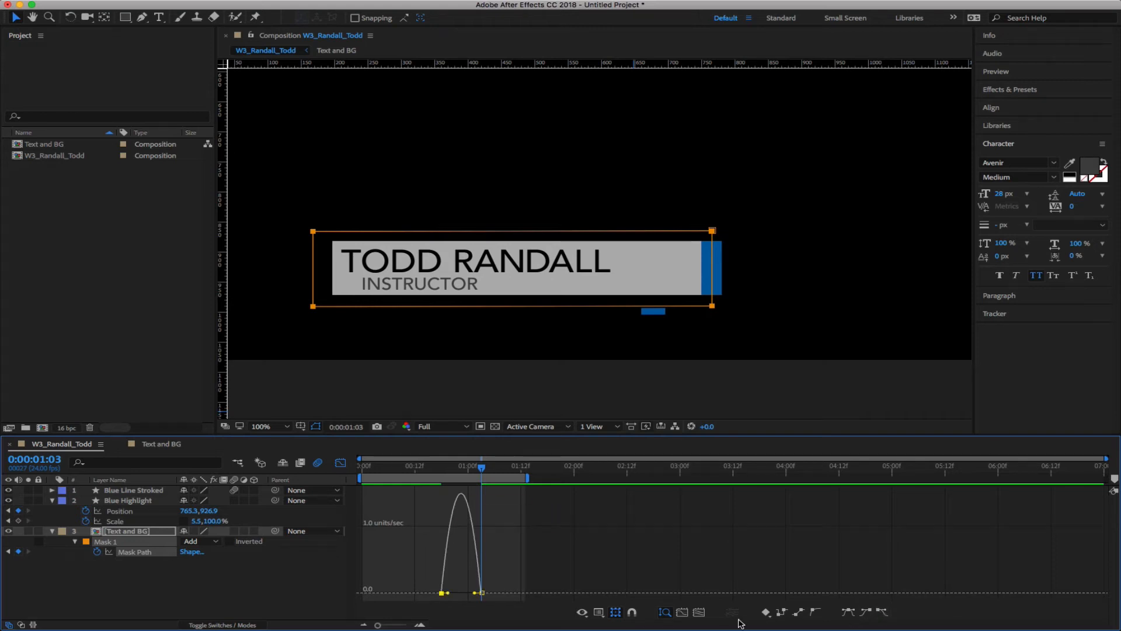
pyautogui.doubleClick(442, 592)
pyautogui.click(675, 137)
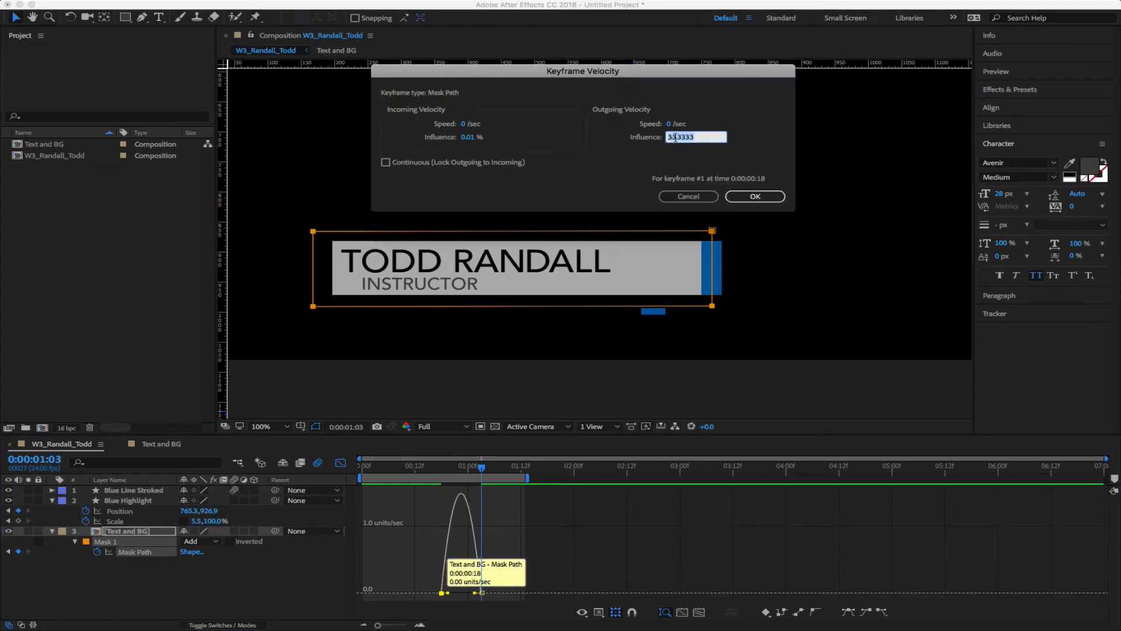
pyautogui.write('70')
pyautogui.press('Return')
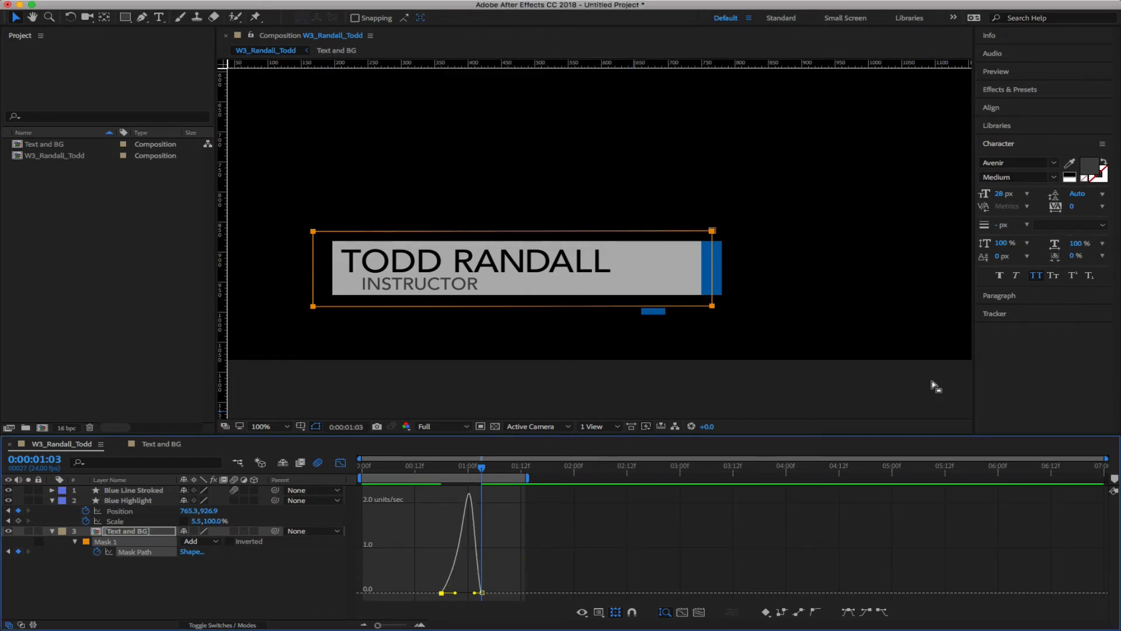
# Reset the 1:03 Mask Path keyframe's temporal interpolation to Linear
pyautogui.doubleClick(481, 592)
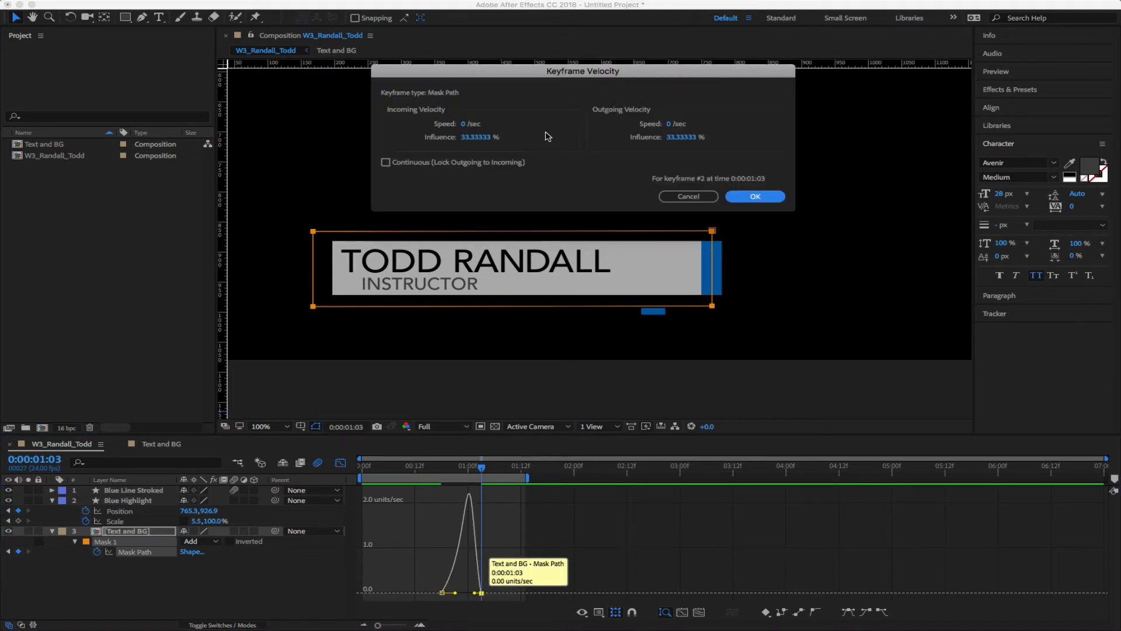
pyautogui.click(470, 139)
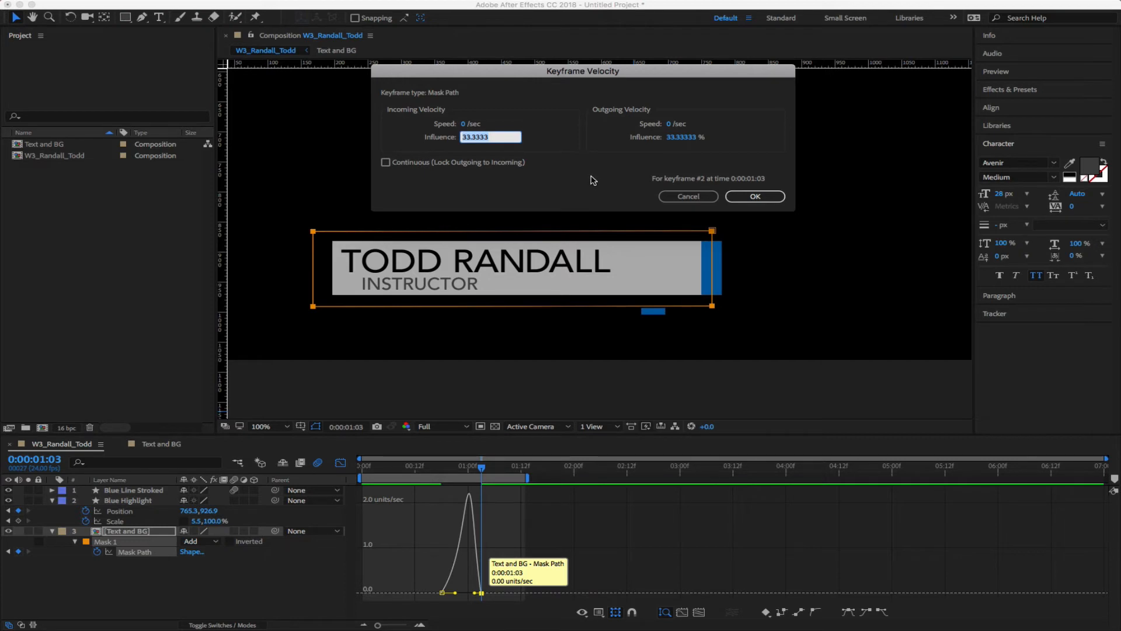
pyautogui.click(684, 196)
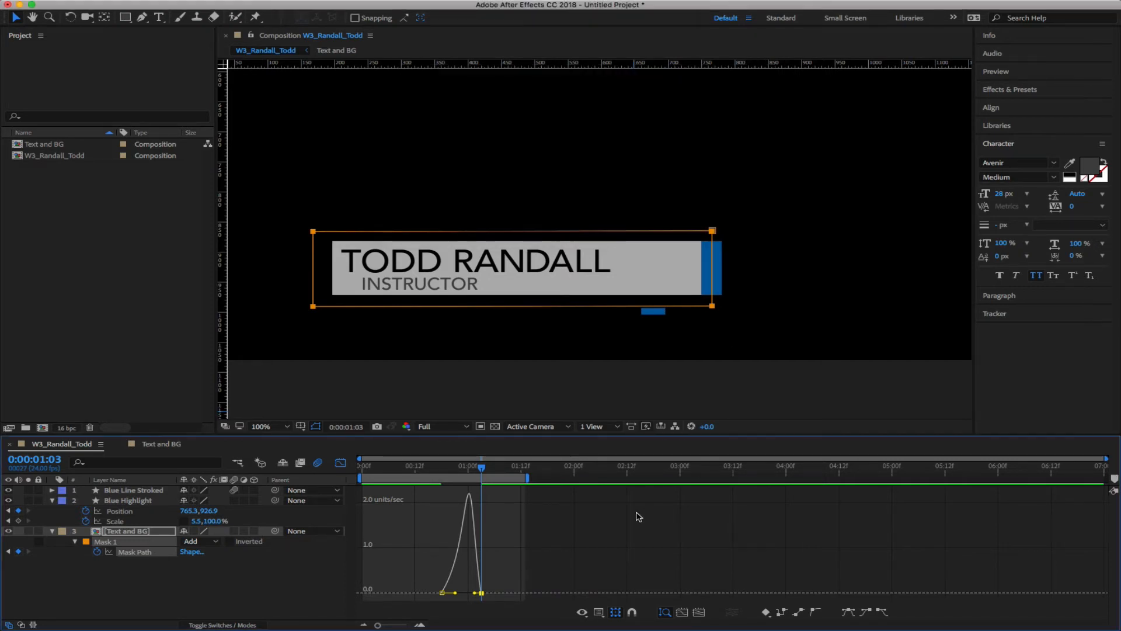
pyautogui.rightClick(481, 593)
pyautogui.click(552, 585)
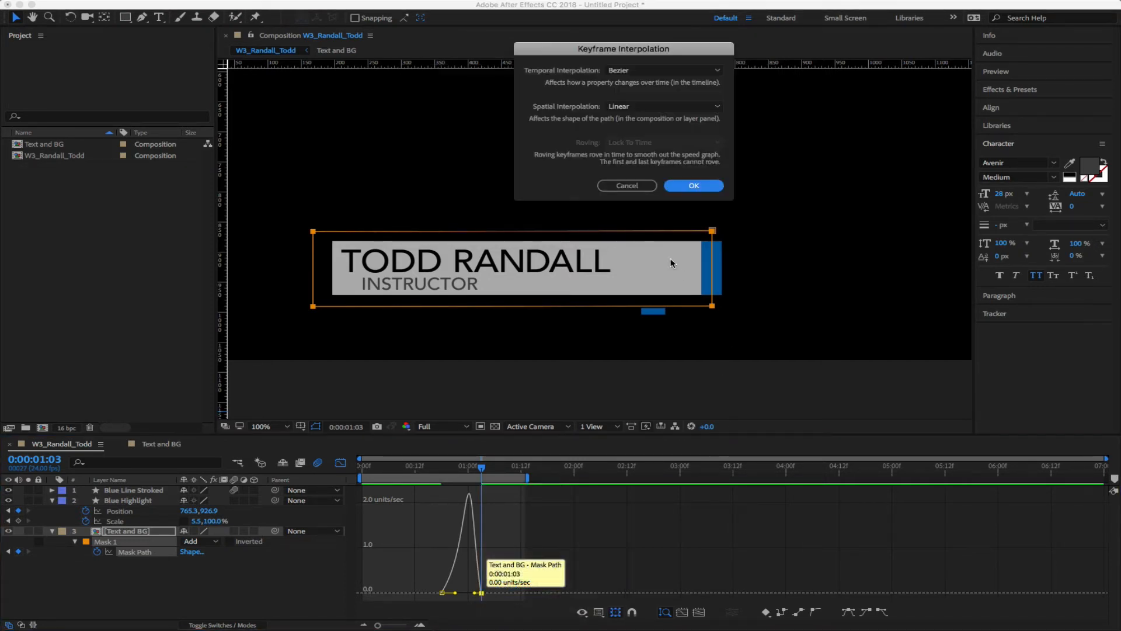
pyautogui.click(620, 71)
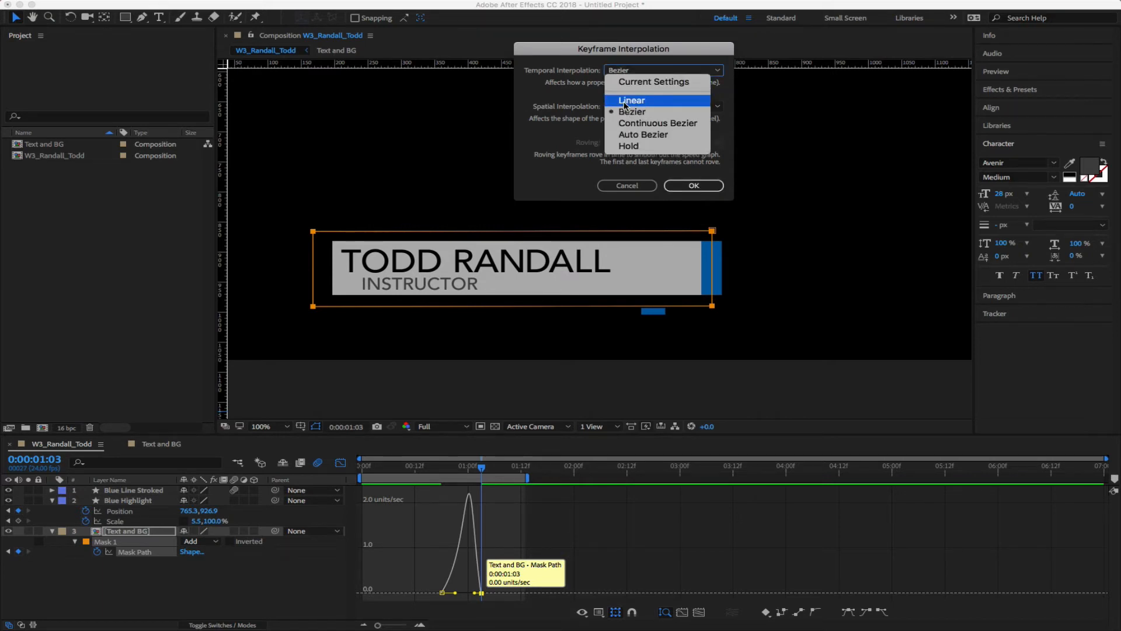
pyautogui.click(625, 104)
pyautogui.click(694, 186)
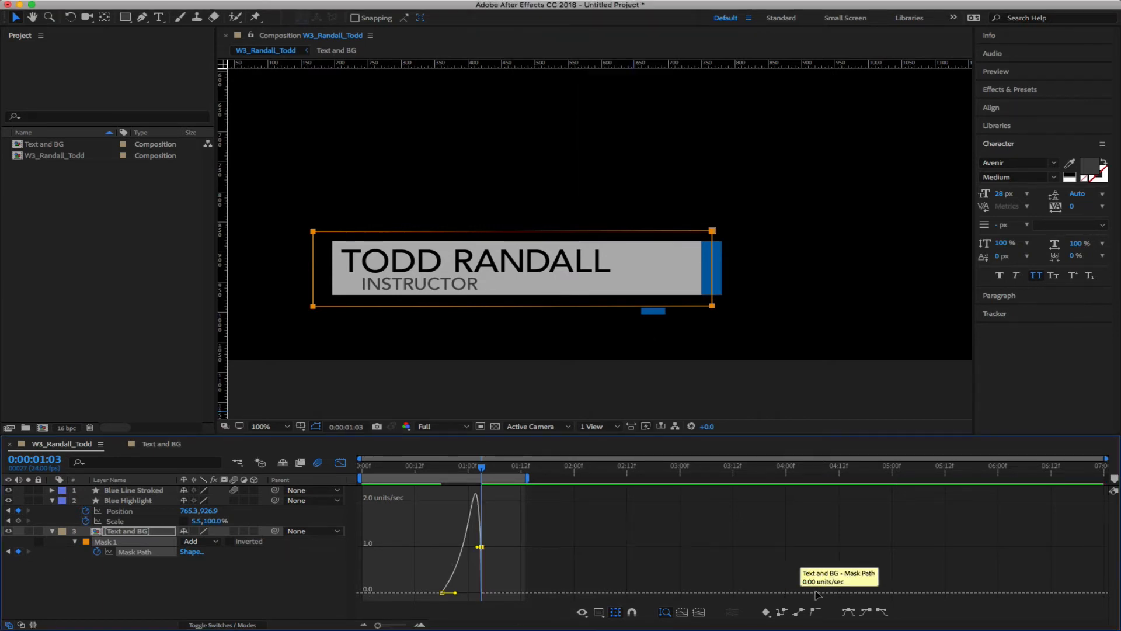
# Re-ease into the 1:03 keyframe with 70% incoming influence and preview the reveal
pyautogui.click(866, 612)
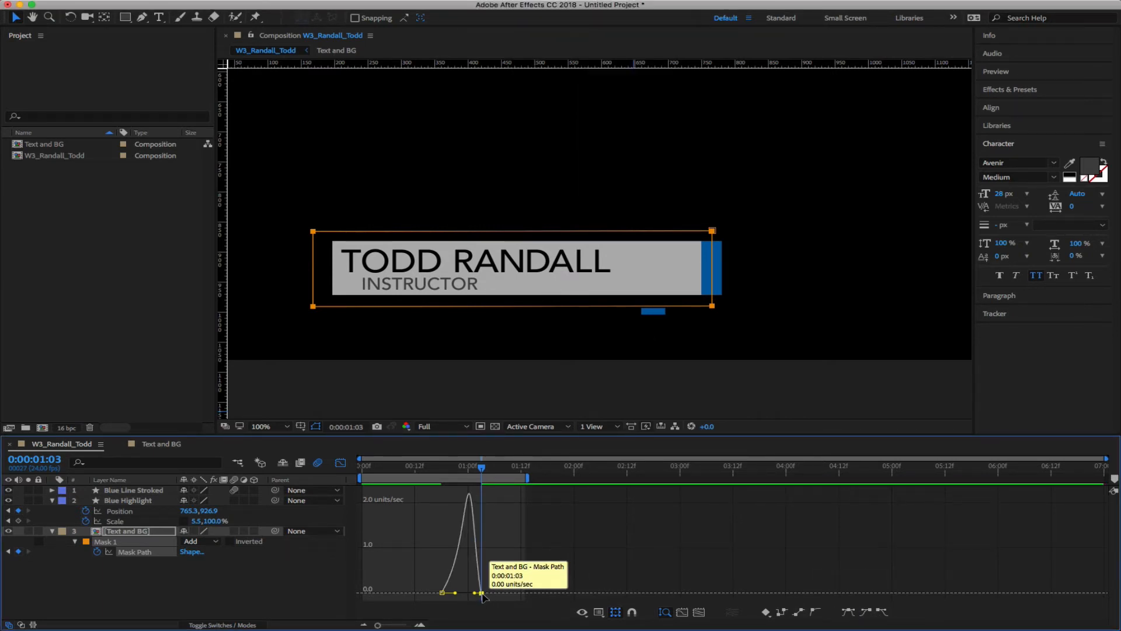
pyautogui.doubleClick(481, 593)
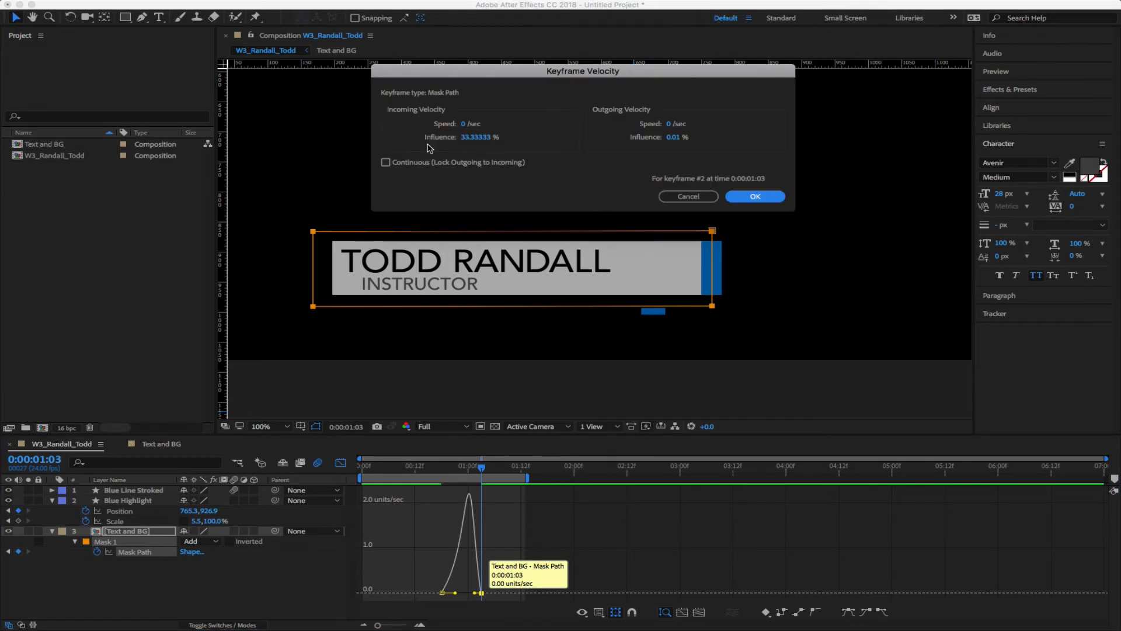
pyautogui.click(476, 138)
pyautogui.write('70')
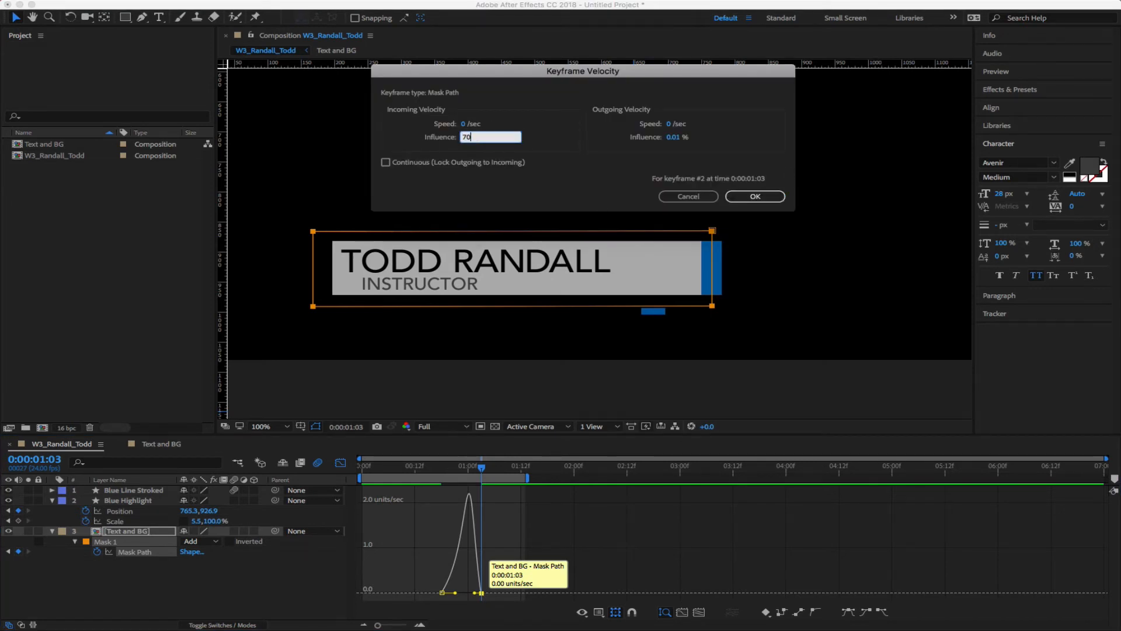
pyautogui.click(756, 196)
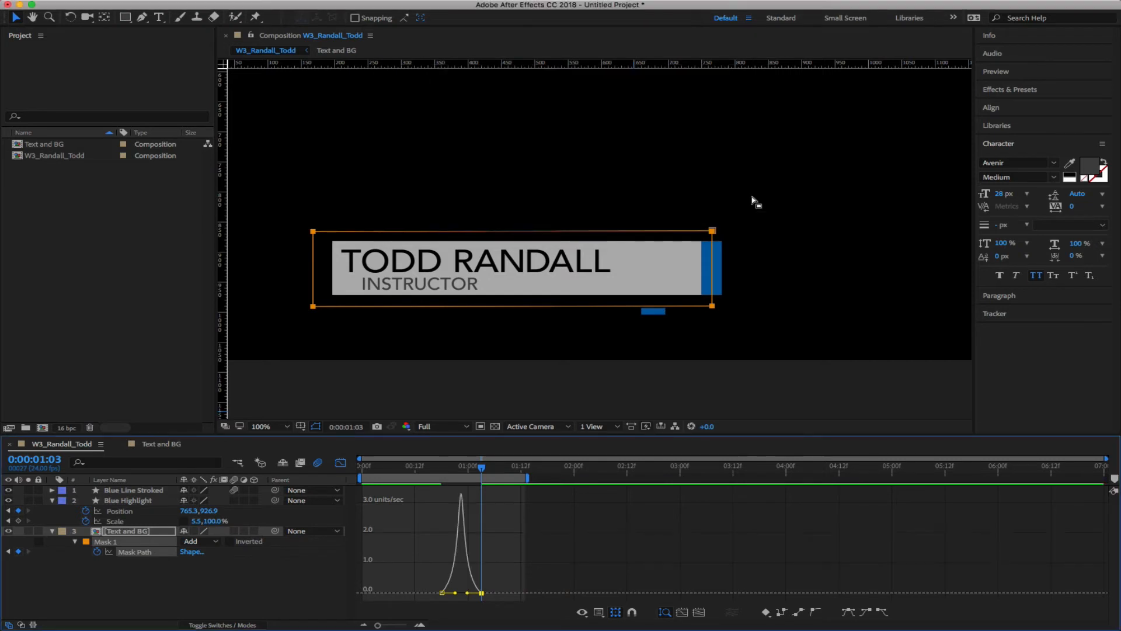
pyautogui.press('space')
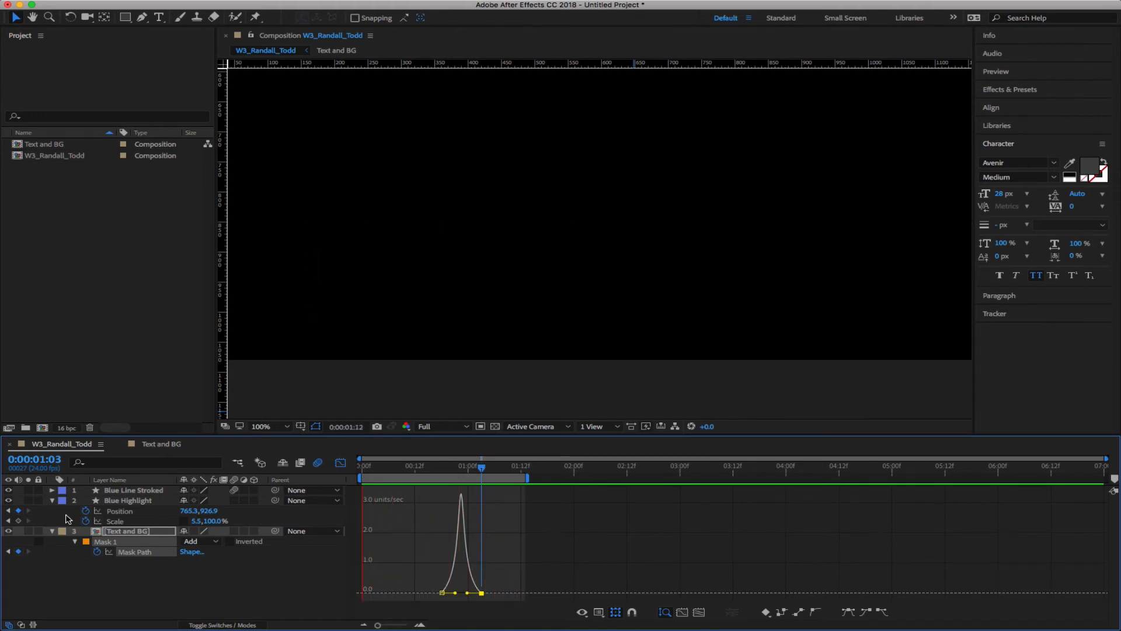
# Collapse the Blue Highlight and Text and BG layers, leave the Graph Editor, and scrub to 0:00:01:03
pyautogui.click(52, 500)
pyautogui.click(52, 510)
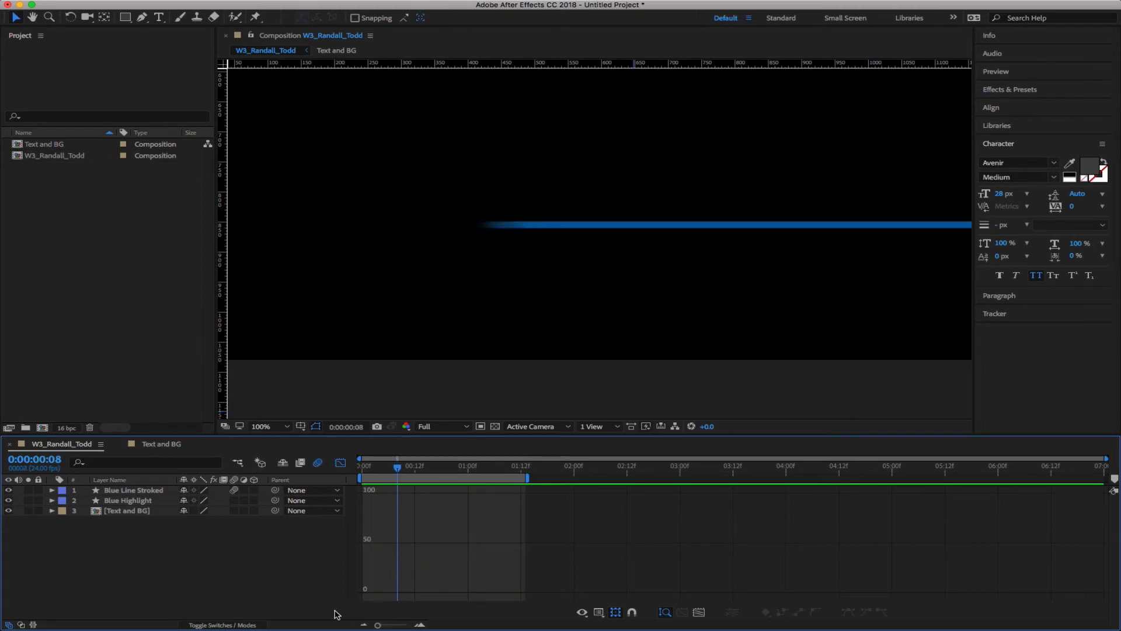
pyautogui.click(341, 462)
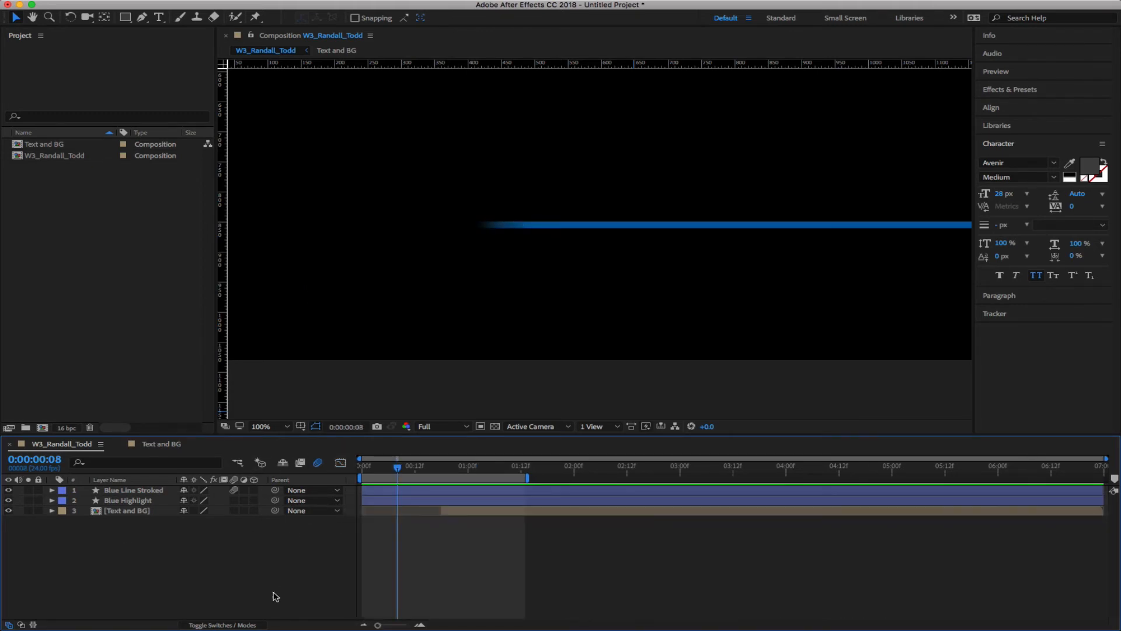
pyautogui.moveTo(398, 469); pyautogui.dragTo(481, 472)
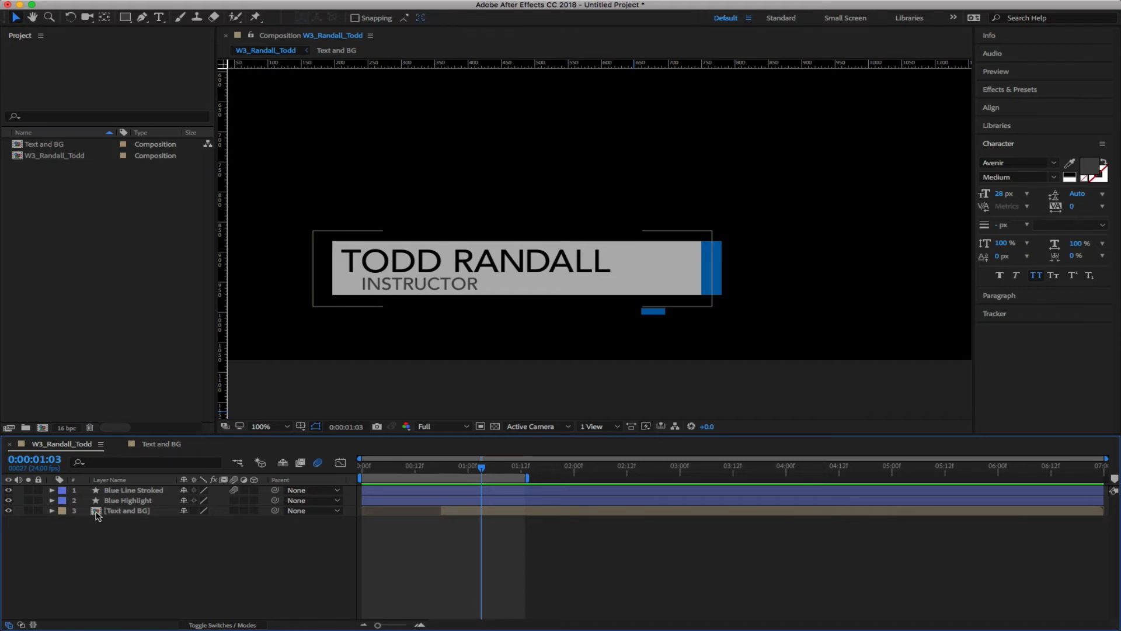
# Inside Text and BG, search Effects & Presets for 'Beve' and apply Bevel Alpha to Main Text Box
pyautogui.doubleClick(96, 512)
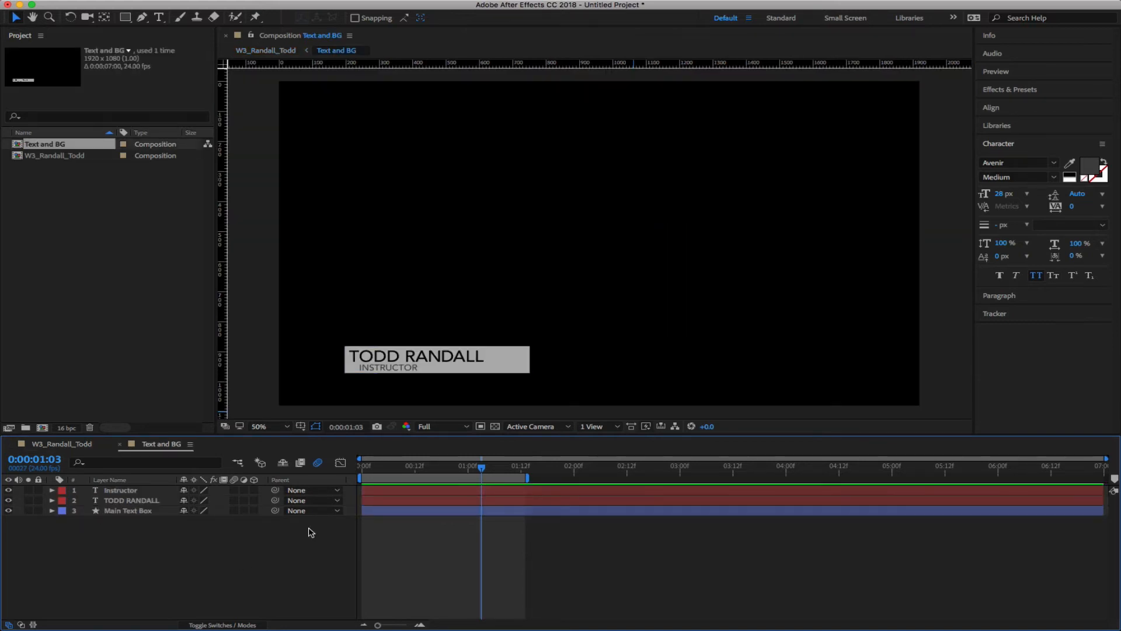
pyautogui.click(126, 511)
pyautogui.click(1010, 90)
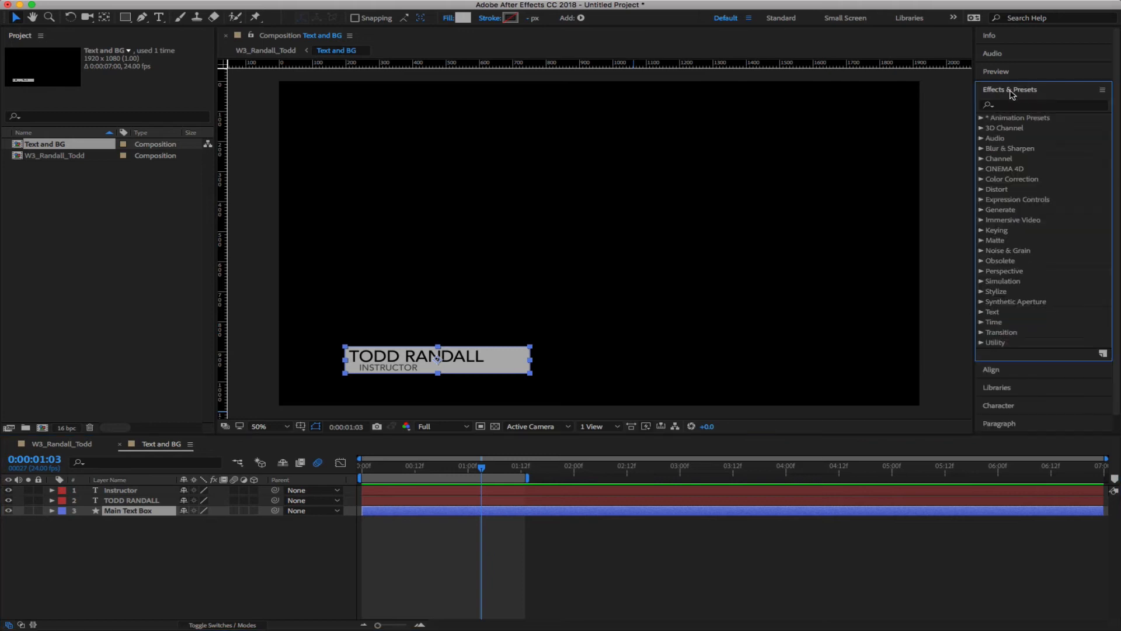
pyautogui.click(1011, 106)
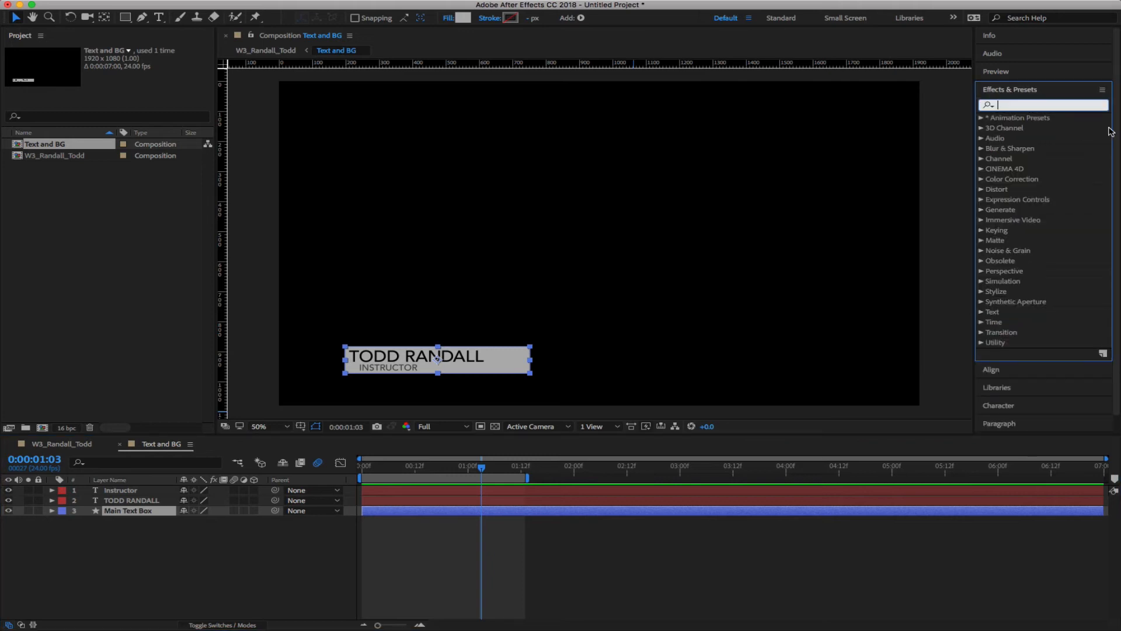
pyautogui.write('Bevel')
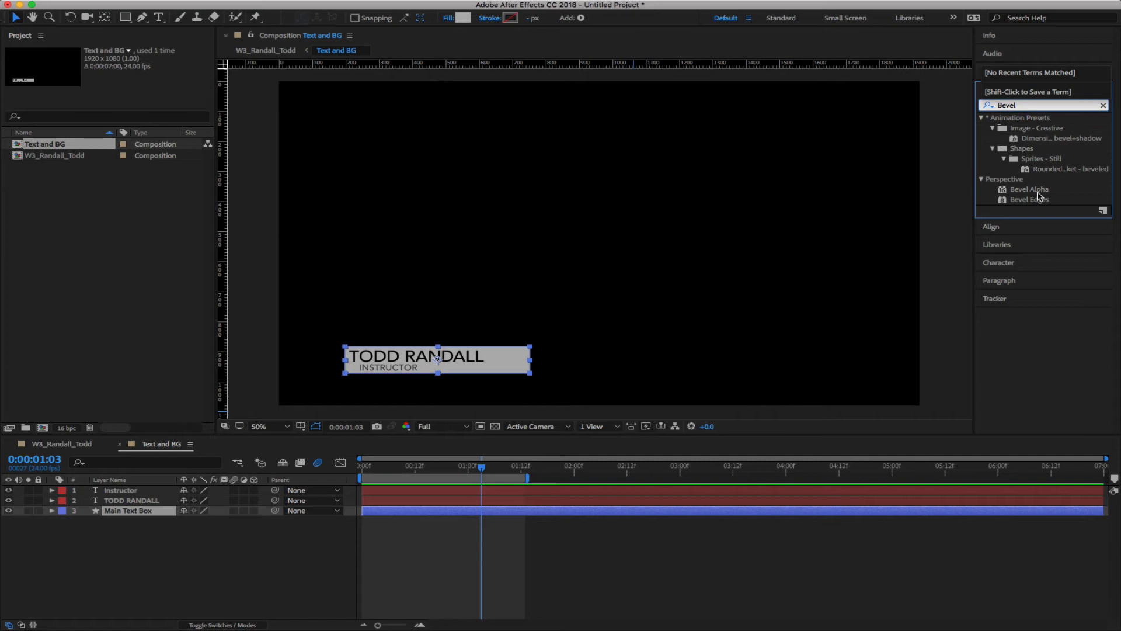
pyautogui.moveTo(1027, 189); pyautogui.dragTo(131, 512)
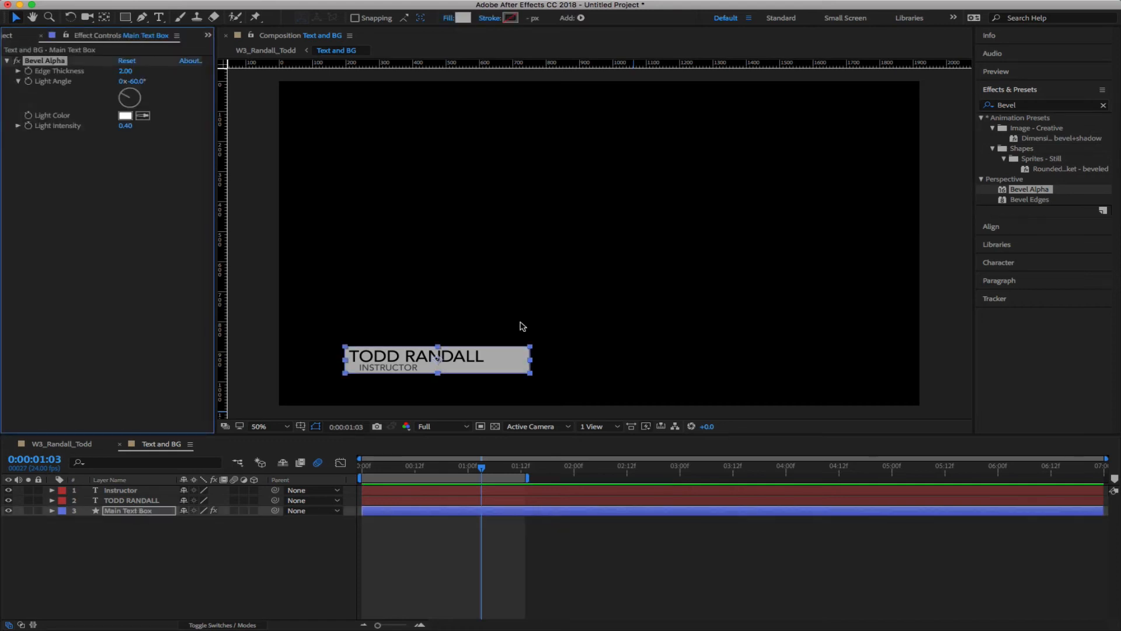
# Turn on the transparency grid and rotate the box bevel's light angle to about +67°
pyautogui.click(290, 547)
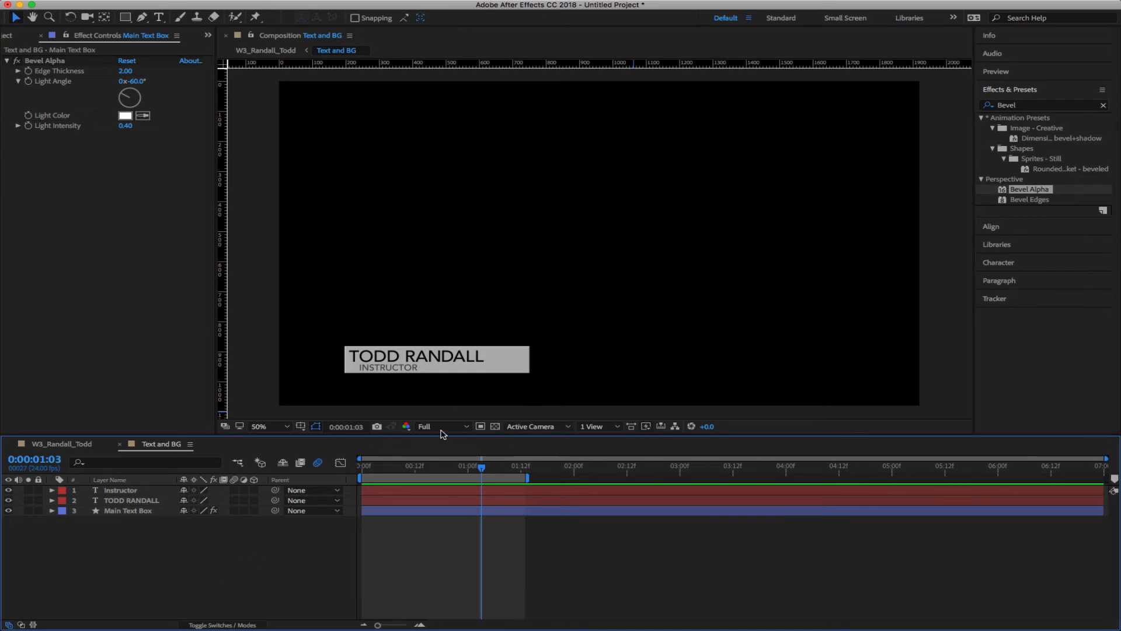
pyautogui.click(494, 427)
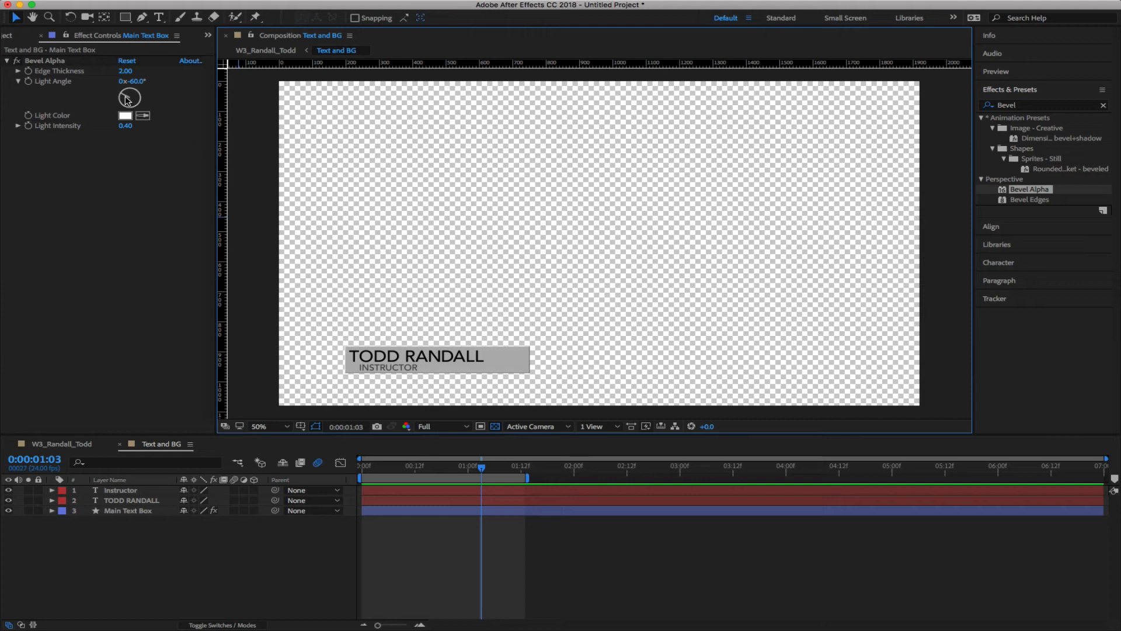
pyautogui.moveTo(127, 100); pyautogui.dragTo(141, 98)
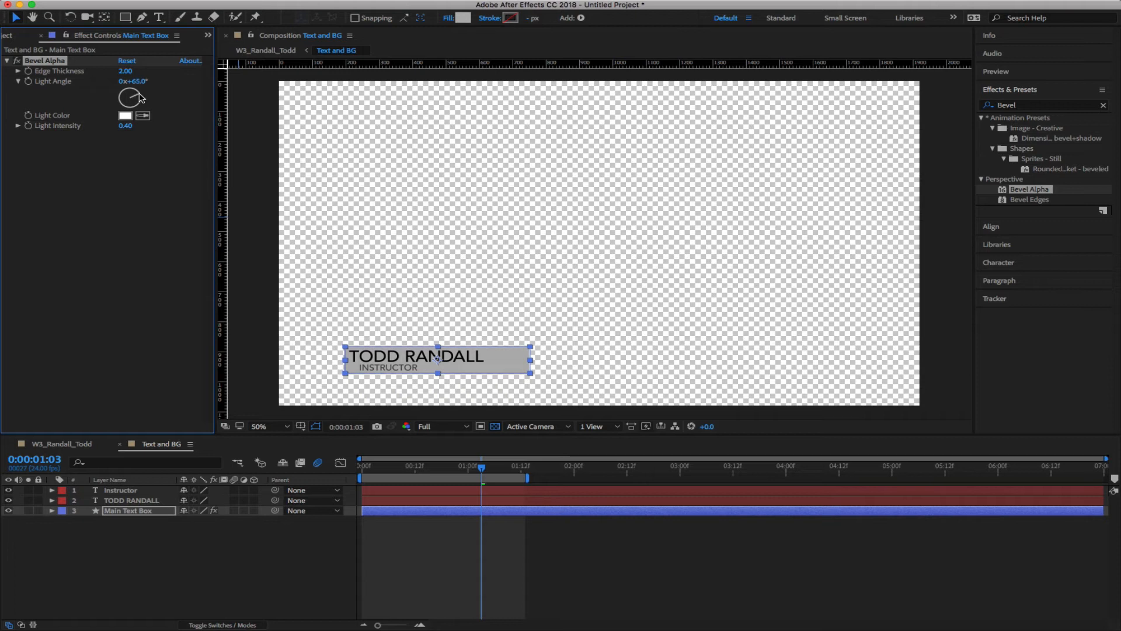
# Apply Bevel Alpha to the TODD RANDALL text layer
pyautogui.click(158, 546)
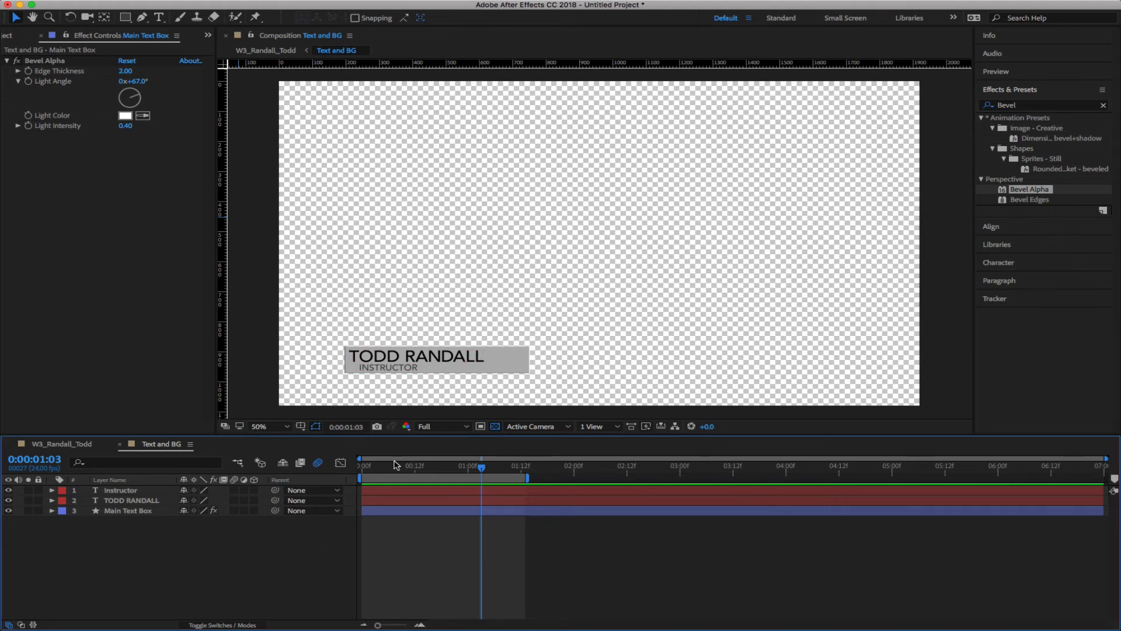
pyautogui.click(1006, 190)
pyautogui.moveTo(1005, 191); pyautogui.dragTo(157, 502)
pyautogui.click(214, 564)
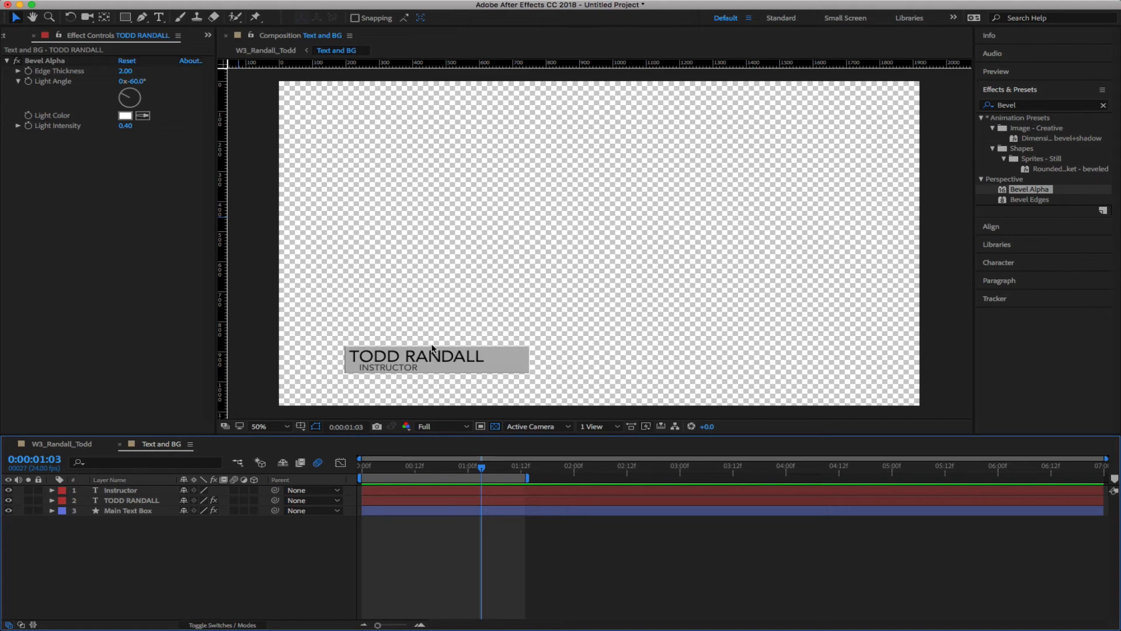
# Zoom to 400% on the RANDALL lettering and set the text bevel's edge thickness to 1.00
pyautogui.press('.')
pyautogui.press('.')
pyautogui.press('.')
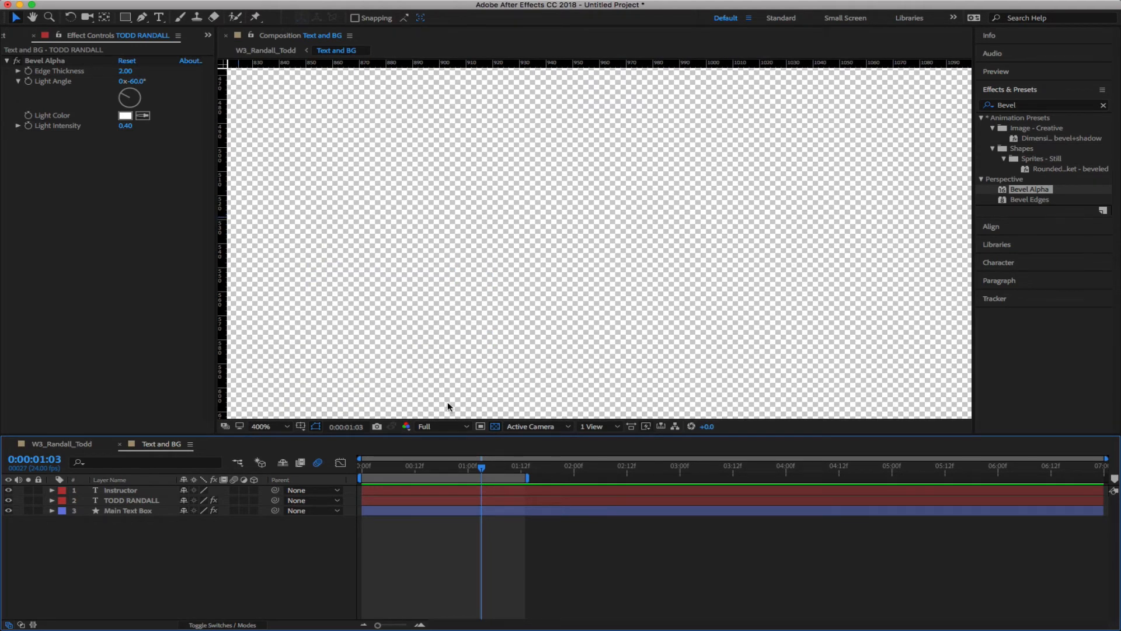
pyautogui.press('space')
pyautogui.moveTo(408, 356); pyautogui.dragTo(642, 80)
pyautogui.moveTo(443, 351); pyautogui.dragTo(628, 211)
pyautogui.moveTo(478, 385); pyautogui.dragTo(673, 170)
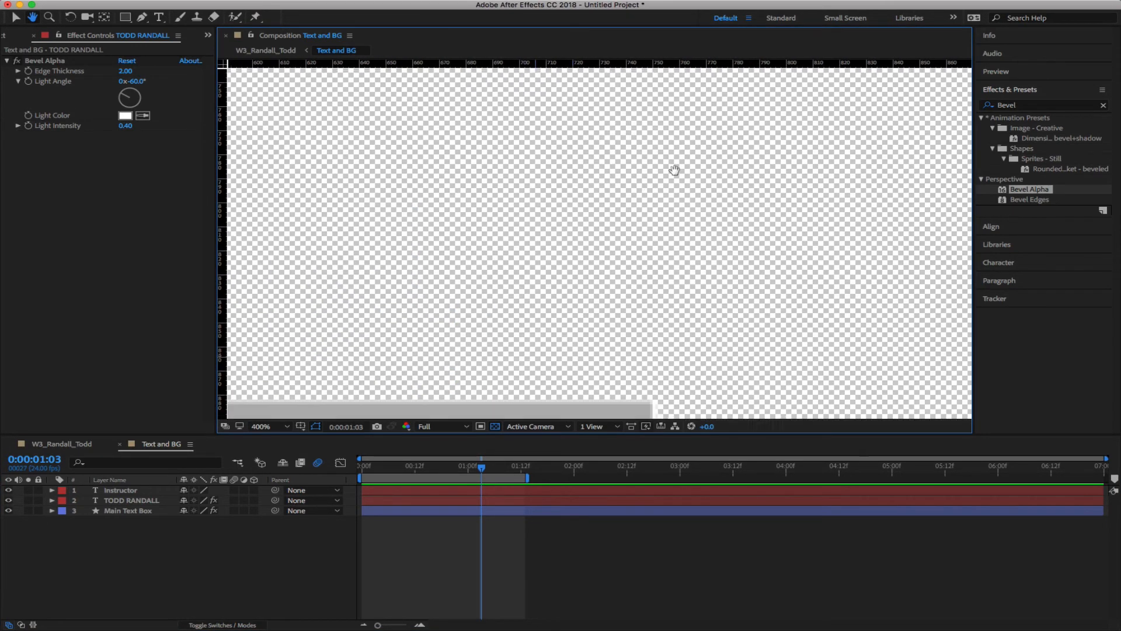
pyautogui.moveTo(519, 409); pyautogui.dragTo(671, 220)
pyautogui.moveTo(422, 284); pyautogui.dragTo(751, 293)
pyautogui.moveTo(391, 322); pyautogui.dragTo(676, 328)
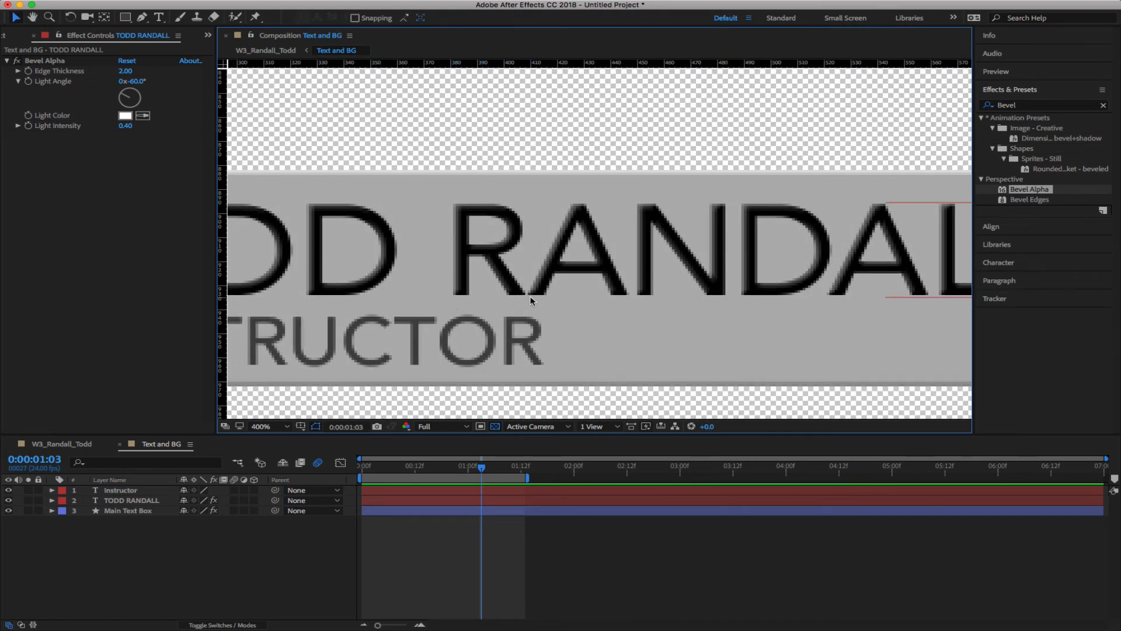
pyautogui.click(125, 71)
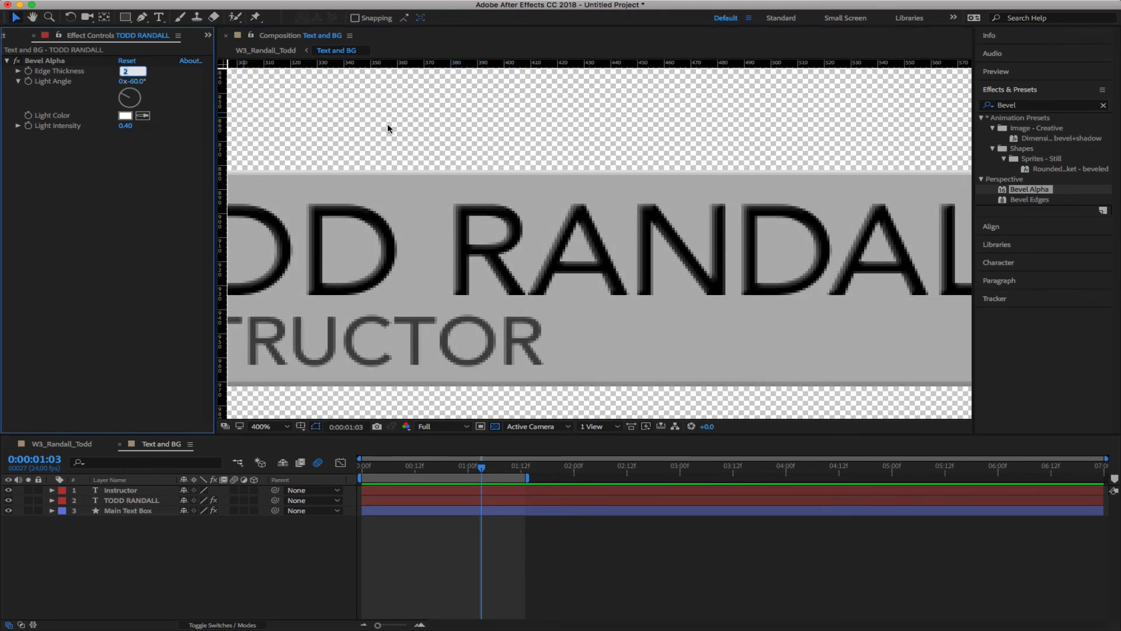
pyautogui.write('1')
pyautogui.press('Return')
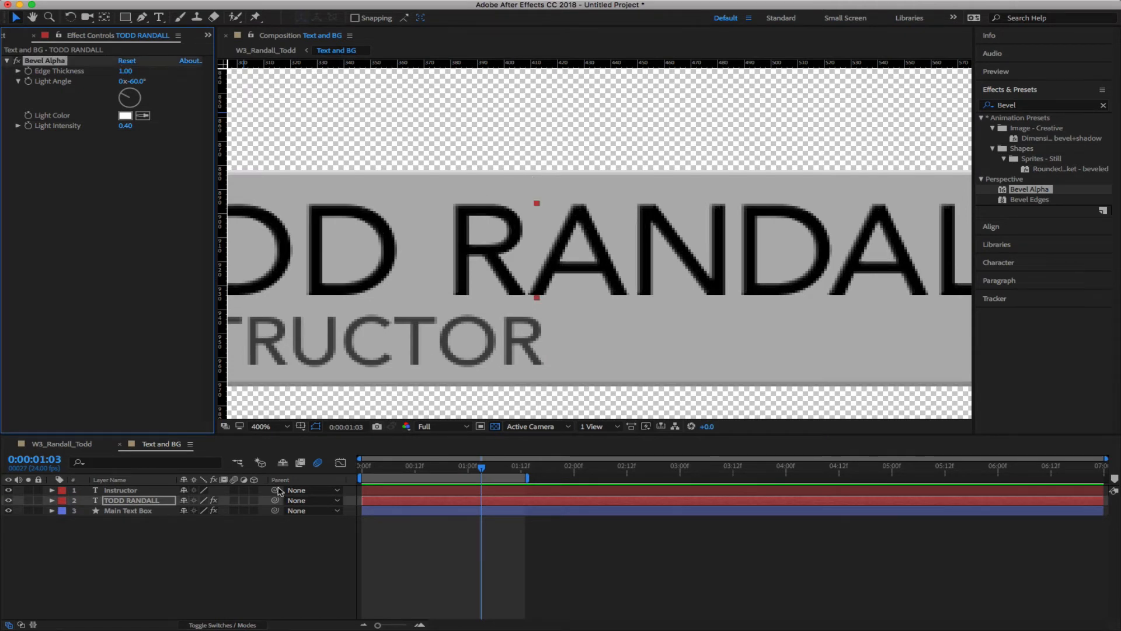
pyautogui.click(238, 551)
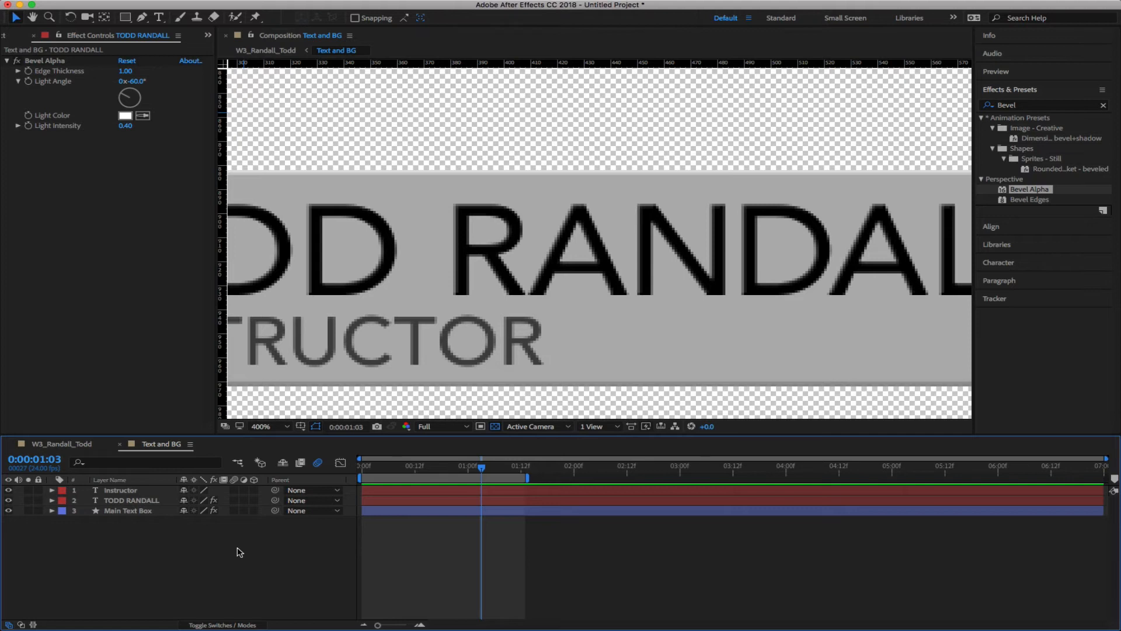
pyautogui.click(125, 510)
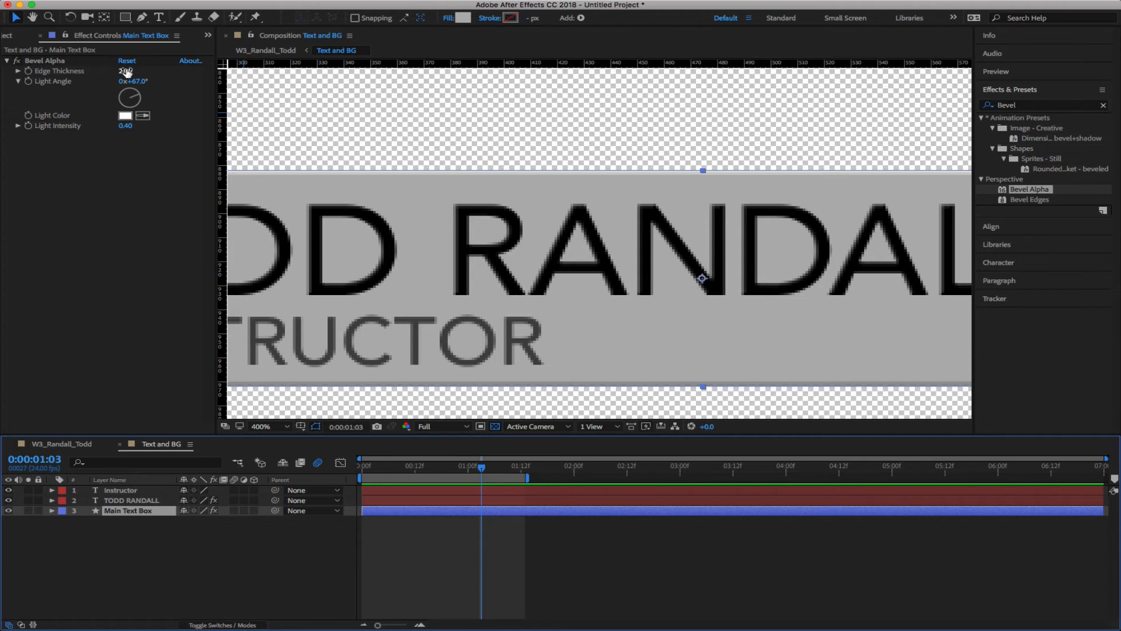
pyautogui.moveTo(125, 70); pyautogui.dragTo(179, 74)
pyautogui.click(200, 563)
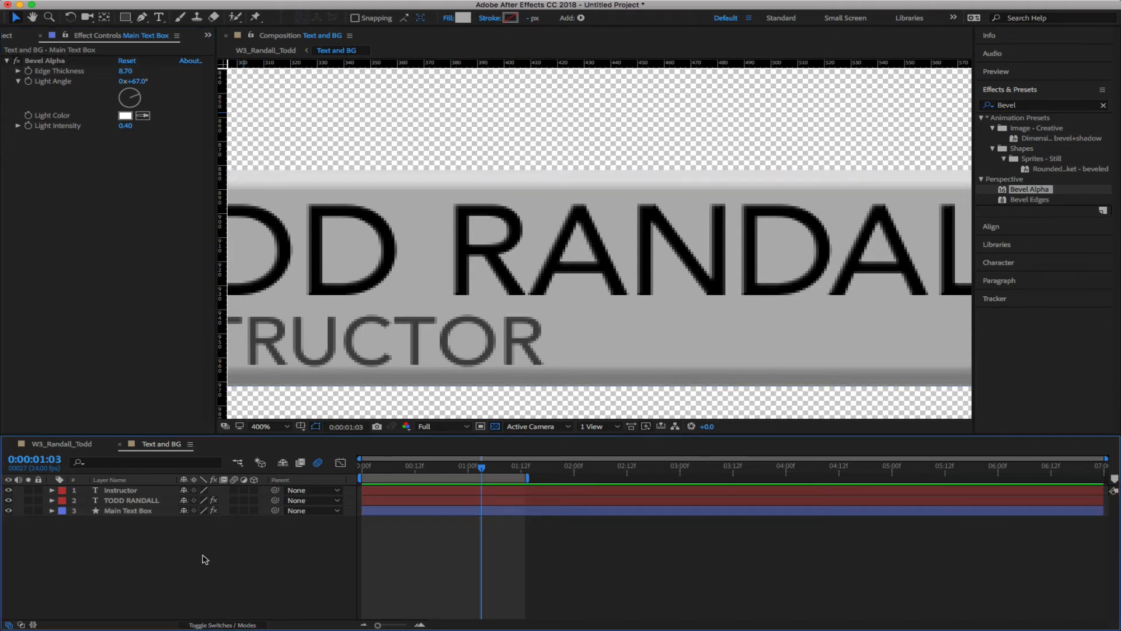
pyautogui.scroll(-2, 607, 252)
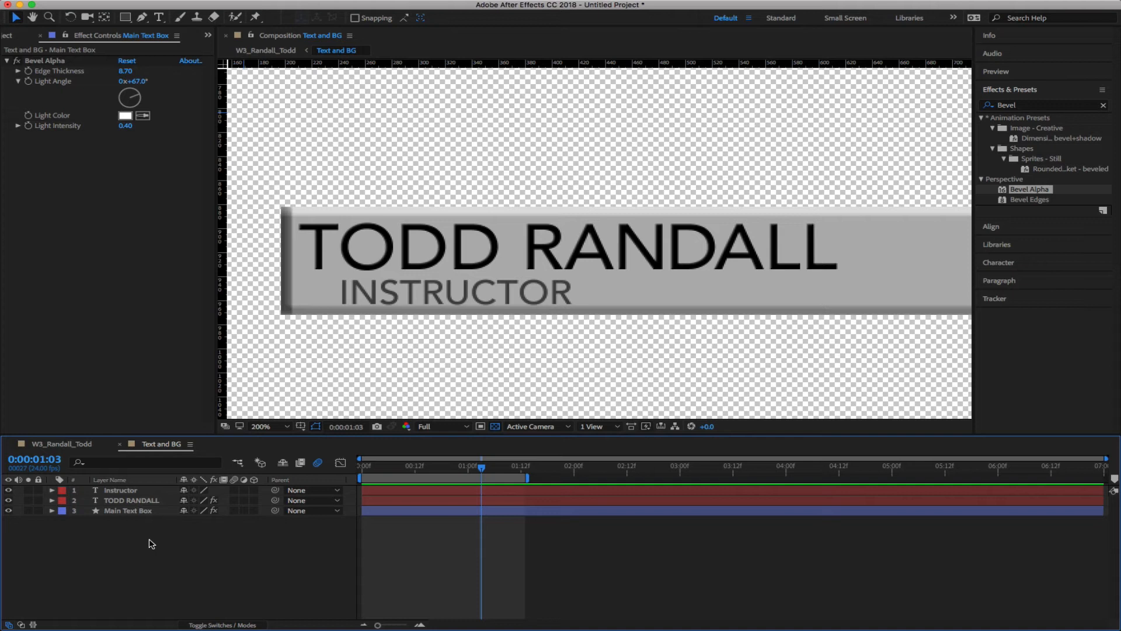
pyautogui.scroll(-2, 275, 355)
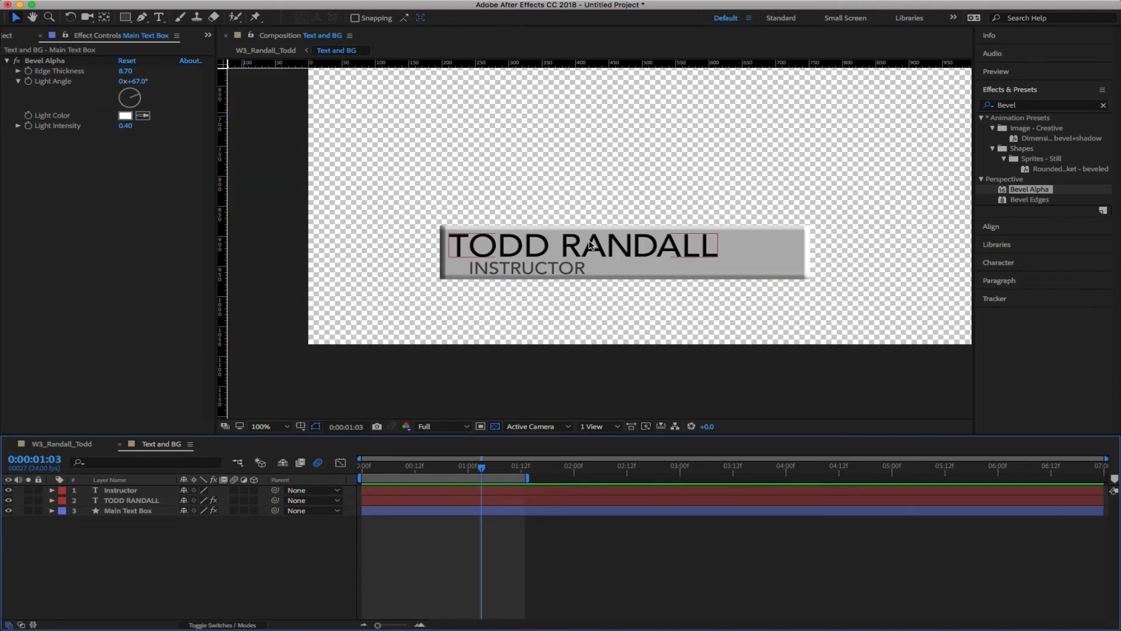
pyautogui.click(125, 71)
pyautogui.write('2')
pyautogui.press('Return')
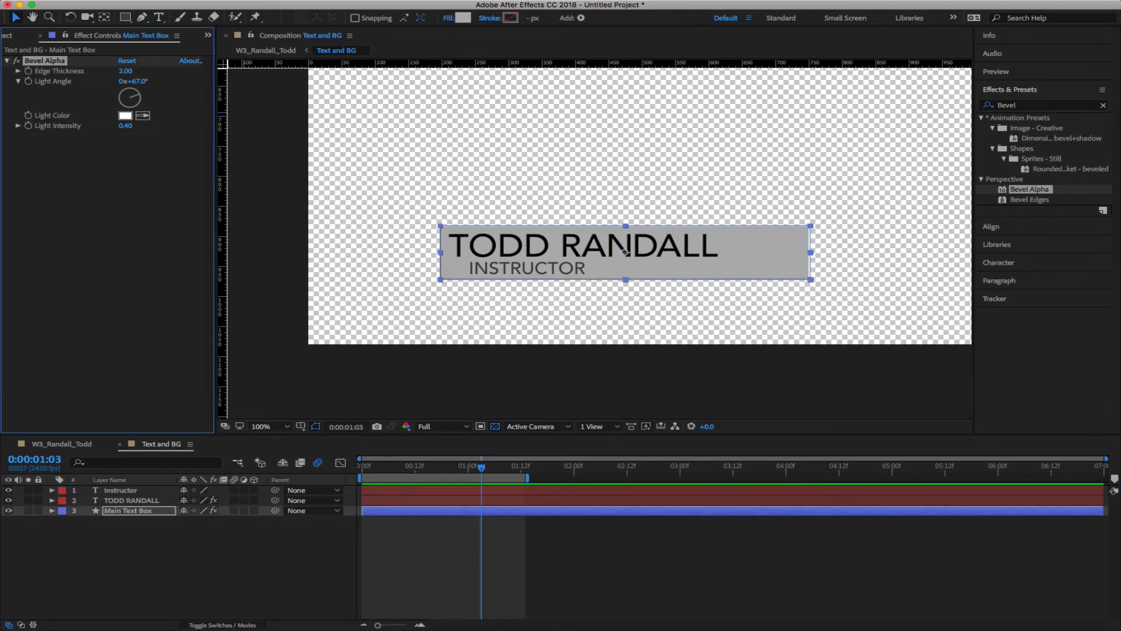
pyautogui.click(74, 587)
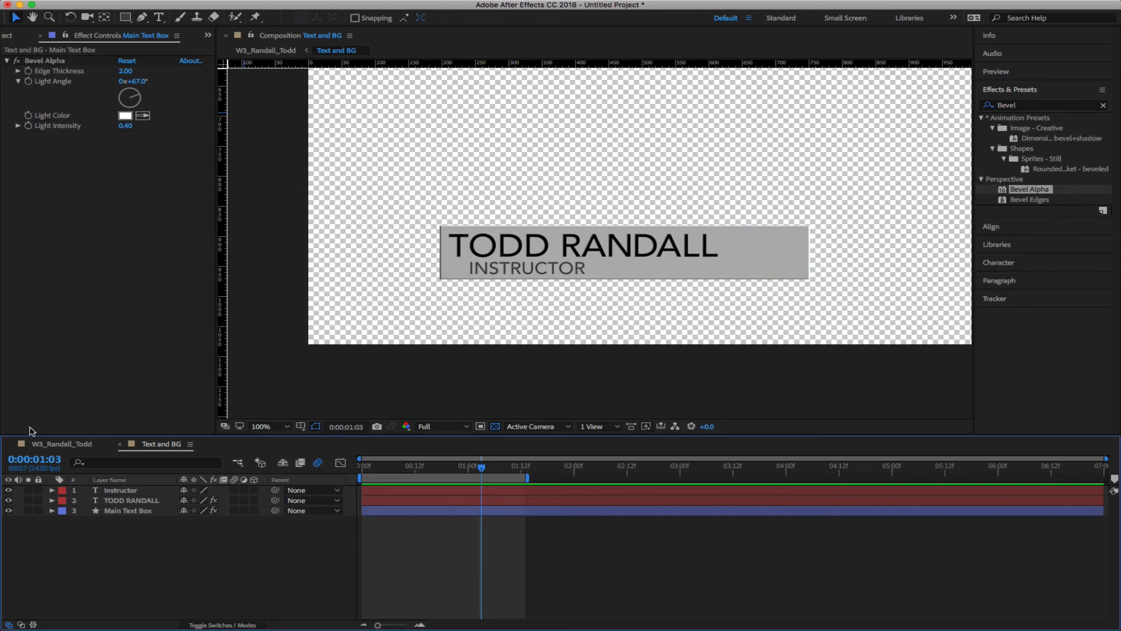
pyautogui.click(50, 445)
pyautogui.click(248, 569)
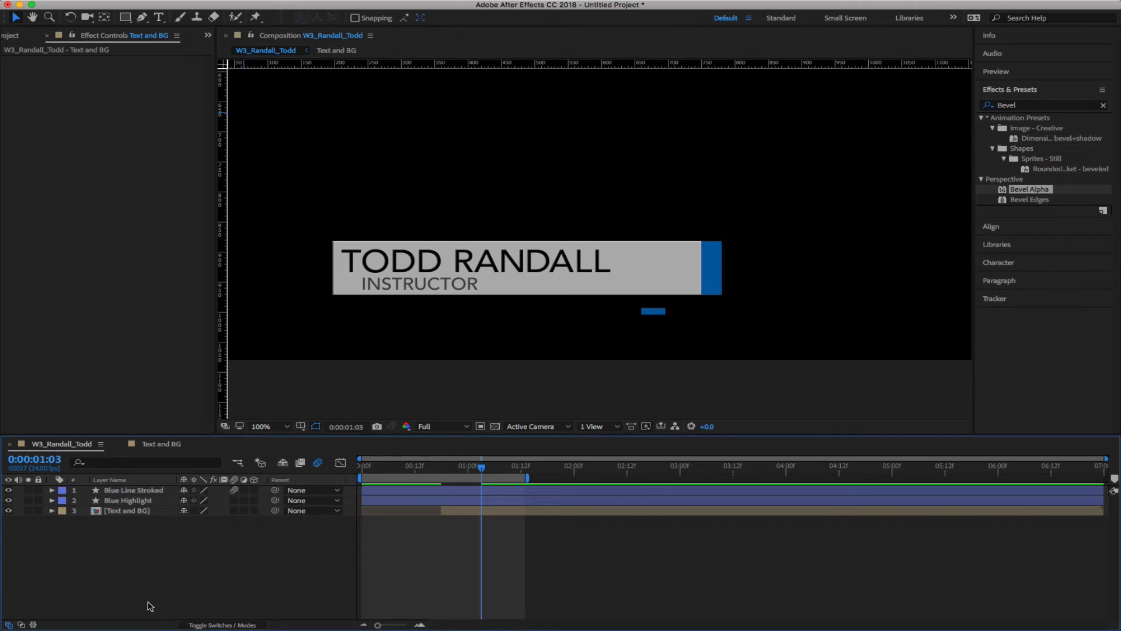
# Copy the Main Text Box's Bevel Alpha and paste it onto the Blue Highlight layer
pyautogui.doubleClick(105, 512)
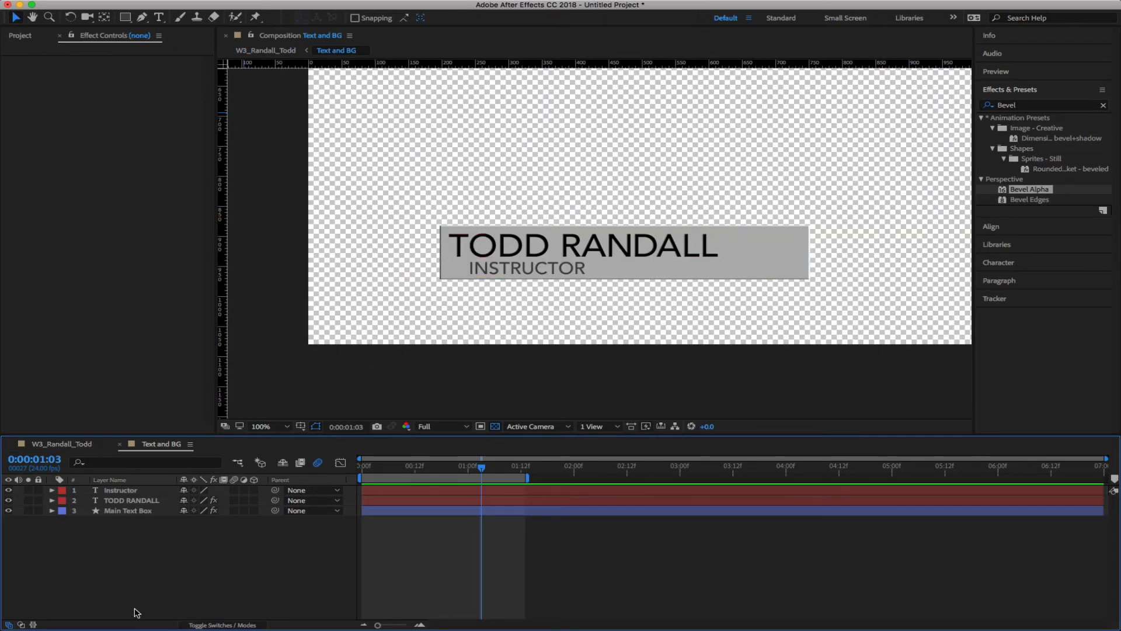
pyautogui.click(119, 510)
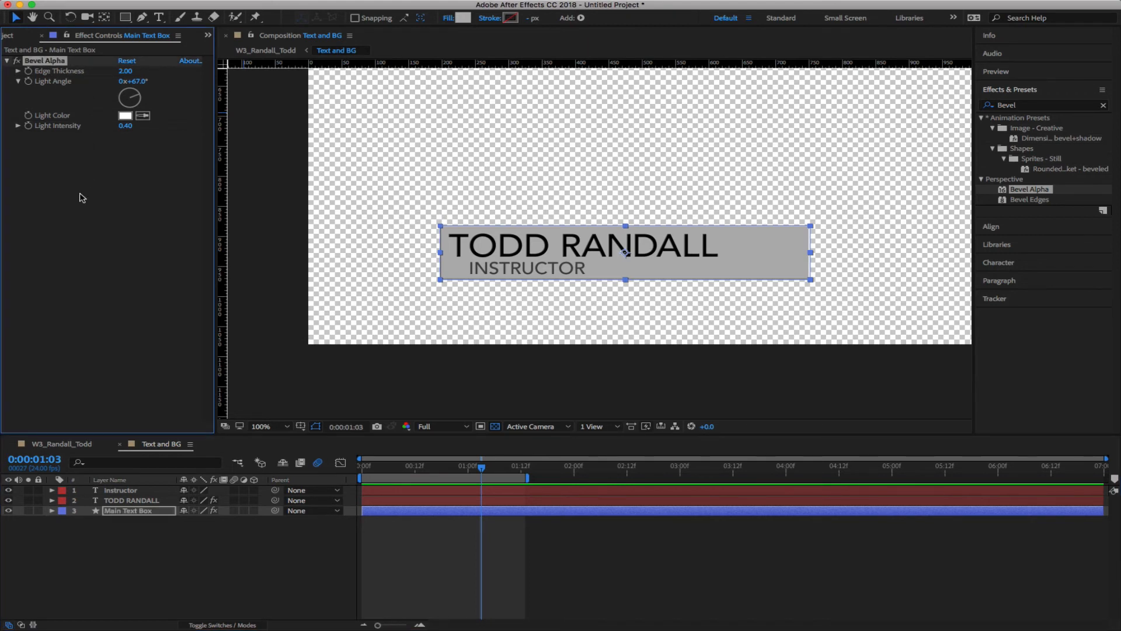
pyautogui.click(54, 447)
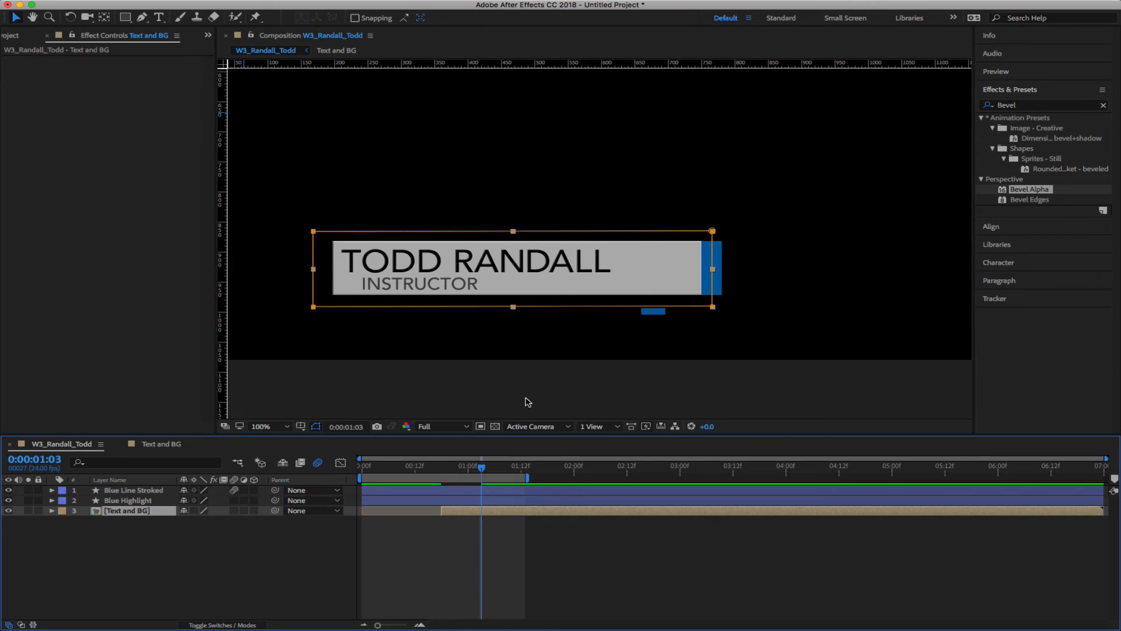
pyautogui.click(126, 501)
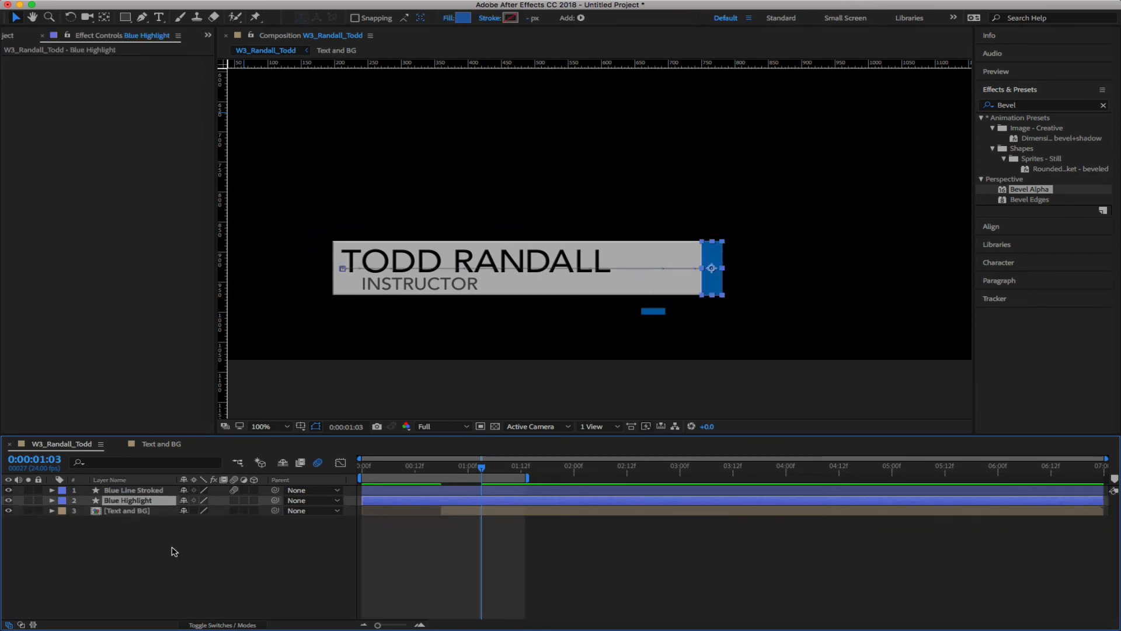
pyautogui.press('super+v')
pyautogui.click(165, 564)
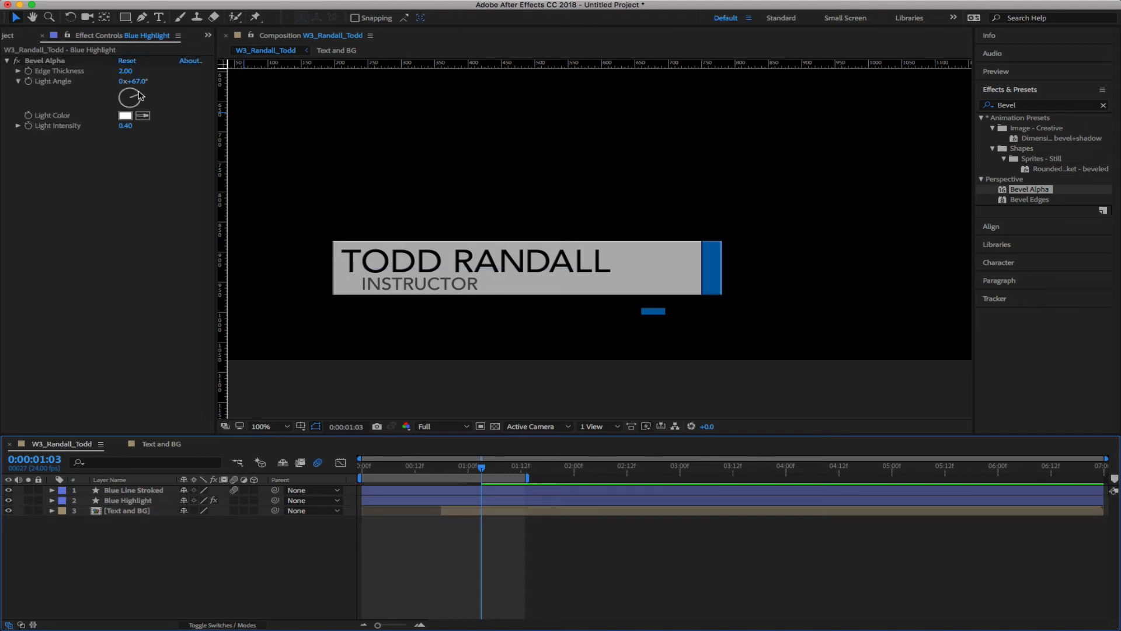
# Set the Blue Highlight bevel to a 32° light angle and 0.20 intensity, then preview
pyautogui.moveTo(140, 96); pyautogui.dragTo(135, 94)
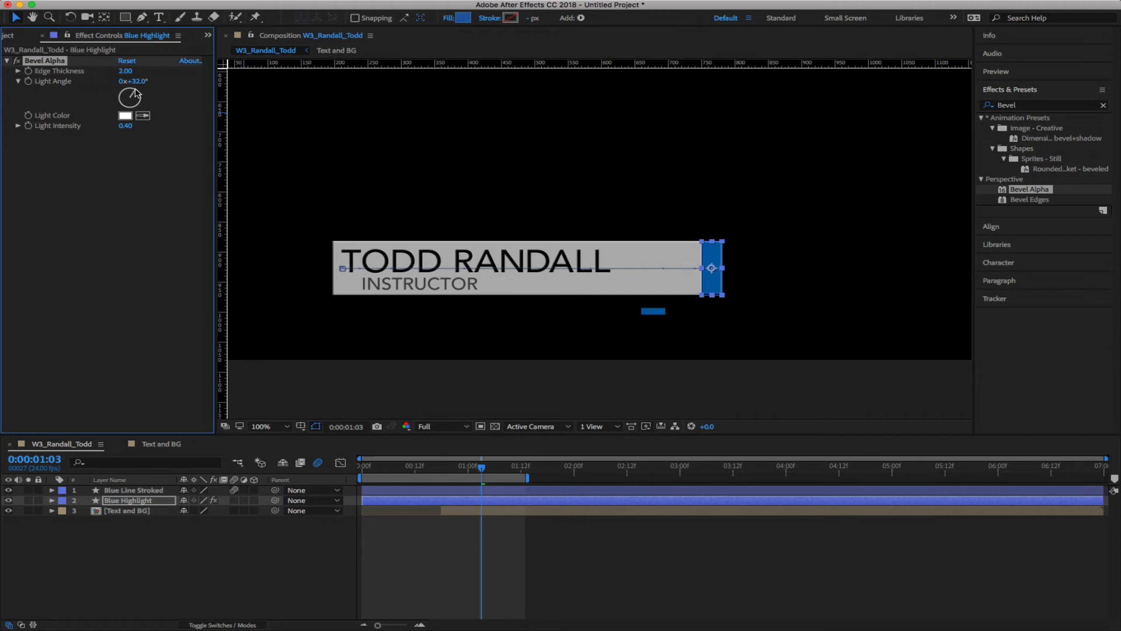
pyautogui.click(217, 568)
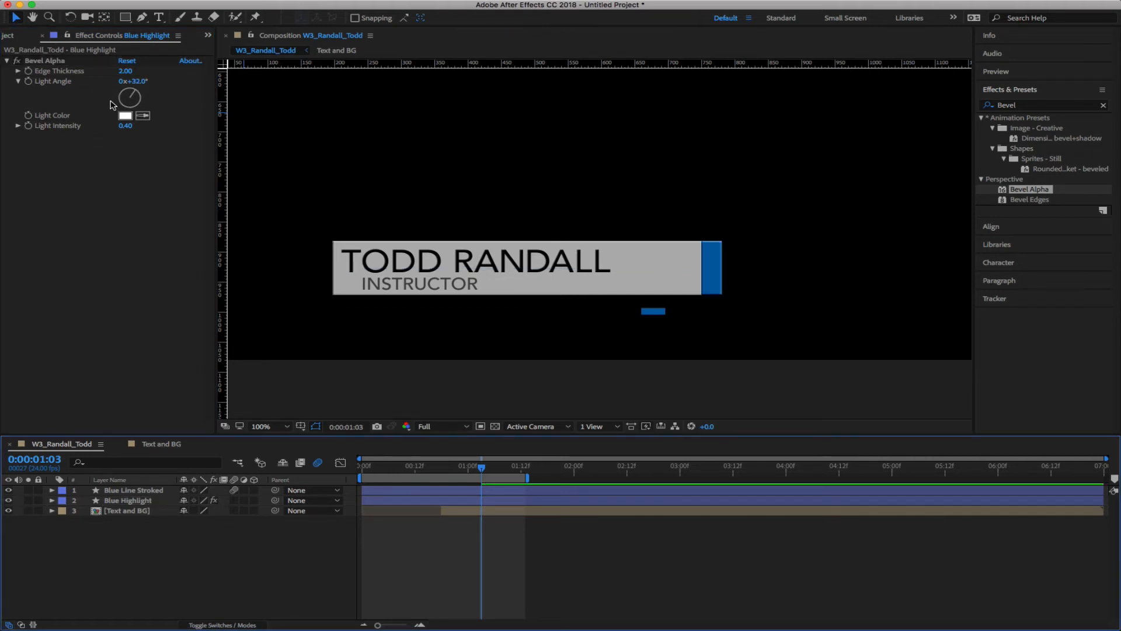
pyautogui.click(126, 128)
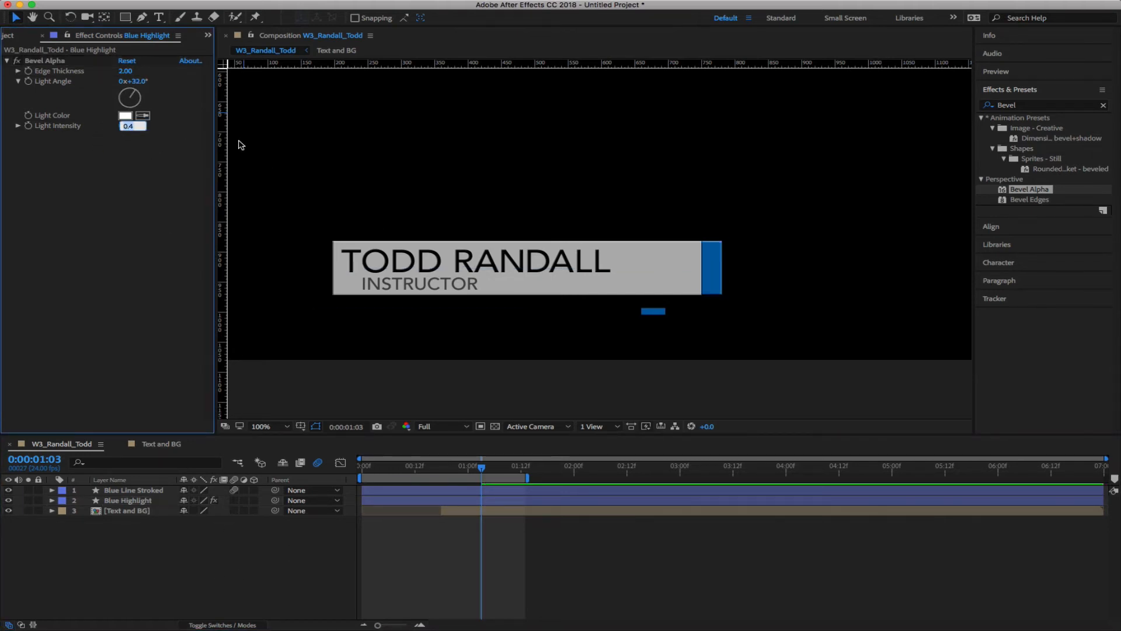
pyautogui.write('0.2')
pyautogui.press('Return')
pyautogui.click(277, 599)
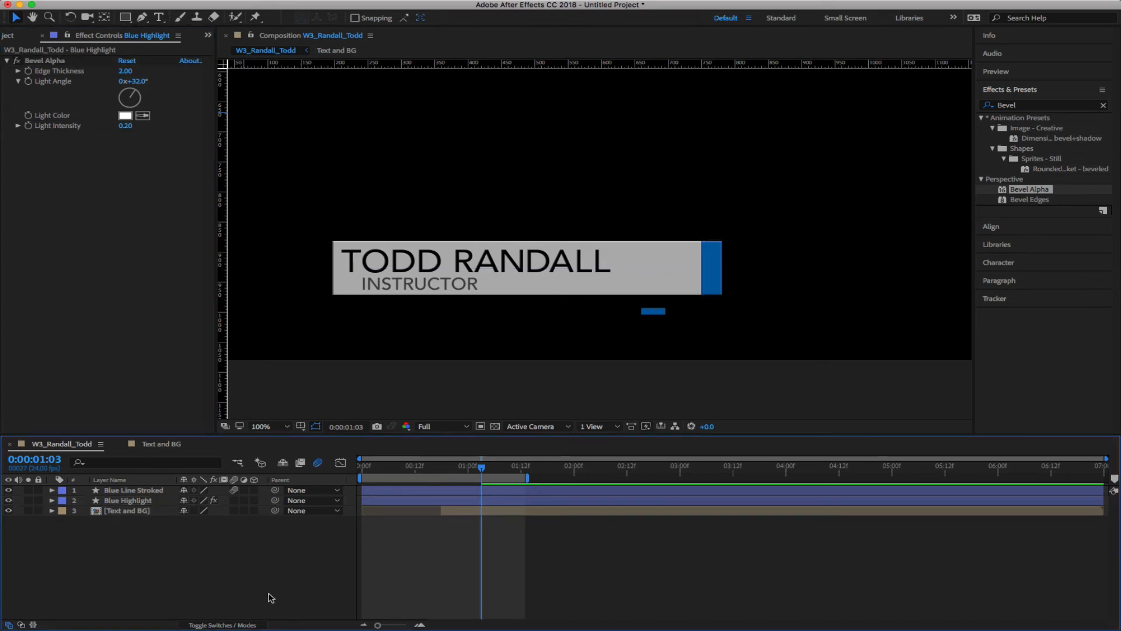
pyautogui.press('space')
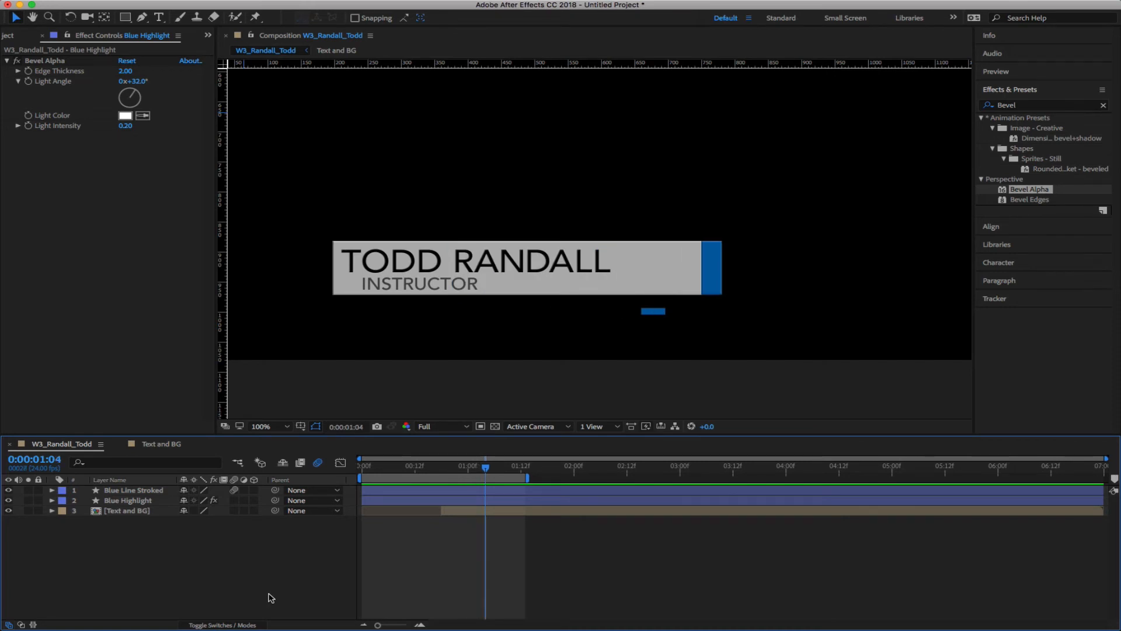
pyautogui.click(163, 445)
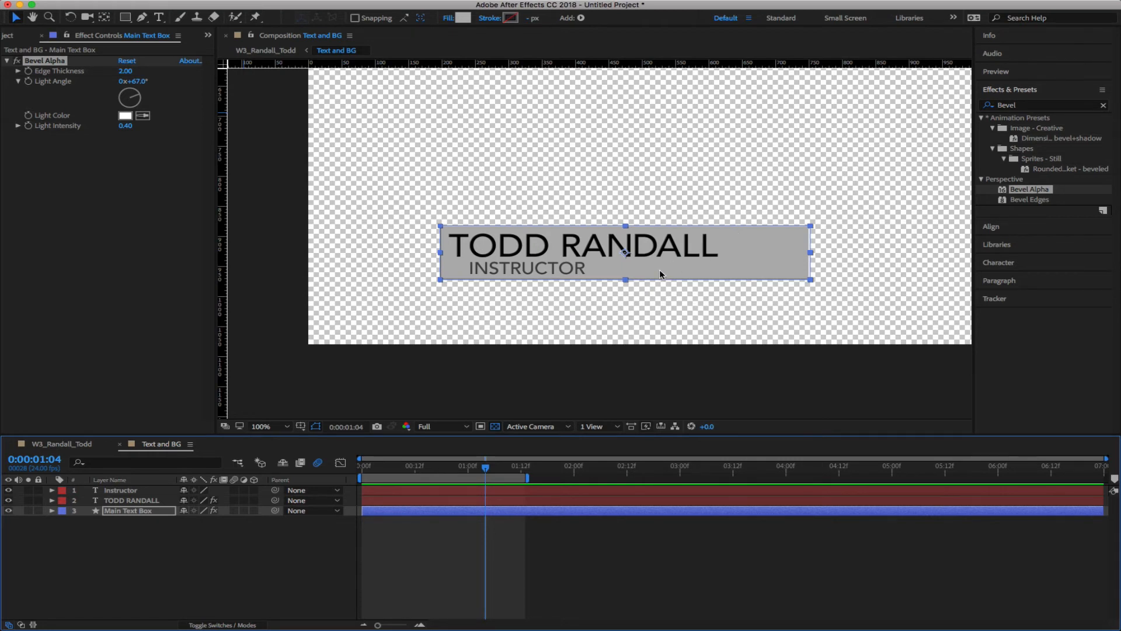
# Reveal the Text and BG layer's mask keyframes and move time to the first one, 0:00:00:18
pyautogui.click(79, 444)
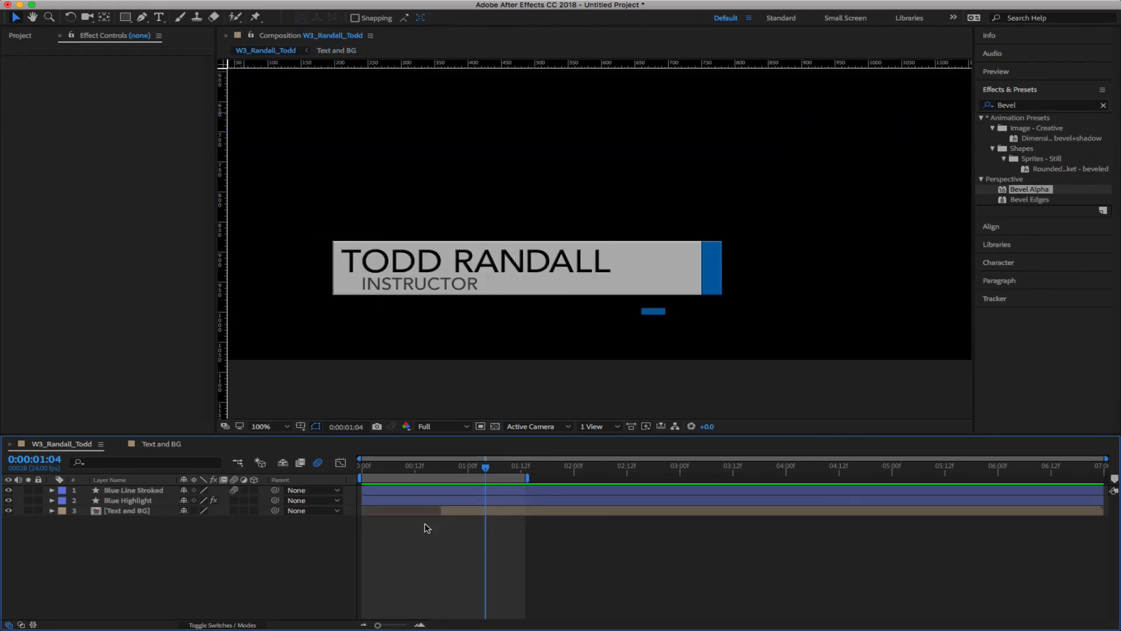
pyautogui.click(132, 513)
pyautogui.press('m')
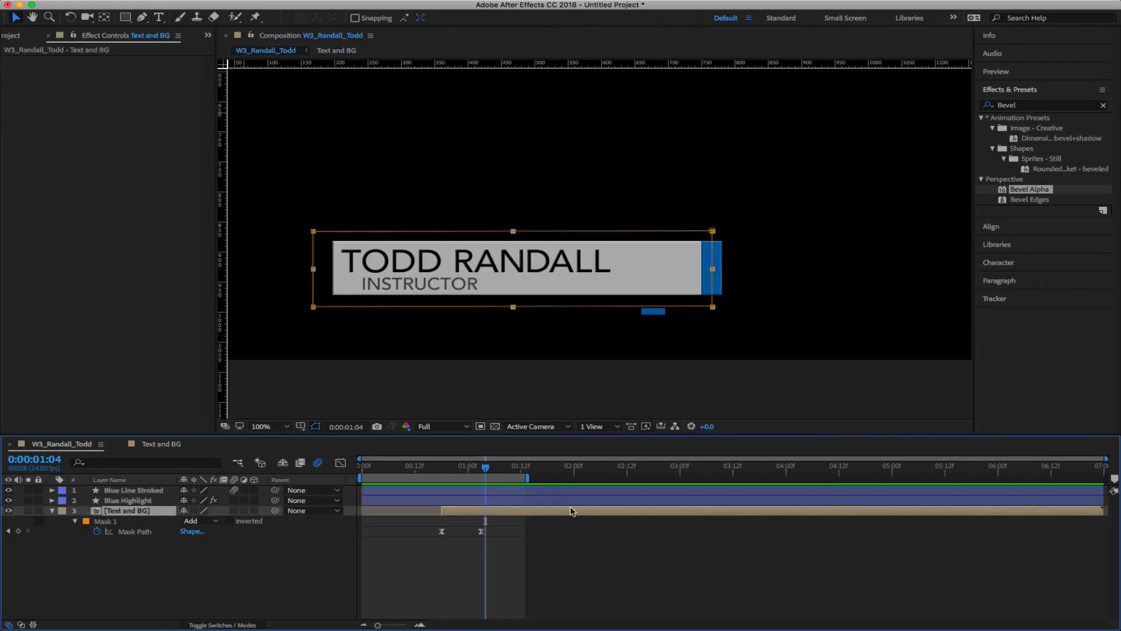
pyautogui.click(481, 468)
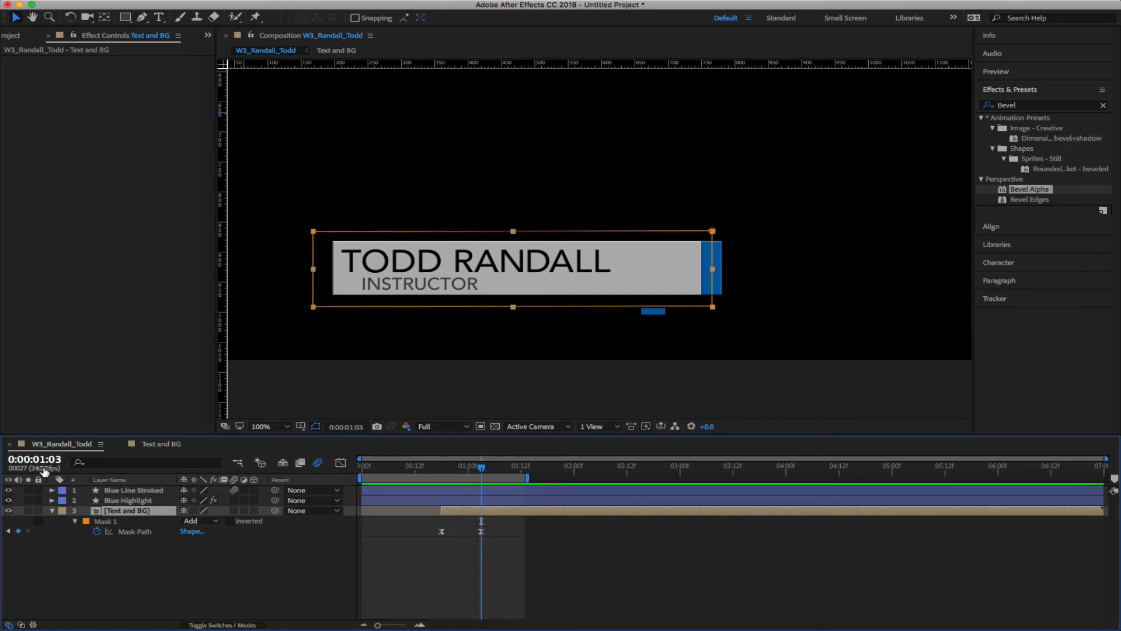
pyautogui.moveTo(482, 470); pyautogui.dragTo(441, 469)
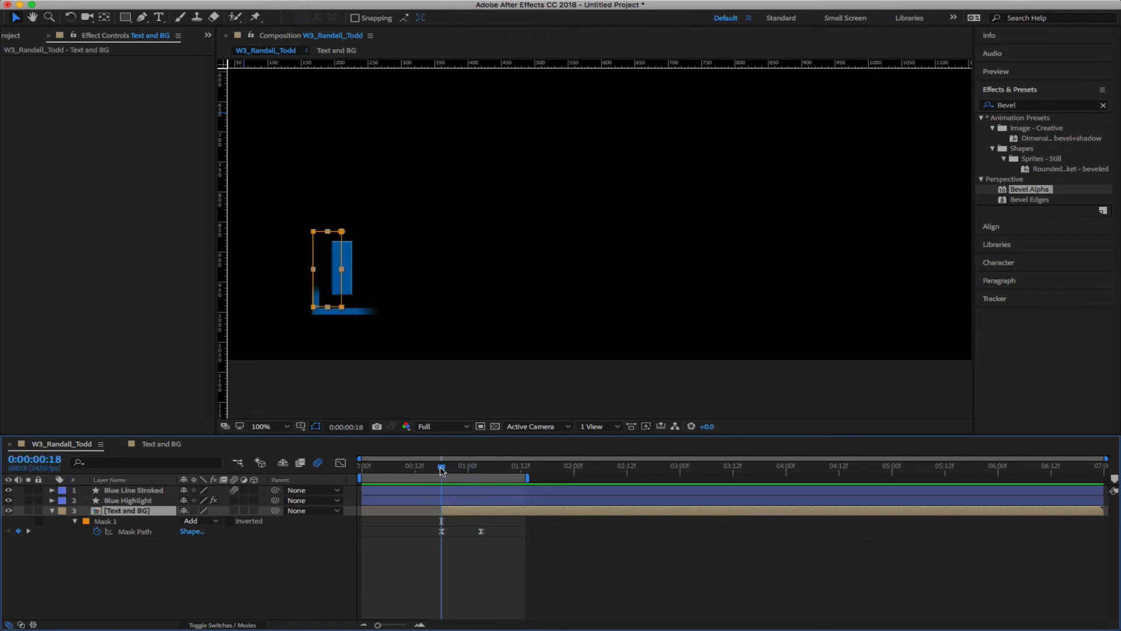
pyautogui.click(157, 446)
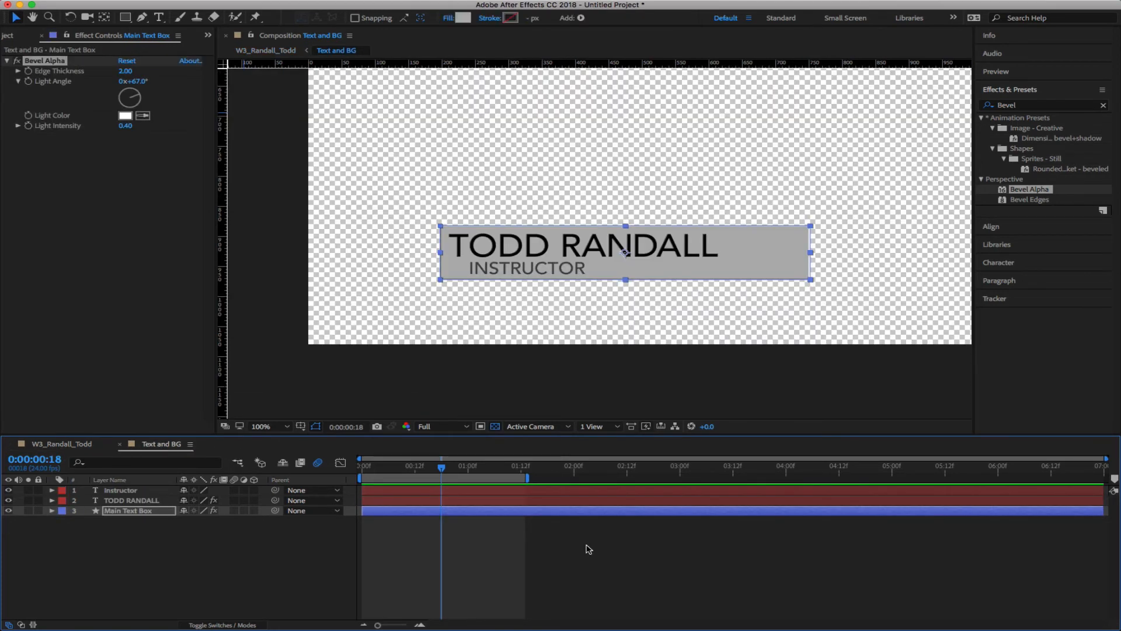
pyautogui.click(63, 445)
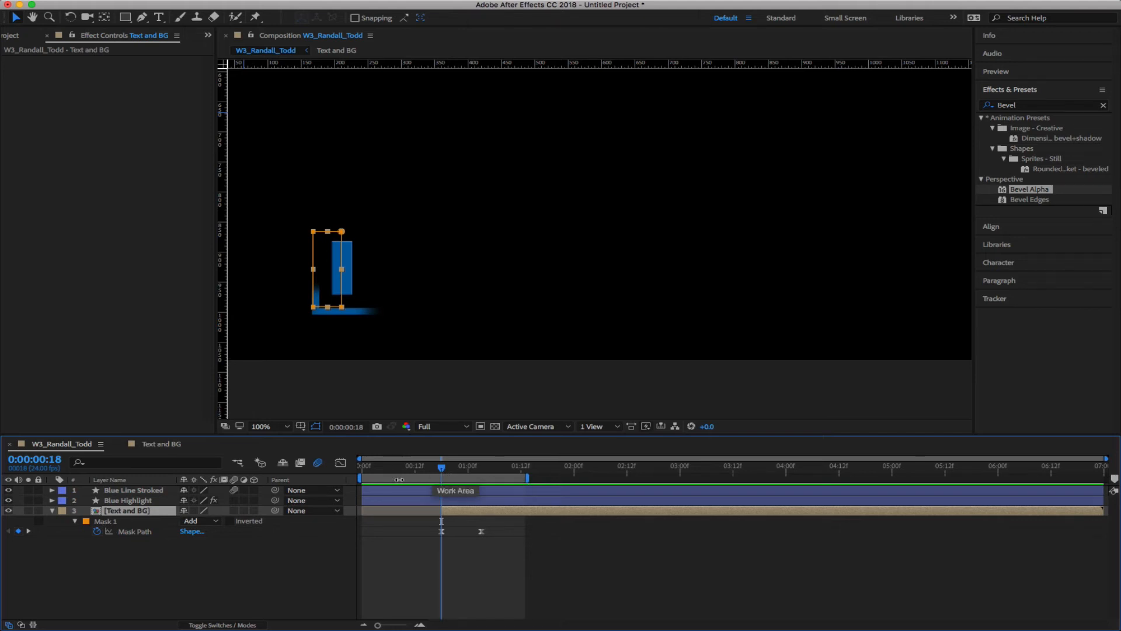
pyautogui.click(159, 446)
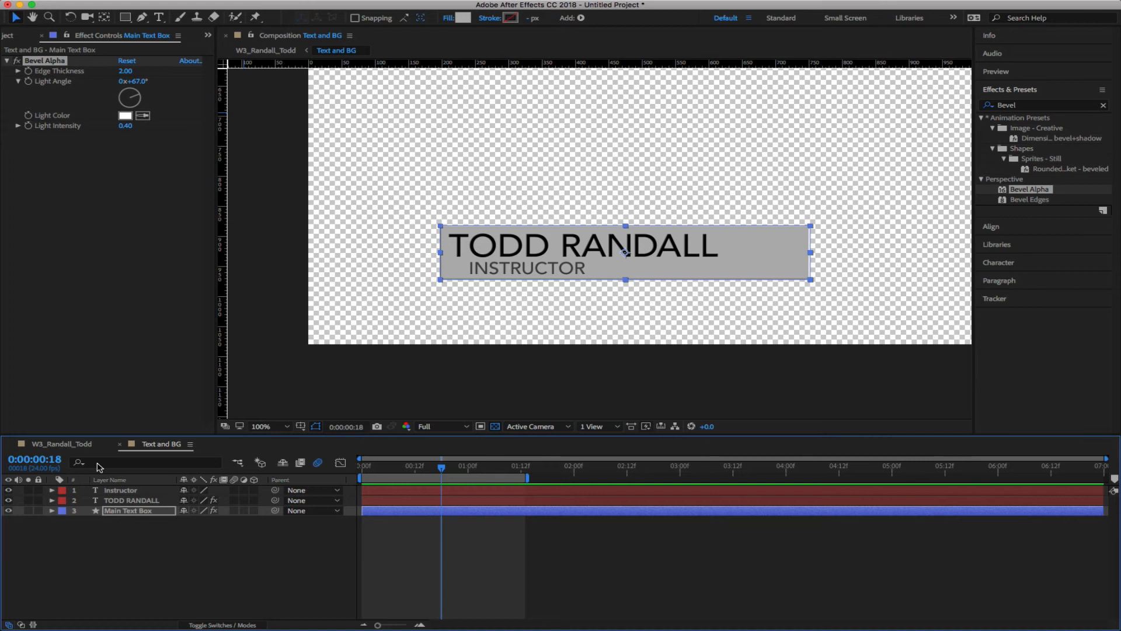
pyautogui.click(120, 500)
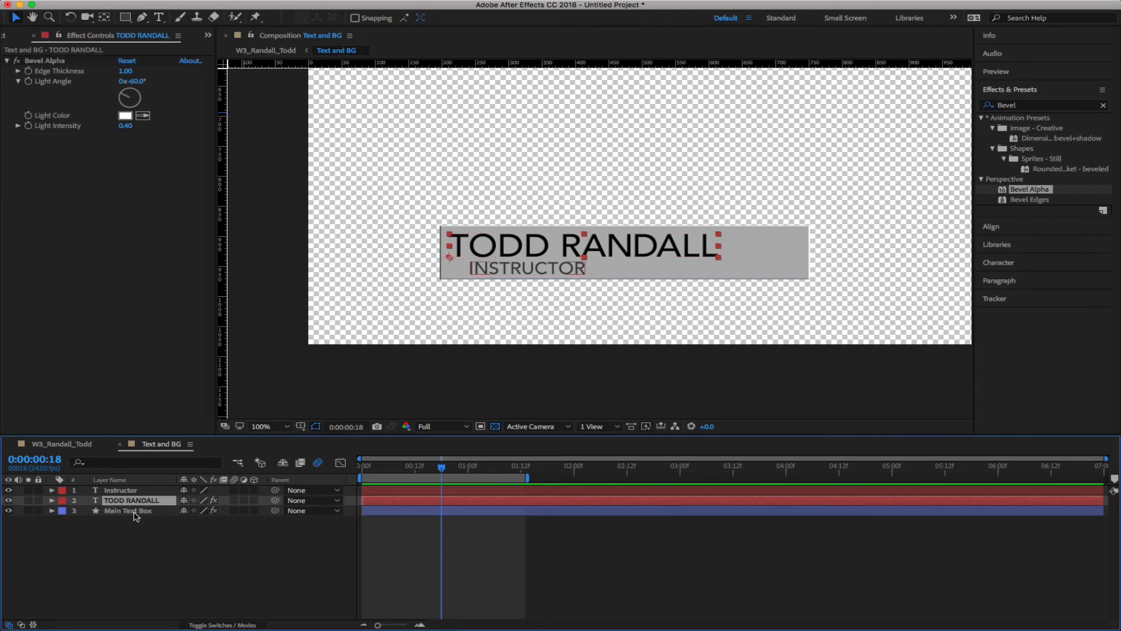
pyautogui.click(1103, 105)
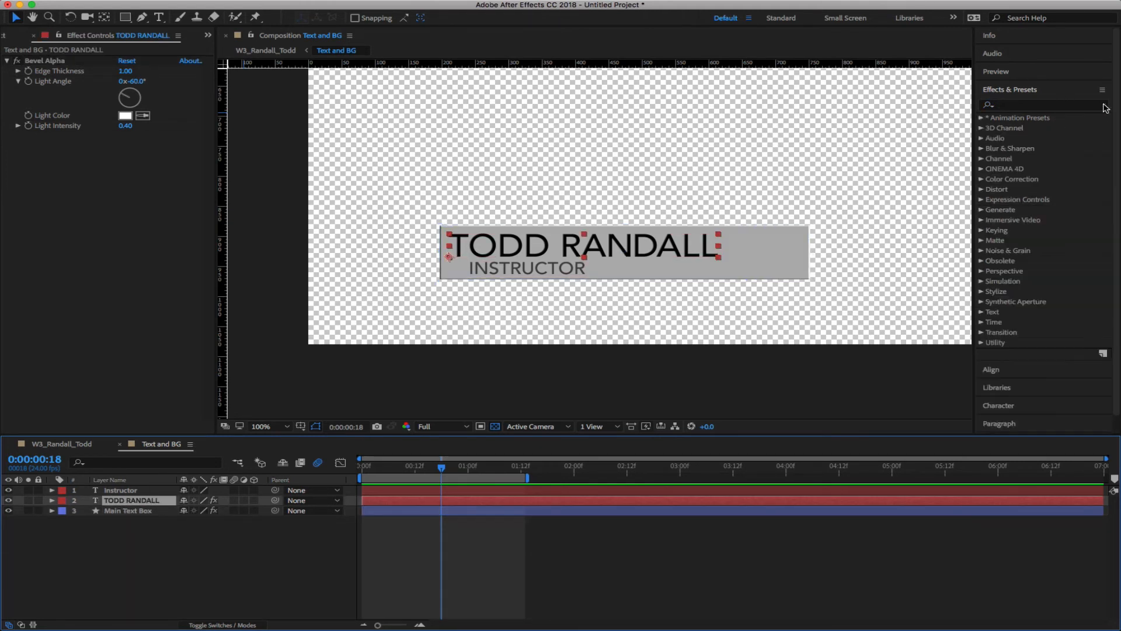
pyautogui.click(981, 118)
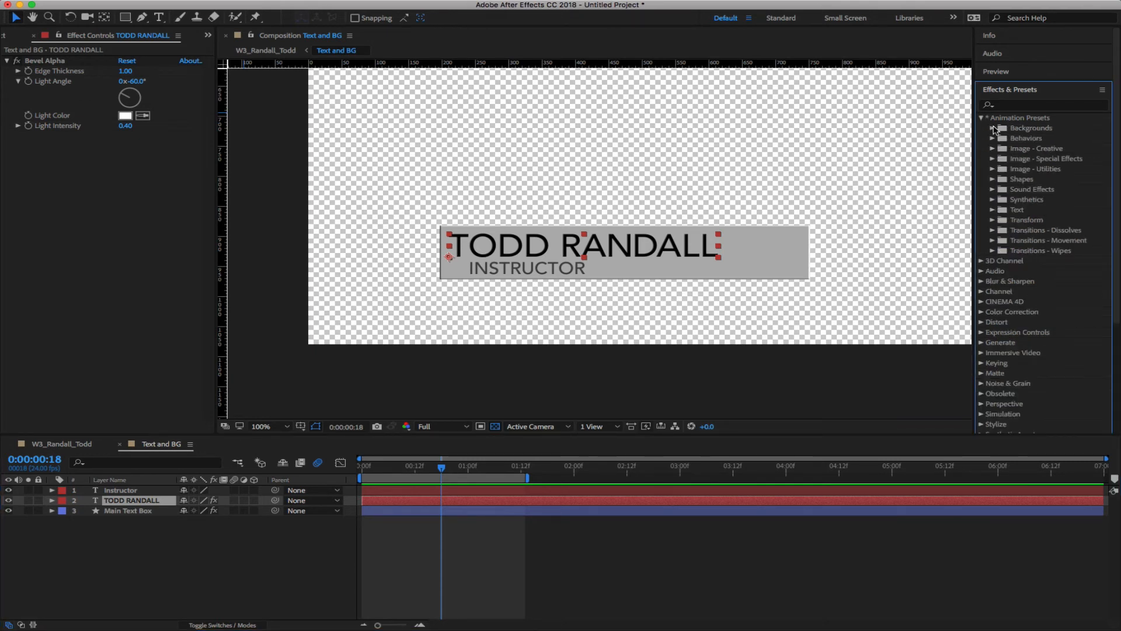
pyautogui.click(992, 210)
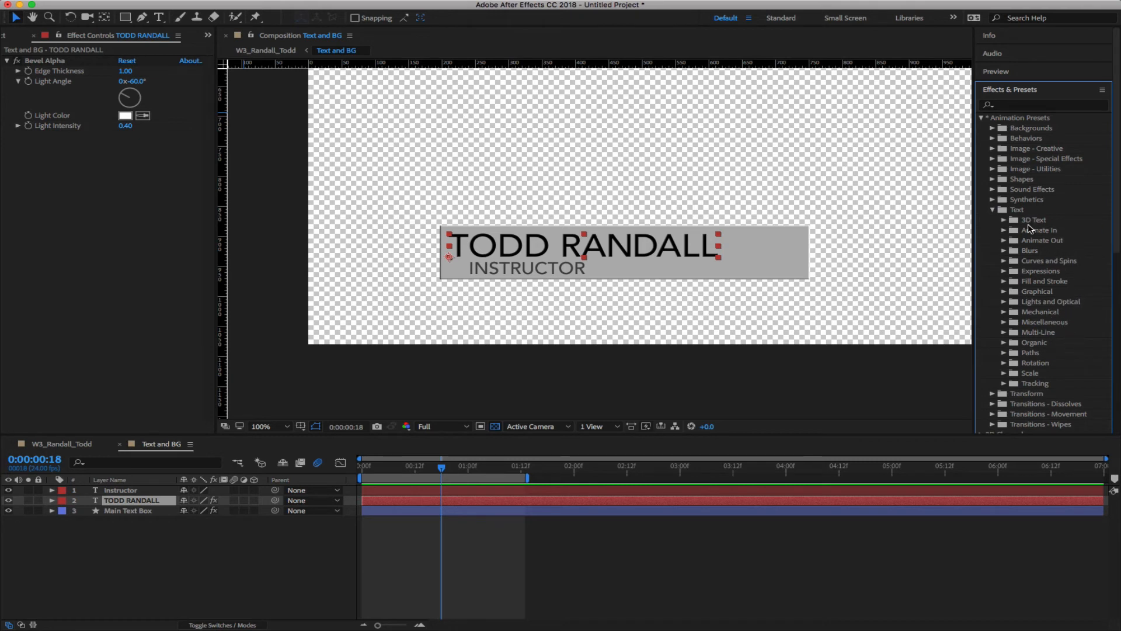
pyautogui.click(1003, 231)
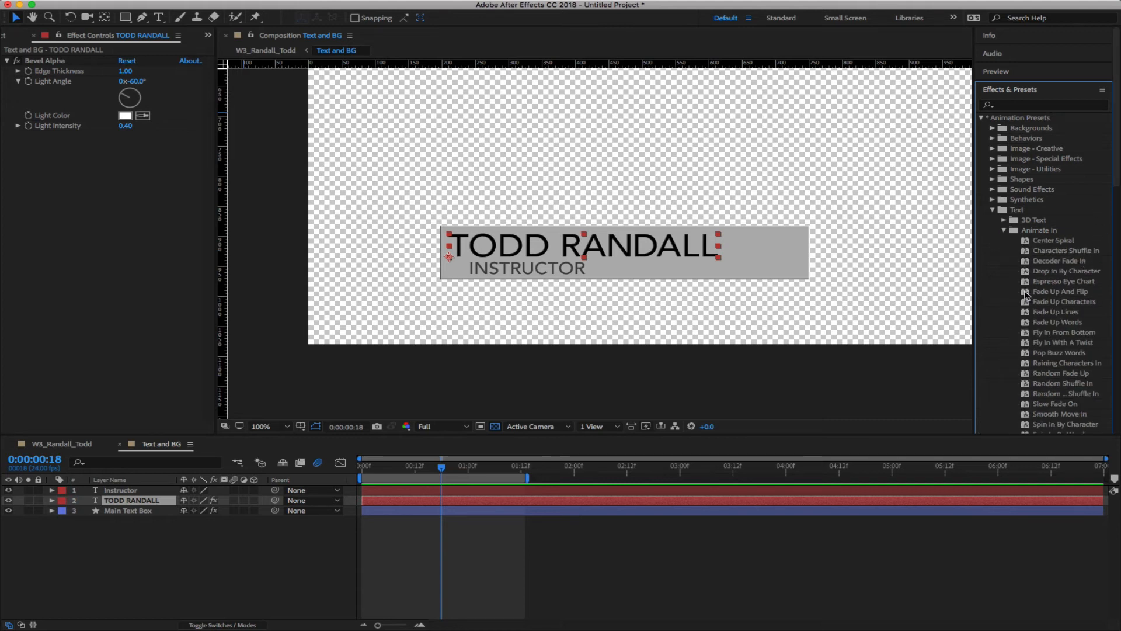
pyautogui.moveTo(1026, 293); pyautogui.dragTo(158, 501)
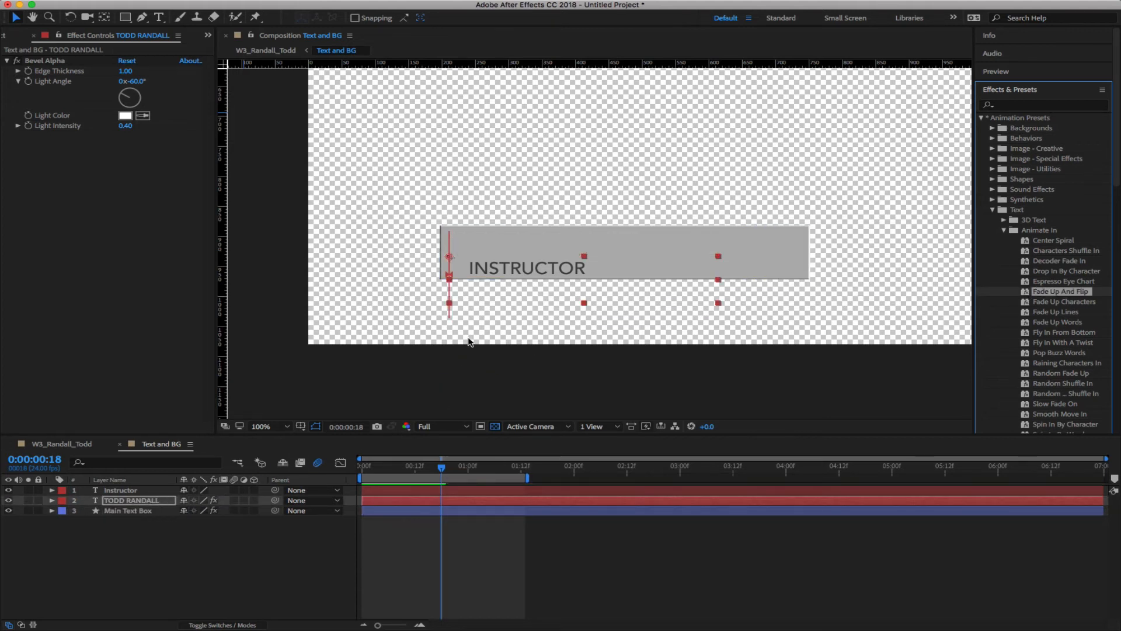
pyautogui.moveTo(446, 460); pyautogui.dragTo(518, 471)
pyautogui.press('super+z')
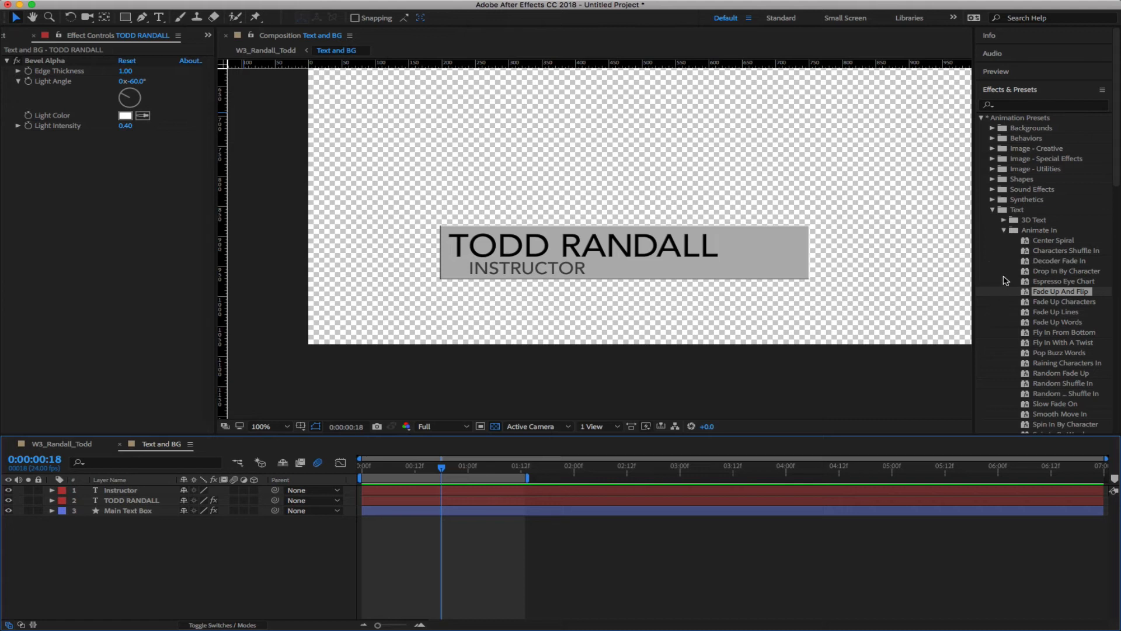
# Try and undo Characters Shuffle In, Spin In By Character and Slow Fade On on the name
pyautogui.moveTo(1027, 252); pyautogui.dragTo(155, 500)
pyautogui.moveTo(441, 467); pyautogui.dragTo(724, 485)
pyautogui.press('super+z')
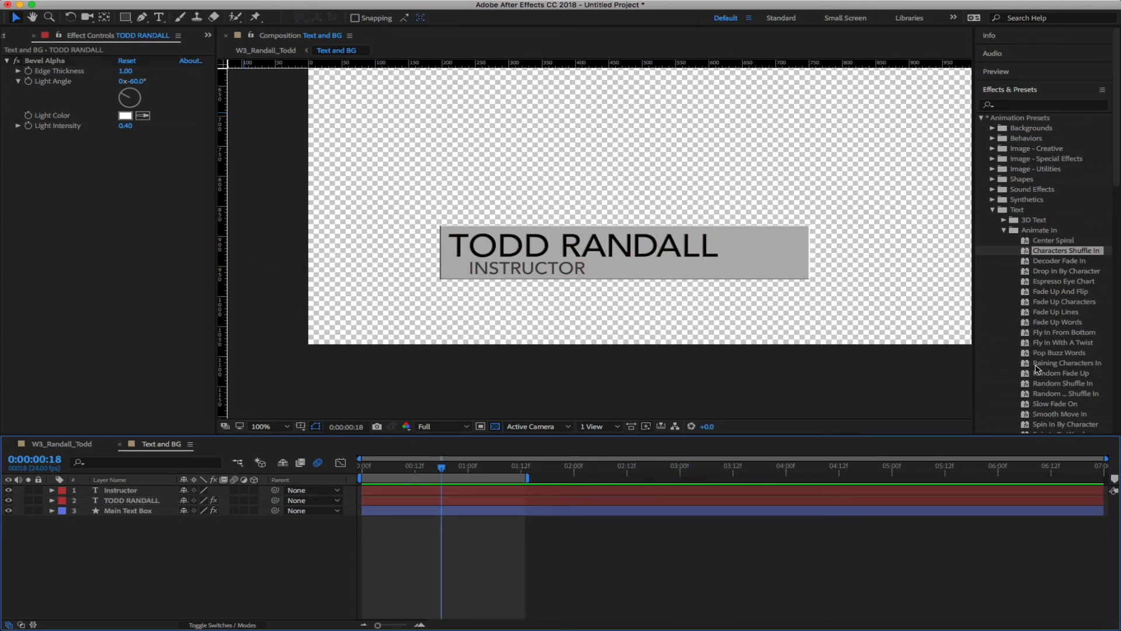
pyautogui.scroll(-3, 1067, 354)
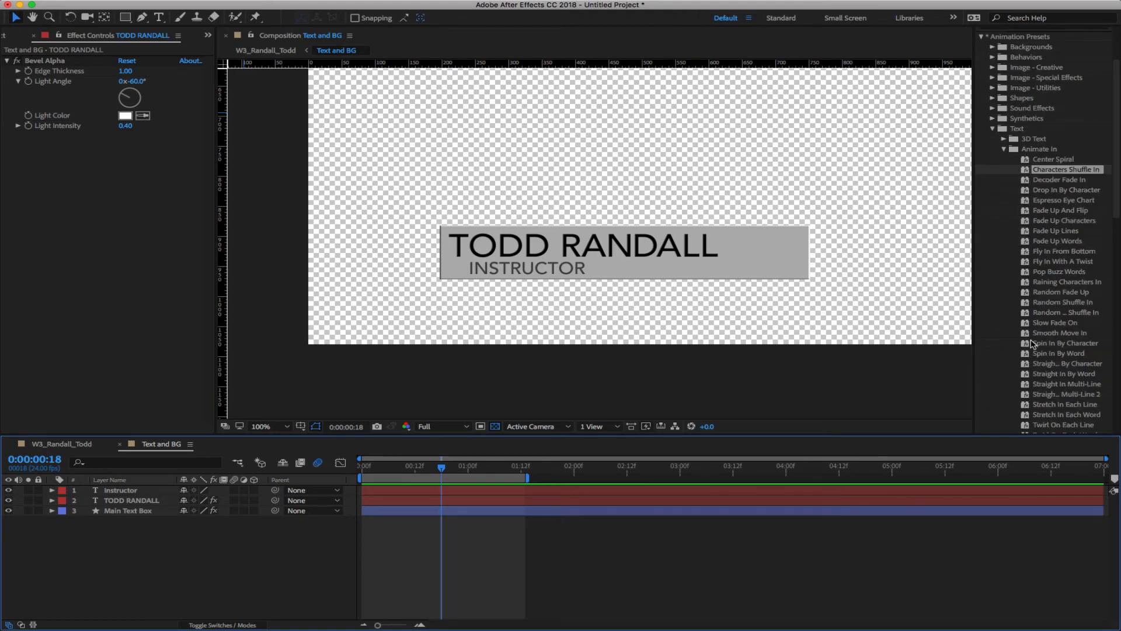
pyautogui.moveTo(1032, 344); pyautogui.dragTo(596, 467)
pyautogui.press('super+z')
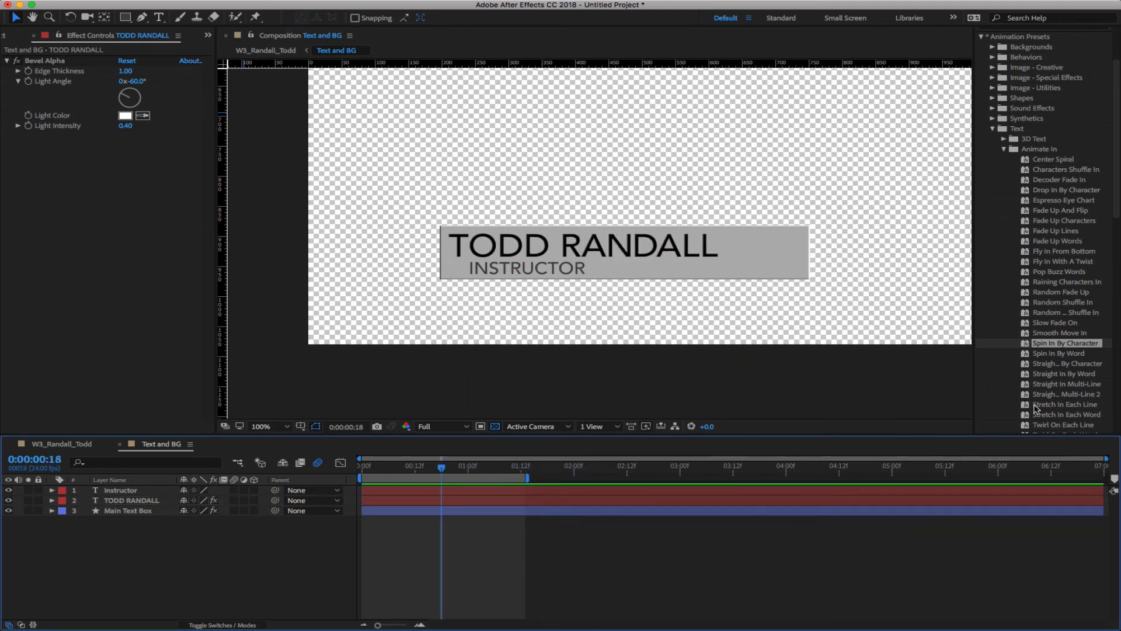
pyautogui.scroll(-4, 1078, 380)
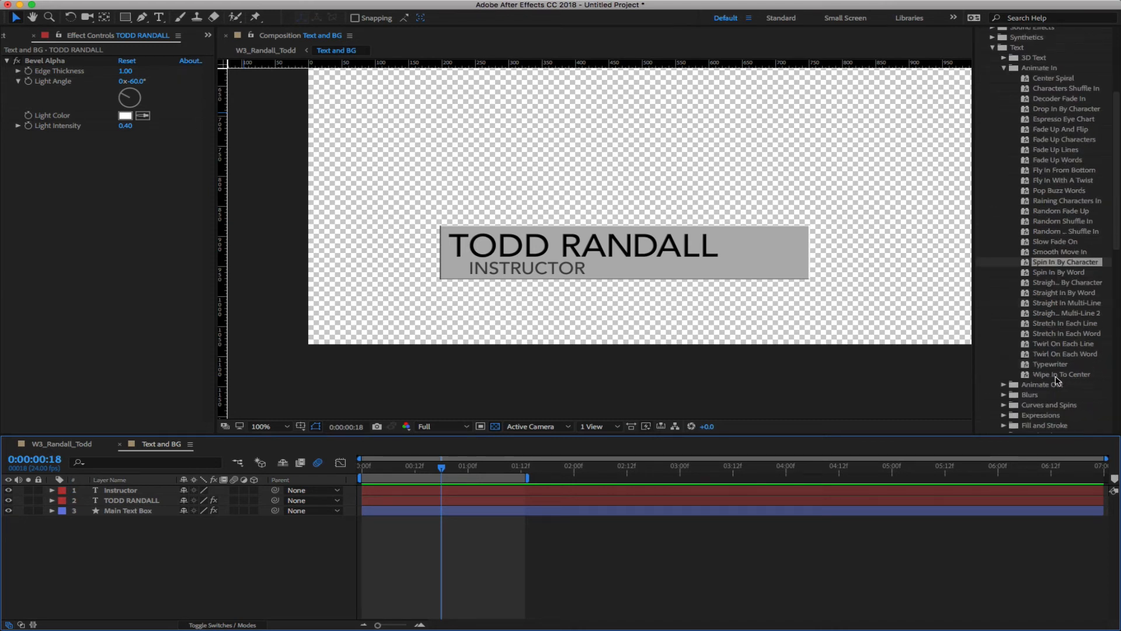
pyautogui.moveTo(972, 363); pyautogui.dragTo(930, 368)
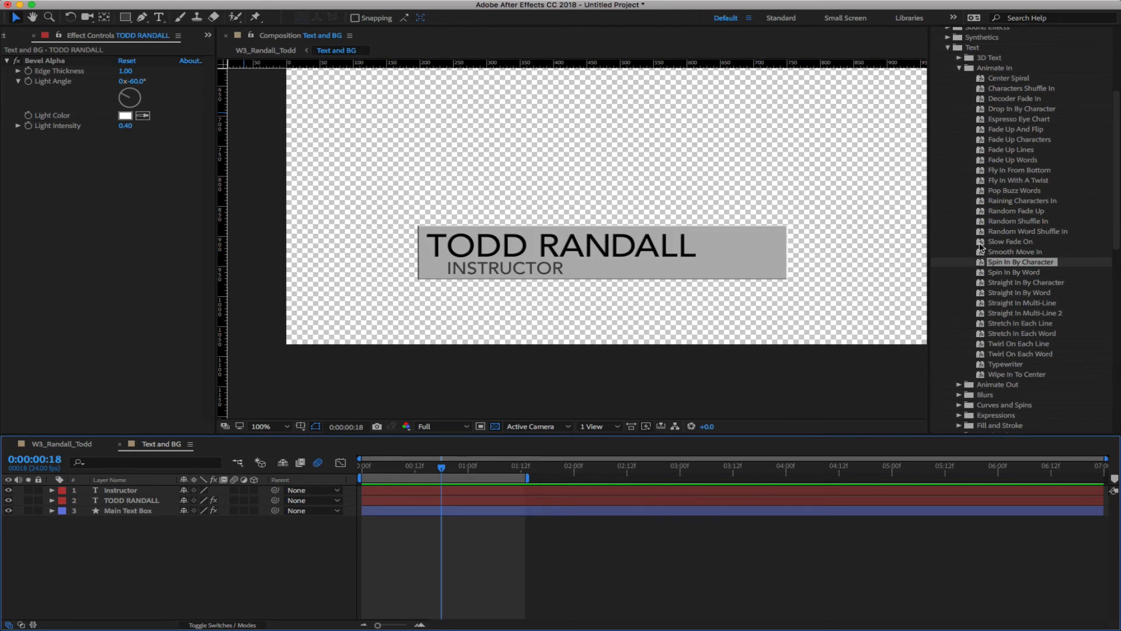
pyautogui.moveTo(1004, 241); pyautogui.dragTo(671, 488)
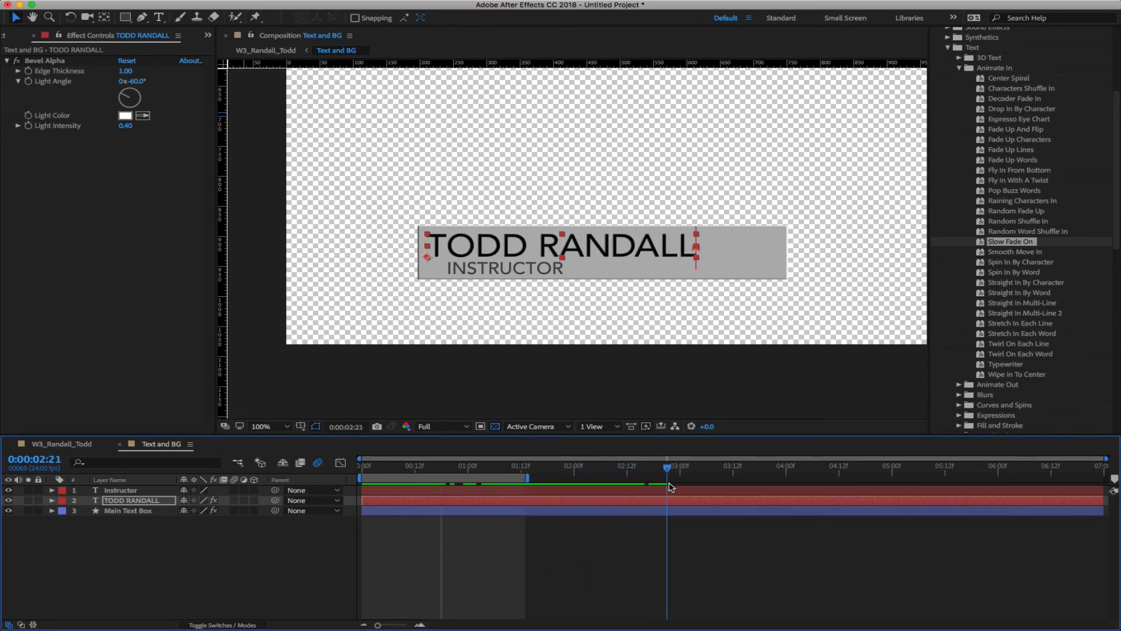
pyautogui.press('super+z')
pyautogui.press('super+z')
pyautogui.press('super+z')
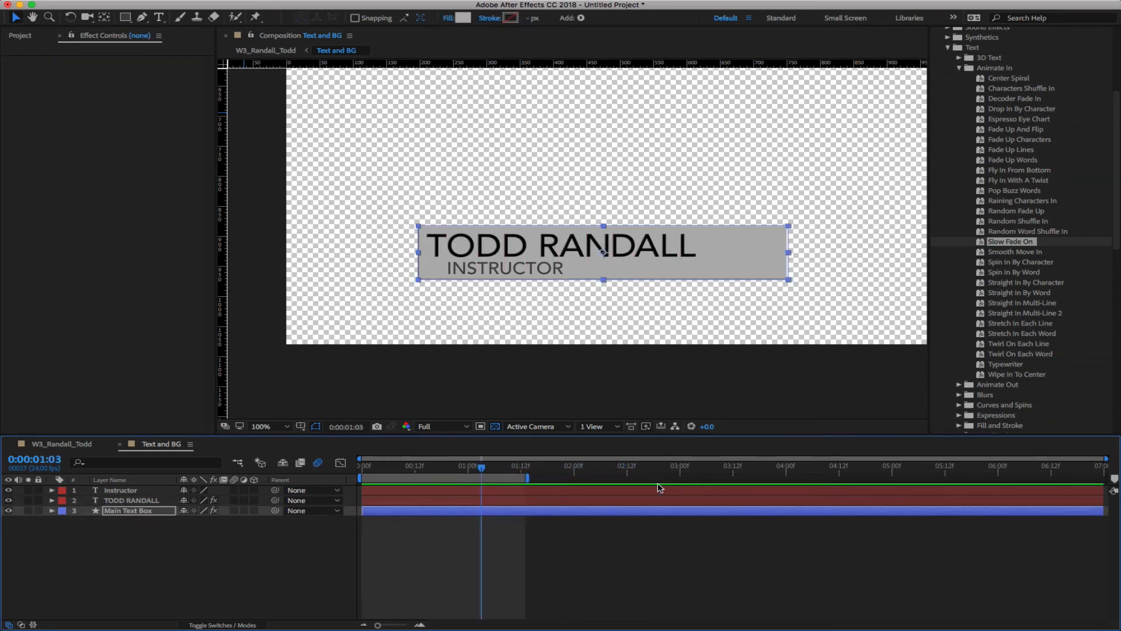
pyautogui.moveTo(481, 468); pyautogui.dragTo(441, 472)
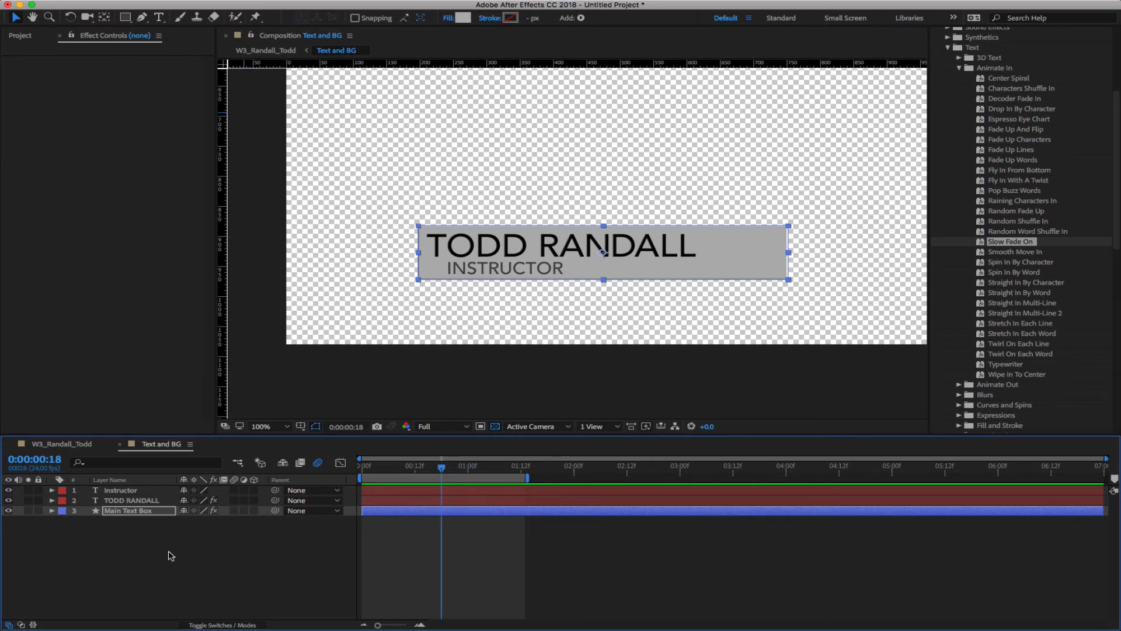
pyautogui.click(146, 551)
pyautogui.click(132, 500)
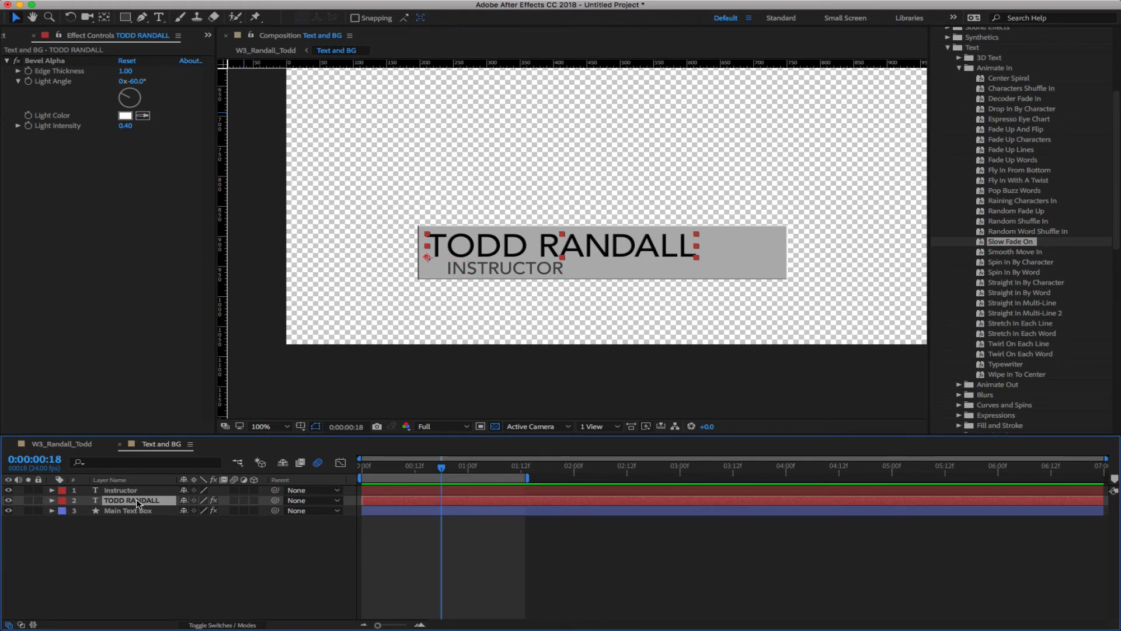
pyautogui.click(51, 500)
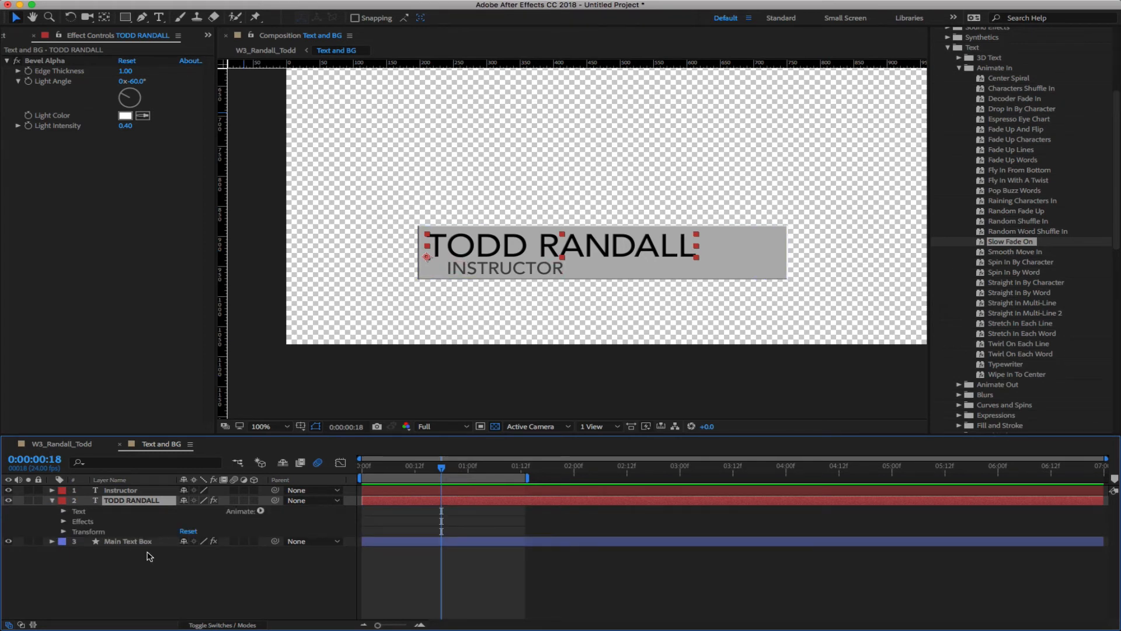
pyautogui.click(63, 511)
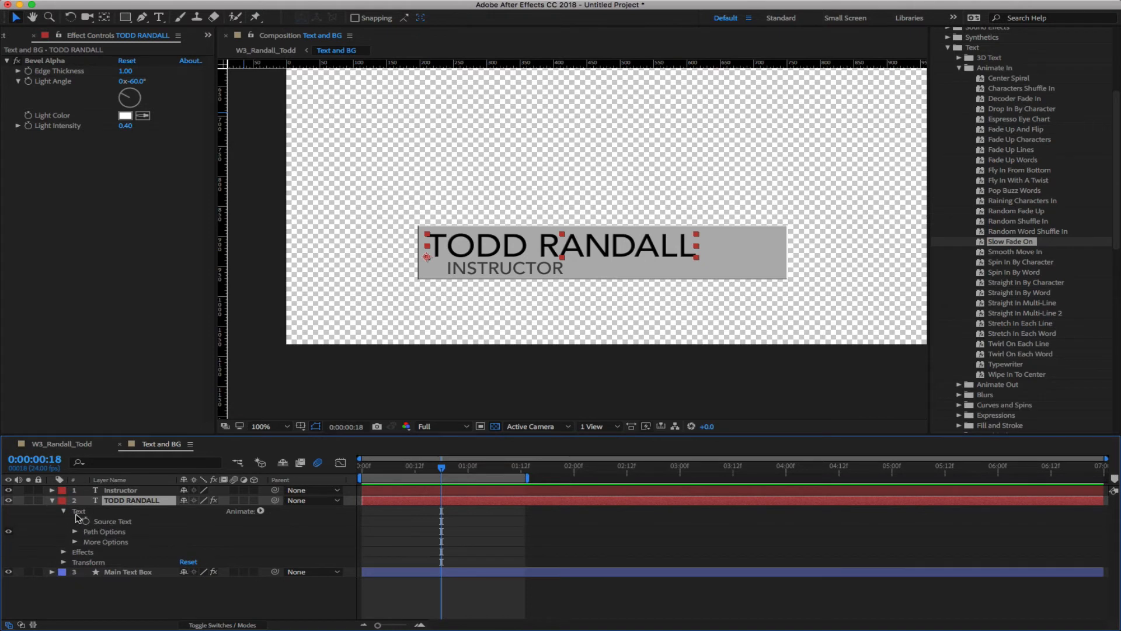
pyautogui.click(260, 511)
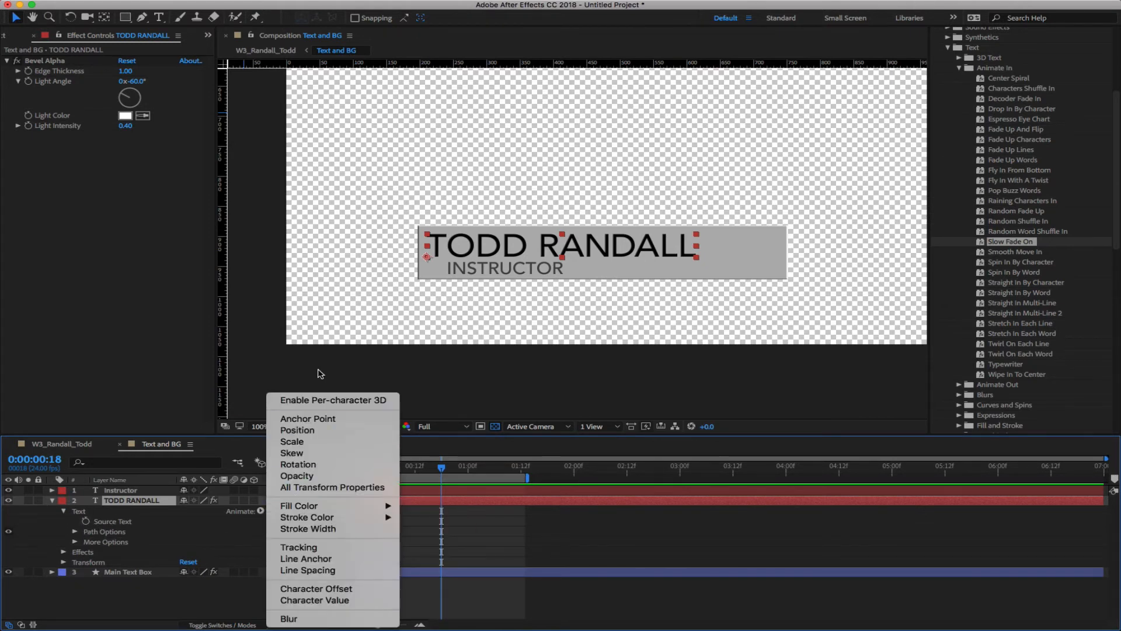
pyautogui.click(323, 401)
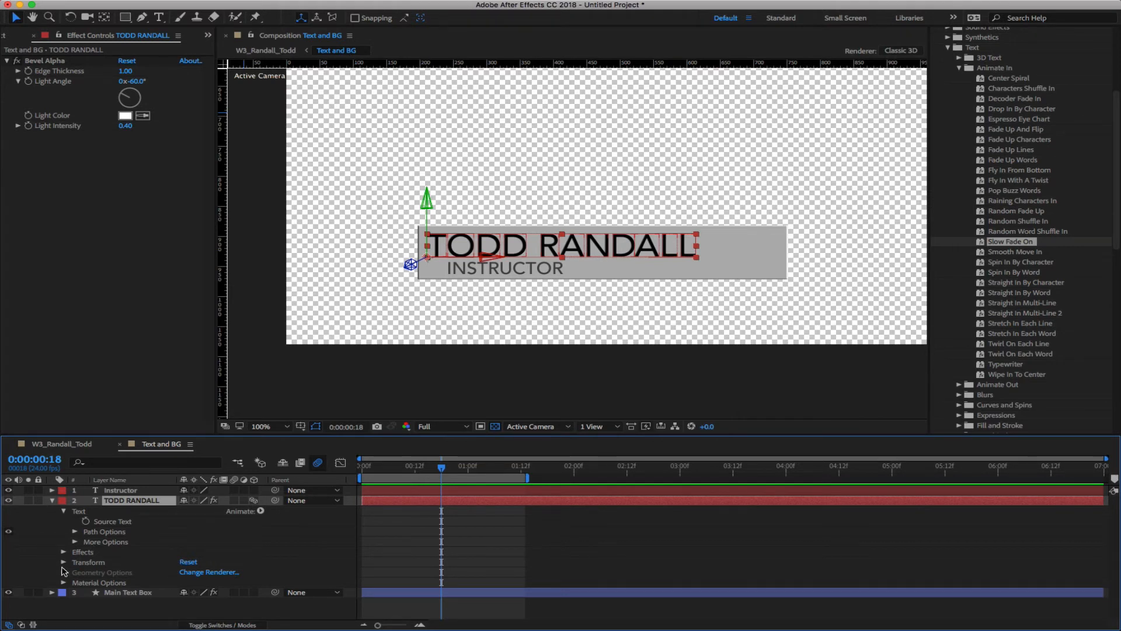
# Add a Rotation animator (Animator 1) to the name text and expand More Options' grouping settings
pyautogui.click(261, 511)
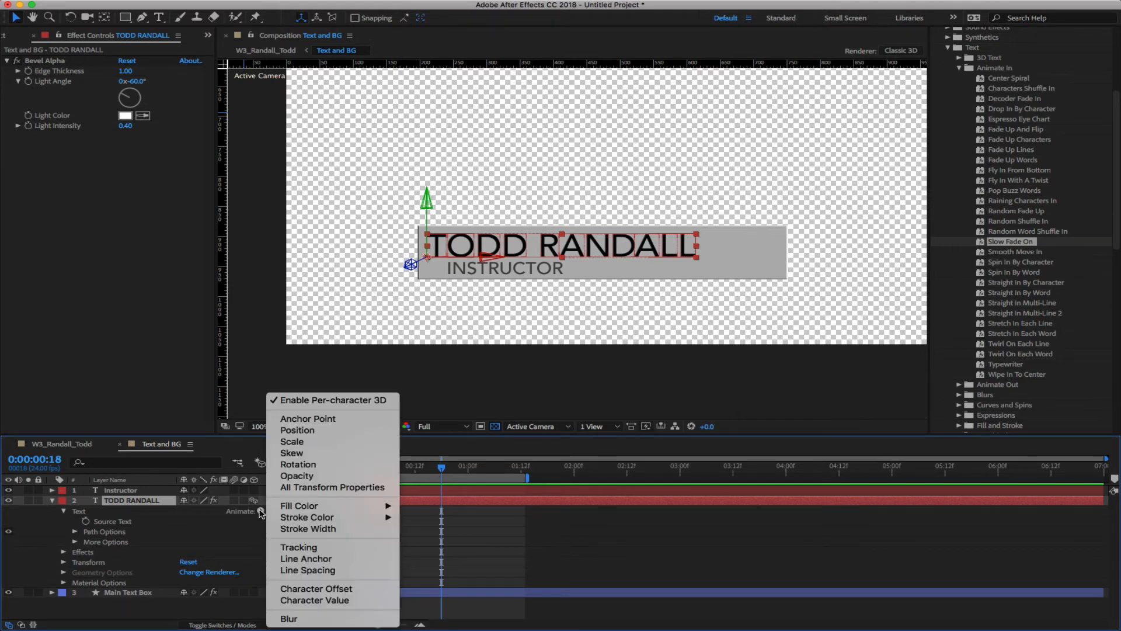
pyautogui.click(298, 464)
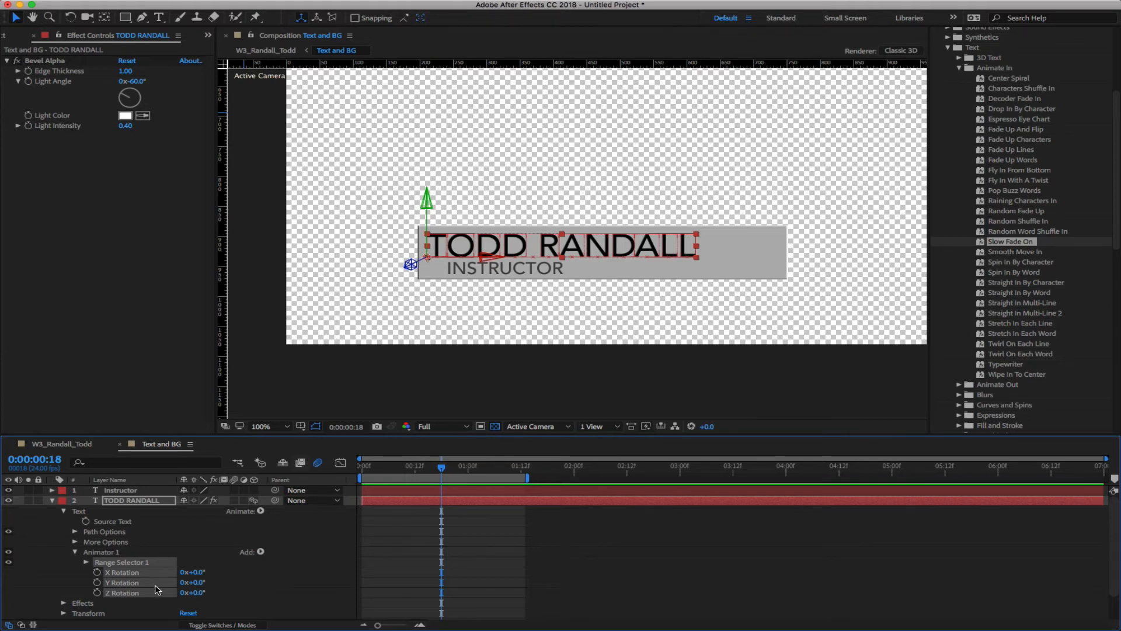
pyautogui.click(170, 543)
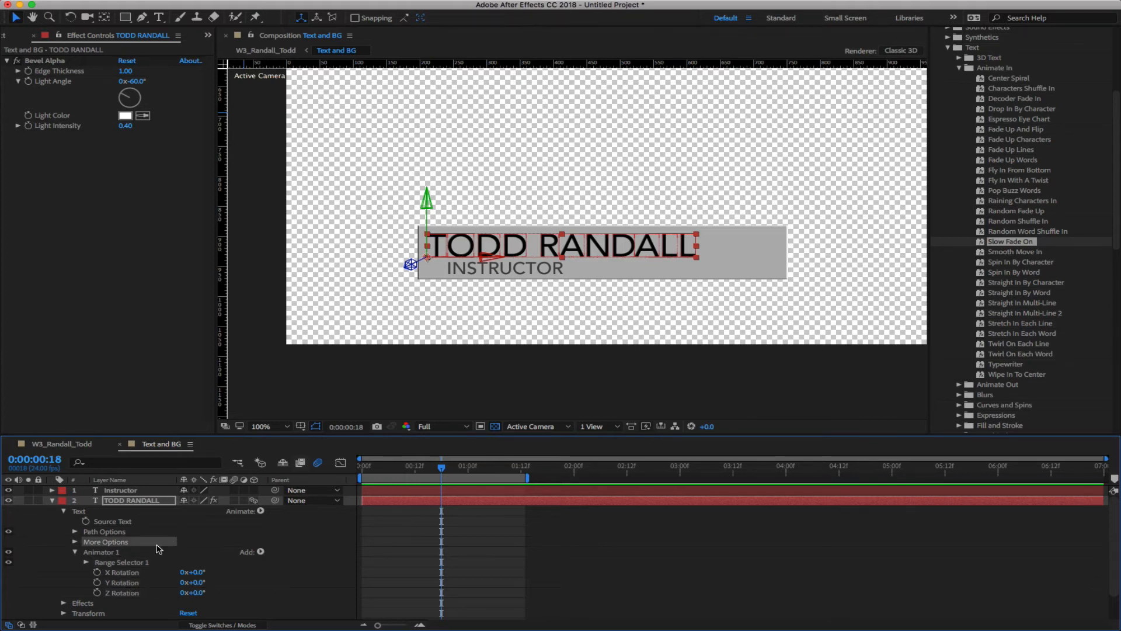
pyautogui.click(87, 563)
pyautogui.click(87, 563)
pyautogui.click(75, 543)
pyautogui.scroll(-1, 327, 557)
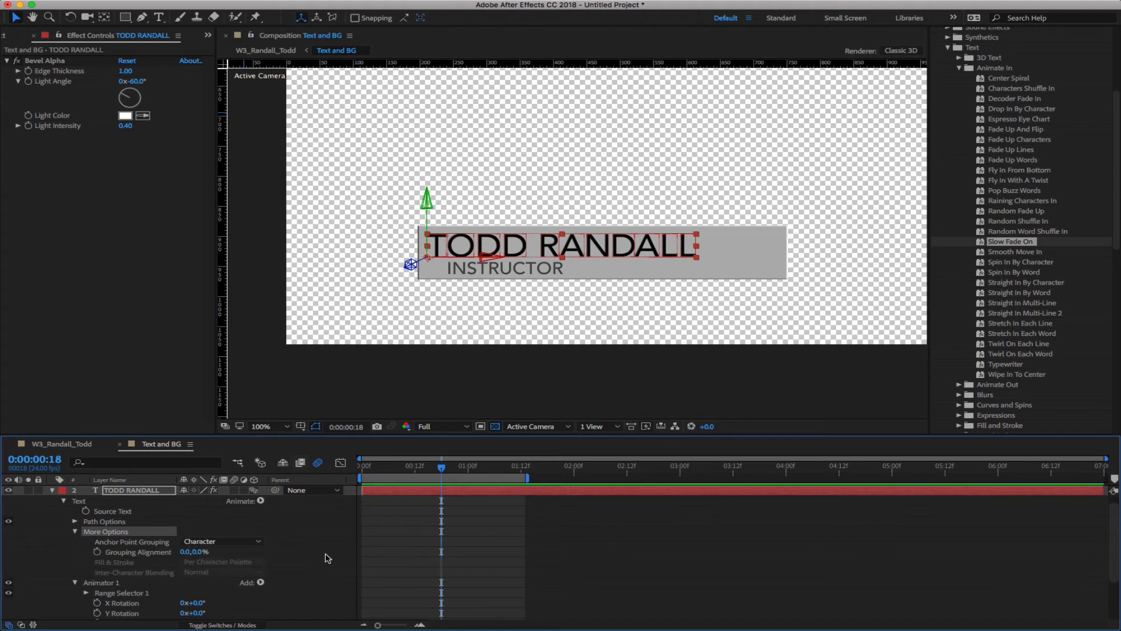
pyautogui.scroll(-1, 327, 558)
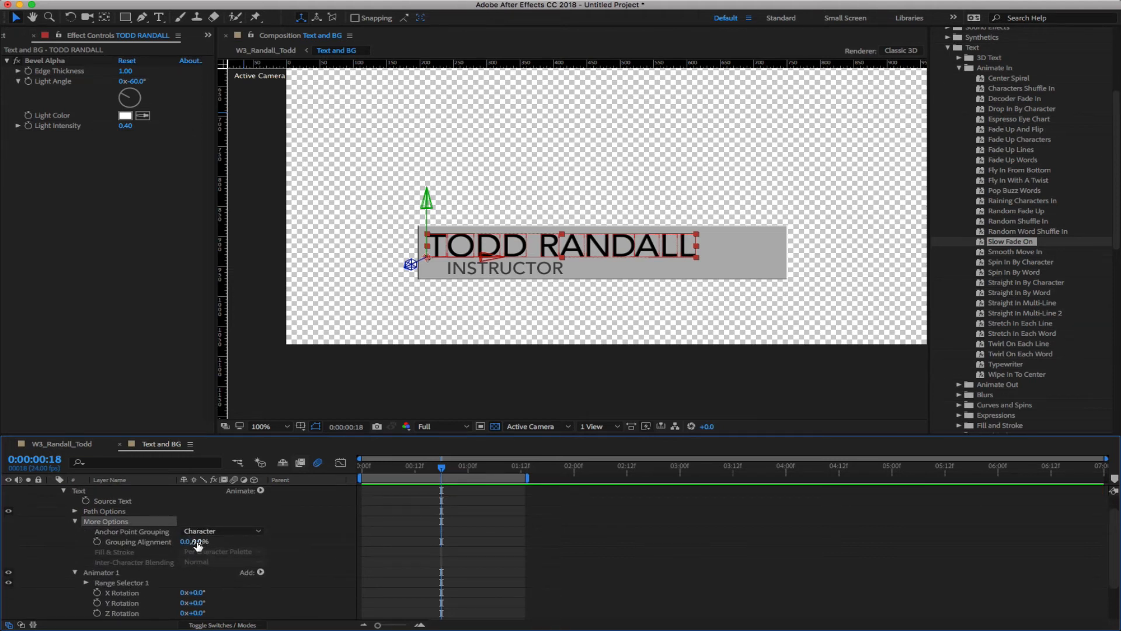
# Scrub Grouping Alignment to 0.0, -38.0% and test it with Y Rotation at 0x-10.0°
pyautogui.moveTo(197, 543); pyautogui.dragTo(175, 541)
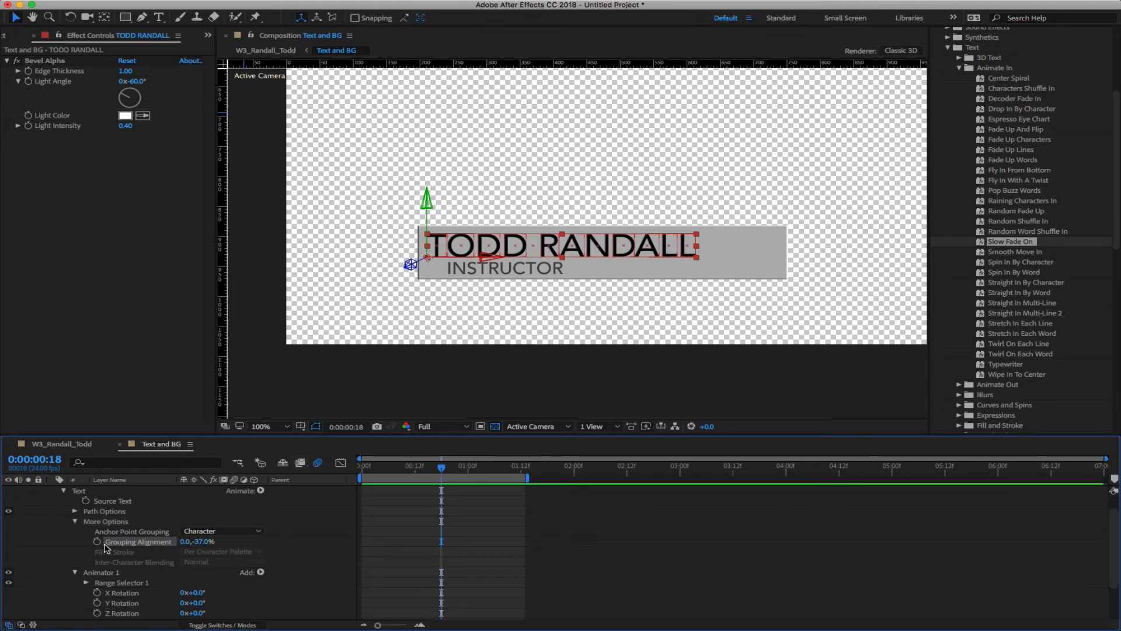
pyautogui.moveTo(185, 542); pyautogui.dragTo(210, 542)
pyautogui.moveTo(204, 605)
pyautogui.mouseDown()
pyautogui.moveTo(122, 604)
pyautogui.moveTo(238, 602)
pyautogui.moveTo(117, 606)
pyautogui.moveTo(267, 604)
pyautogui.moveTo(199, 608)
pyautogui.mouseUp()
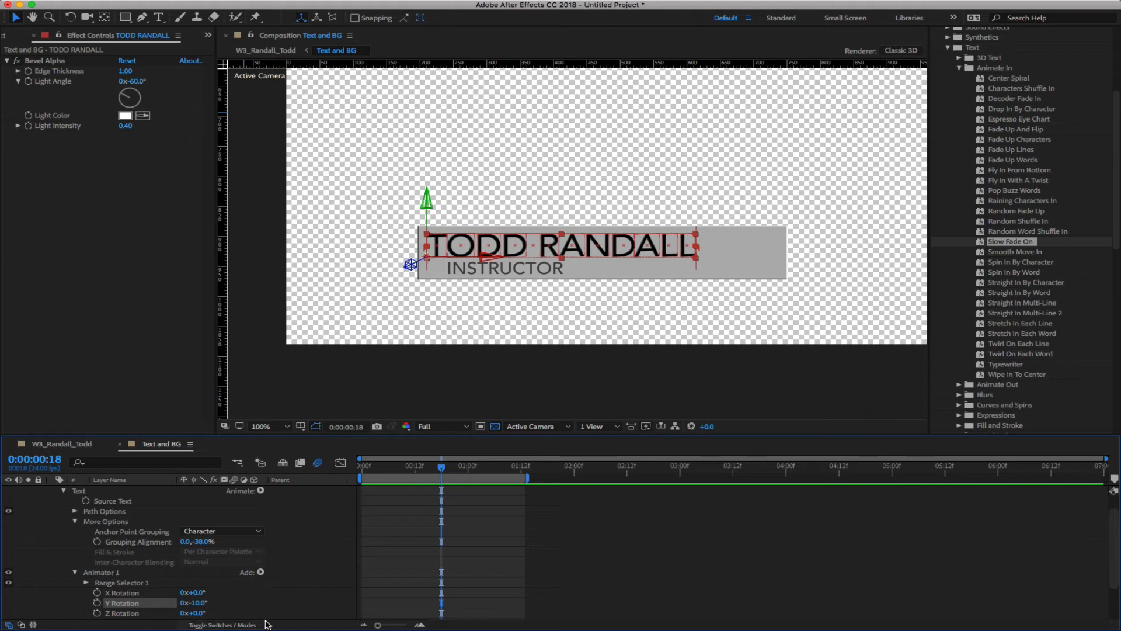
# Set Animator 1's Y Rotation to -104° with X Rotation at 0°, turning the letters edge-on
pyautogui.scroll(2, 272, 561)
pyautogui.scroll(-3, 280, 561)
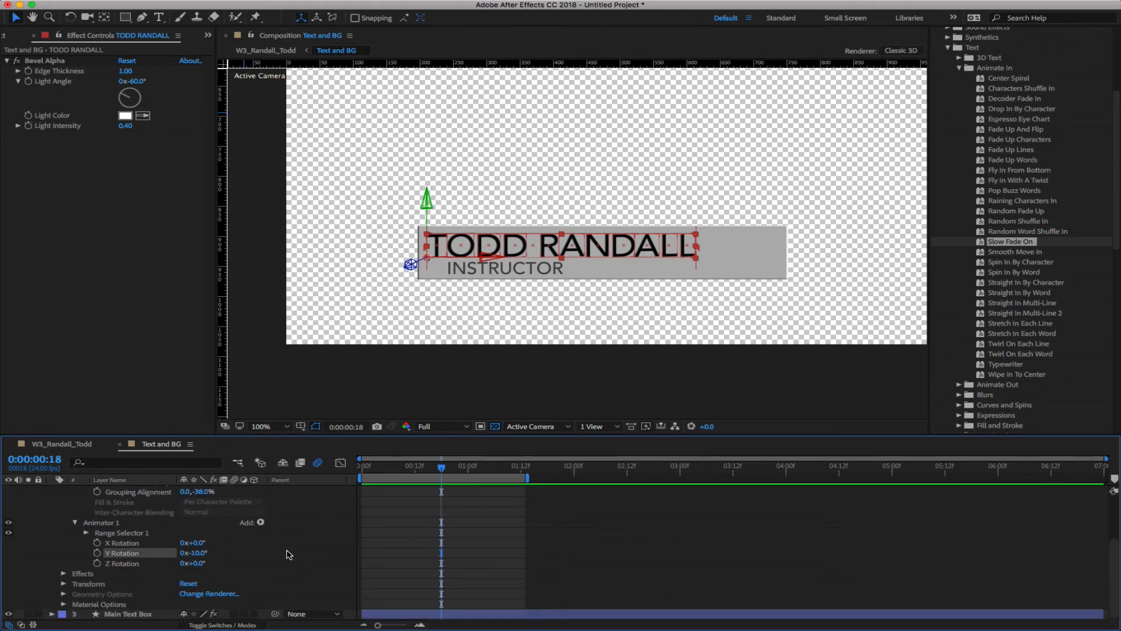
pyautogui.click(198, 552)
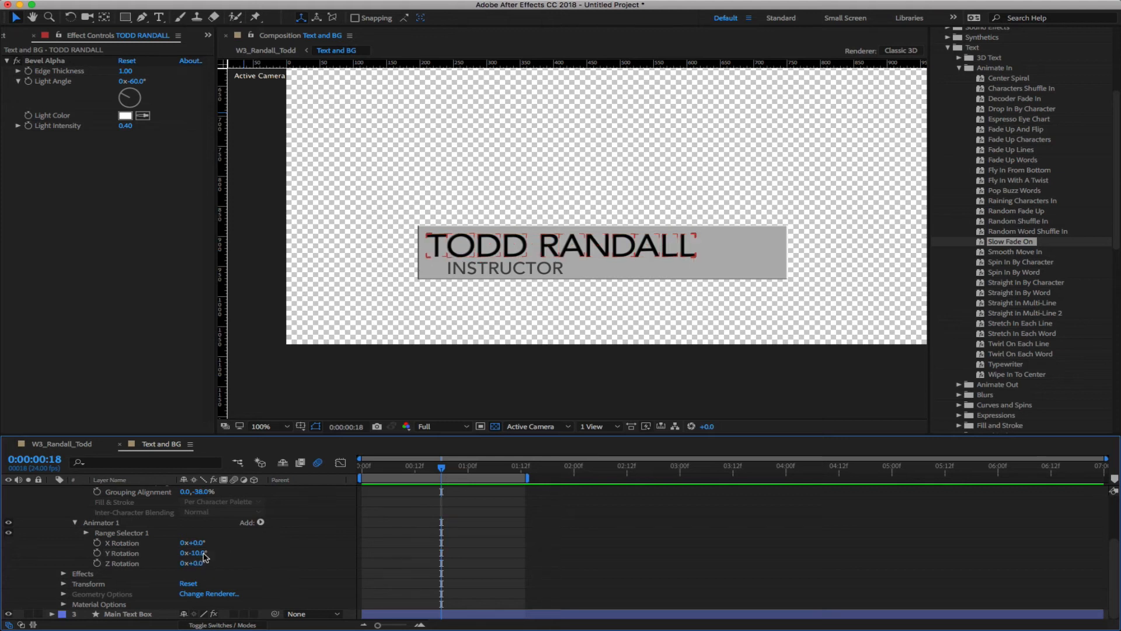
pyautogui.write('0')
pyautogui.press('Return')
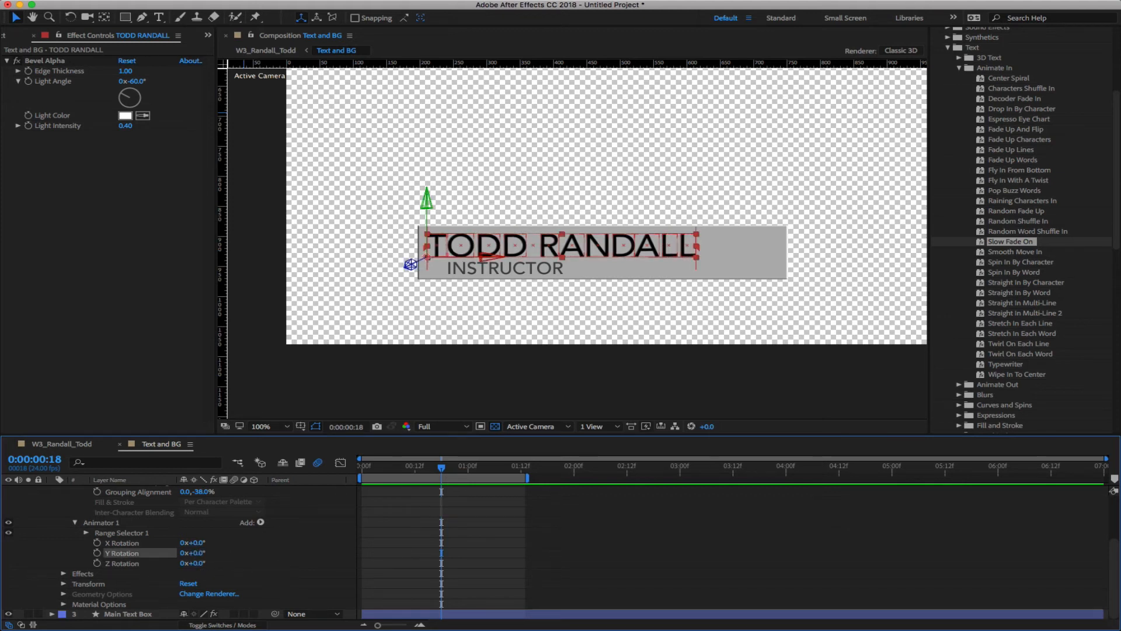
pyautogui.click(197, 542)
pyautogui.moveTo(198, 542); pyautogui.dragTo(235, 566)
pyautogui.click(197, 553)
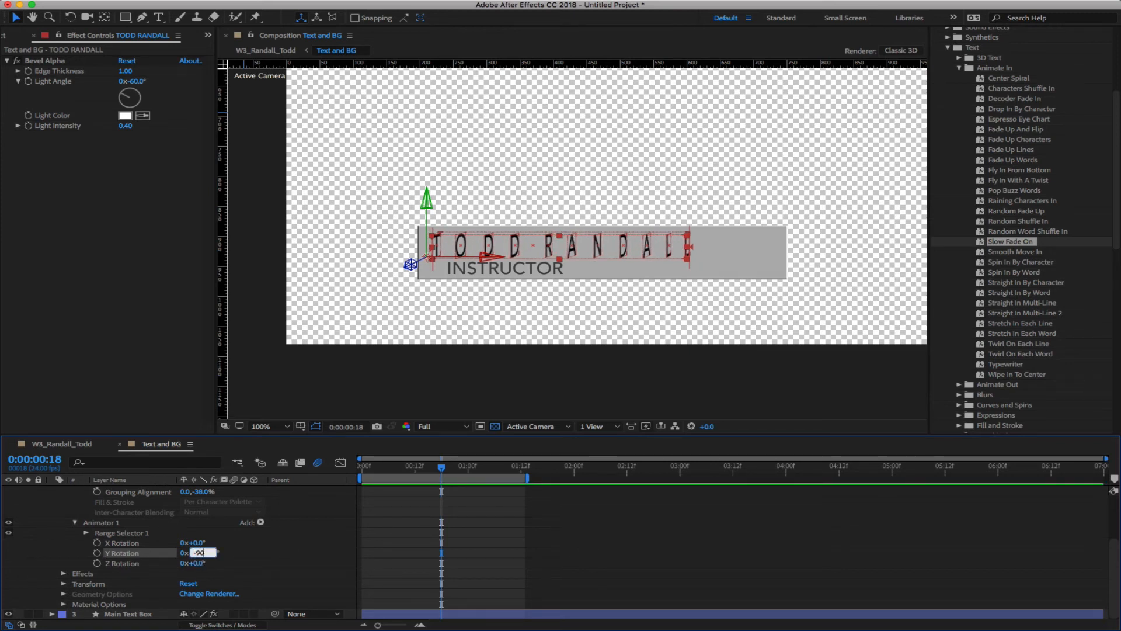
pyautogui.press('Return')
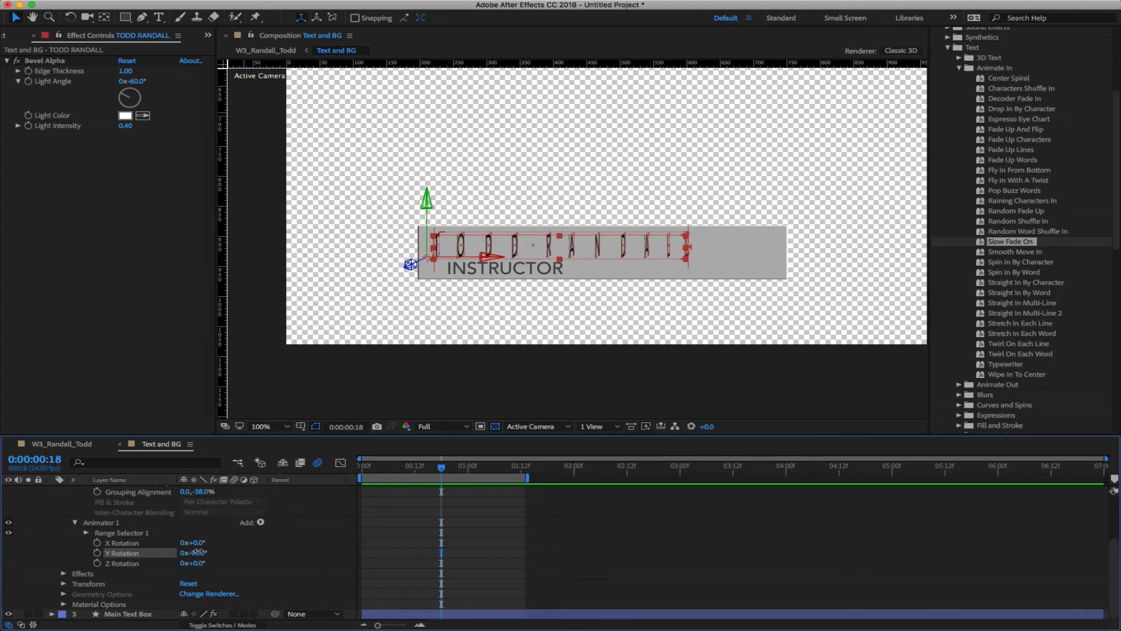
pyautogui.moveTo(199, 550); pyautogui.dragTo(192, 553)
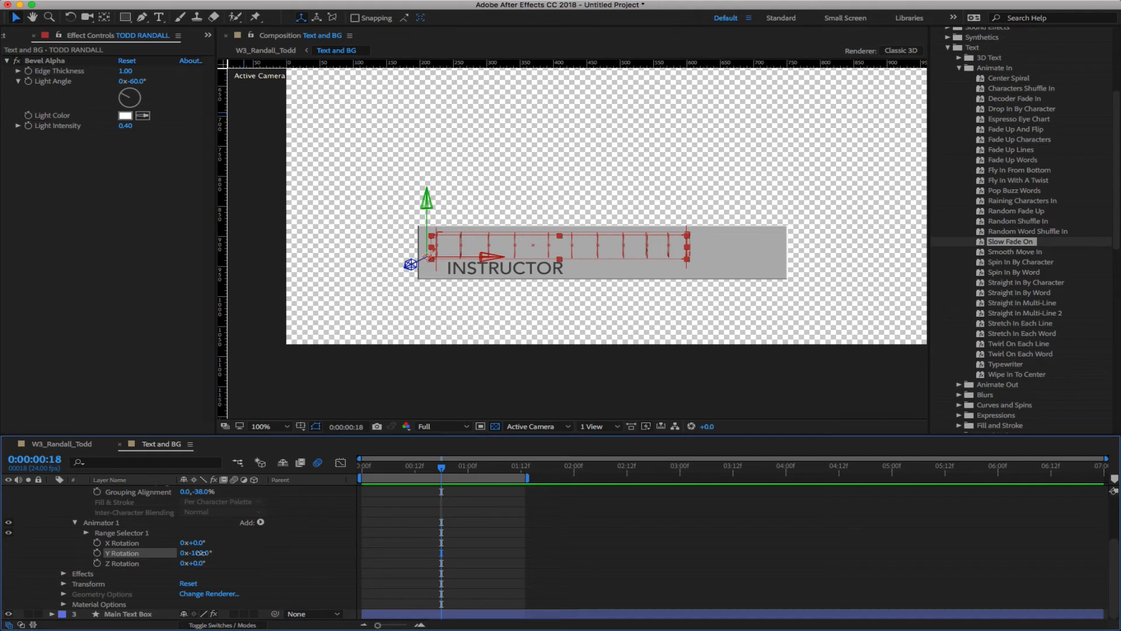
pyautogui.moveTo(200, 552); pyautogui.dragTo(204, 552)
pyautogui.click(373, 366)
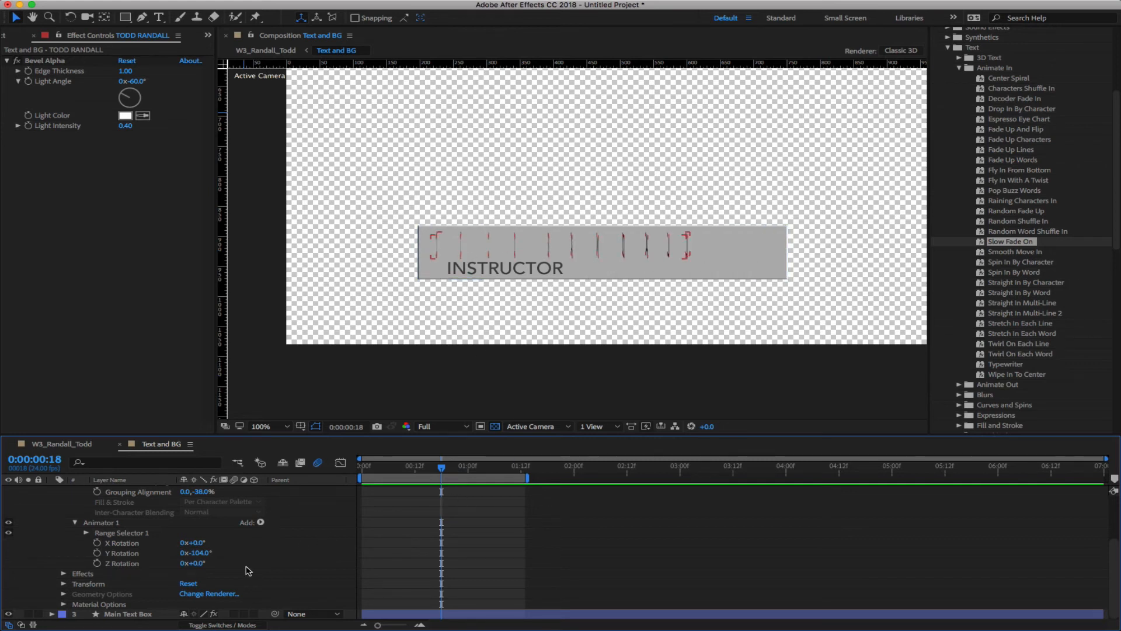
# Keyframe Y Rotation at -104° at 0:18 and 0° at 1:03, previewing the 0:20 frame
pyautogui.click(97, 553)
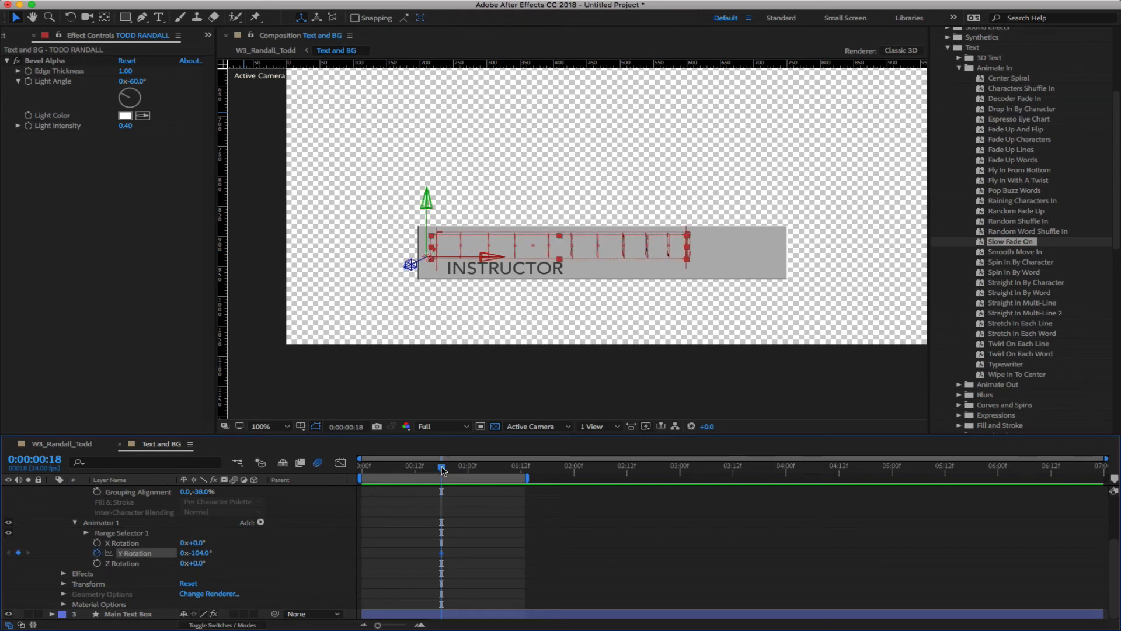
pyautogui.moveTo(445, 467); pyautogui.dragTo(478, 471)
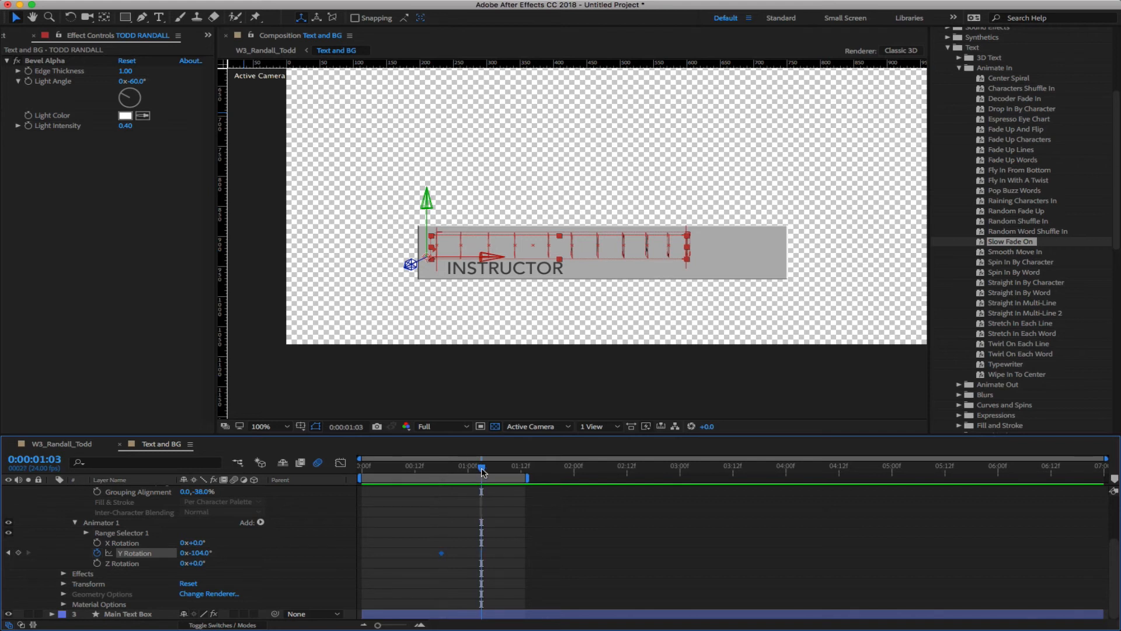
pyautogui.click(212, 554)
pyautogui.write('04')
pyautogui.press('Return')
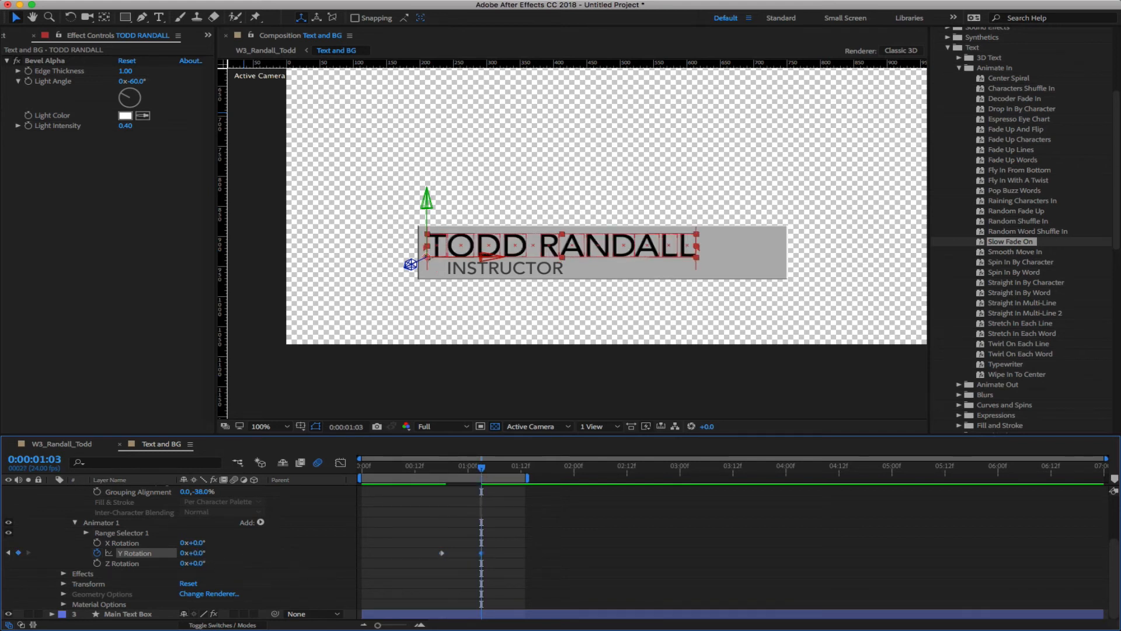
pyautogui.moveTo(482, 468); pyautogui.dragTo(444, 485)
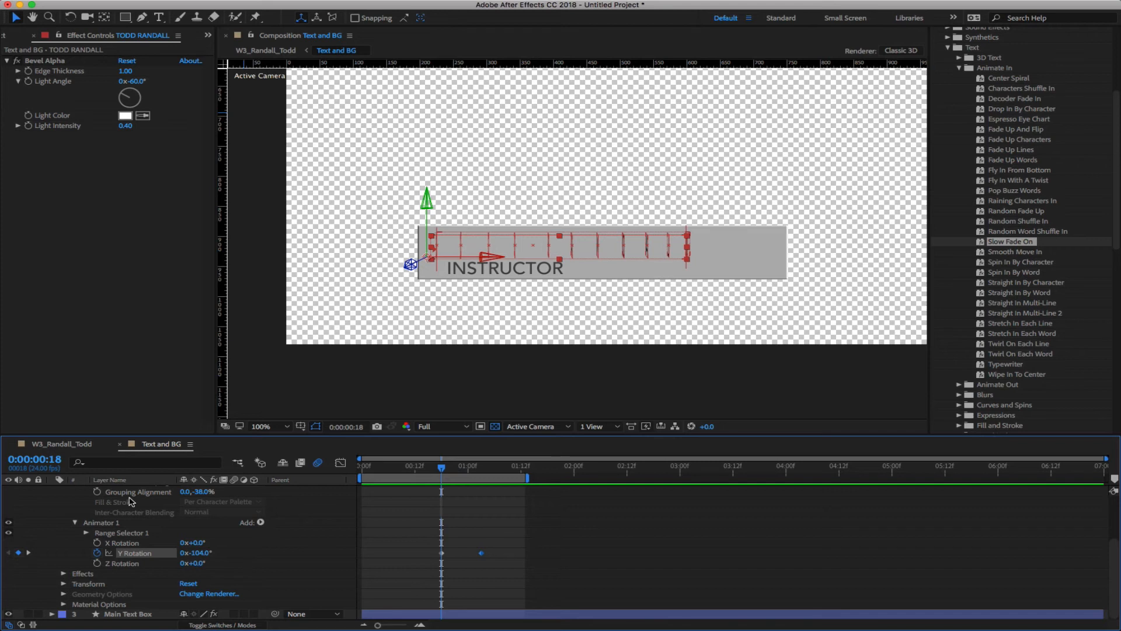
# Reveal Range Selector 1's Start, End and Offset, test Start, and remove the Y Rotation keyframes
pyautogui.click(86, 532)
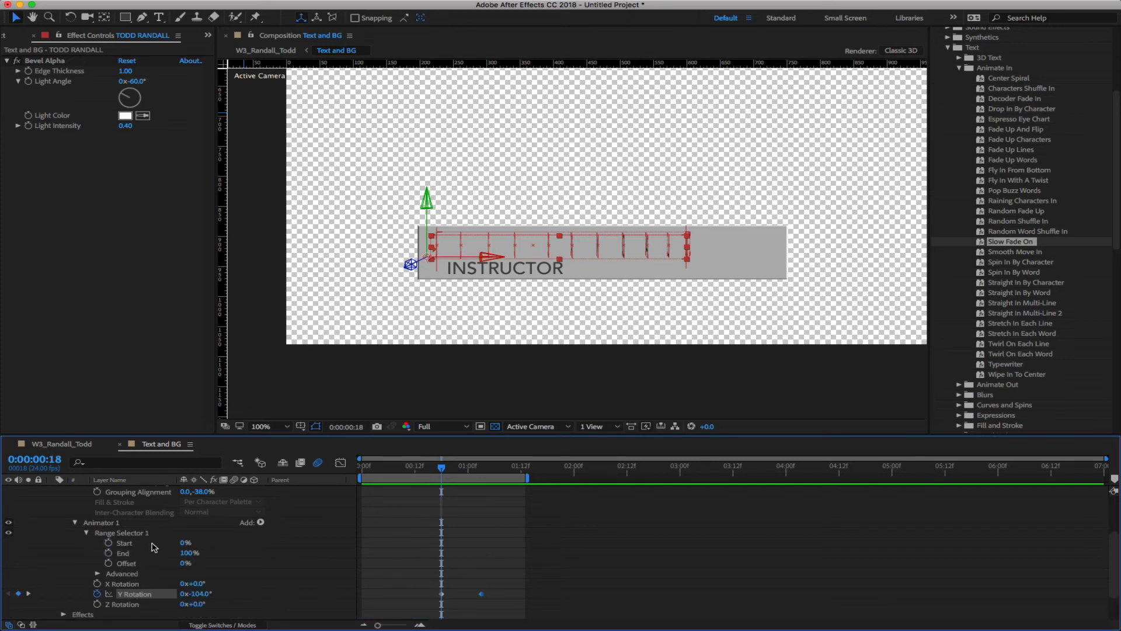
pyautogui.moveTo(182, 545)
pyautogui.mouseDown()
pyautogui.moveTo(241, 545)
pyautogui.moveTo(182, 543)
pyautogui.mouseUp()
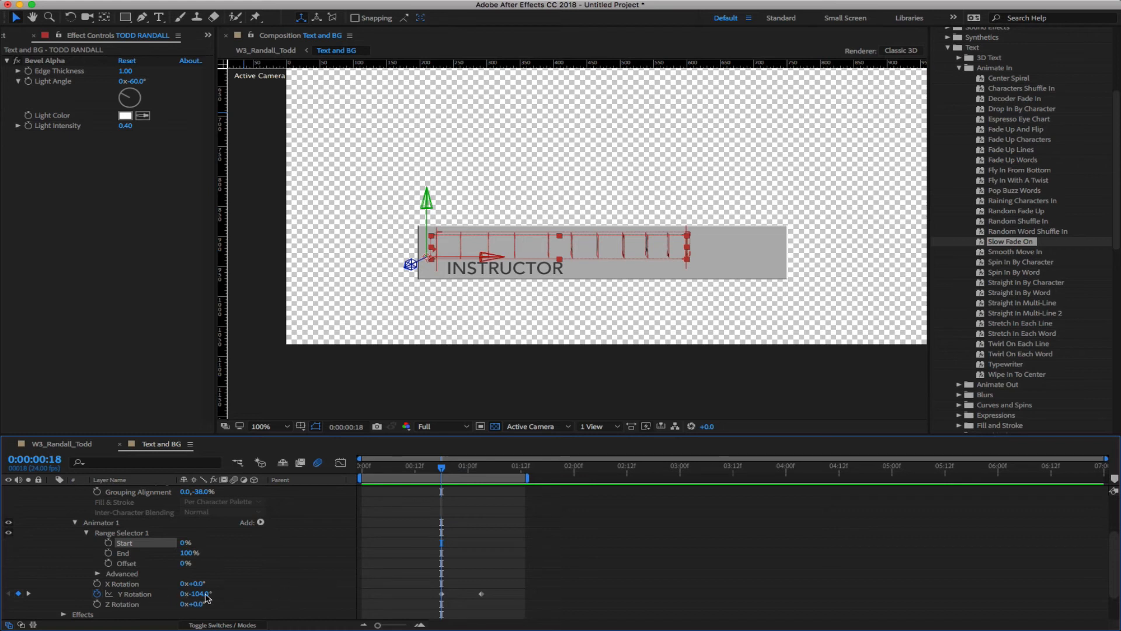
pyautogui.click(98, 593)
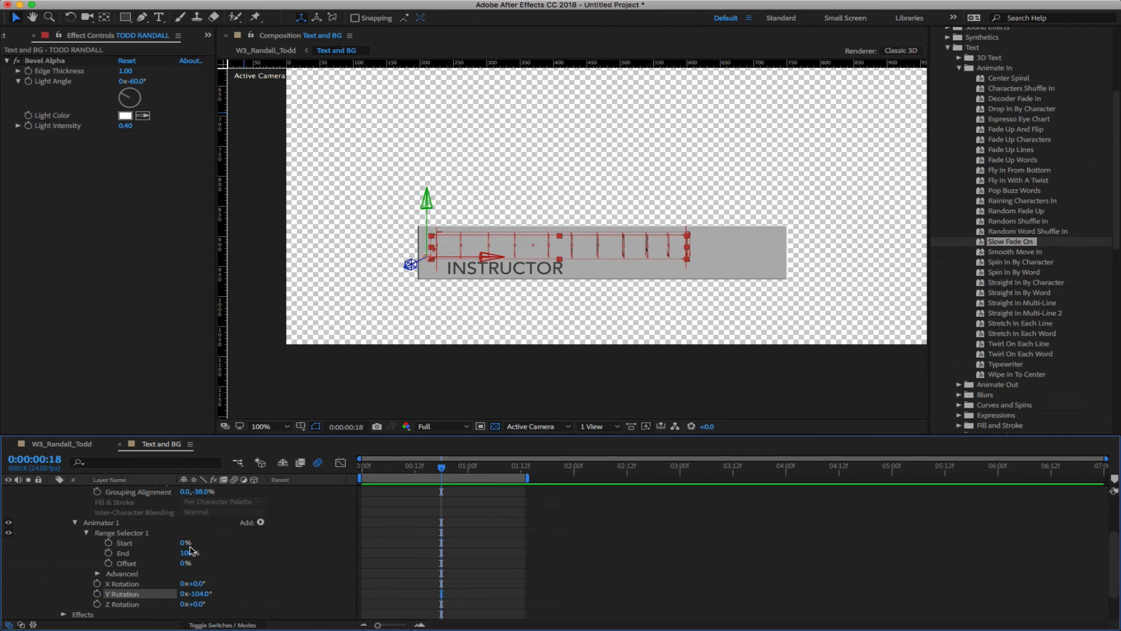
# Raise Range Selector 1's Start from its trial values to 100%, so the name letters stand upright
pyautogui.moveTo(182, 546)
pyautogui.mouseDown()
pyautogui.moveTo(240, 546)
pyautogui.moveTo(177, 544)
pyautogui.mouseUp()
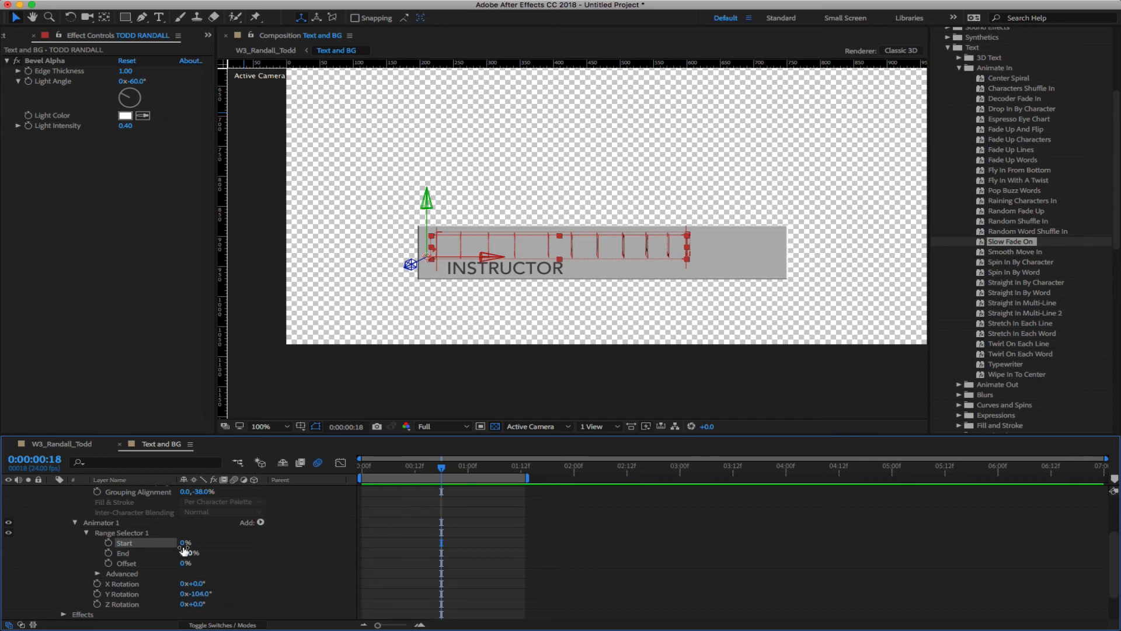
pyautogui.moveTo(184, 543); pyautogui.dragTo(509, 473)
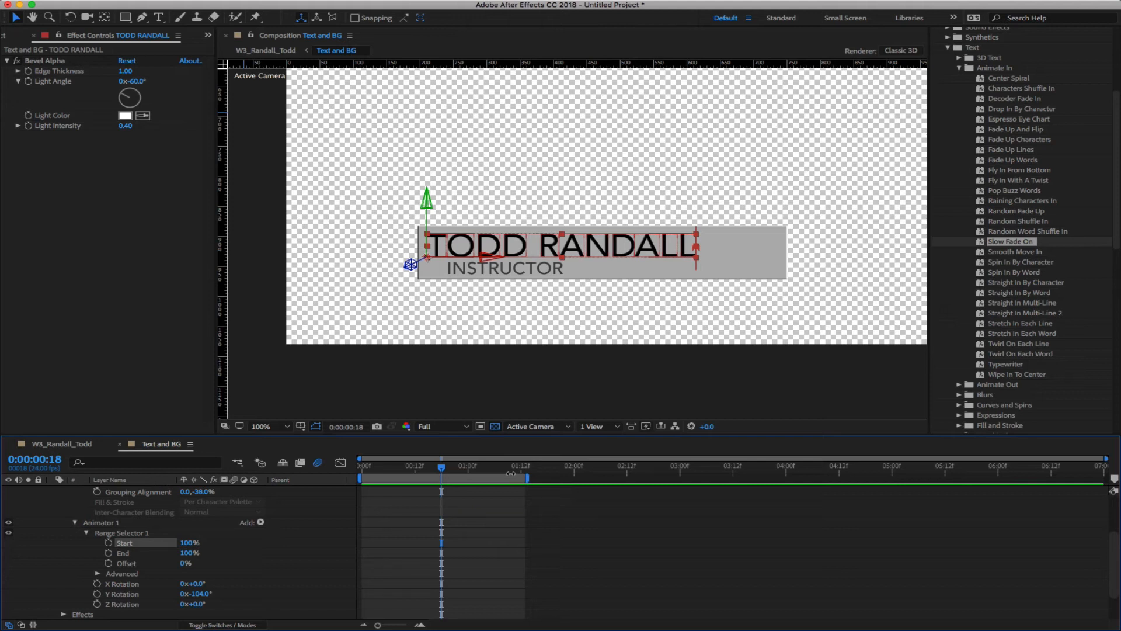
pyautogui.click(75, 522)
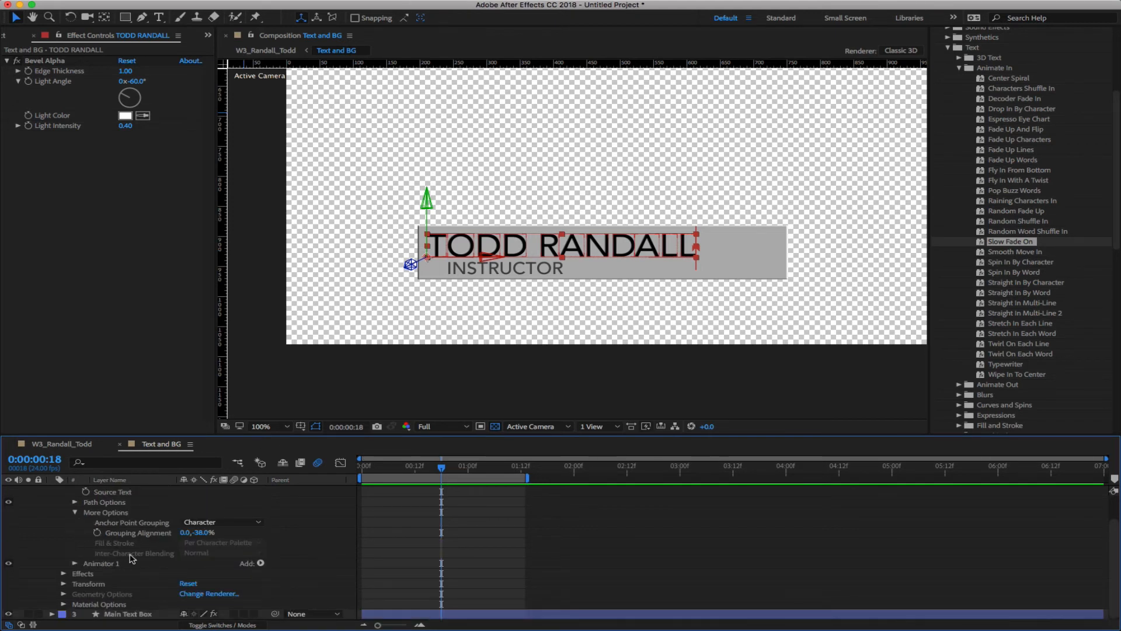
pyautogui.click(75, 563)
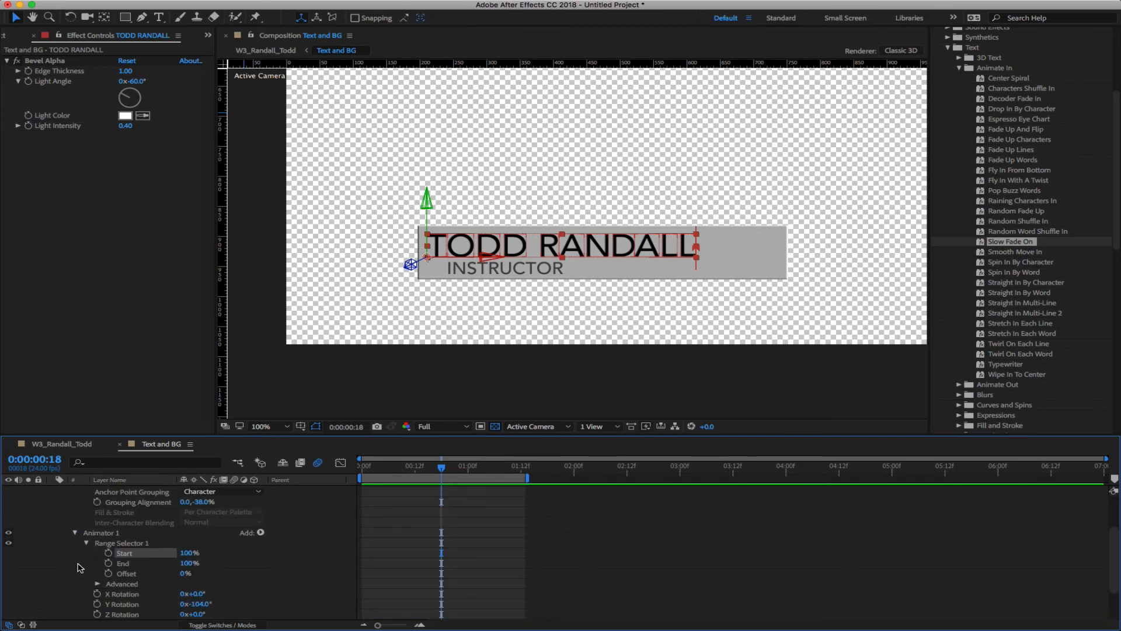
pyautogui.scroll(2, 187, 522)
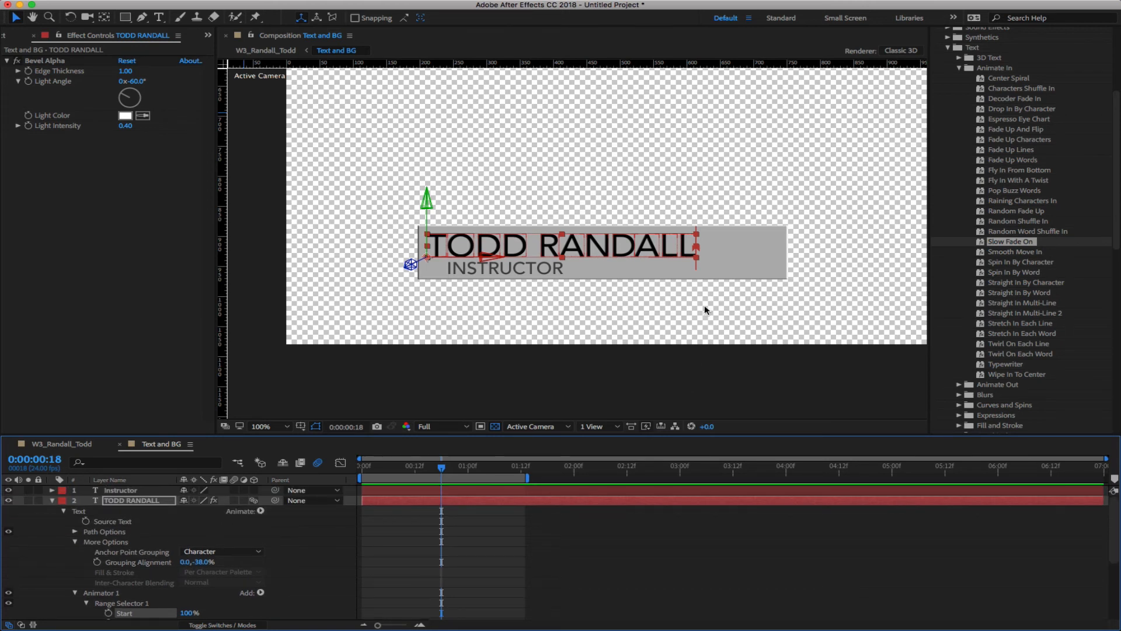
# Save the project as TR L3rd.aep inside a new W3_After Effects Text L3rd folder
pyautogui.press('super+s')
pyautogui.click(609, 243)
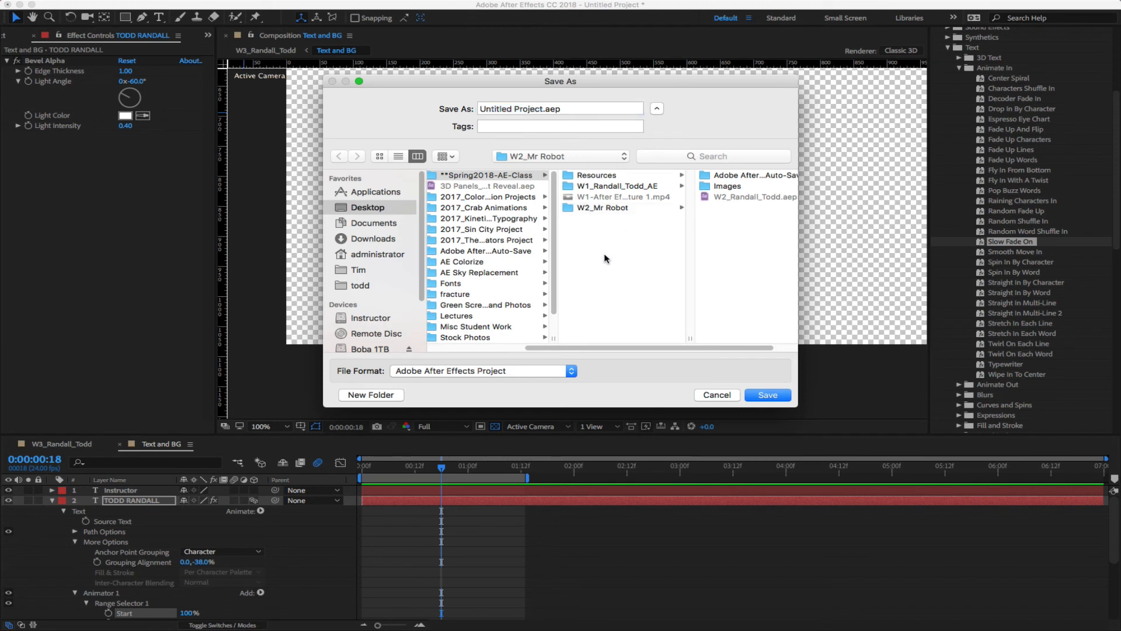
pyautogui.click(365, 395)
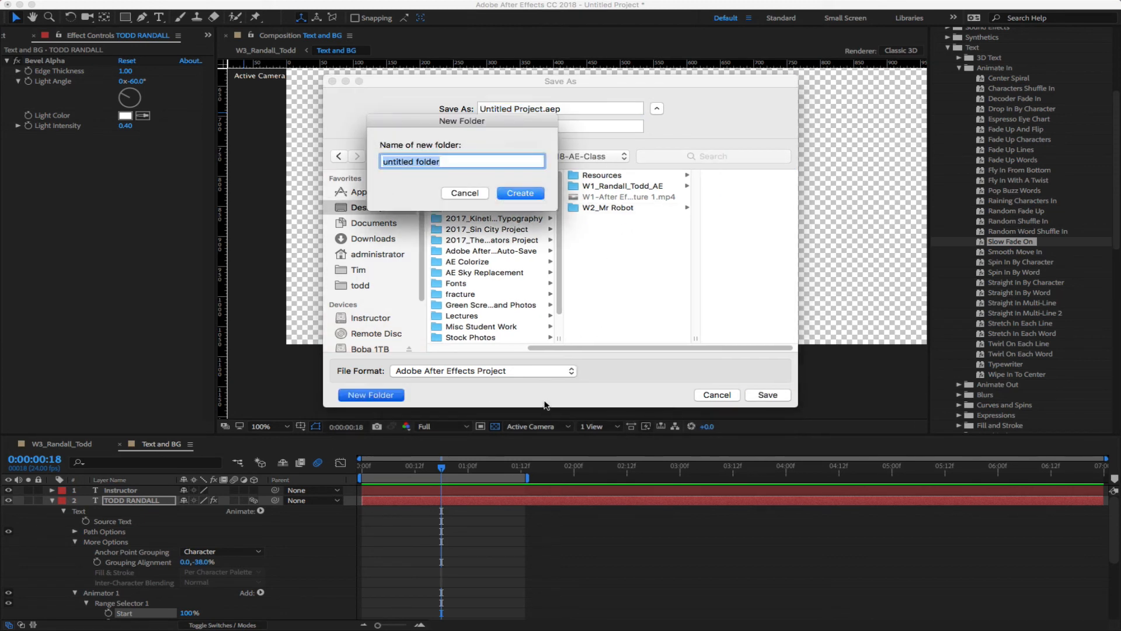
pyautogui.write('W3_After Effects Text L3rd')
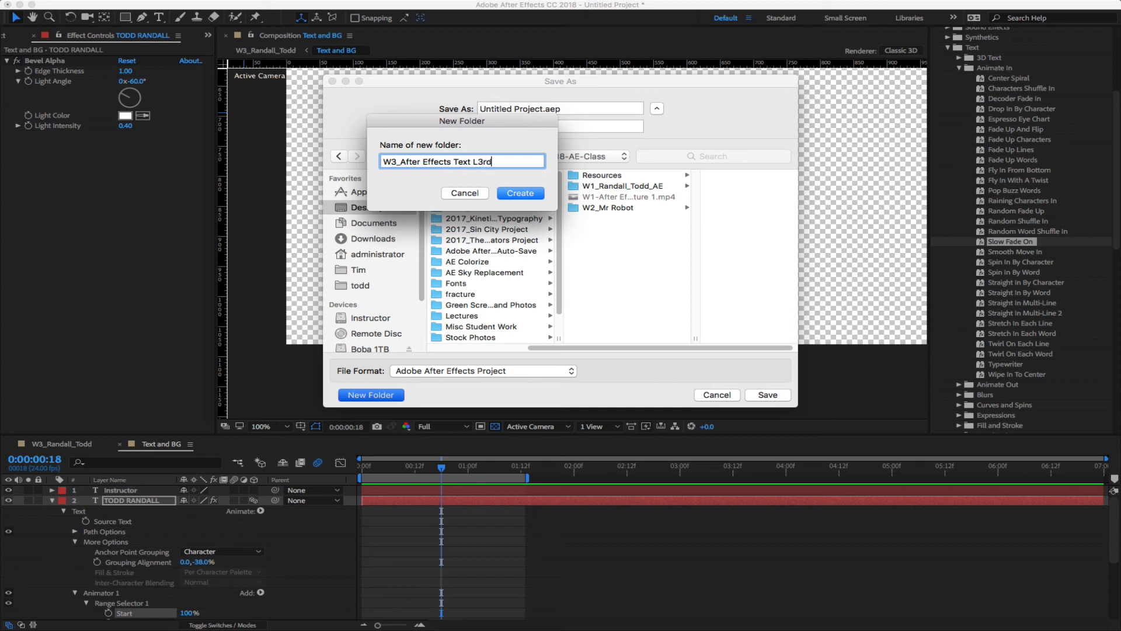
pyautogui.press('Return')
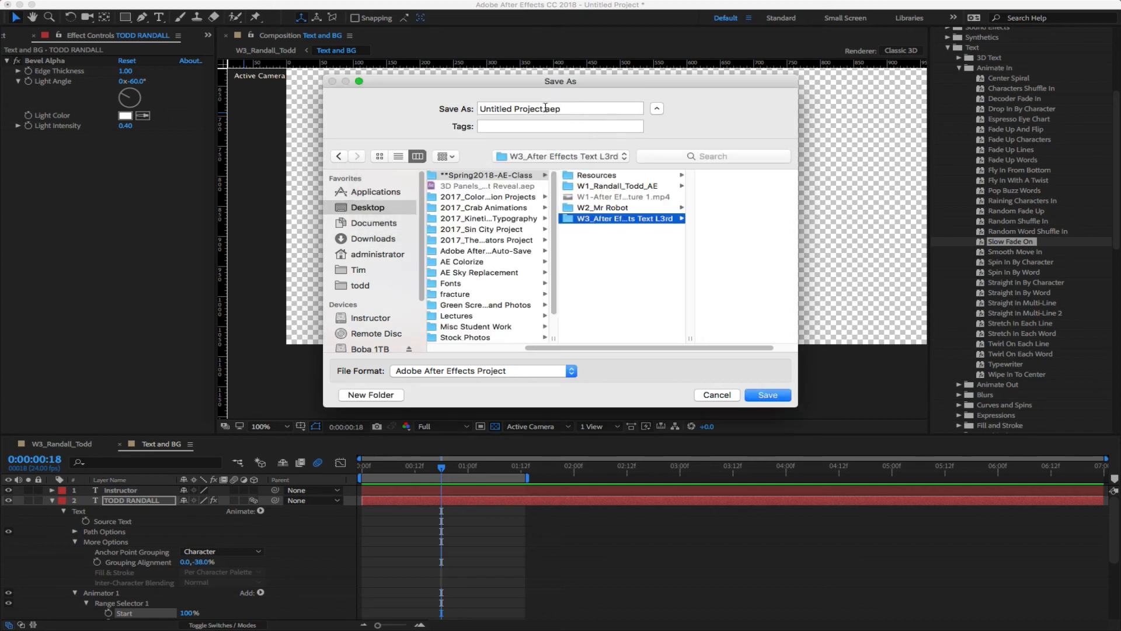
pyautogui.moveTo(542, 110); pyautogui.dragTo(365, 113)
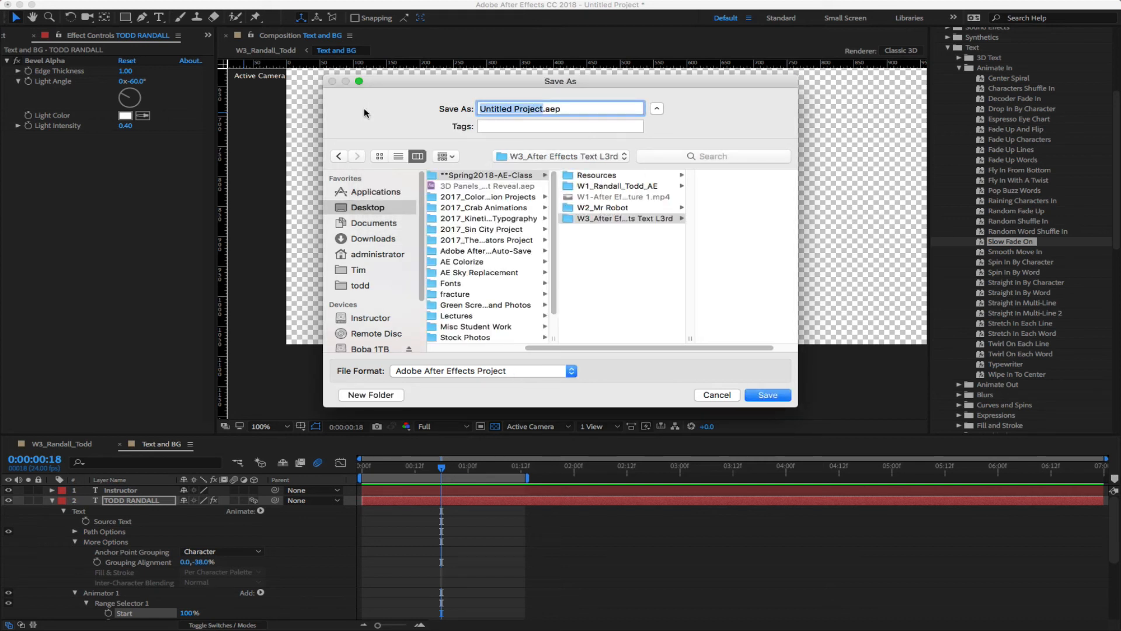
pyautogui.write('TR ')
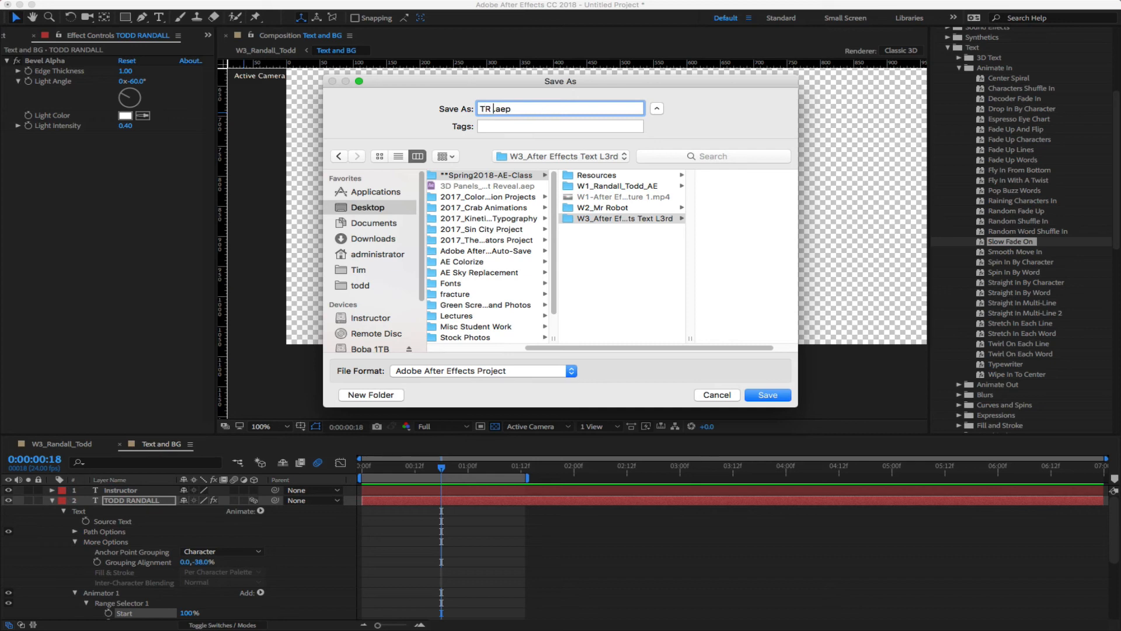
pyautogui.write('L3rd')
pyautogui.click(767, 395)
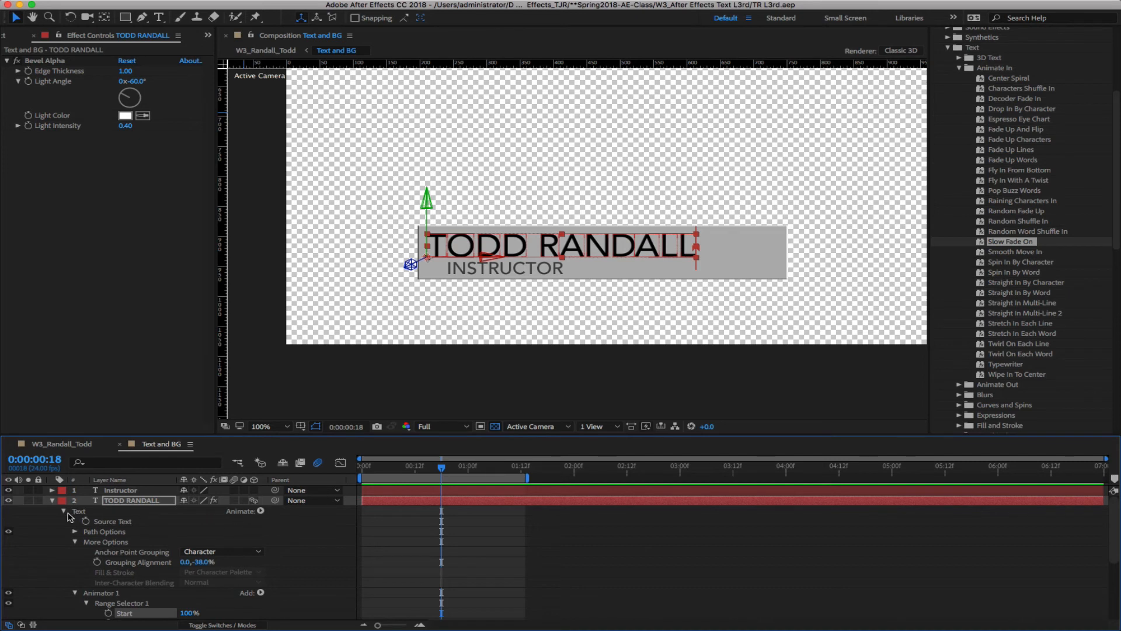
# Browse the Animate property list without choosing anything, then preview the name animation around the current frame
pyautogui.click(261, 511)
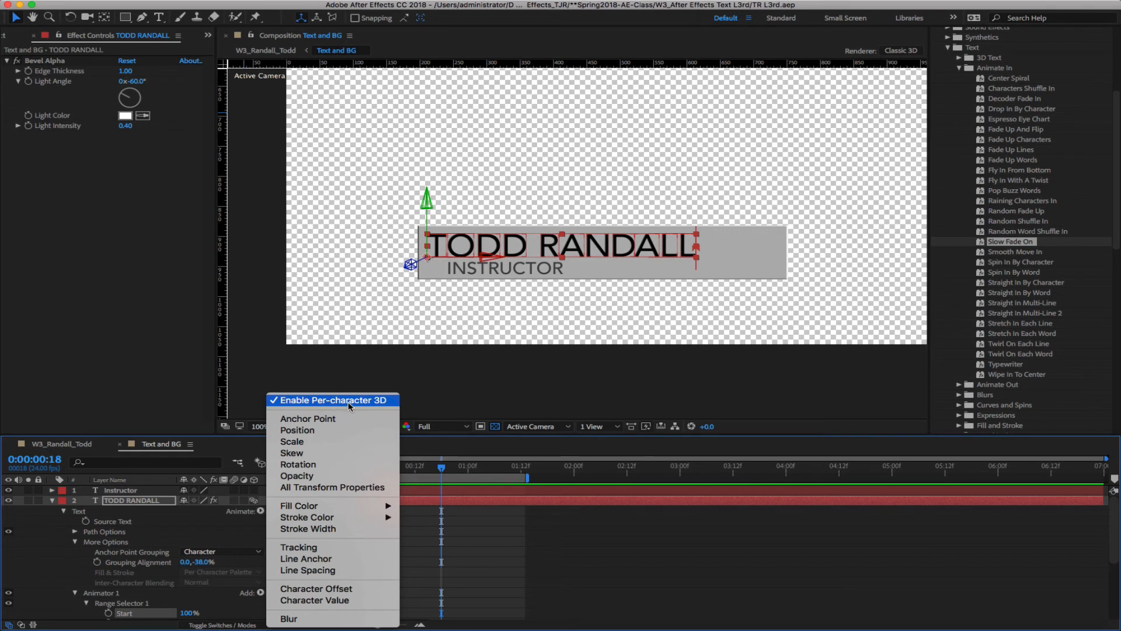
pyautogui.click(51, 561)
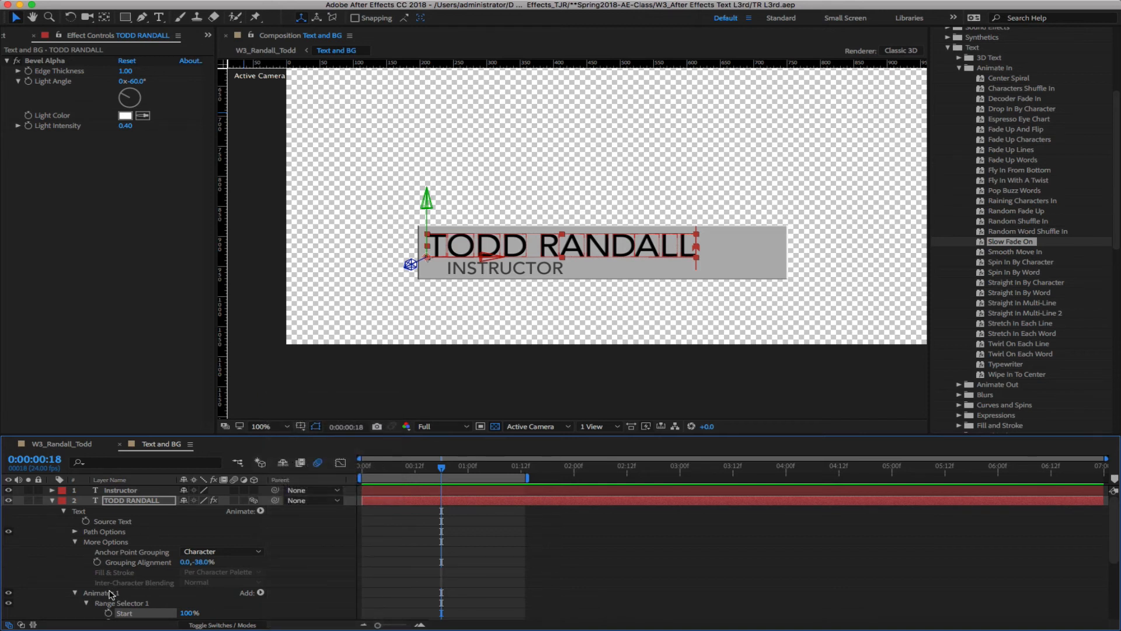
pyautogui.scroll(-1, 331, 553)
pyautogui.scroll(-4, 327, 554)
pyautogui.scroll(5, 292, 546)
pyautogui.scroll(-4, 295, 546)
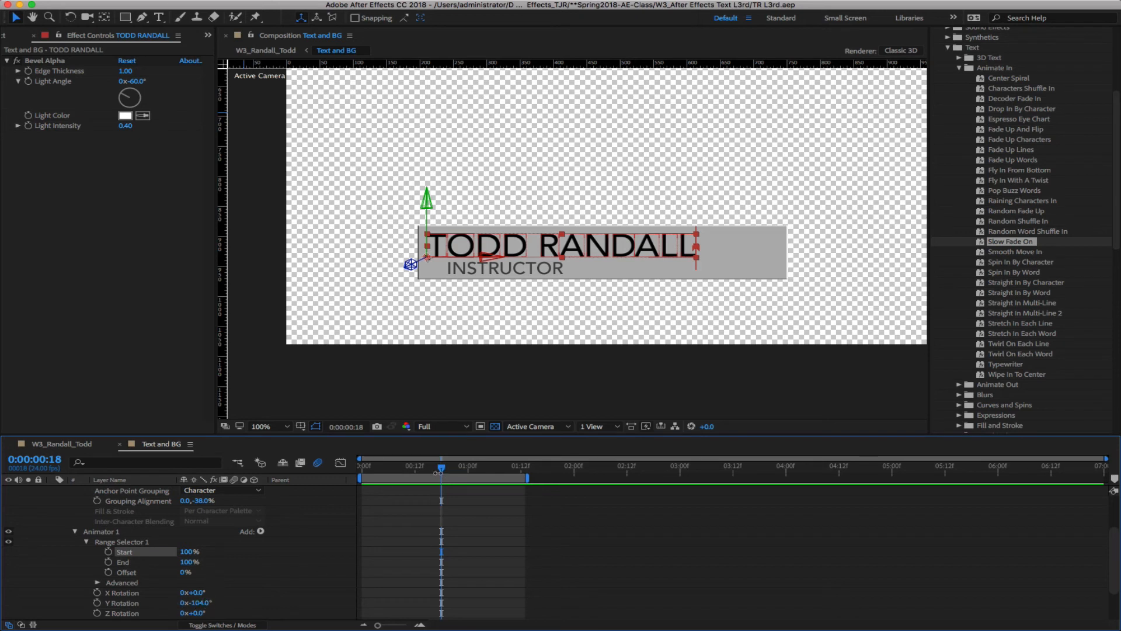
pyautogui.moveTo(441, 472); pyautogui.dragTo(441, 473)
# Keyframe Range Selector Start at 0% at 0:00:00:18, then raise it toward 100% near 1:05
pyautogui.moveTo(195, 550); pyautogui.dragTo(126, 554)
pyautogui.click(185, 551)
pyautogui.write('0')
pyautogui.press('Return')
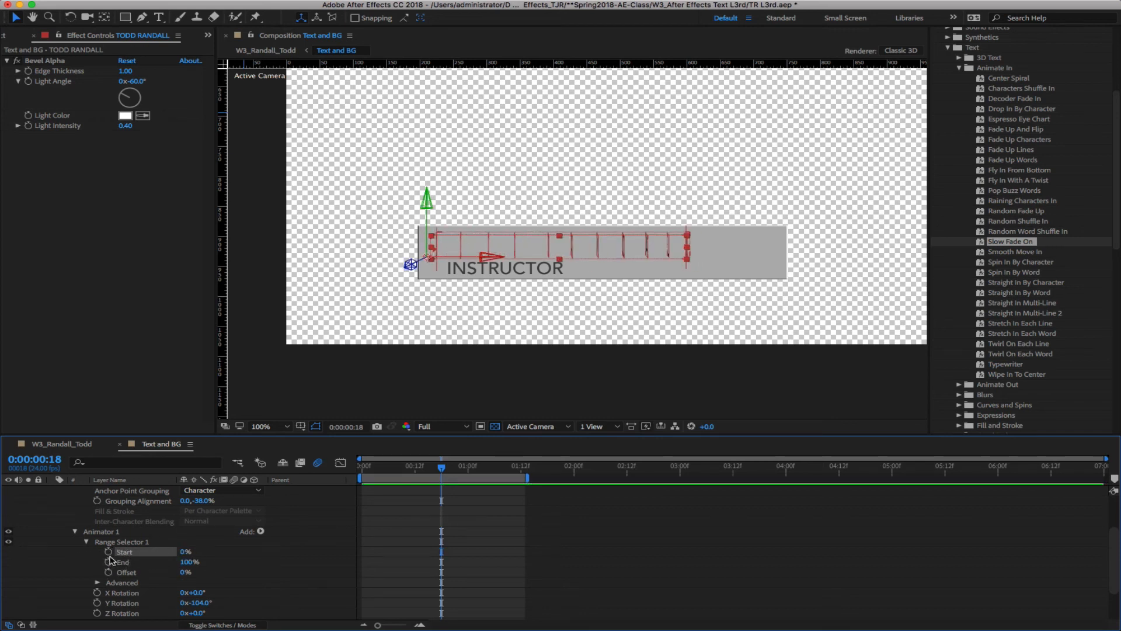
pyautogui.click(108, 551)
pyautogui.click(446, 473)
pyautogui.moveTo(466, 475); pyautogui.dragTo(491, 475)
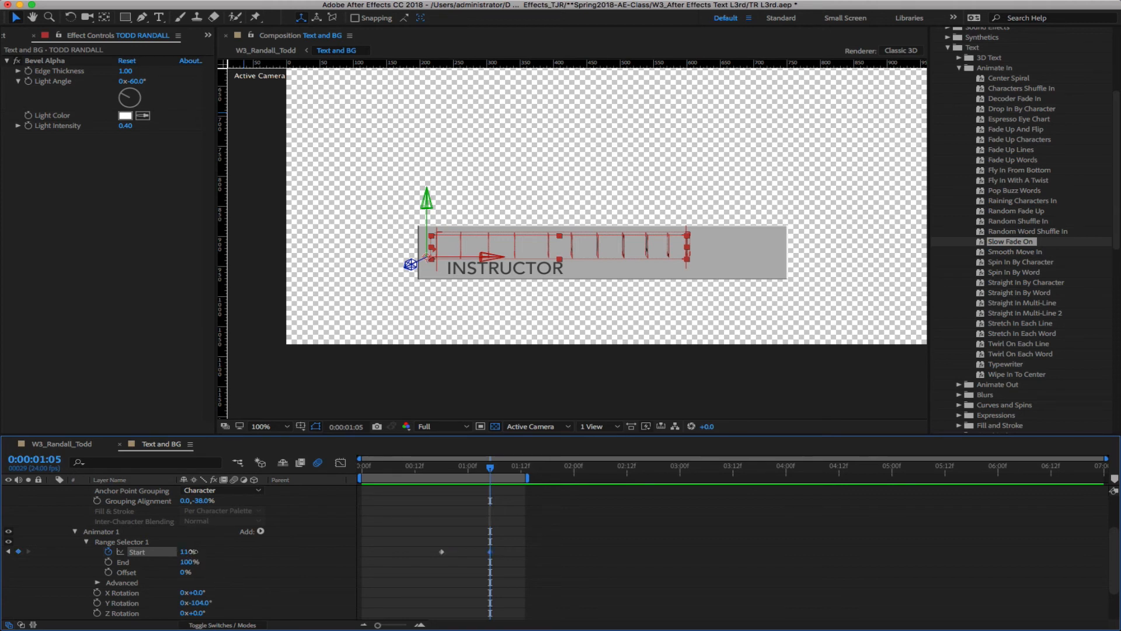
pyautogui.moveTo(185, 552); pyautogui.dragTo(303, 551)
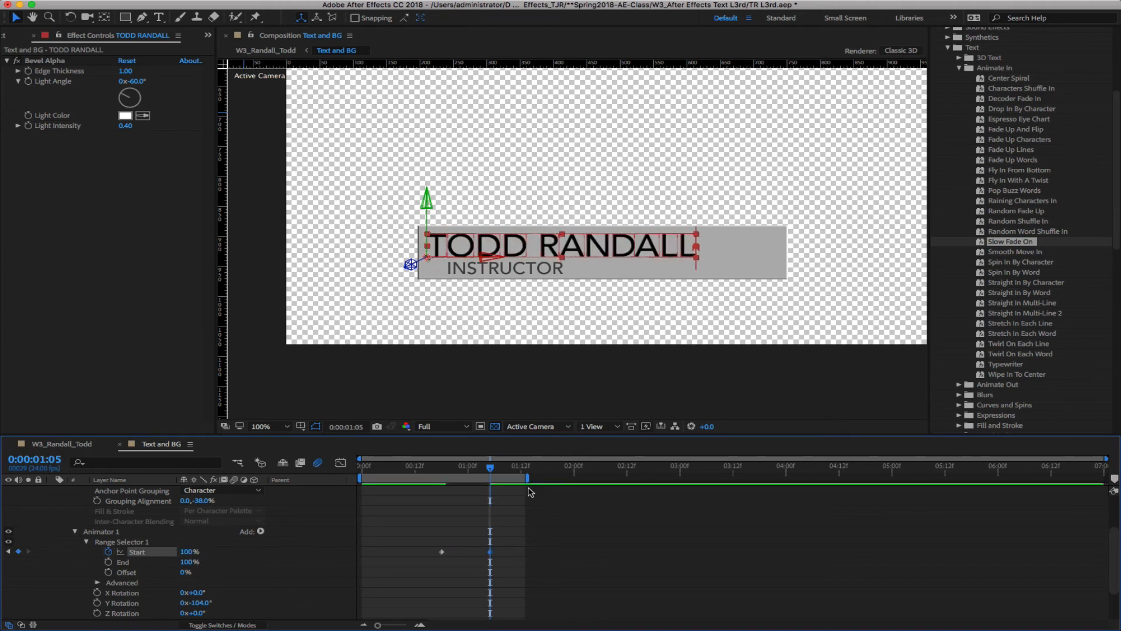
pyautogui.press('Tab')
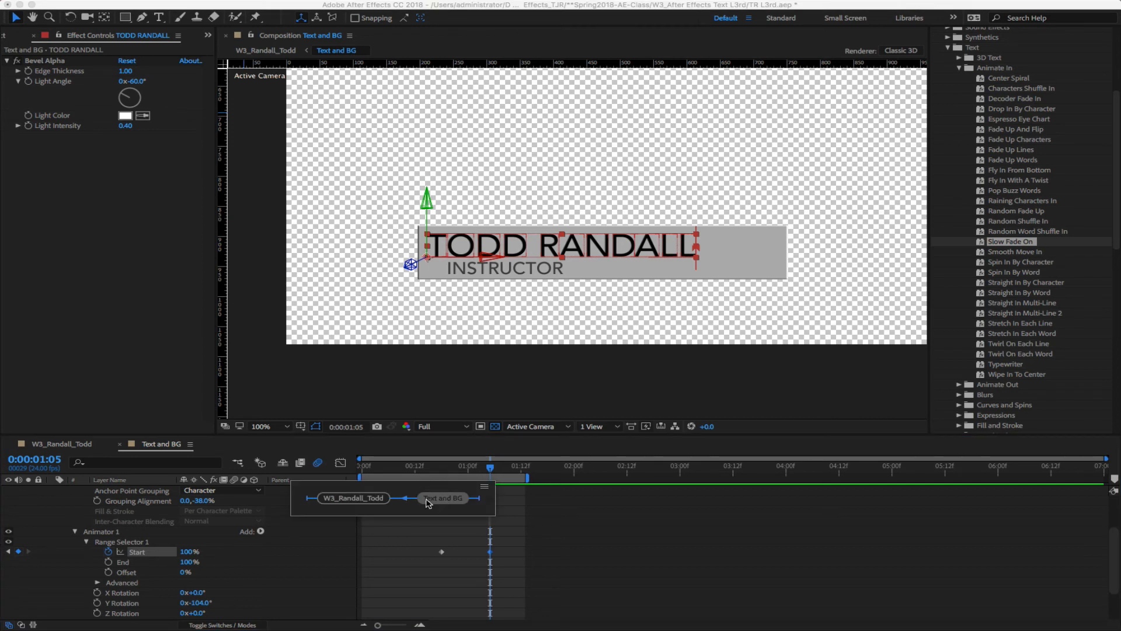
pyautogui.click(351, 500)
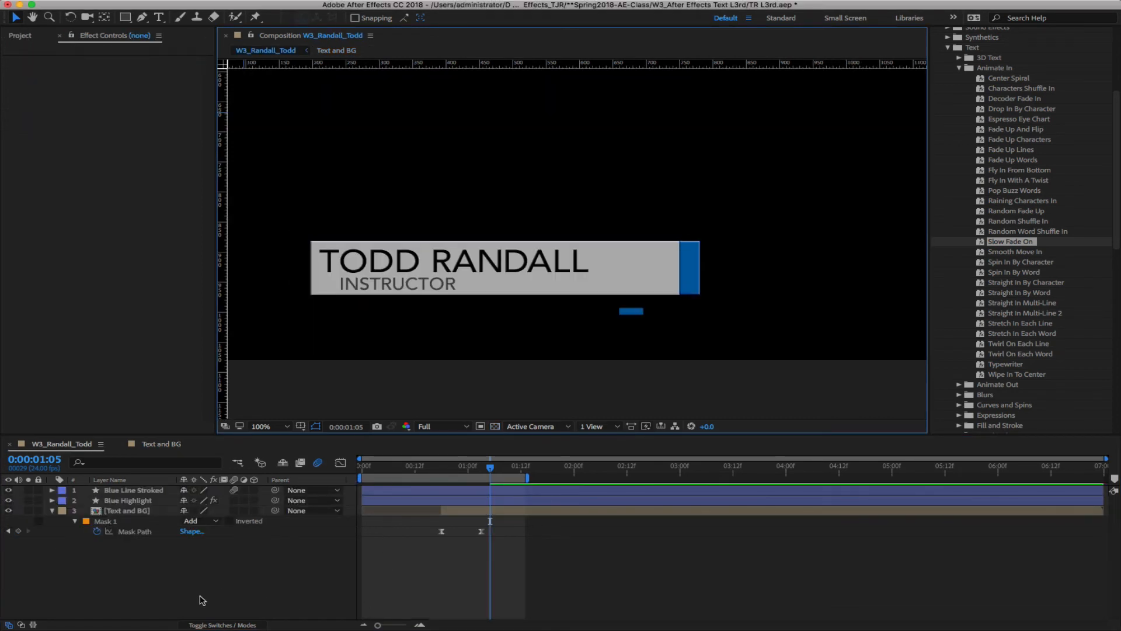
pyautogui.press('space')
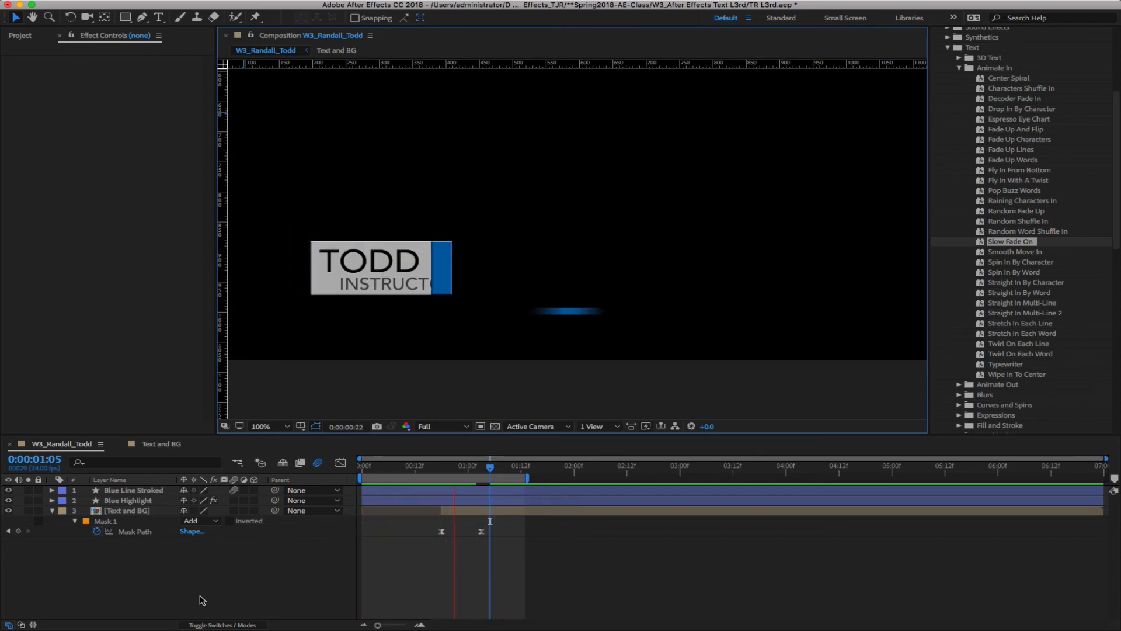
pyautogui.press('space')
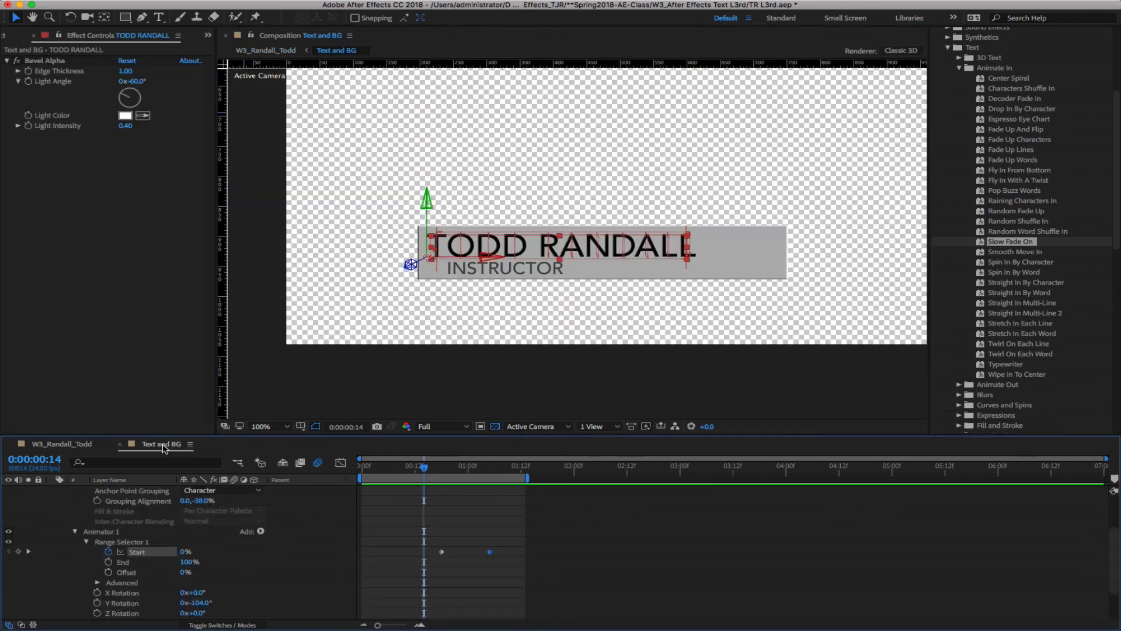
# In Text and BG, shift the 0% Start keyframe one frame later
pyautogui.click(163, 445)
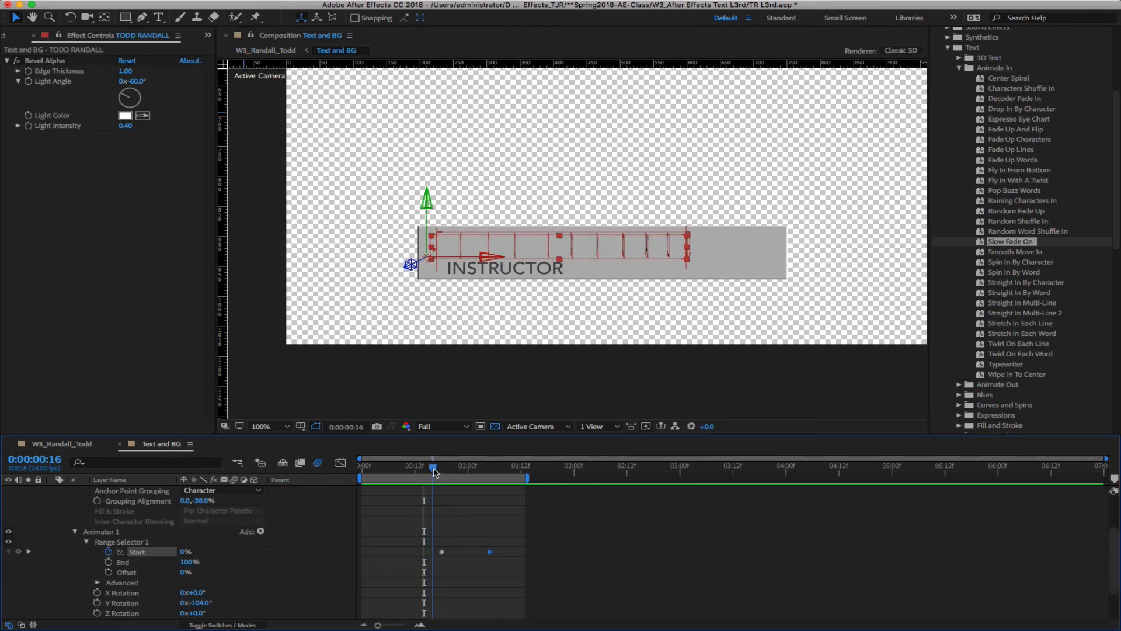
pyautogui.moveTo(424, 468); pyautogui.dragTo(442, 468)
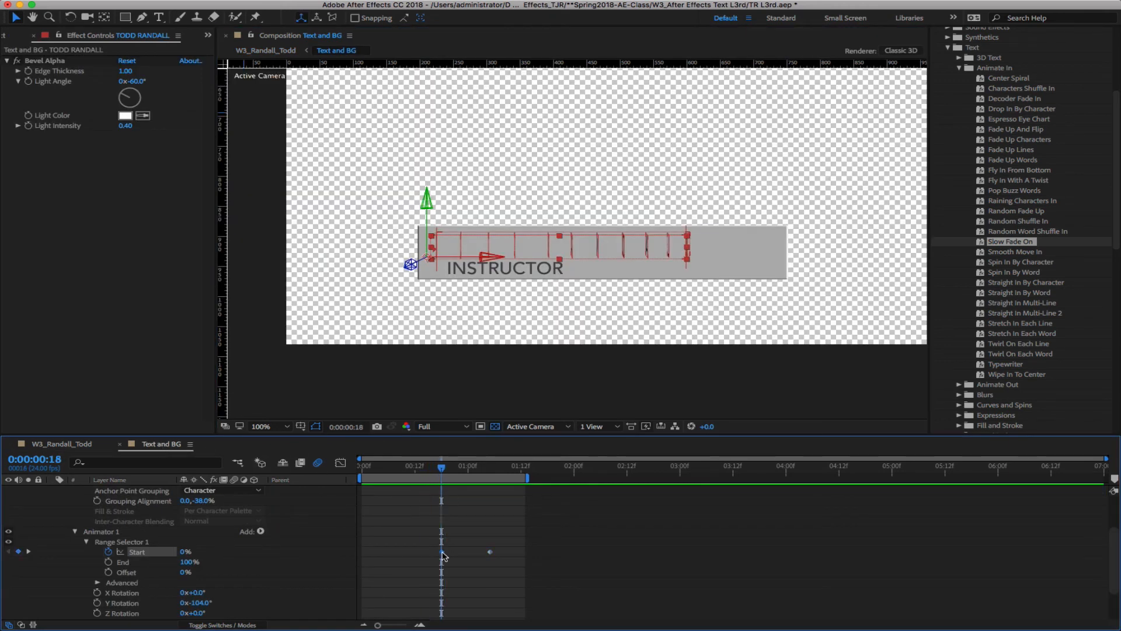
pyautogui.moveTo(442, 552); pyautogui.dragTo(447, 553)
# Preview W3_Randall_Todd again and check the name is upright at 0:00:01:10
pyautogui.click(77, 446)
pyautogui.press('space')
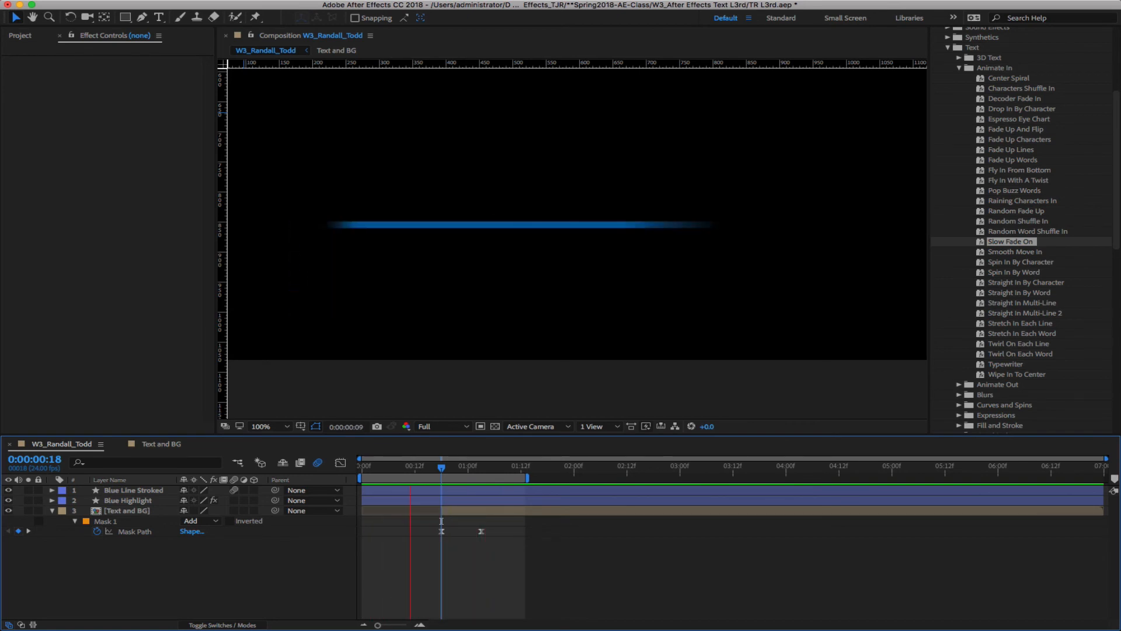
pyautogui.click(161, 444)
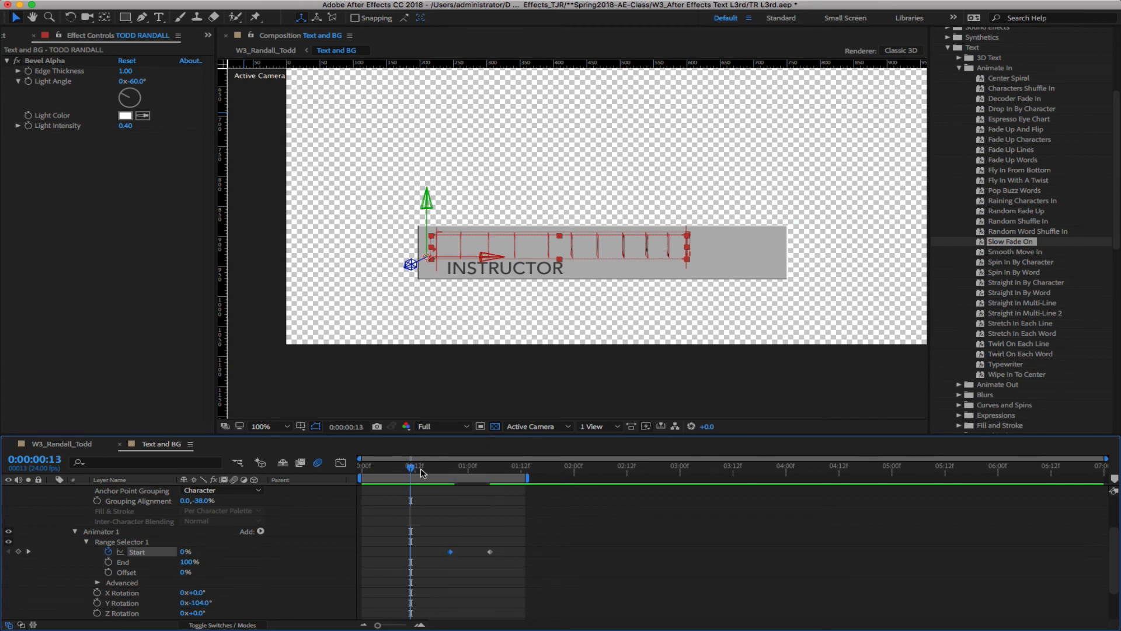
pyautogui.moveTo(448, 477); pyautogui.dragTo(511, 488)
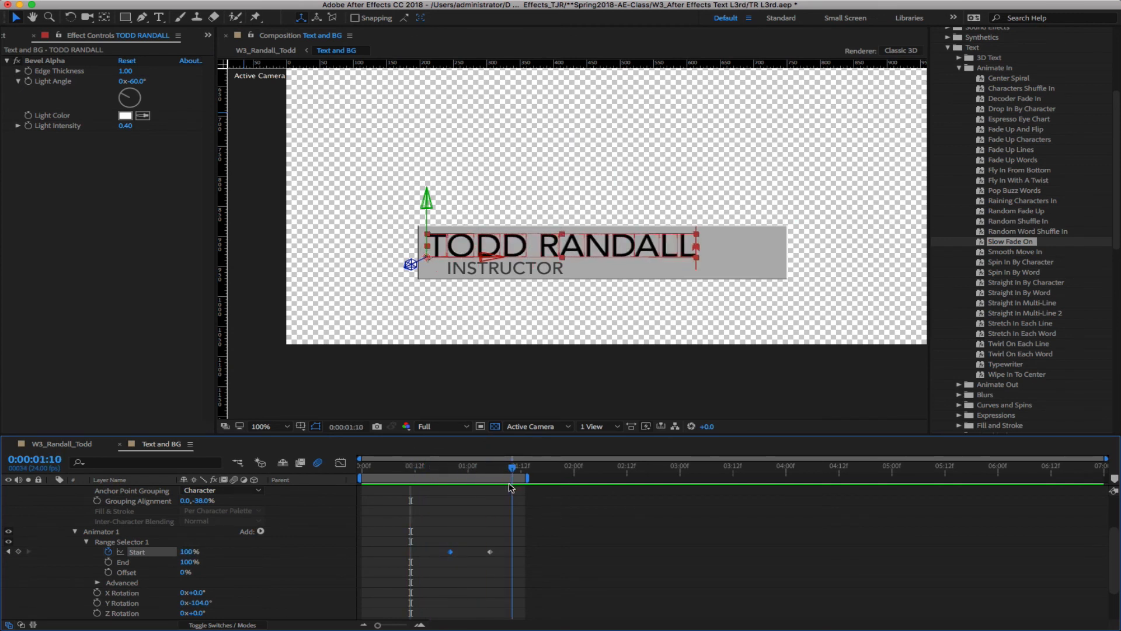
pyautogui.click(87, 445)
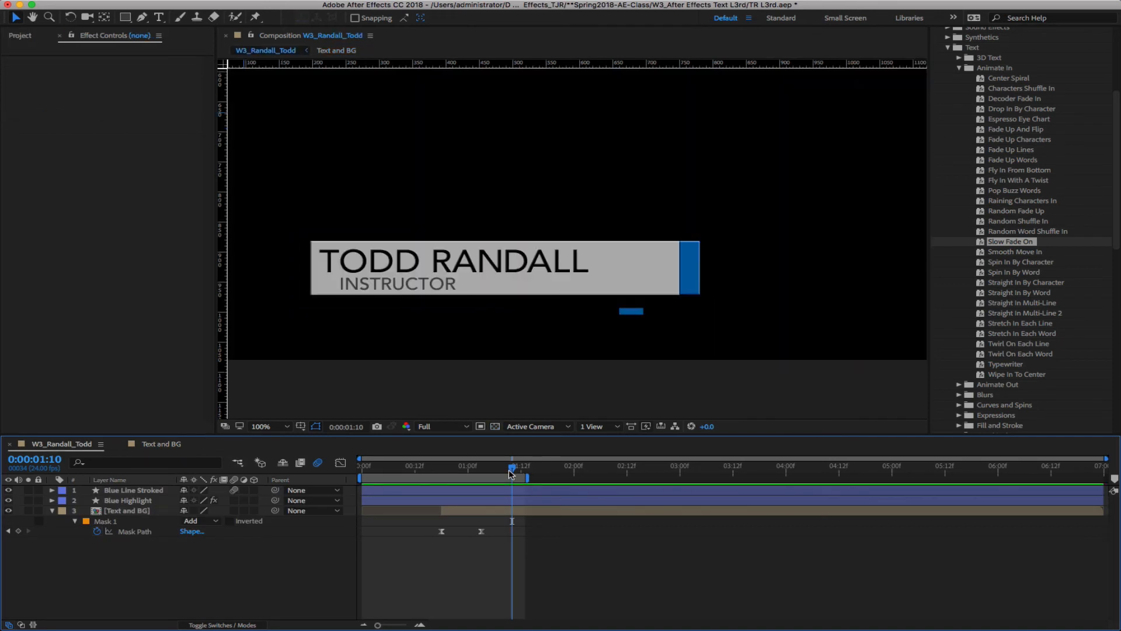
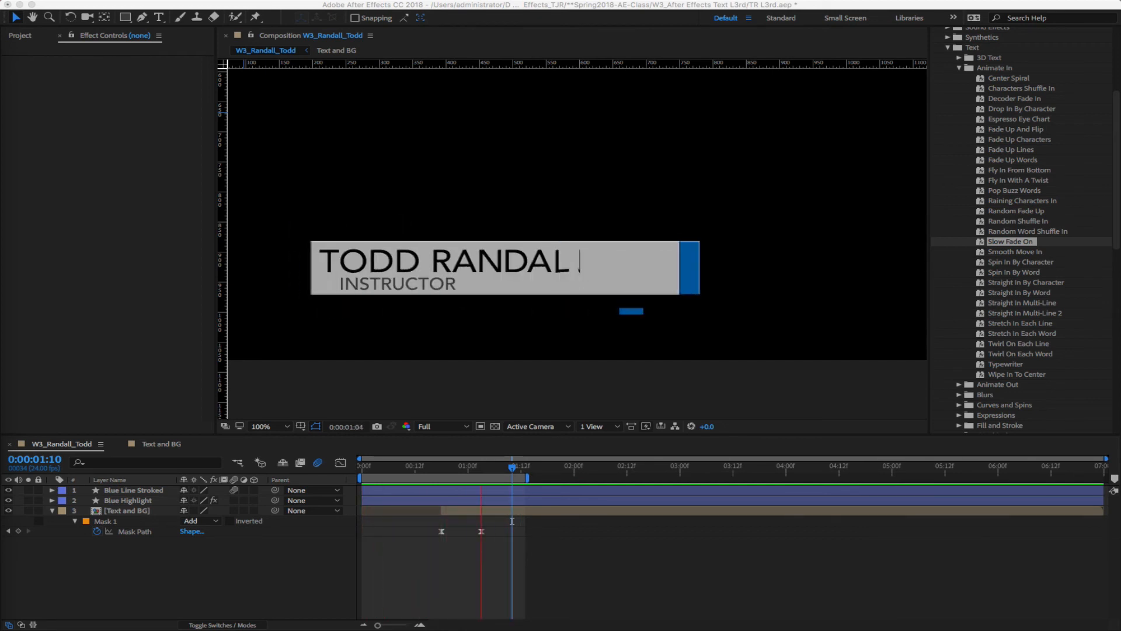
# Stop the preview, switch to Text and BG, and collapse the TODD RANDALL layer's properties
pyautogui.click(174, 600)
pyautogui.press('space')
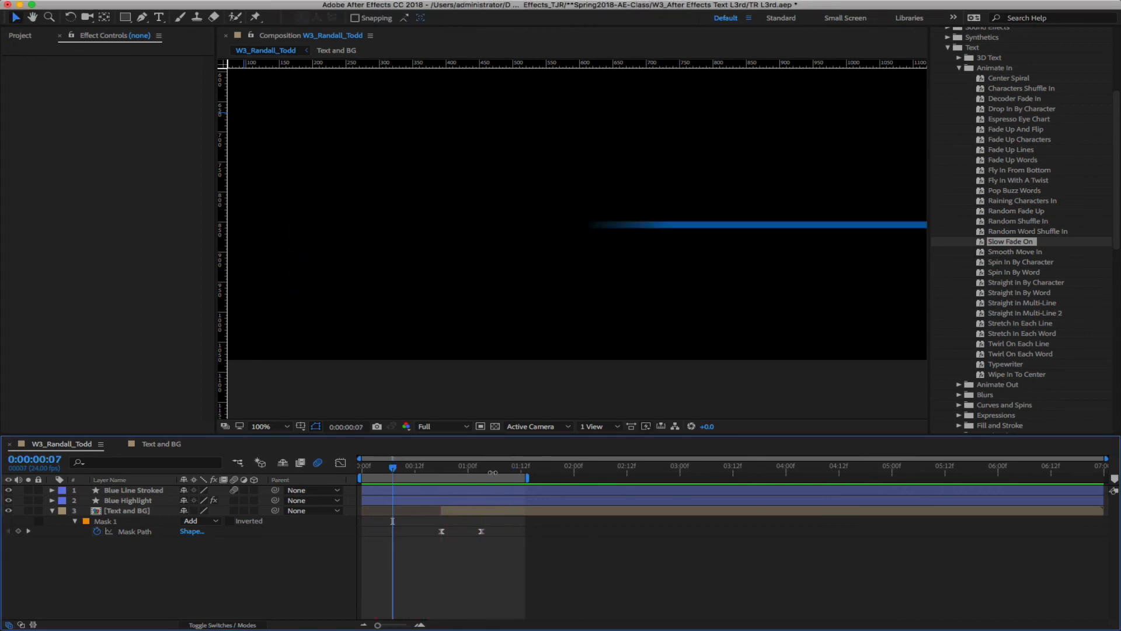
pyautogui.moveTo(508, 469); pyautogui.dragTo(441, 479)
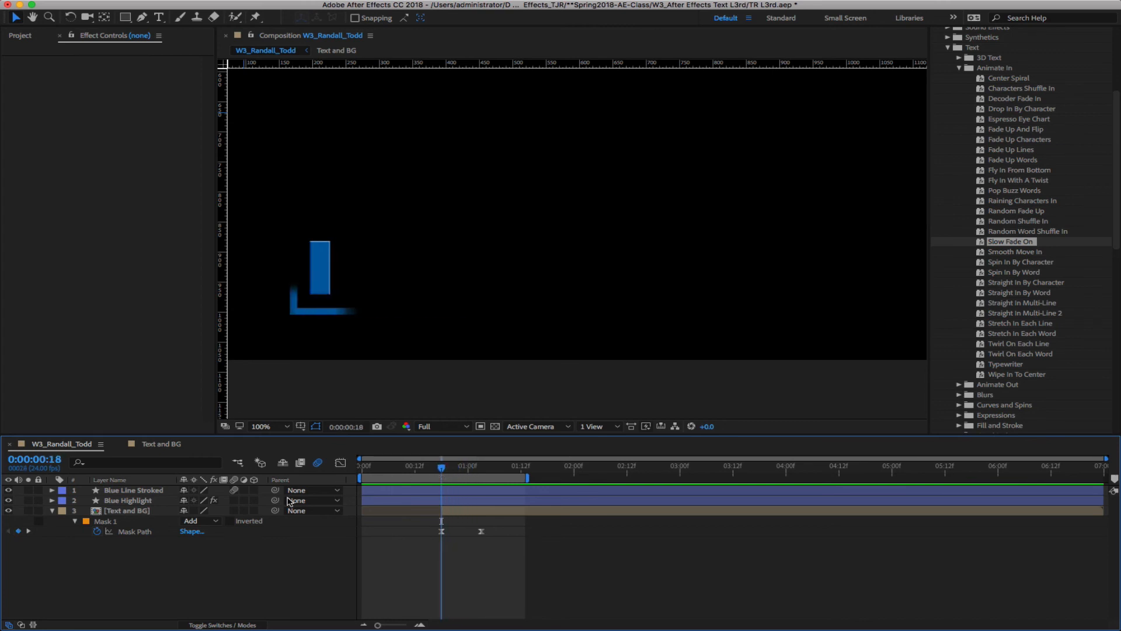
pyautogui.click(161, 444)
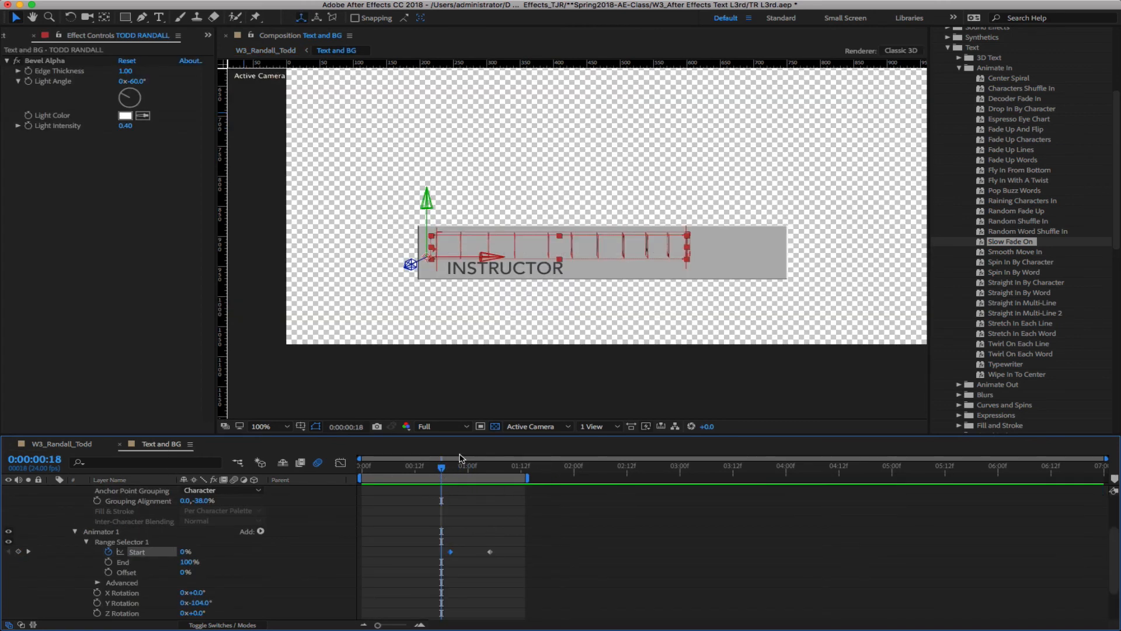
pyautogui.moveTo(438, 471); pyautogui.dragTo(448, 473)
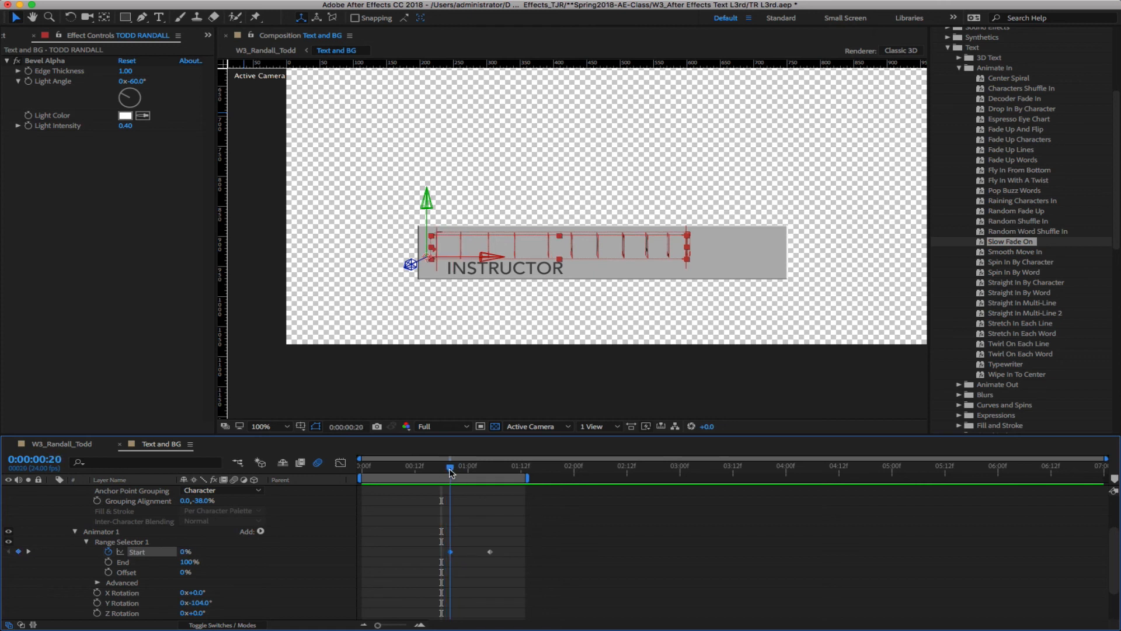
pyautogui.click(75, 531)
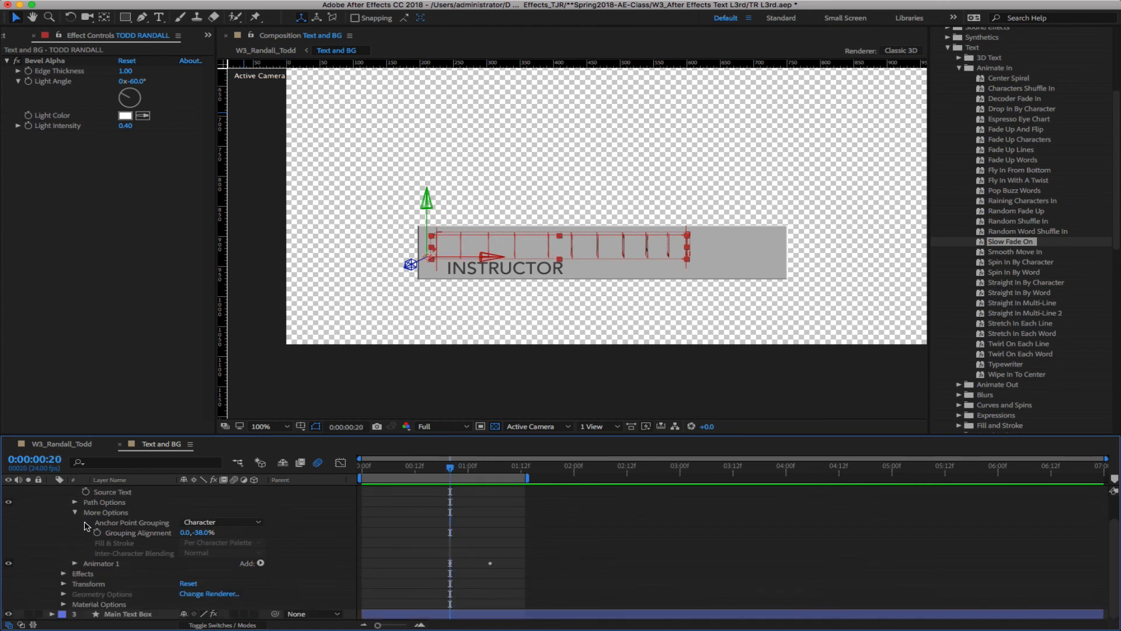
pyautogui.click(75, 514)
pyautogui.click(53, 501)
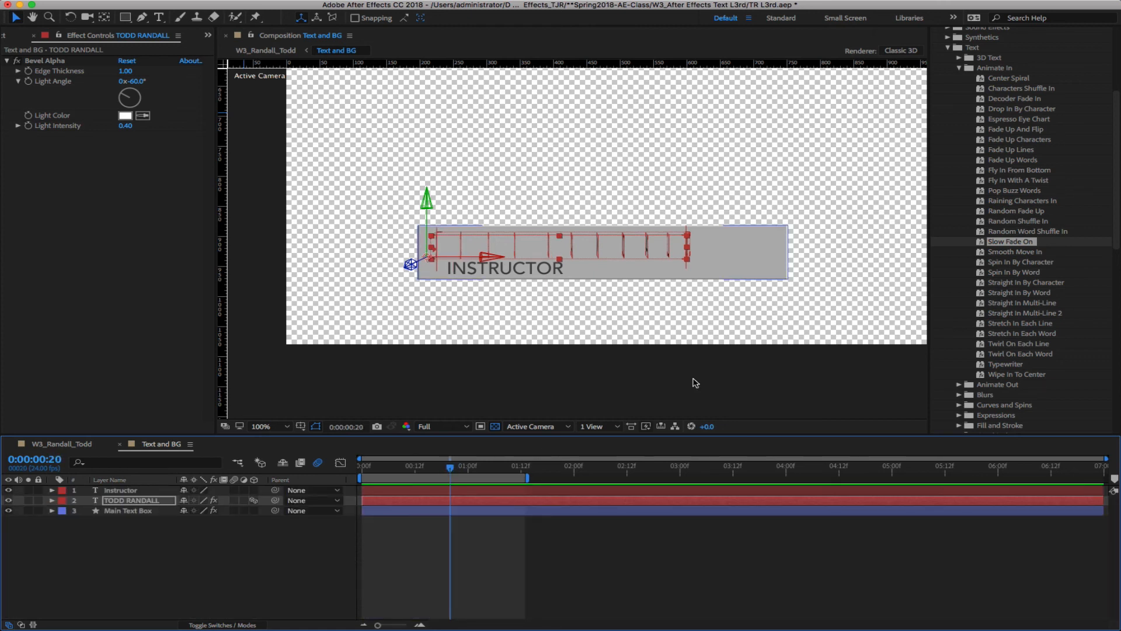
pyautogui.click(109, 595)
# Keyframe INSTRUCTOR opacity from 0% to 100% and position X from 240.4 to 412.4
pyautogui.click(112, 491)
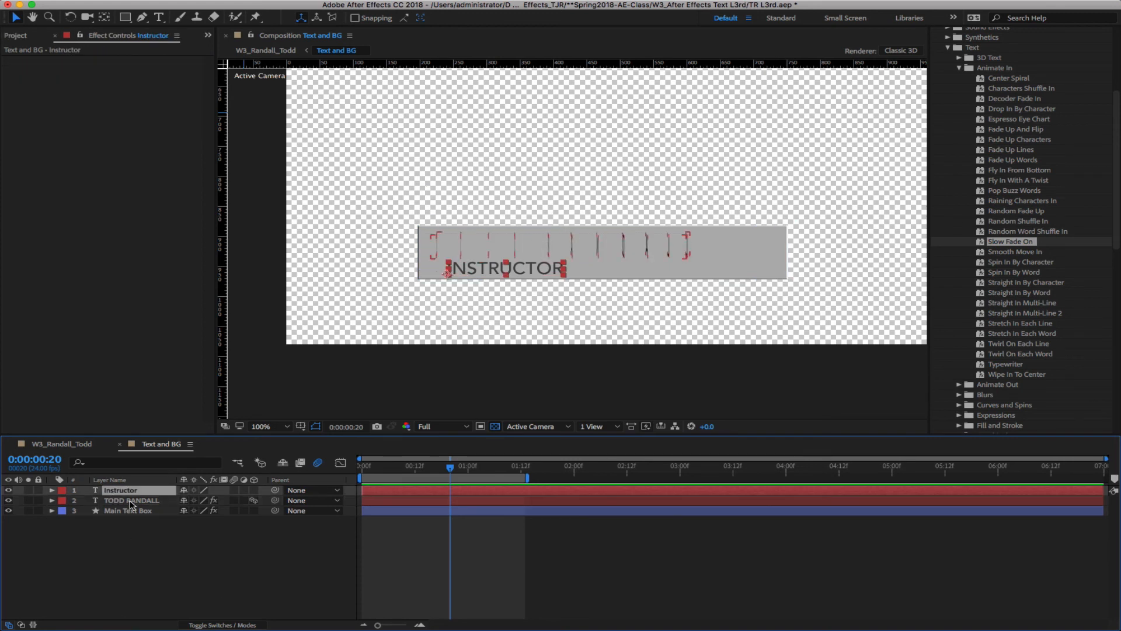
pyautogui.press('p')
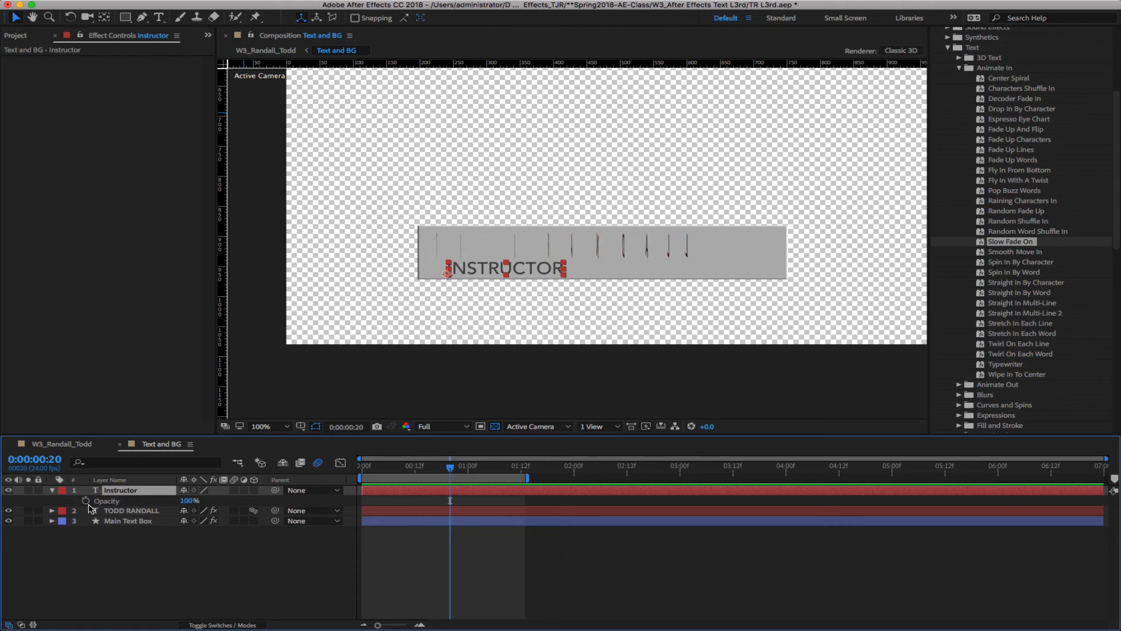
pyautogui.click(86, 500)
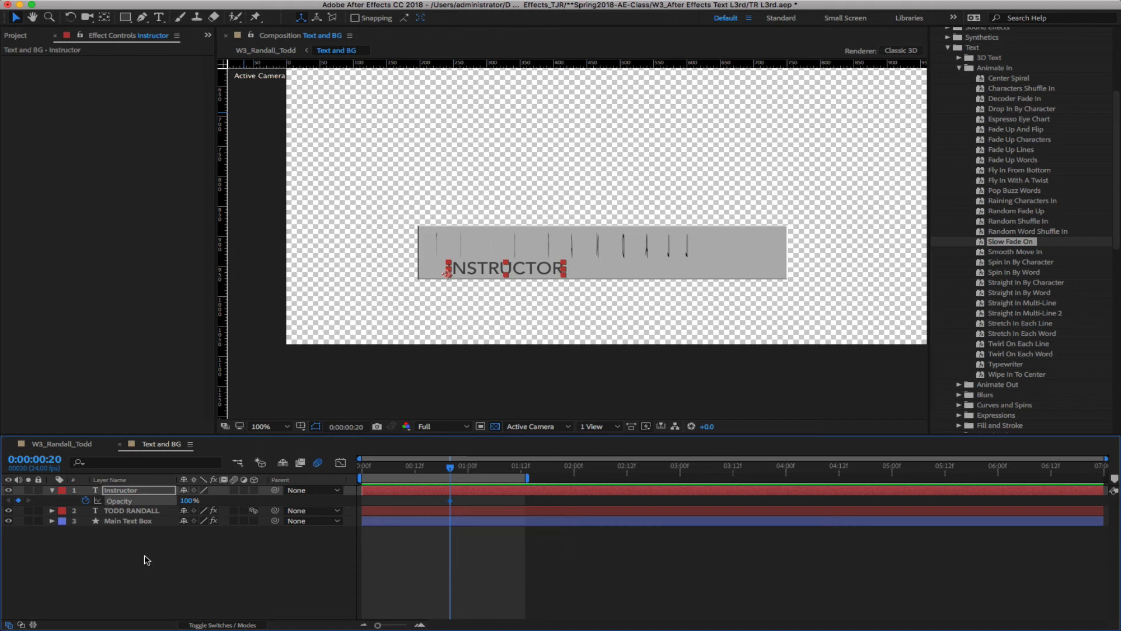
pyautogui.hotkey('shift', 'p')
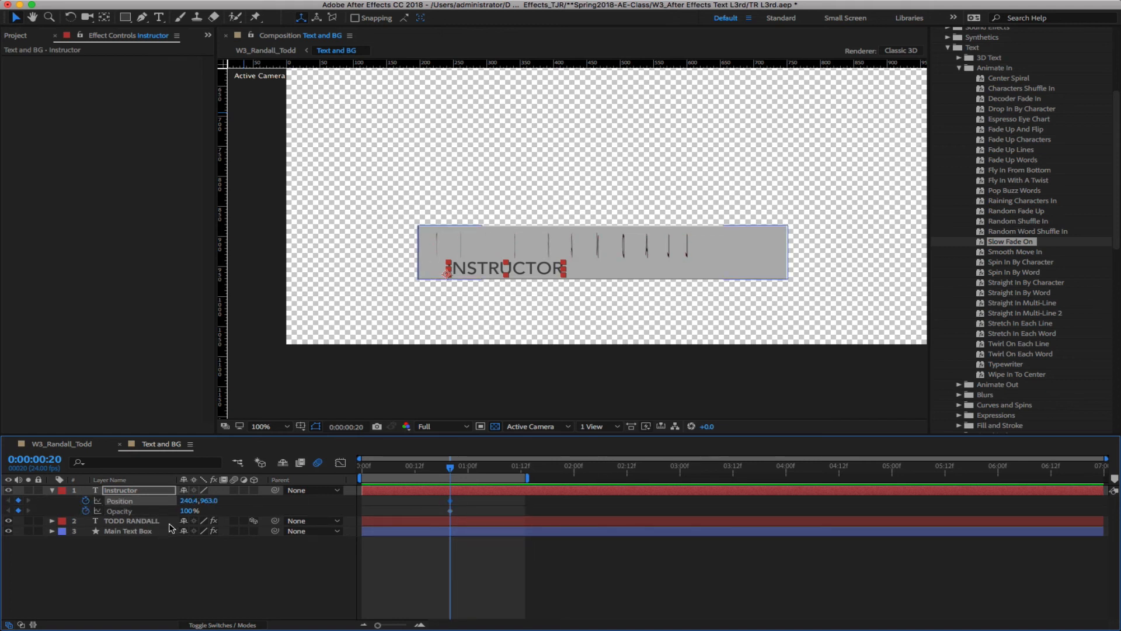
pyautogui.moveTo(188, 511); pyautogui.dragTo(80, 510)
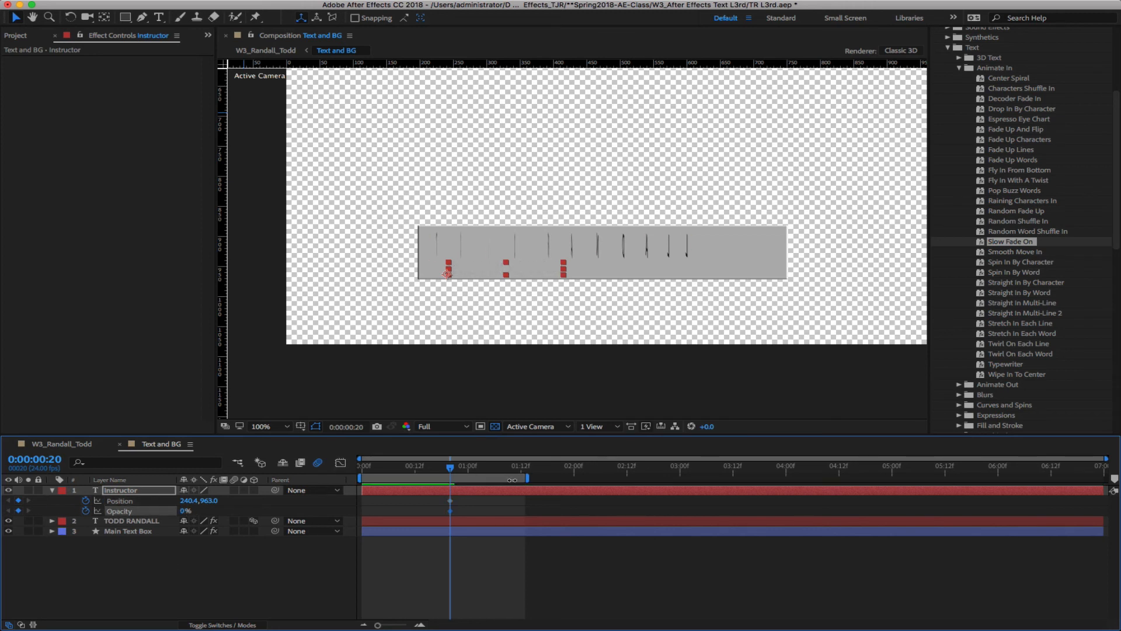
pyautogui.moveTo(450, 472); pyautogui.dragTo(484, 474)
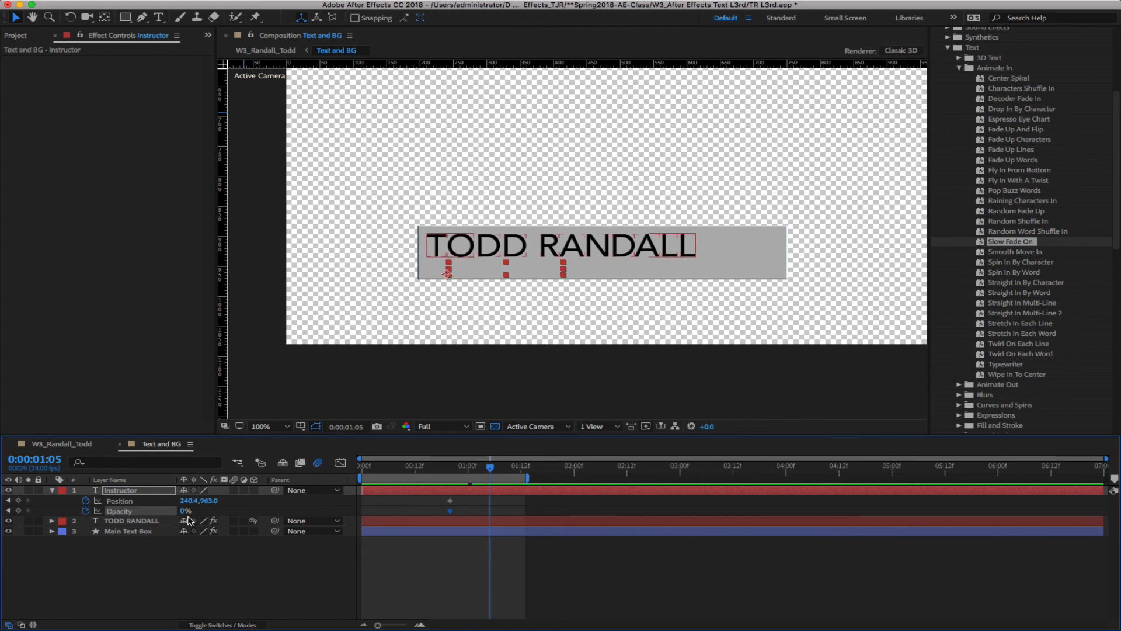
pyautogui.moveTo(182, 511); pyautogui.dragTo(278, 510)
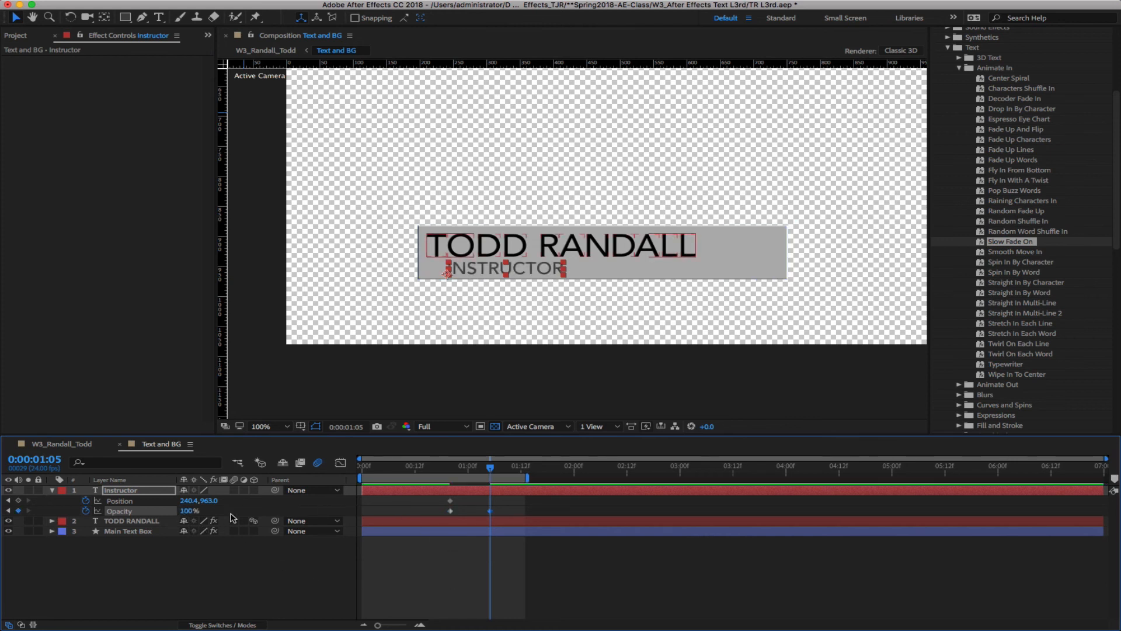
pyautogui.moveTo(186, 501); pyautogui.dragTo(308, 504)
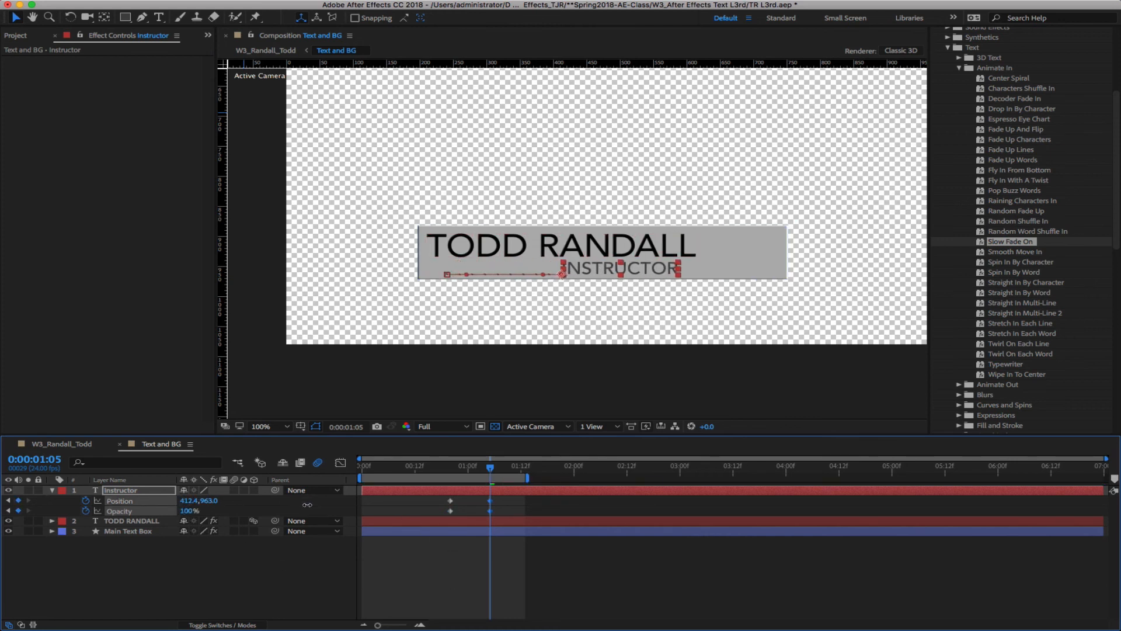
pyautogui.click(464, 511)
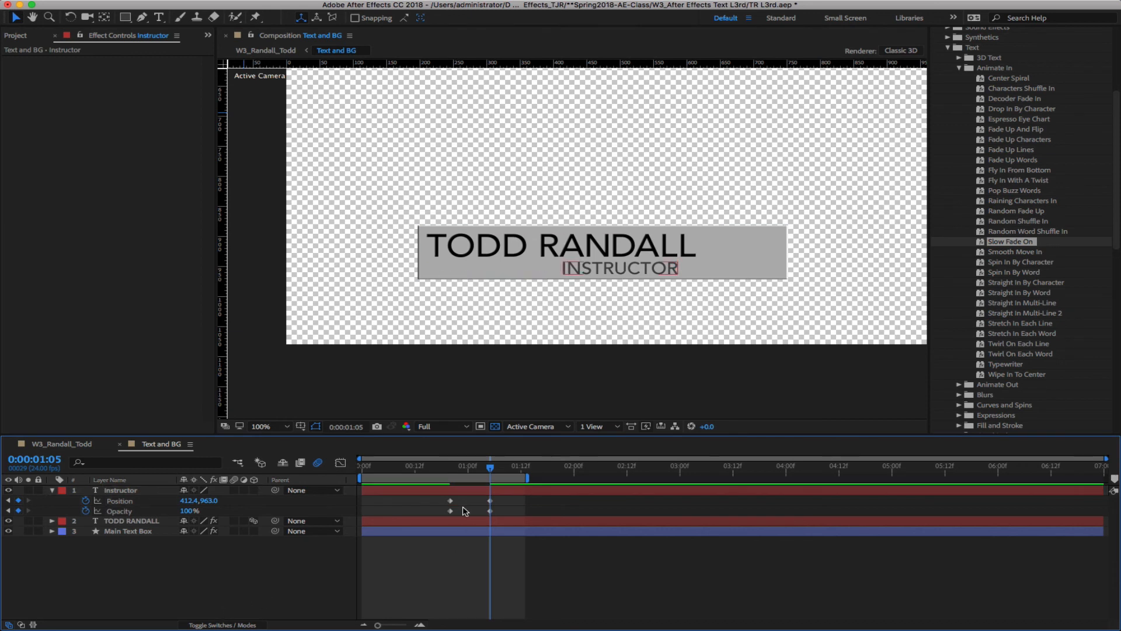
pyautogui.moveTo(502, 500); pyautogui.dragTo(483, 508)
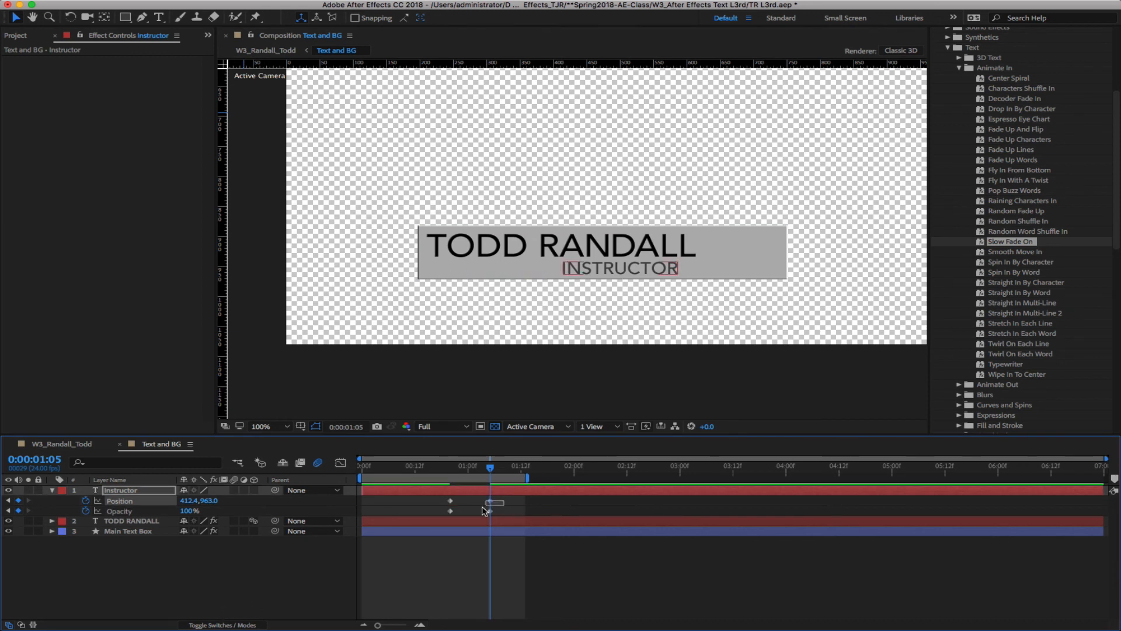
# Apply Easy Ease In to INSTRUCTOR's ending keyframes
pyautogui.rightClick(492, 506)
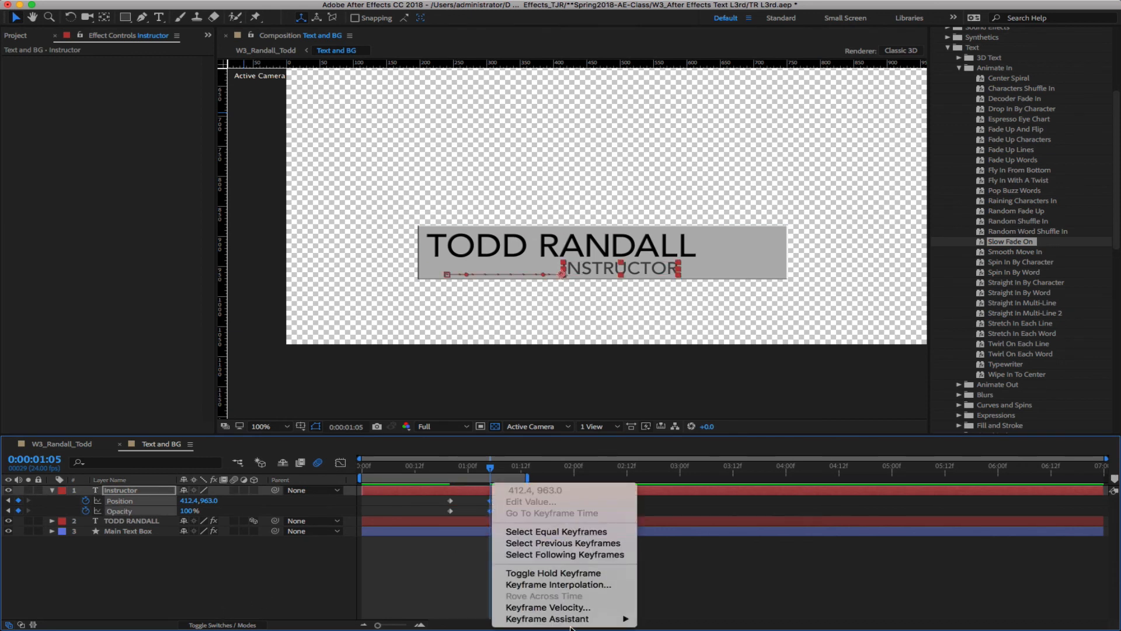
pyautogui.moveTo(575, 618)
pyautogui.click(666, 563)
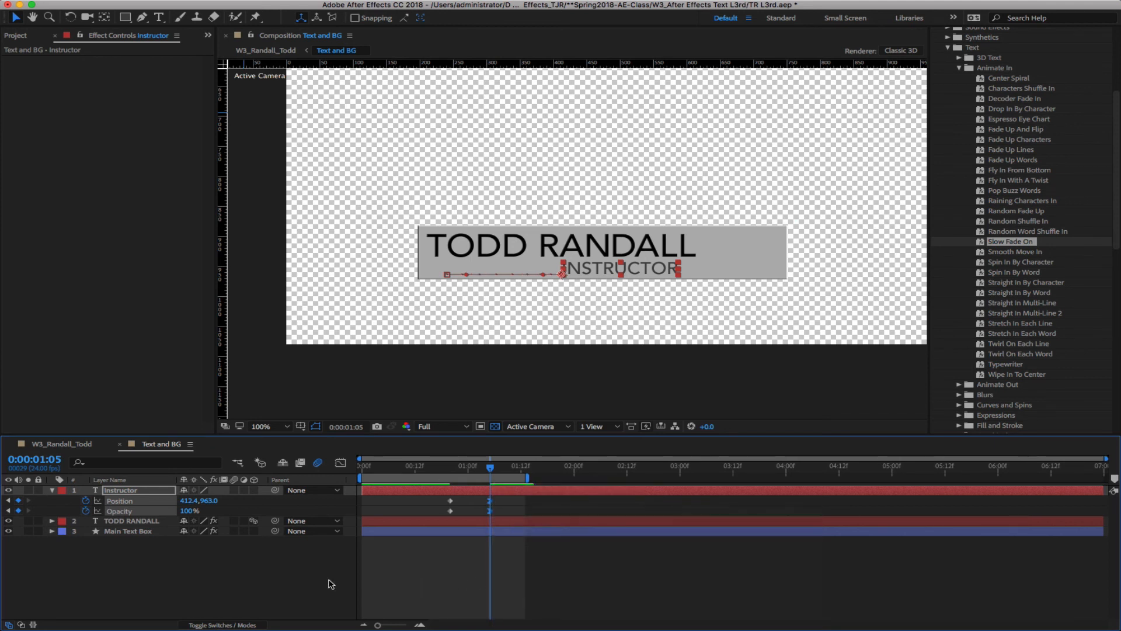
# In the speed graph, give the final Opacity keyframe 75% incoming influence
pyautogui.click(341, 463)
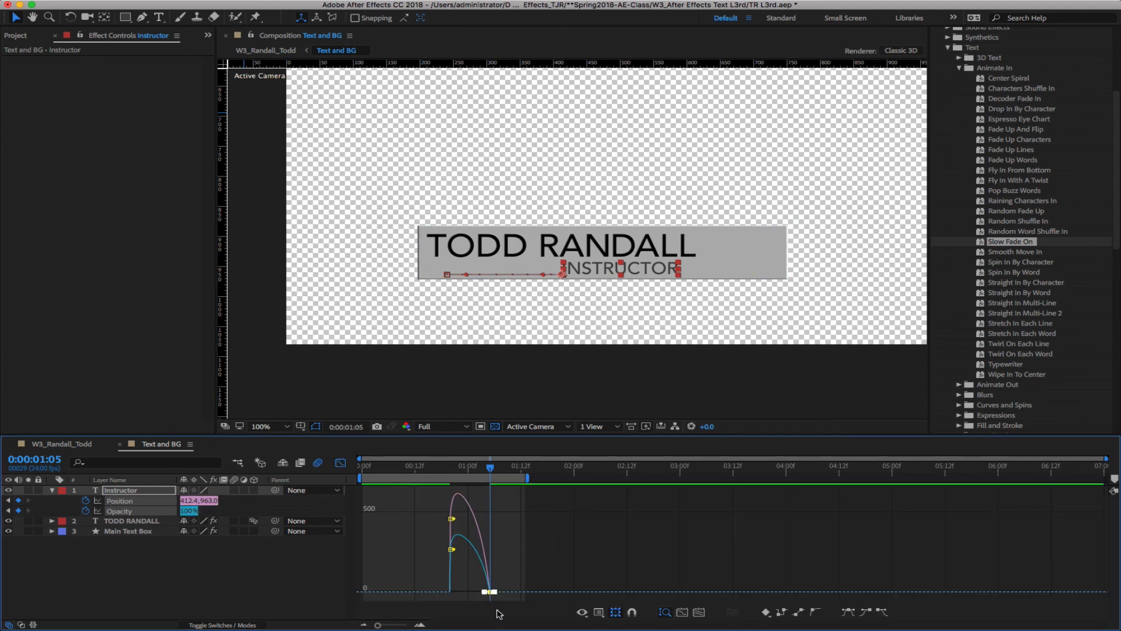
pyautogui.click(176, 575)
pyautogui.click(116, 511)
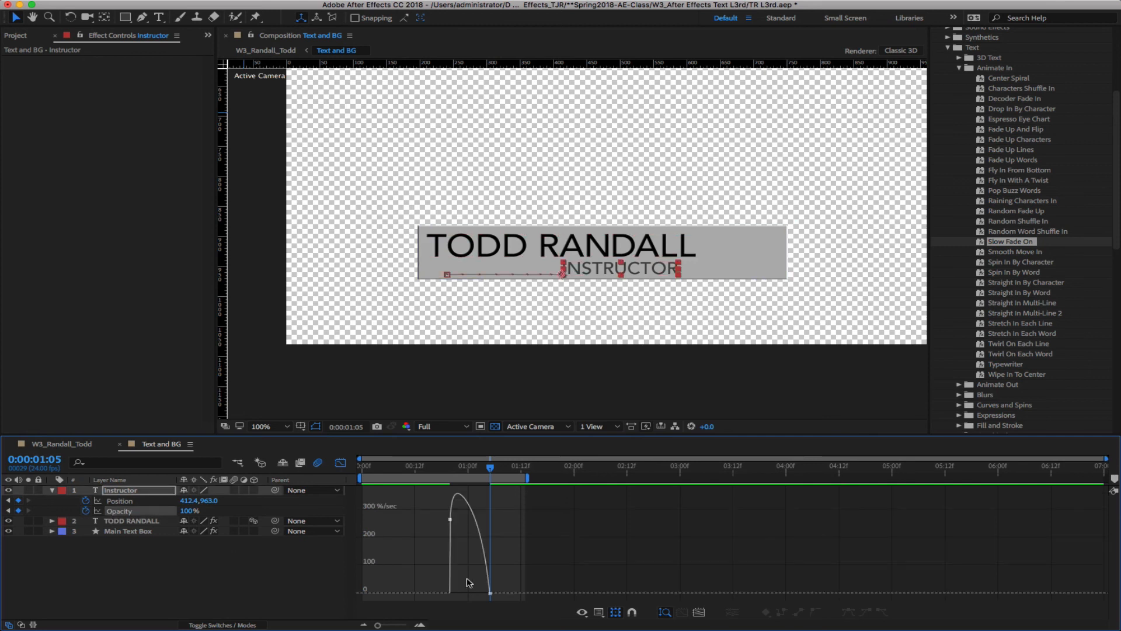
pyautogui.doubleClick(489, 593)
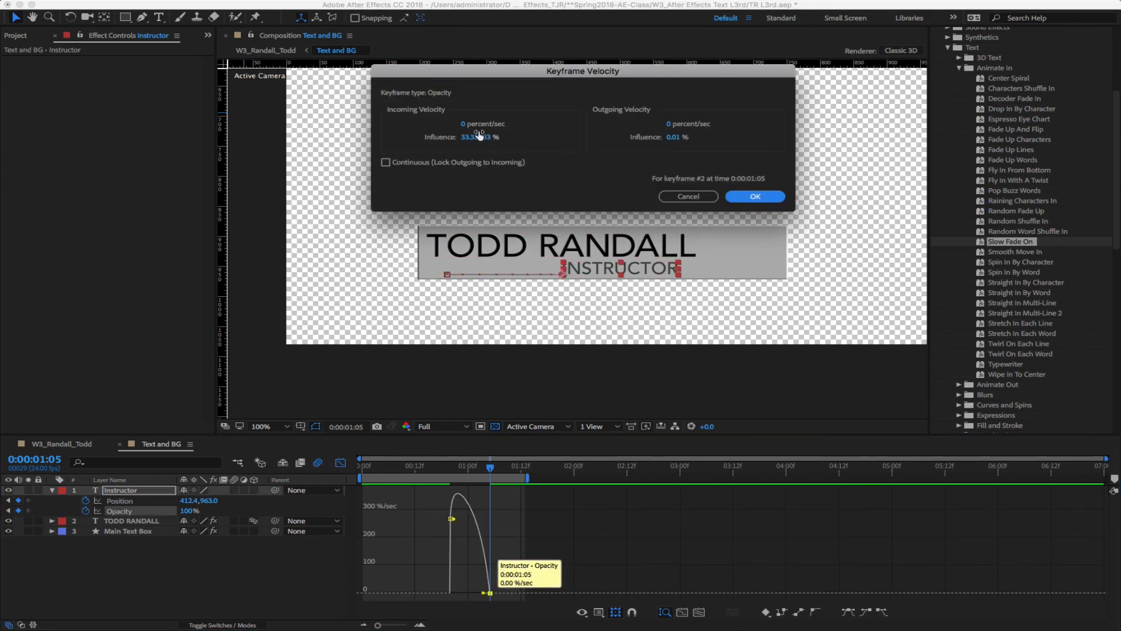
pyautogui.click(480, 136)
pyautogui.write('75')
pyautogui.press('Return')
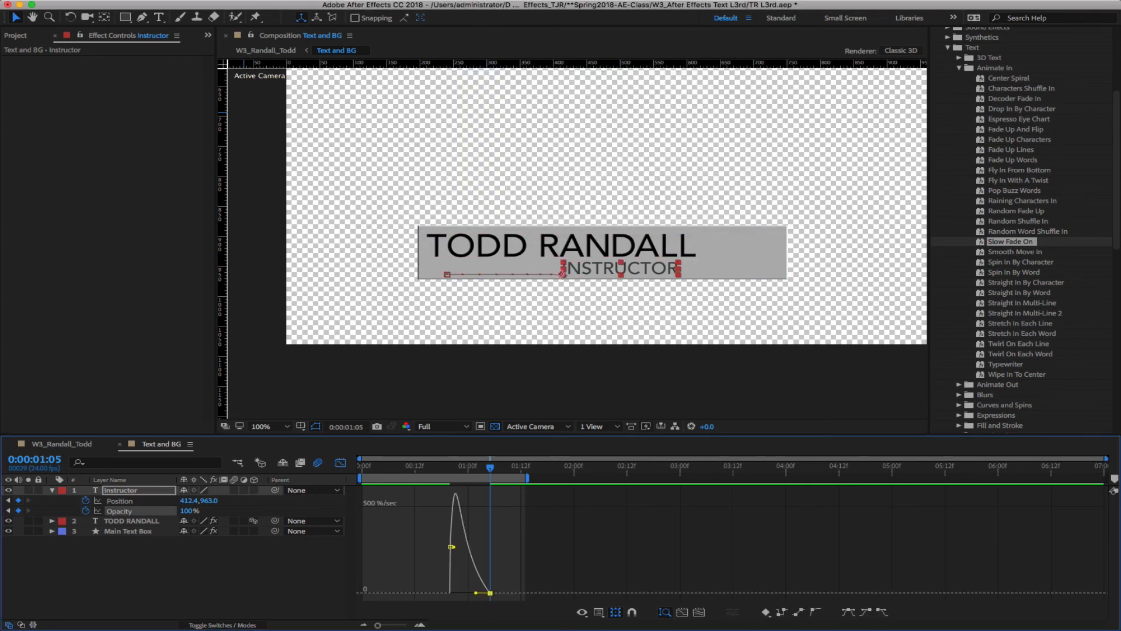
# Give the final Position keyframe 70% incoming influence and return to W3_Randall_Todd
pyautogui.click(195, 580)
pyautogui.click(120, 501)
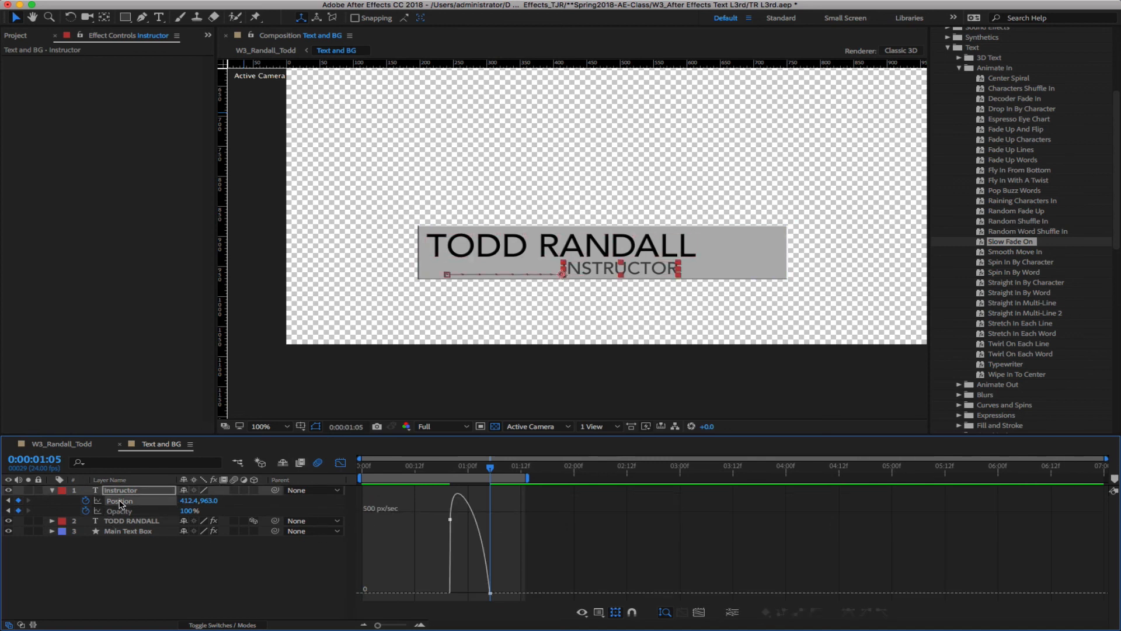
pyautogui.doubleClick(490, 592)
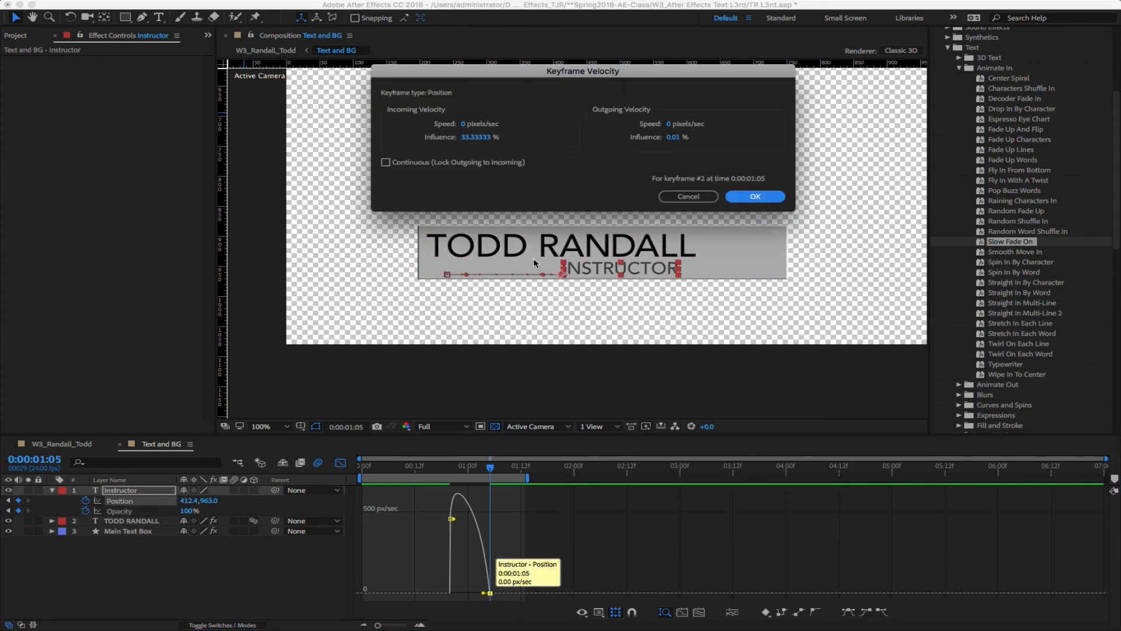
pyautogui.click(480, 136)
pyautogui.press('Return')
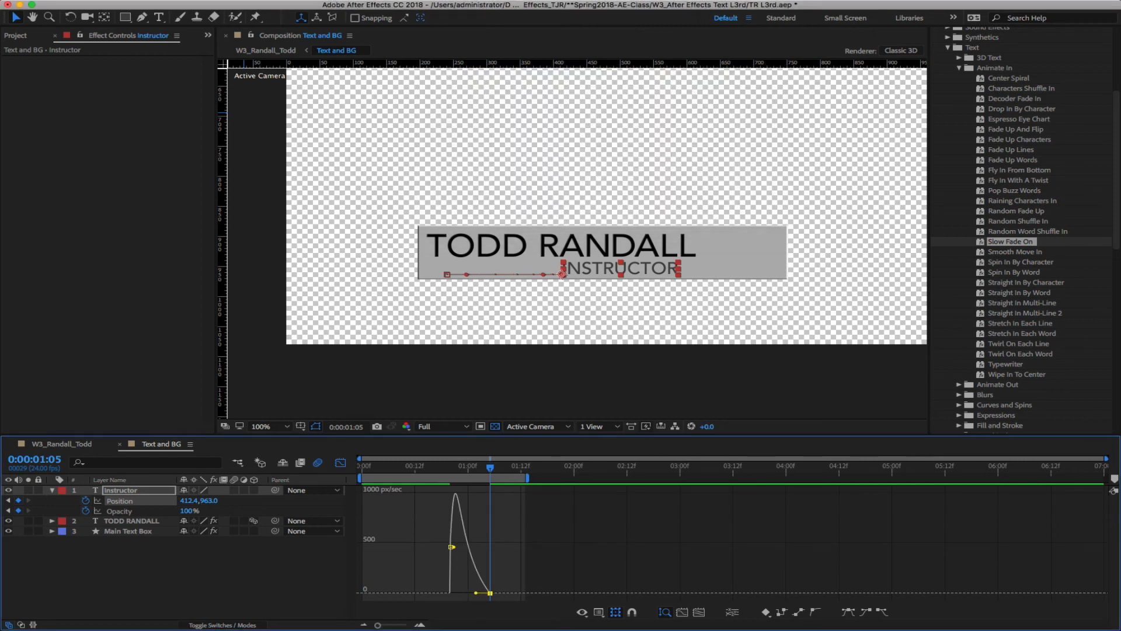
pyautogui.click(62, 444)
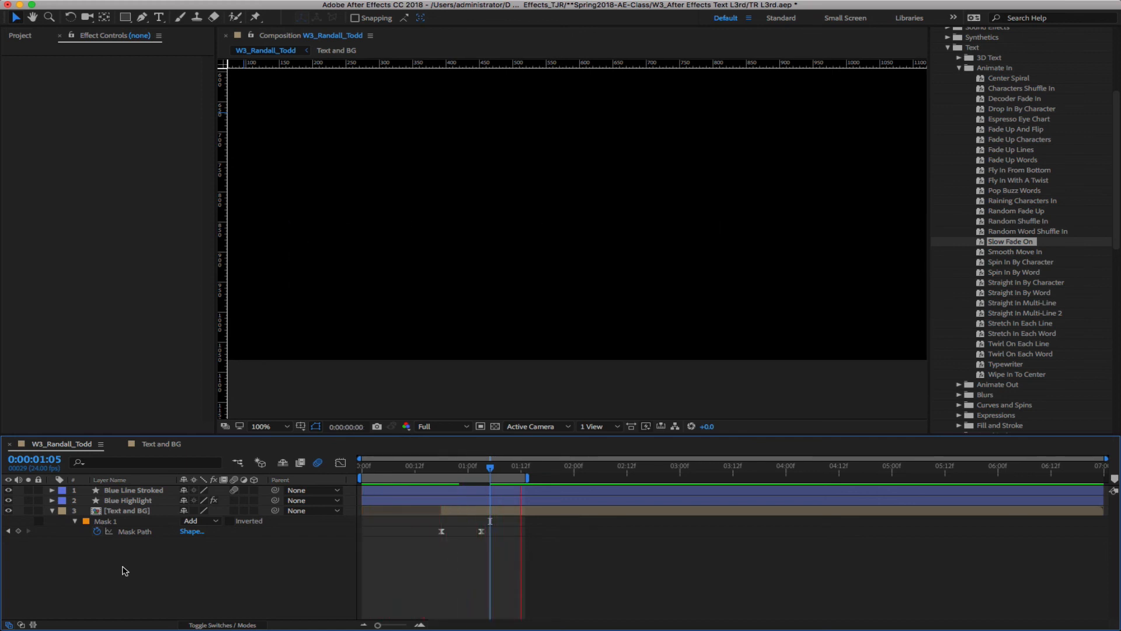
pyautogui.click(160, 443)
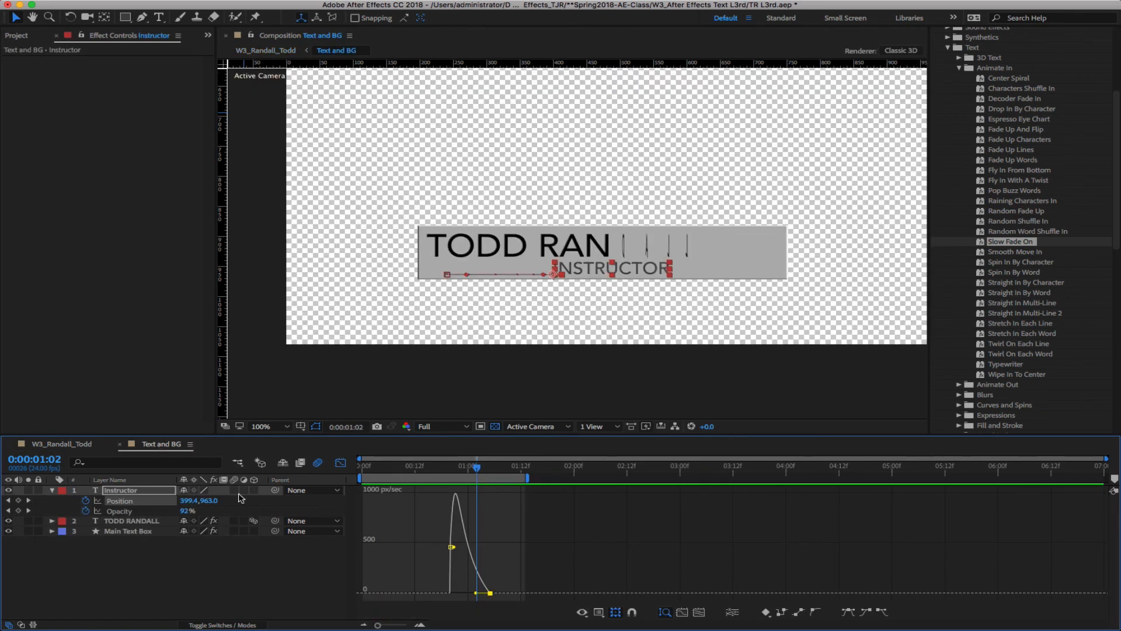
pyautogui.click(53, 489)
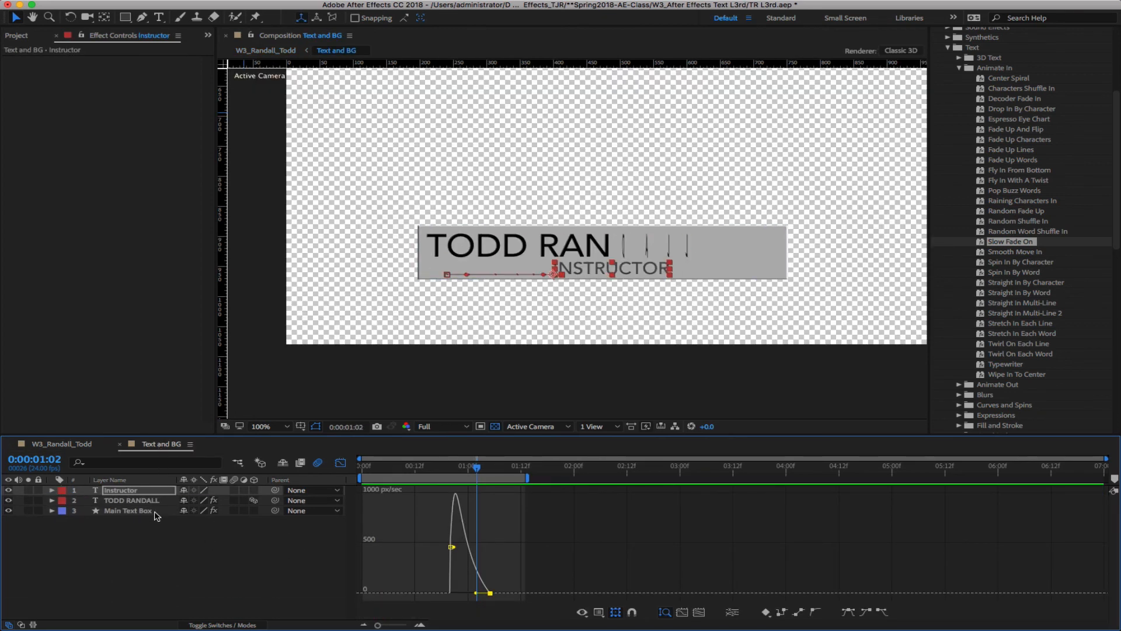
pyautogui.click(132, 500)
pyautogui.click(233, 501)
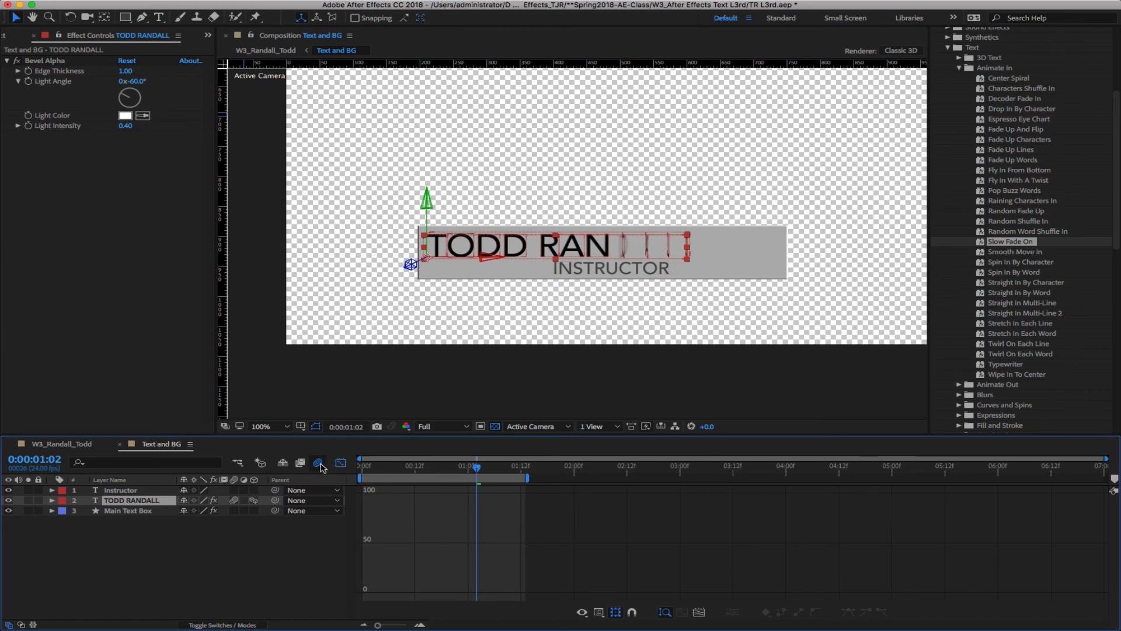
pyautogui.moveTo(478, 469)
pyautogui.mouseDown()
pyautogui.moveTo(428, 472)
pyautogui.moveTo(486, 477)
pyautogui.mouseUp()
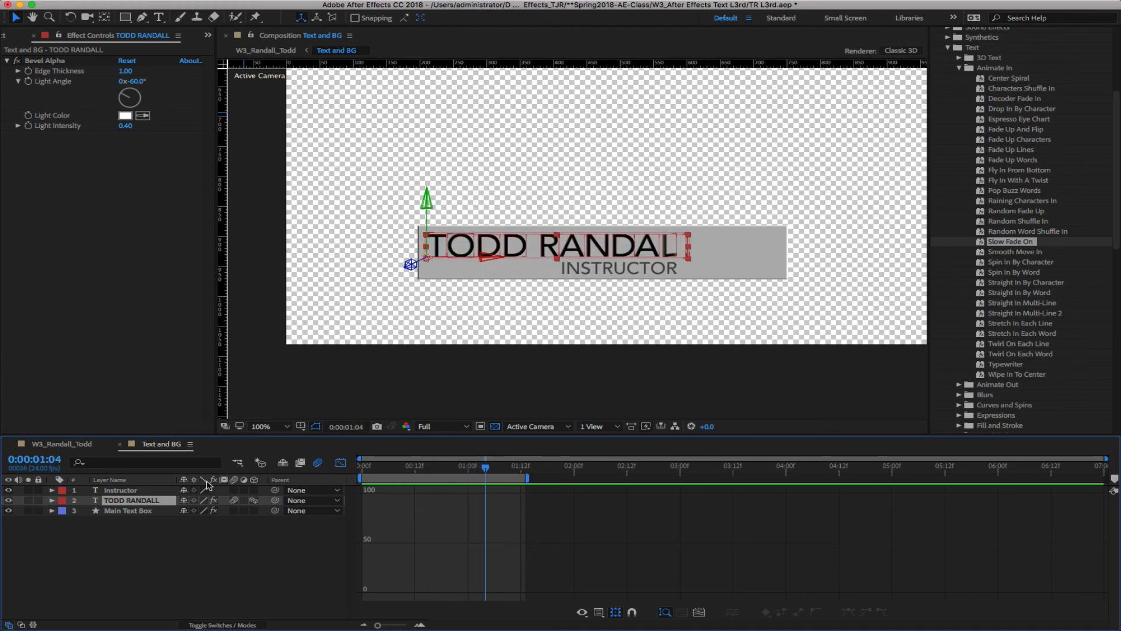
pyautogui.click(77, 448)
pyautogui.press('space')
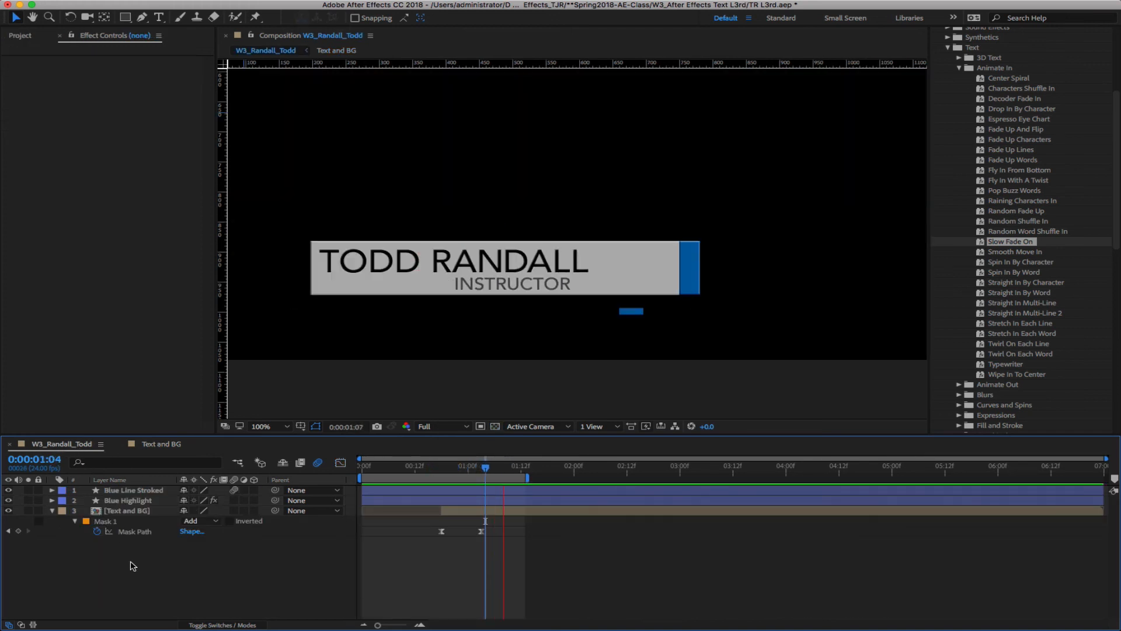
pyautogui.click(184, 444)
pyautogui.click(135, 510)
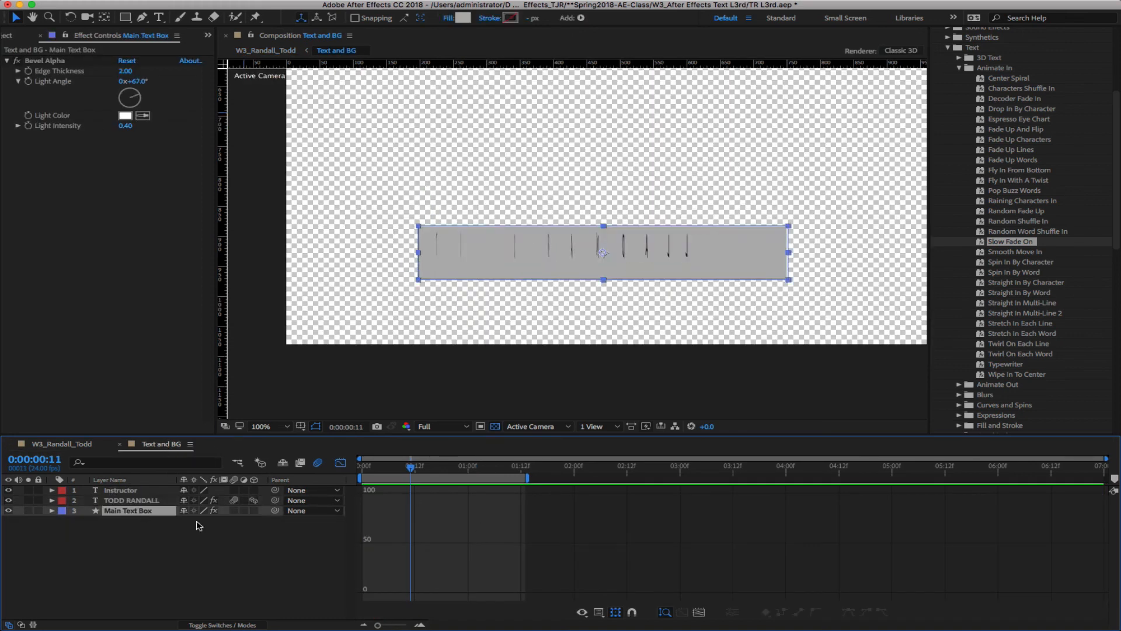
pyautogui.click(115, 501)
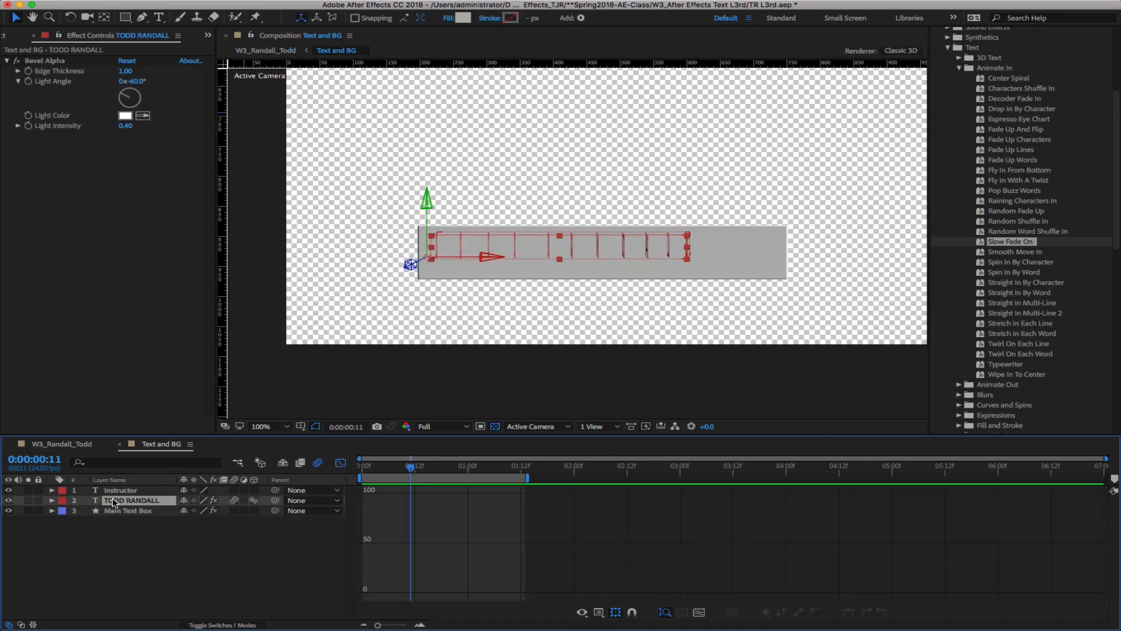
pyautogui.click(52, 500)
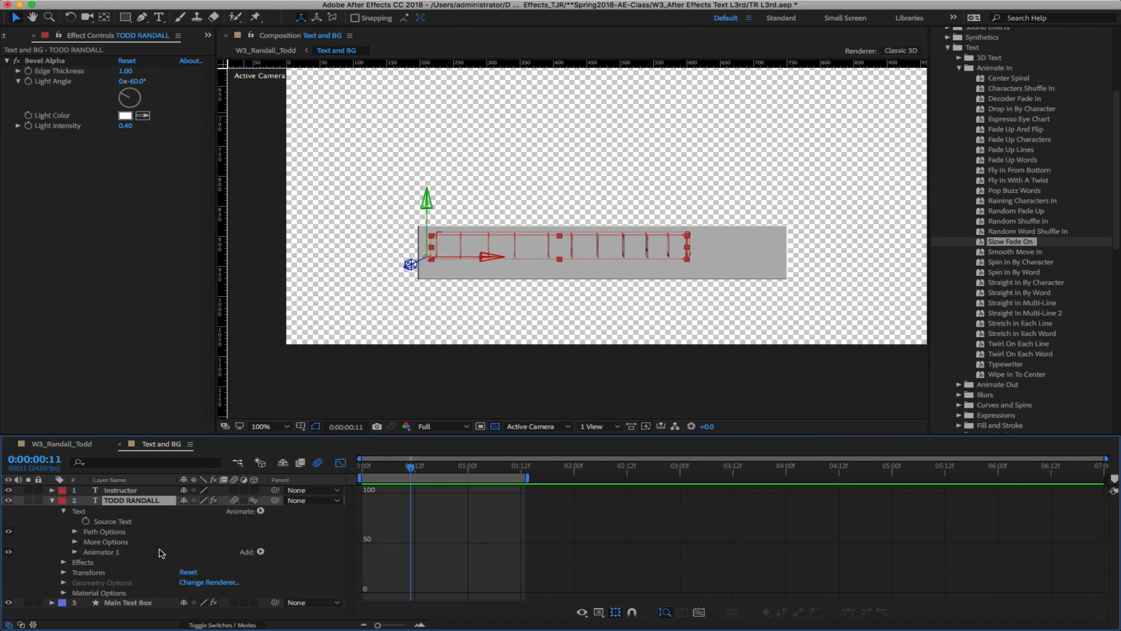
pyautogui.click(75, 552)
pyautogui.scroll(-1, 142, 565)
pyautogui.click(140, 553)
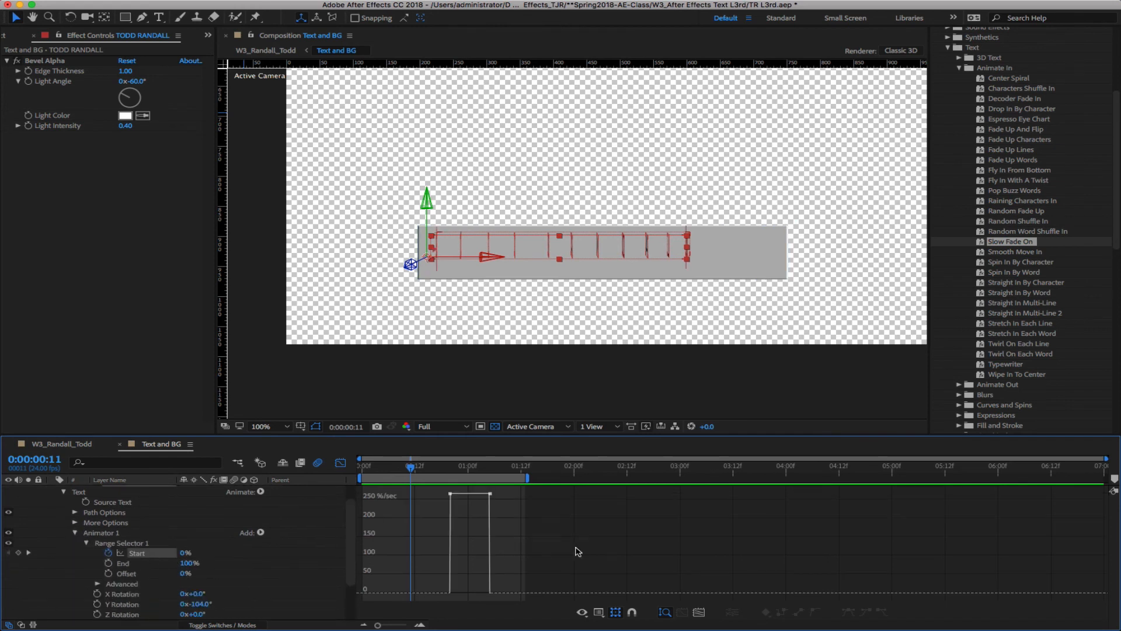
pyautogui.click(490, 494)
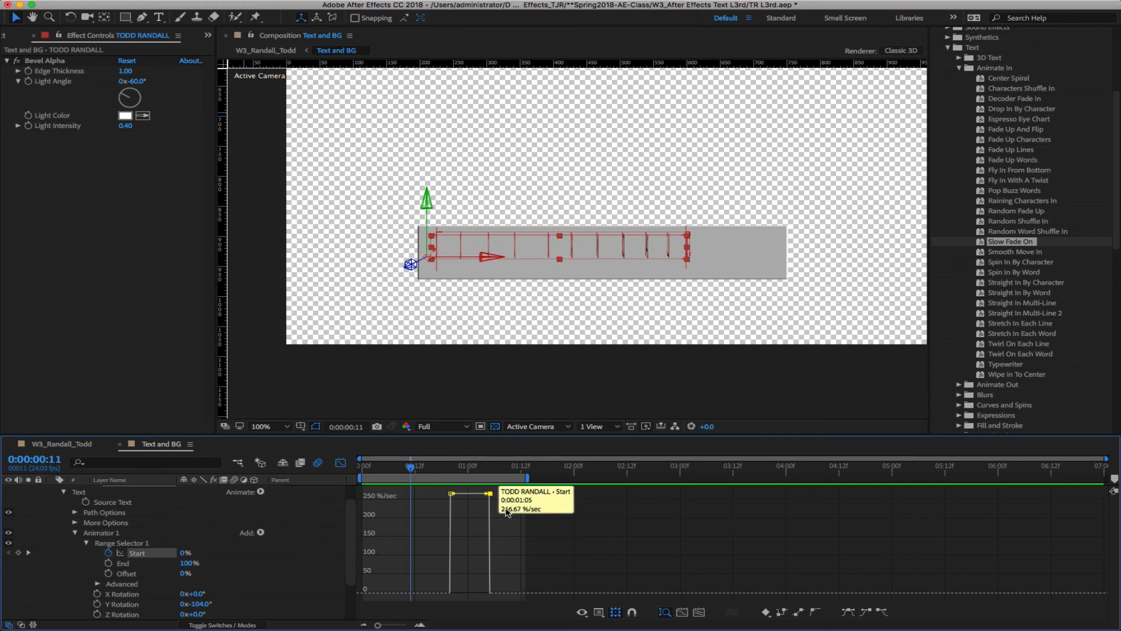
# Easy Ease the Start keyframe with 70% incoming influence, then preview W3_Randall_Todd
pyautogui.click(866, 613)
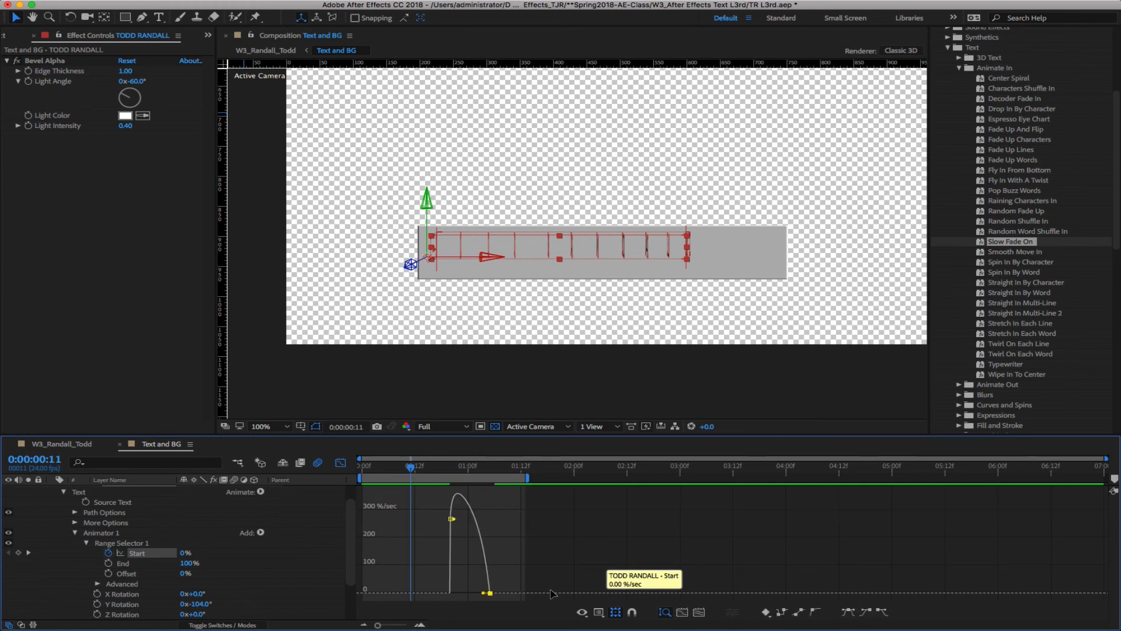
pyautogui.doubleClick(489, 593)
pyautogui.click(478, 137)
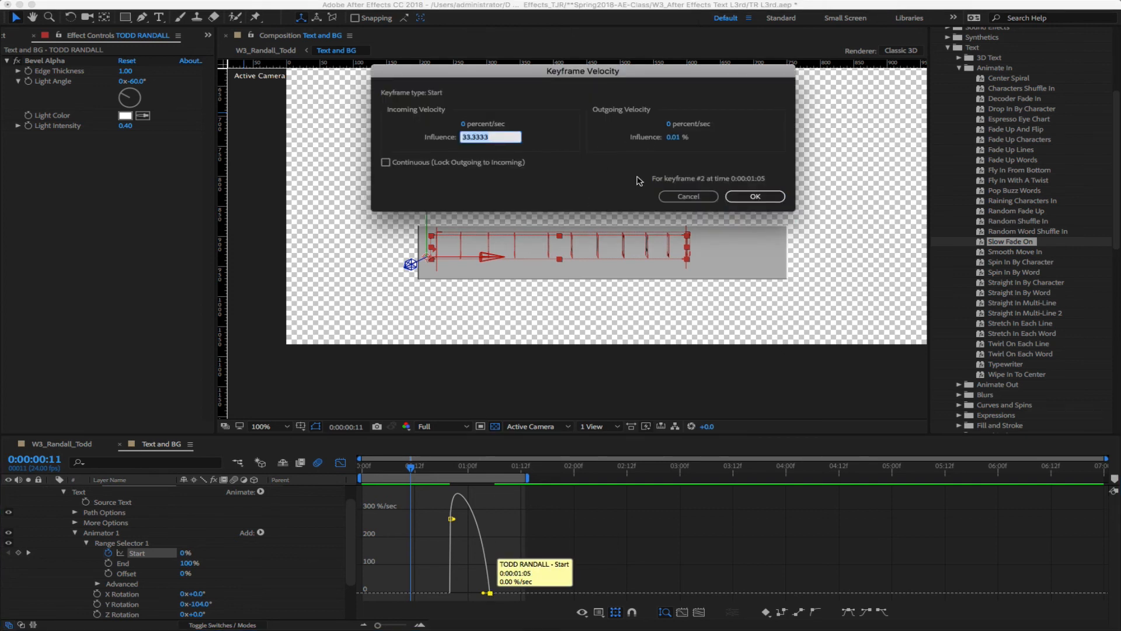
pyautogui.write('70')
pyautogui.press('Return')
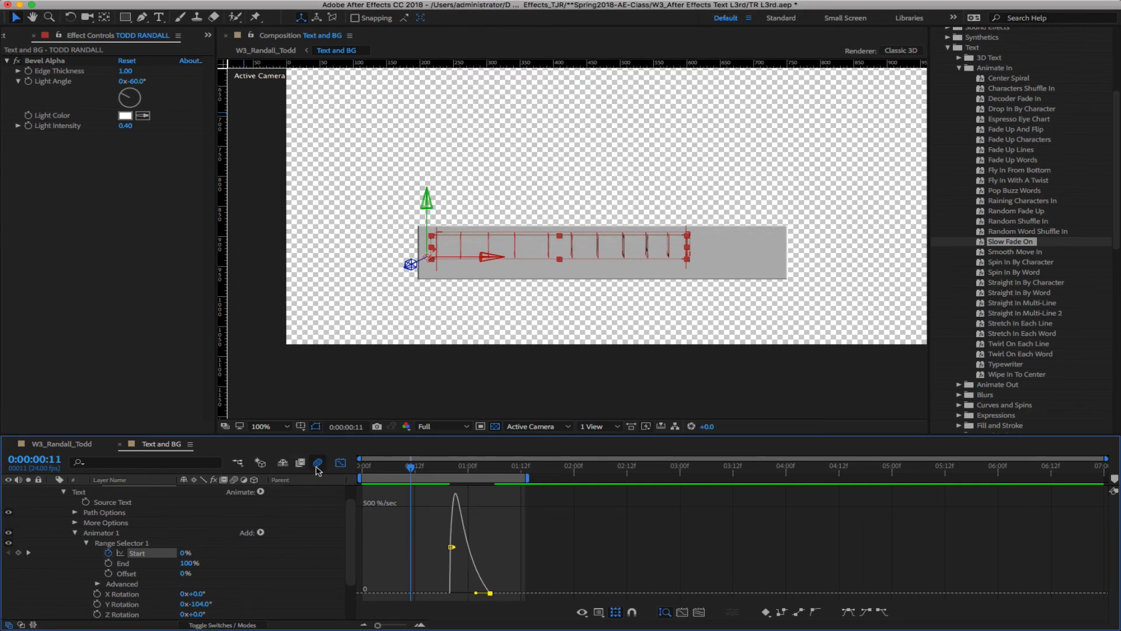
pyautogui.click(62, 443)
pyautogui.press('space')
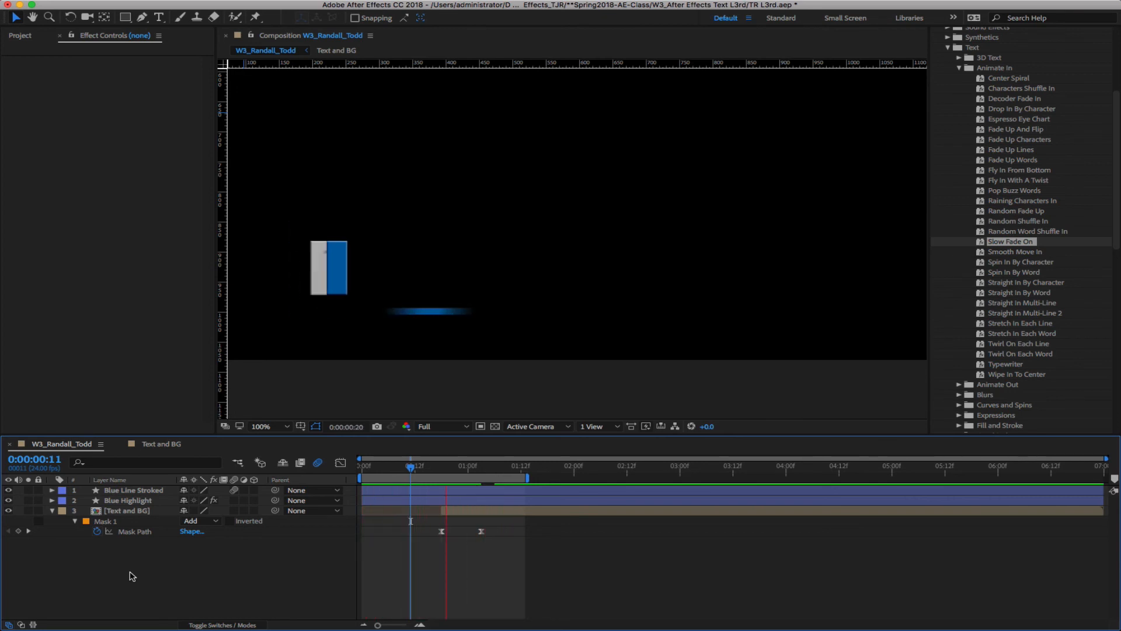
# Back in layer-bar view, drag INSTRUCTOR's end Position and Opacity keyframes later
pyautogui.click(166, 444)
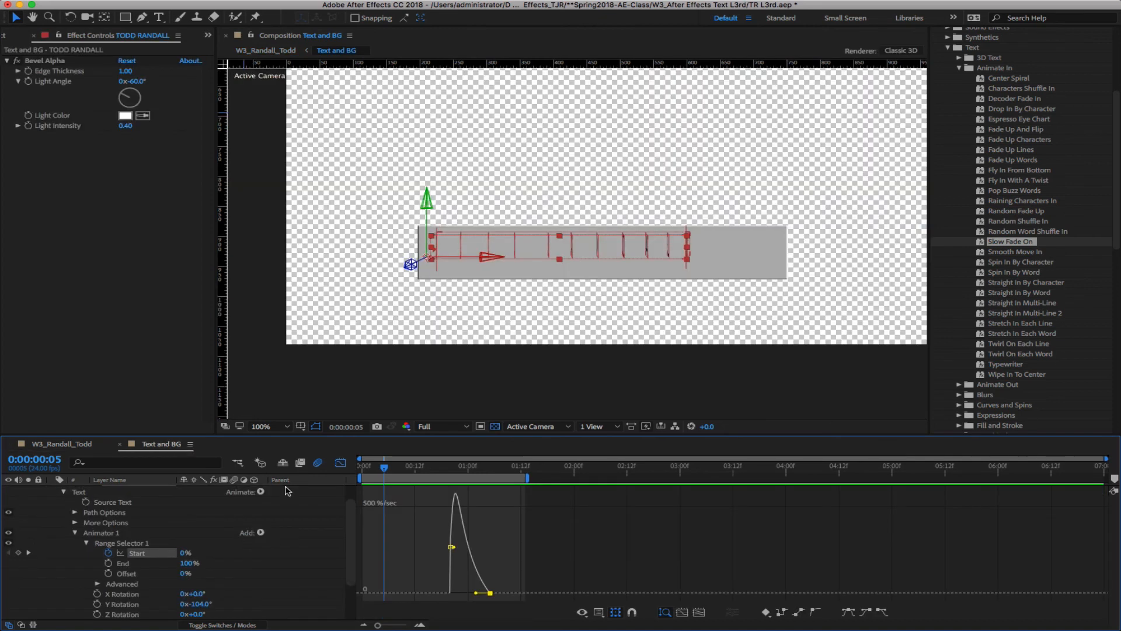
pyautogui.click(75, 533)
pyautogui.click(52, 500)
pyautogui.click(101, 545)
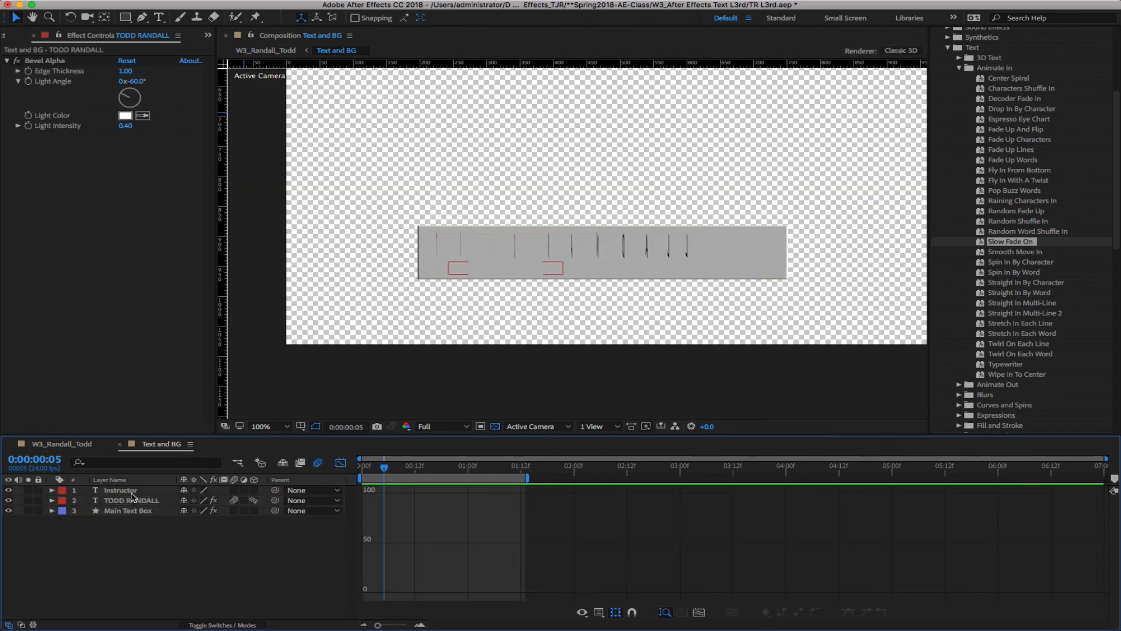
pyautogui.click(129, 490)
pyautogui.click(340, 463)
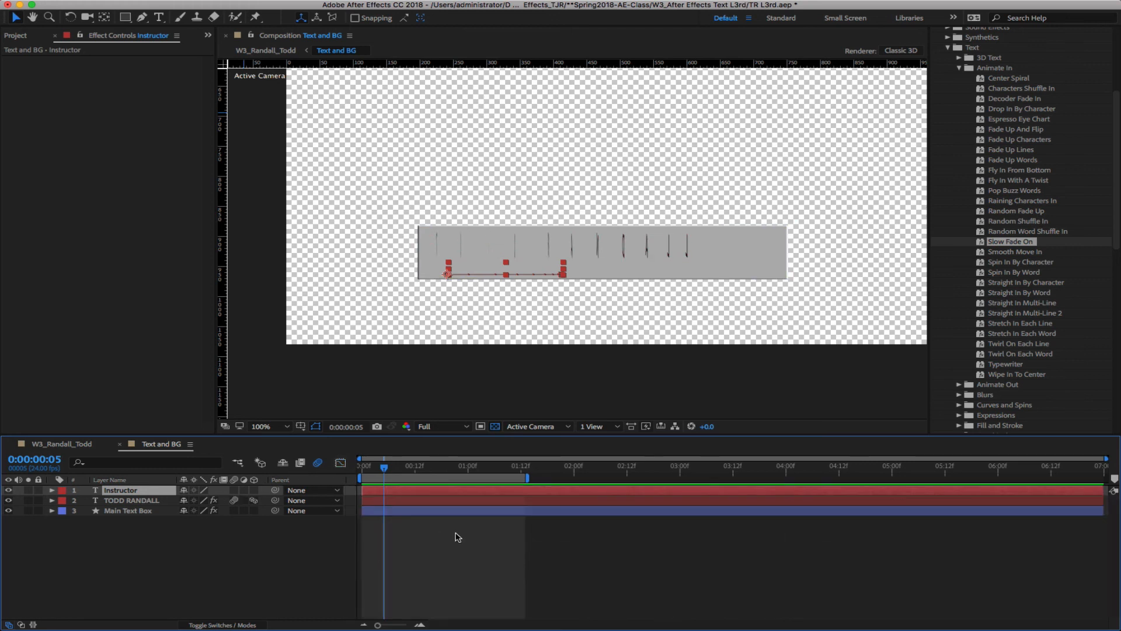
pyautogui.press('u')
pyautogui.moveTo(503, 497); pyautogui.dragTo(578, 485)
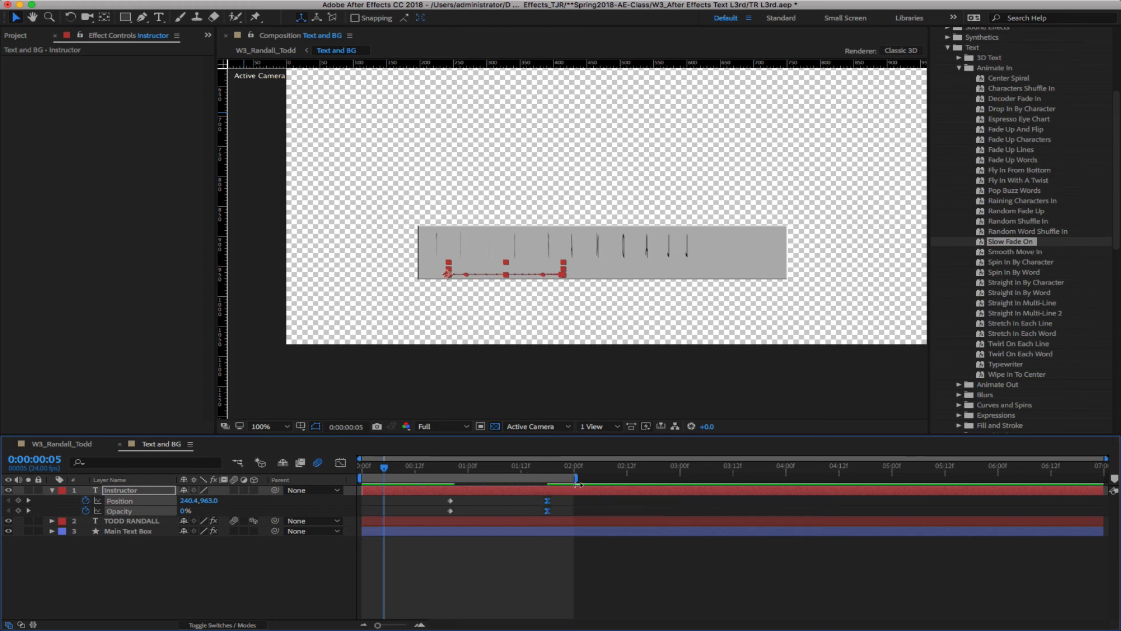
pyautogui.click(58, 443)
pyautogui.press('space')
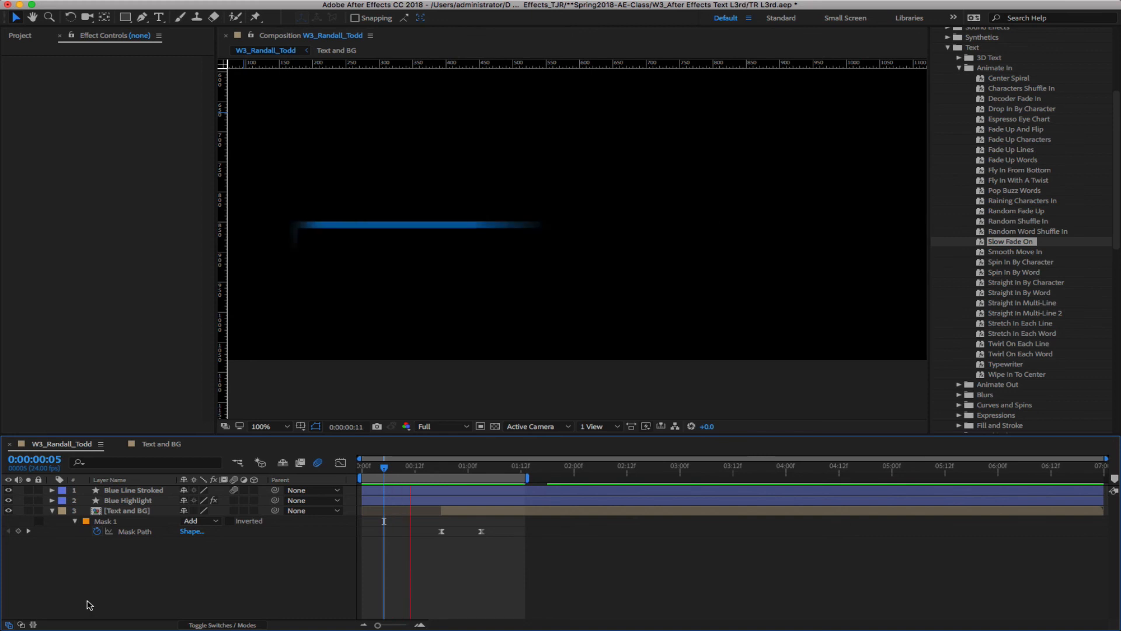
pyautogui.moveTo(527, 479); pyautogui.dragTo(629, 479)
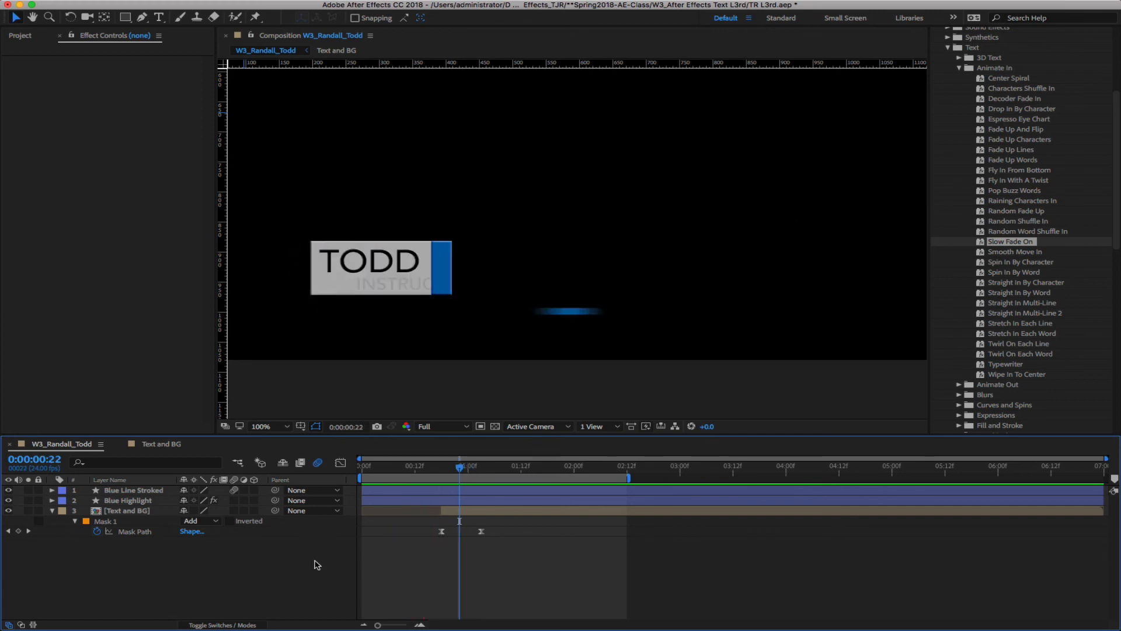
pyautogui.press('space')
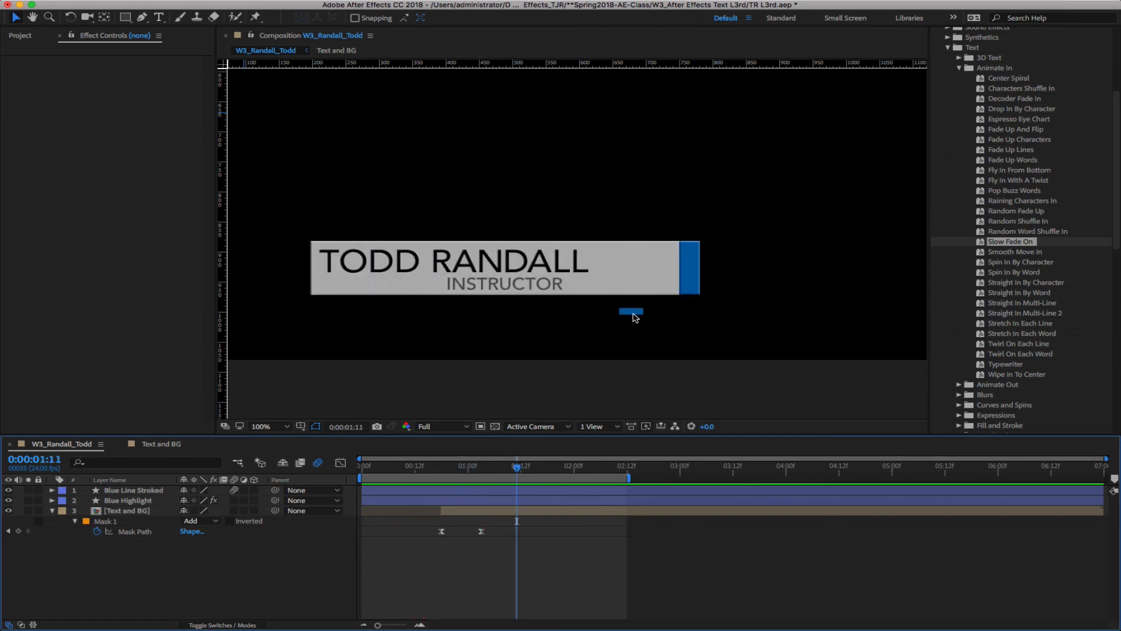
# Keyframe Blue Line Stroked opacity from 100% at 2:00 to 0% at 3:12 and preview
pyautogui.click(149, 491)
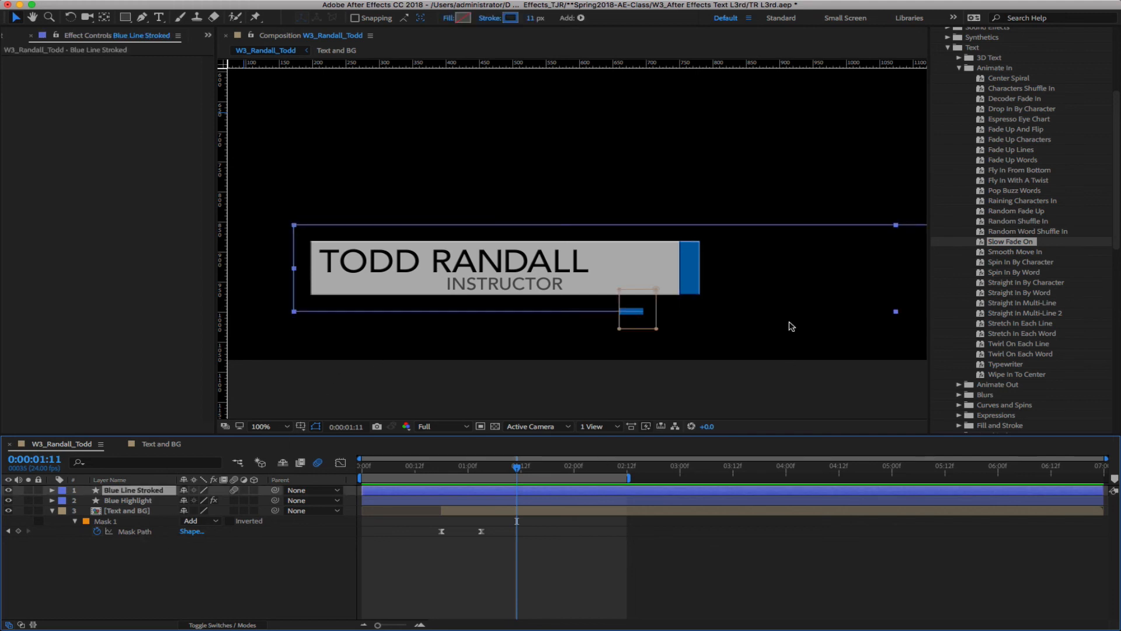
pyautogui.moveTo(517, 467); pyautogui.dragTo(1105, 479)
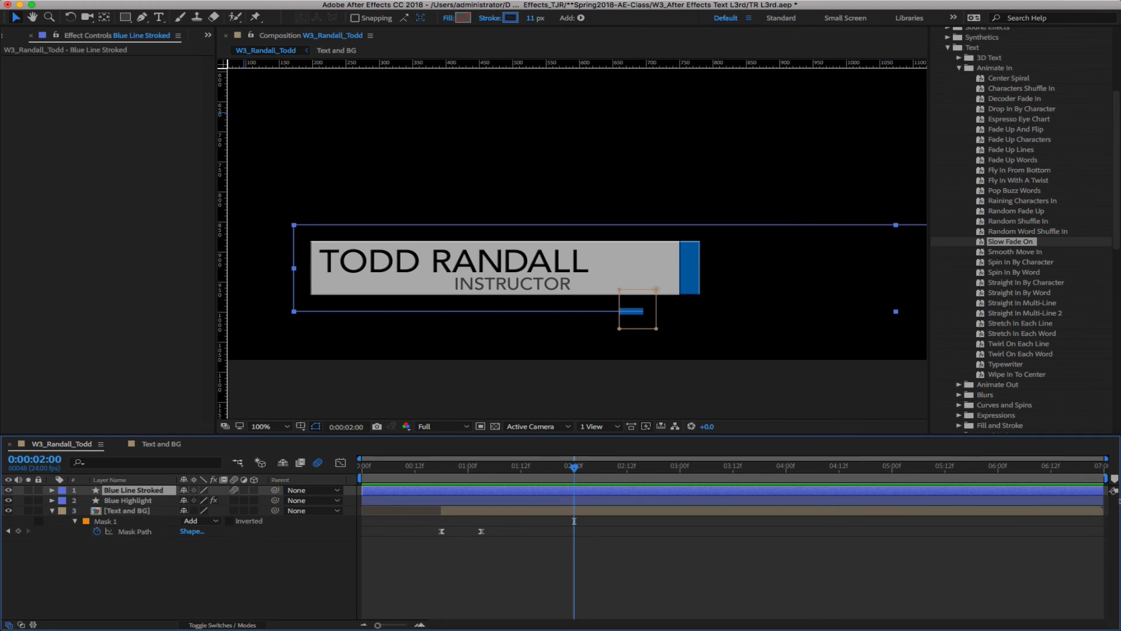
pyautogui.press('t')
pyautogui.click(86, 500)
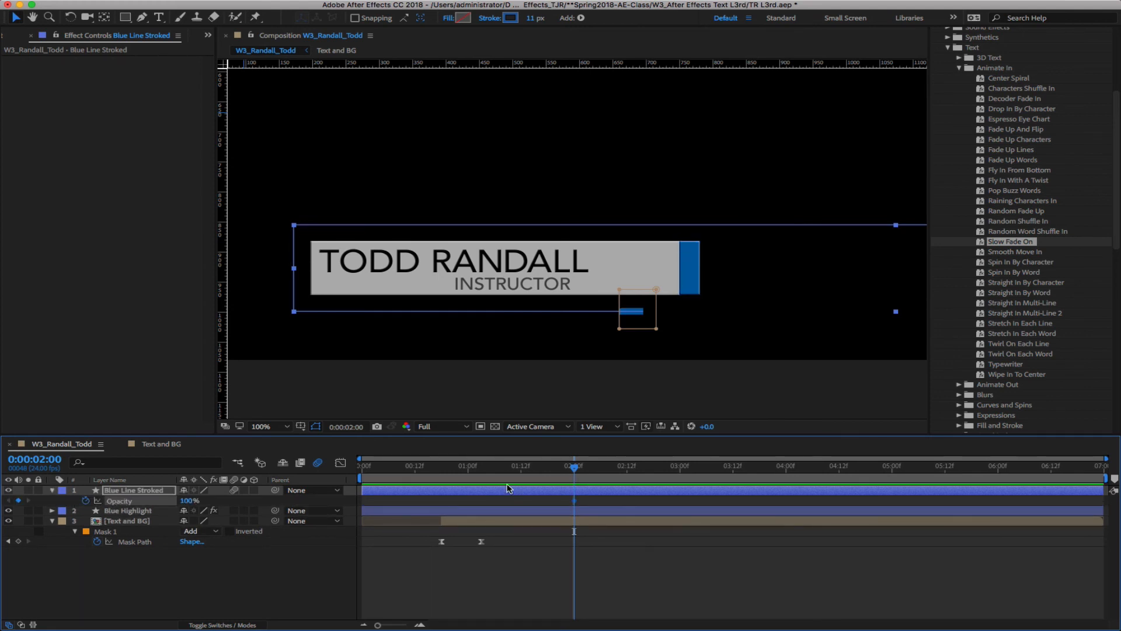
pyautogui.moveTo(572, 470); pyautogui.dragTo(733, 471)
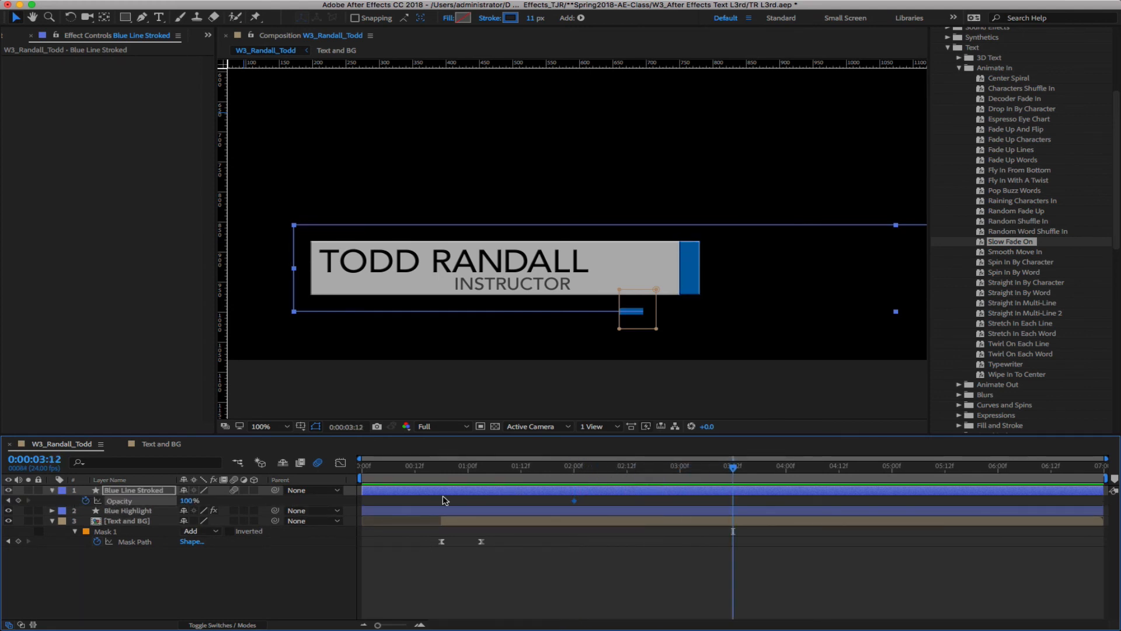
pyautogui.moveTo(193, 500); pyautogui.dragTo(113, 503)
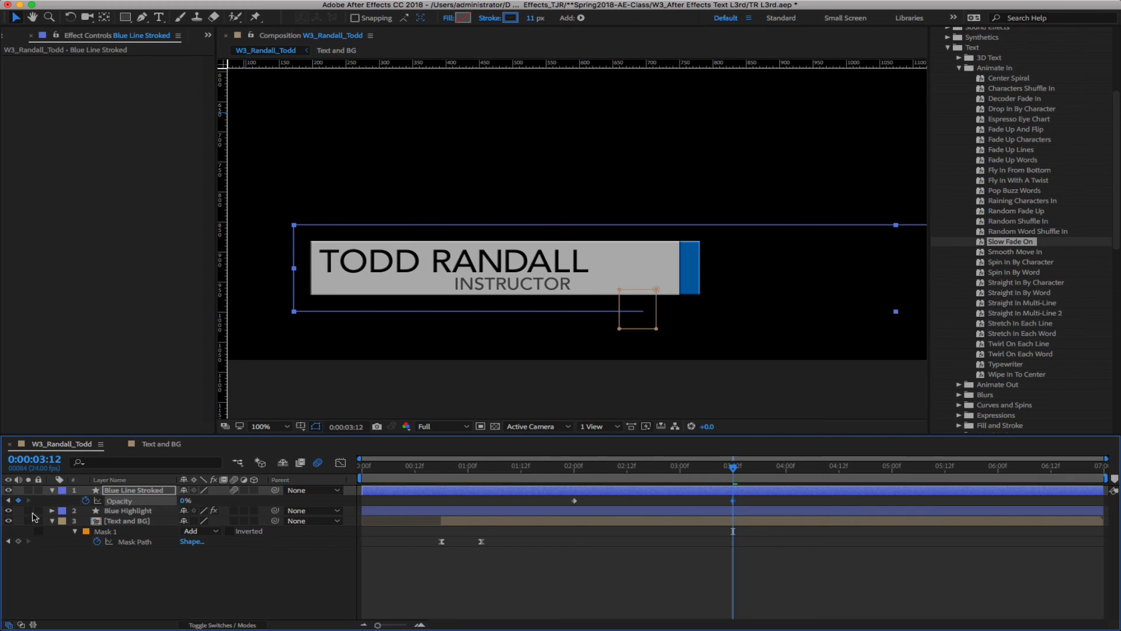
pyautogui.click(240, 578)
pyautogui.press('space')
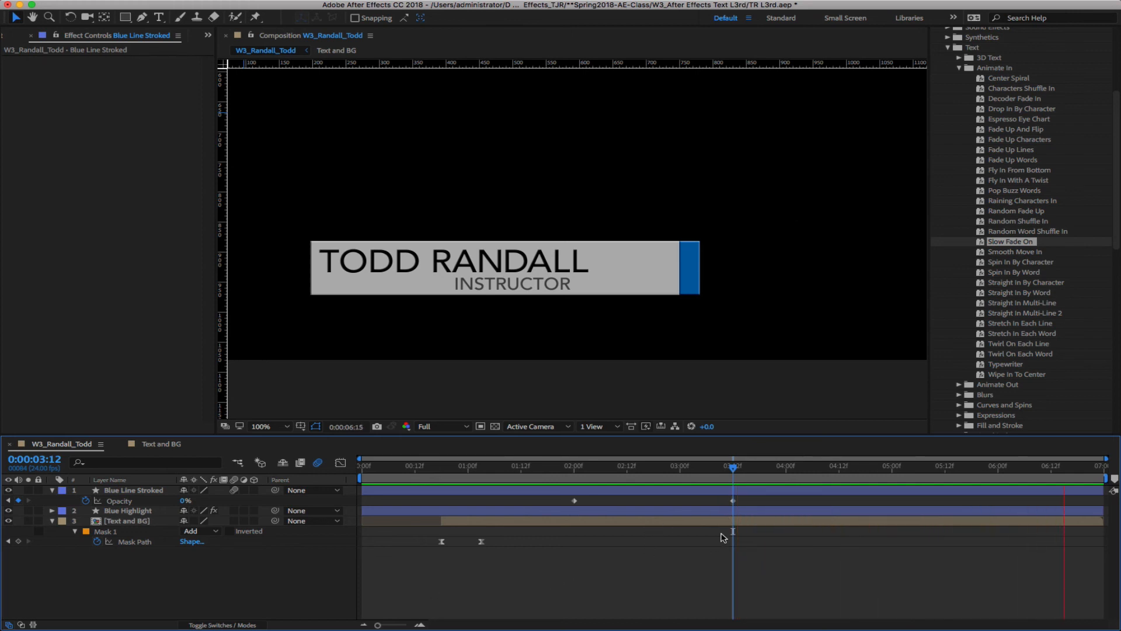
pyautogui.press('space')
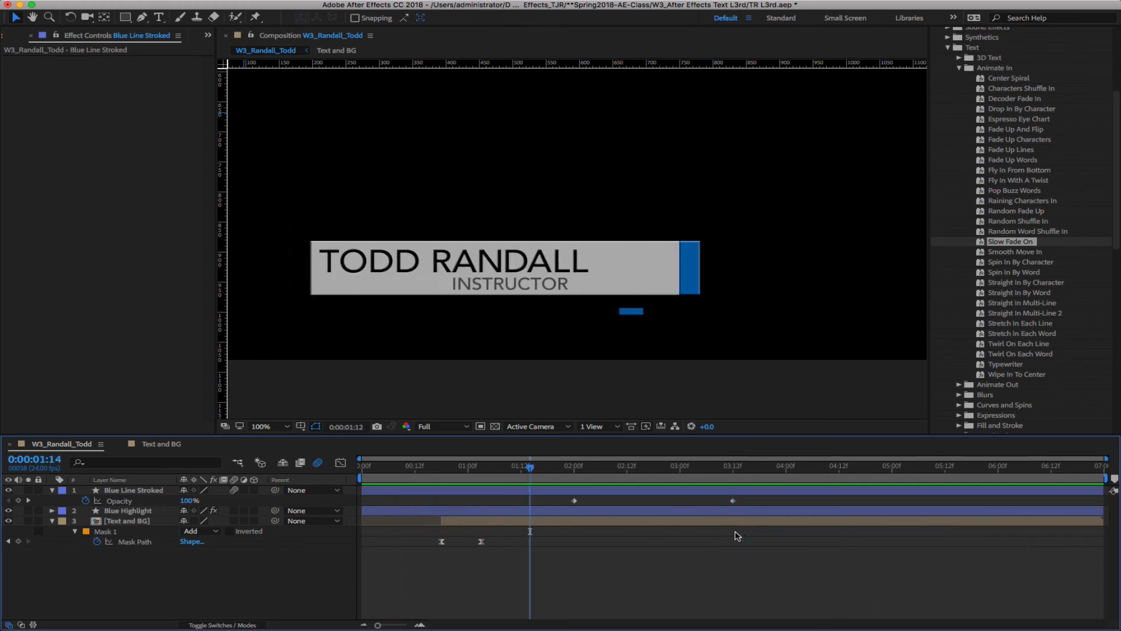
# Move the fade keyframes earlier so the fade ends at 1:20, then preview again
pyautogui.click(726, 491)
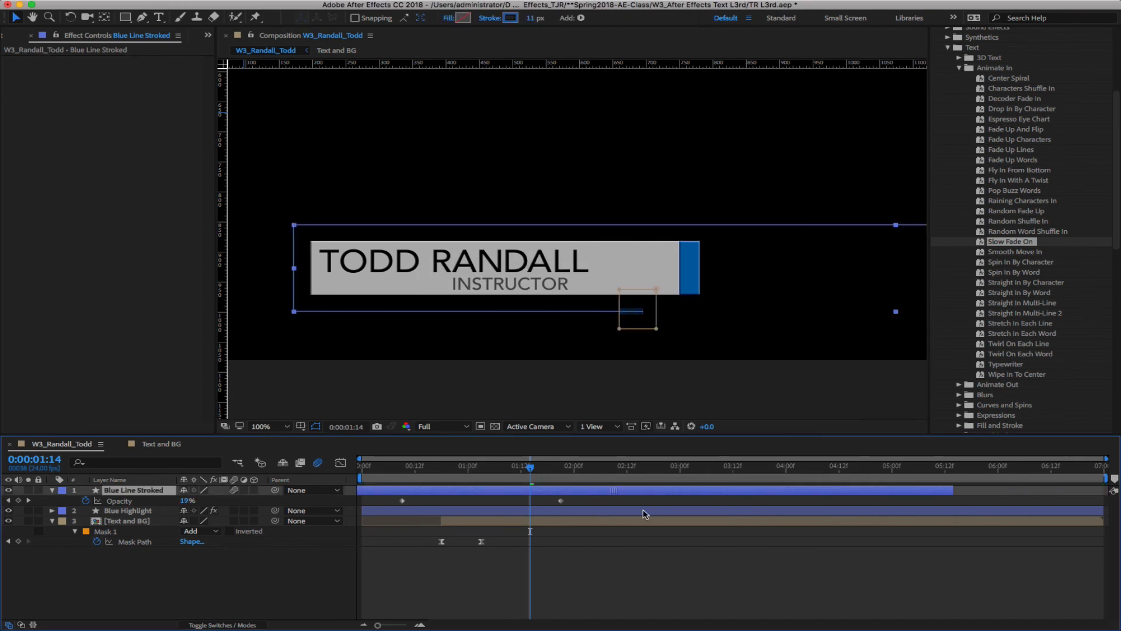
pyautogui.moveTo(752, 505); pyautogui.dragTo(504, 501)
pyautogui.click(695, 502)
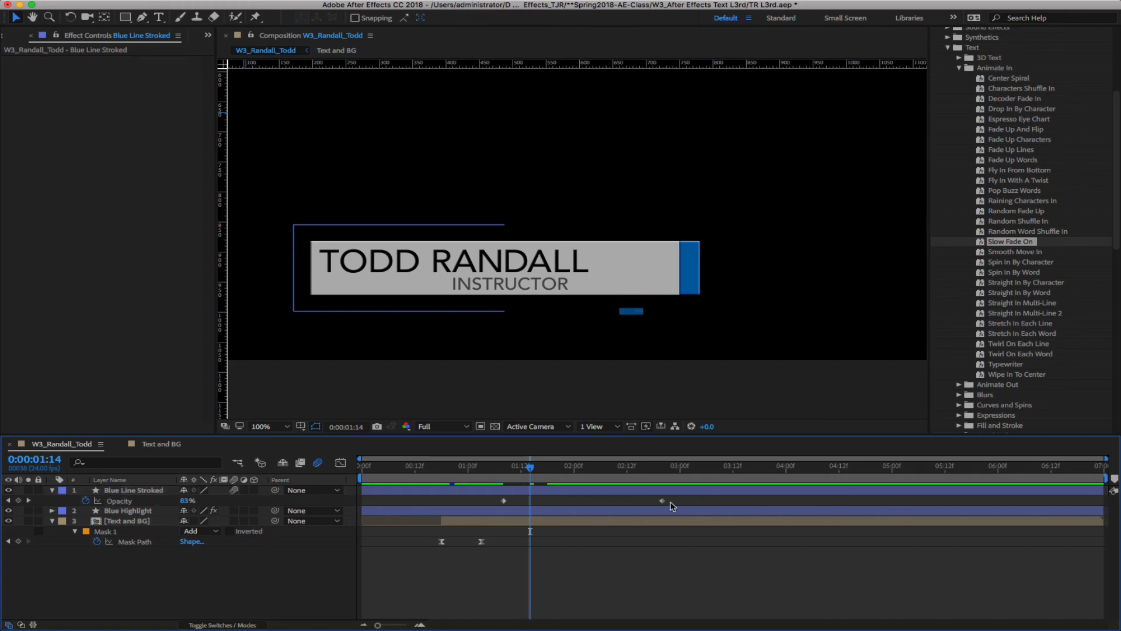
pyautogui.moveTo(531, 466); pyautogui.dragTo(556, 471)
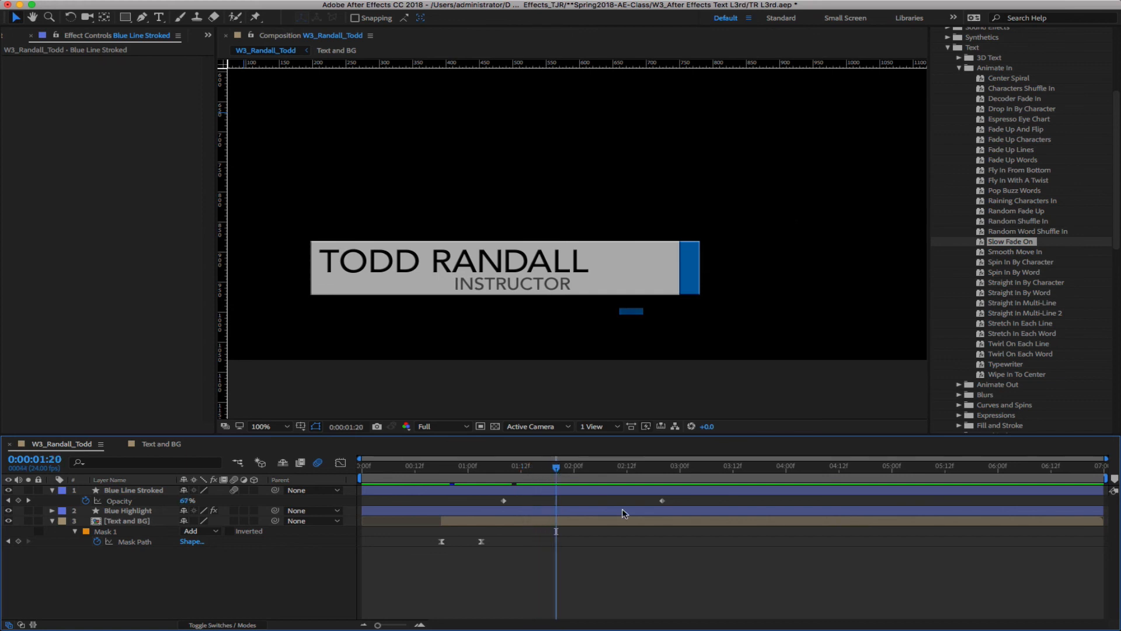
pyautogui.moveTo(662, 500); pyautogui.dragTo(555, 511)
pyautogui.moveTo(555, 467); pyautogui.dragTo(472, 501)
pyautogui.click(228, 591)
pyautogui.press('space')
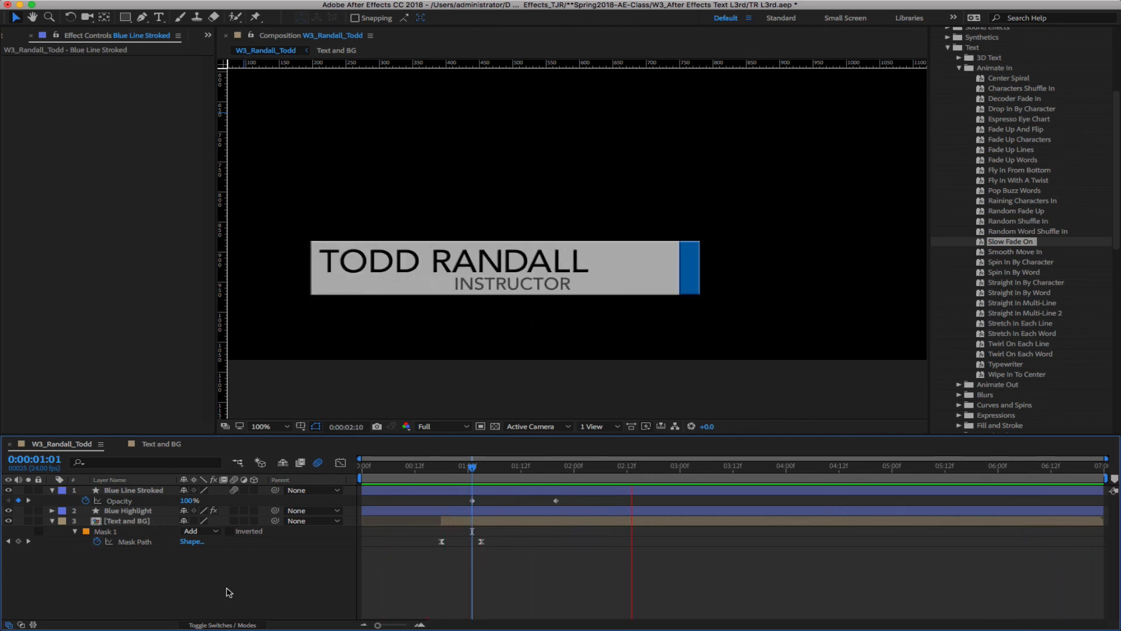
# Set the viewer to Fit then 50% magnification, rewind to 0:00 and play
pyautogui.click(270, 426)
pyautogui.click(287, 445)
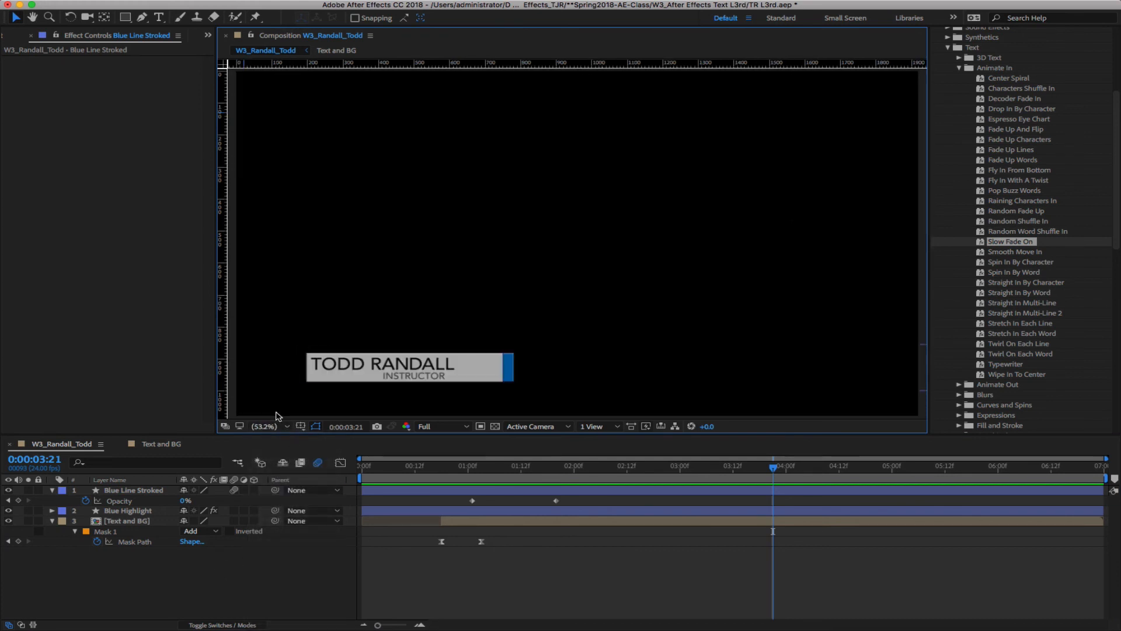
pyautogui.click(261, 426)
pyautogui.click(272, 536)
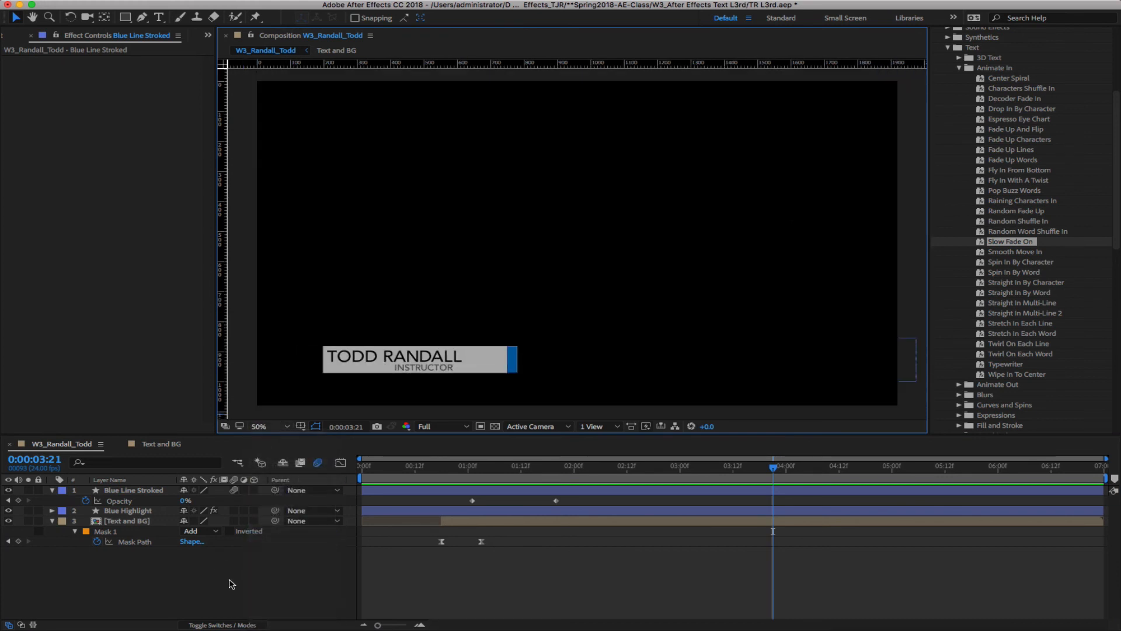
pyautogui.moveTo(772, 468); pyautogui.dragTo(250, 461)
pyautogui.press('space')
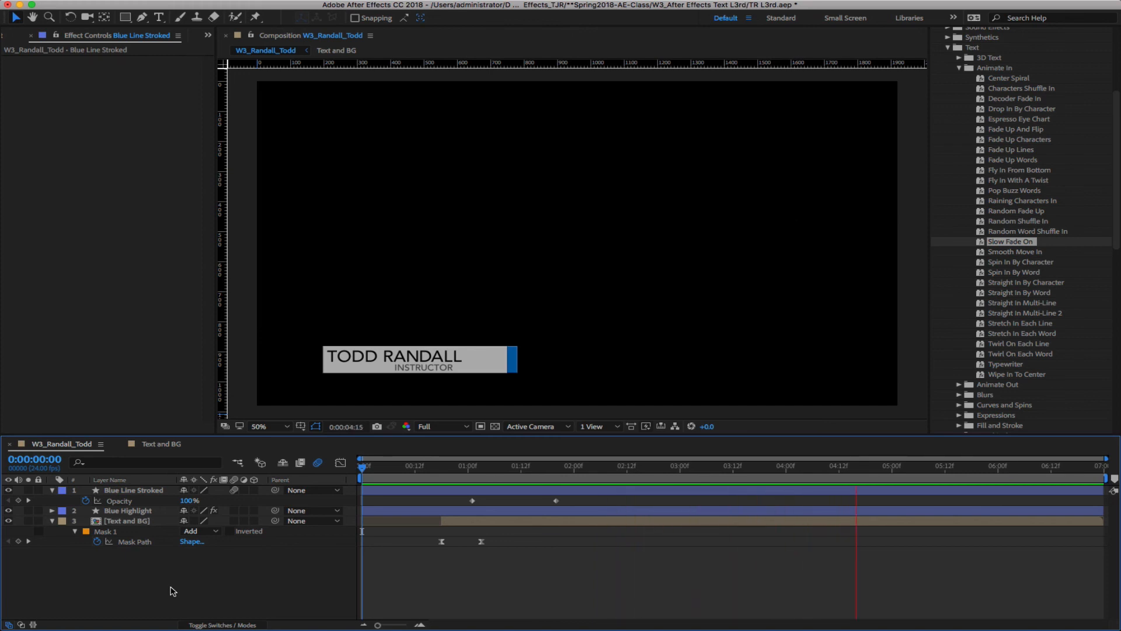
# Collapse the Blue Line Stroked and Text and BG layers, then stop the finished playback
pyautogui.click(52, 492)
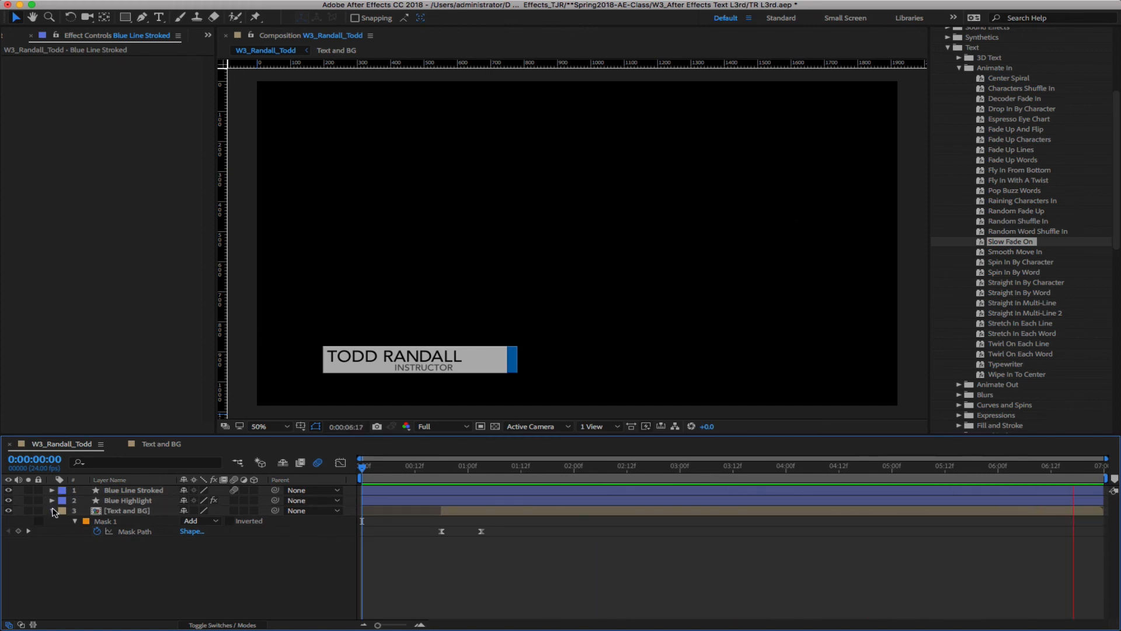
pyautogui.click(52, 511)
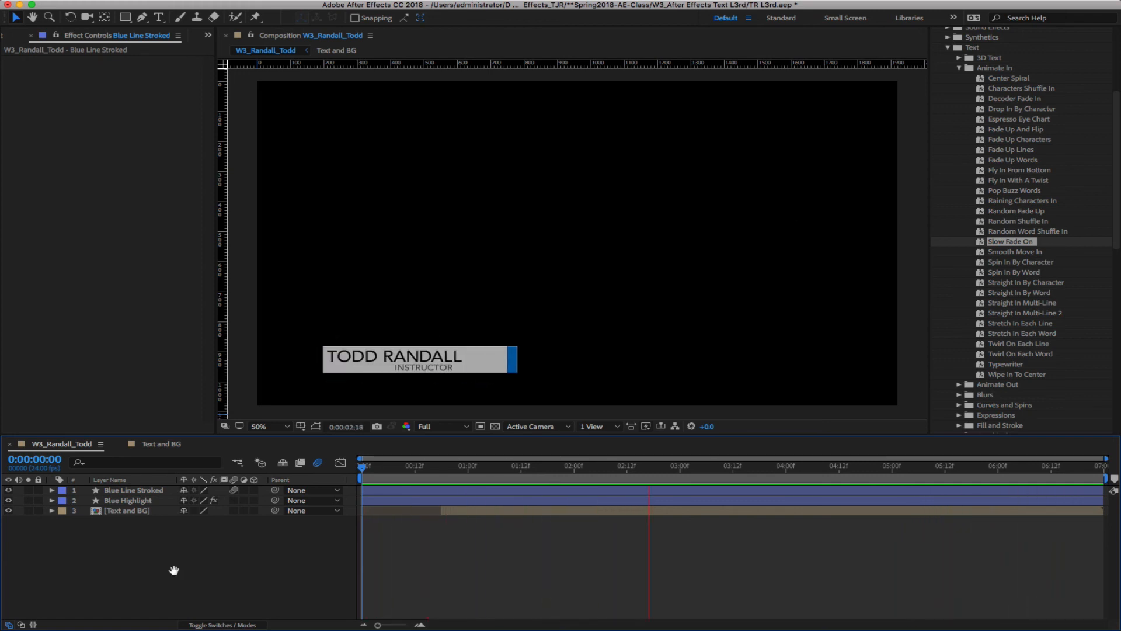
pyautogui.press('space')
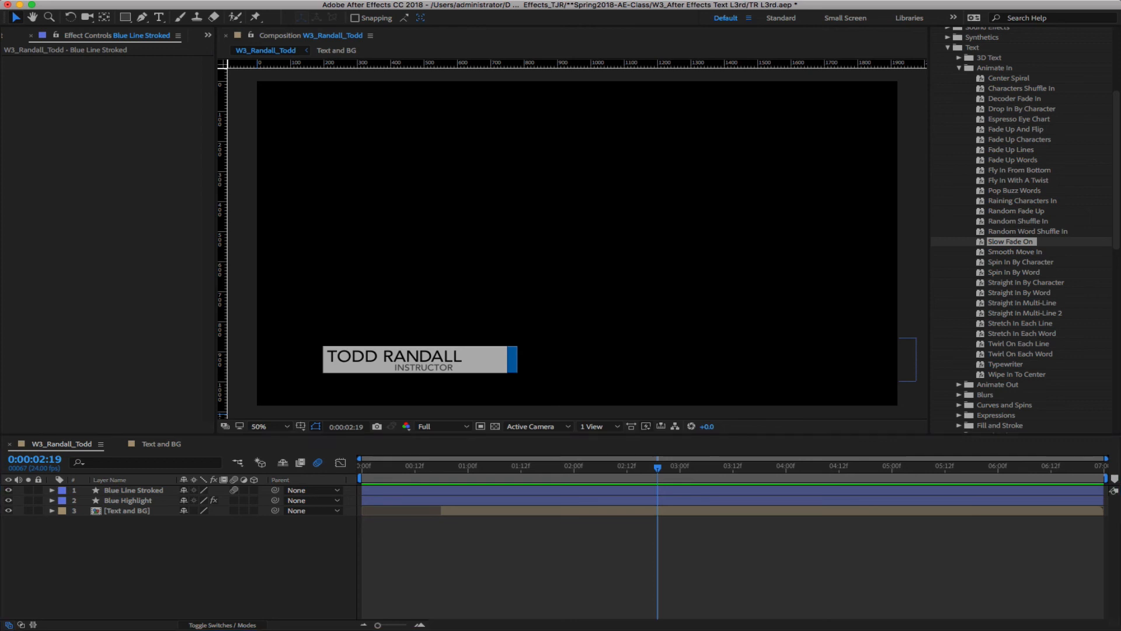